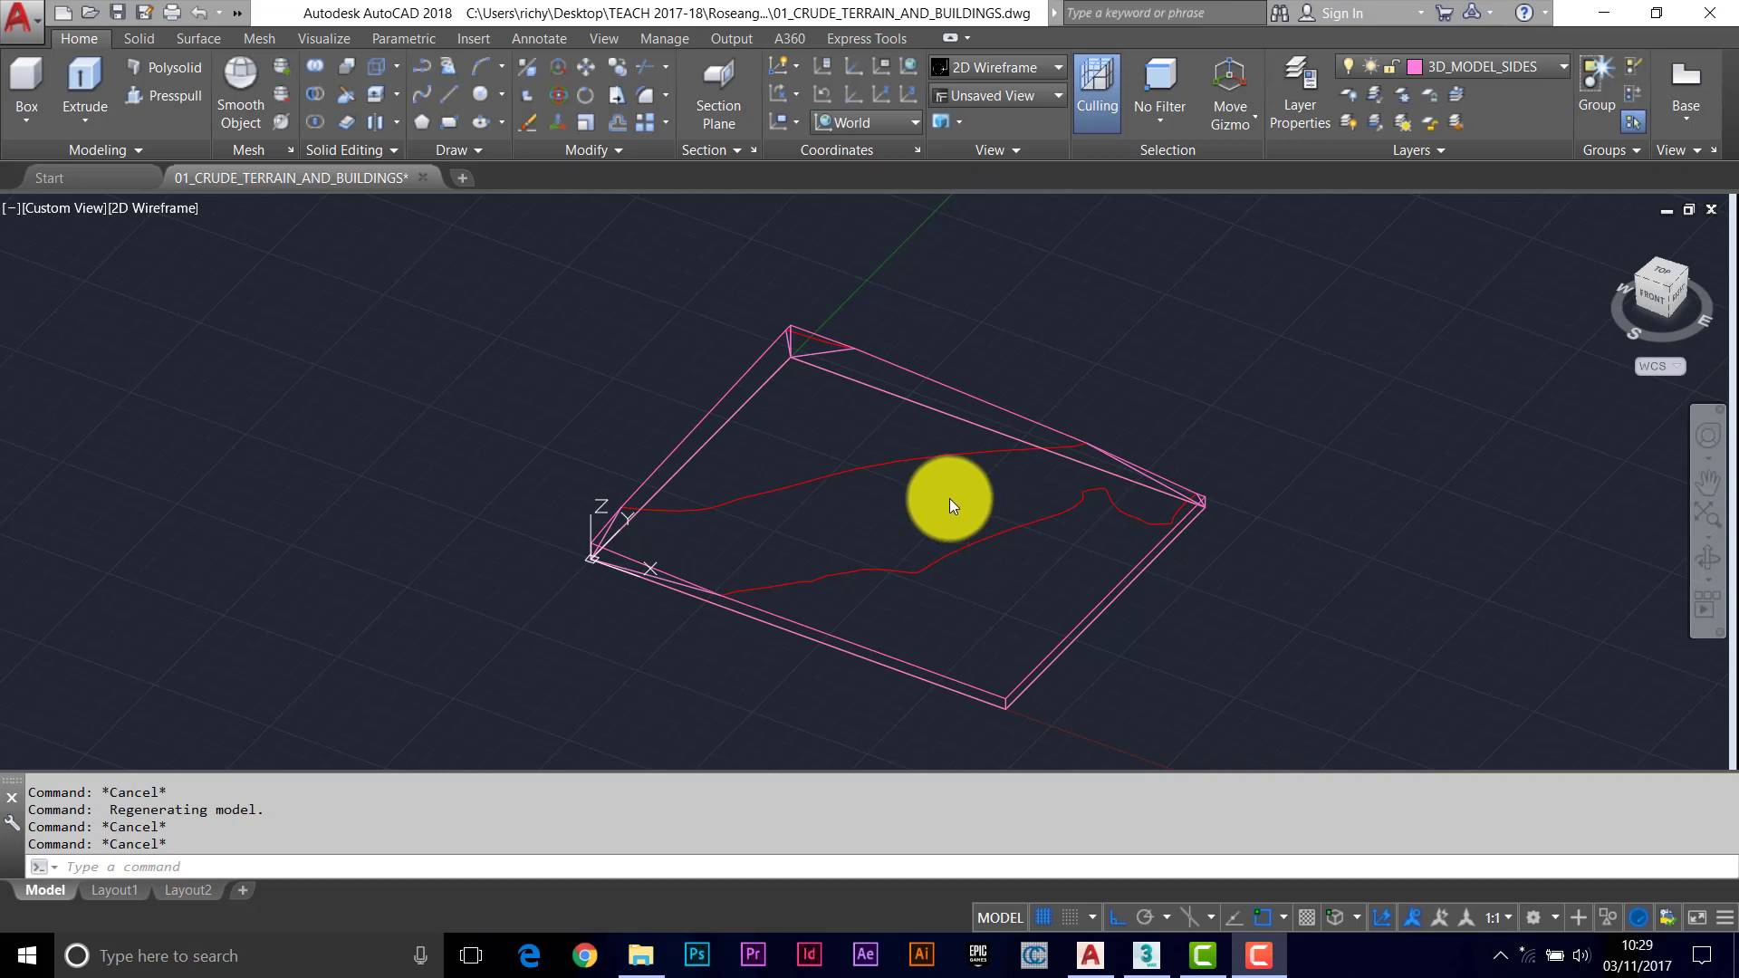
# Turn on every layer with -LAYER, using ON and the * wildcard.
pyautogui.click(1152, 368)
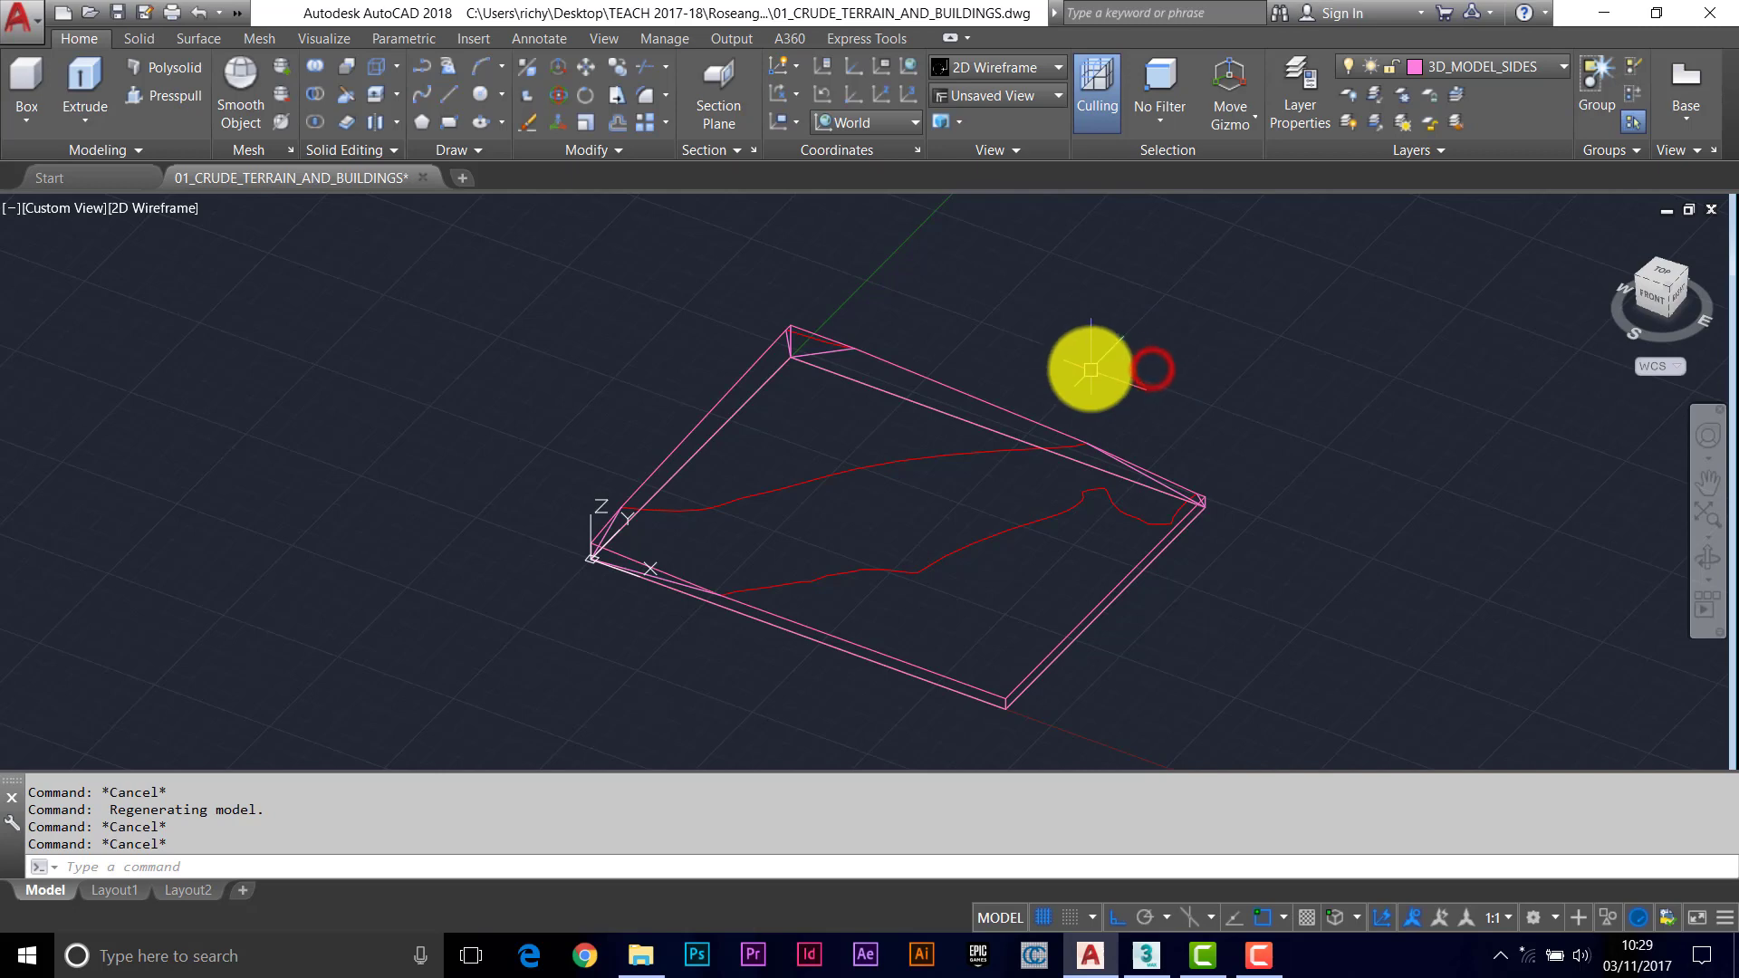
pyautogui.press('Escape')
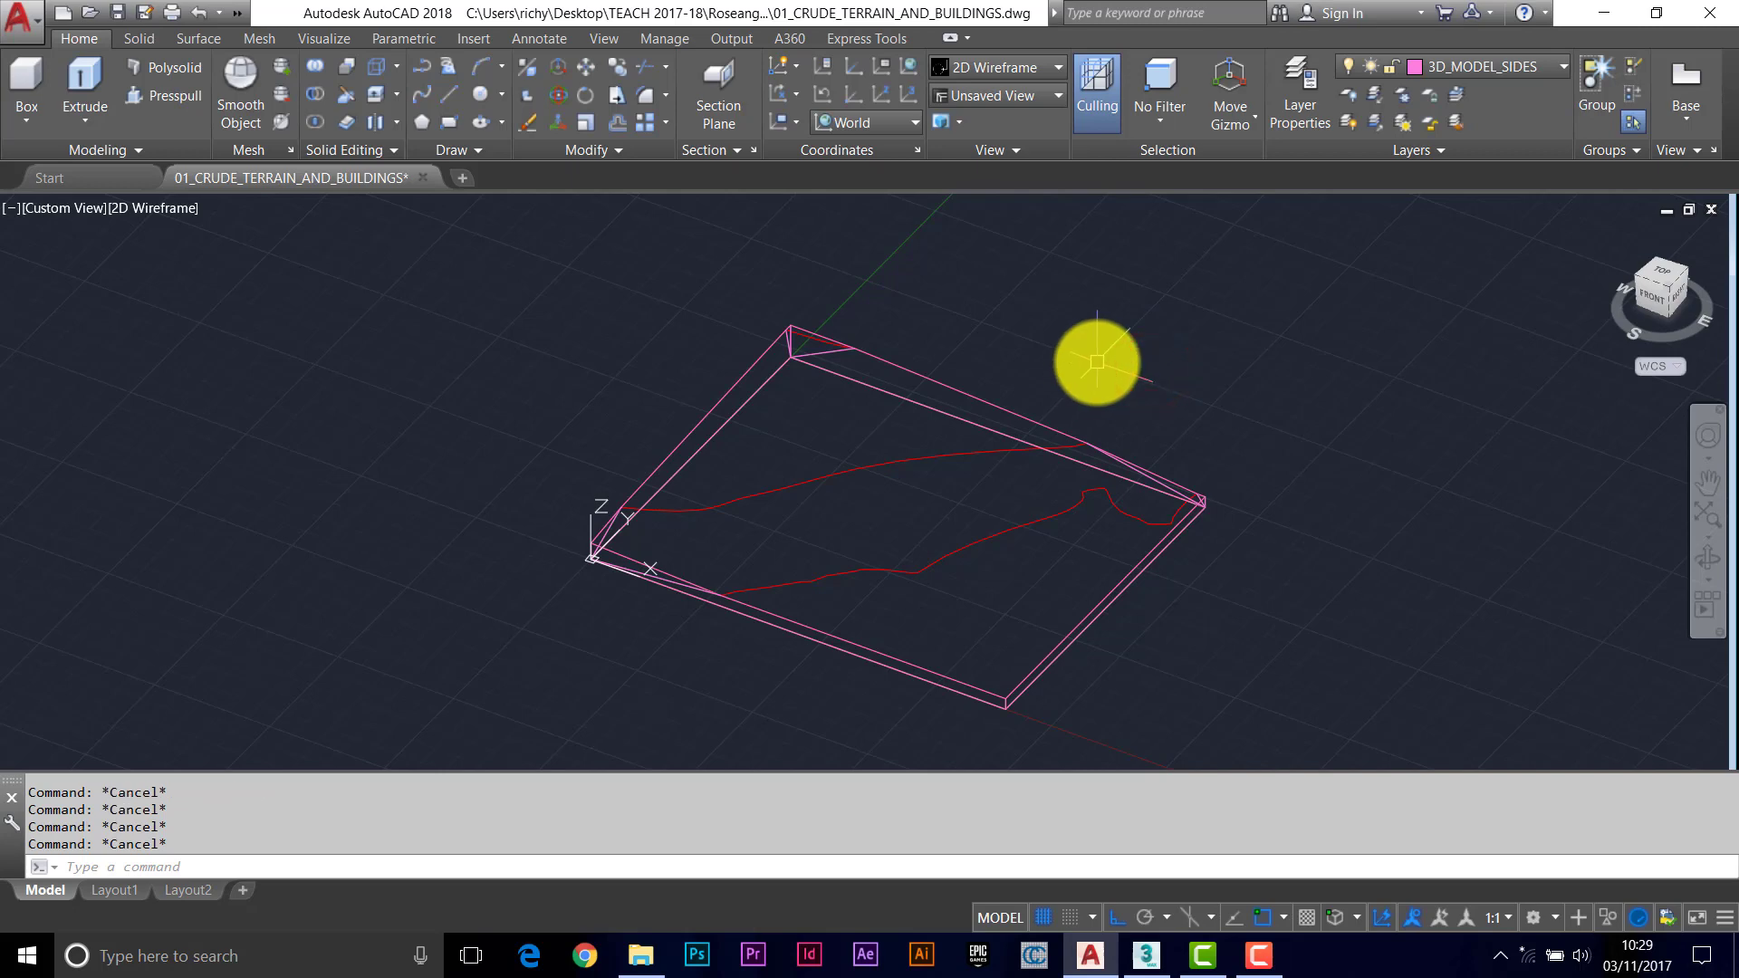
pyautogui.write('-LA')
pyautogui.press('Return')
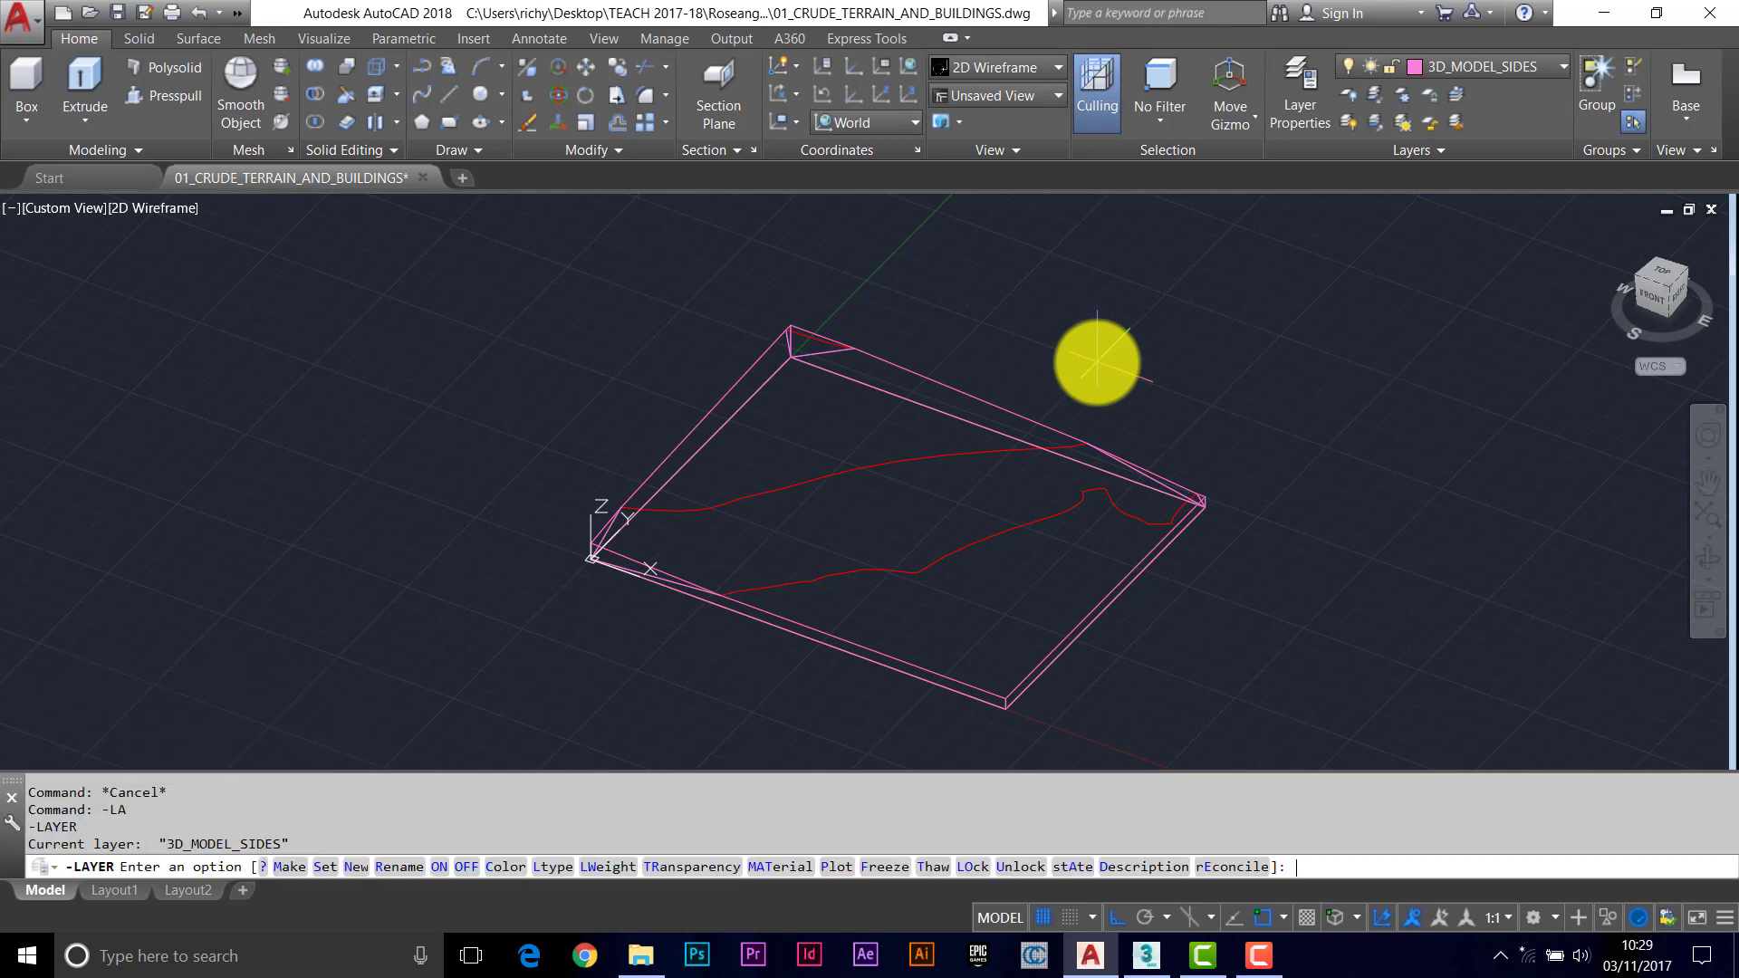
pyautogui.write('ON')
pyautogui.press('Return')
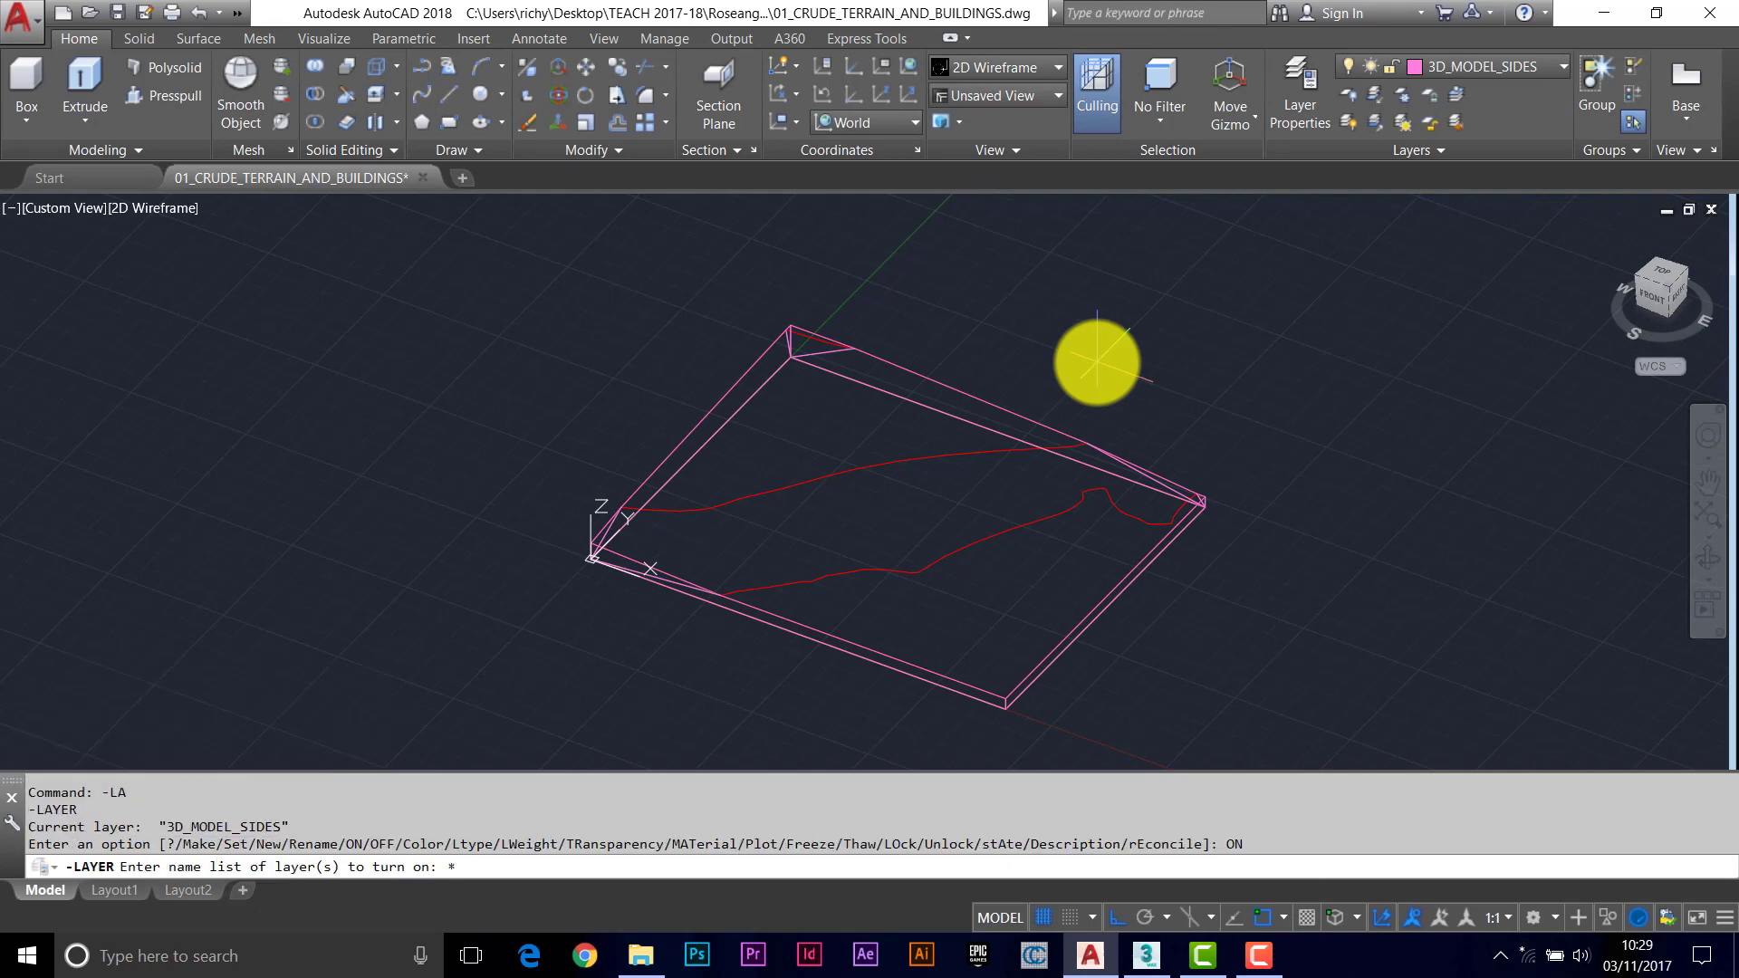
pyautogui.write('*')
pyautogui.press('Return')
pyautogui.press('Return')
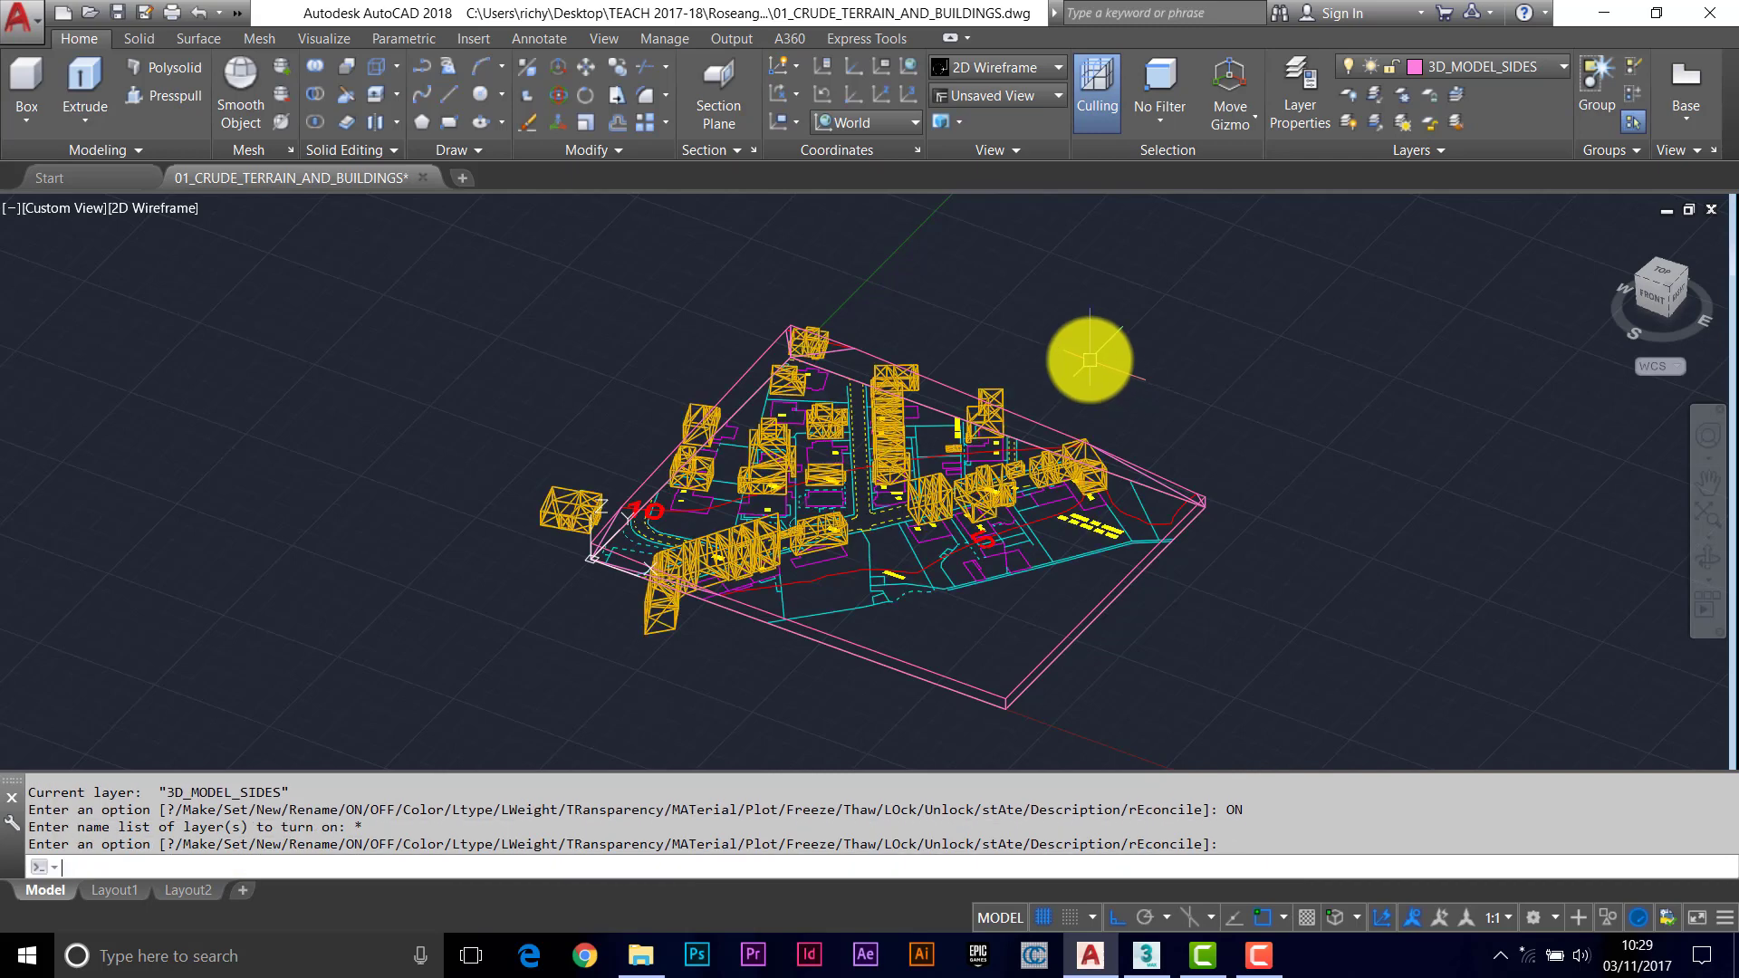
# Freeze the buildings layer by picking a building with Layer Freeze.
pyautogui.click(1403, 94)
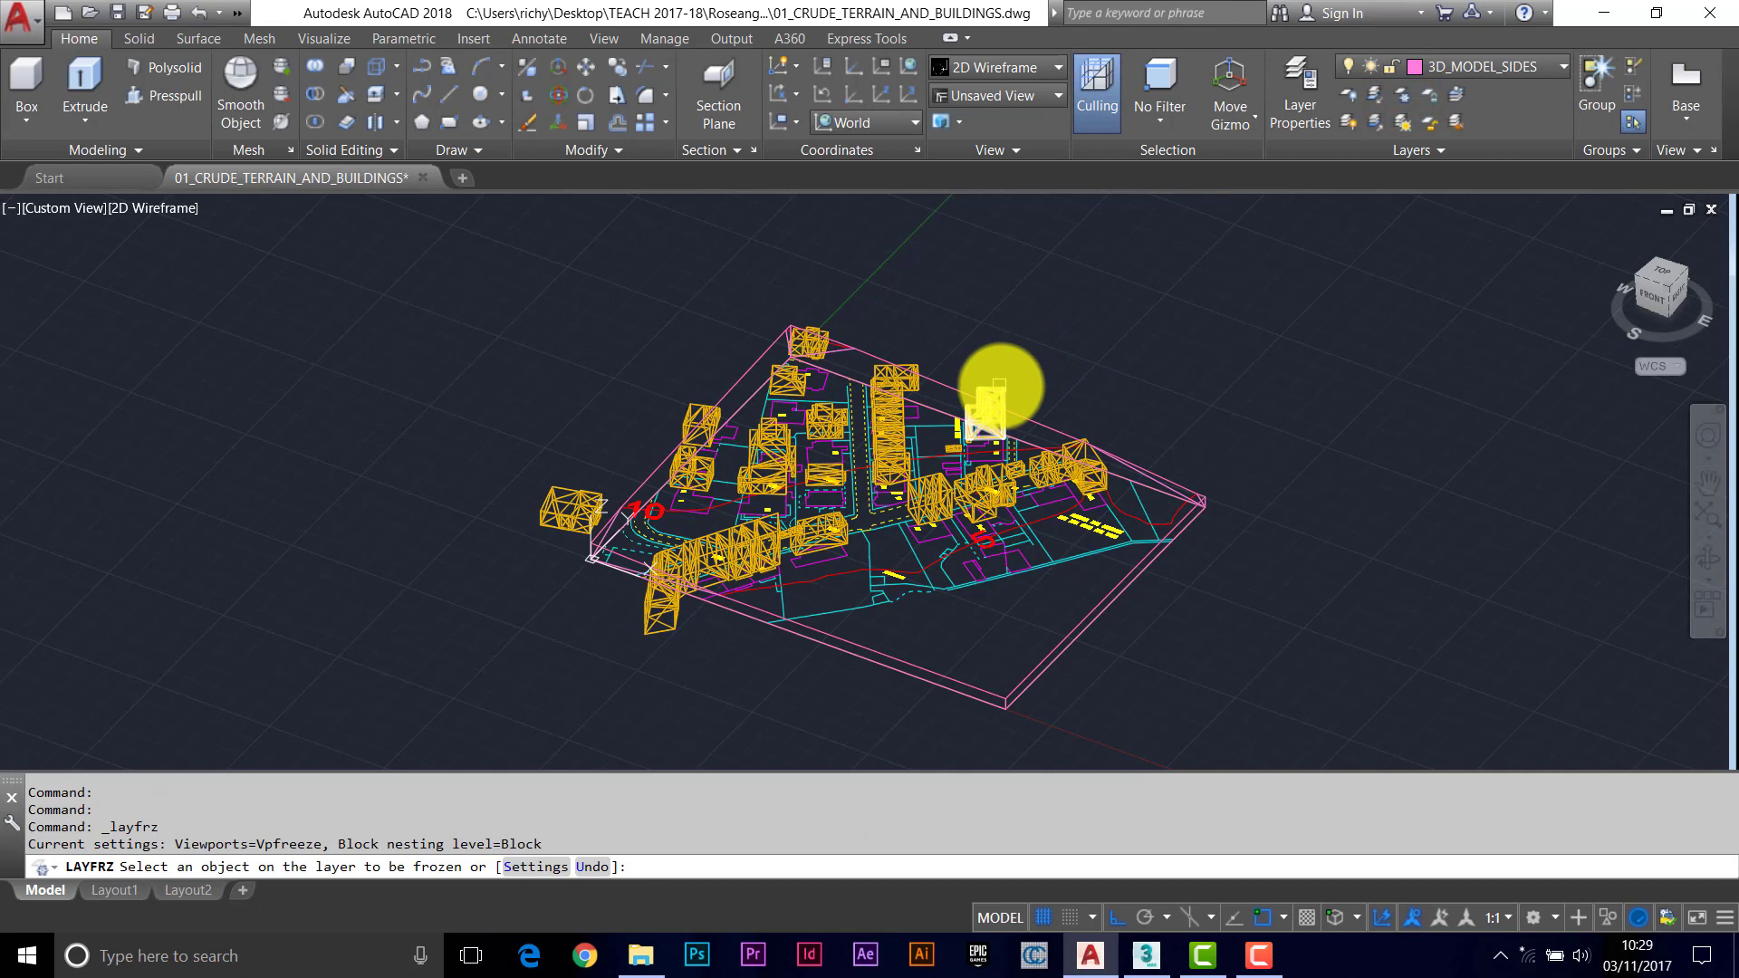
pyautogui.click(1001, 385)
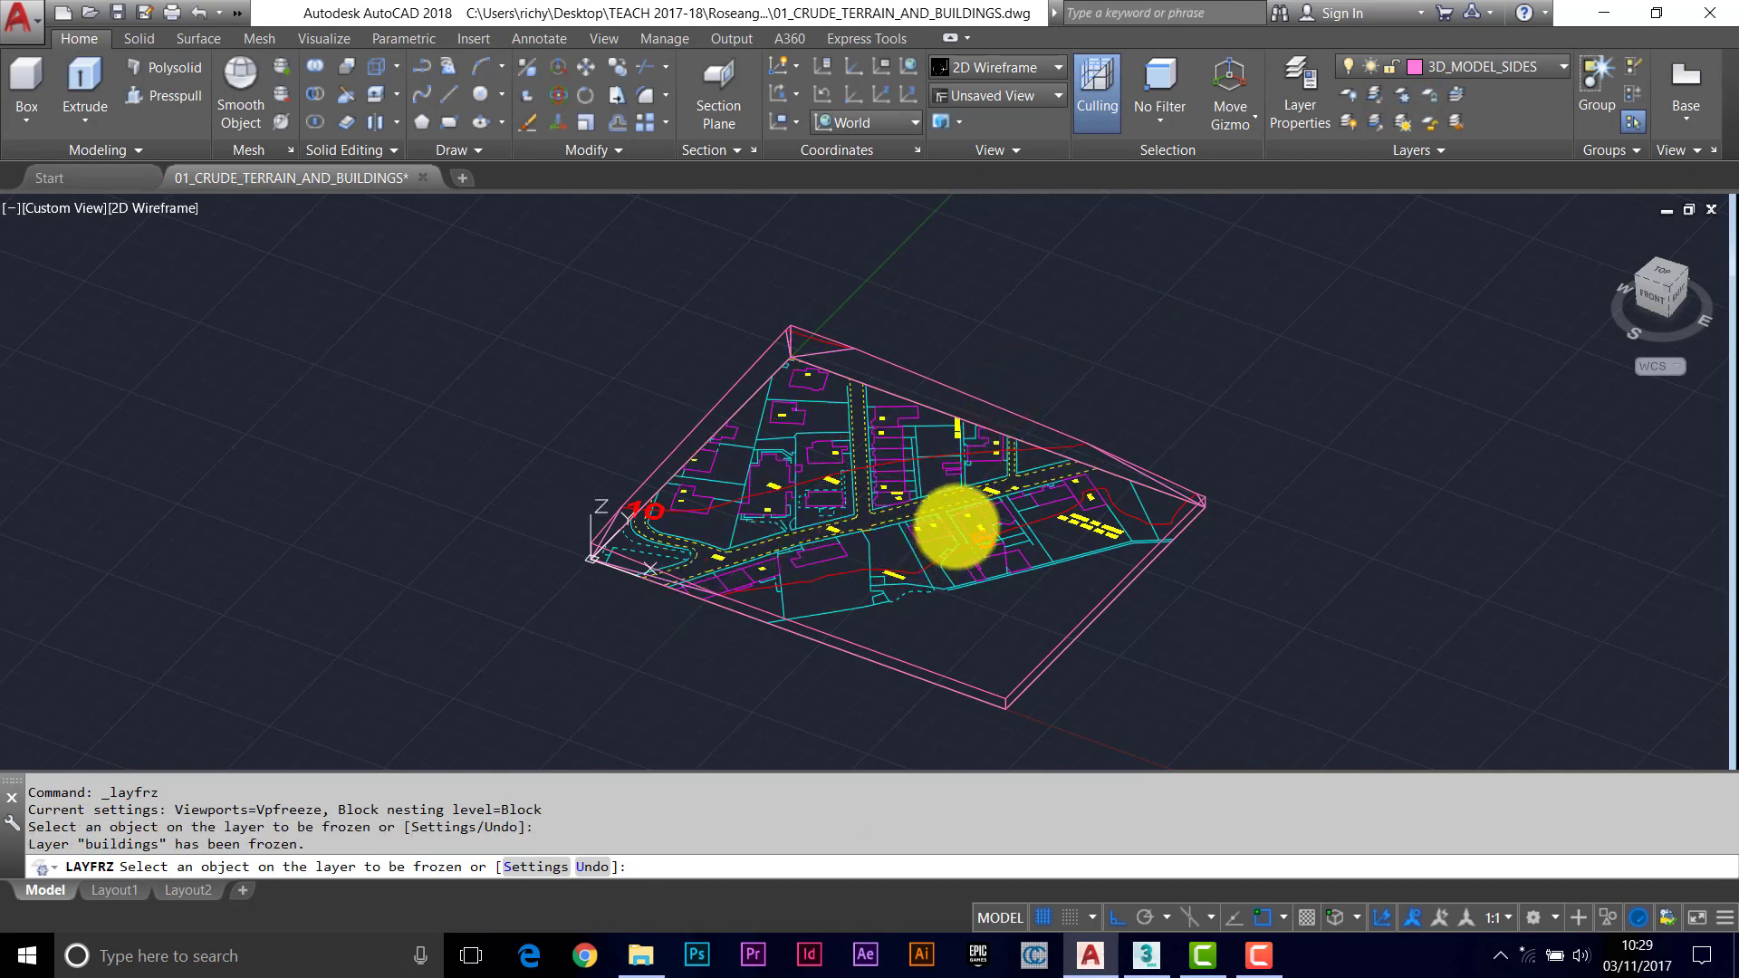
pyautogui.press('Escape')
# Zoom and pan onto the main road by the 8.6m label and the junction near Hotel 39.
pyautogui.scroll(2, 887, 539)
pyautogui.scroll(4, 892, 525)
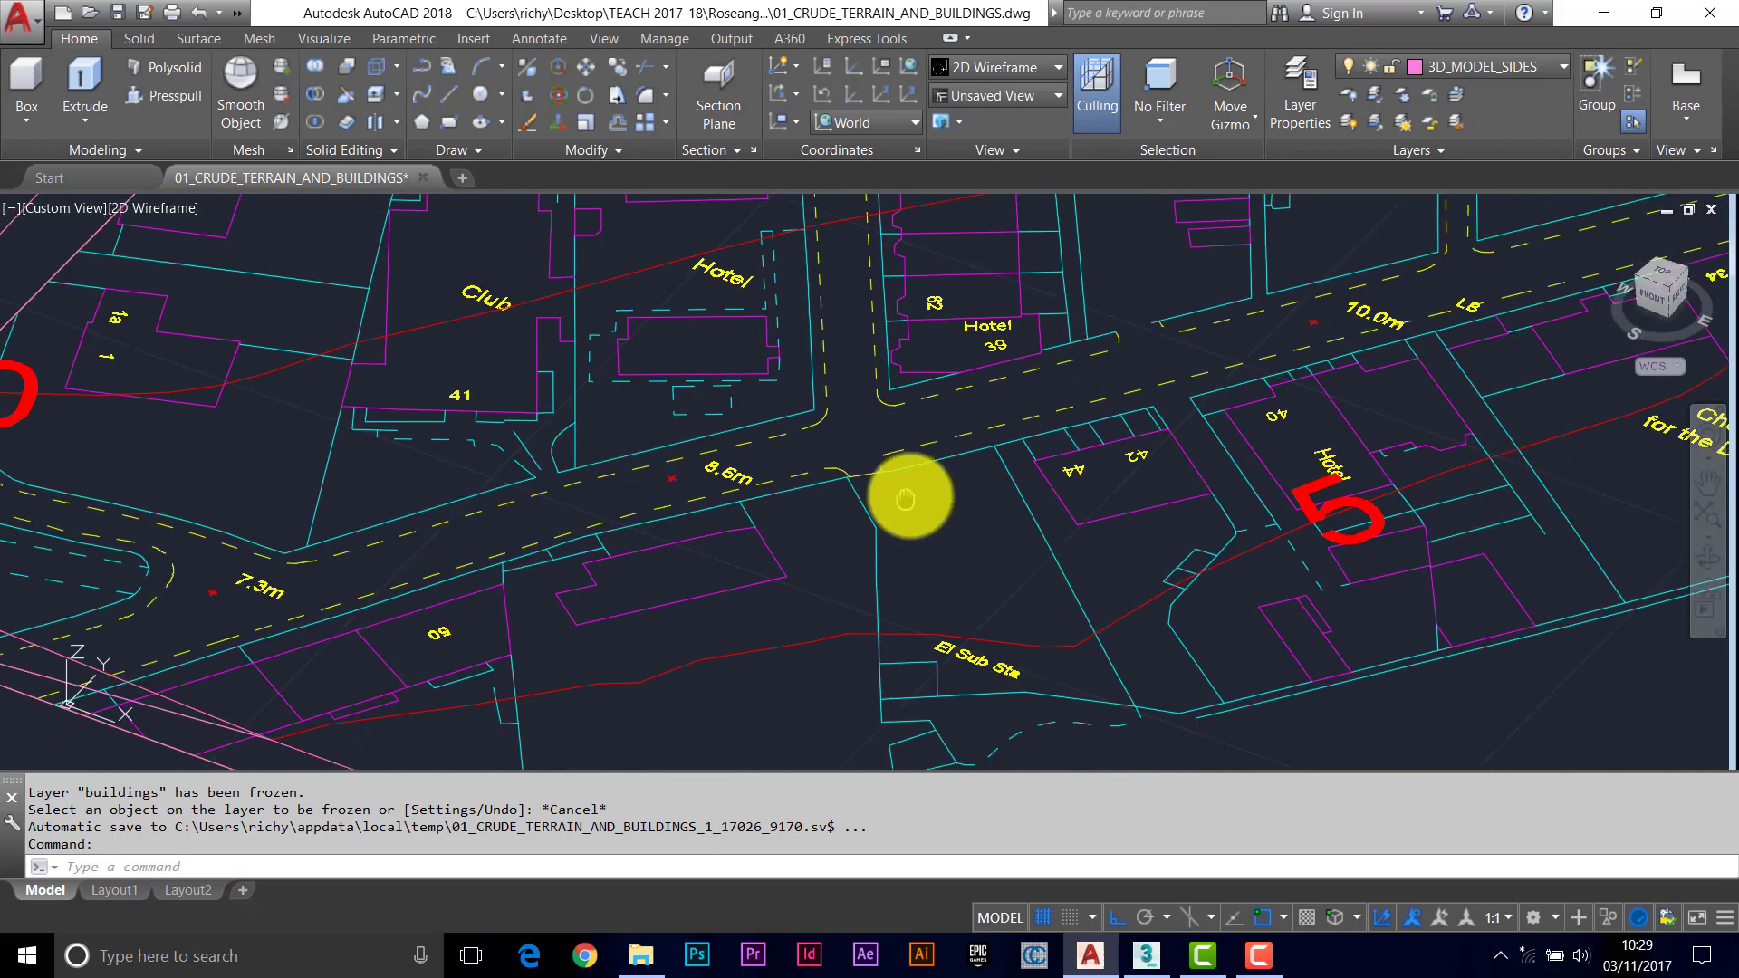
pyautogui.scroll(-2, 797, 464)
pyautogui.scroll(4, 763, 464)
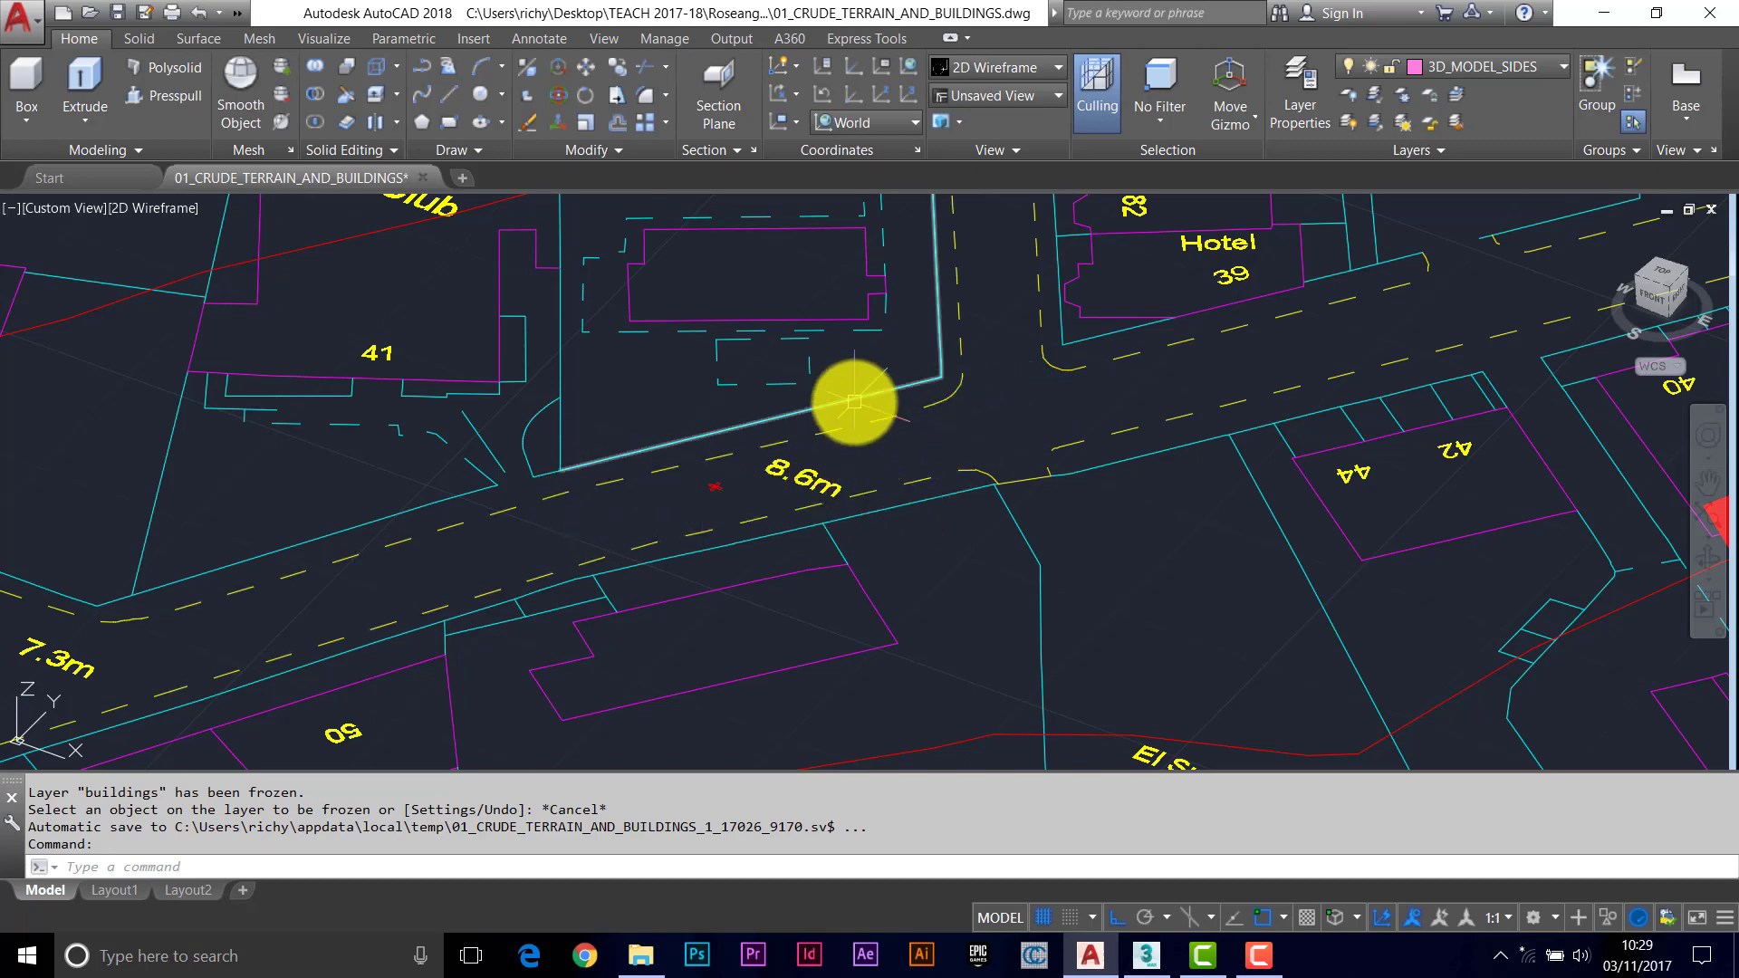
pyautogui.scroll(-2, 854, 401)
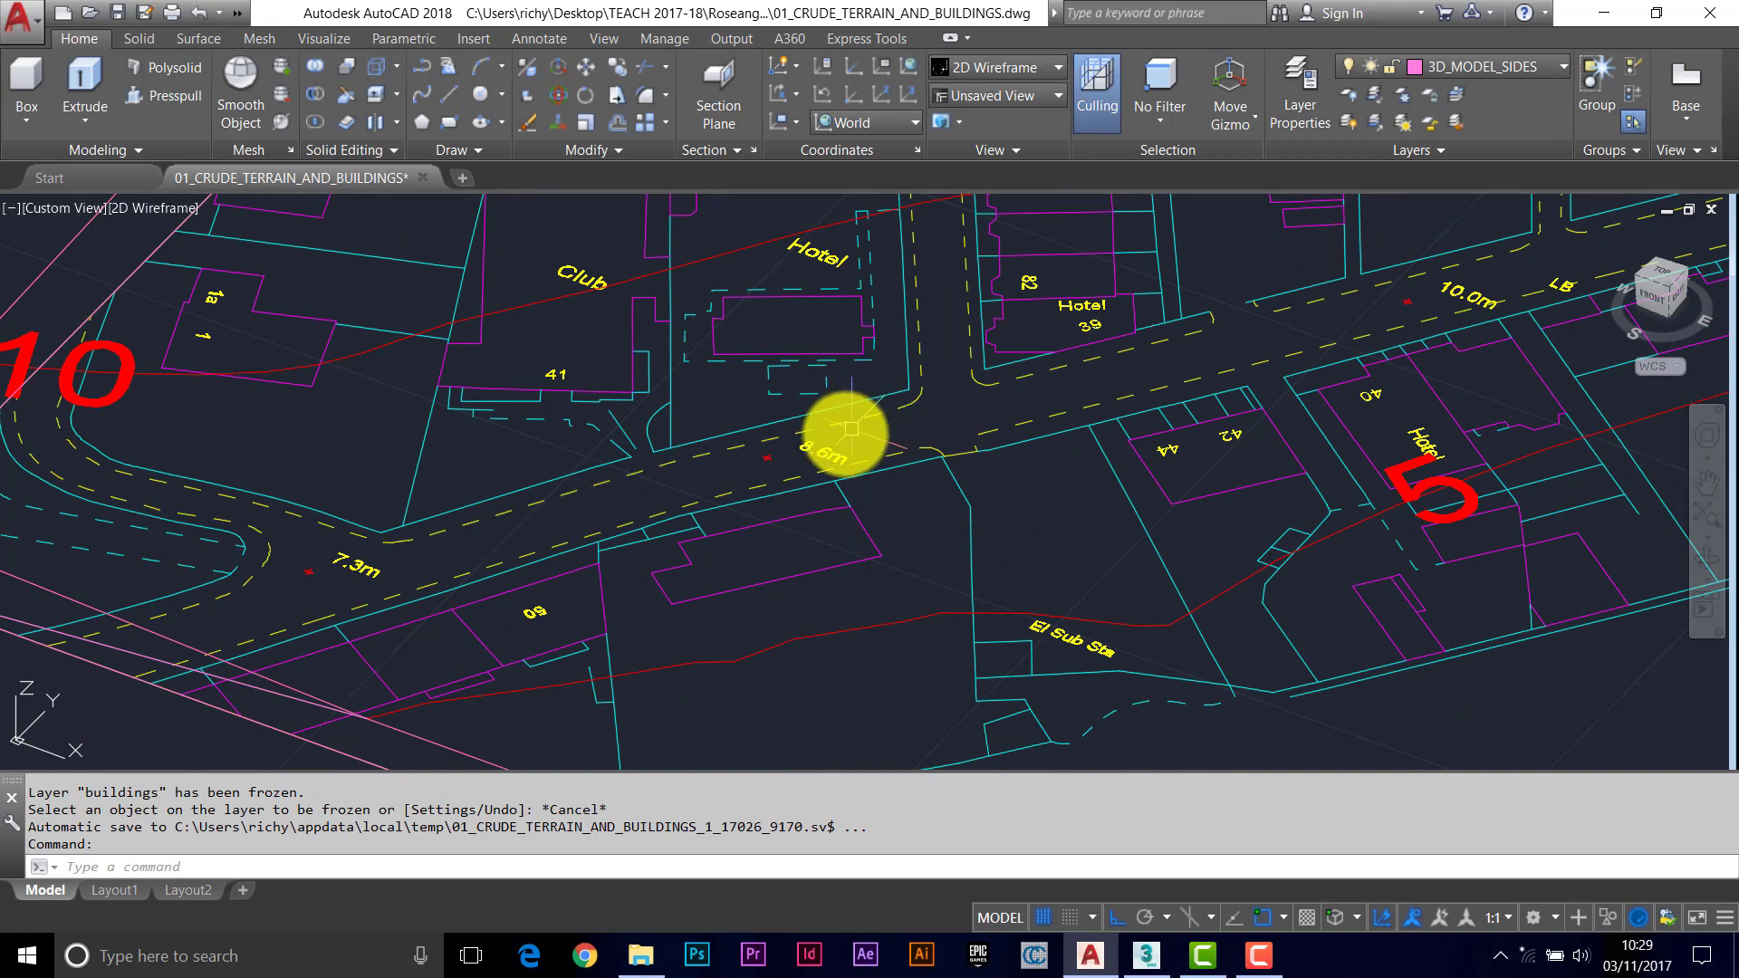
pyautogui.moveTo(915, 420); pyautogui.dragTo(858, 438, button='middle')
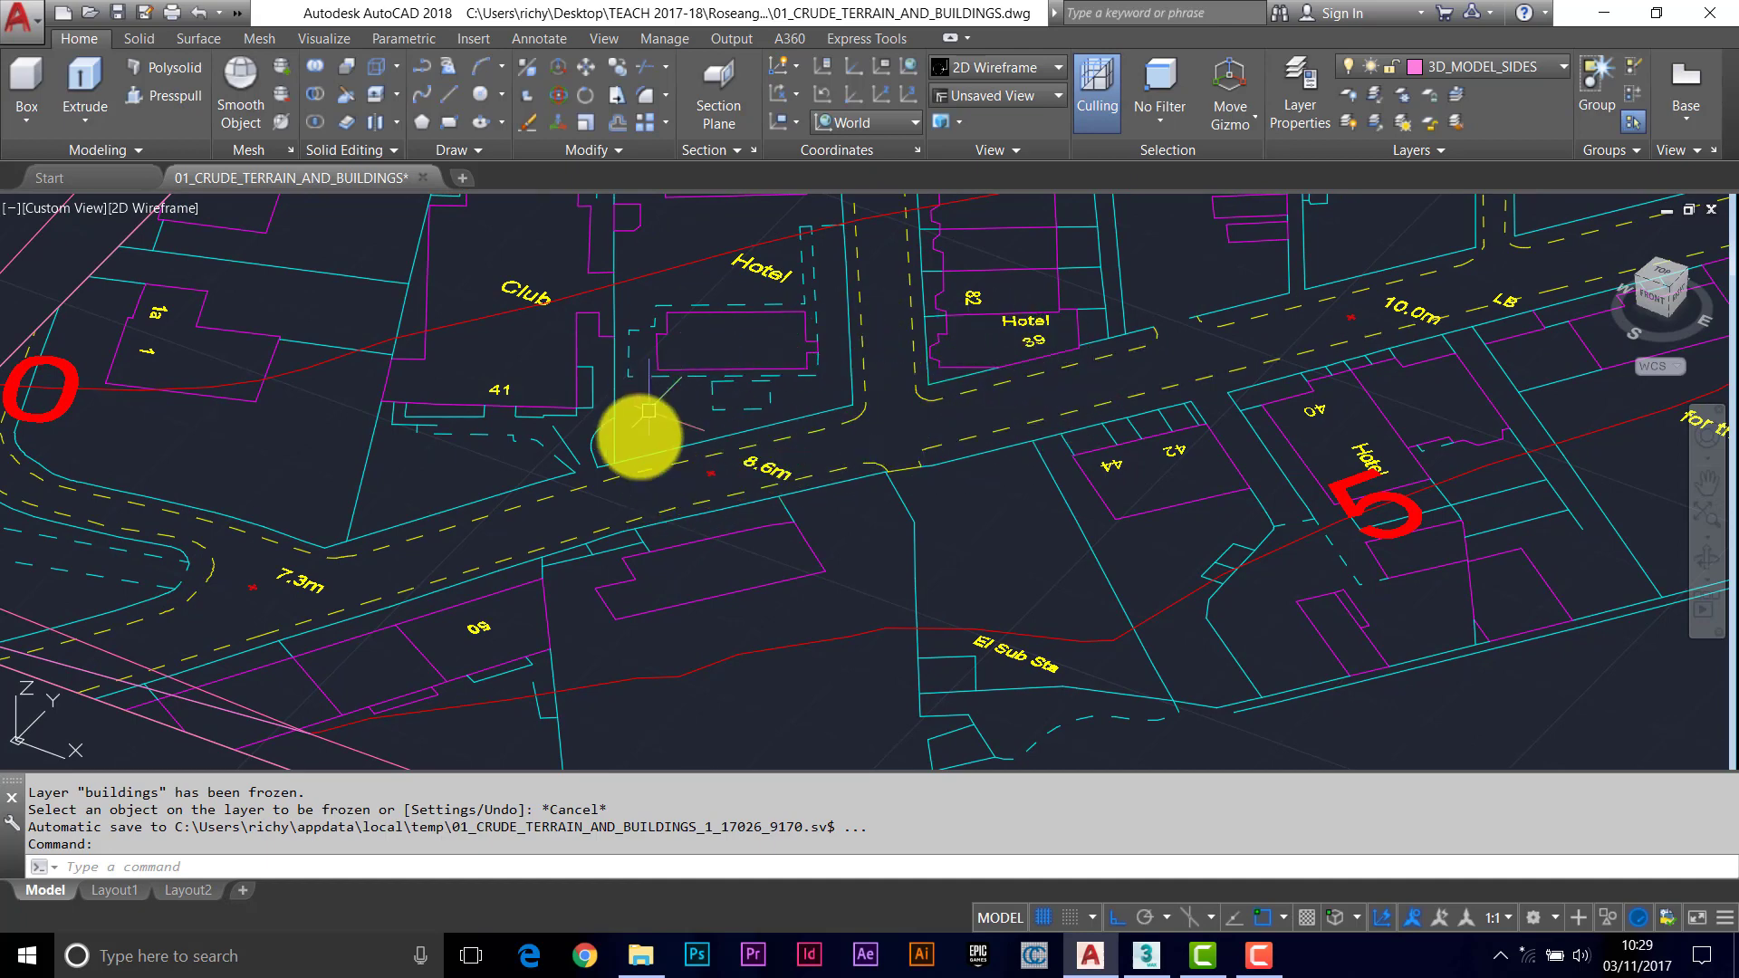
pyautogui.scroll(-2, 1117, 391)
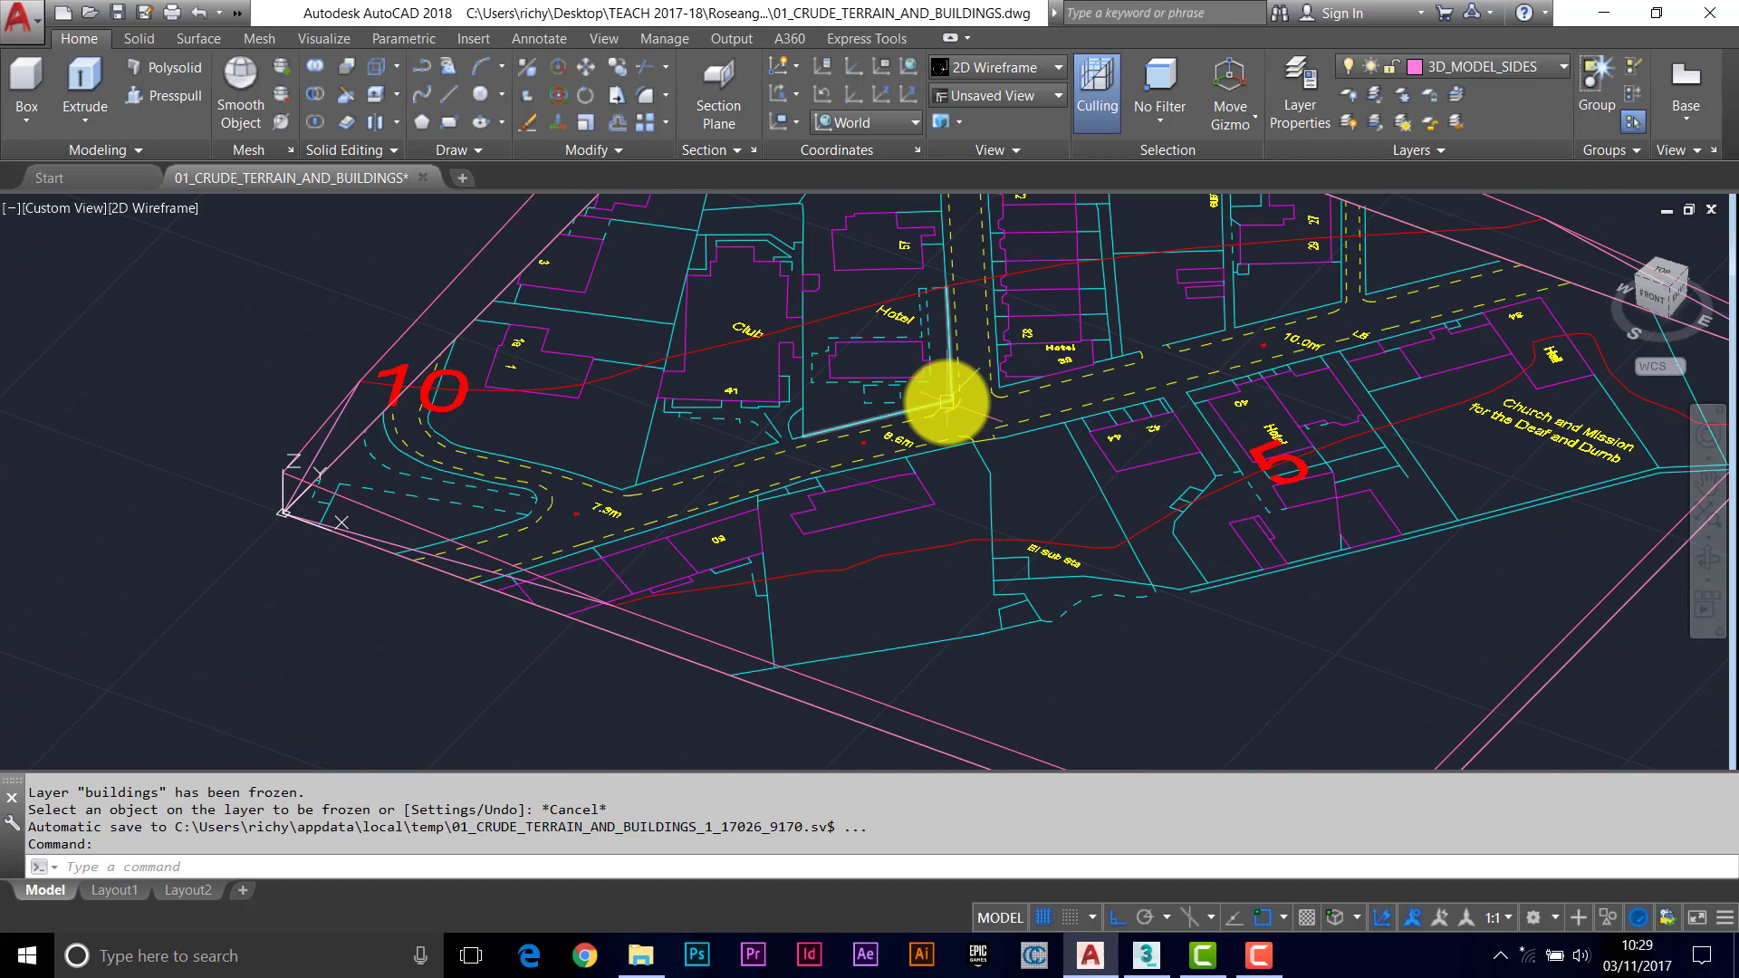
pyautogui.scroll(2, 1009, 420)
pyautogui.moveTo(1001, 411); pyautogui.dragTo(861, 458, button='middle')
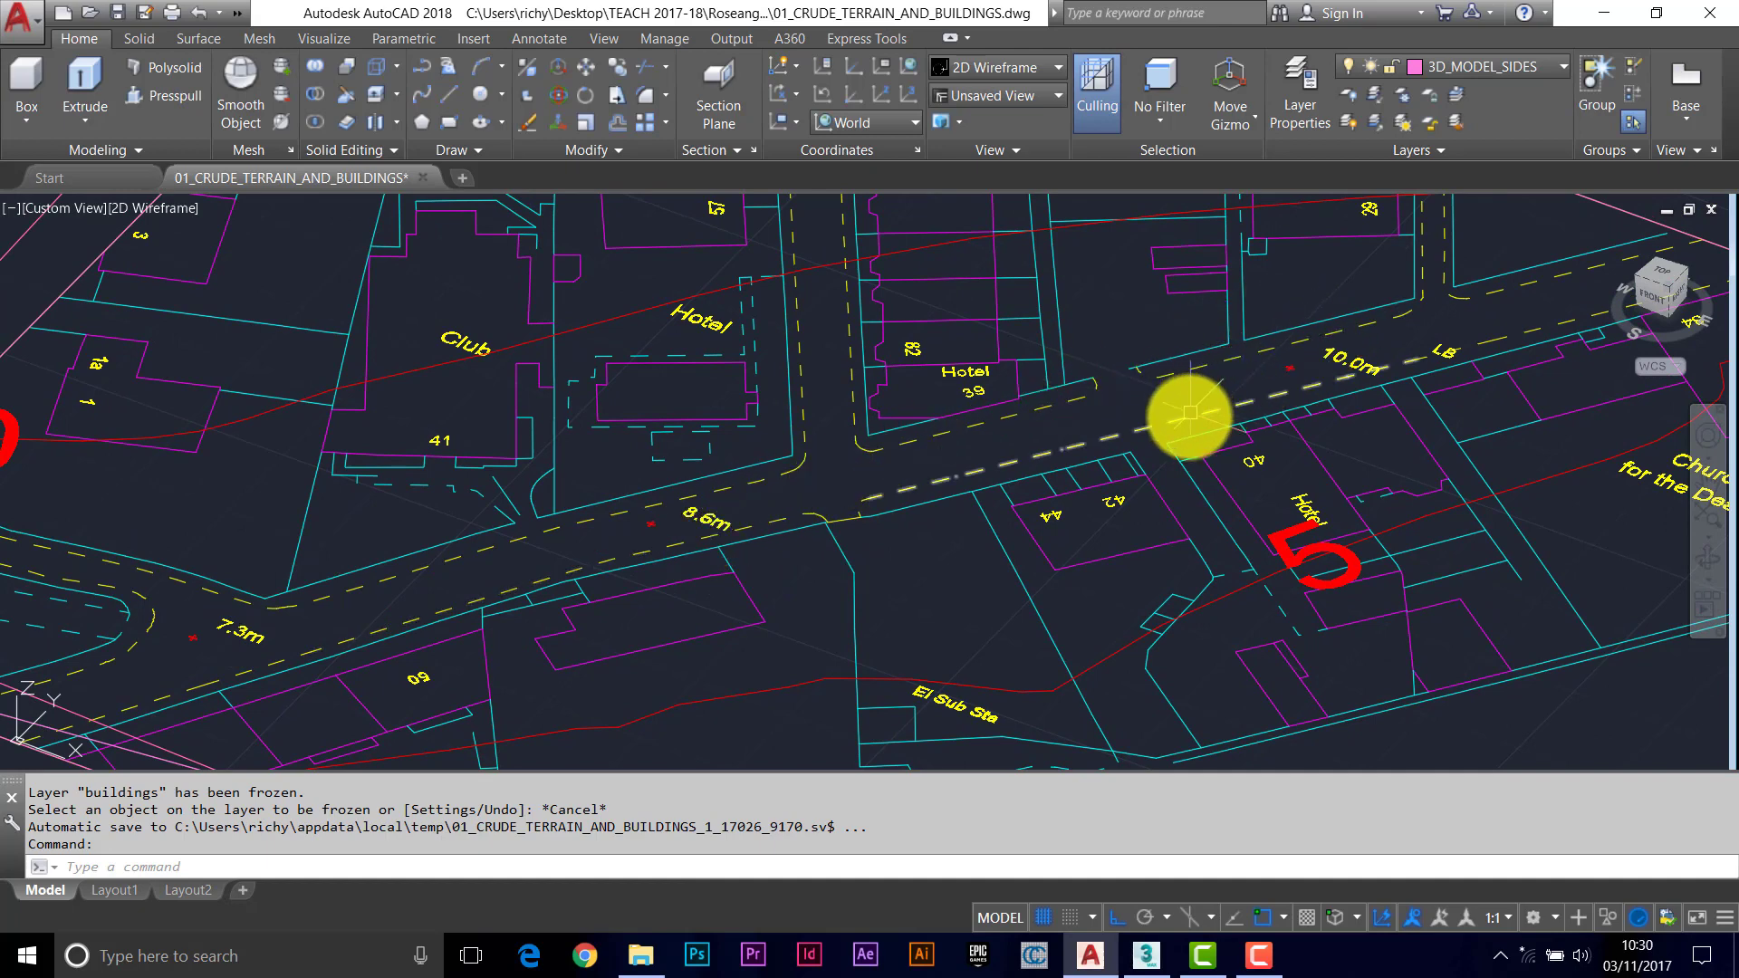
pyautogui.moveTo(667, 543); pyautogui.dragTo(722, 555, button='middle')
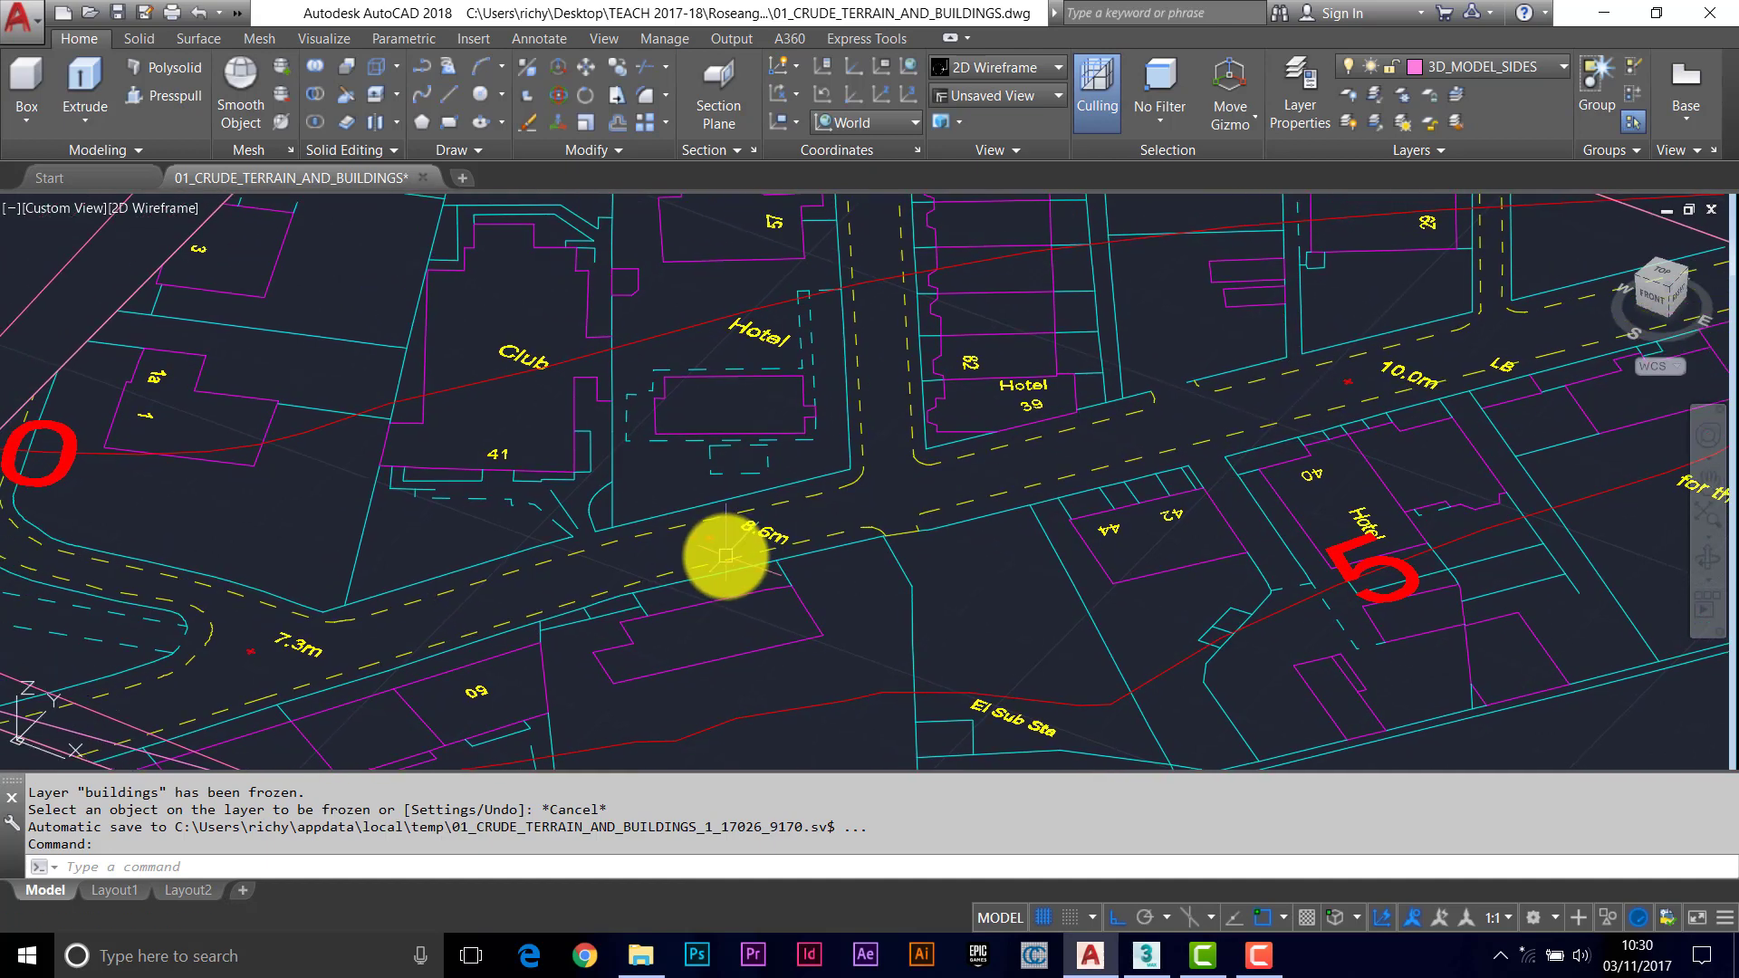
# Create a yellow layer named 3D_SPINE and set it as the current layer.
pyautogui.click(1300, 79)
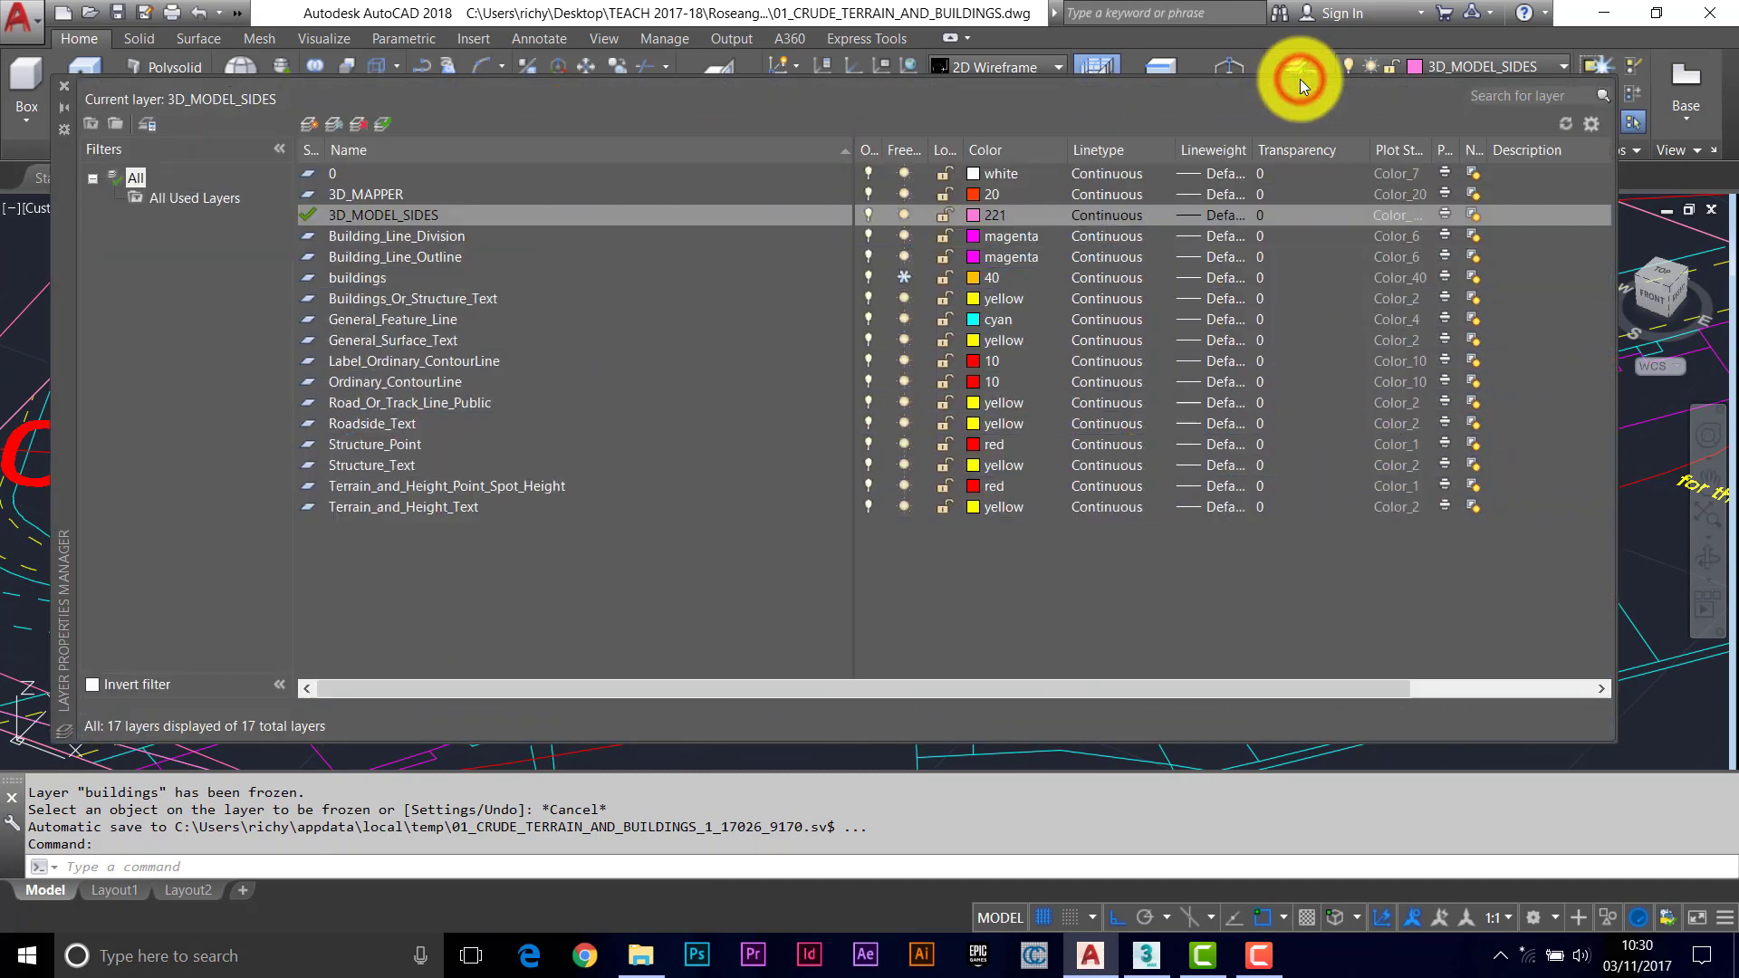
pyautogui.click(306, 122)
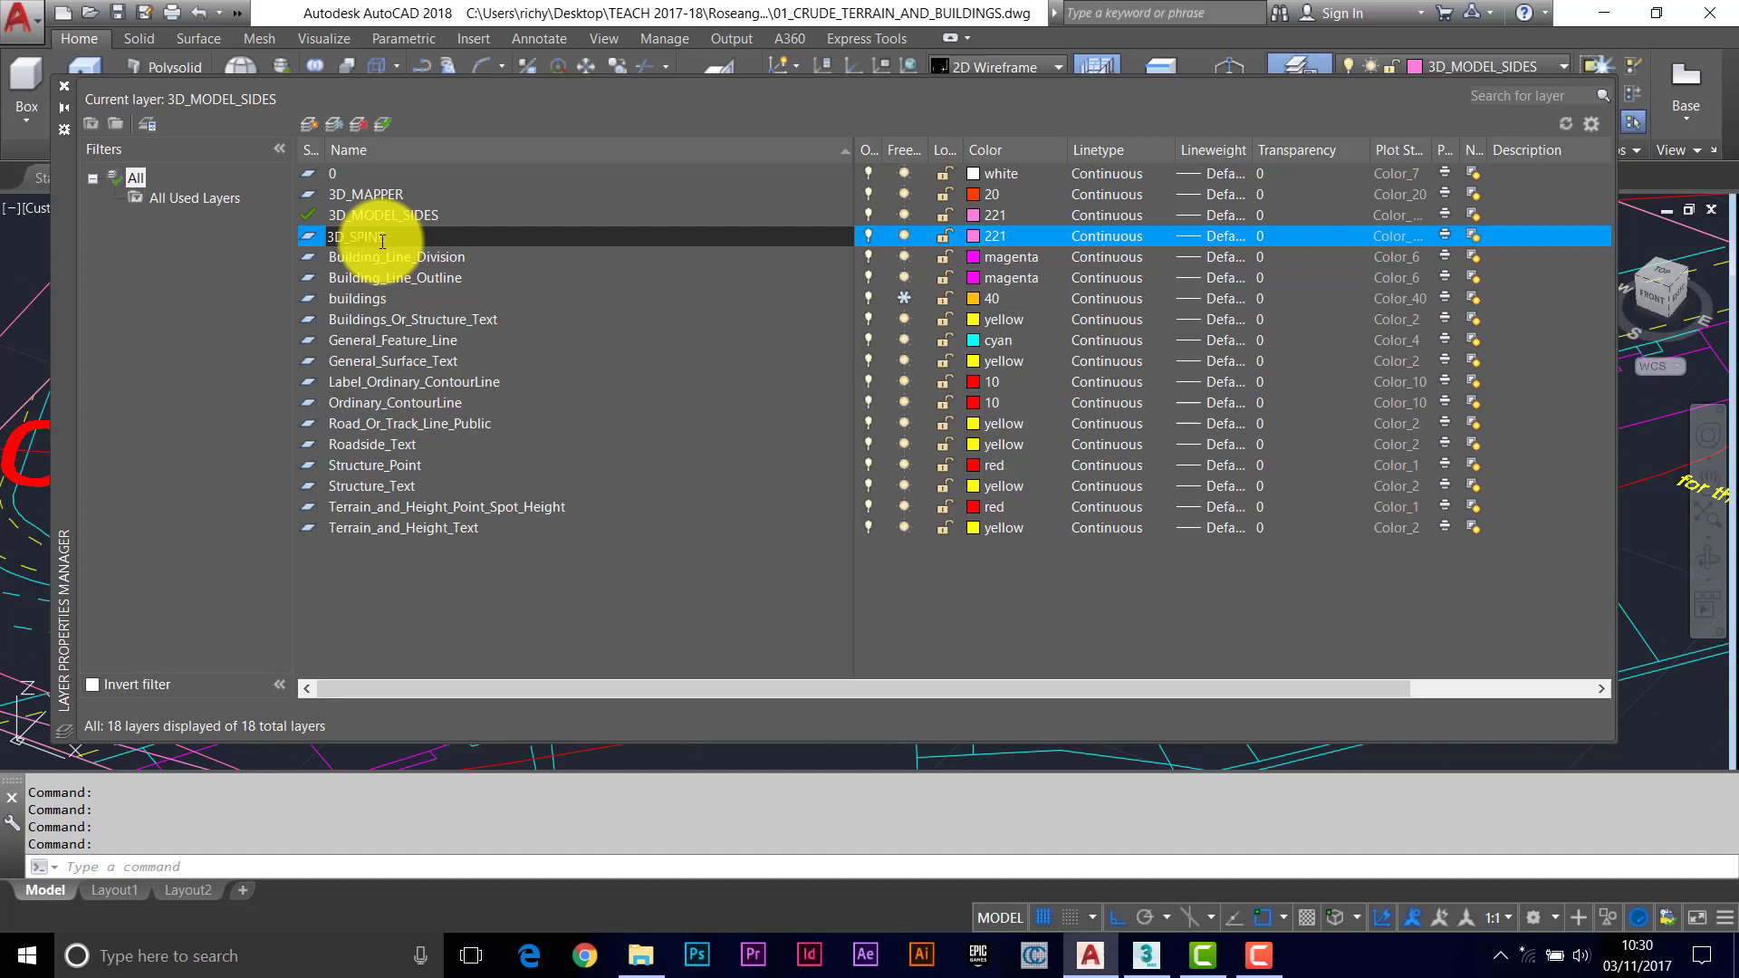
pyautogui.press('Return')
pyautogui.click(971, 236)
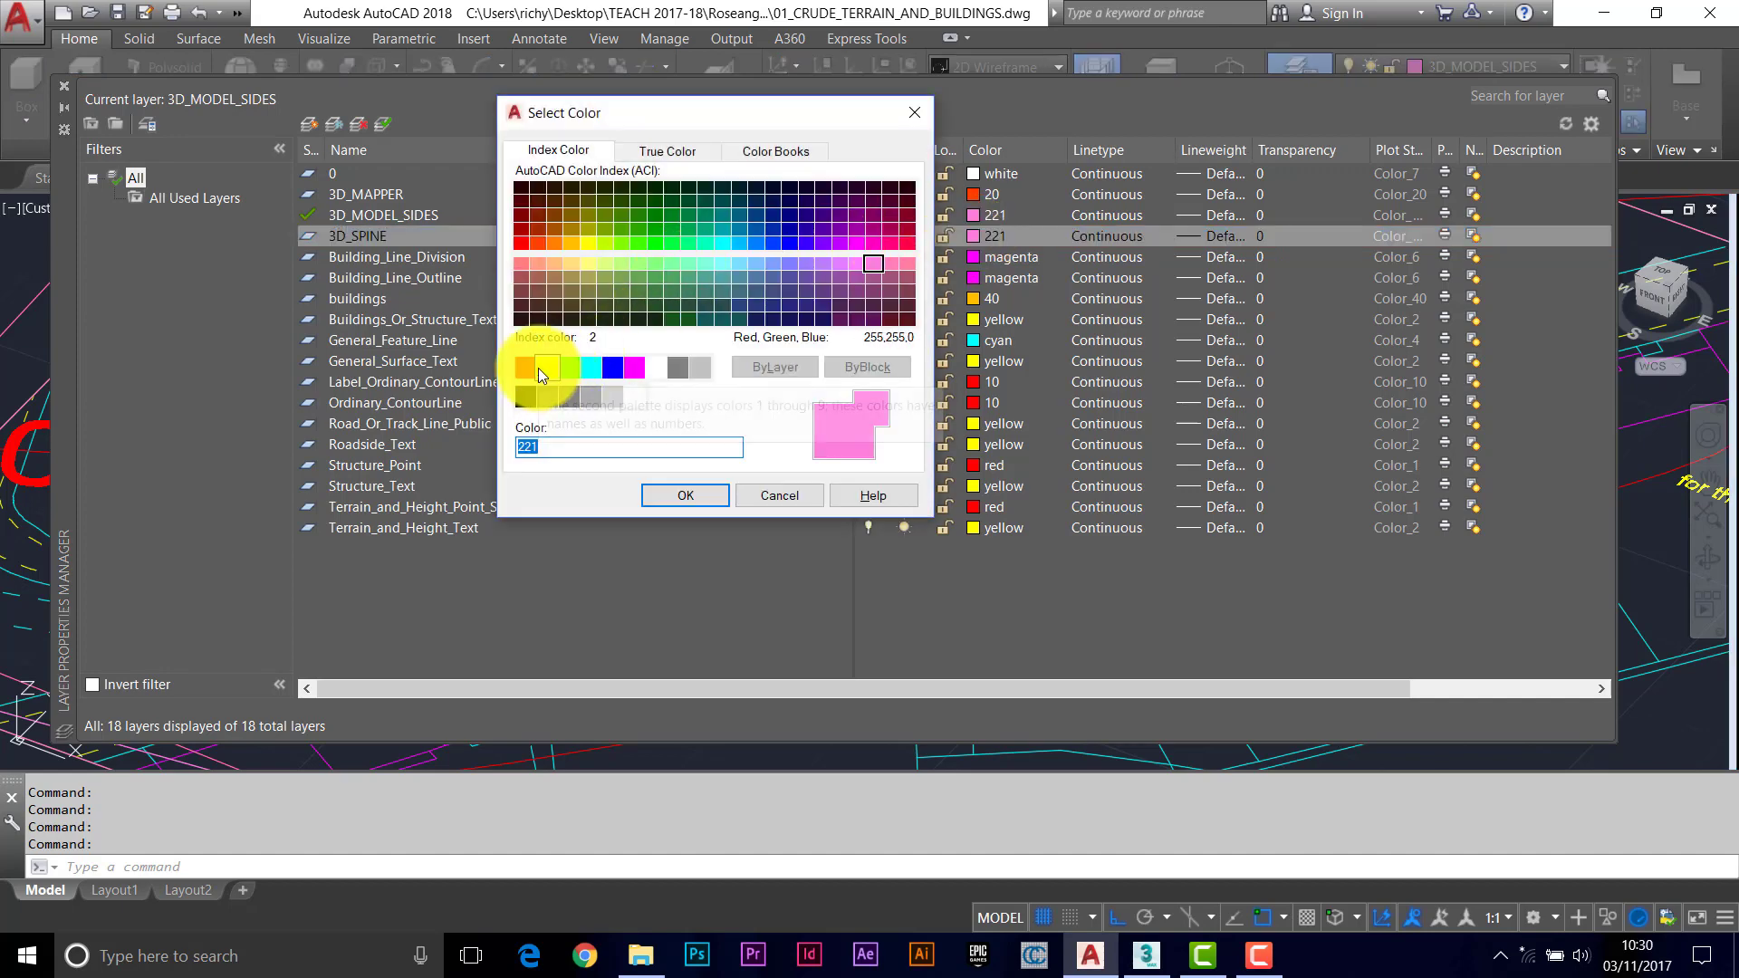
pyautogui.click(547, 368)
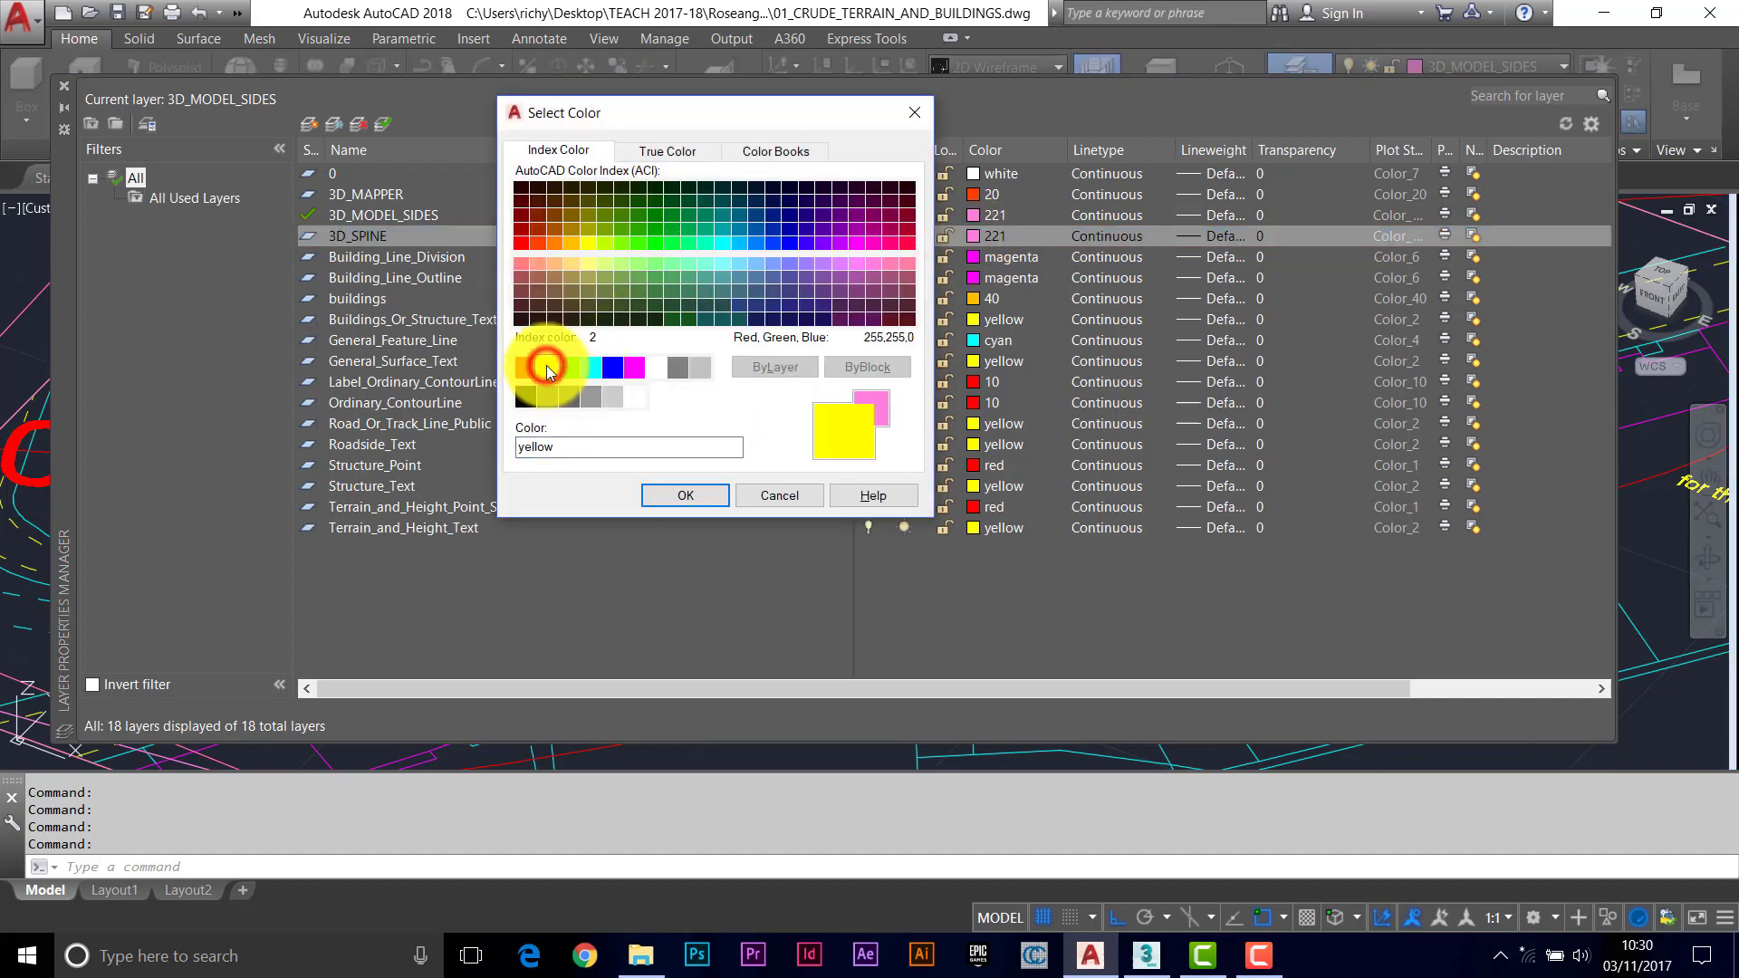
pyautogui.click(676, 491)
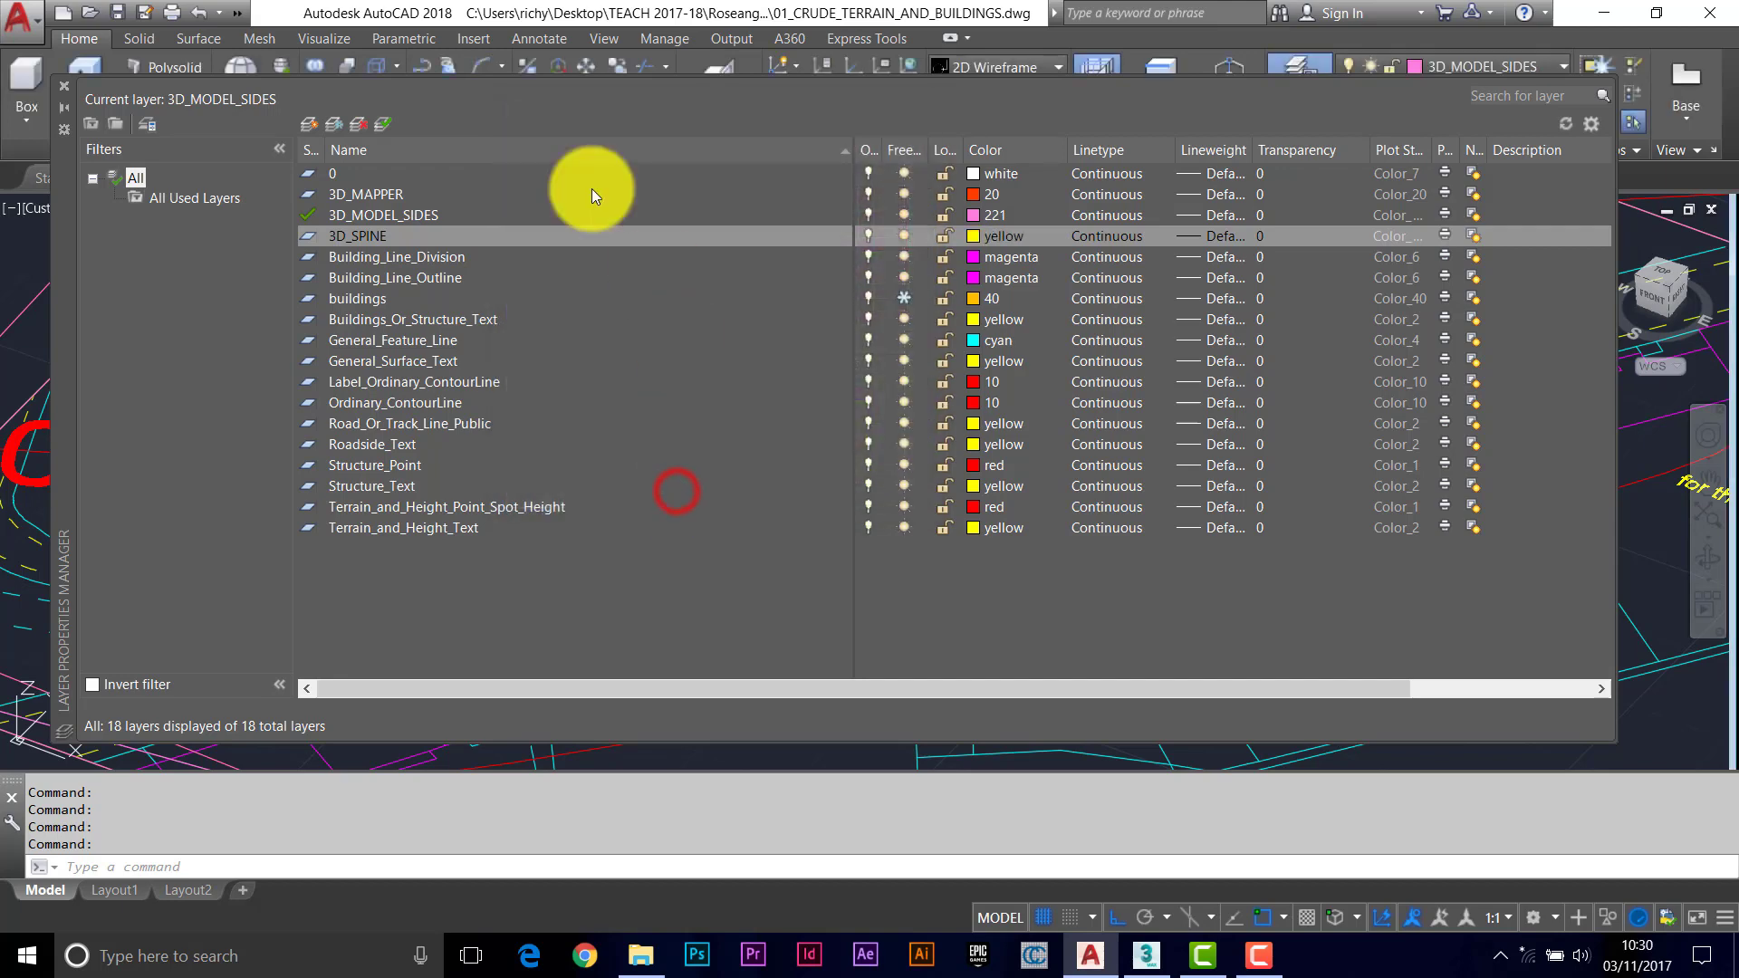
pyautogui.click(382, 123)
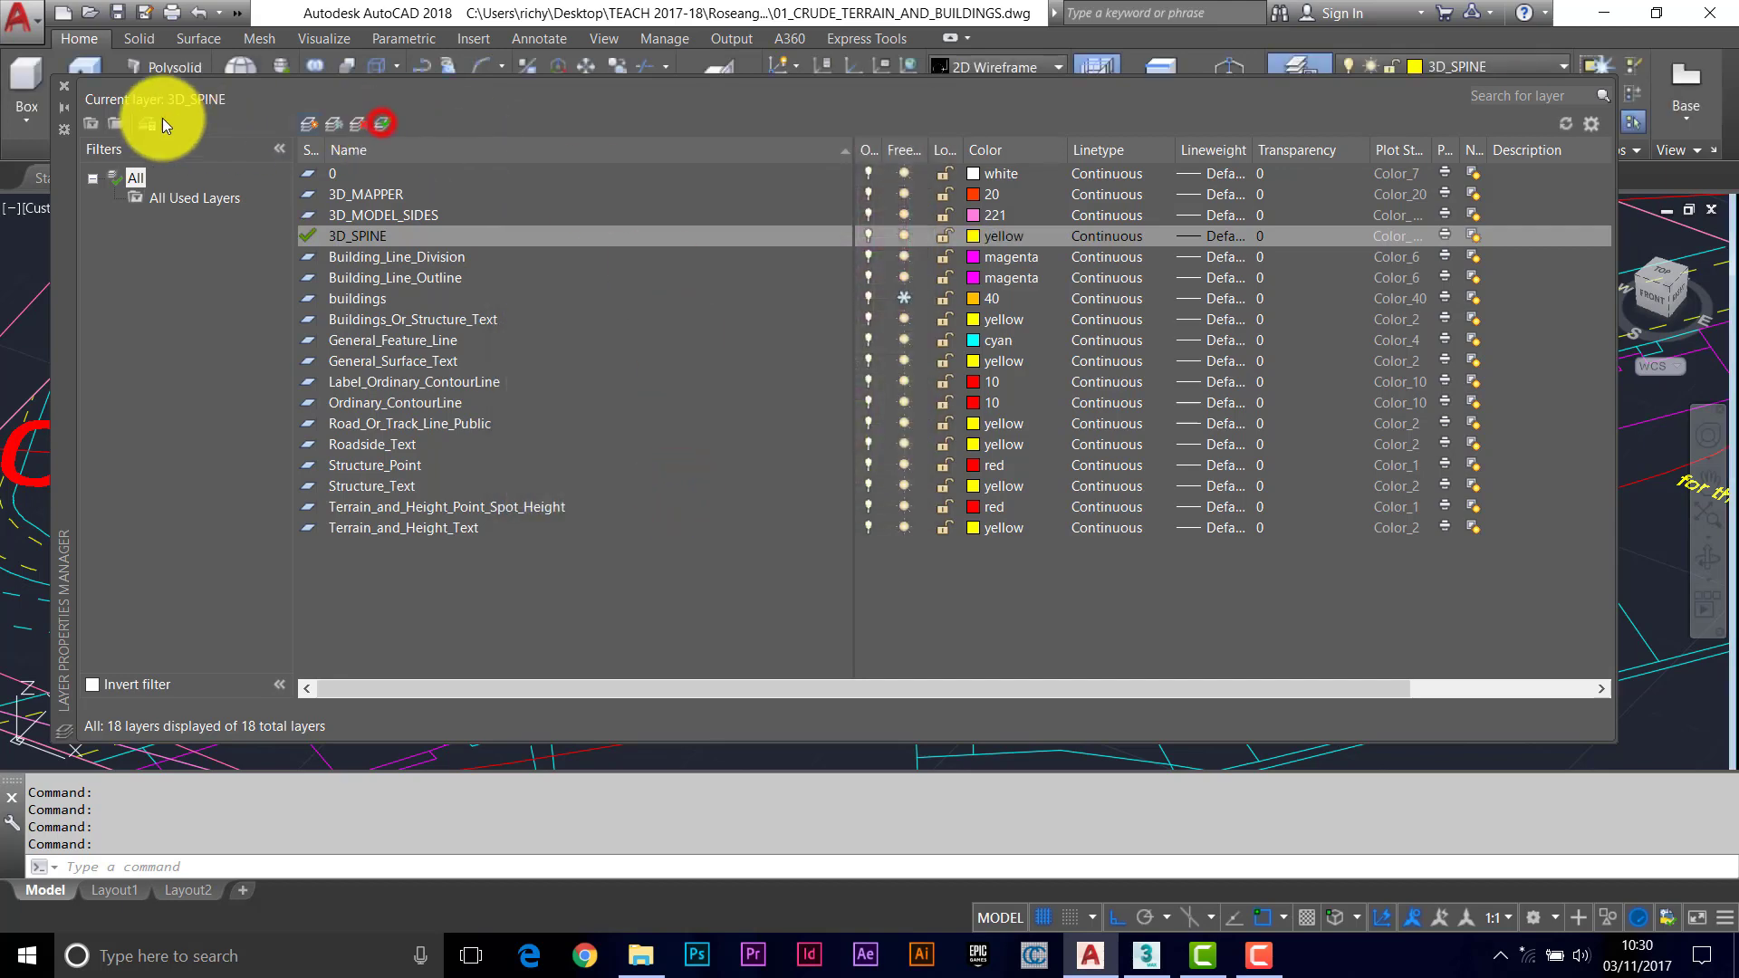
pyautogui.click(63, 86)
pyautogui.moveTo(463, 370); pyautogui.dragTo(464, 357, button='middle')
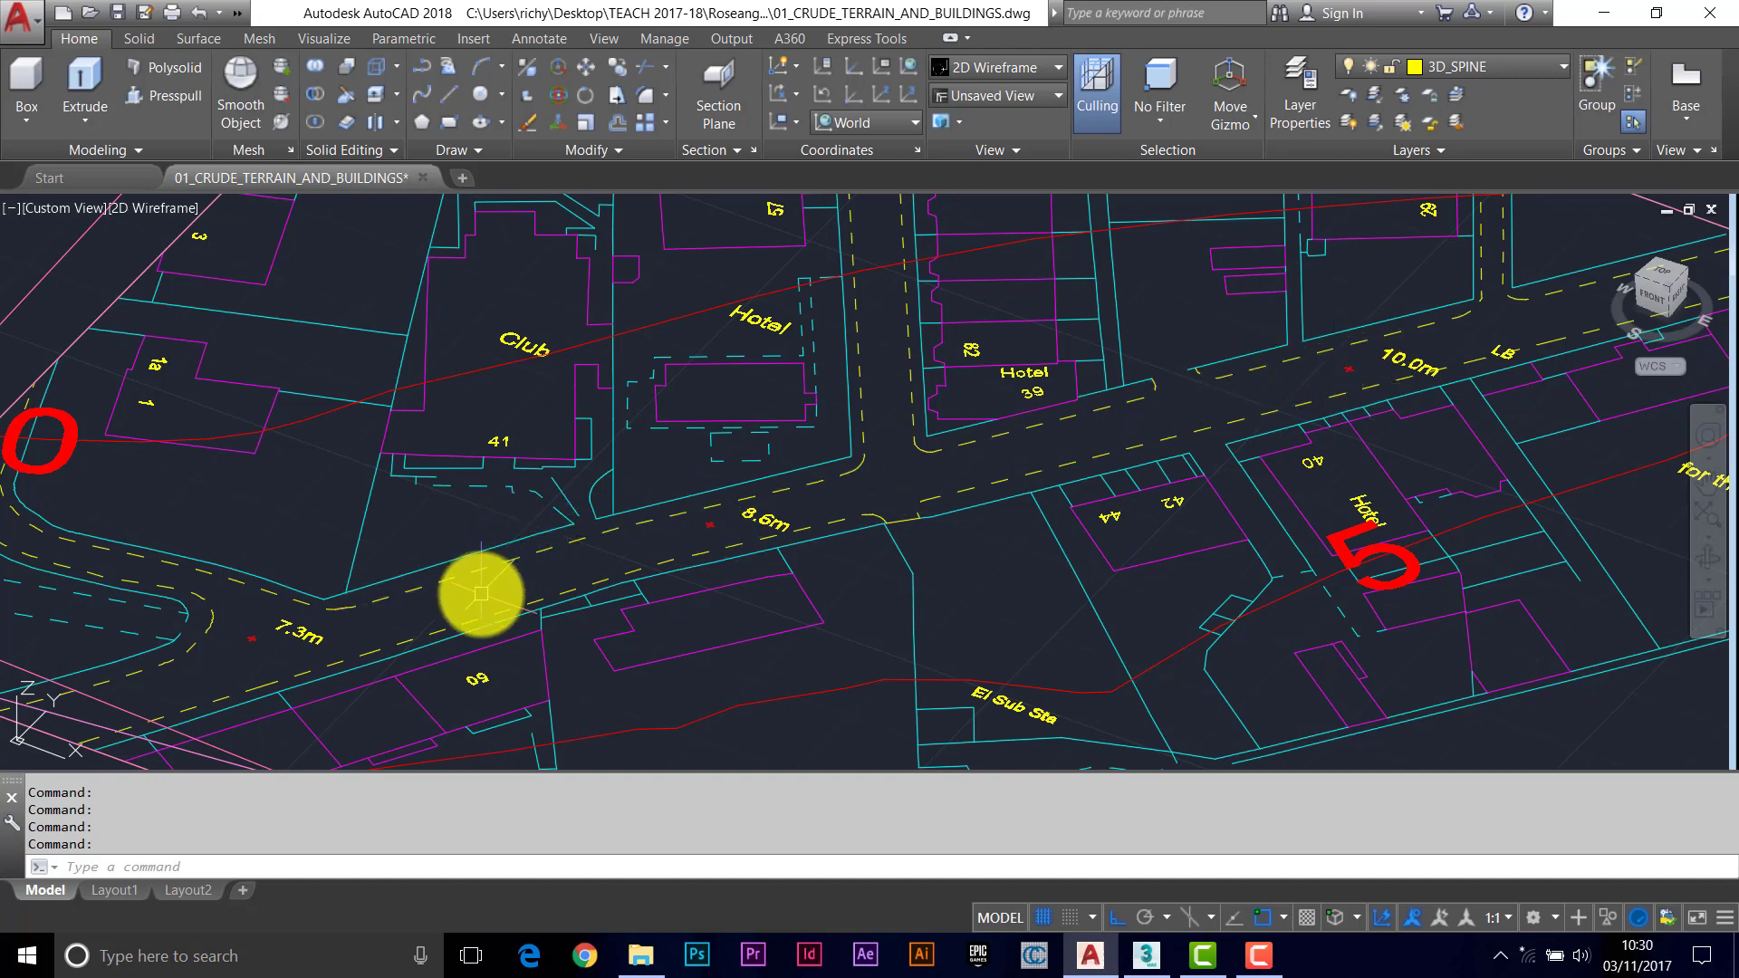
# Start a 3D polyline at the kerb endpoint near 7.3m using an .XY filter, with height 7.3.
pyautogui.press('Return')
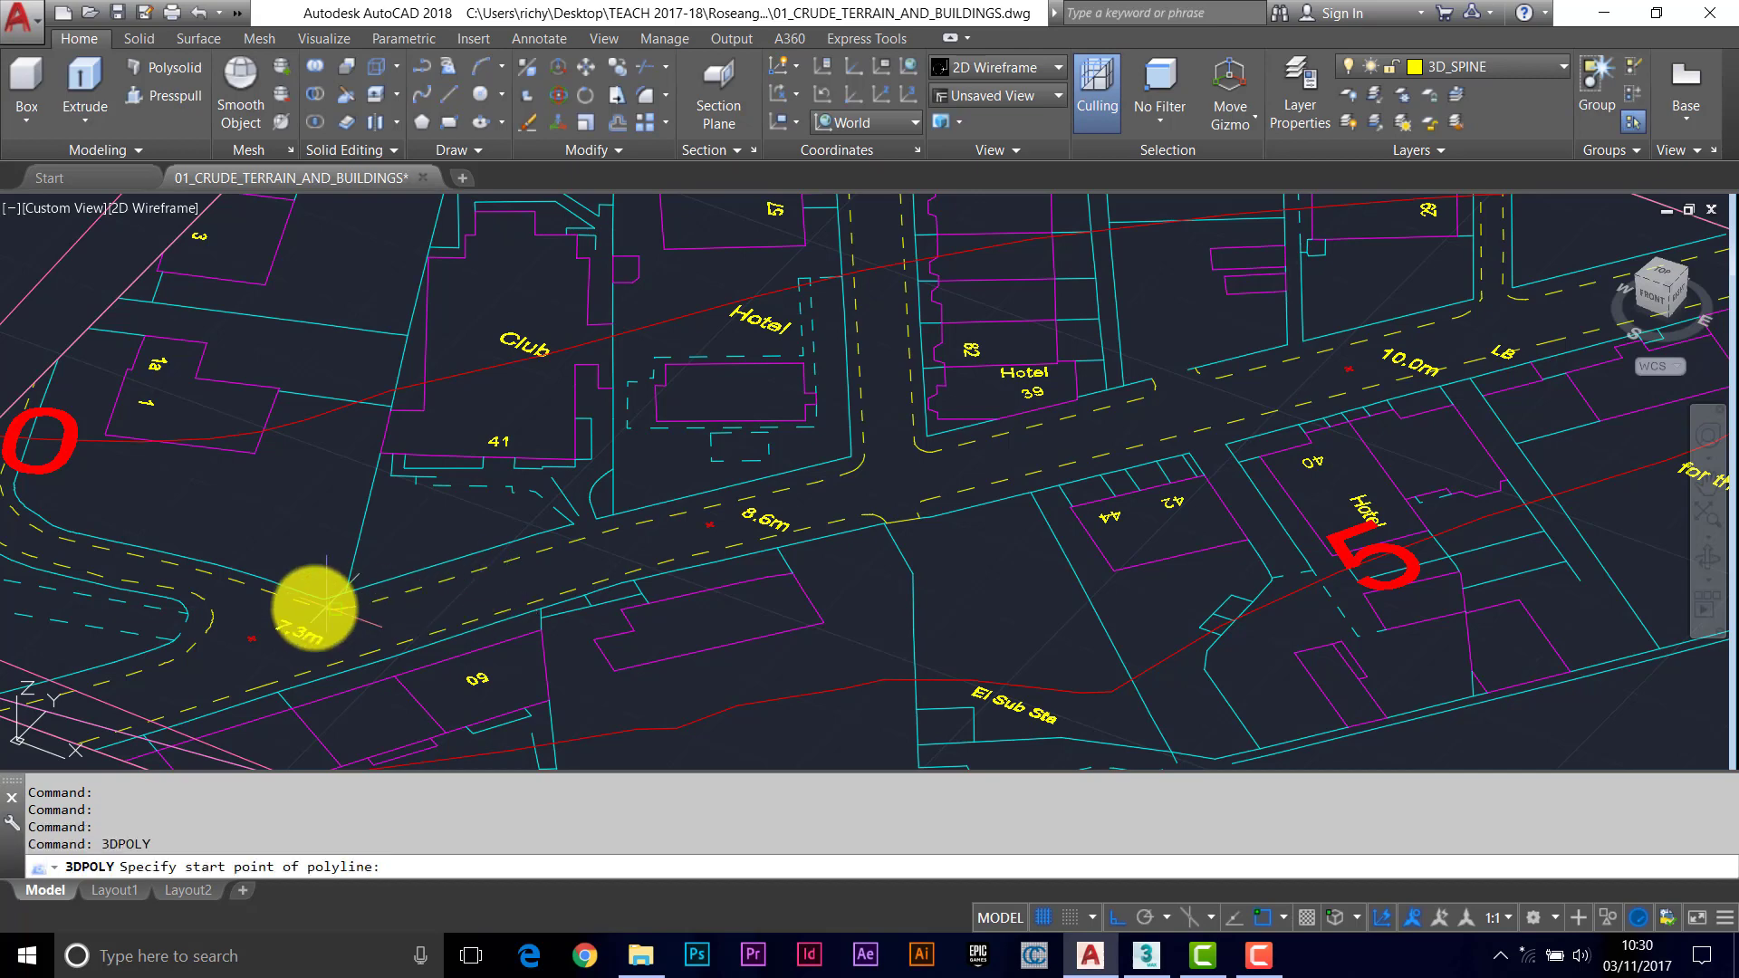
pyautogui.scroll(5, 245, 640)
pyautogui.moveTo(244, 640); pyautogui.dragTo(386, 582, button='middle')
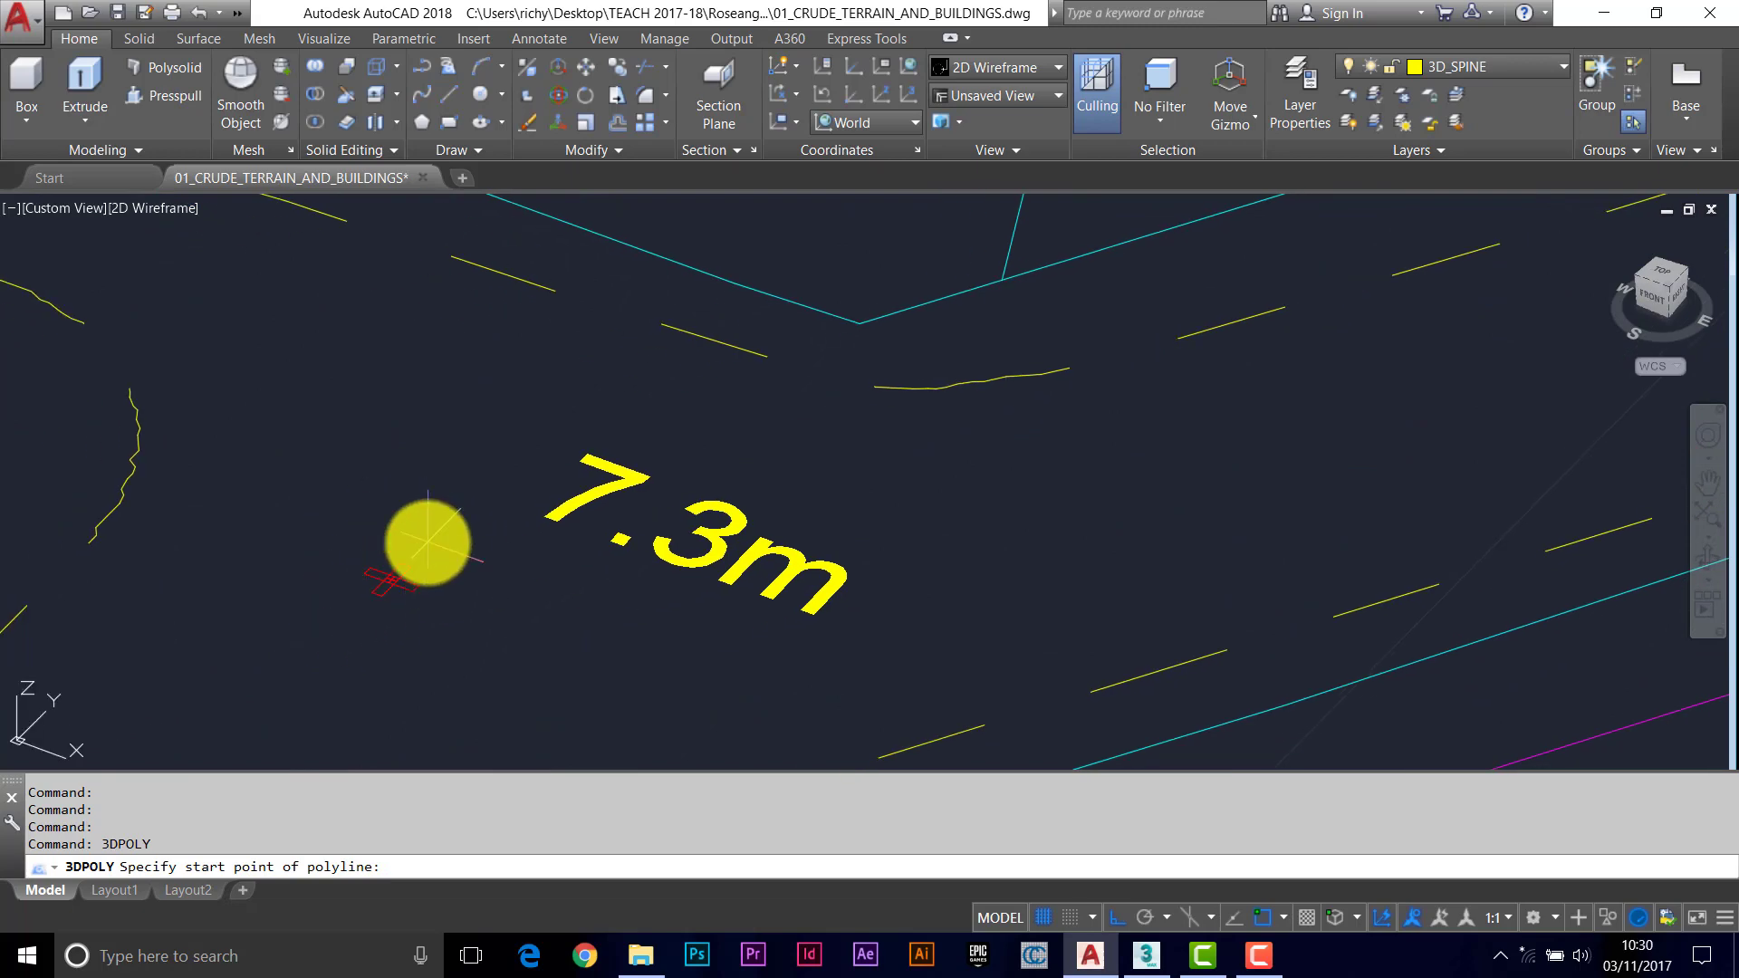
pyautogui.scroll(-4, 427, 541)
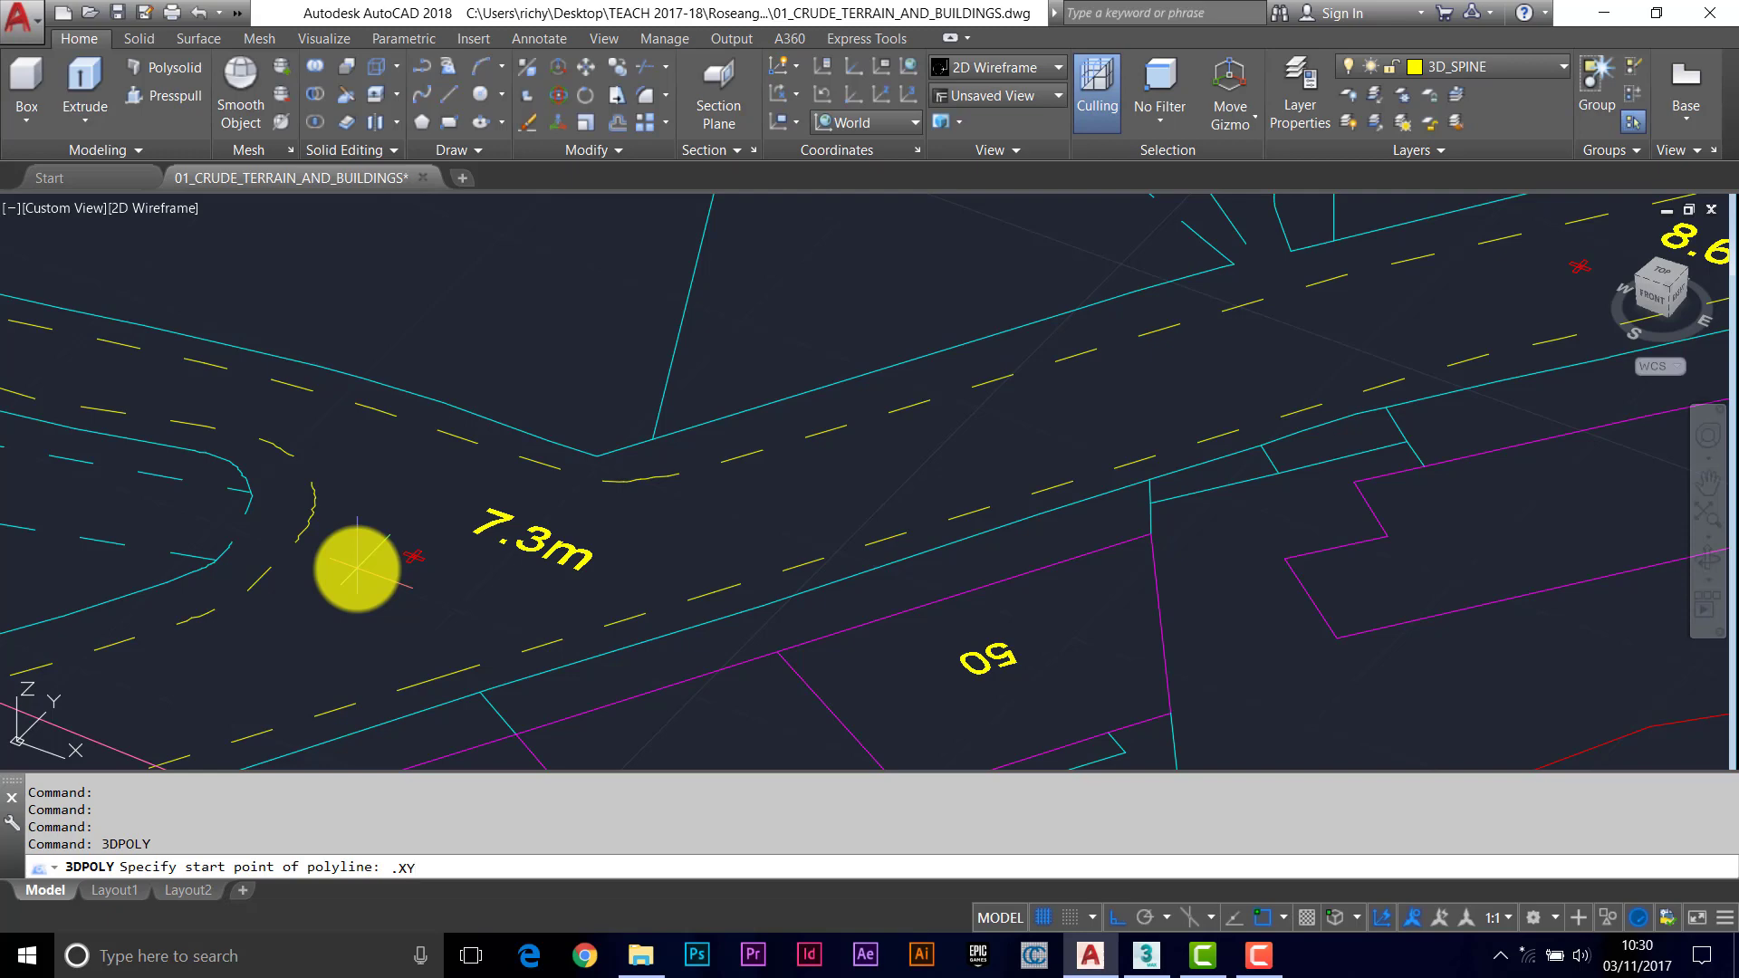
pyautogui.press('Return')
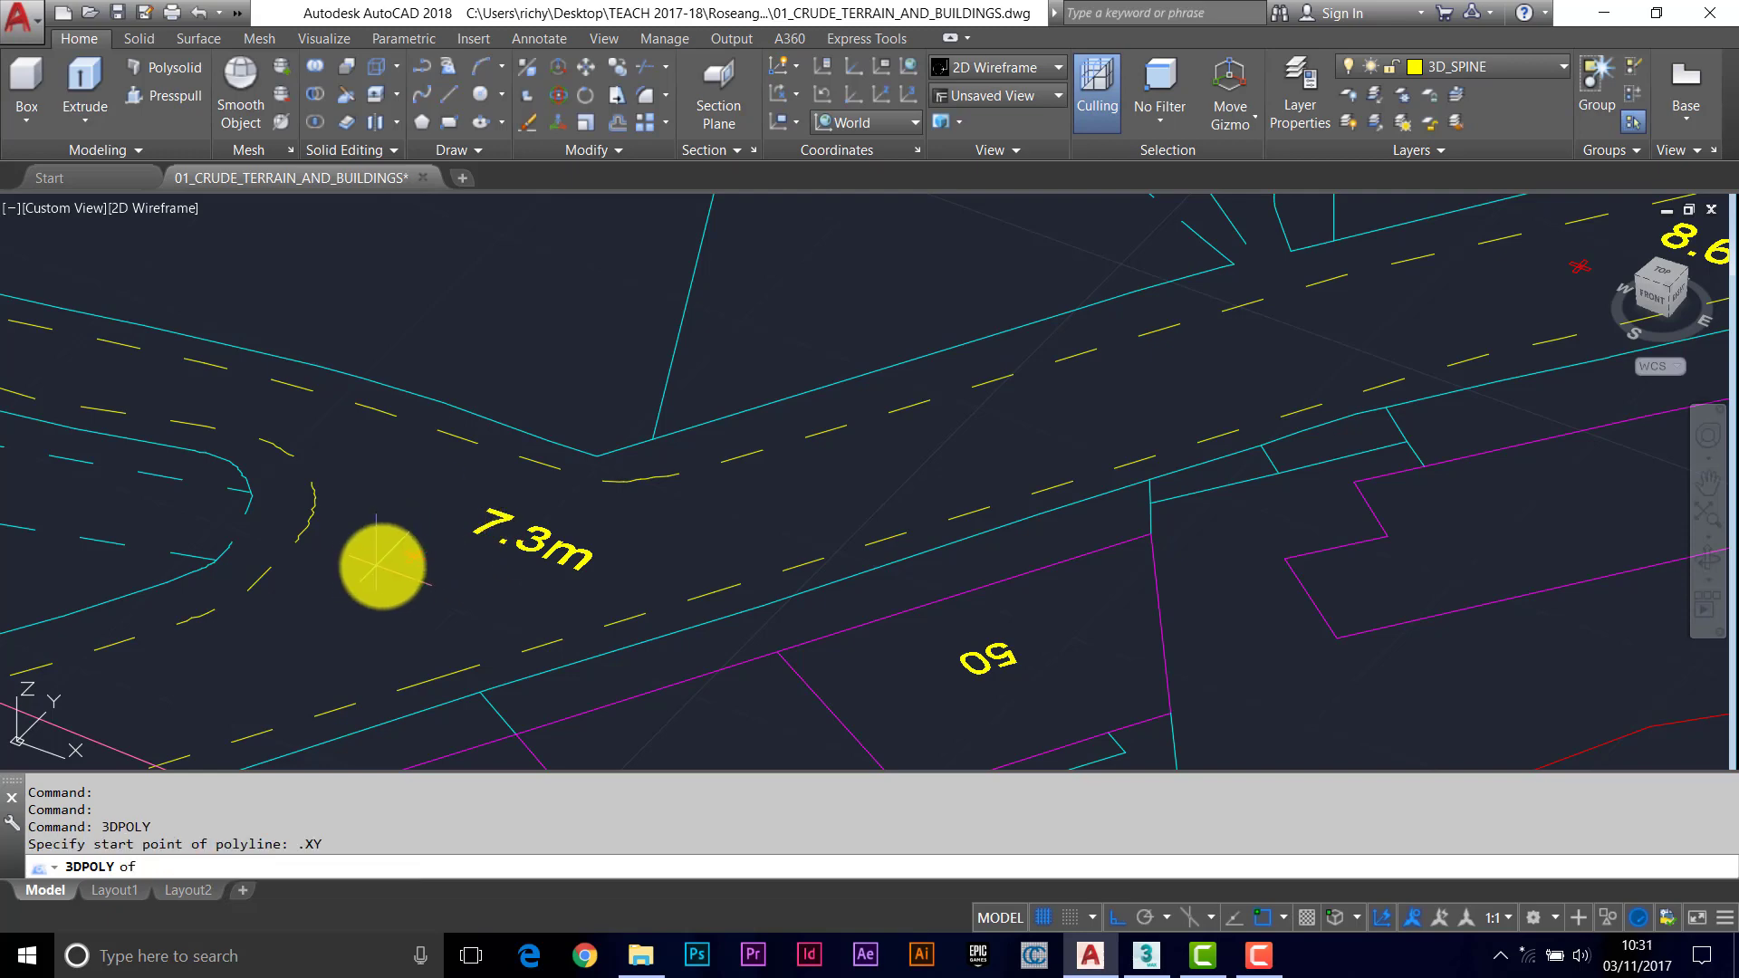
pyautogui.scroll(2, 413, 559)
pyautogui.scroll(4, 413, 559)
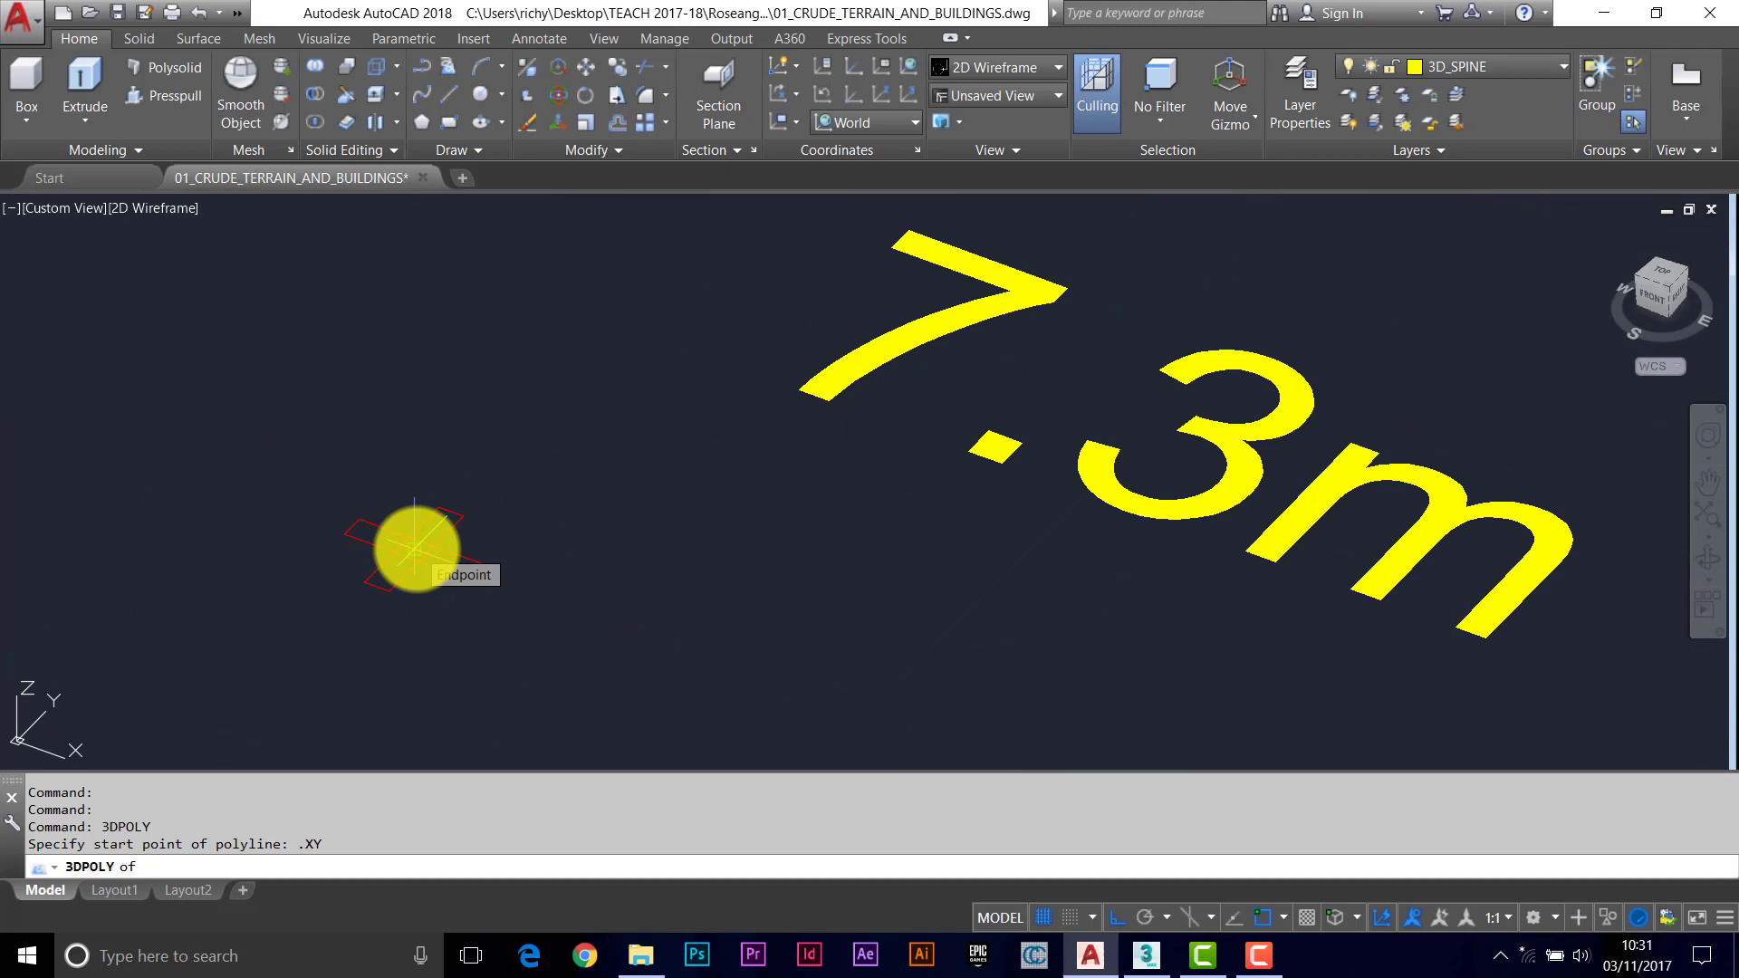
pyautogui.click(412, 548)
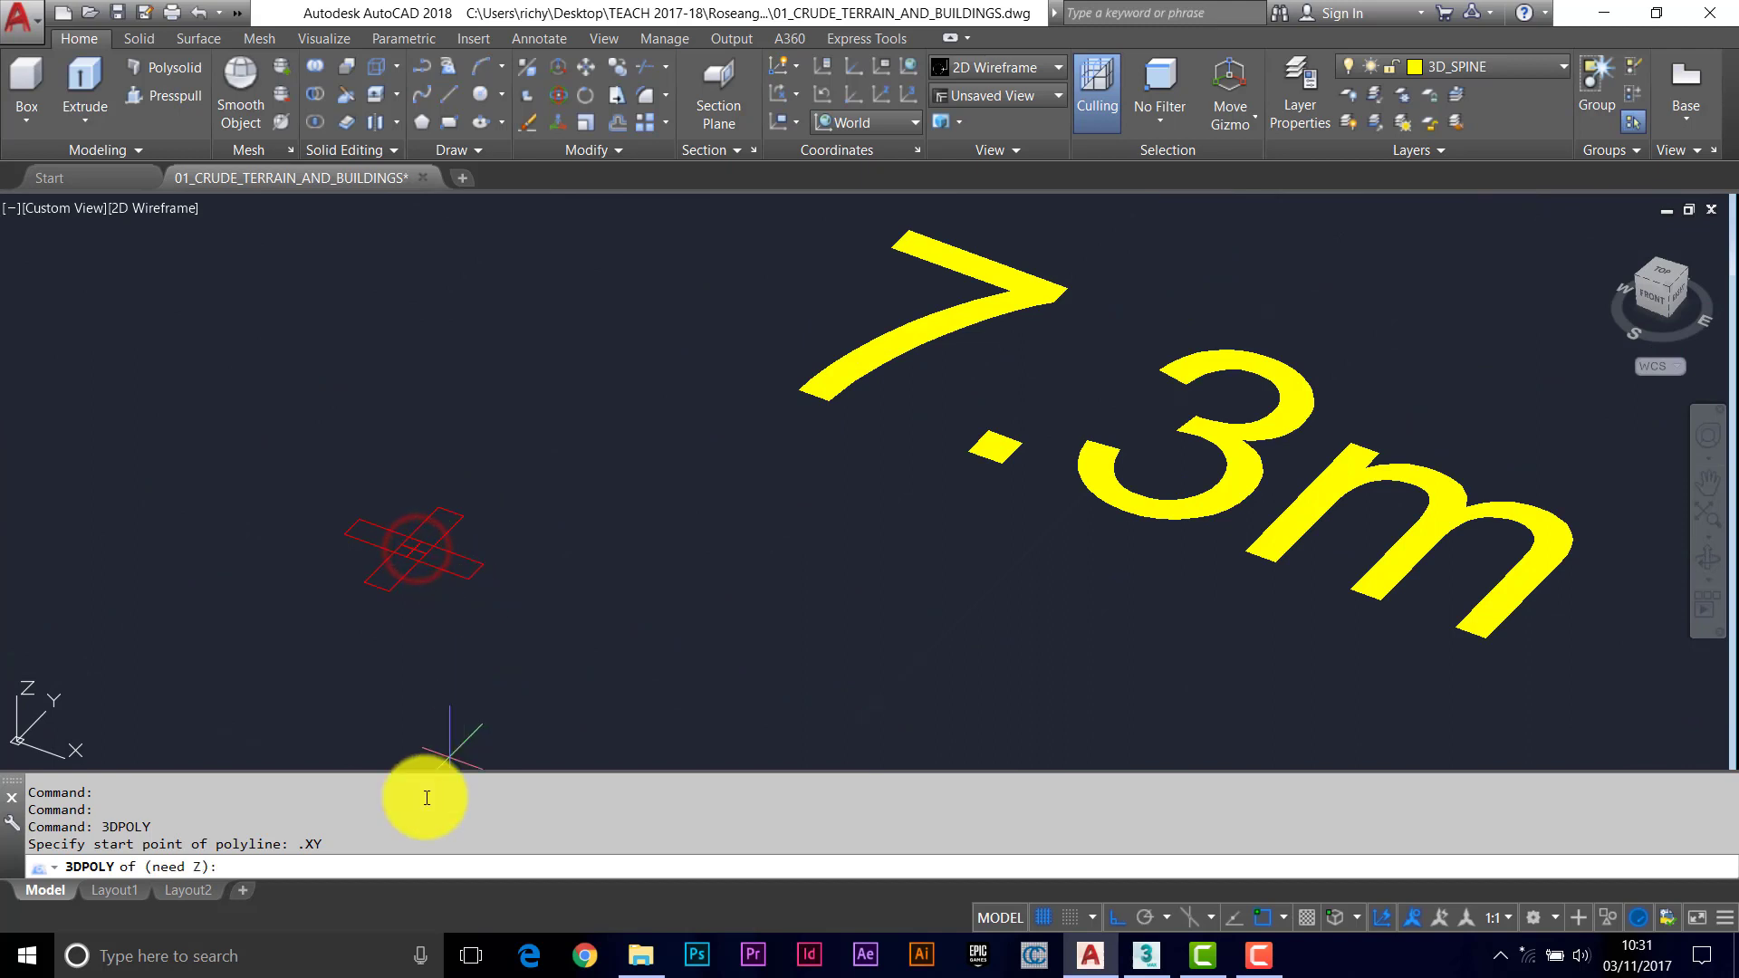
pyautogui.click(237, 867)
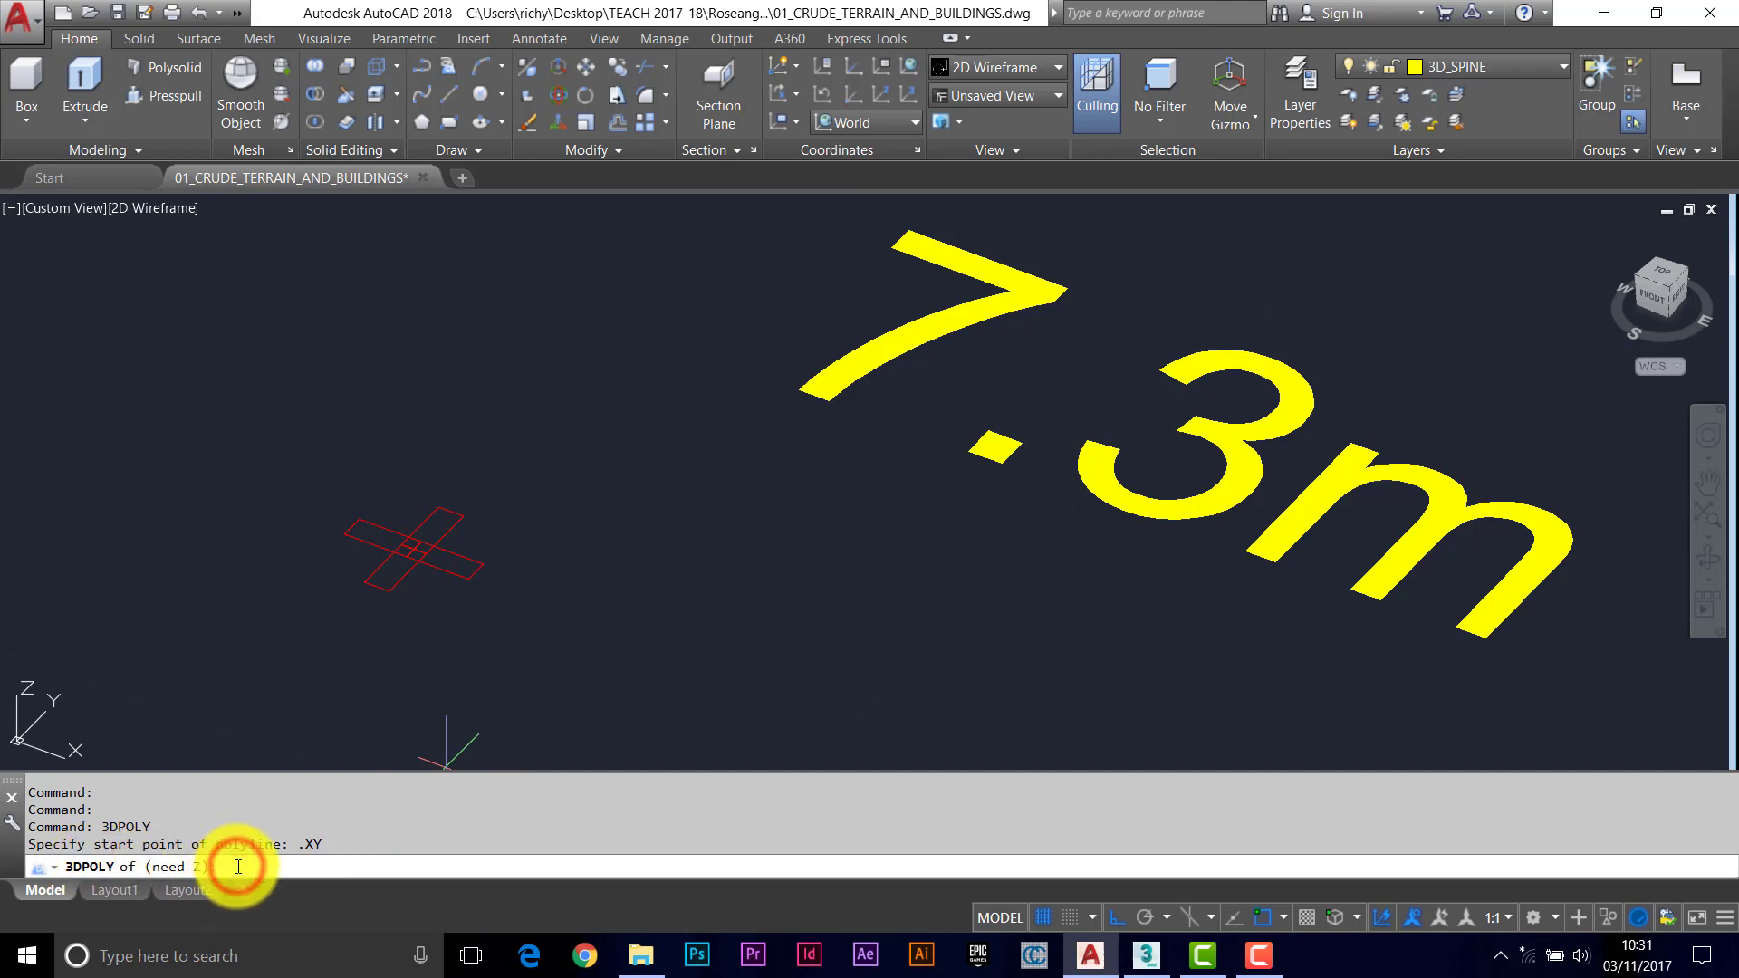
pyautogui.write('7.')
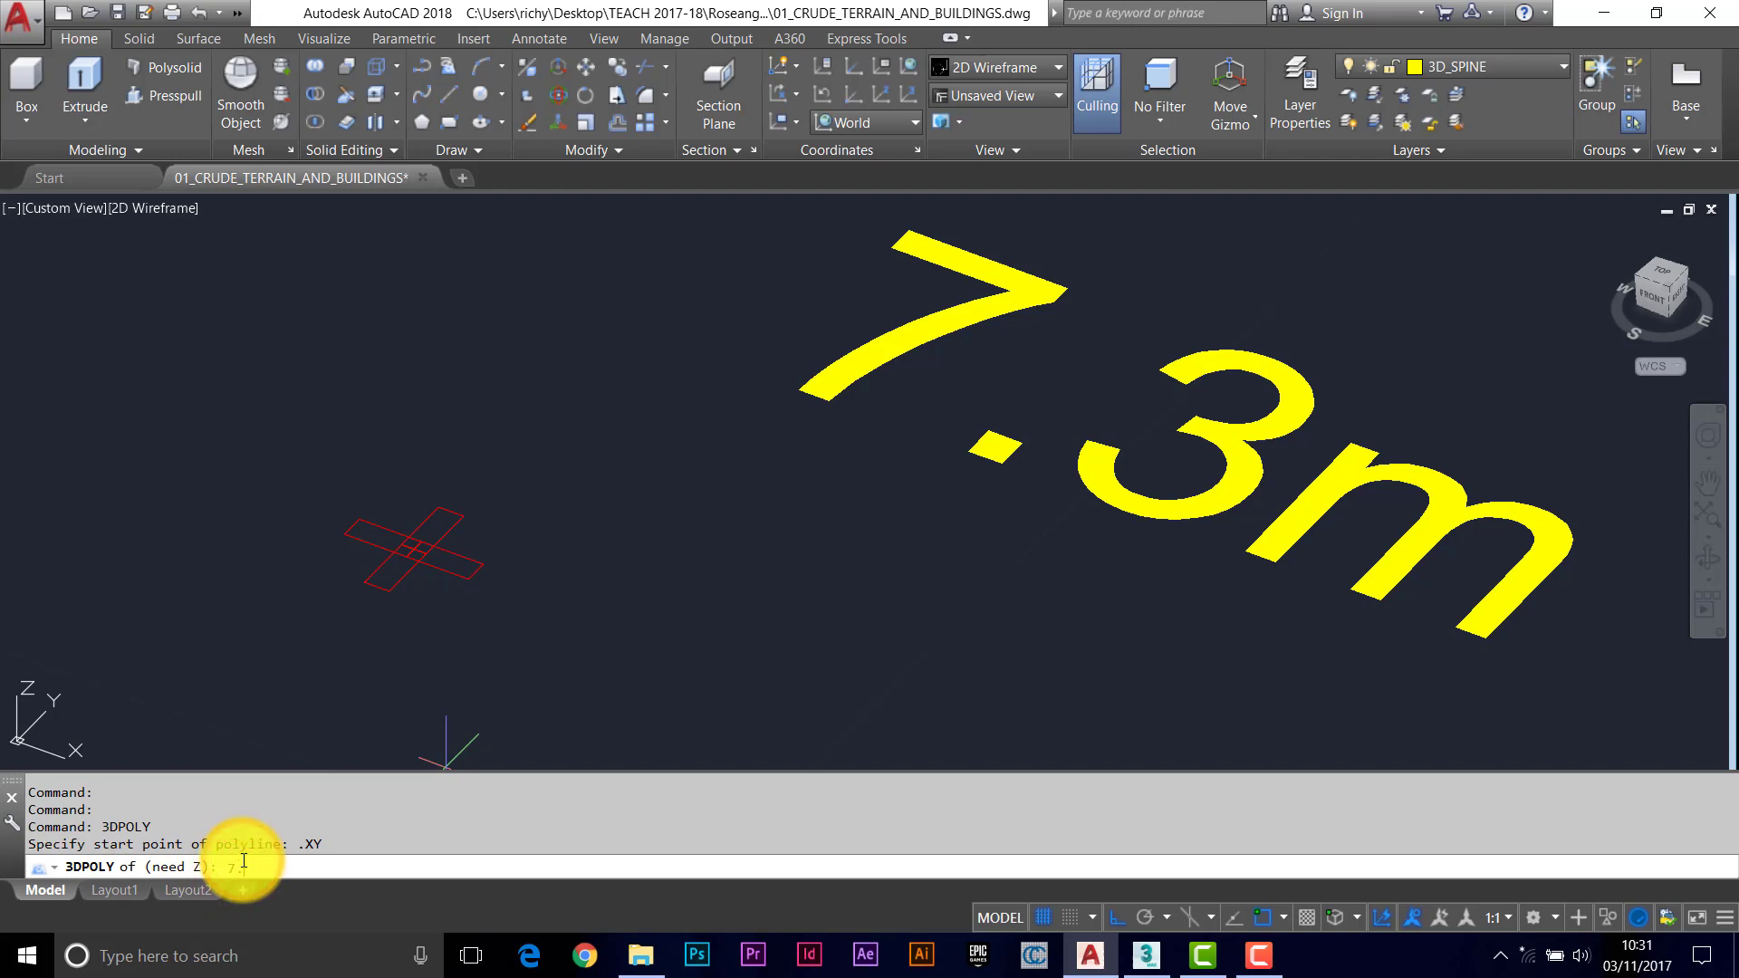
pyautogui.write('3')
pyautogui.press('Return')
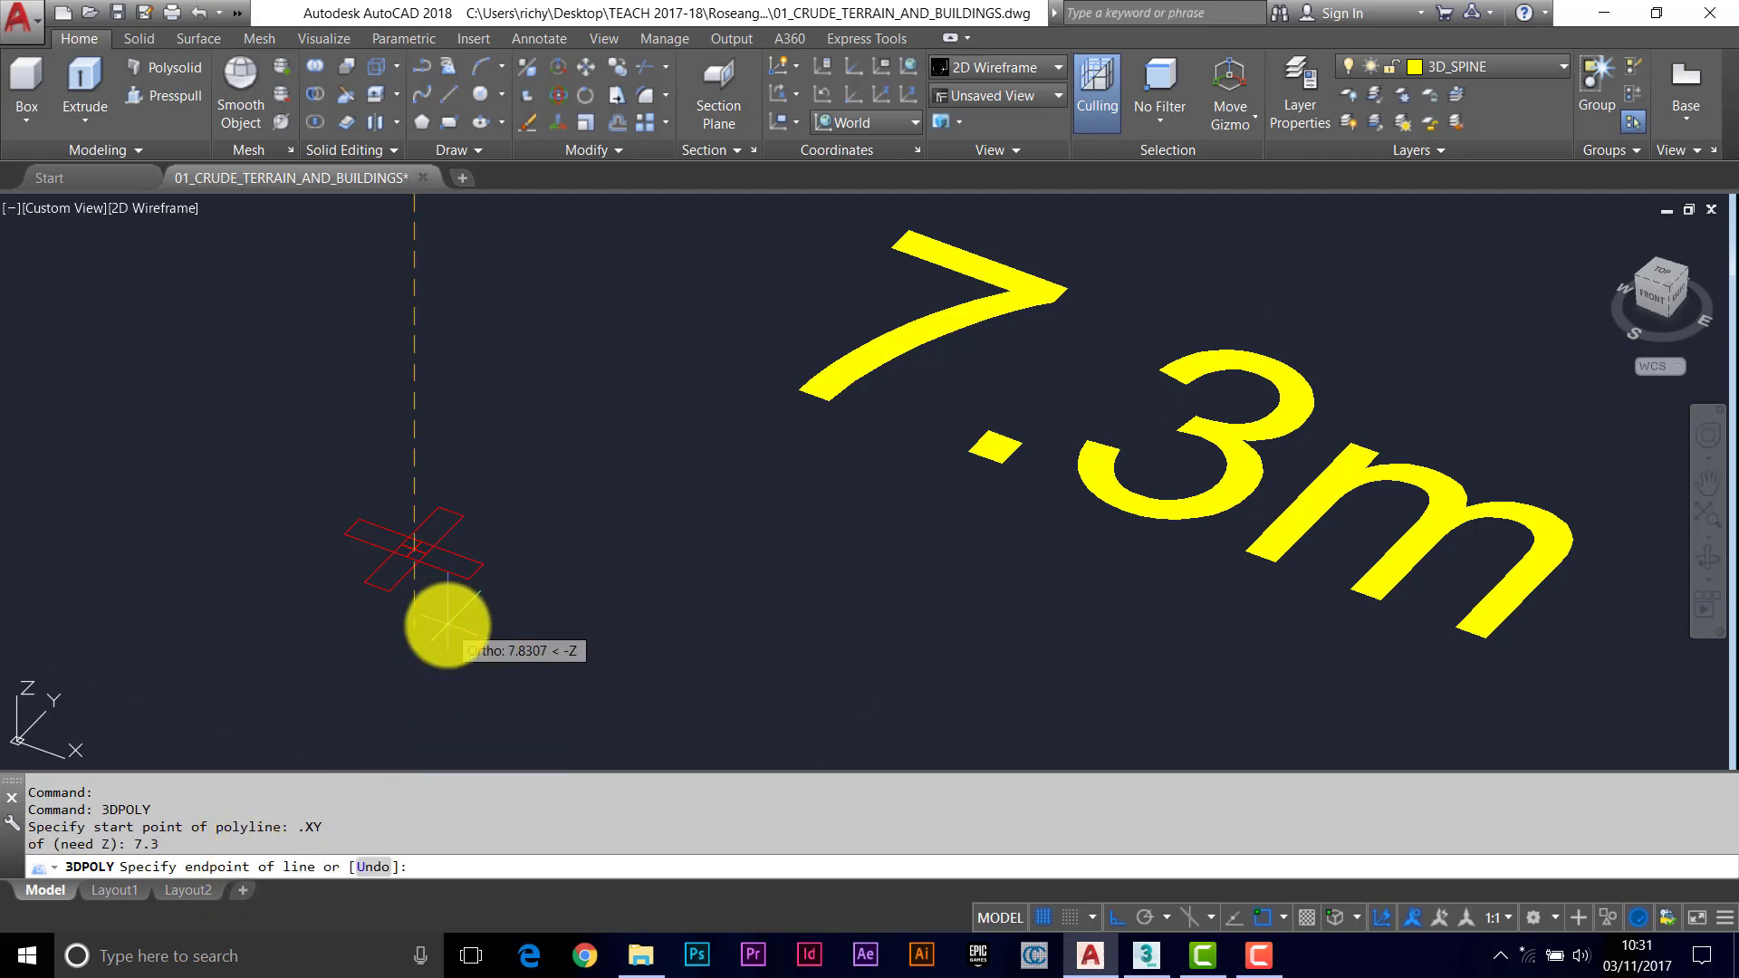
# Orbit the site toward the 8.6m road section, then cancel the unfinished 3D polyline.
pyautogui.scroll(-6, 543, 478)
pyautogui.scroll(4, 556, 430)
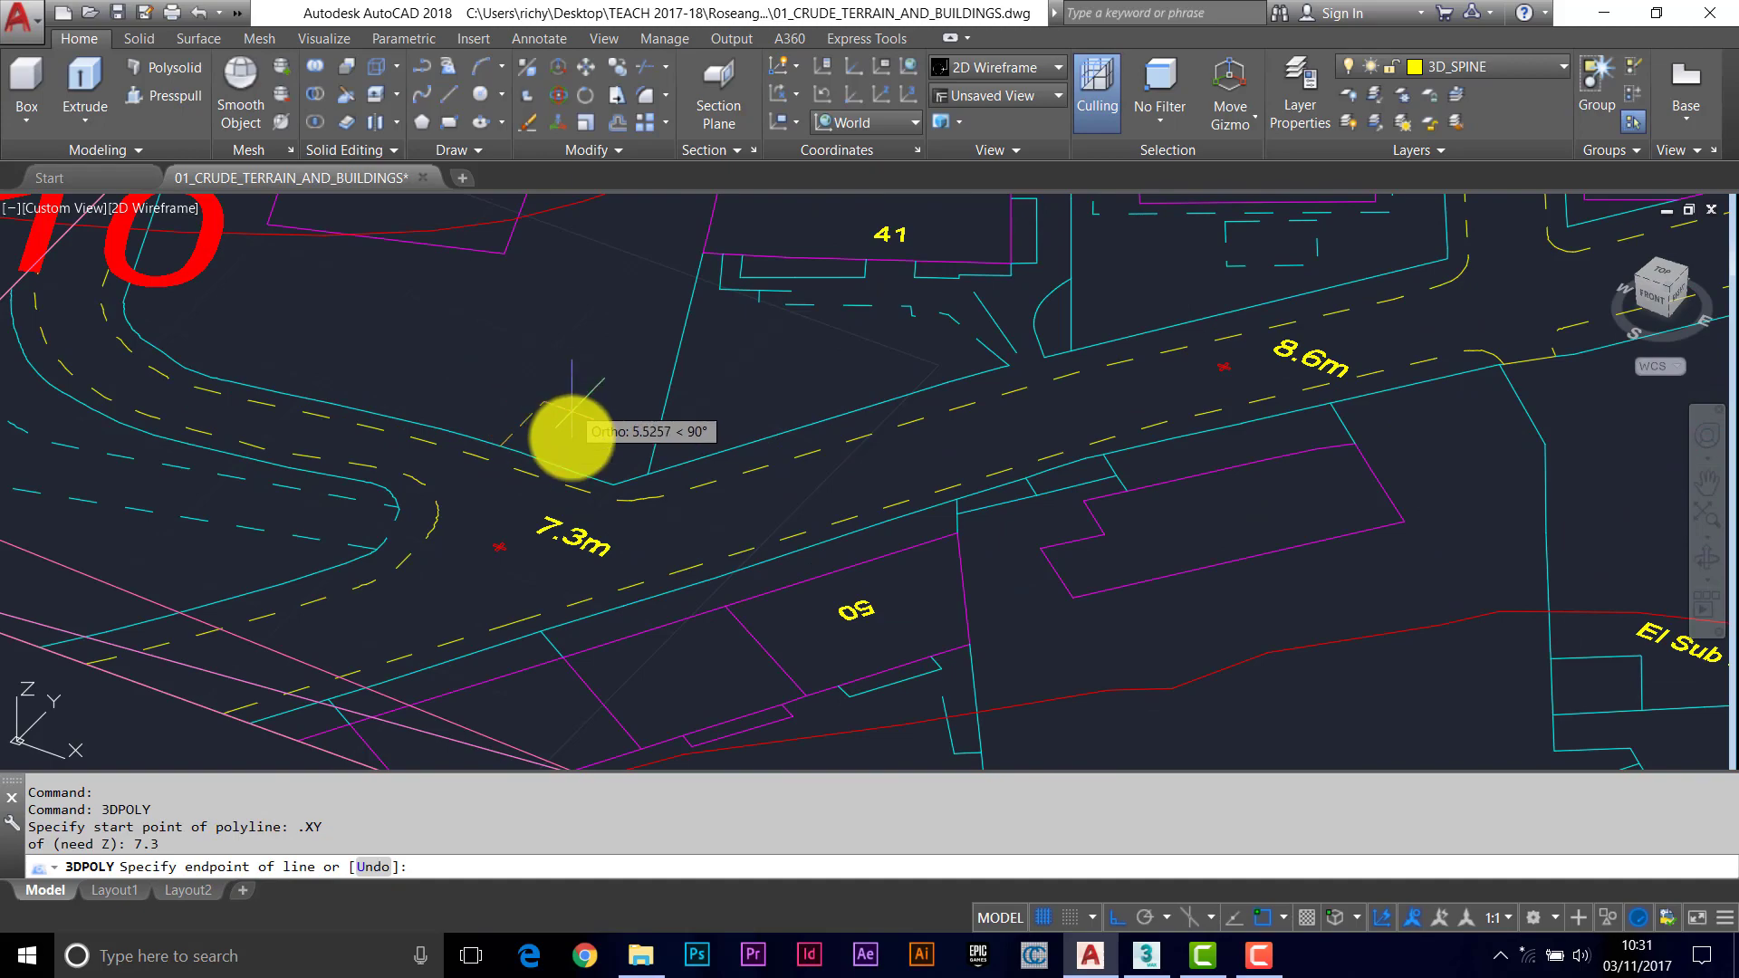
pyautogui.moveTo(590, 439)
pyautogui.keyDown('shift'); pyautogui.mouseDown(button='middle')
pyautogui.moveTo(571, 466)
pyautogui.moveTo(581, 456)
pyautogui.mouseUp(button='middle'); pyautogui.keyUp('shift')
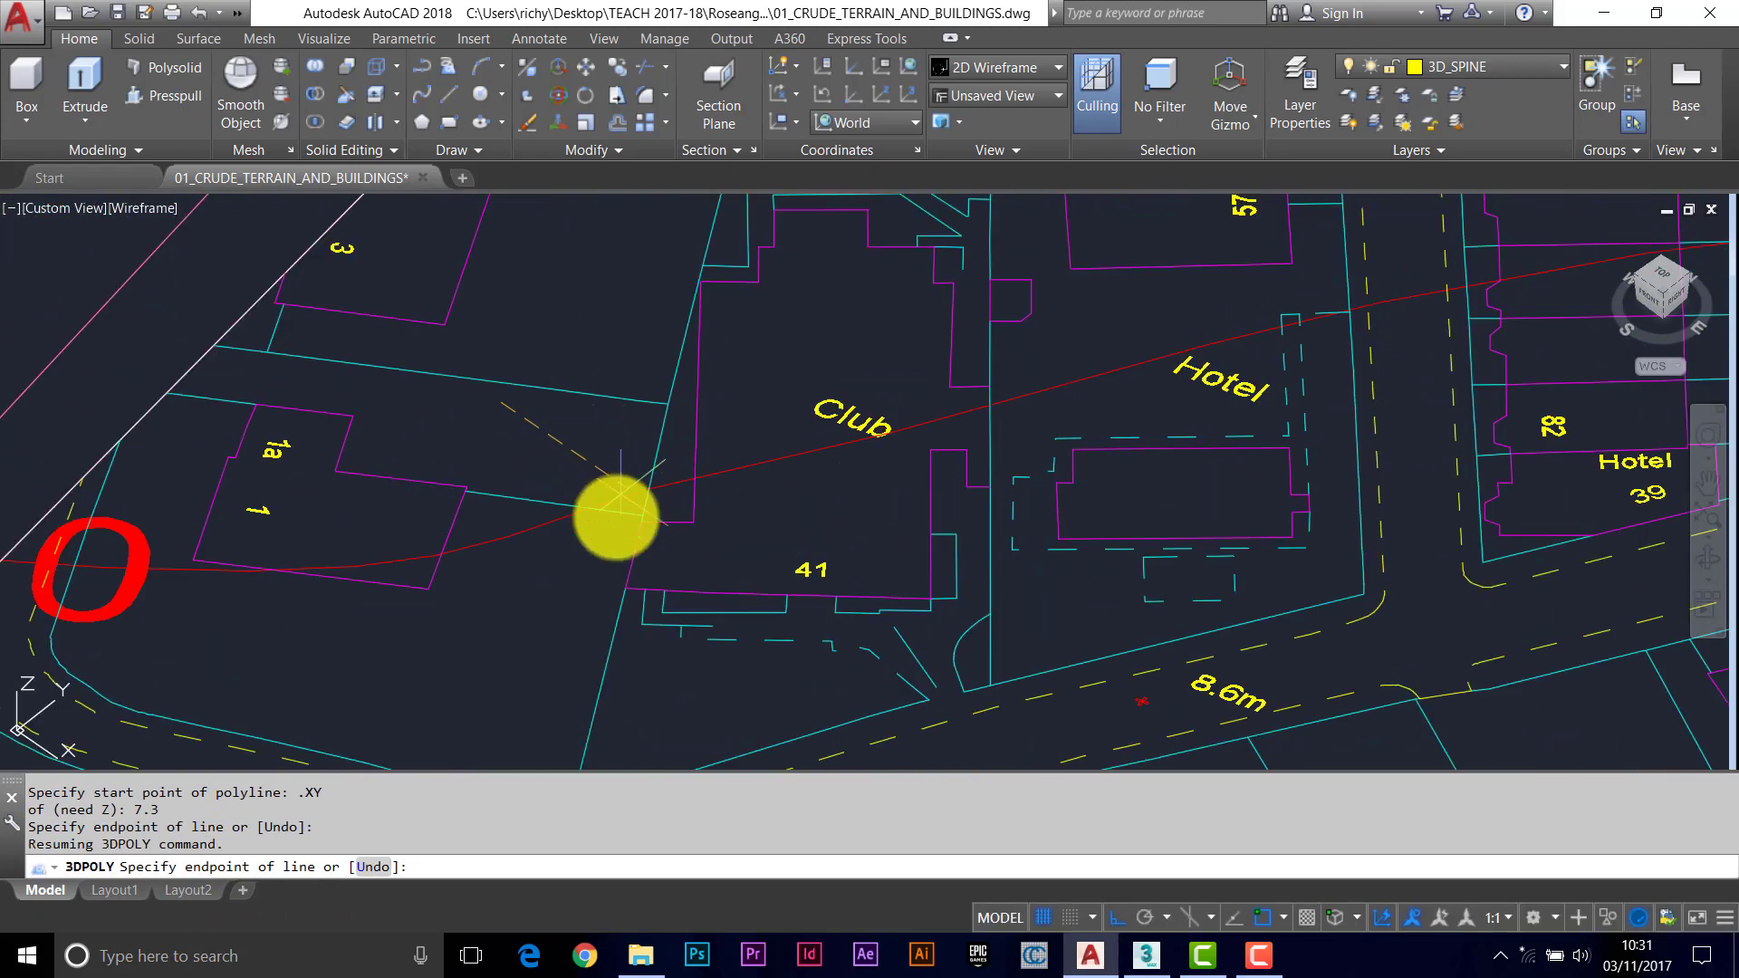
pyautogui.scroll(-4, 625, 557)
pyautogui.keyDown('shift'); pyautogui.moveTo(629, 601); pyautogui.dragTo(633, 447, button='middle'); pyautogui.keyUp('shift')
pyautogui.scroll(4, 679, 588)
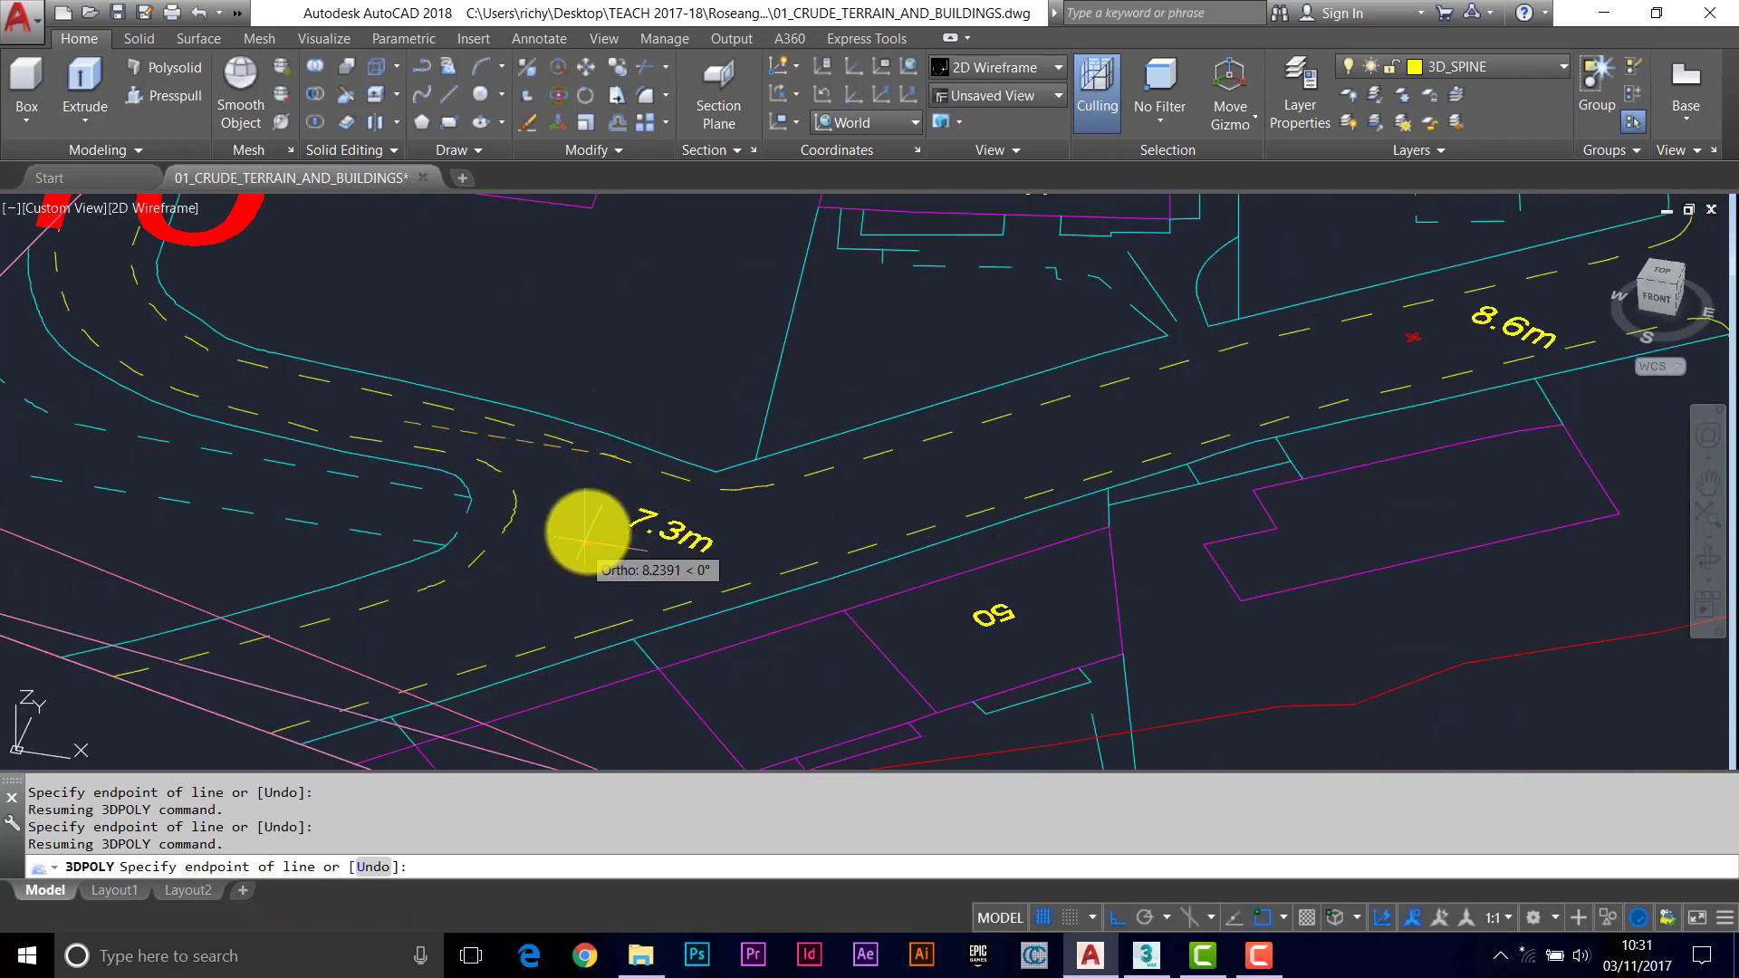
pyautogui.press('Escape')
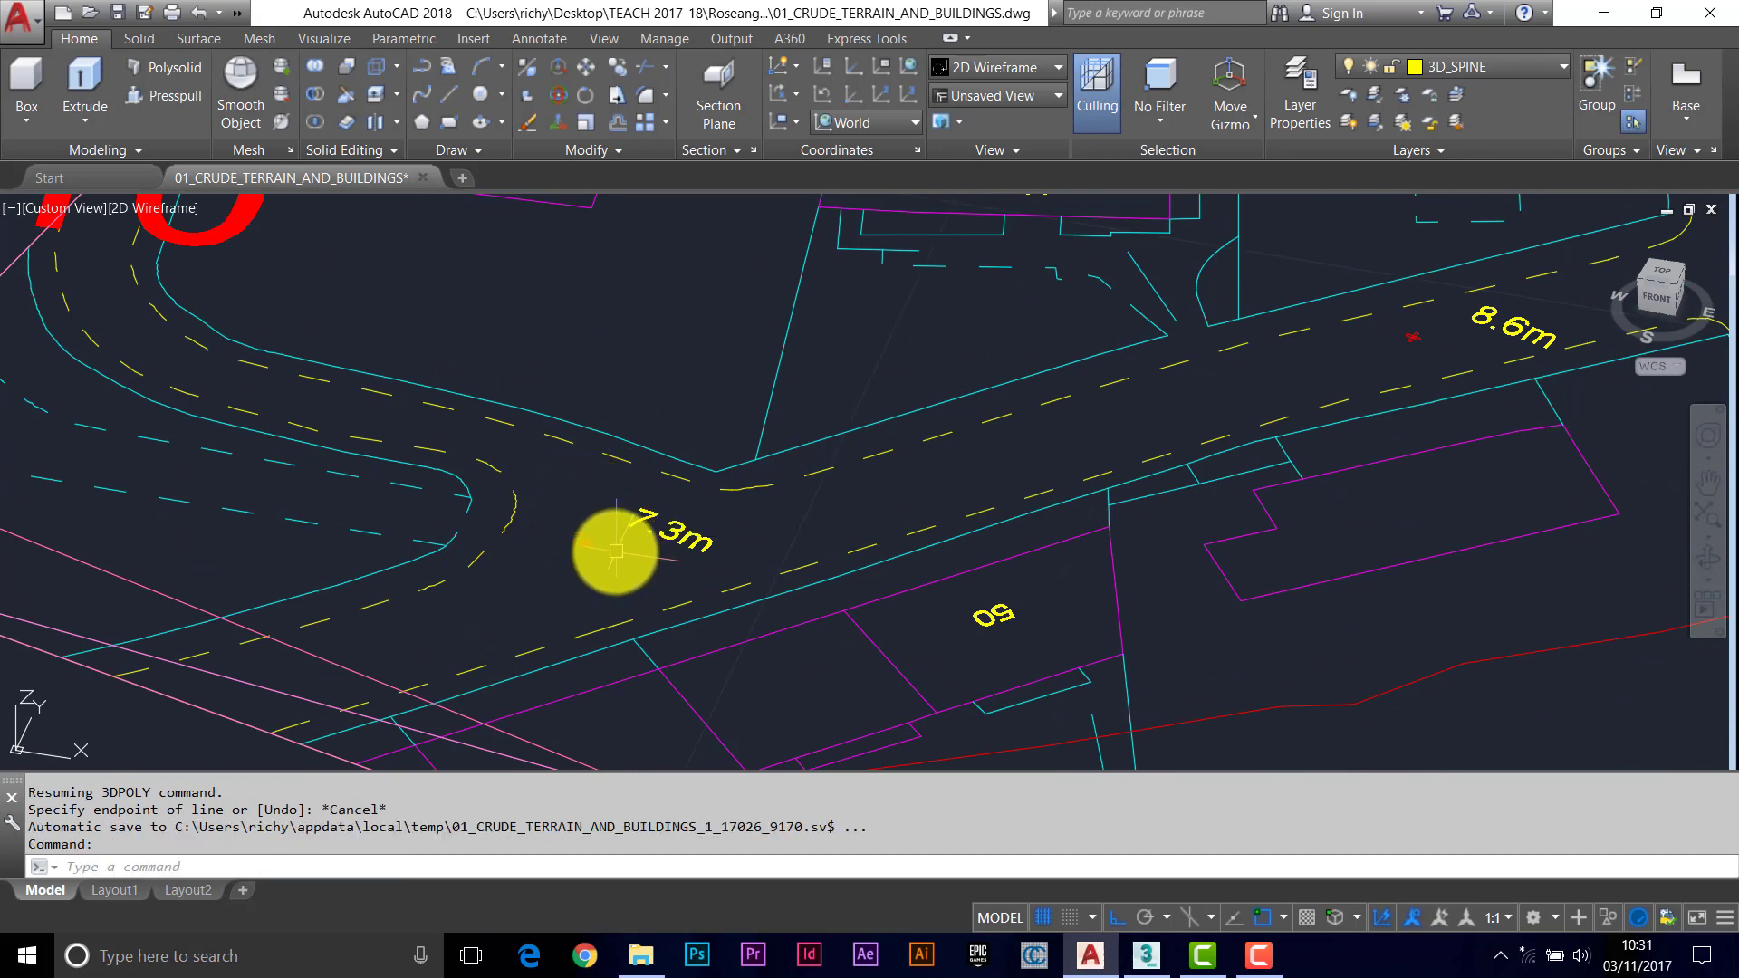
# Start the 3D spine polyline at the 7.3m marker with an .XY filter and Z 7.3.
pyautogui.keyDown('shift'); pyautogui.moveTo(624, 555); pyautogui.dragTo(628, 516, button='middle'); pyautogui.keyUp('shift')
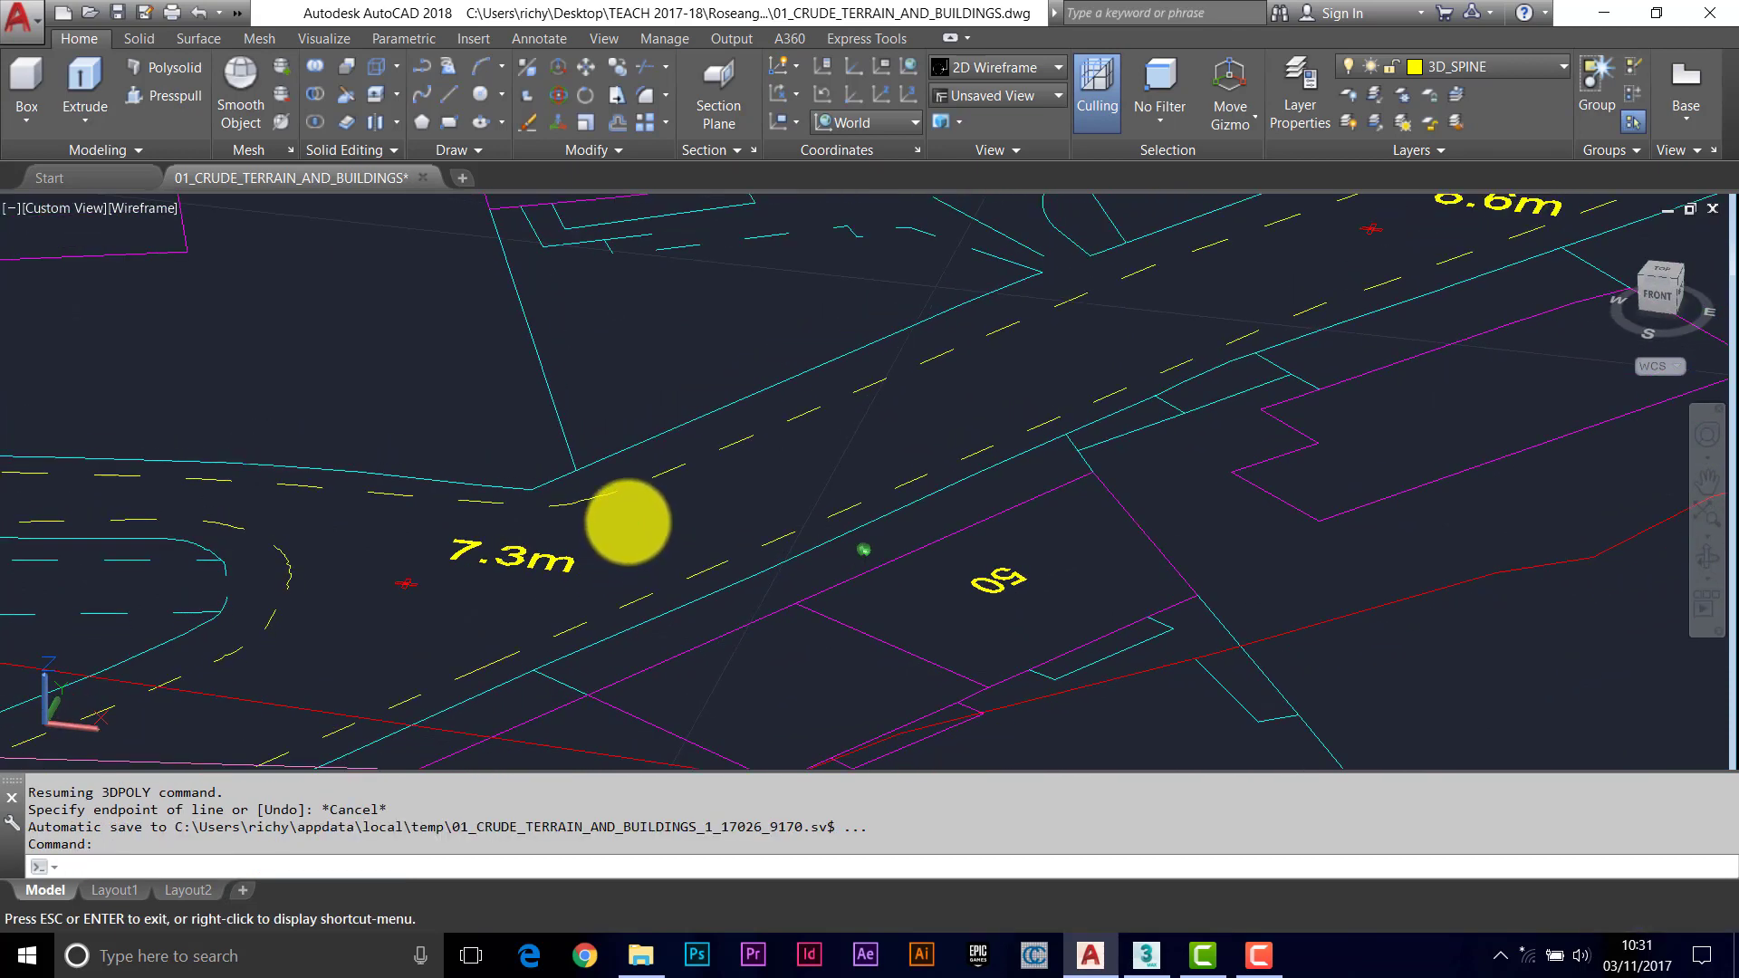
pyautogui.scroll(4, 471, 555)
pyautogui.middleClick(513, 549)
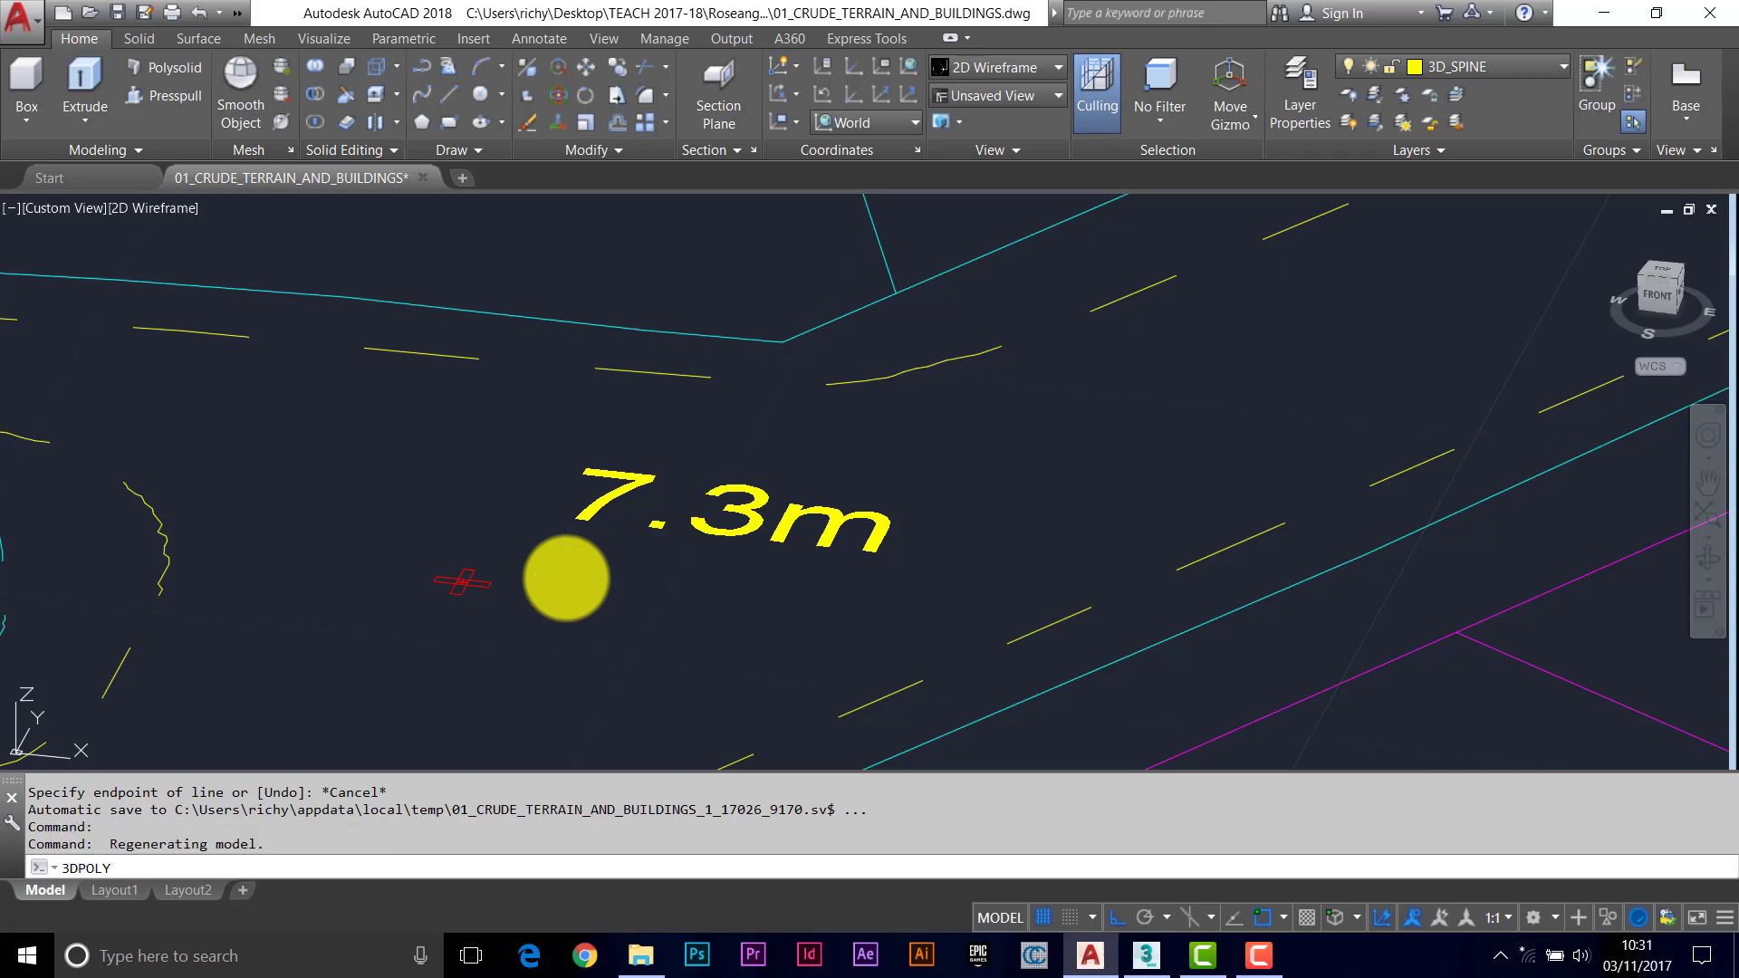
pyautogui.press('Return')
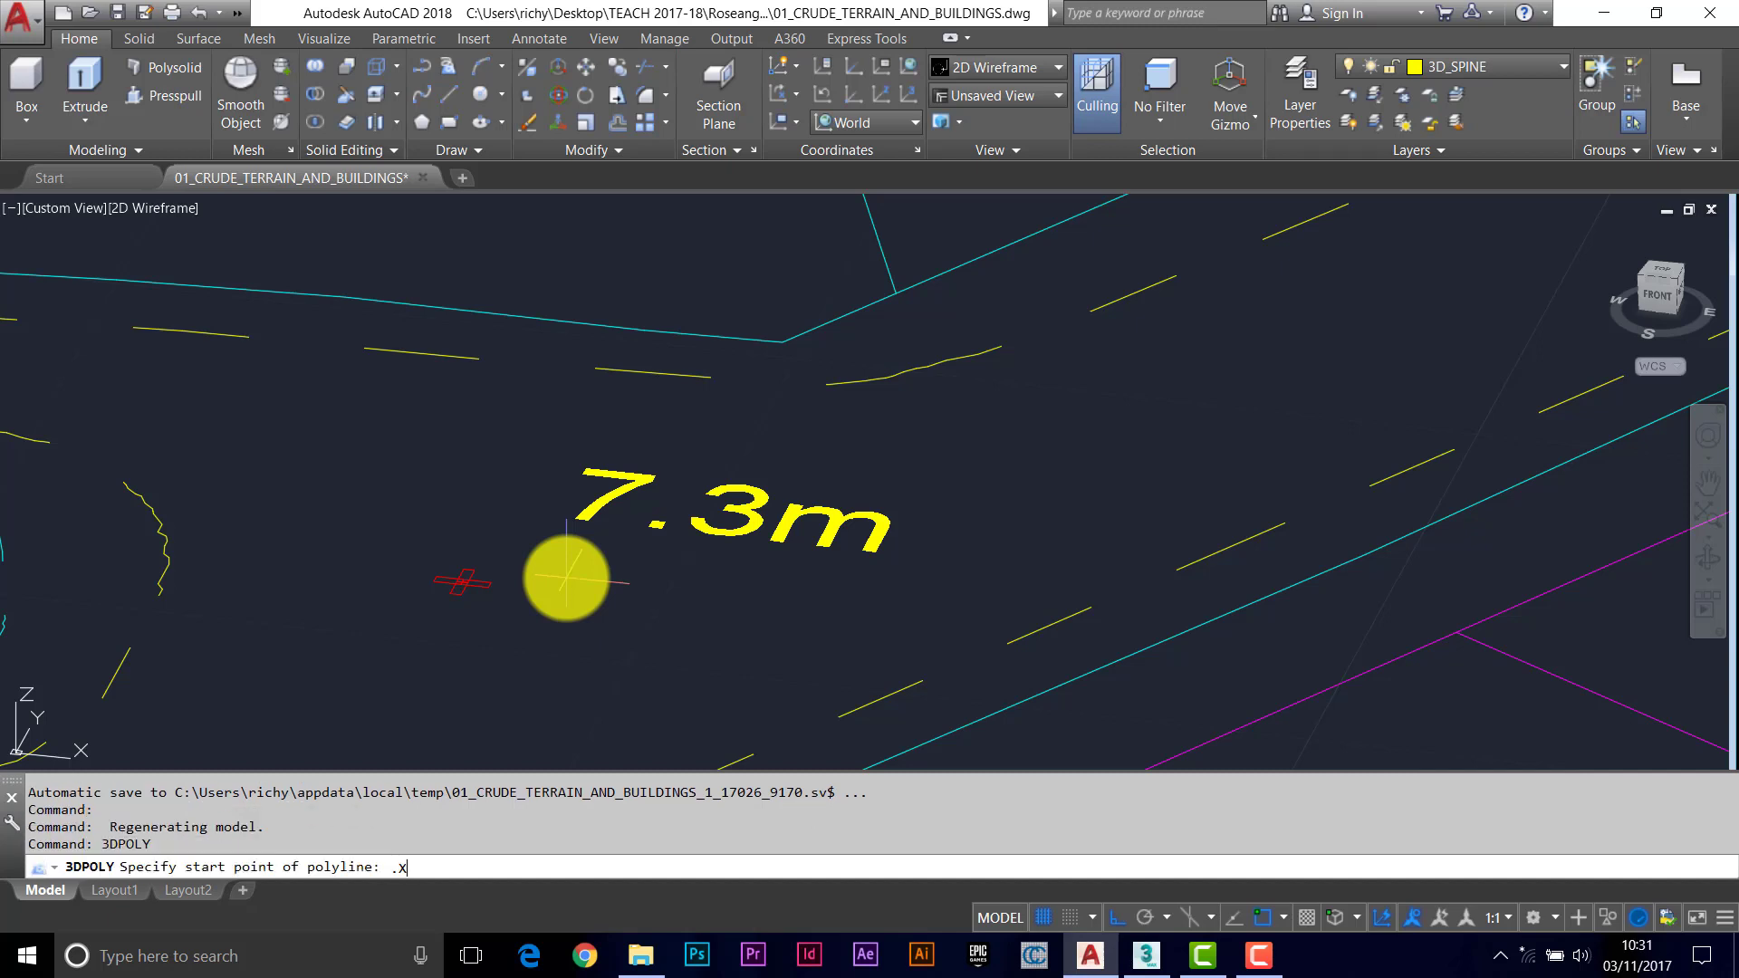
pyautogui.press('Return')
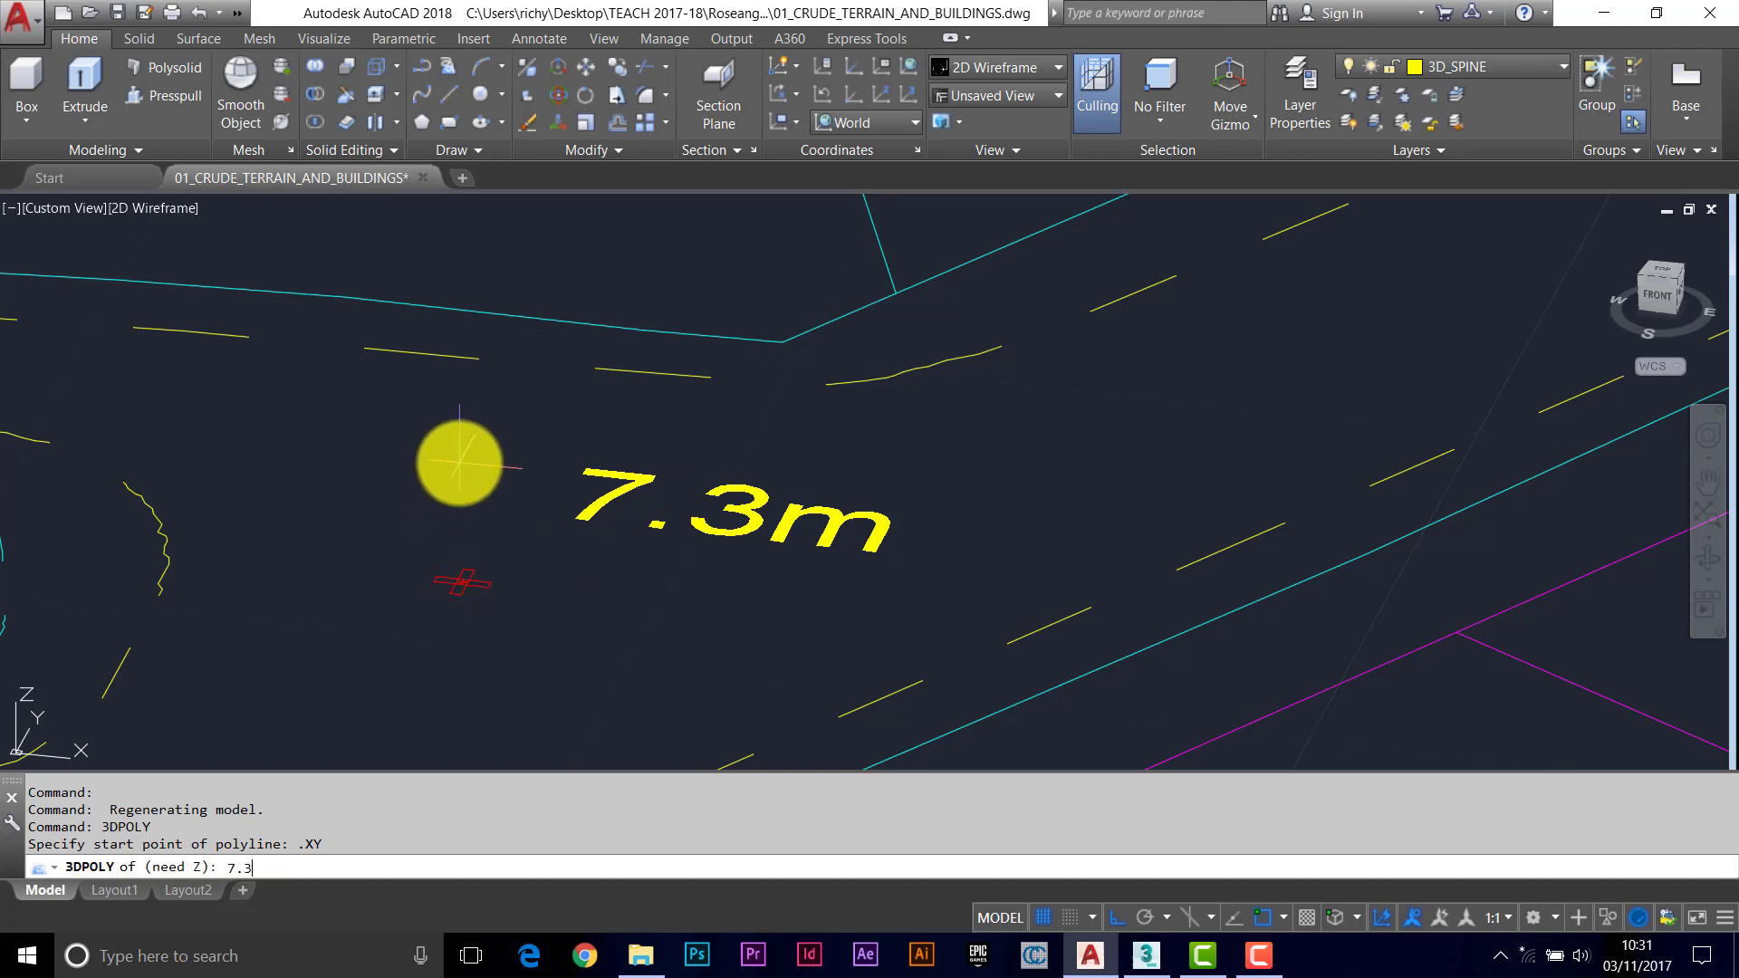
pyautogui.write('7.3')
pyautogui.press('Return')
# Add the second spine point at the 8.6m marker with height 8.6.
pyautogui.scroll(-4, 543, 392)
pyautogui.moveTo(725, 287); pyautogui.dragTo(543, 396, button='middle')
pyautogui.moveTo(640, 361); pyautogui.dragTo(563, 407, button='middle')
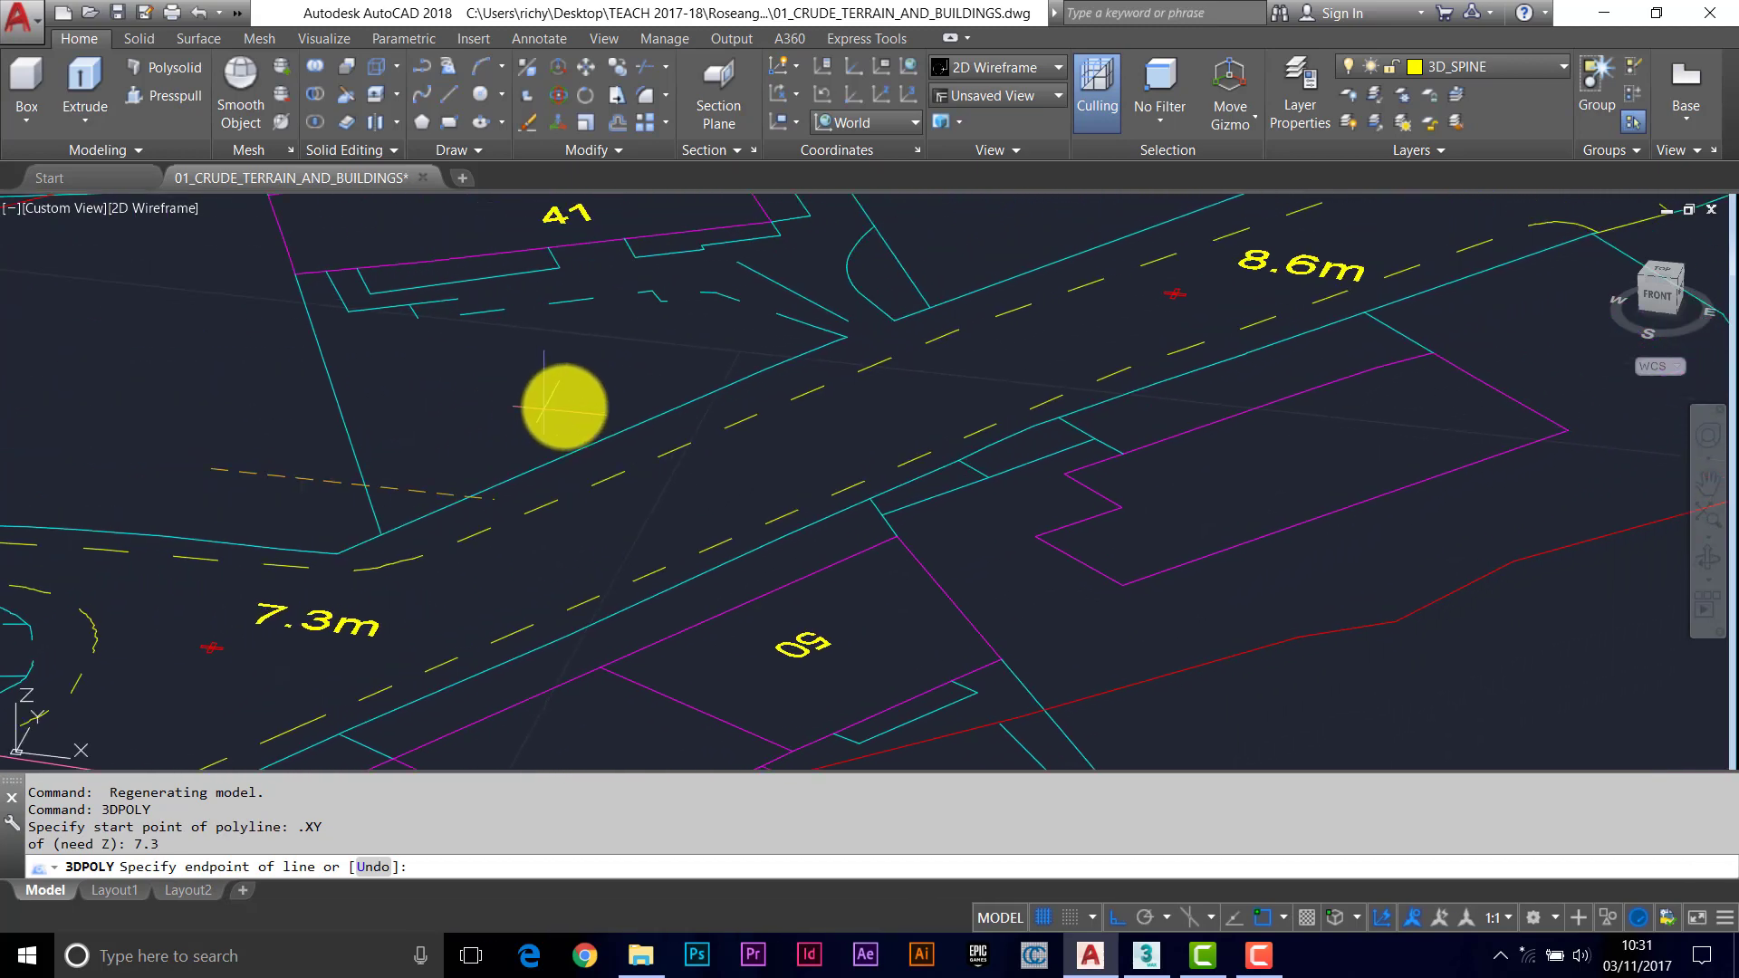
pyautogui.moveTo(1114, 349); pyautogui.dragTo(854, 426, button='middle')
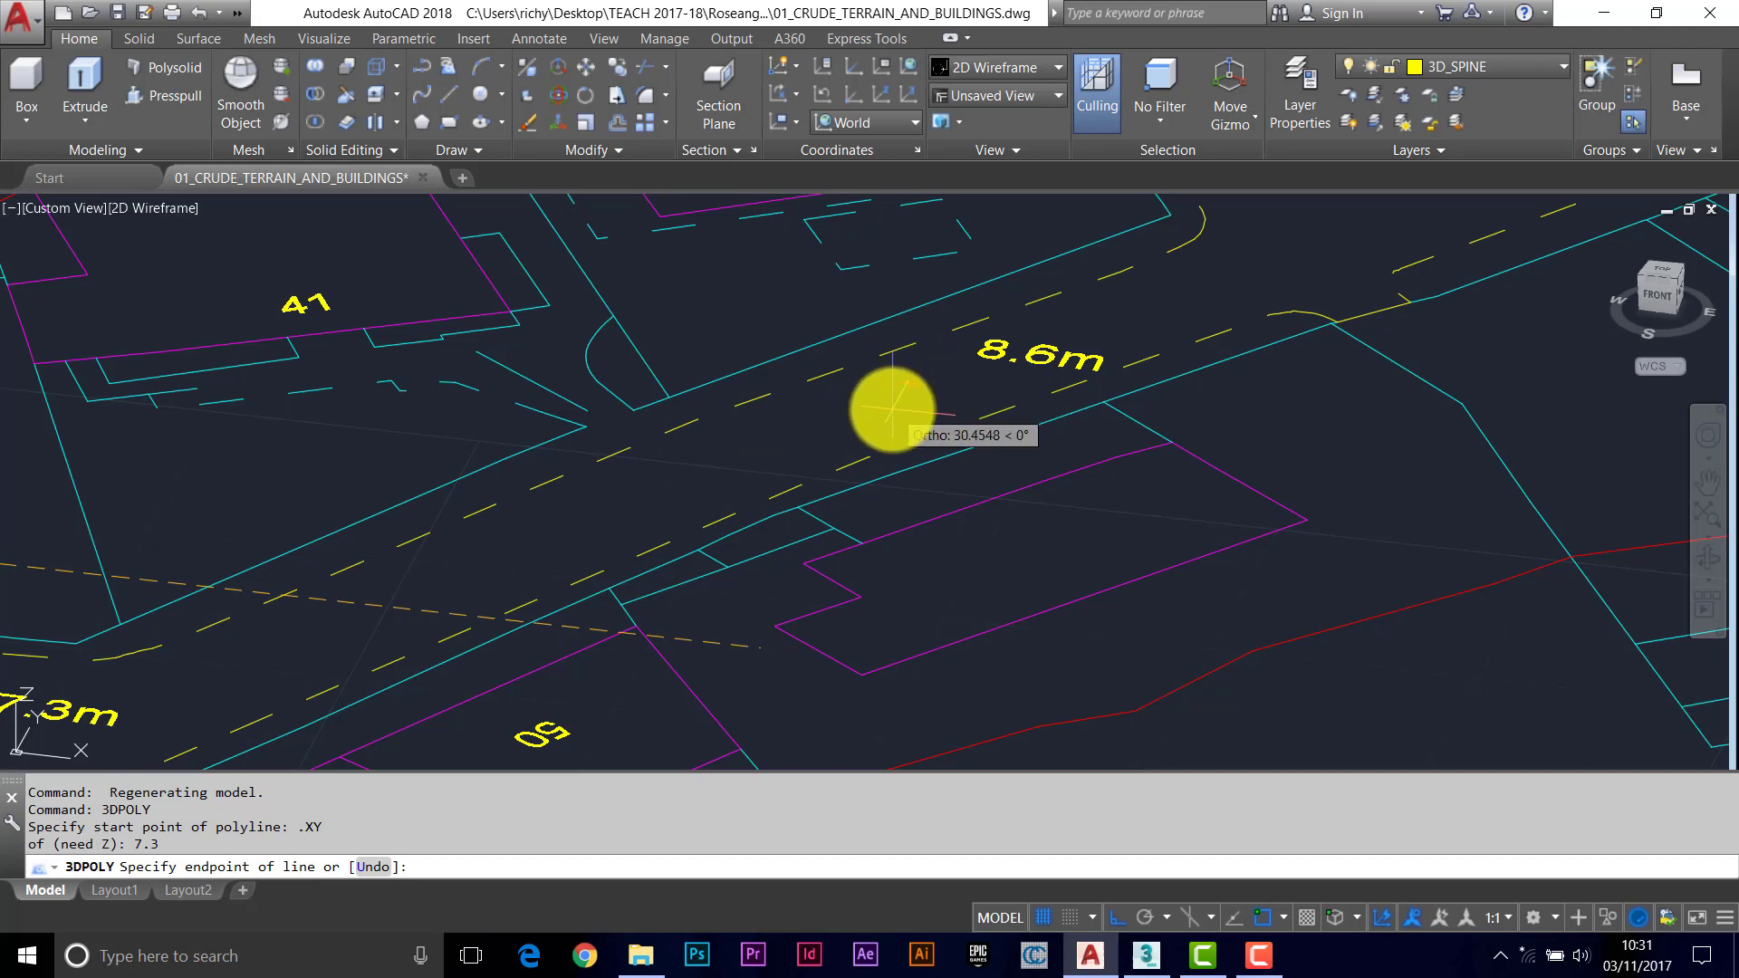
pyautogui.press('Return')
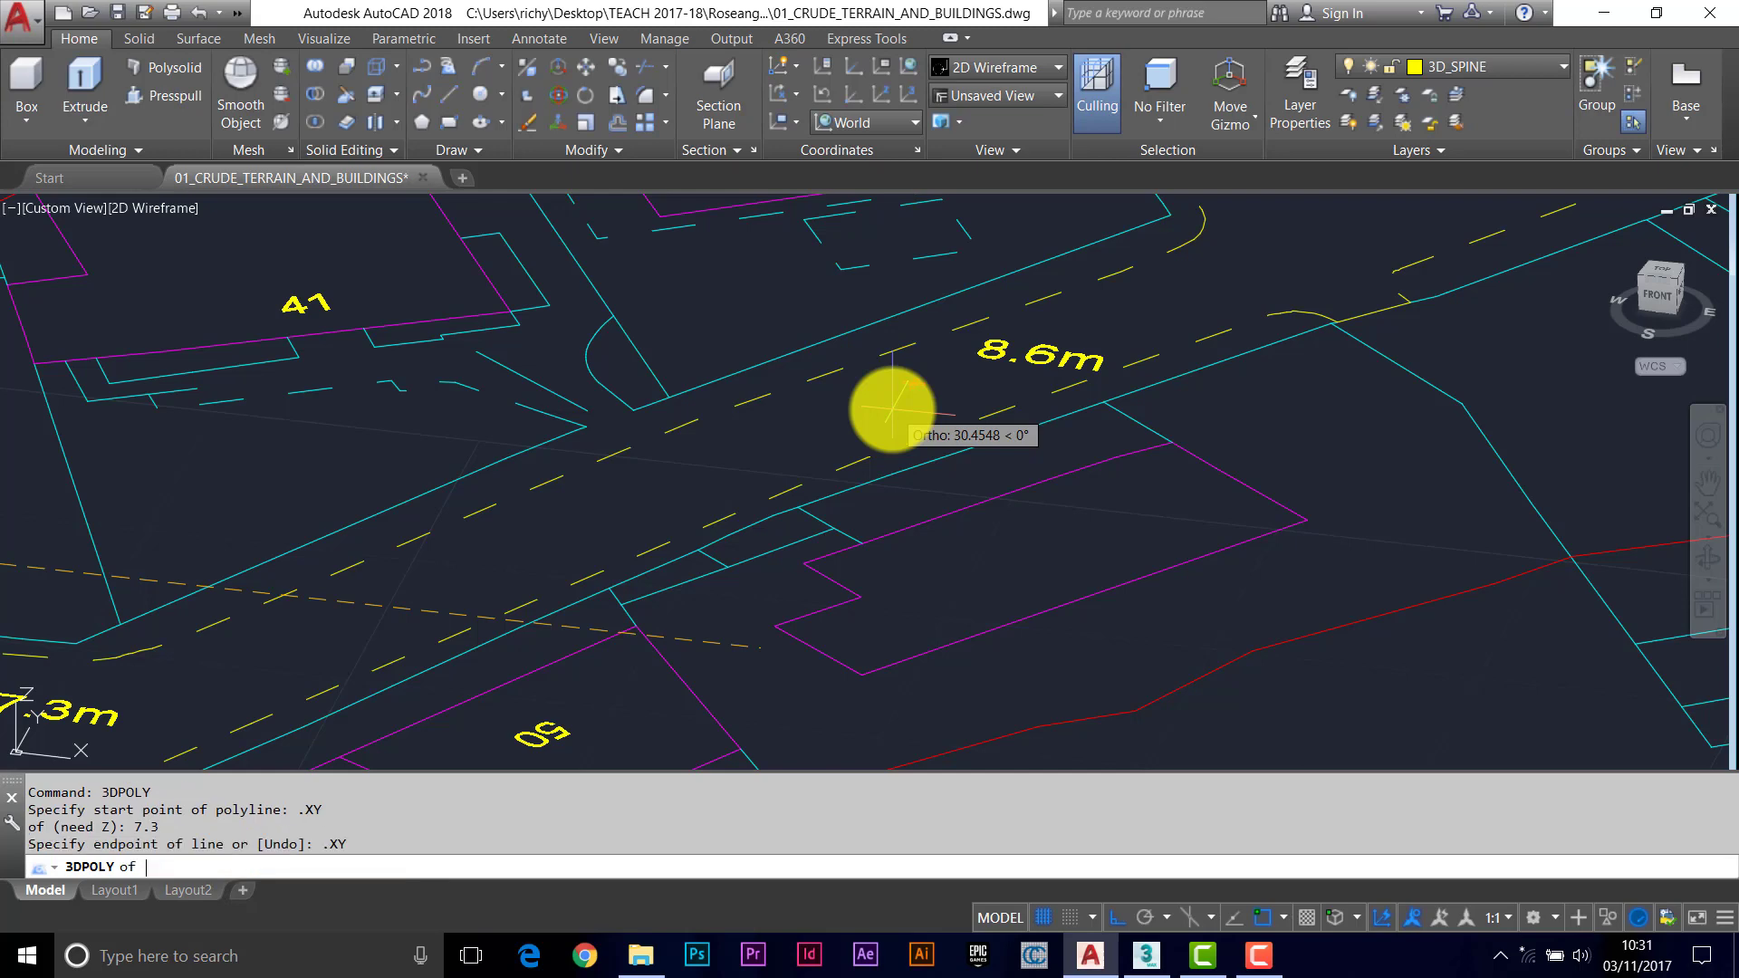
pyautogui.scroll(4, 910, 385)
pyautogui.click(899, 373)
pyautogui.scroll(-4, 906, 375)
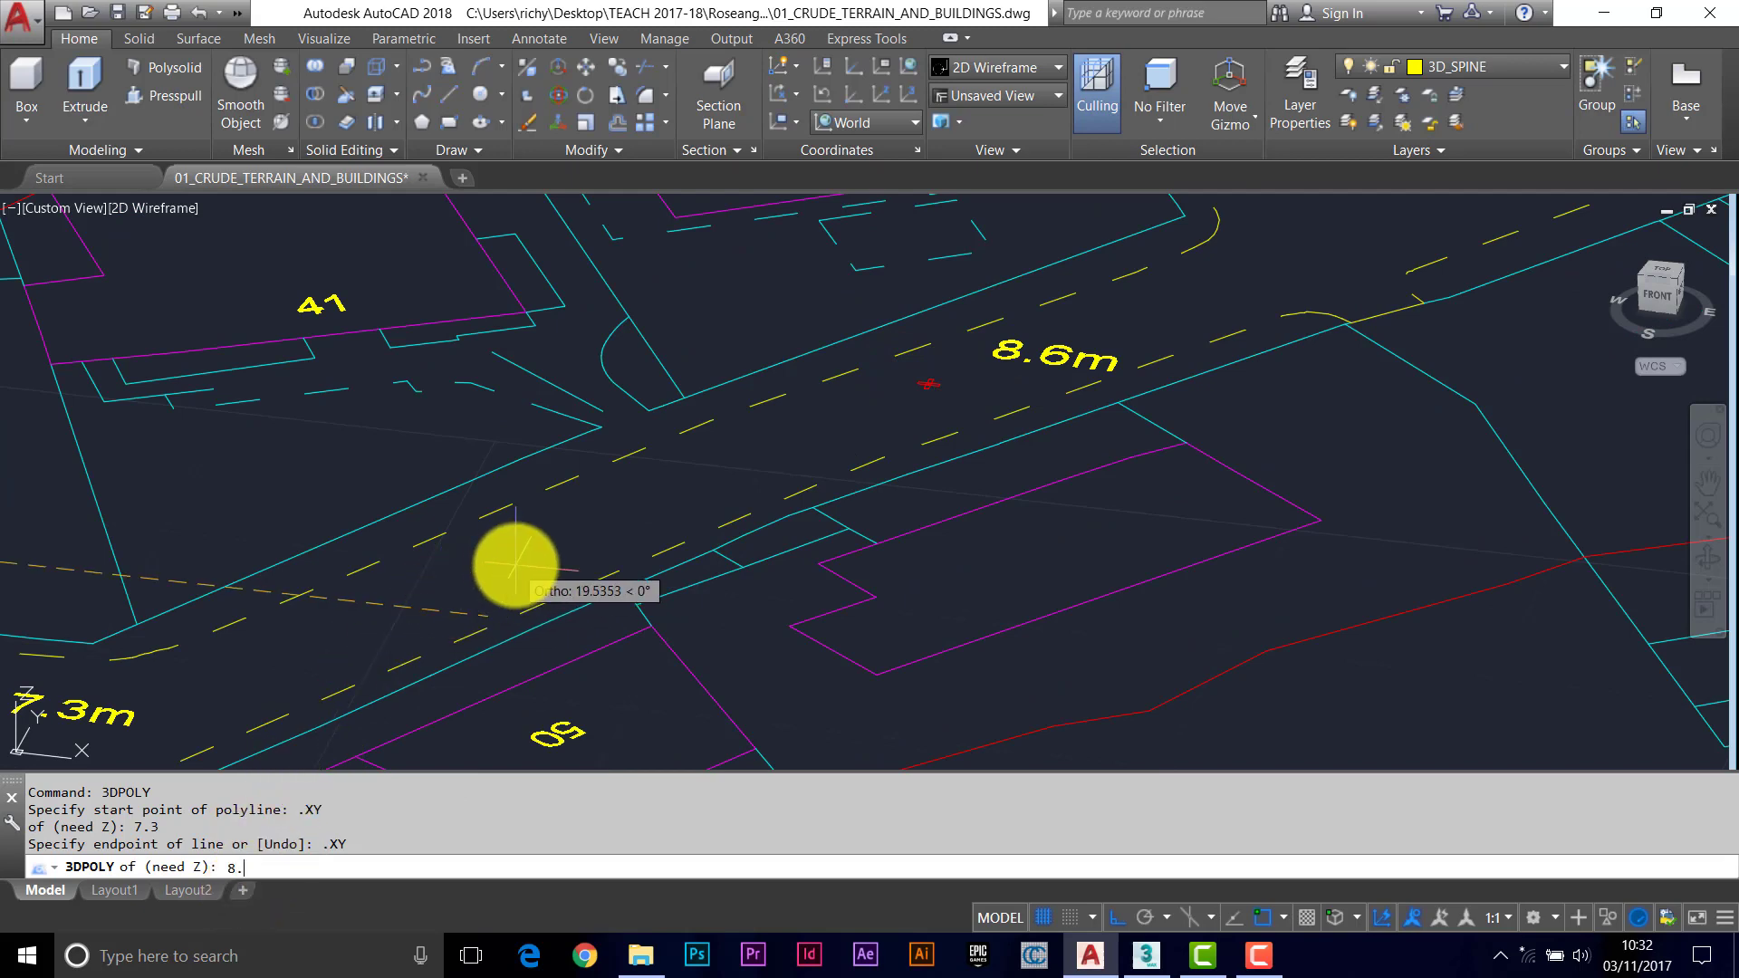
pyautogui.write('8.6')
pyautogui.press('Return')
# Add the third spine point at the 10.0m marker with height 10 and finish the polyline.
pyautogui.scroll(-4, 834, 381)
pyautogui.moveTo(924, 330); pyautogui.dragTo(712, 457, button='middle')
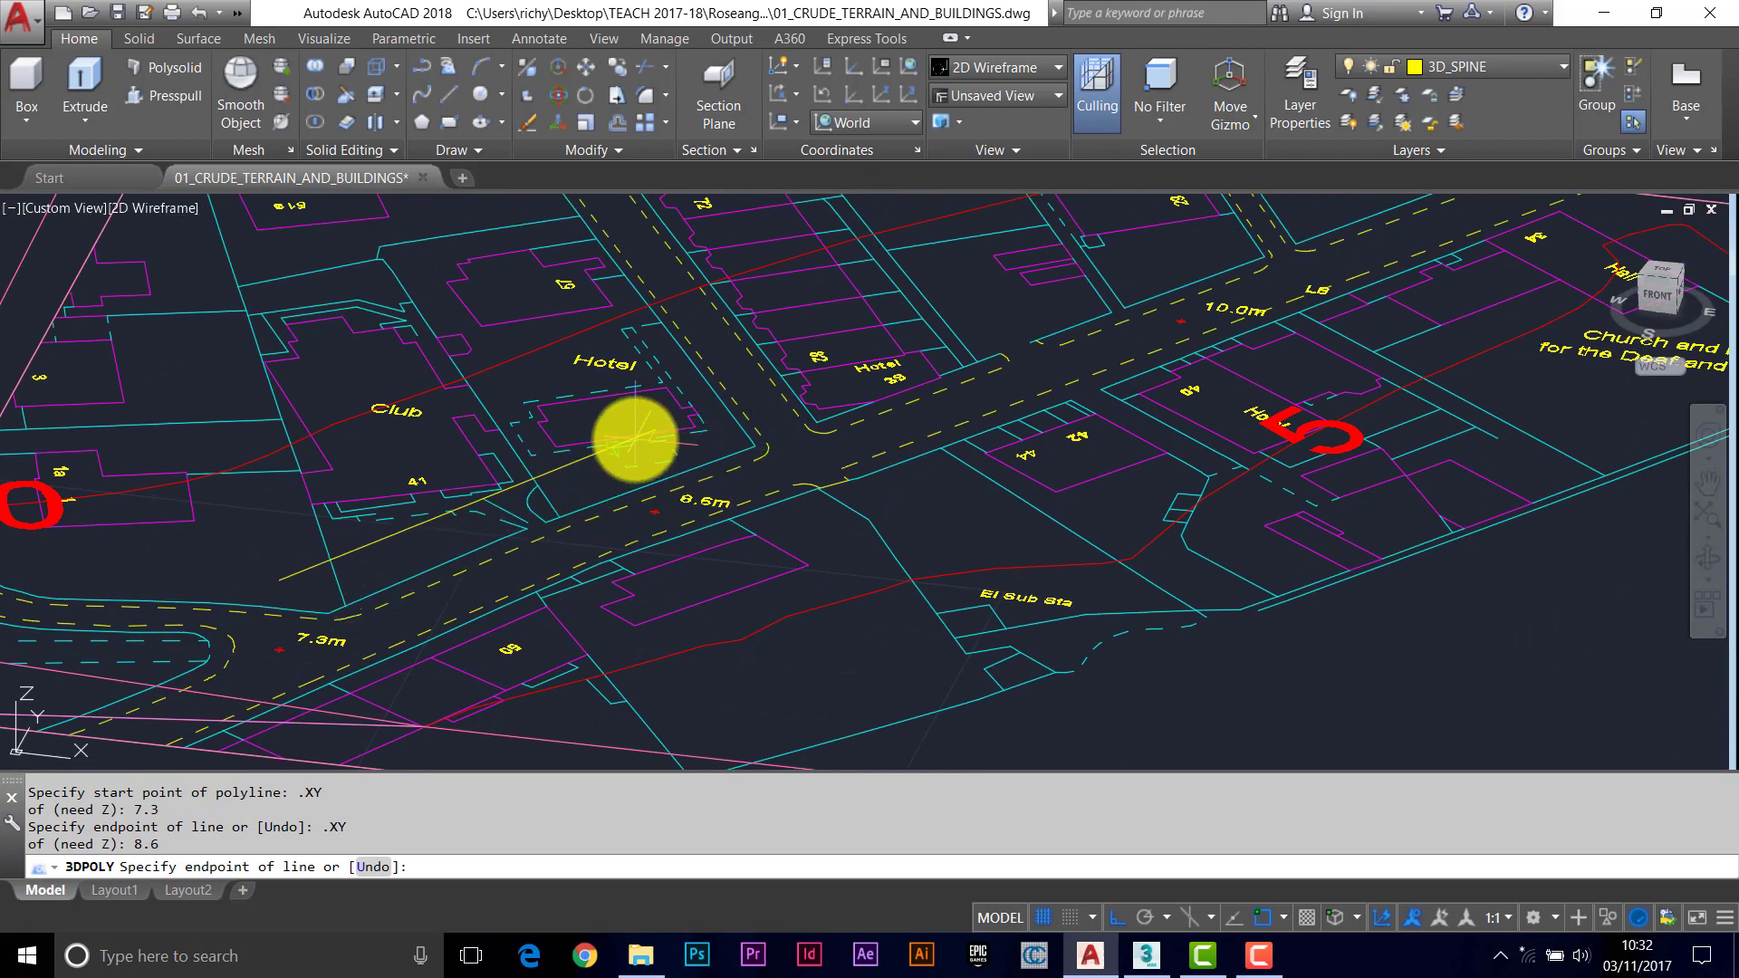
pyautogui.moveTo(901, 399); pyautogui.dragTo(698, 485, button='middle')
pyautogui.scroll(5, 967, 409)
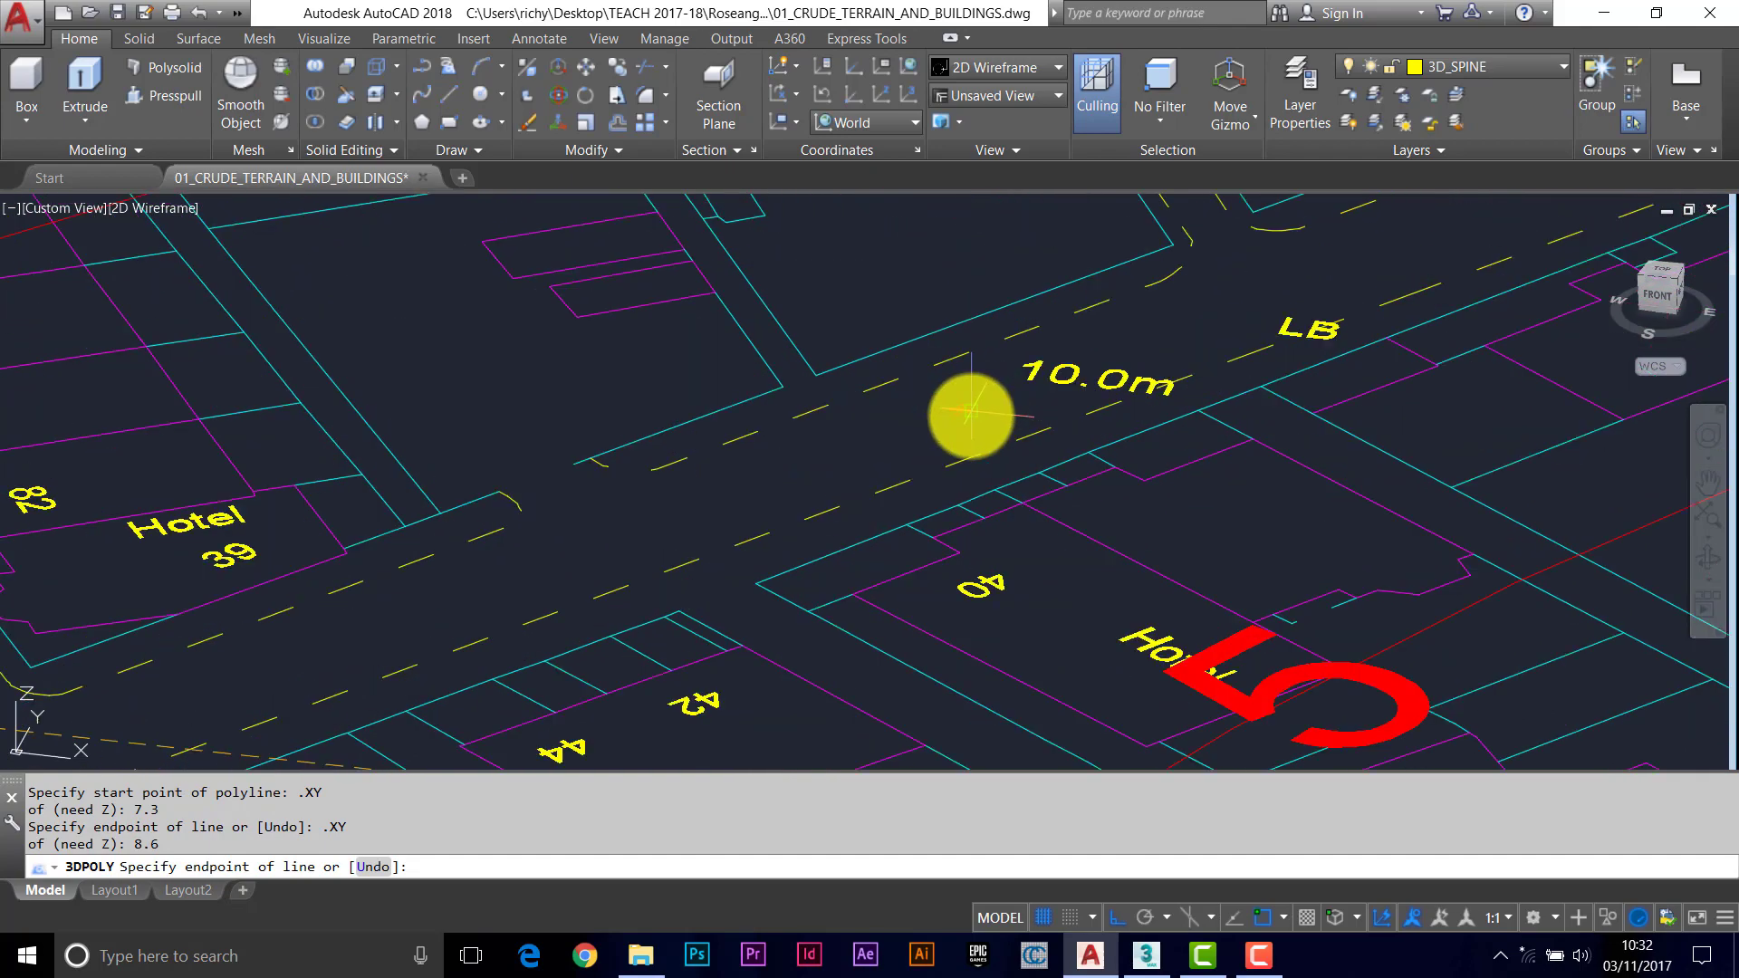
pyautogui.scroll(4, 961, 412)
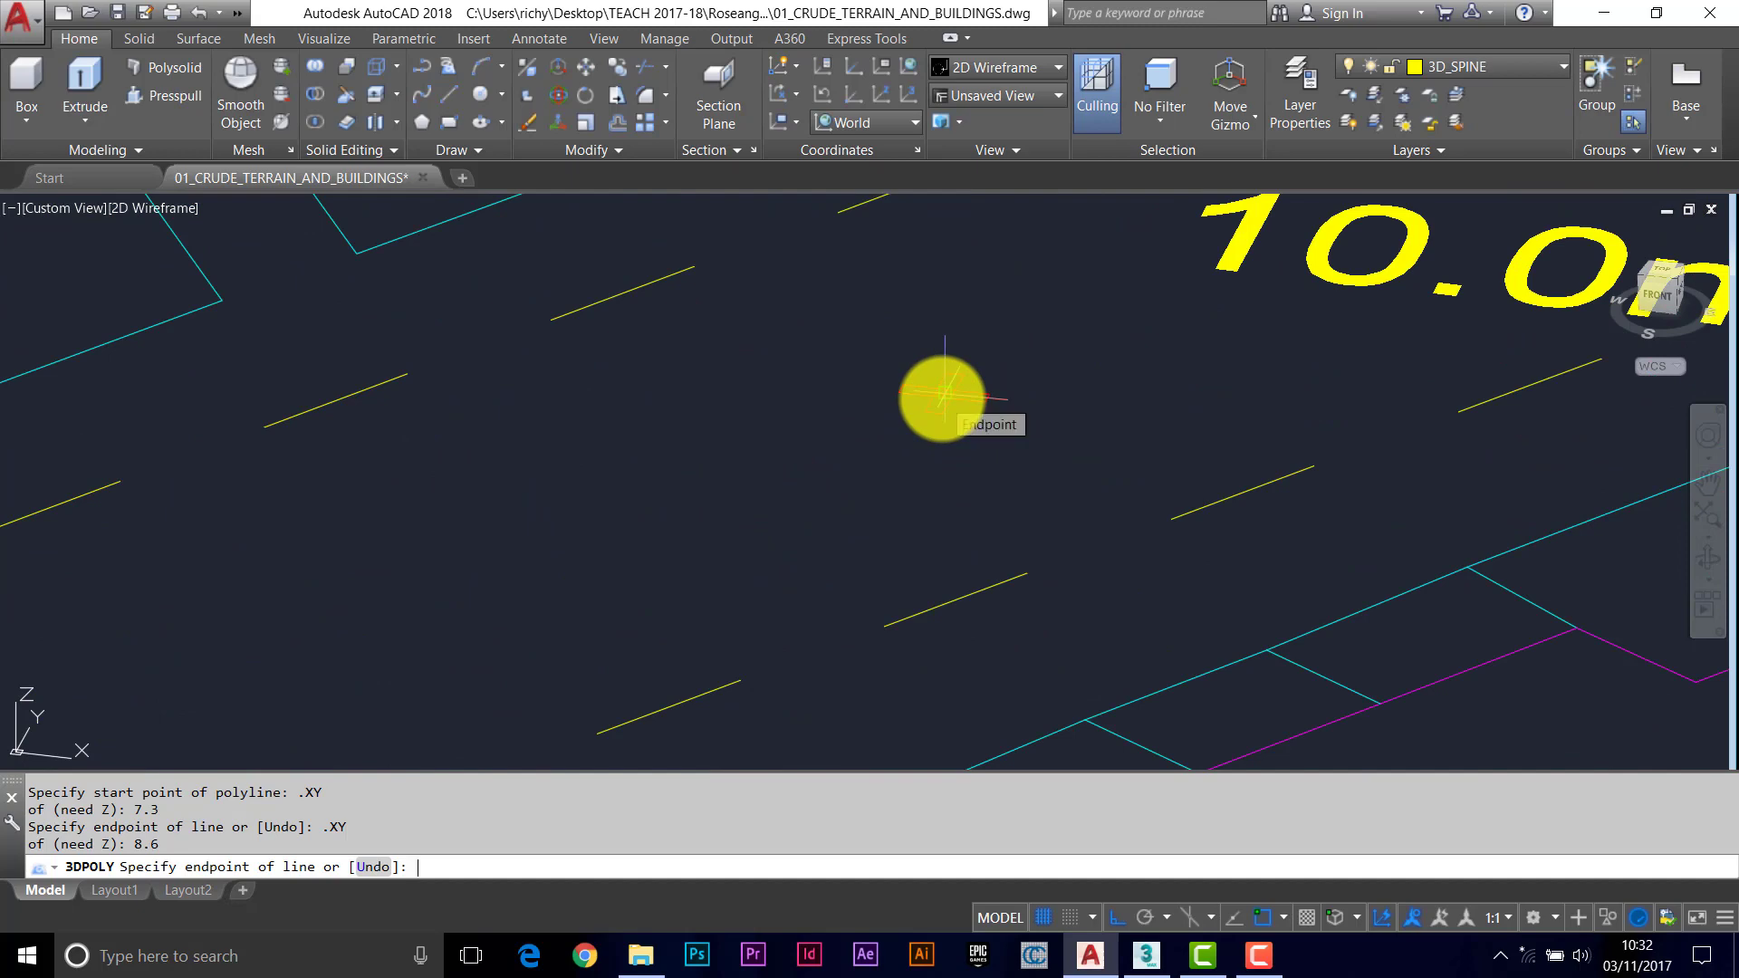
pyautogui.press('Return')
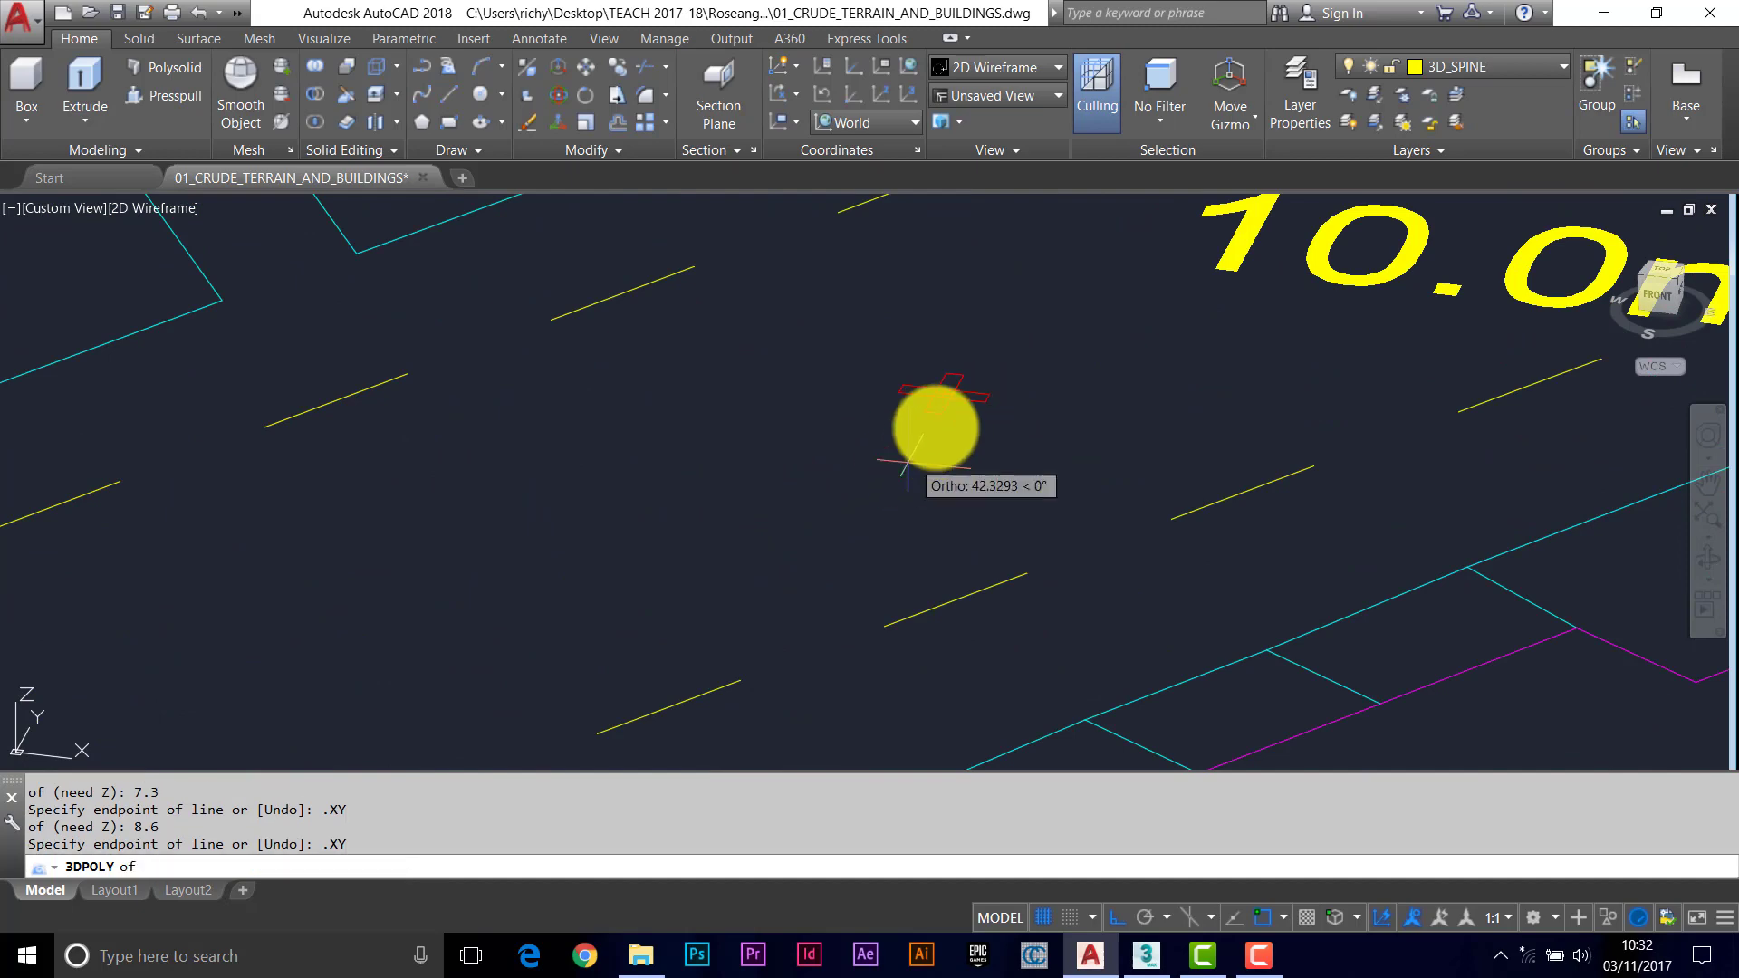
pyautogui.scroll(-3, 855, 439)
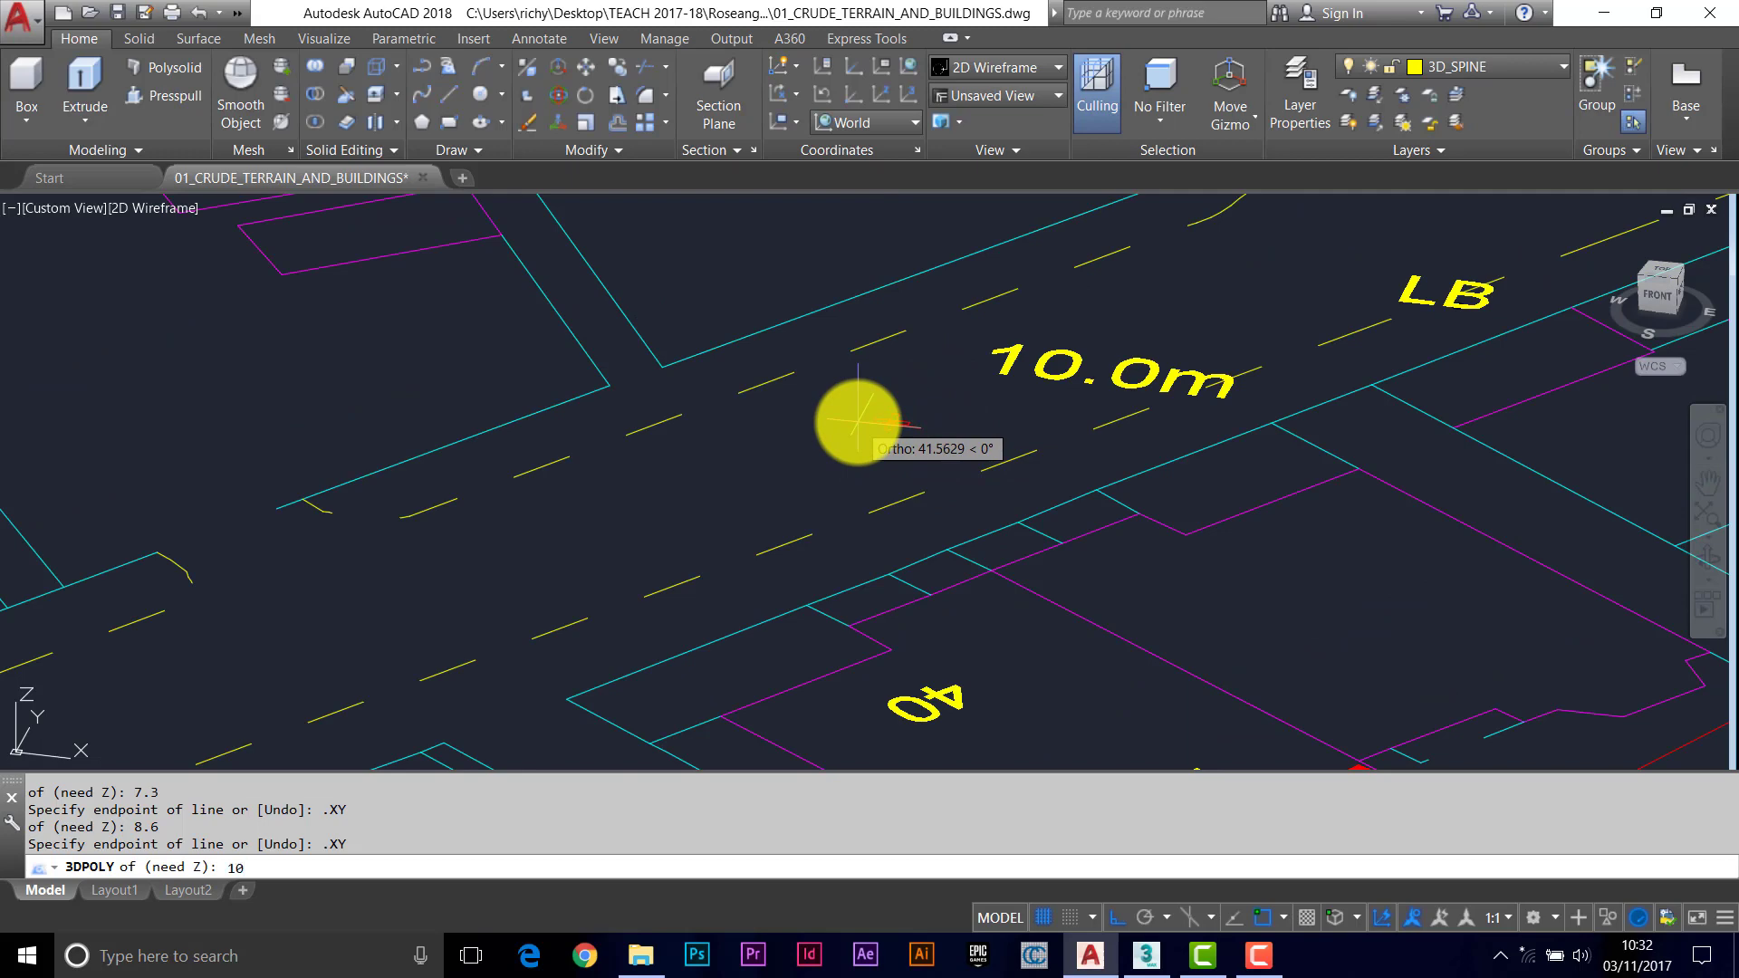
pyautogui.press('Return')
pyautogui.scroll(-8, 819, 404)
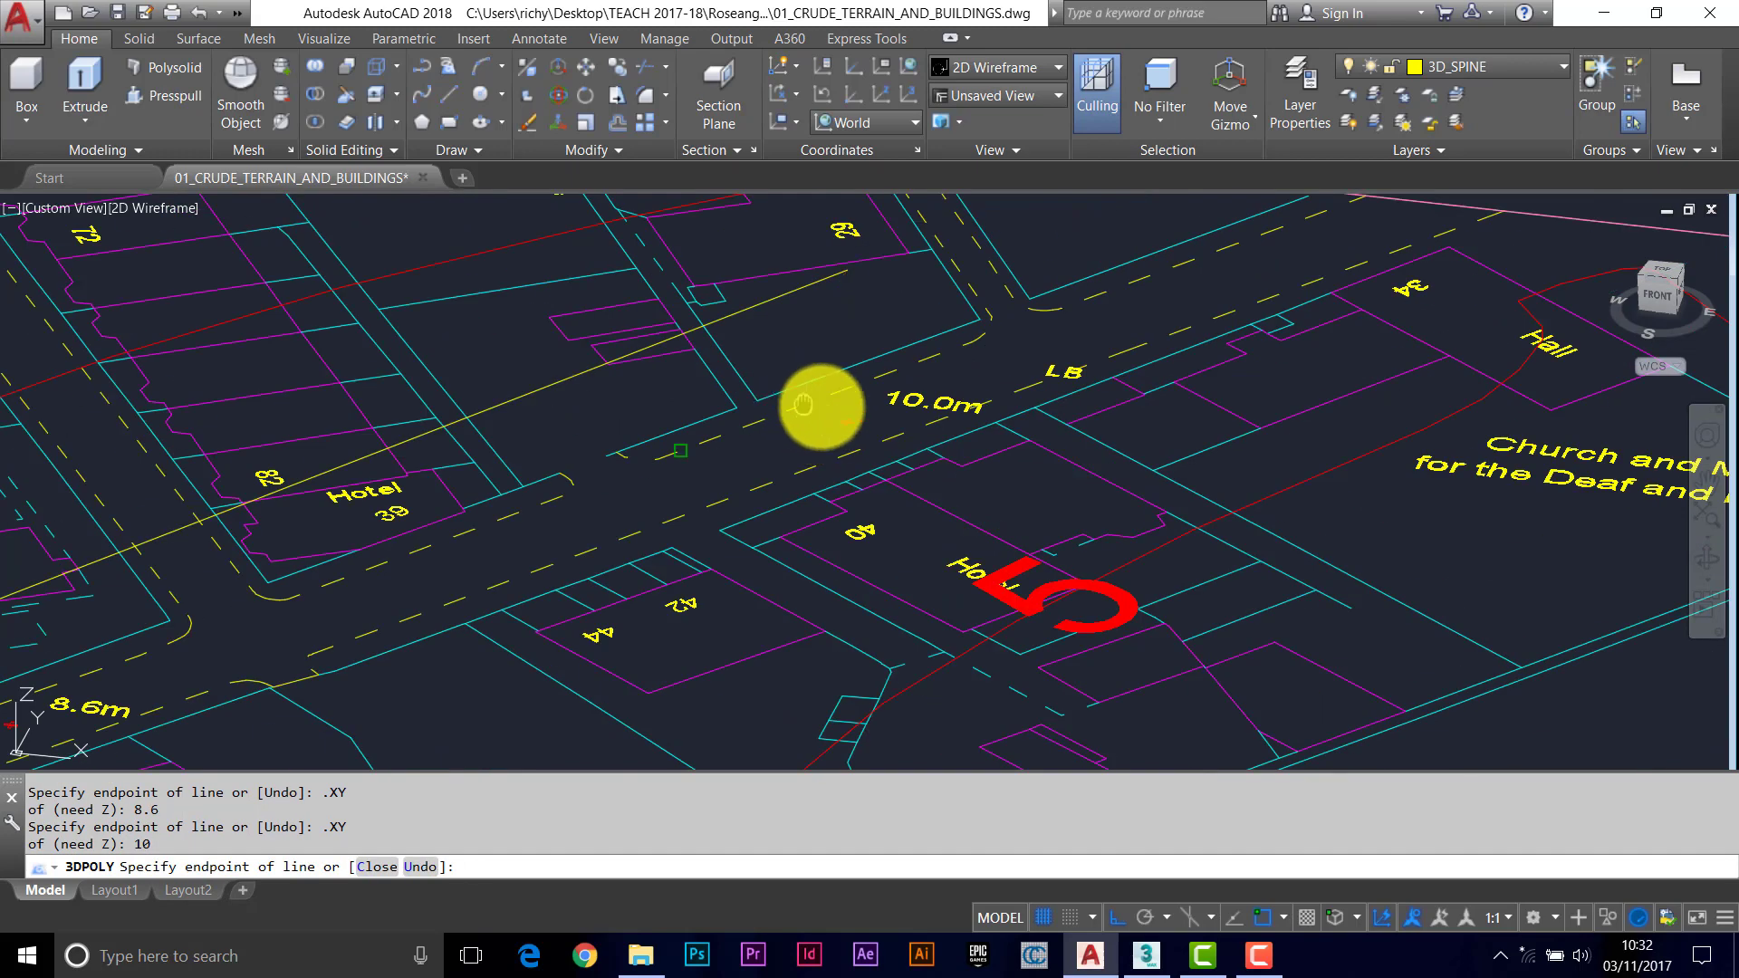
pyautogui.press('Return')
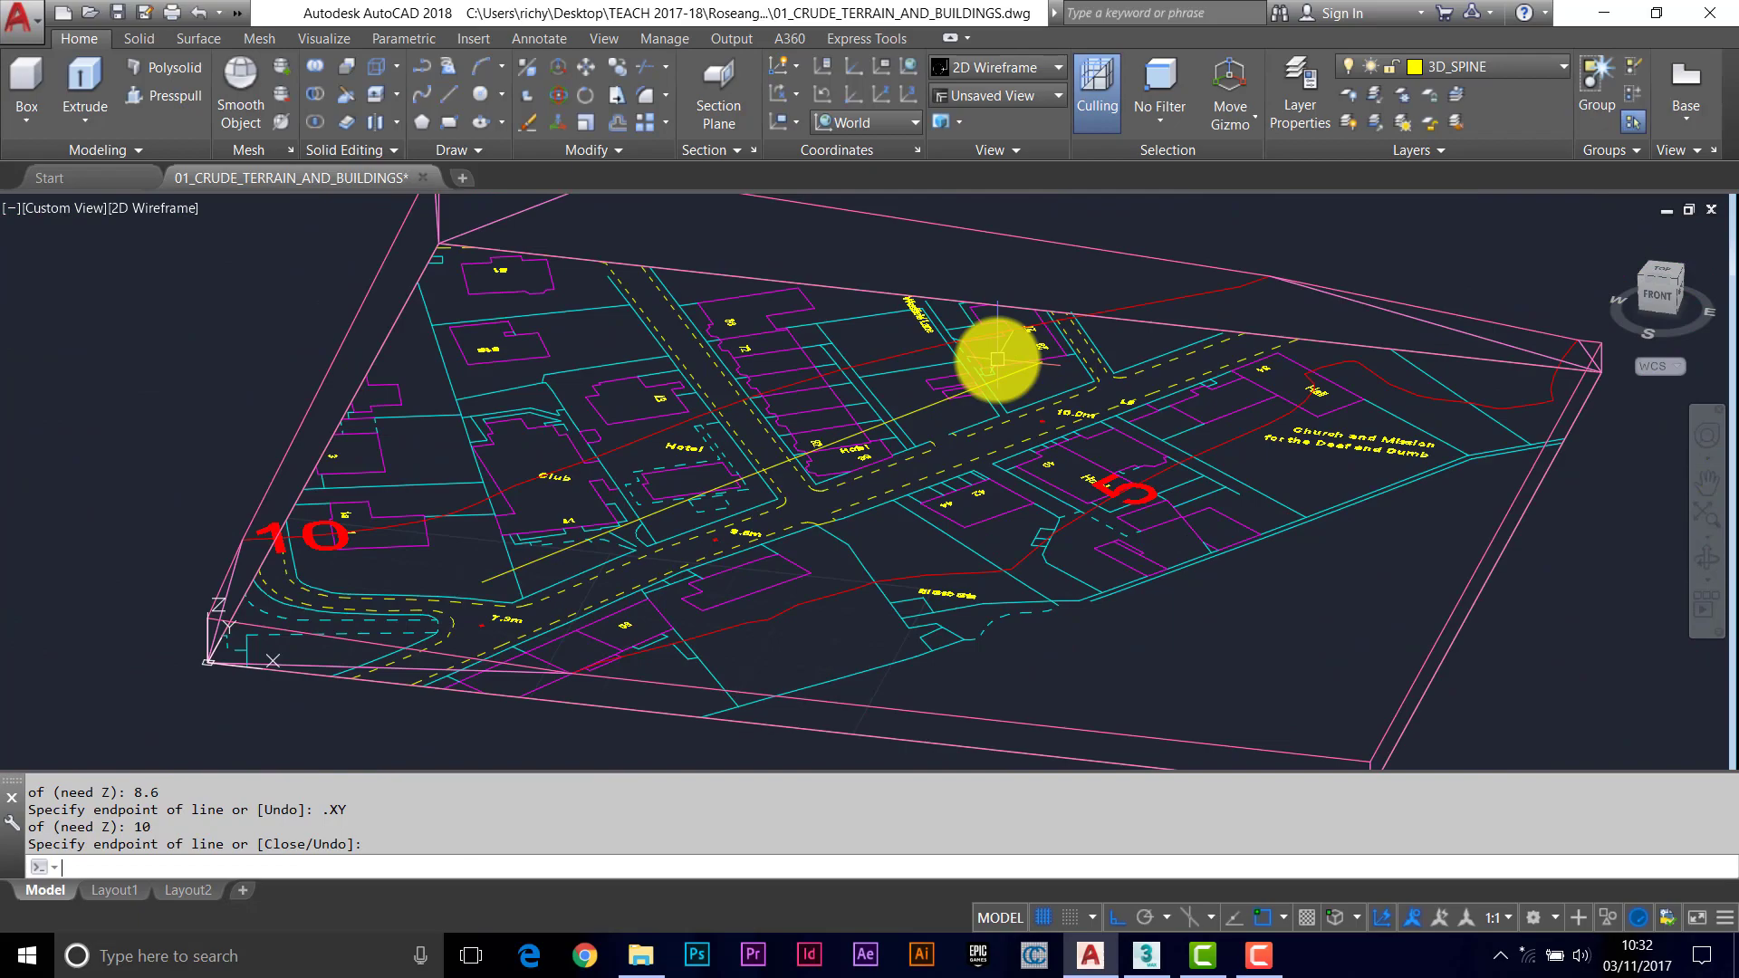
# Orbit around the raised 7.3–10 spine to check it, then return to a top PLAN view.
pyautogui.keyDown('shift'); pyautogui.moveTo(659, 539); pyautogui.dragTo(698, 535, button='middle'); pyautogui.keyUp('shift')
pyautogui.scroll(2, 553, 640)
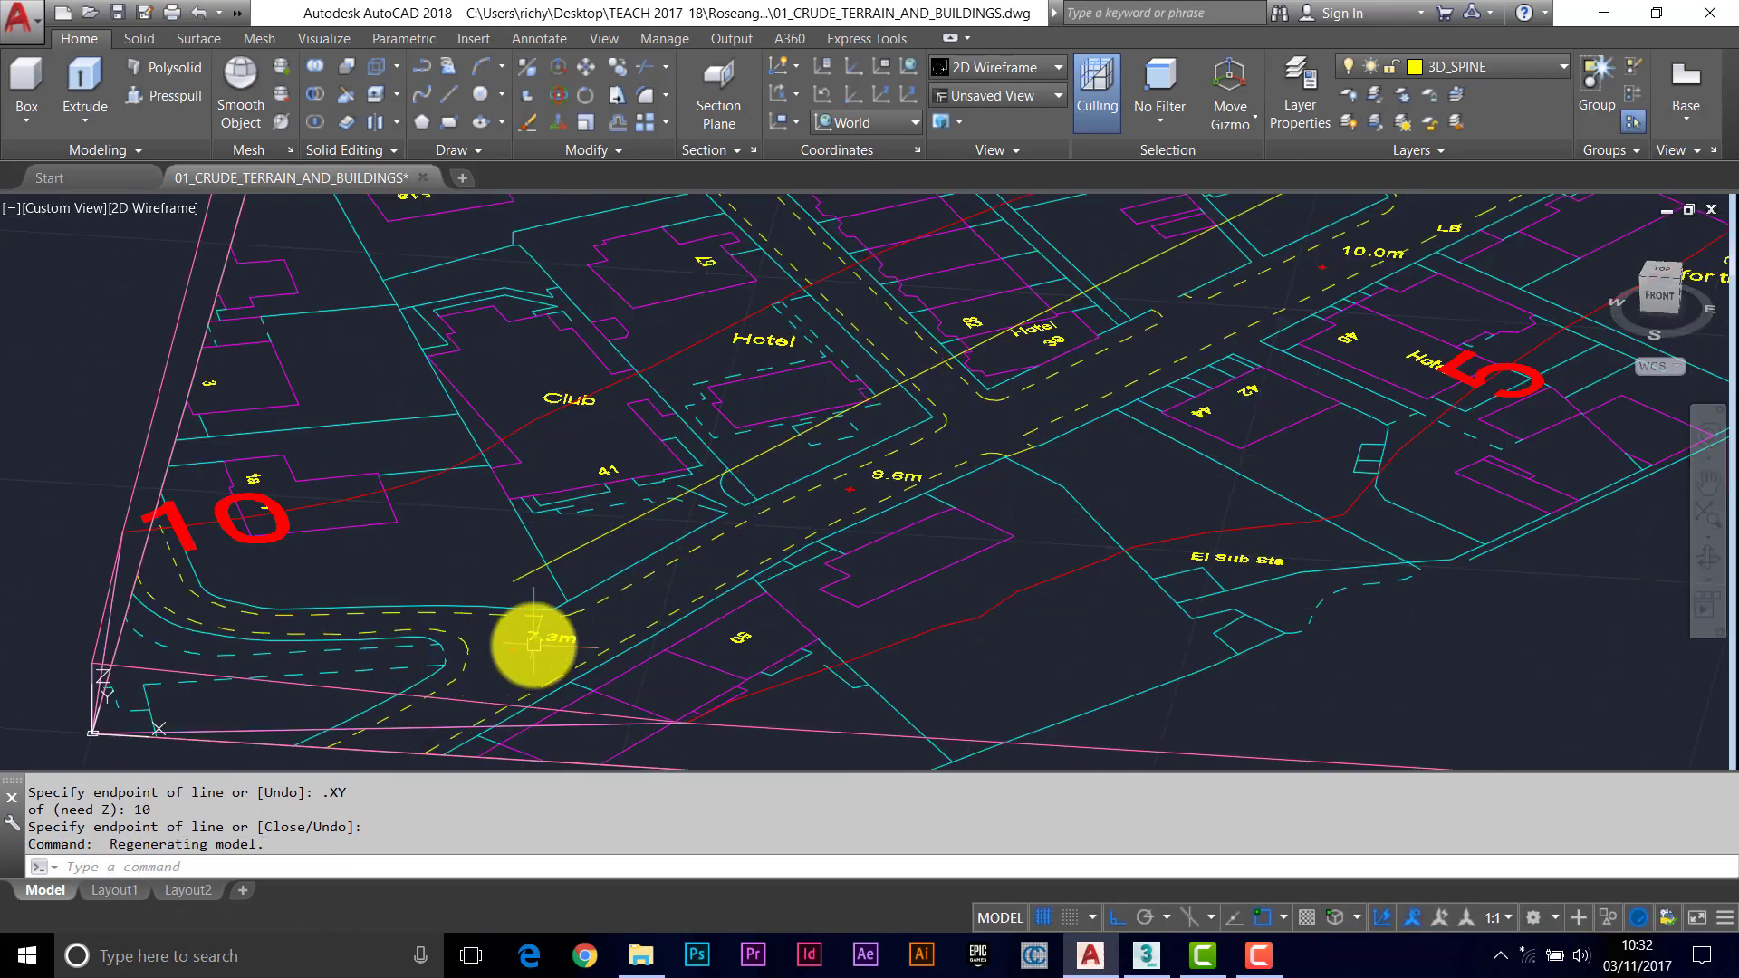
pyautogui.keyDown('shift'); pyautogui.moveTo(893, 524); pyautogui.dragTo(853, 542, button='middle'); pyautogui.keyUp('shift')
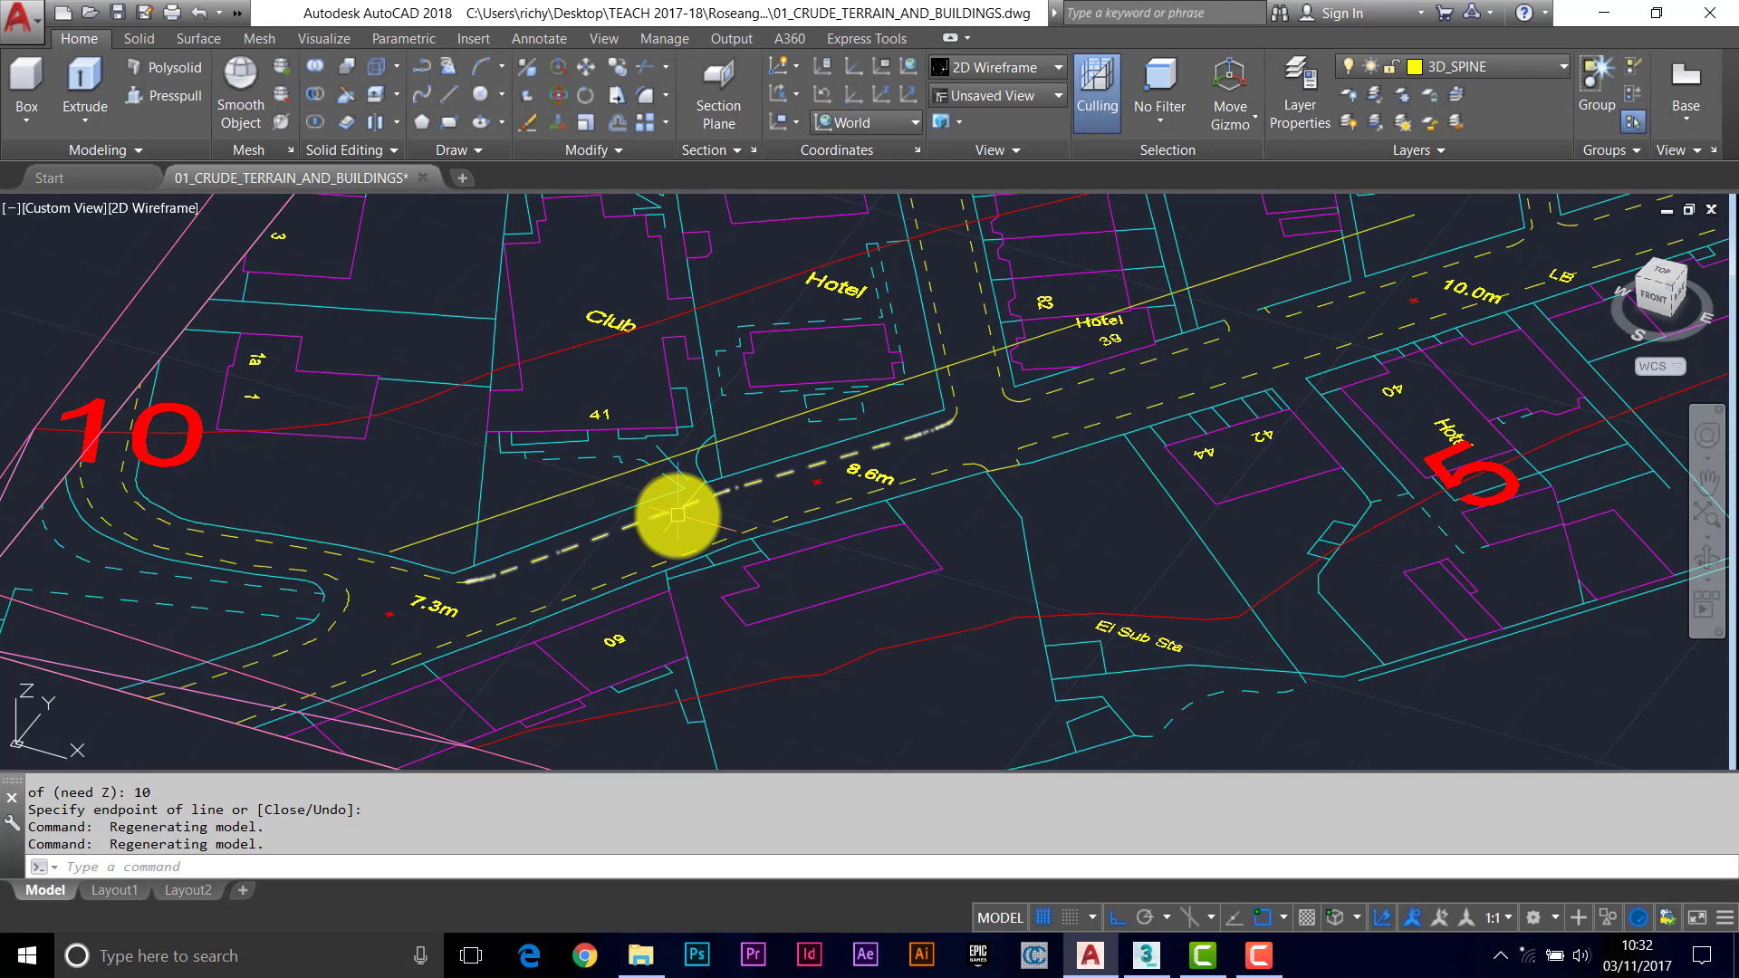
pyautogui.press('Return')
pyautogui.press('Return')
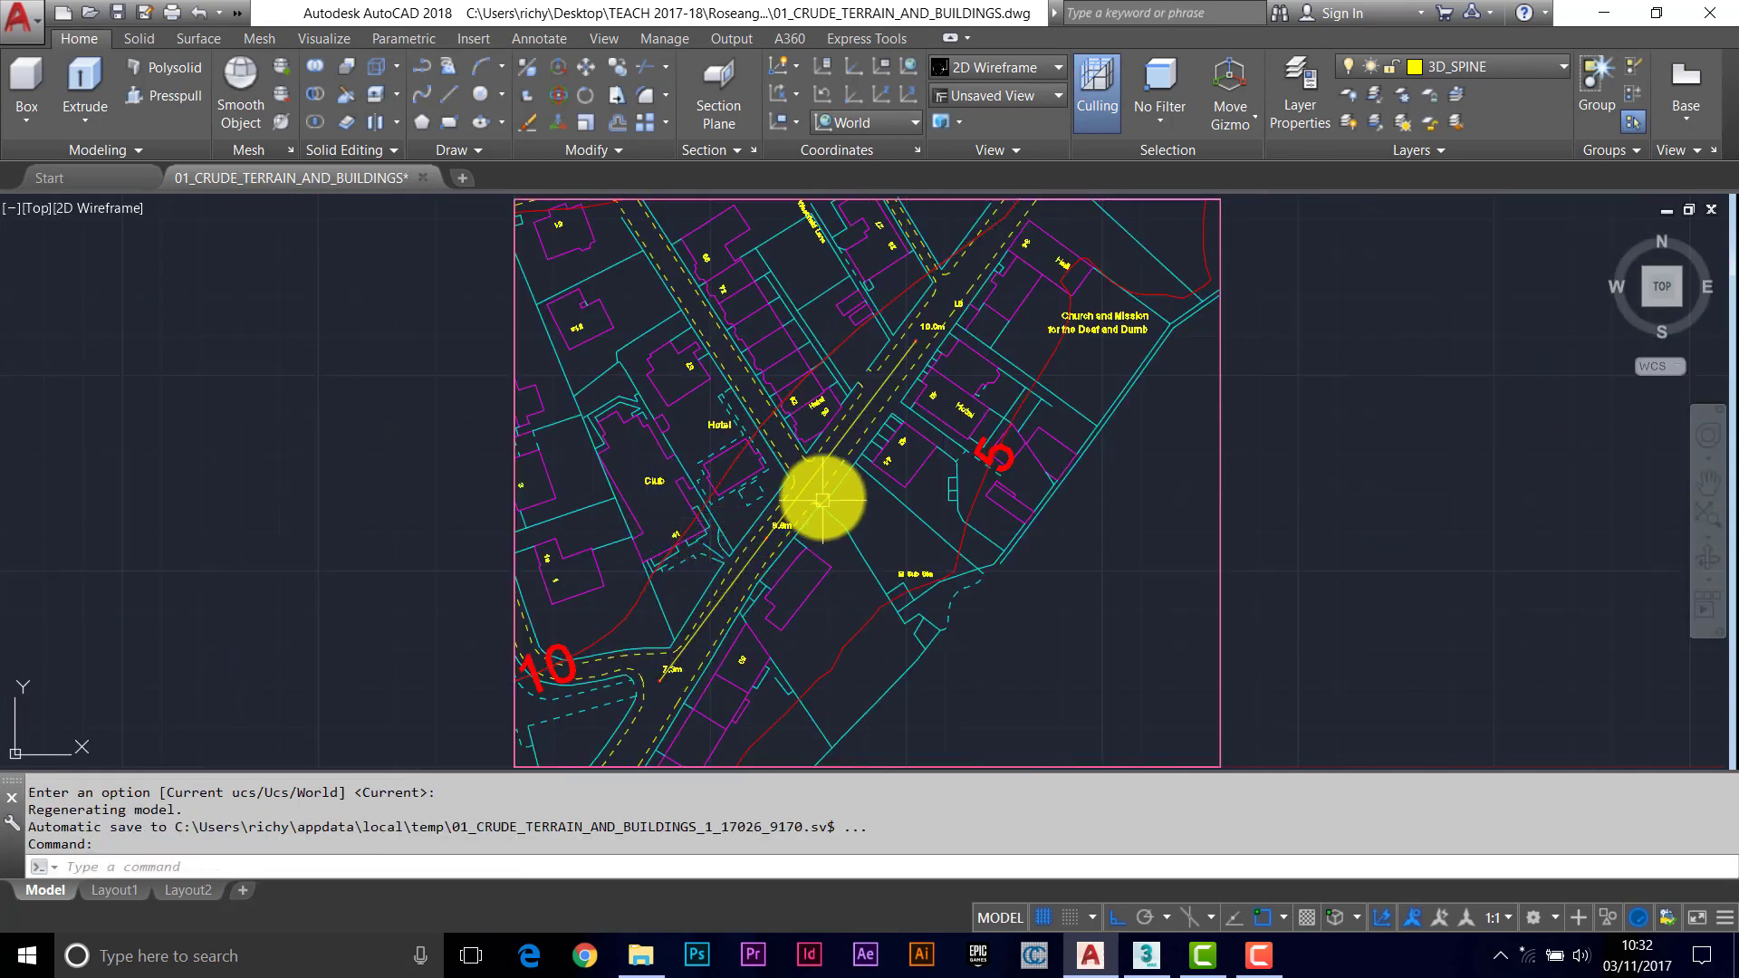
# Zoom in on the 8.6m junction and confirm the yellow line's tooltip reads 3D Polyline.
pyautogui.scroll(5, 824, 508)
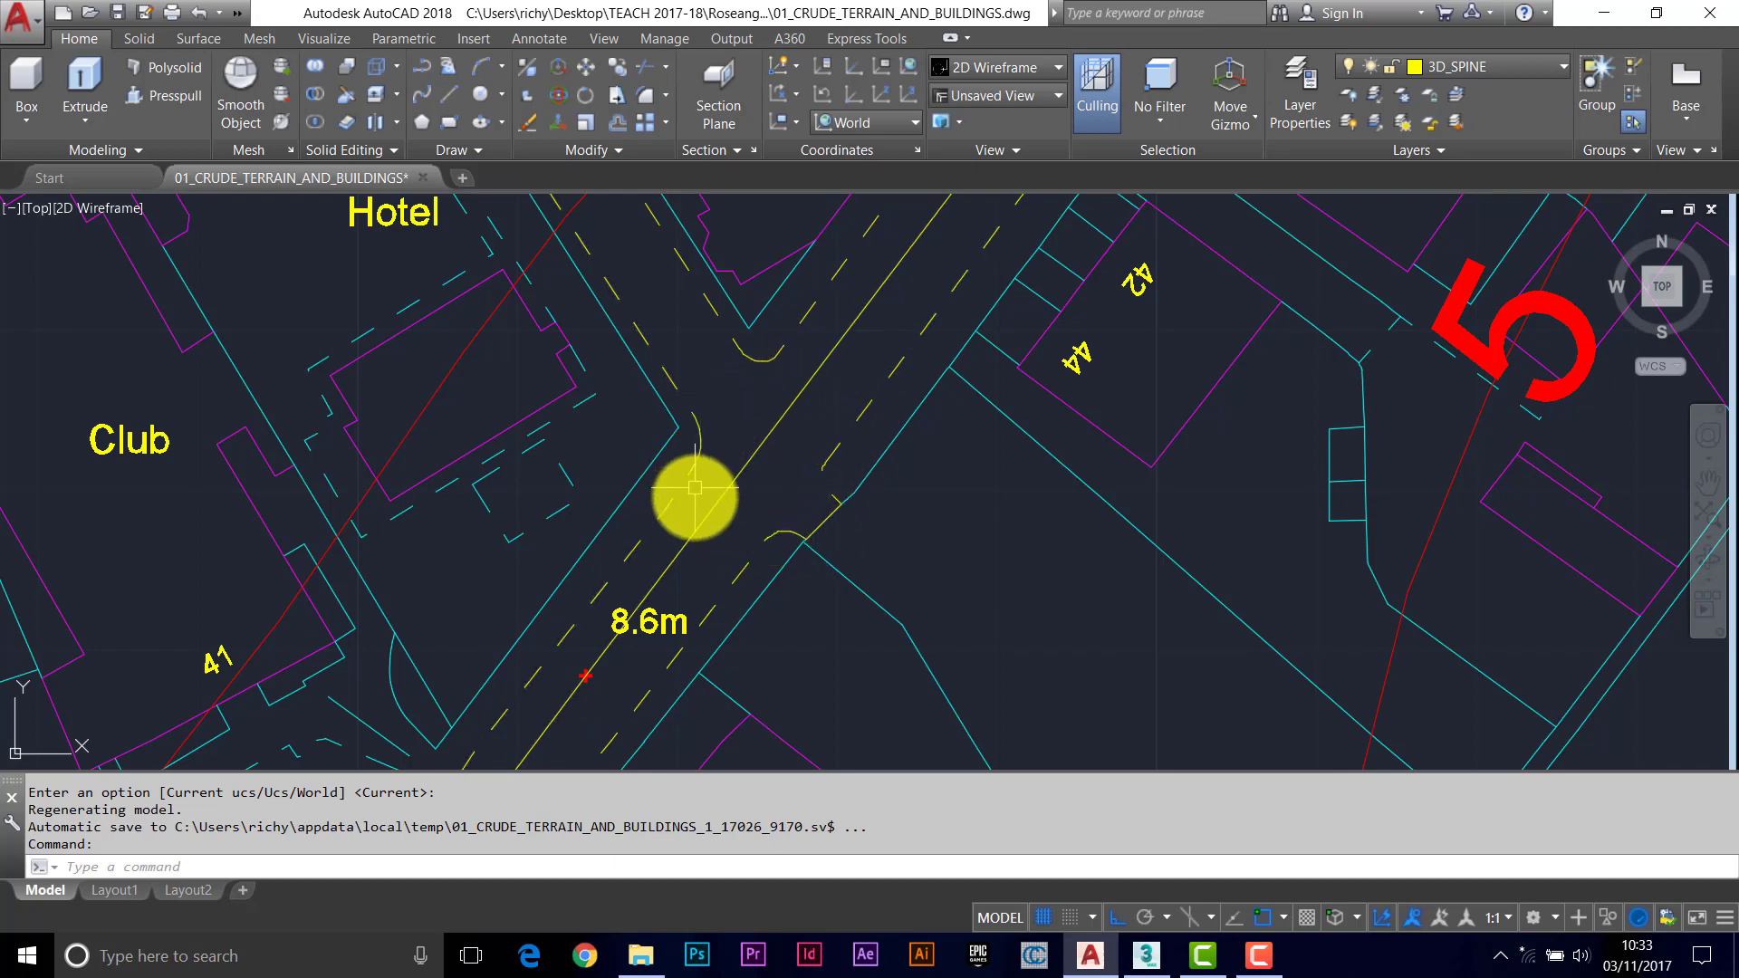
pyautogui.scroll(2, 815, 417)
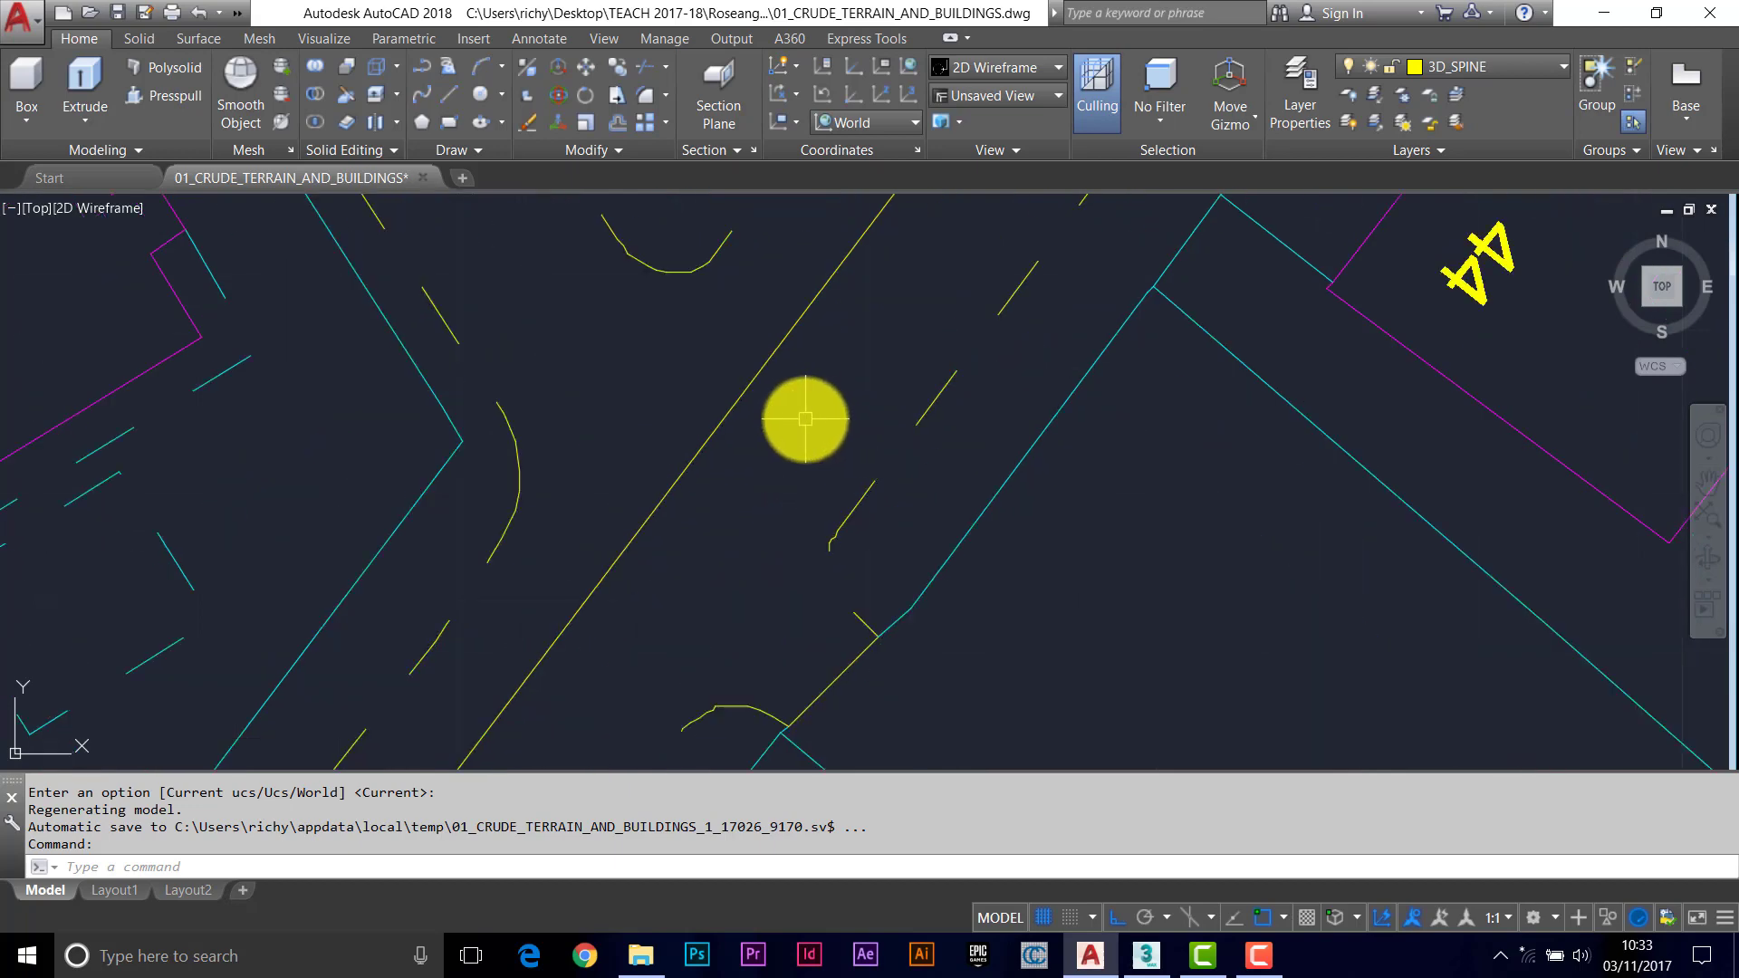
pyautogui.moveTo(788, 407); pyautogui.dragTo(737, 427, button='middle')
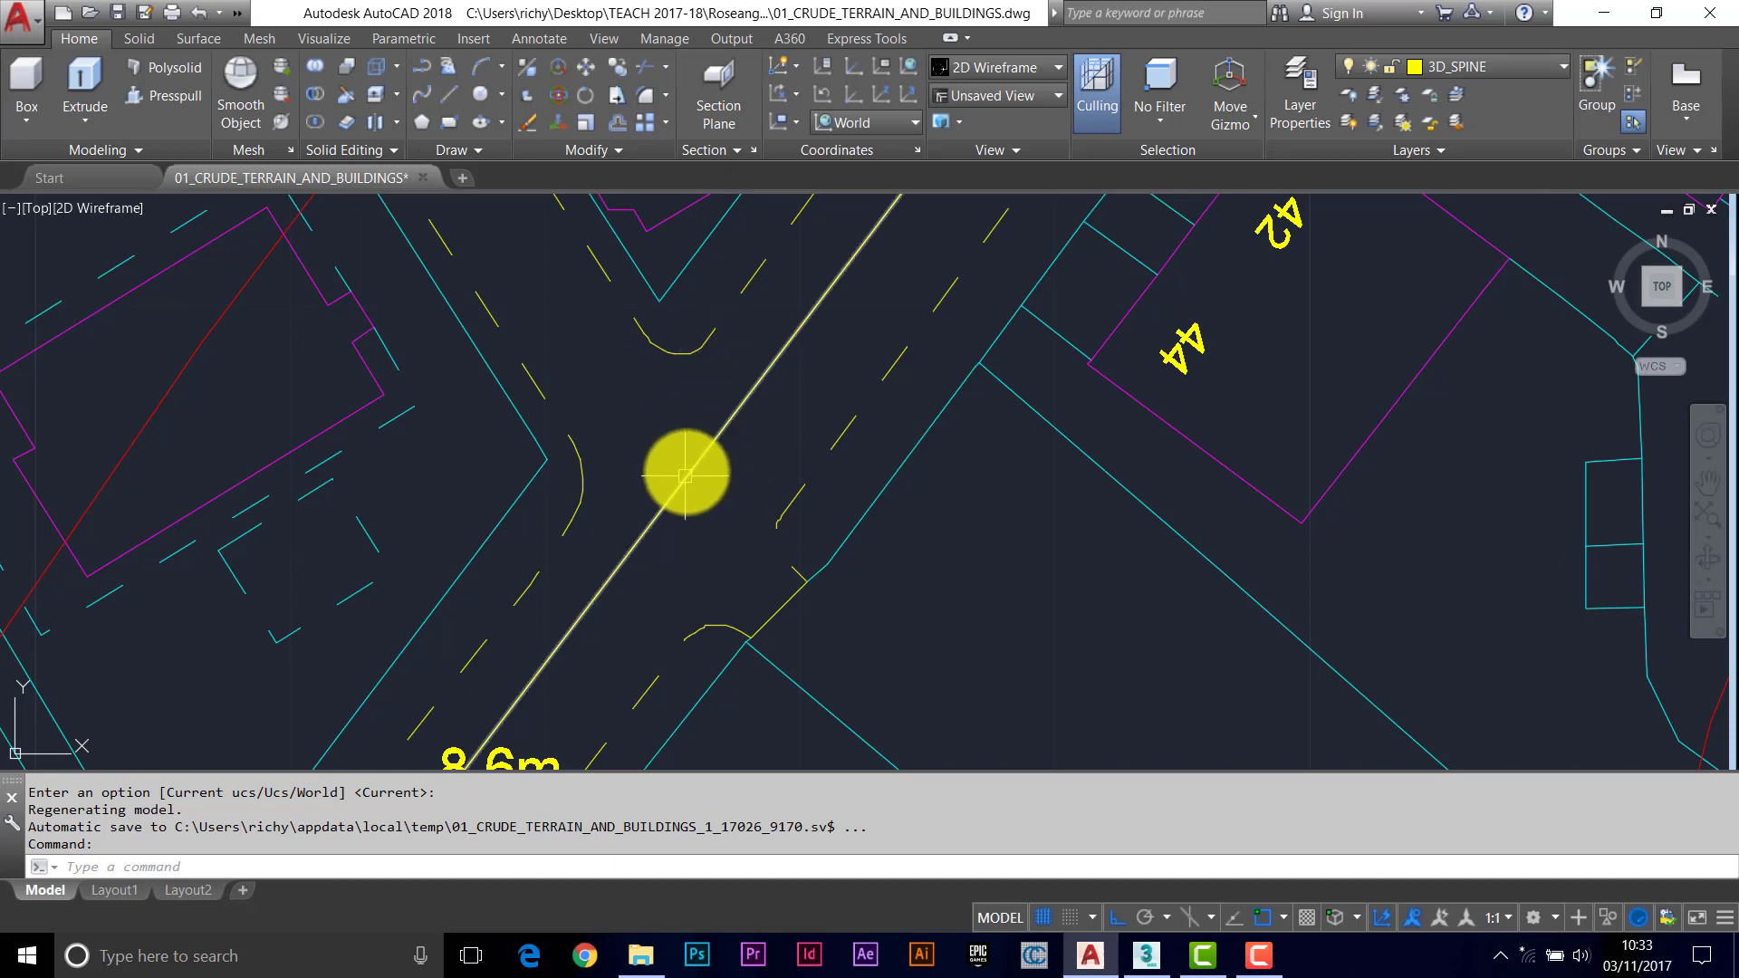
pyautogui.moveTo(691, 470)
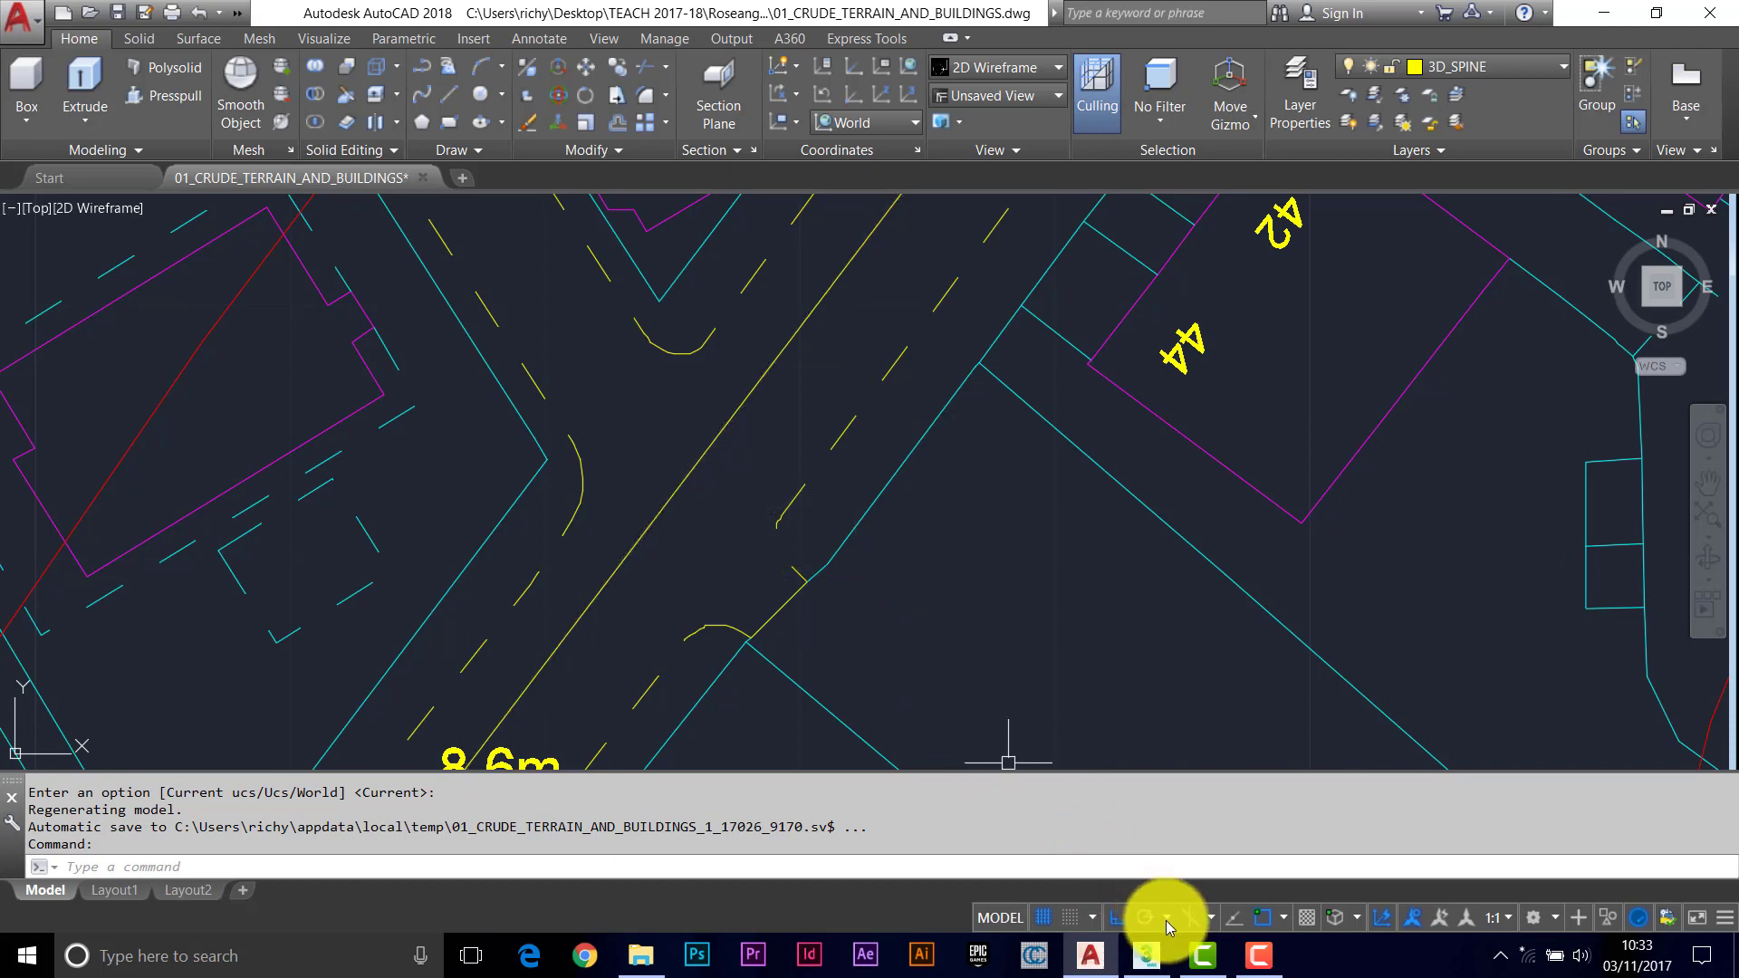
# Turn off Ortho and enable the Nearest object snap.
pyautogui.click(1117, 918)
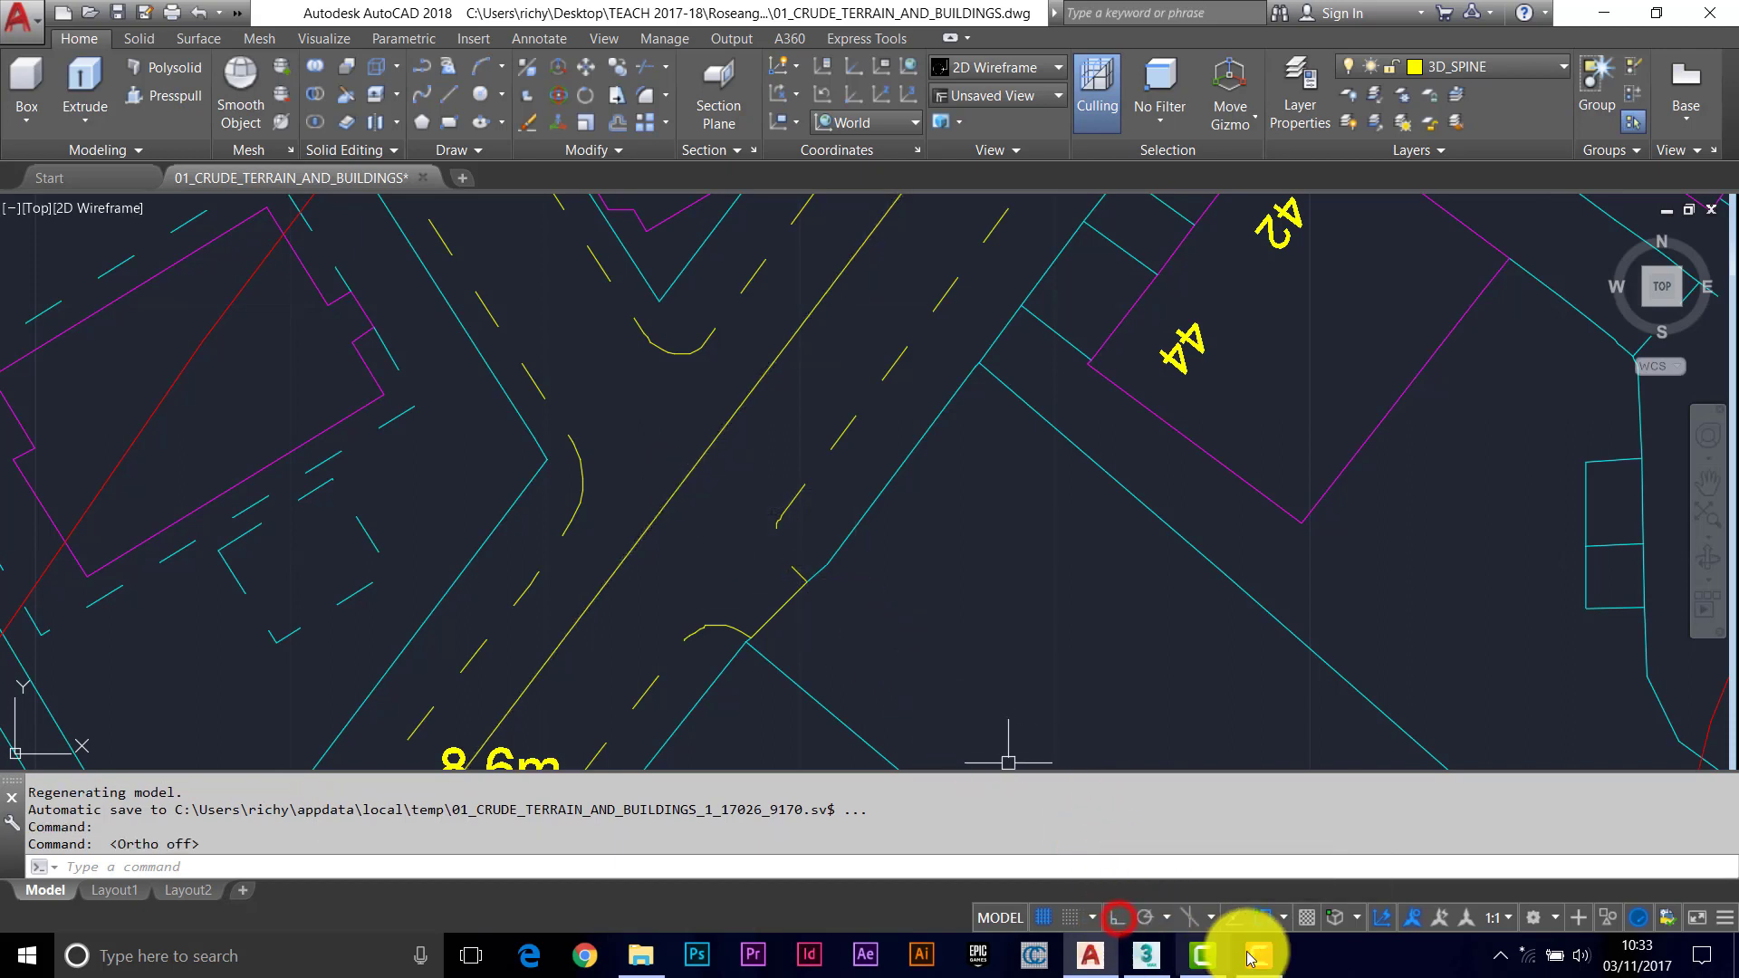
pyautogui.click(1284, 917)
pyautogui.click(1315, 799)
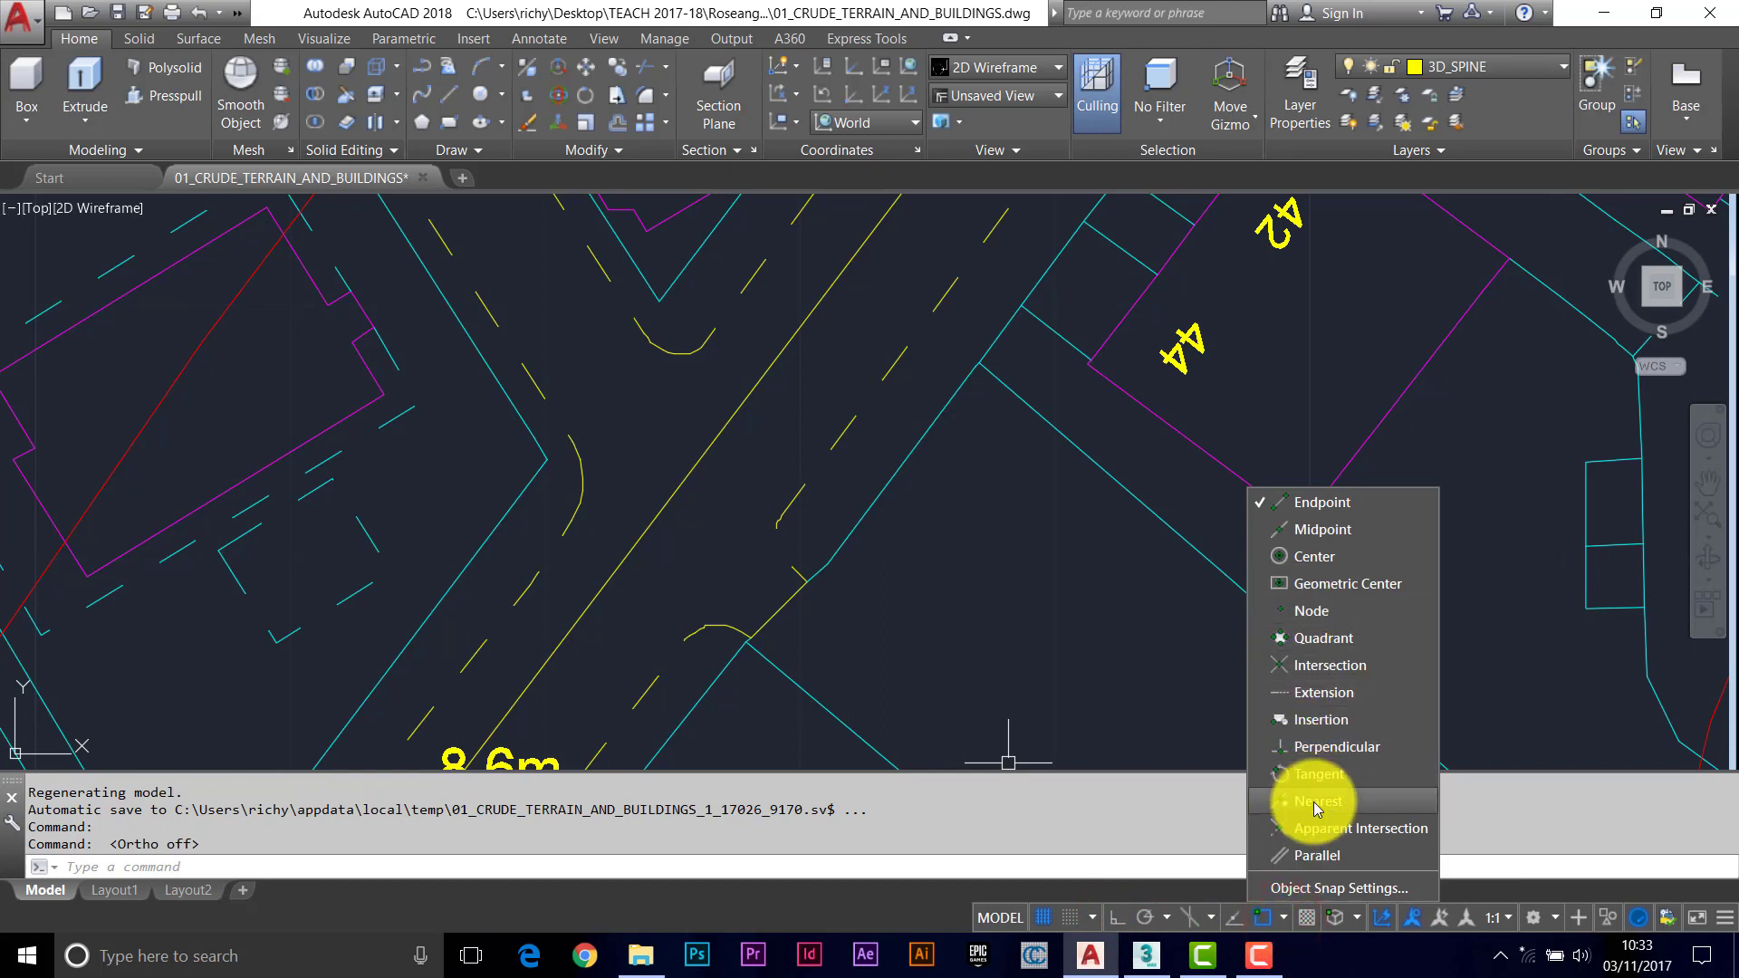
pyautogui.click(739, 496)
# Start a polyline on the yellow spine and trace vertices along the junction's left kerb edges.
pyautogui.write('PL')
pyautogui.press('Return')
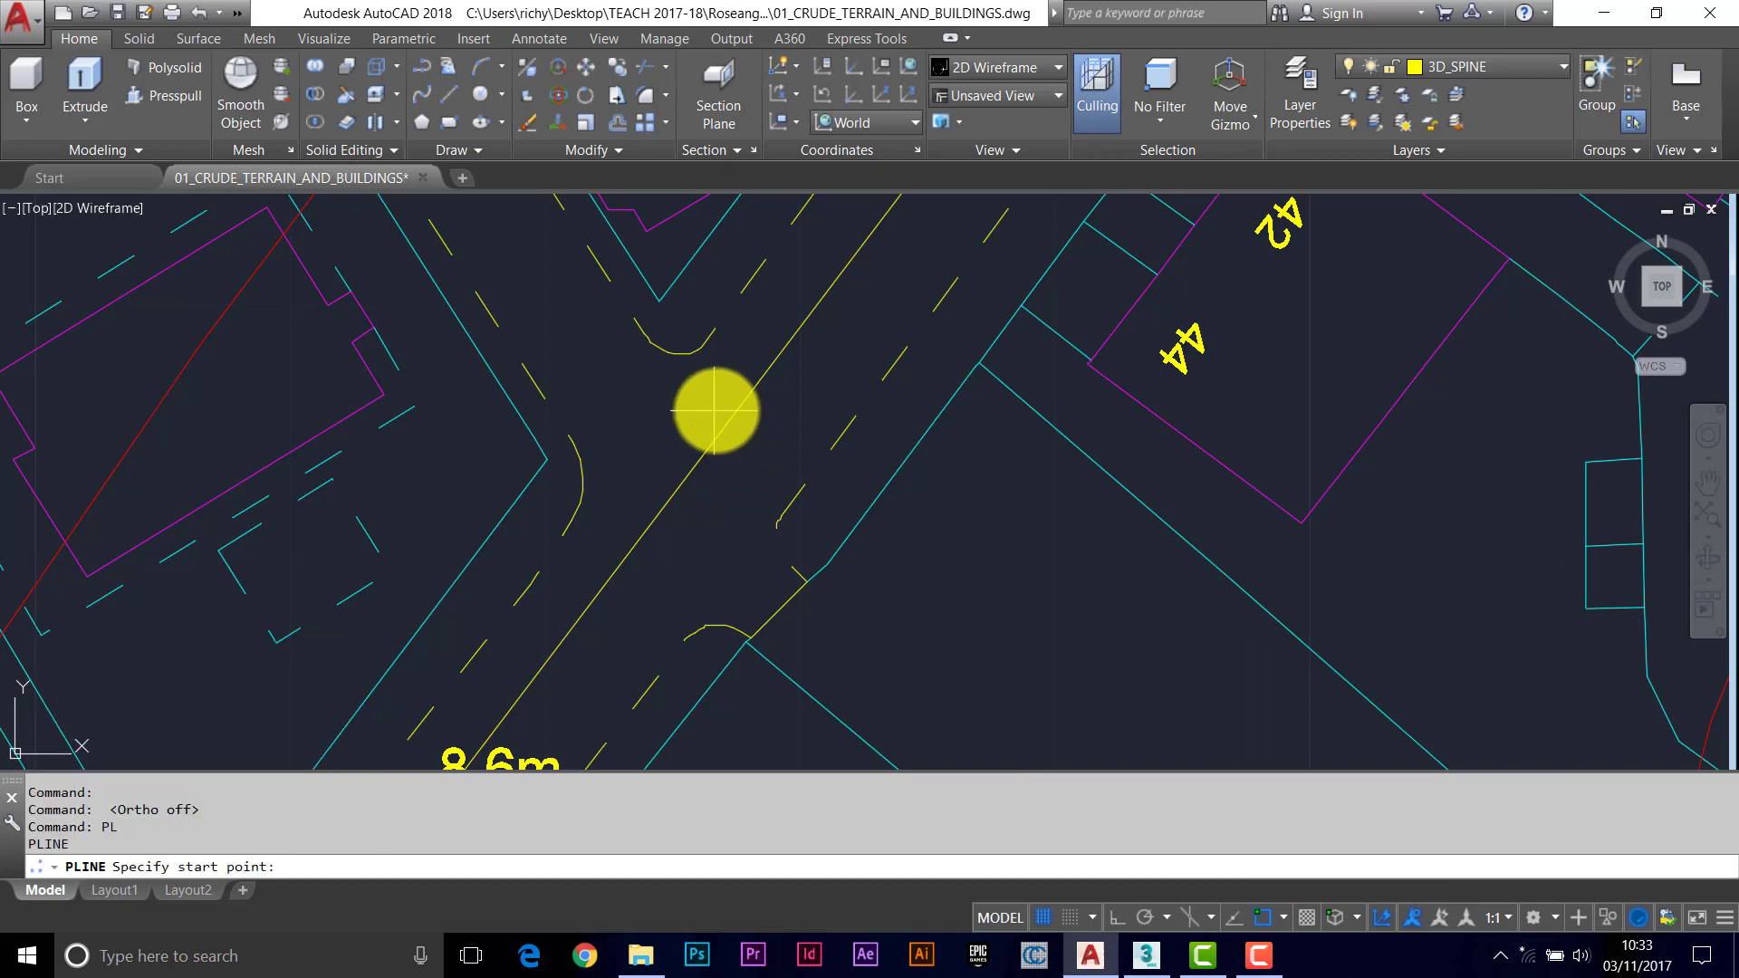
pyautogui.click(688, 477)
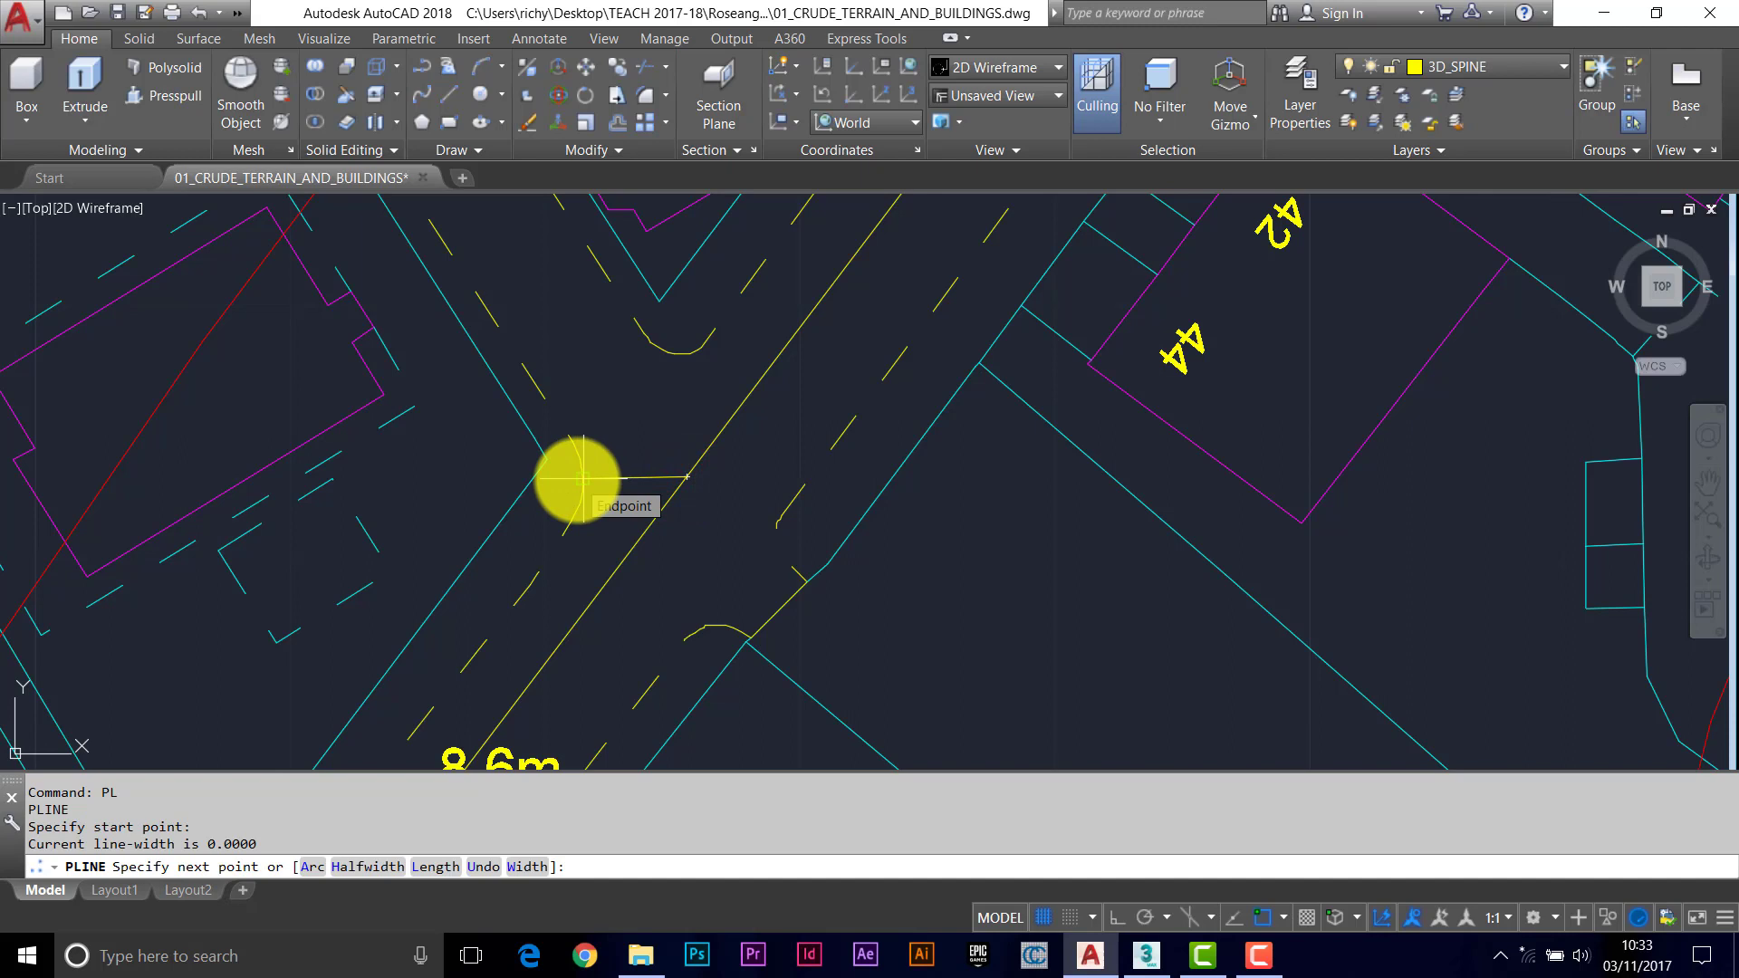
pyautogui.click(577, 479)
pyautogui.scroll(4, 577, 479)
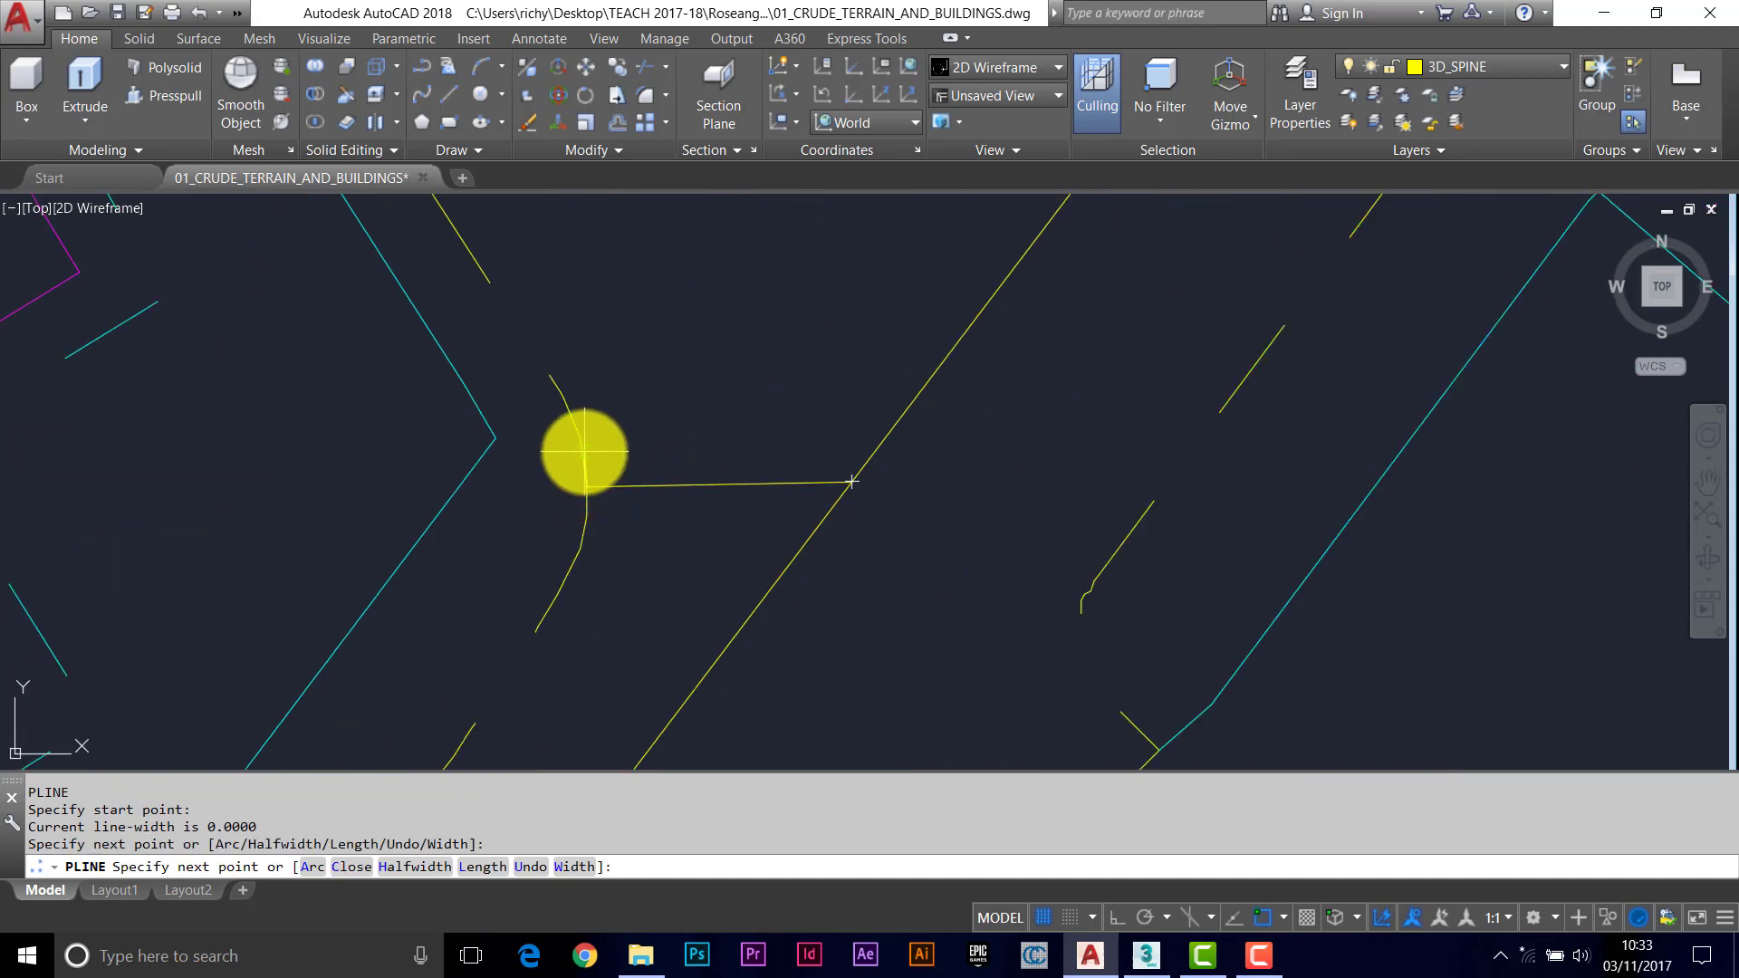
pyautogui.click(583, 457)
pyautogui.click(566, 405)
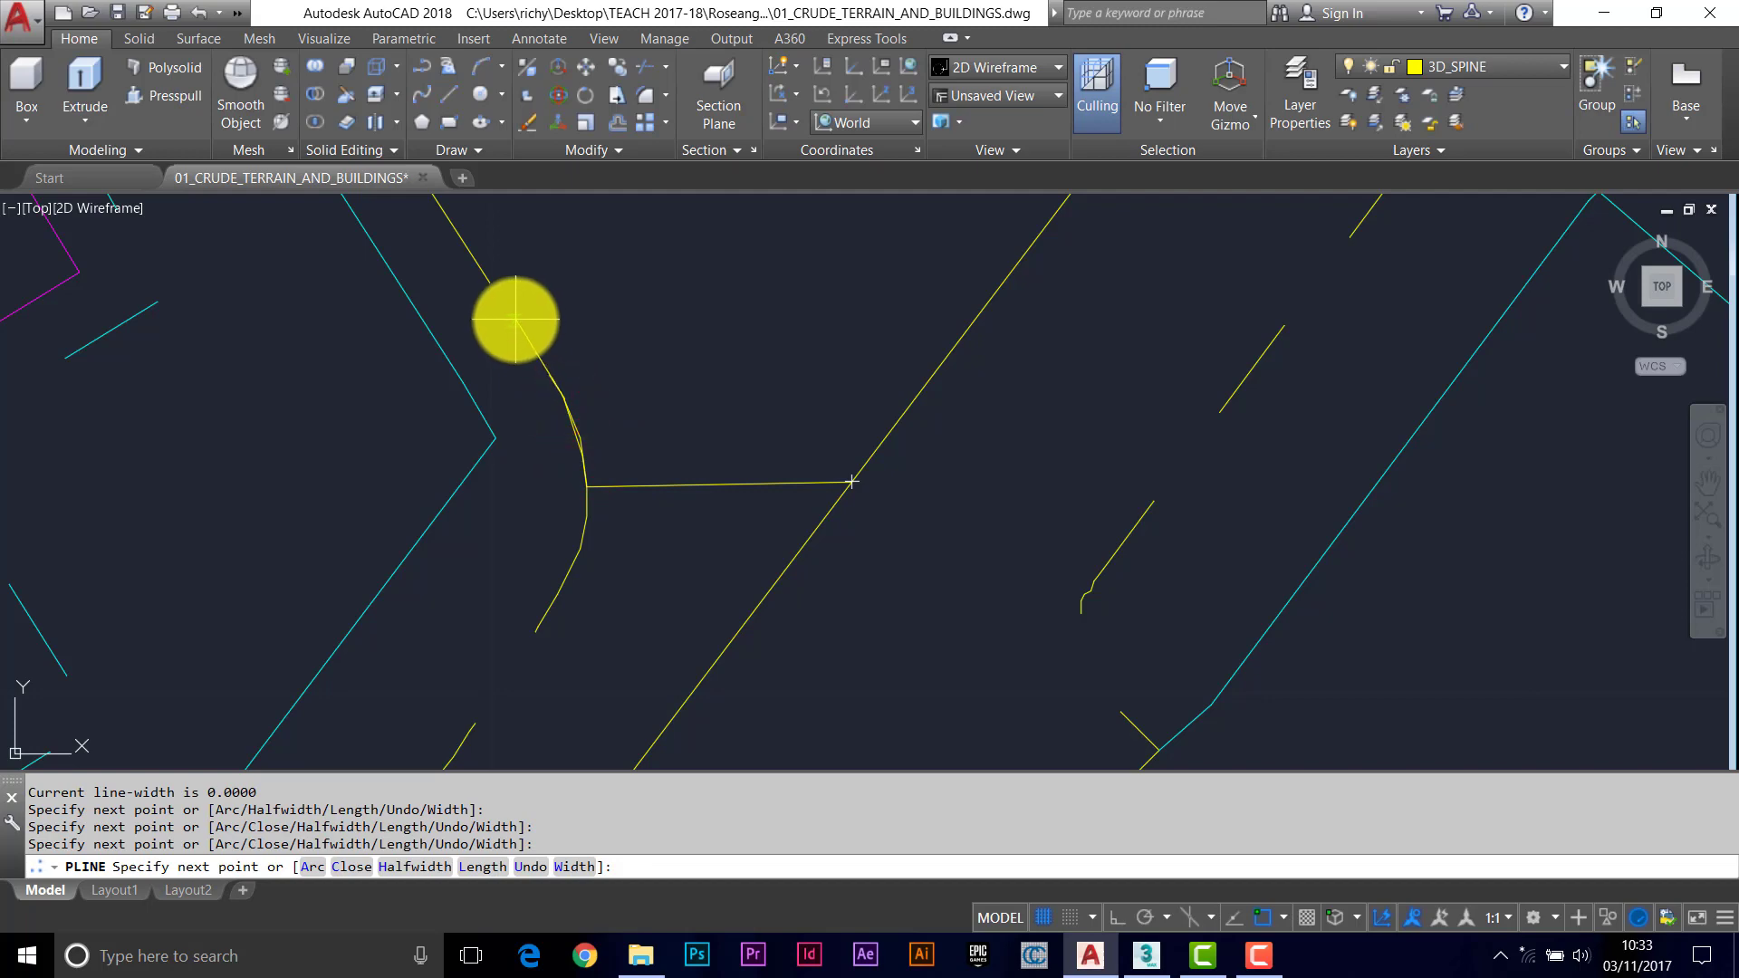
pyautogui.click(515, 319)
pyautogui.scroll(-3, 553, 315)
pyautogui.scroll(3, 602, 385)
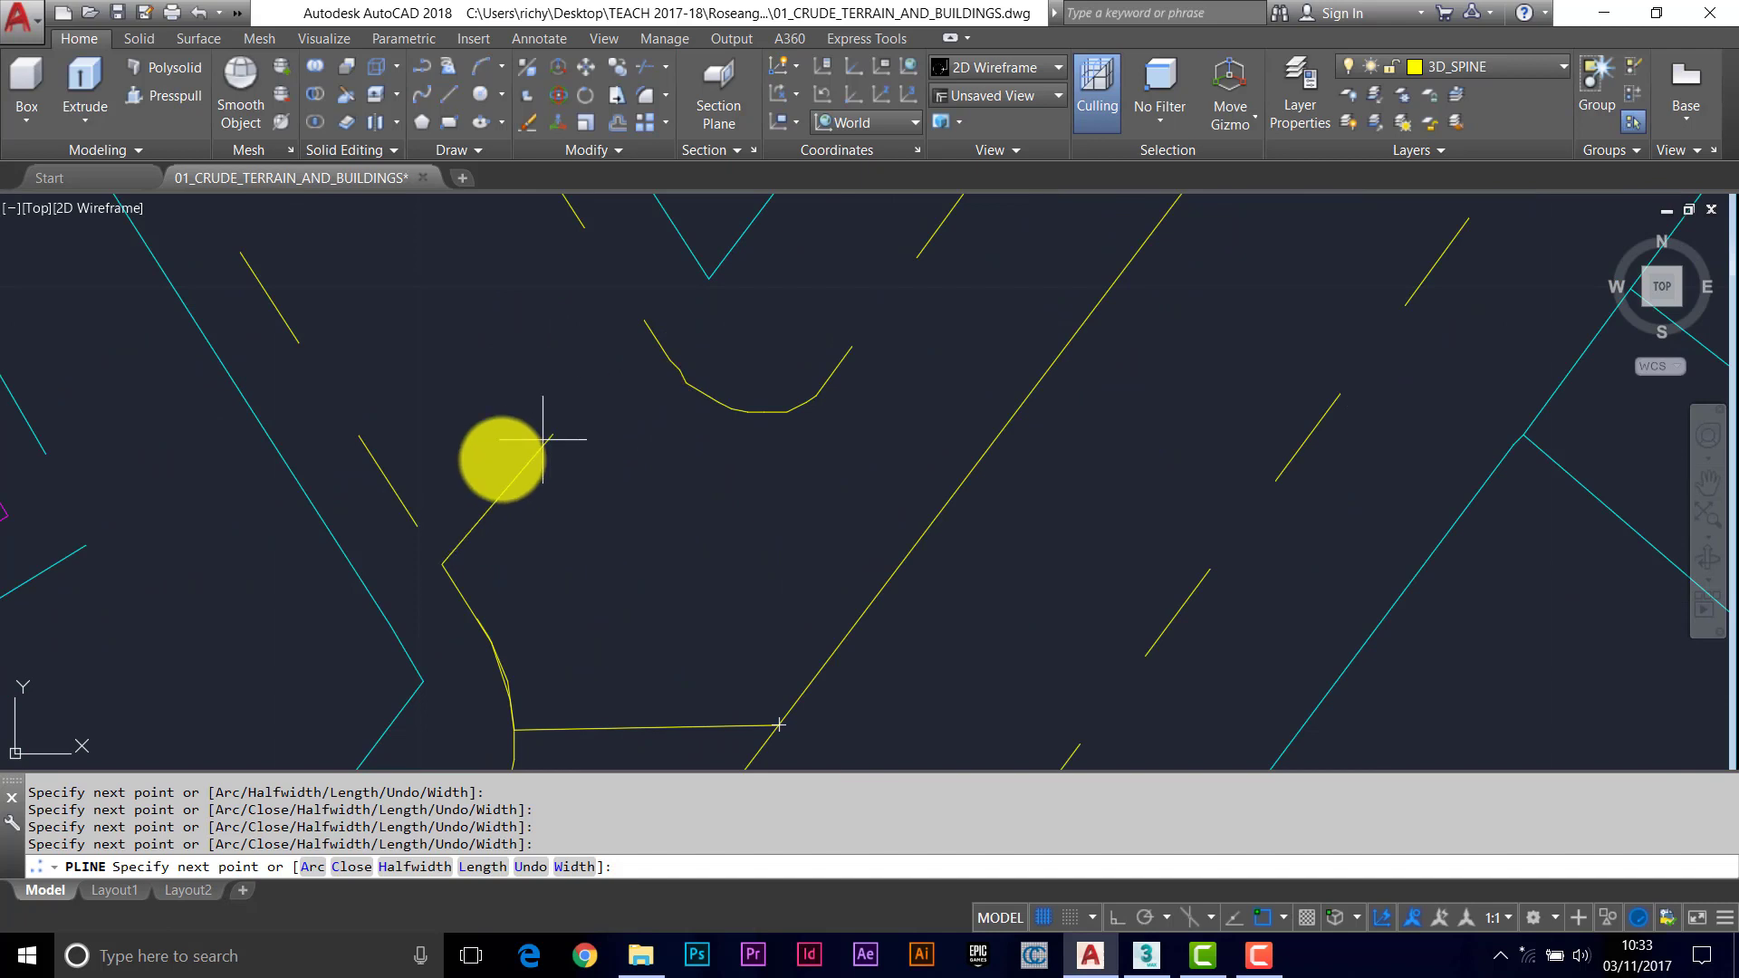
pyautogui.click(402, 500)
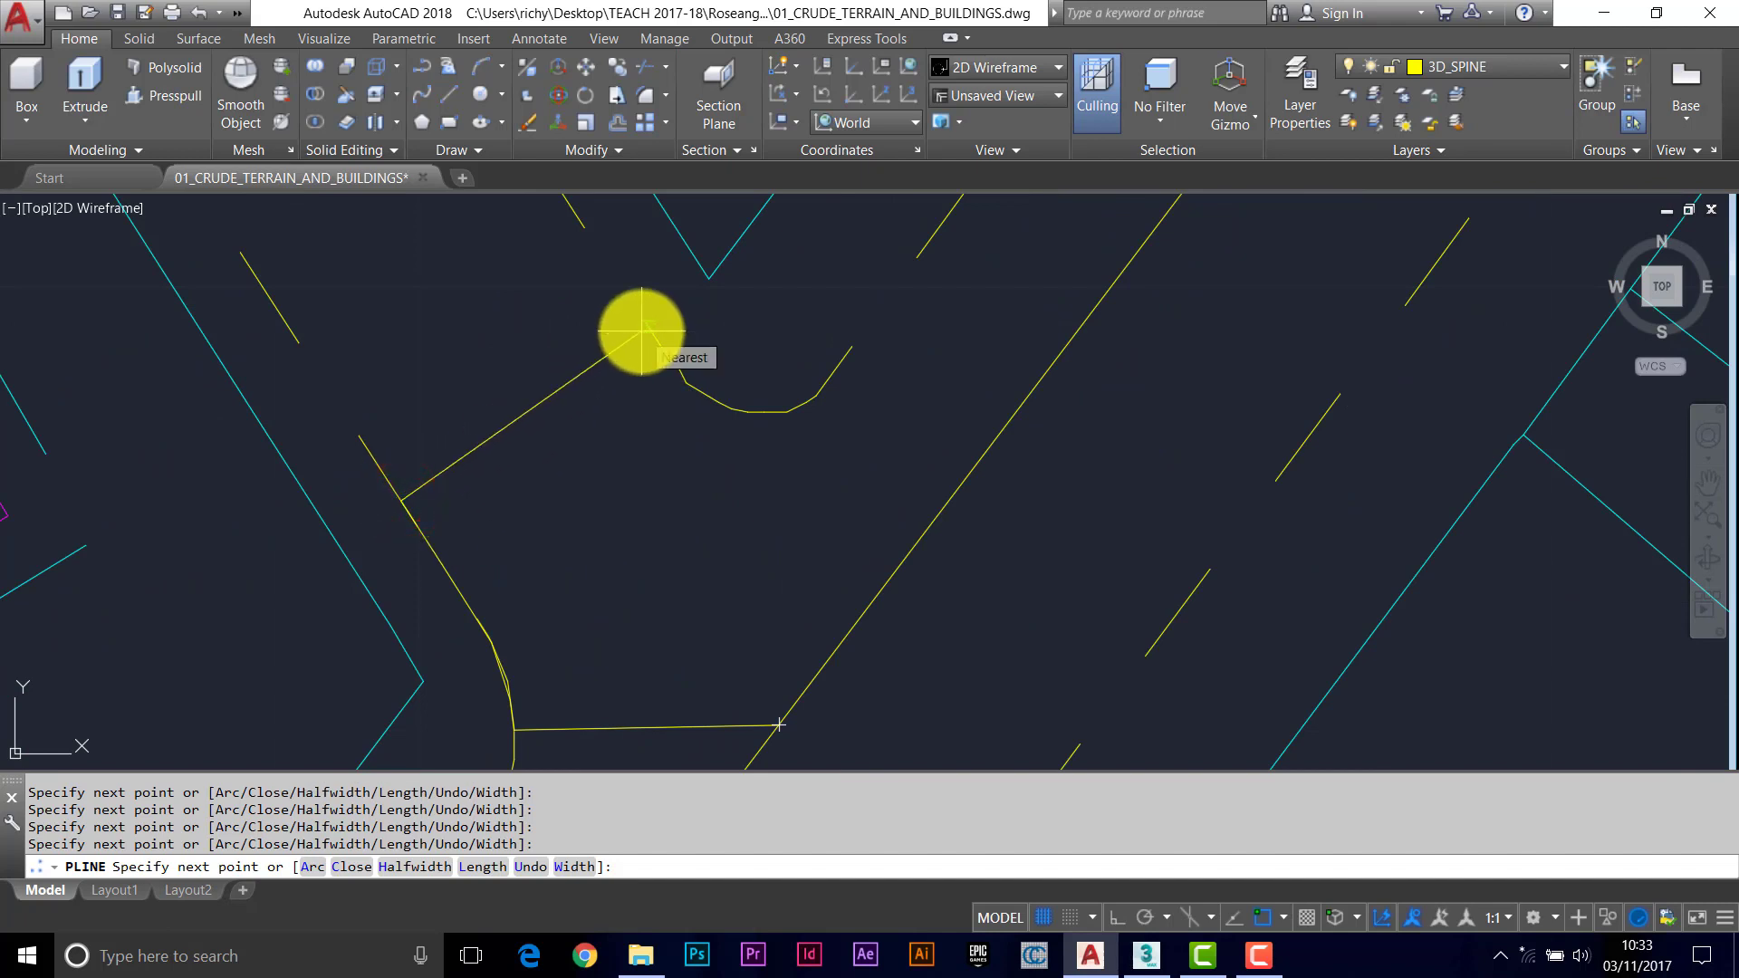
# Continue the polyline around the rounded kerb corner and onto the next kerb stretch.
pyautogui.click(645, 329)
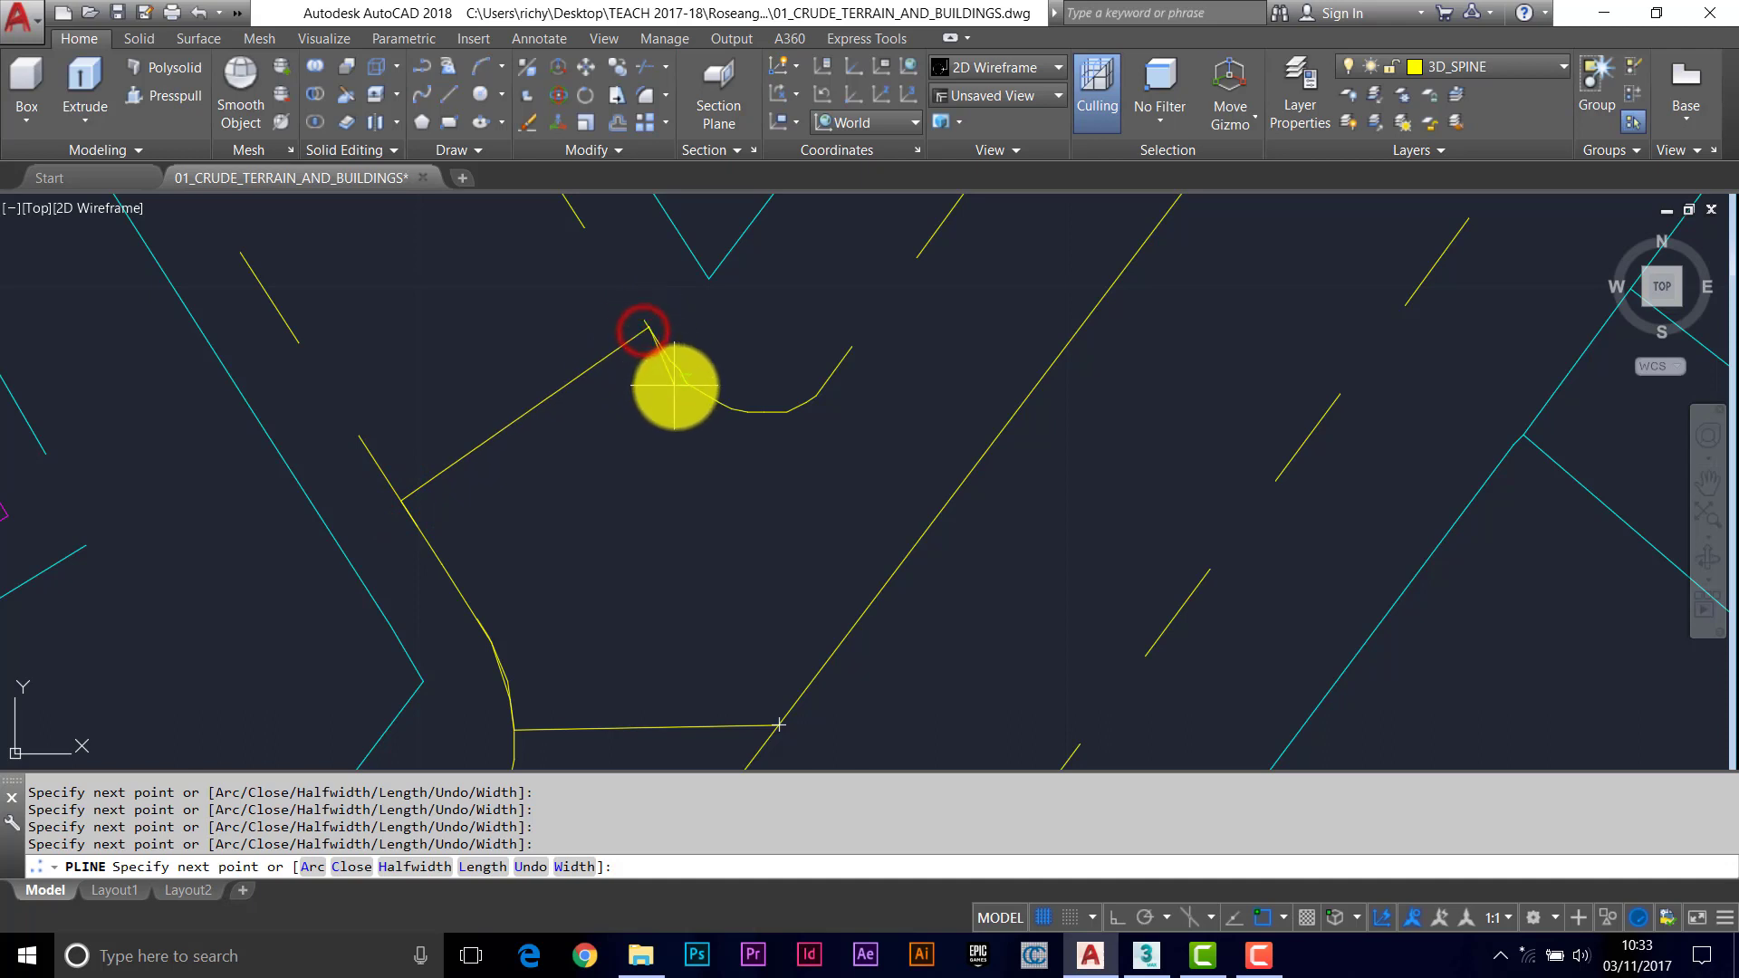
pyautogui.click(685, 384)
pyautogui.click(730, 409)
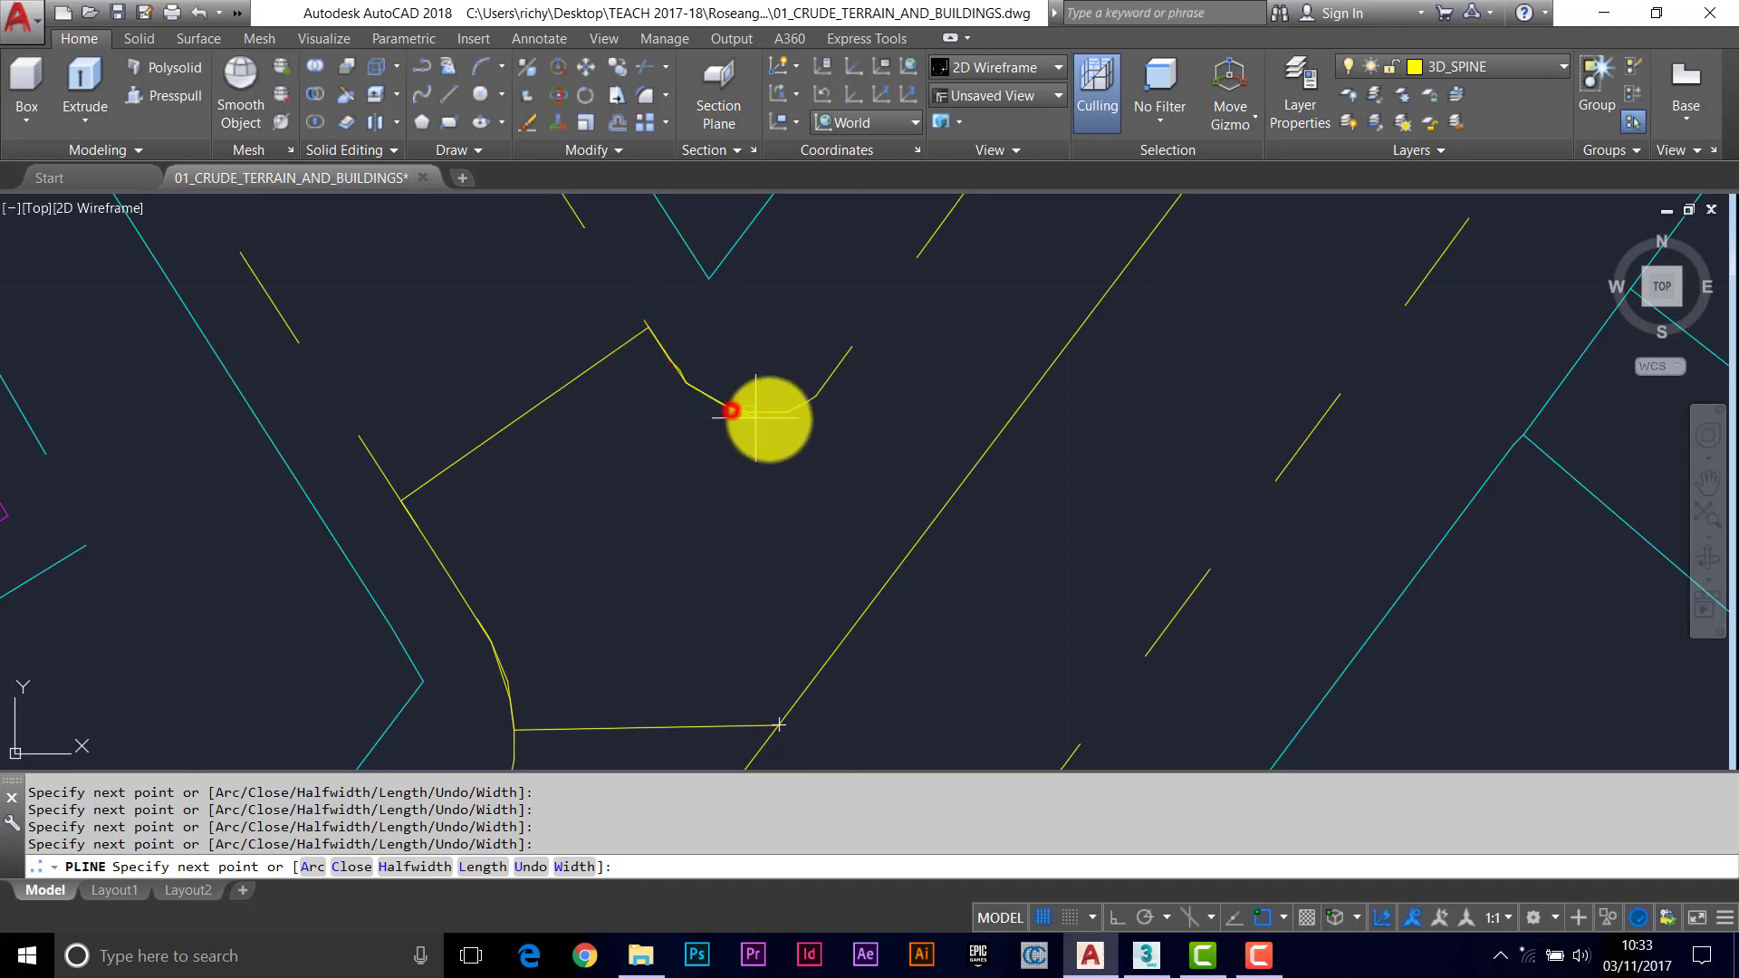
pyautogui.click(783, 411)
pyautogui.click(833, 388)
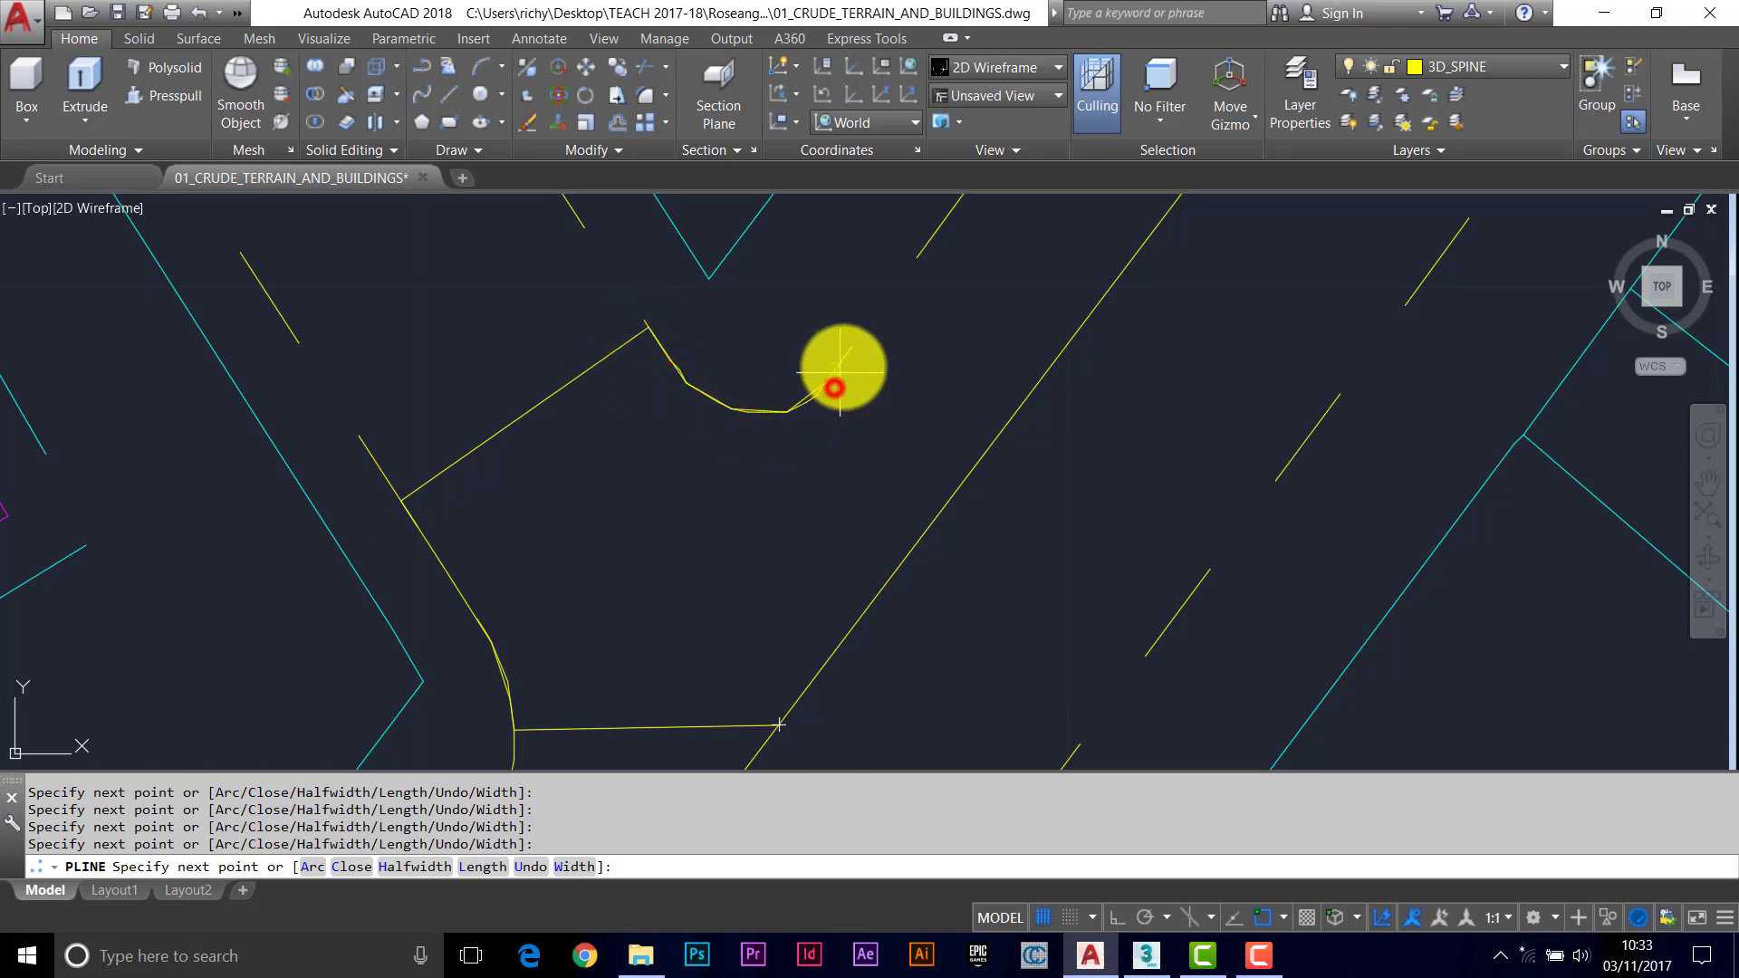
pyautogui.click(845, 362)
pyautogui.moveTo(1138, 598); pyautogui.dragTo(1013, 458, button='middle')
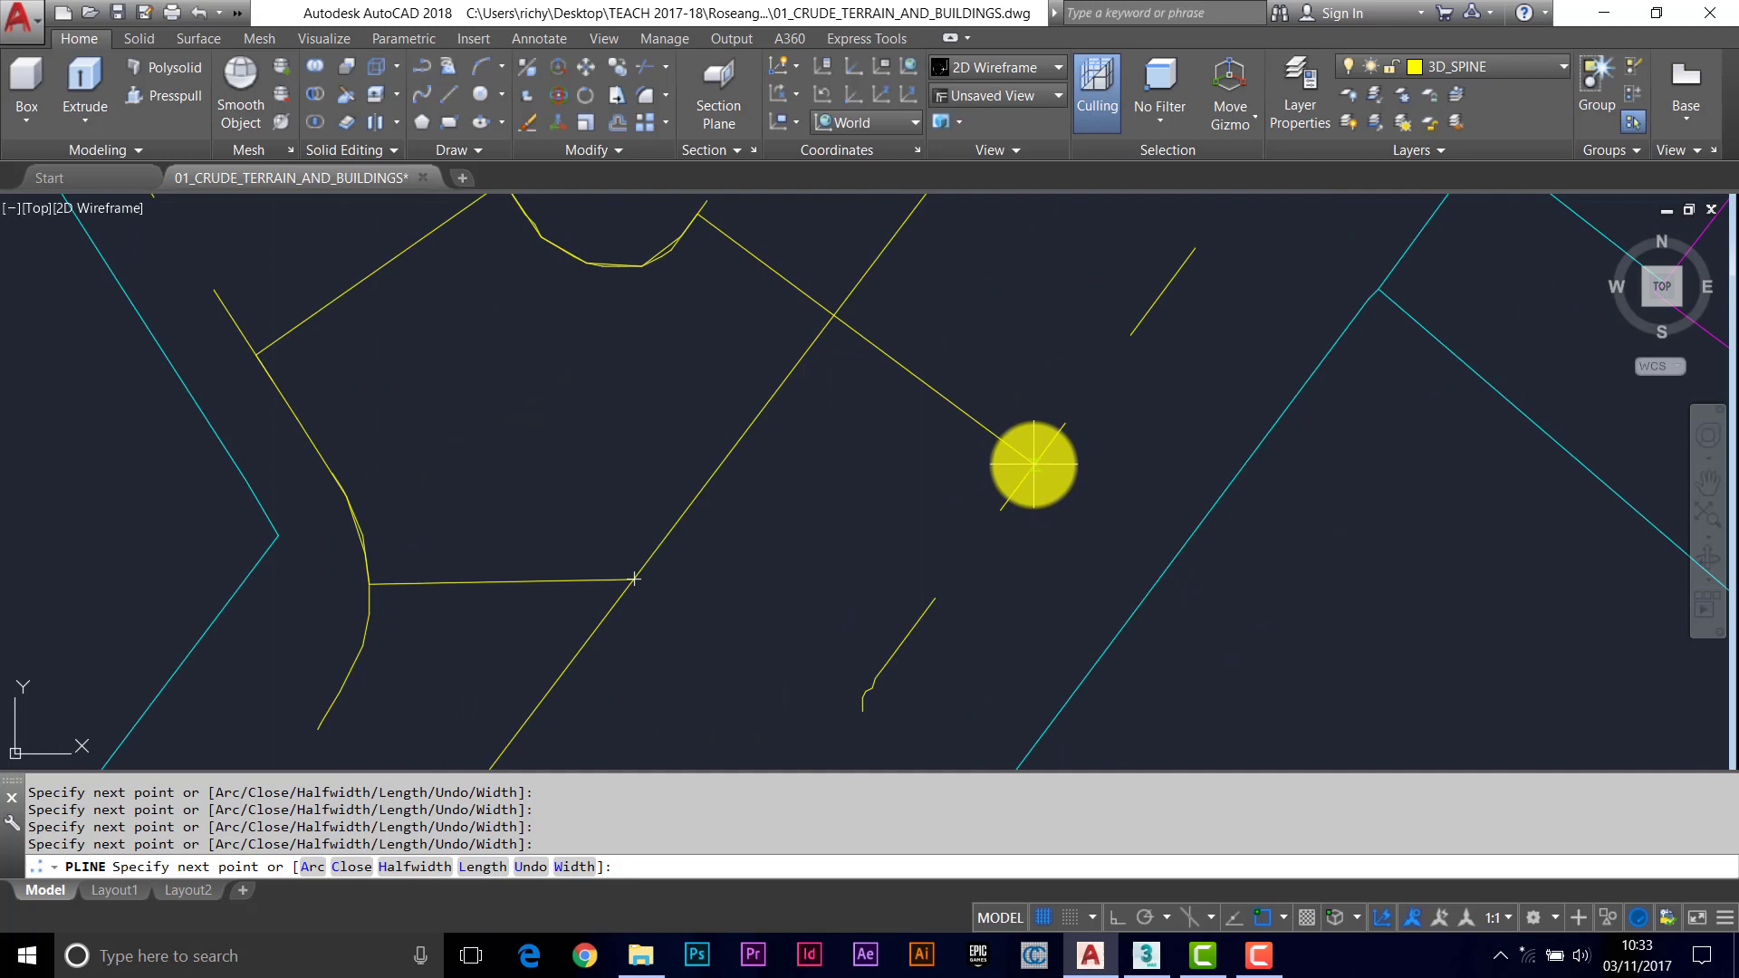
pyautogui.click(1033, 465)
pyautogui.scroll(3, 978, 451)
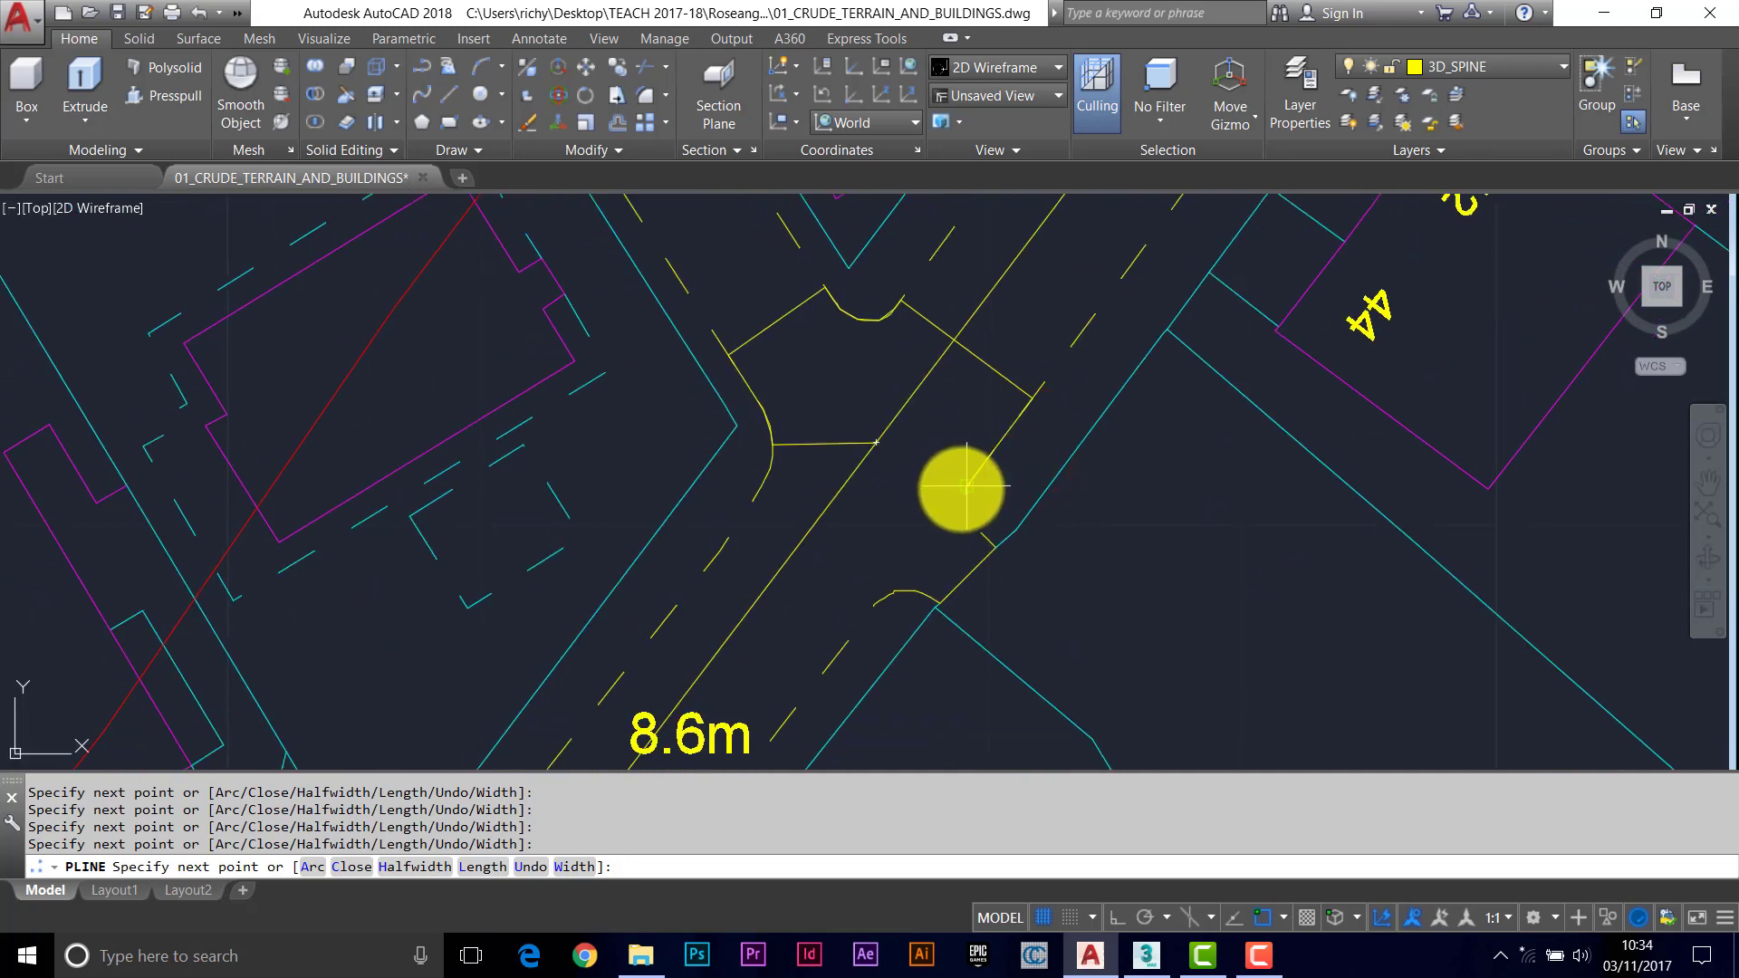
# Trace the polyline from the kerb's end through the small jog down to the kerb line junction.
pyautogui.scroll(-3, 980, 482)
pyautogui.click(1005, 450)
pyautogui.scroll(3, 1005, 450)
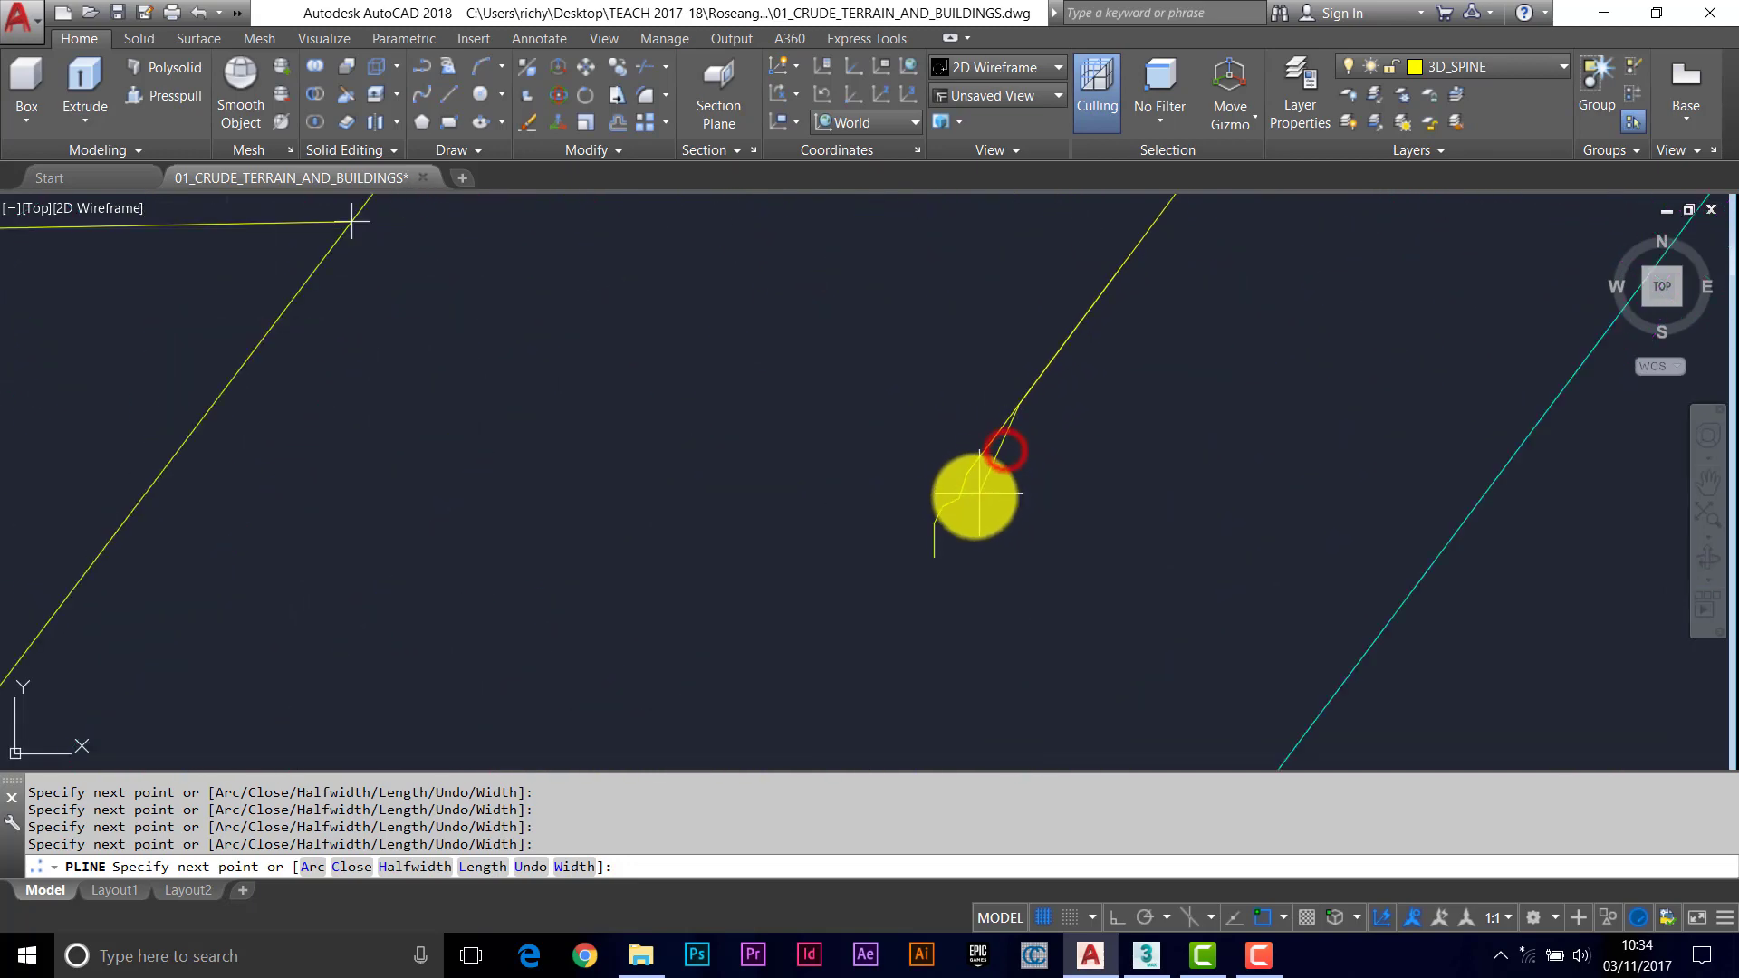
pyautogui.click(946, 508)
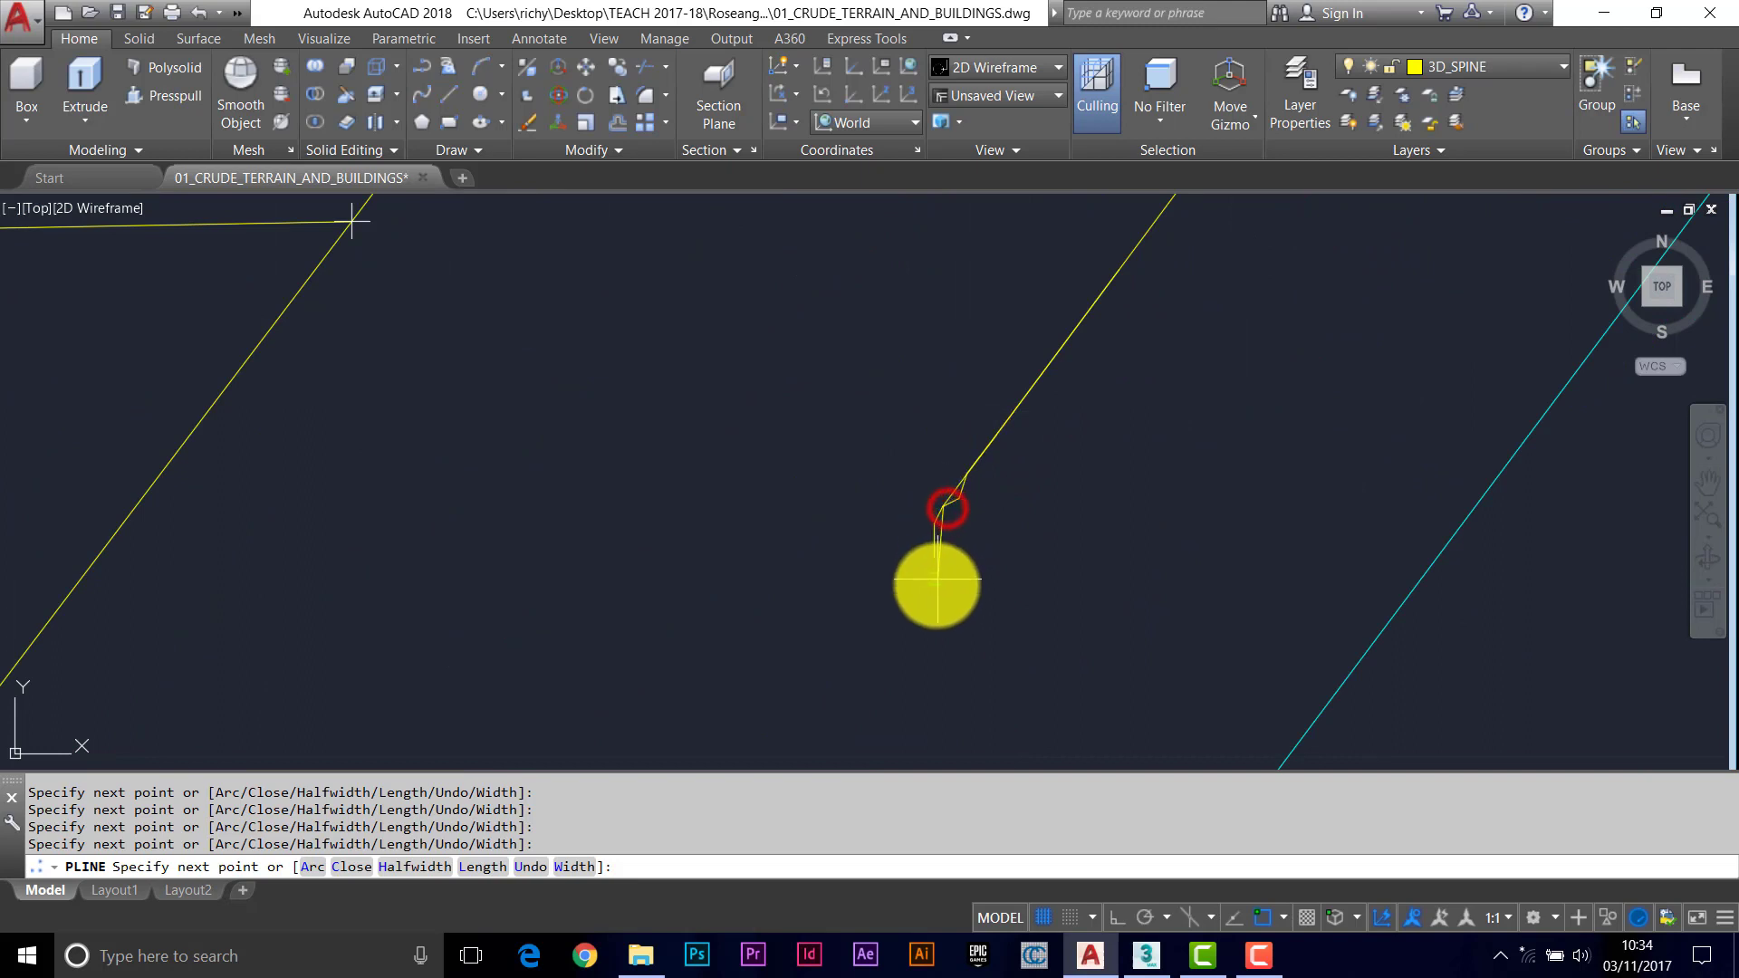
pyautogui.click(934, 590)
pyautogui.moveTo(979, 613); pyautogui.dragTo(910, 512, button='middle')
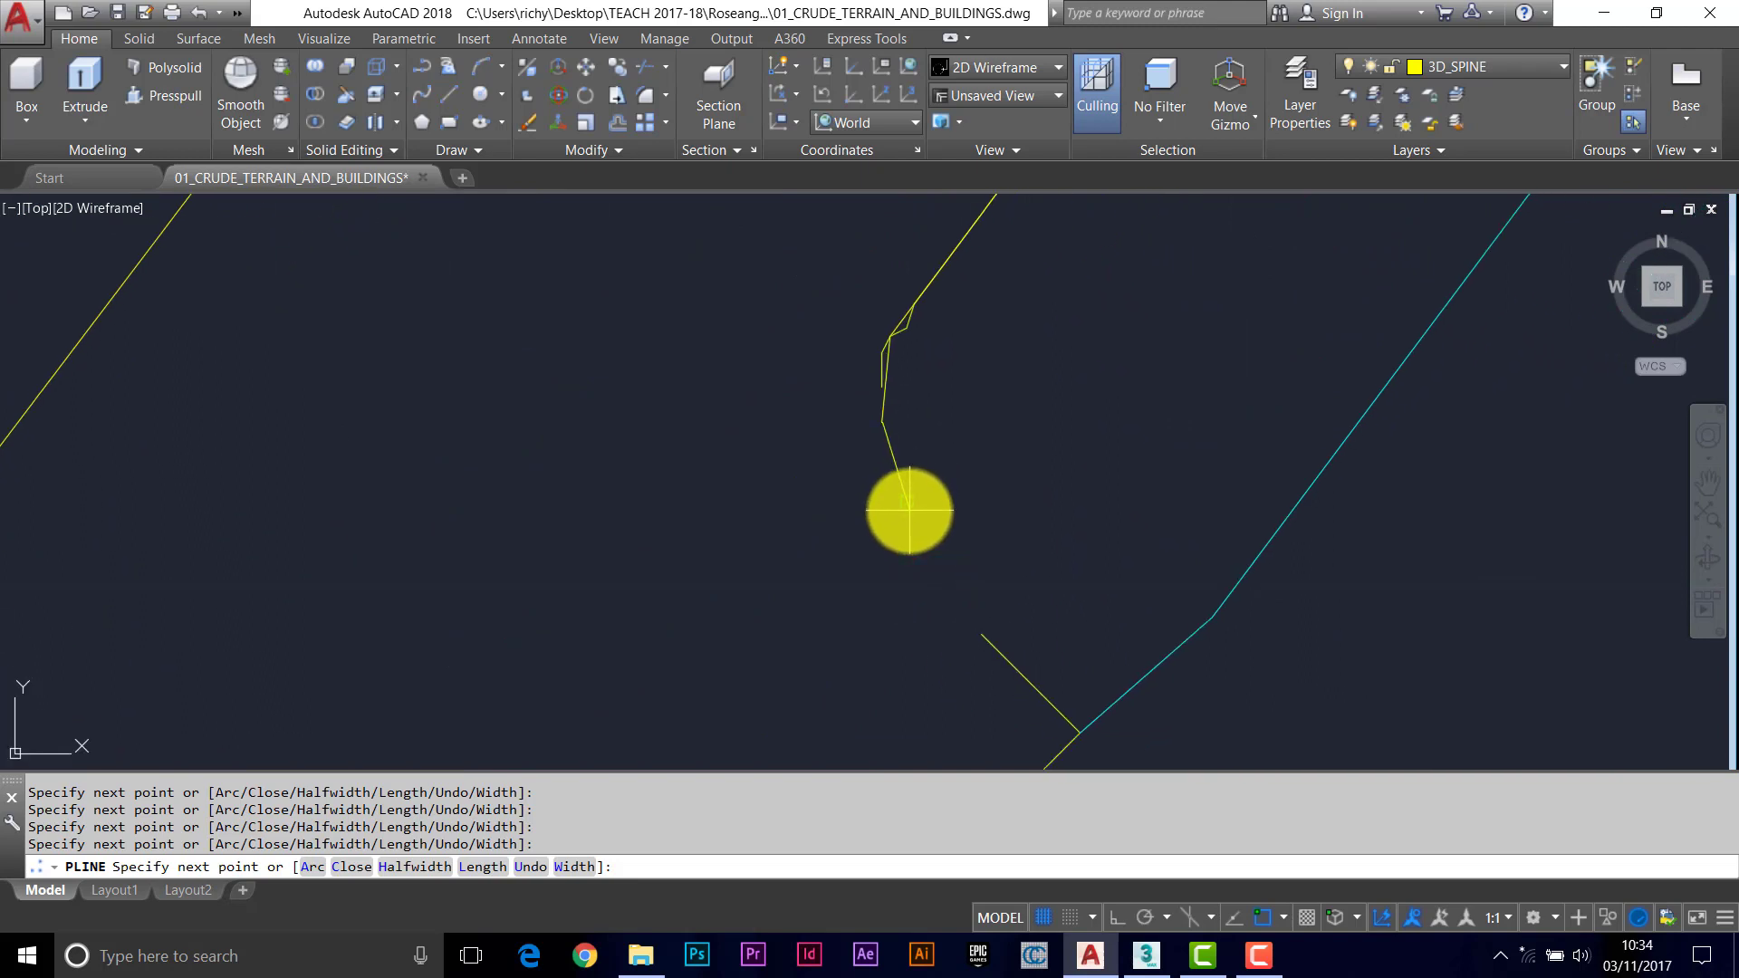
pyautogui.click(908, 508)
pyautogui.click(946, 590)
pyautogui.moveTo(1036, 694); pyautogui.dragTo(1008, 609, button='middle')
pyautogui.click(996, 595)
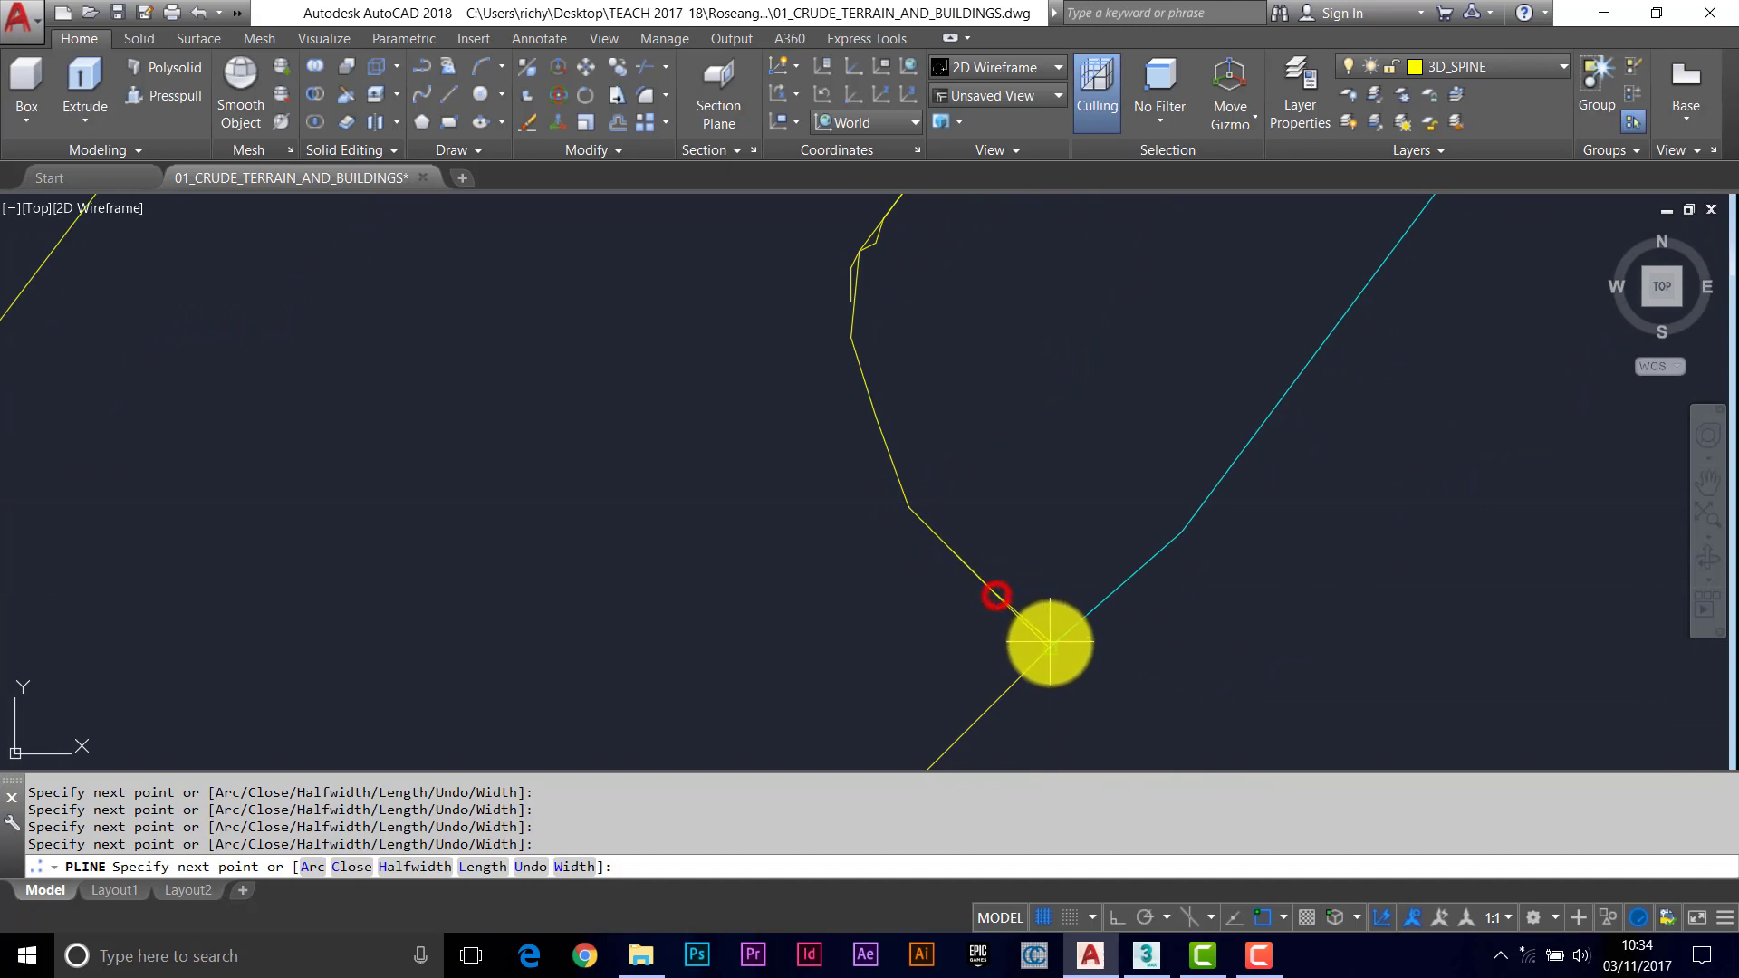
pyautogui.click(1048, 644)
# Continue the polyline around the lower rounded kerb curve to its end.
pyautogui.scroll(-4, 997, 558)
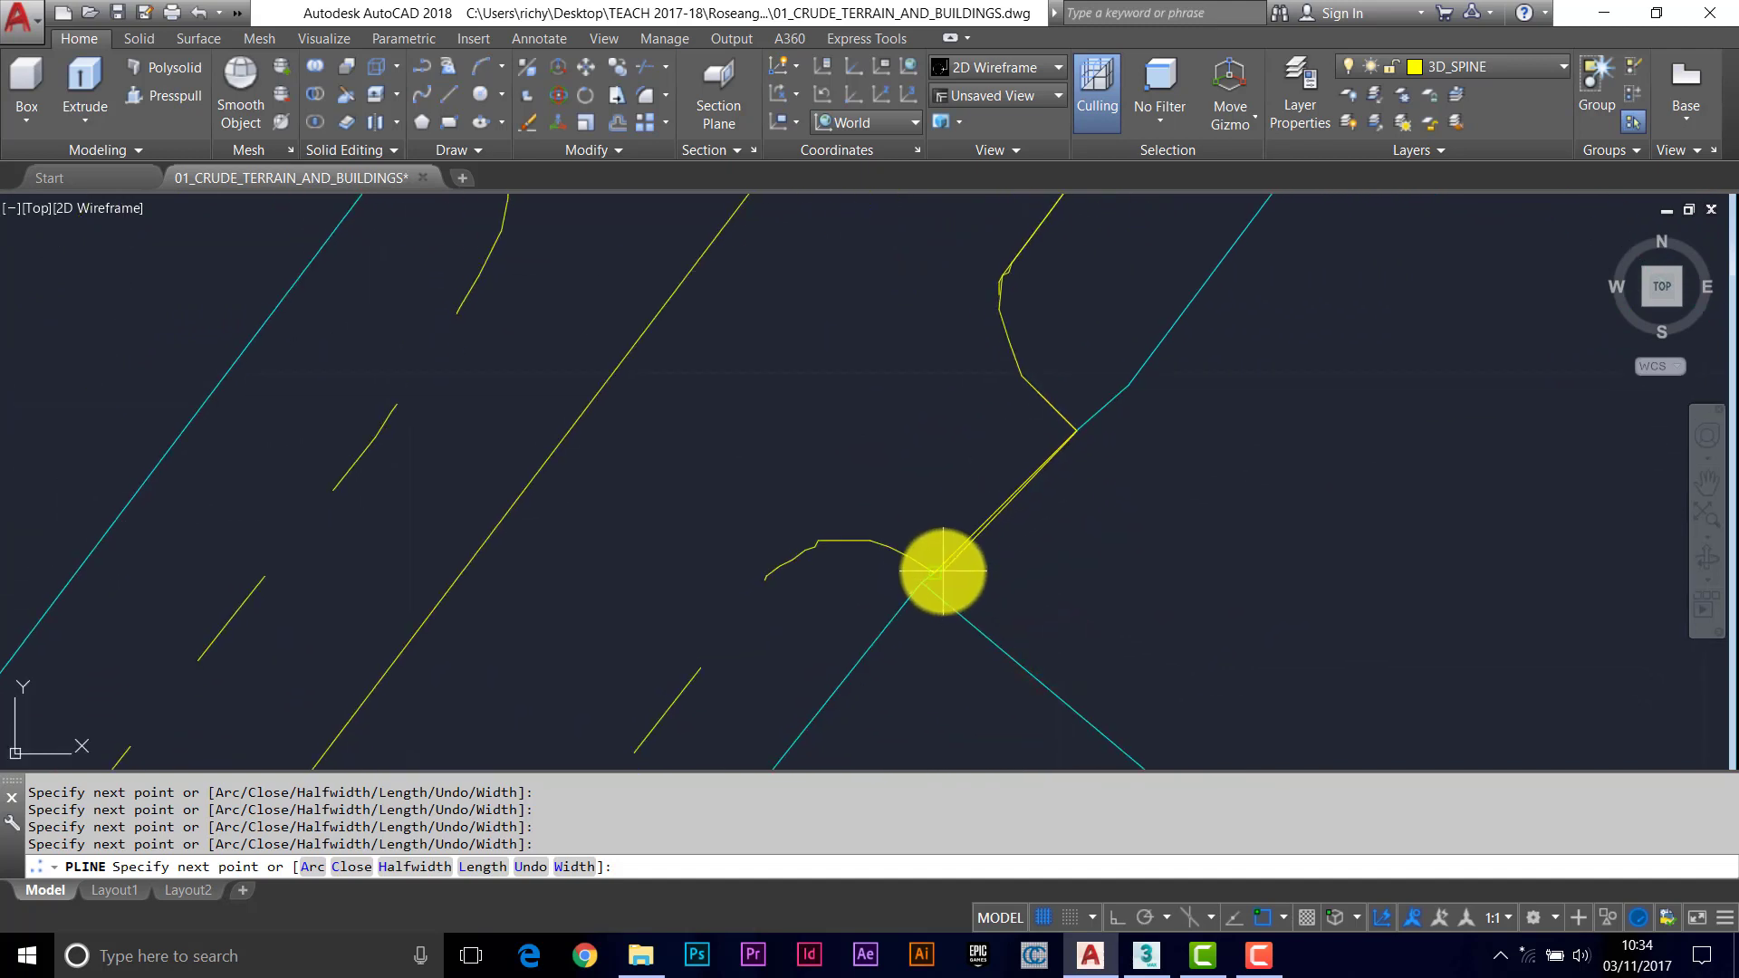
pyautogui.click(943, 570)
pyautogui.scroll(4, 943, 571)
pyautogui.click(890, 548)
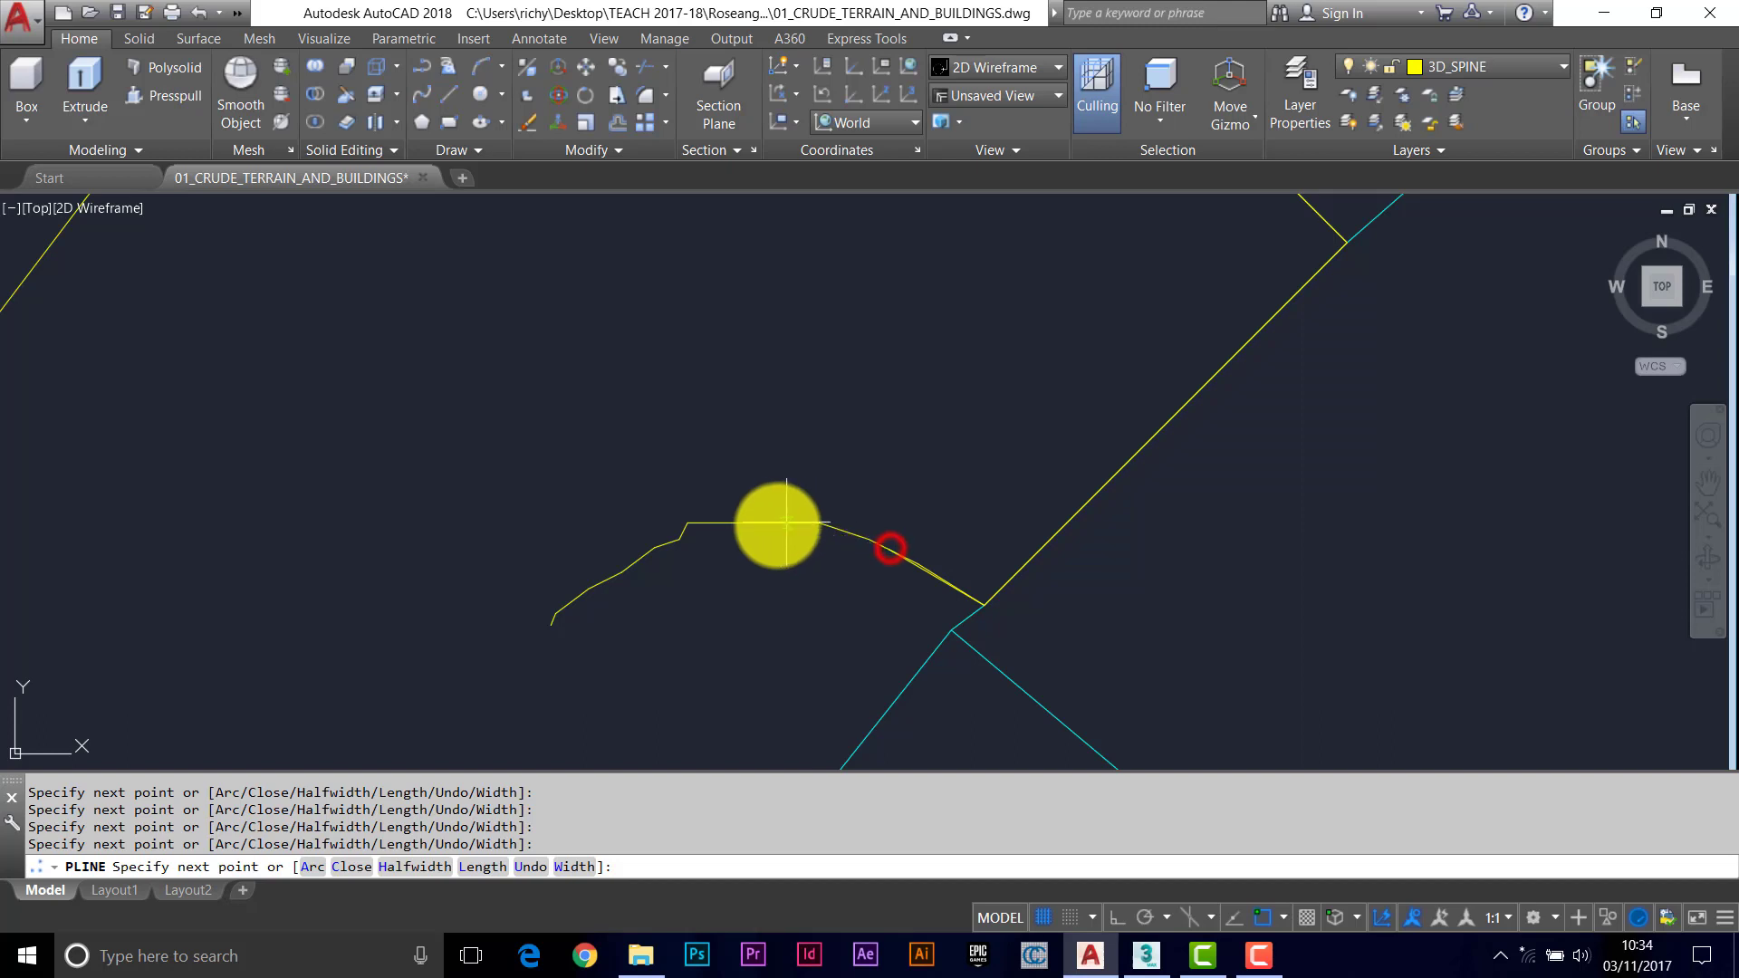
pyautogui.click(779, 523)
pyautogui.click(680, 523)
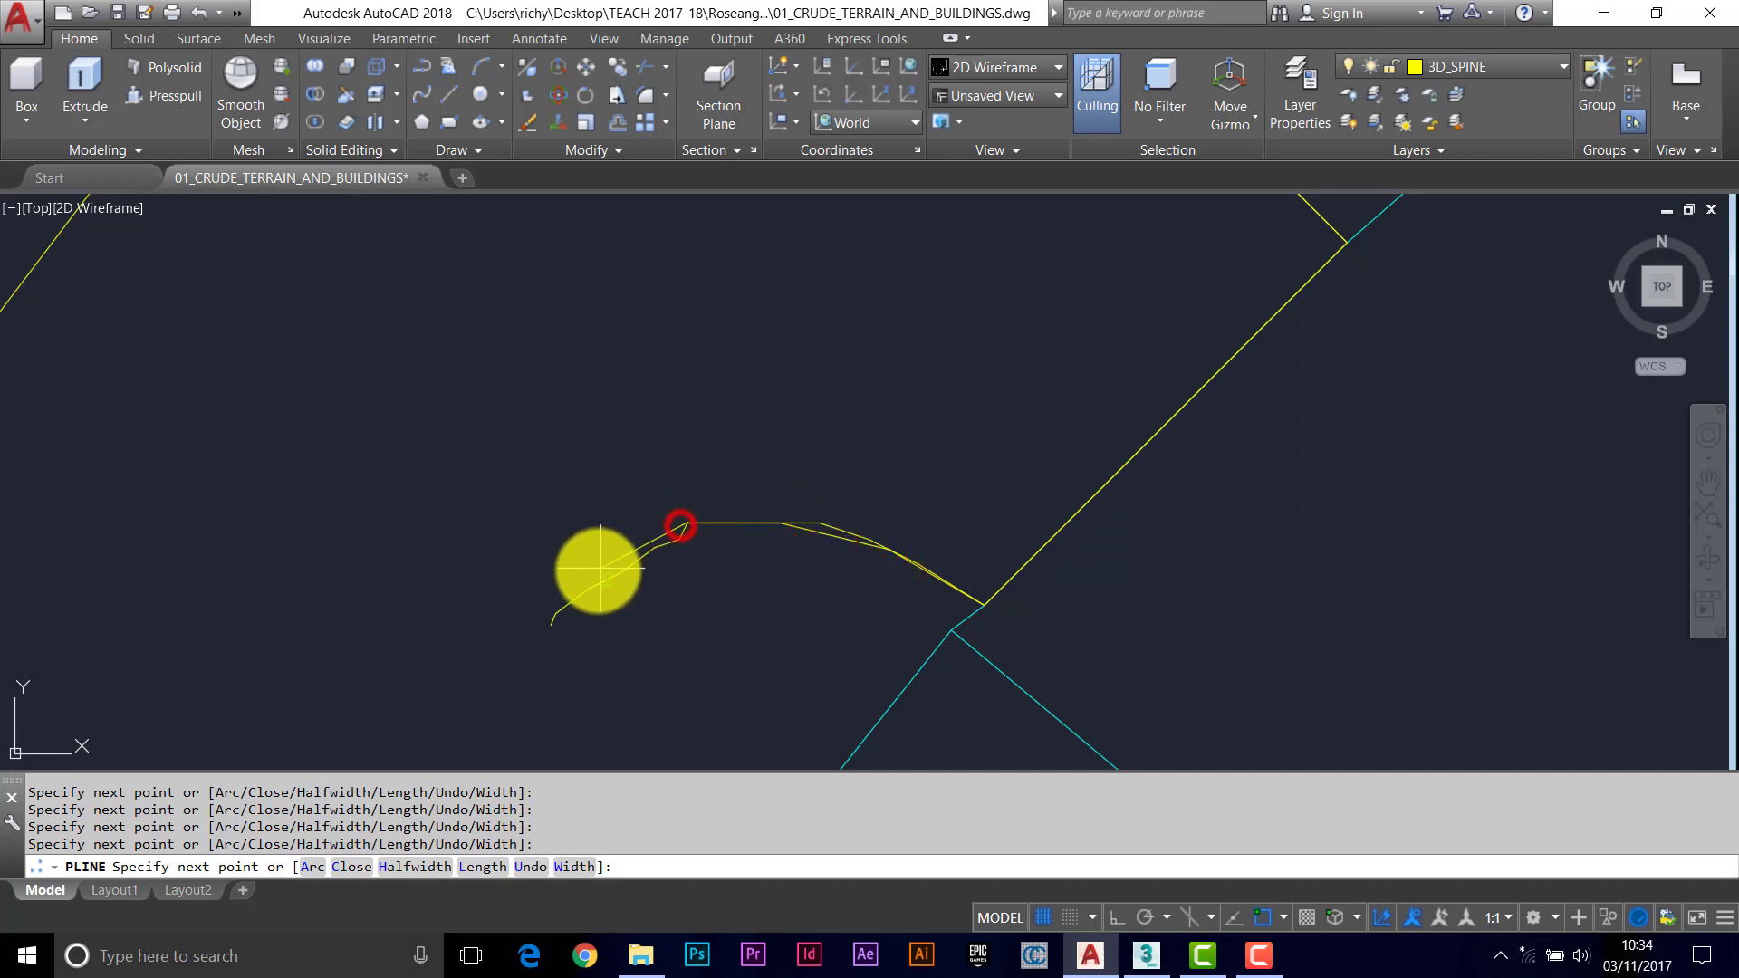
pyautogui.scroll(2, 584, 575)
pyautogui.click(586, 577)
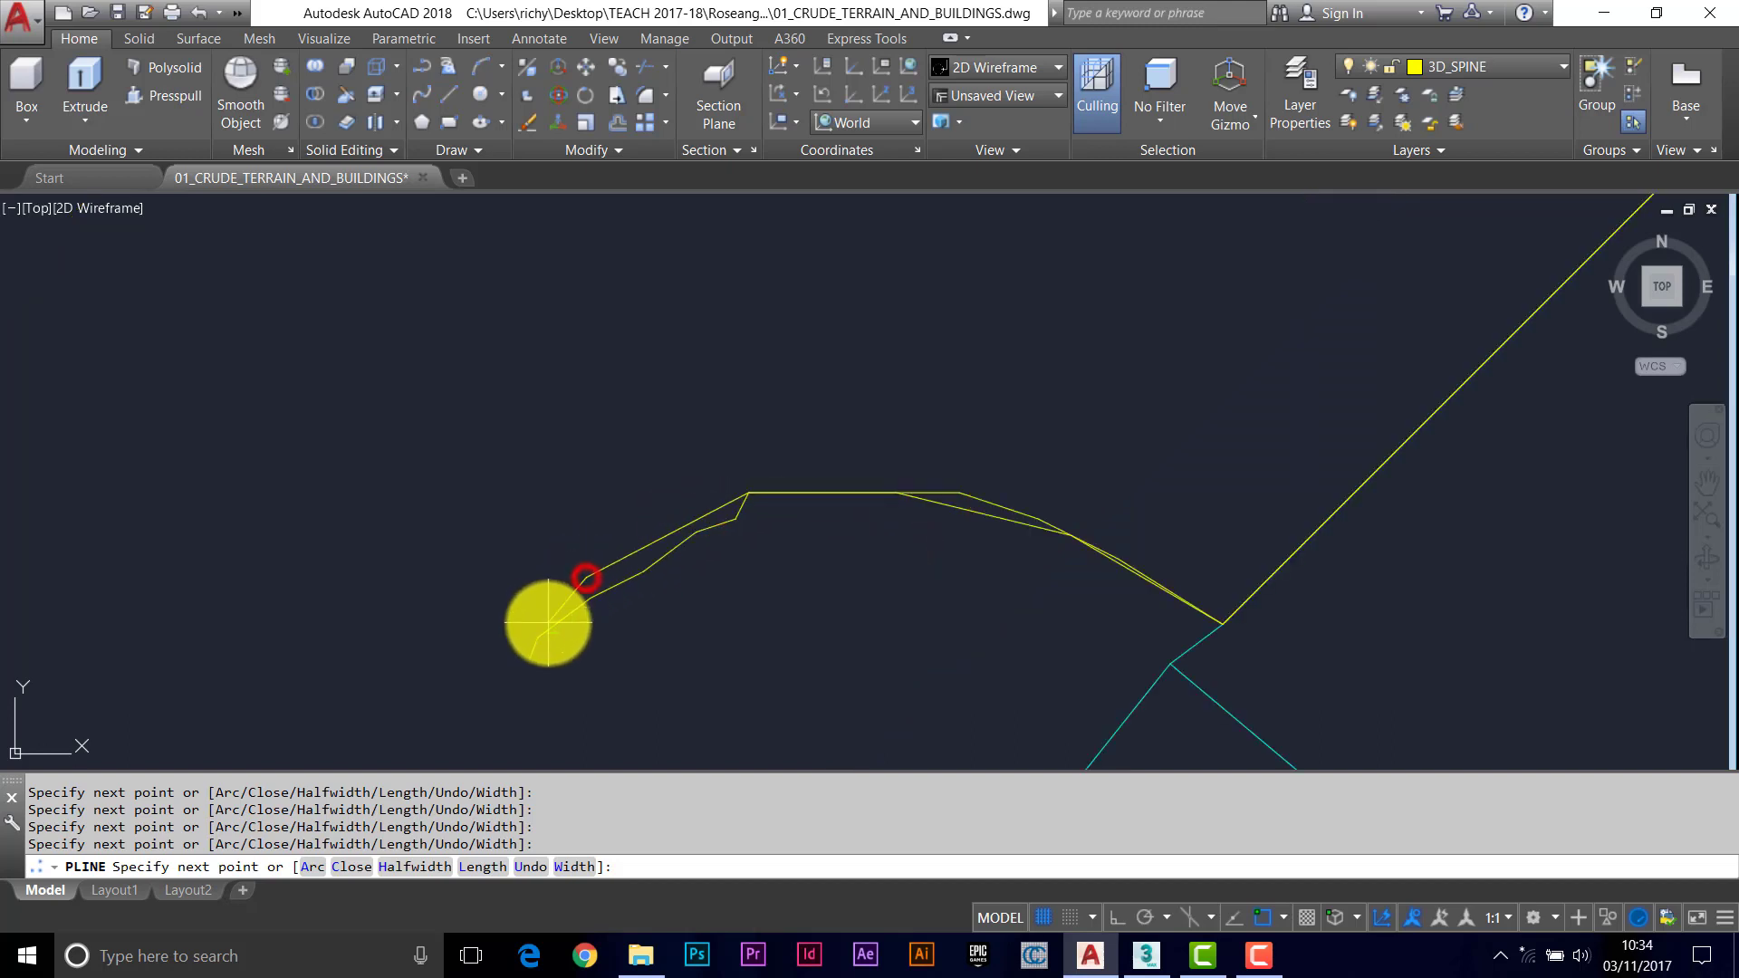
pyautogui.scroll(-2, 544, 622)
pyautogui.moveTo(543, 621); pyautogui.dragTo(613, 434, button='middle')
pyautogui.click(591, 477)
# Undo the two misplaced vertices with U and re-place the vertex on the curved kerb.
pyautogui.scroll(2, 544, 478)
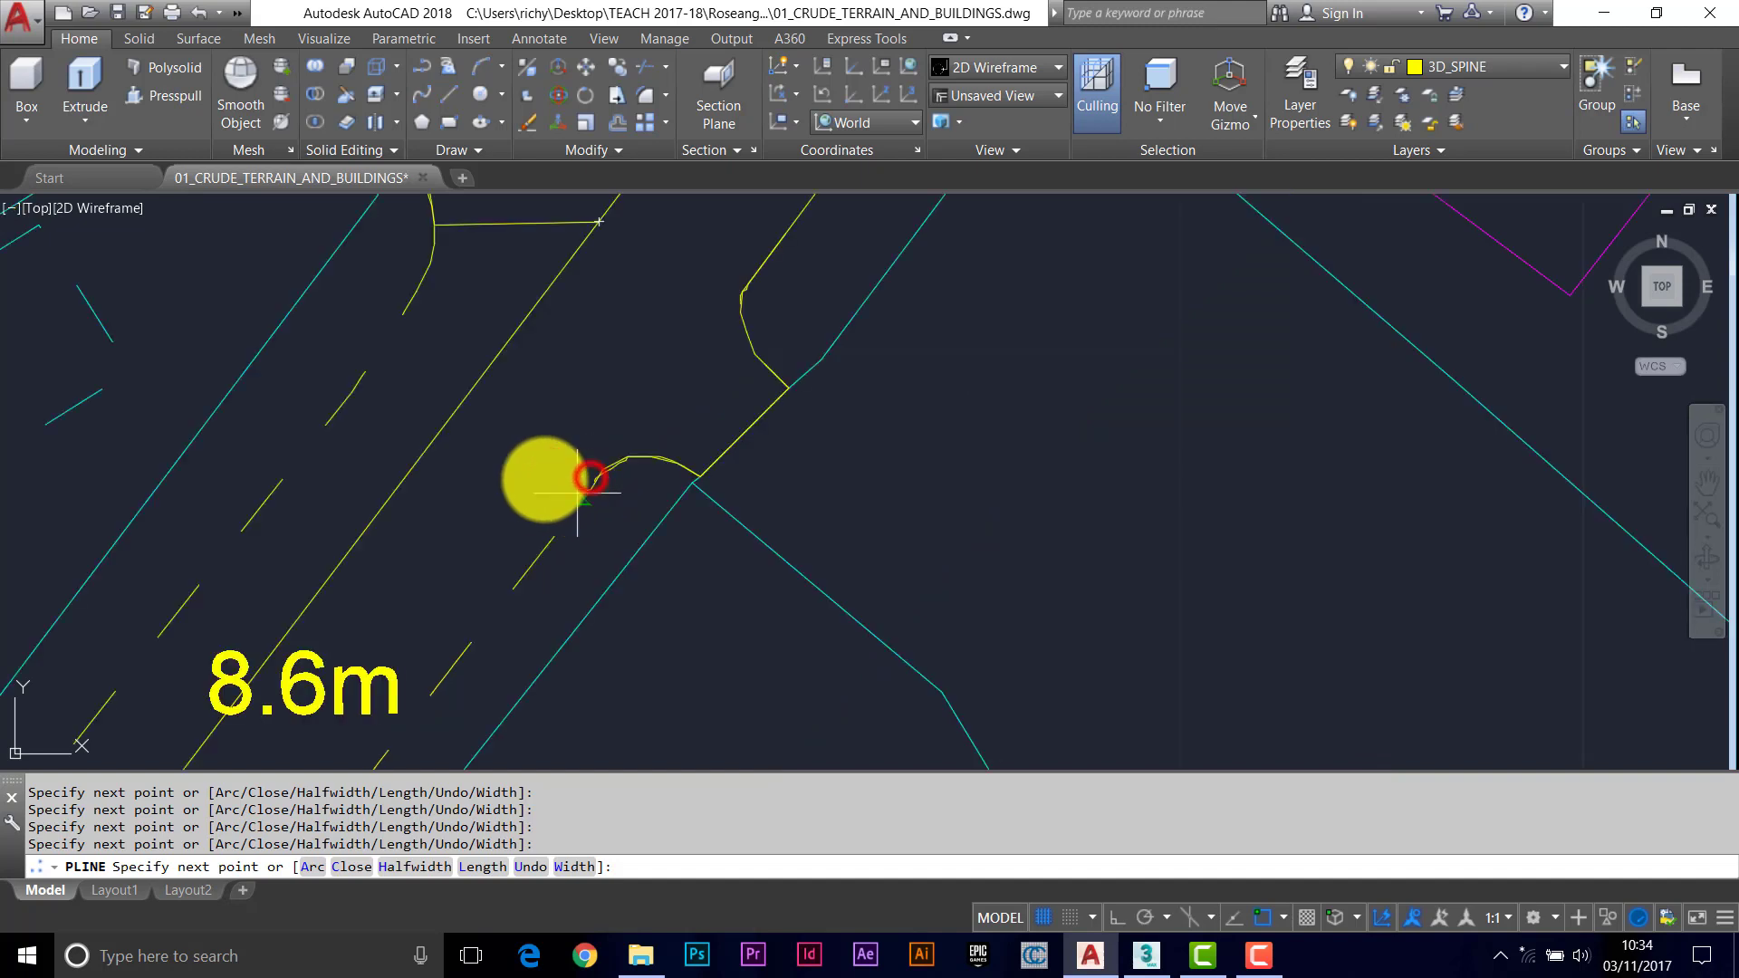
pyautogui.scroll(-3, 570, 516)
pyautogui.scroll(2, 585, 503)
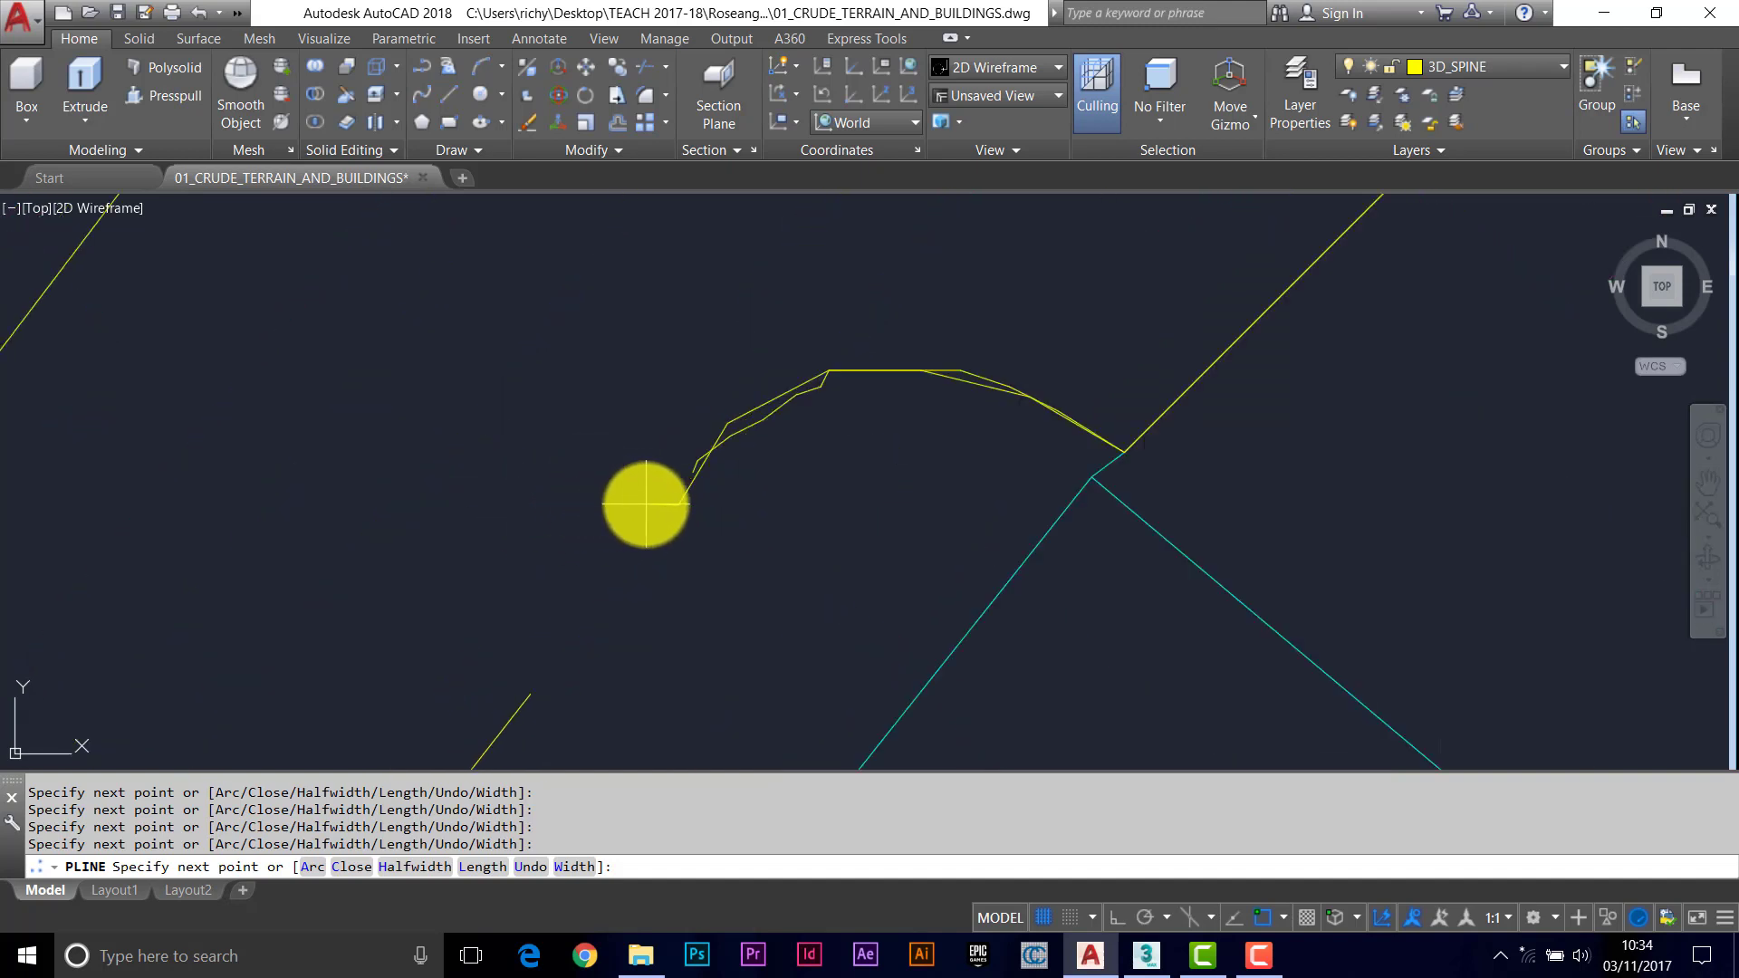
pyautogui.write('U')
pyautogui.press('Return')
pyautogui.write('U')
pyautogui.press('Return')
pyautogui.scroll(2, 757, 408)
pyautogui.click(749, 413)
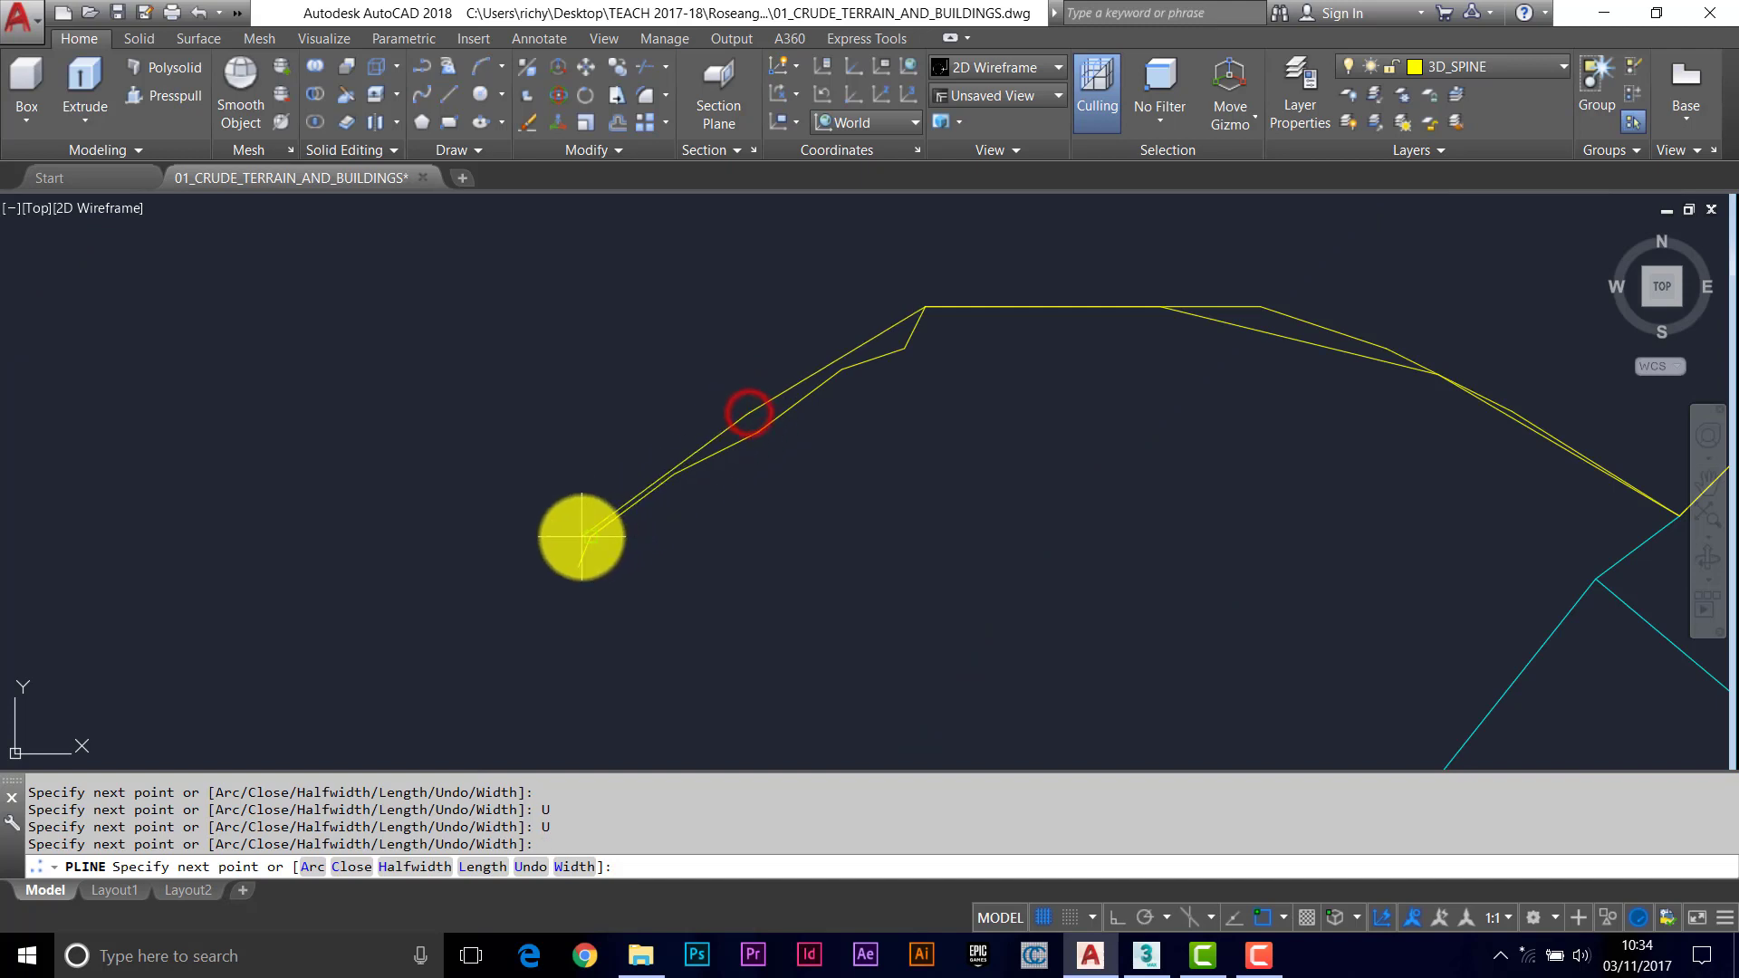
# Trace up the left kerb edge to the starting point, end the polyline and select it.
pyautogui.scroll(-8, 581, 537)
pyautogui.moveTo(582, 477)
pyautogui.mouseDown(button='middle')
pyautogui.moveTo(428, 378)
pyautogui.moveTo(454, 338)
pyautogui.moveTo(543, 504)
pyautogui.mouseUp(button='middle')
pyautogui.scroll(2, 554, 497)
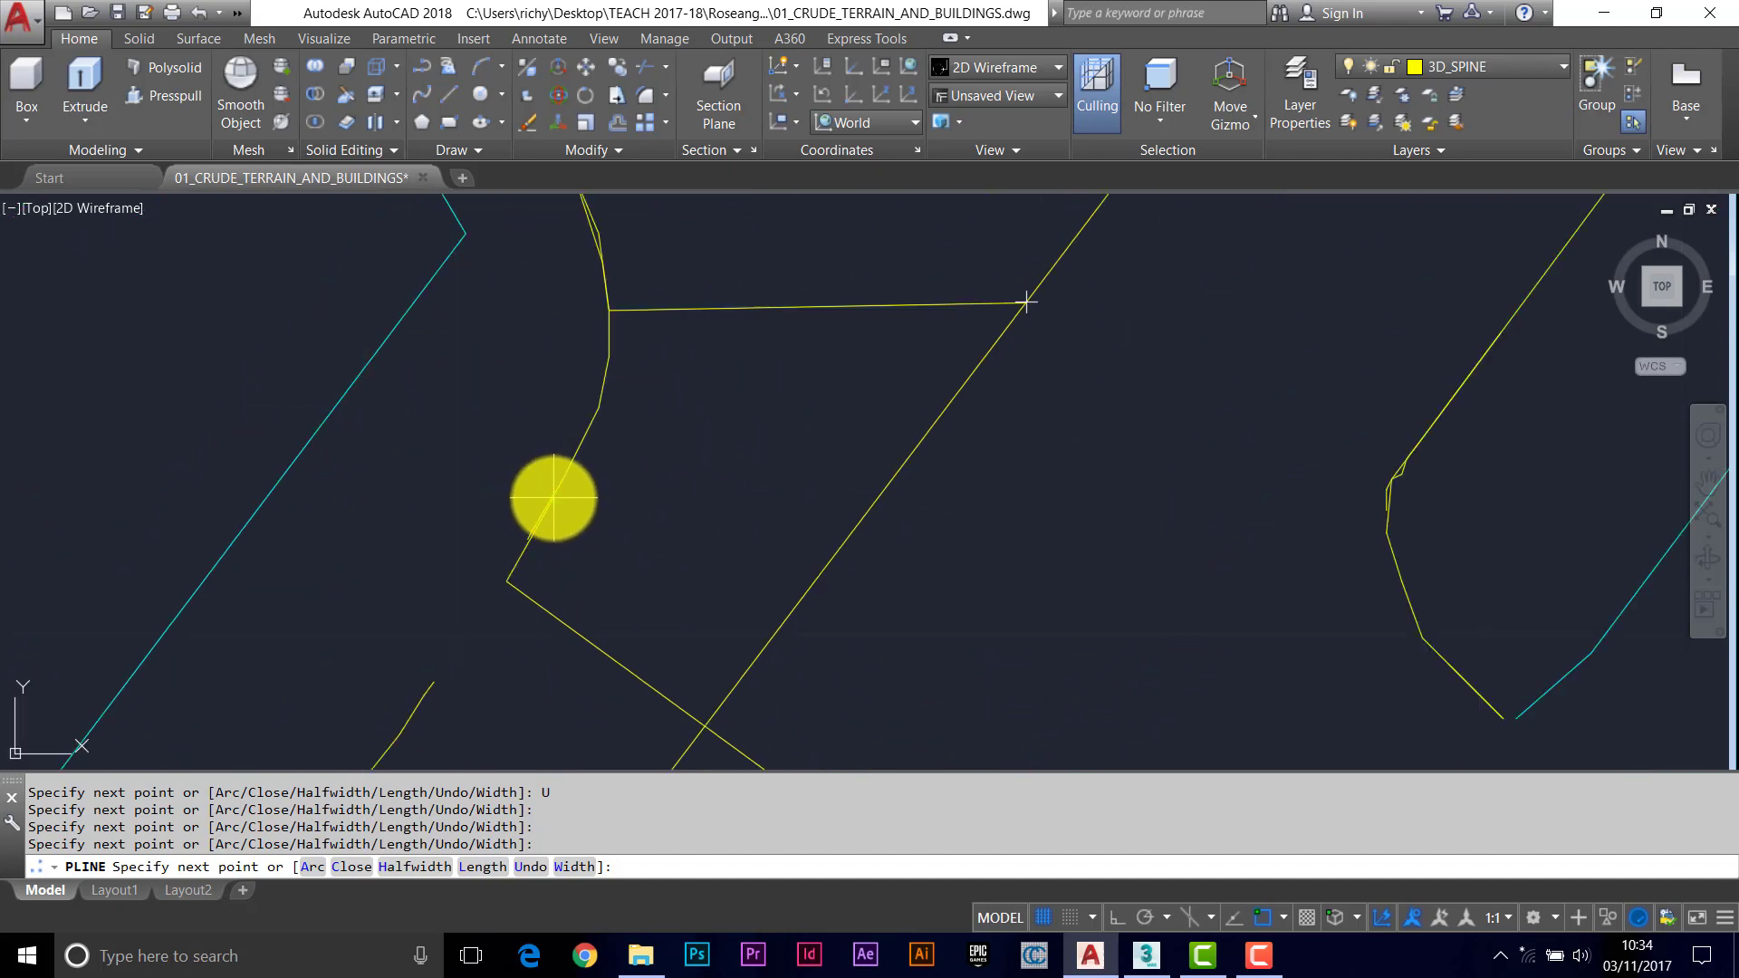
pyautogui.click(563, 484)
pyautogui.click(590, 405)
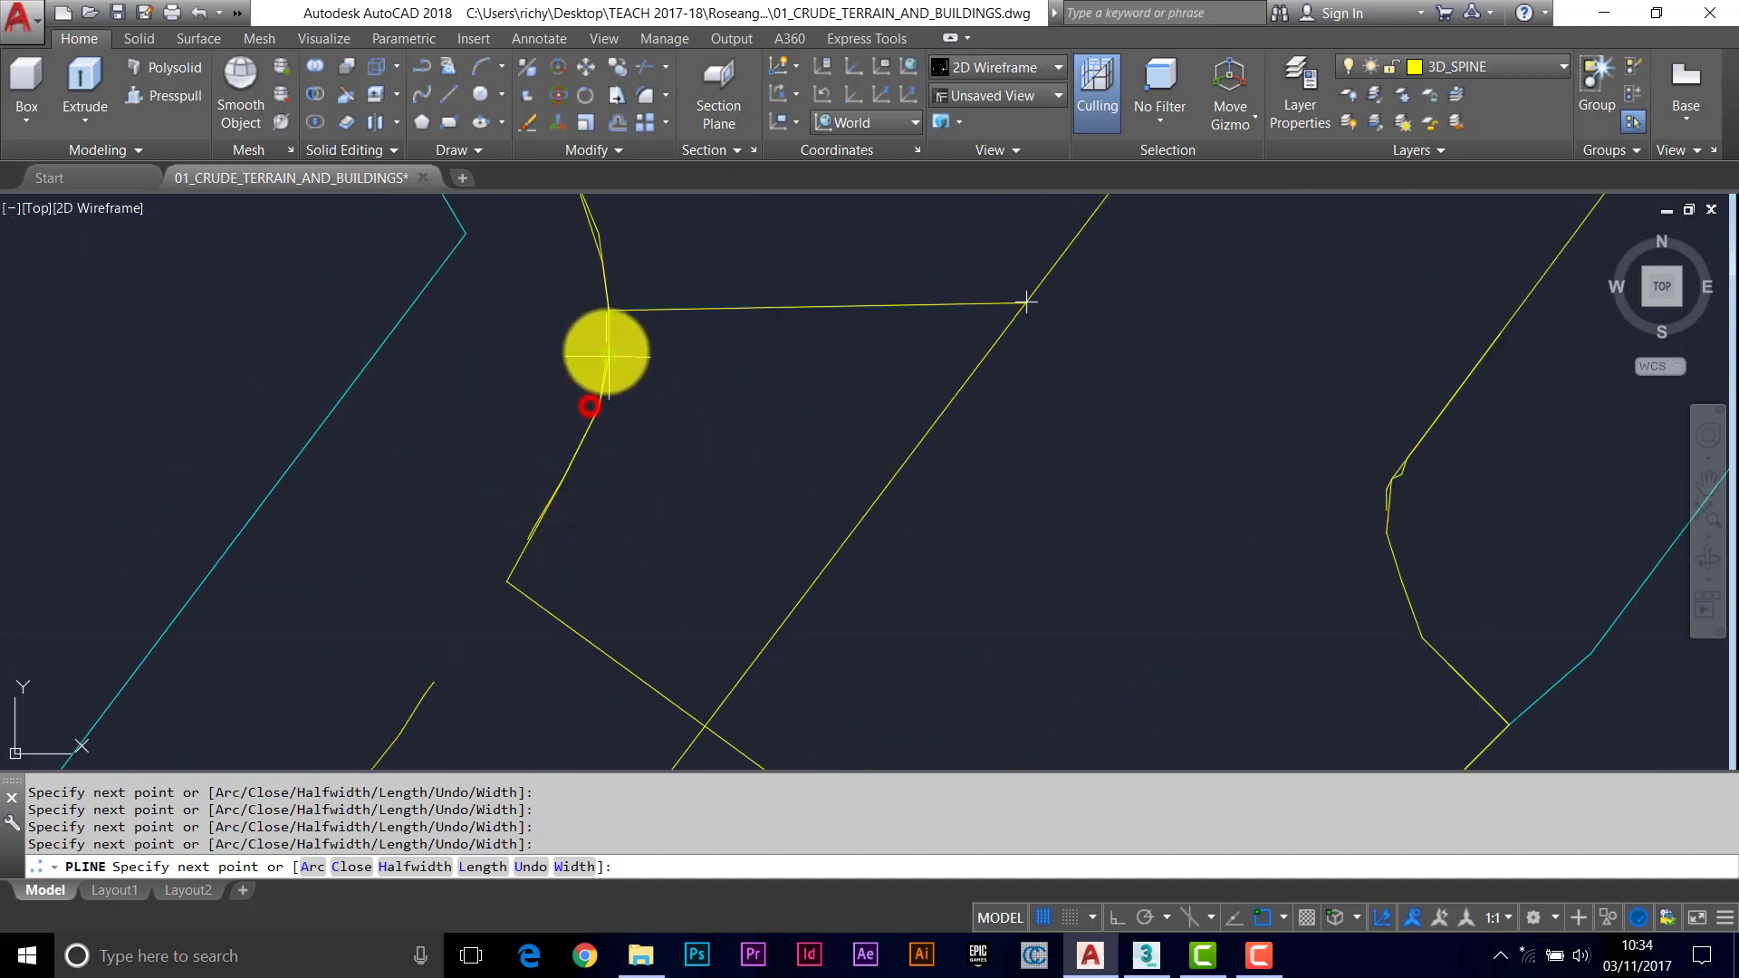
pyautogui.click(606, 350)
pyautogui.click(606, 309)
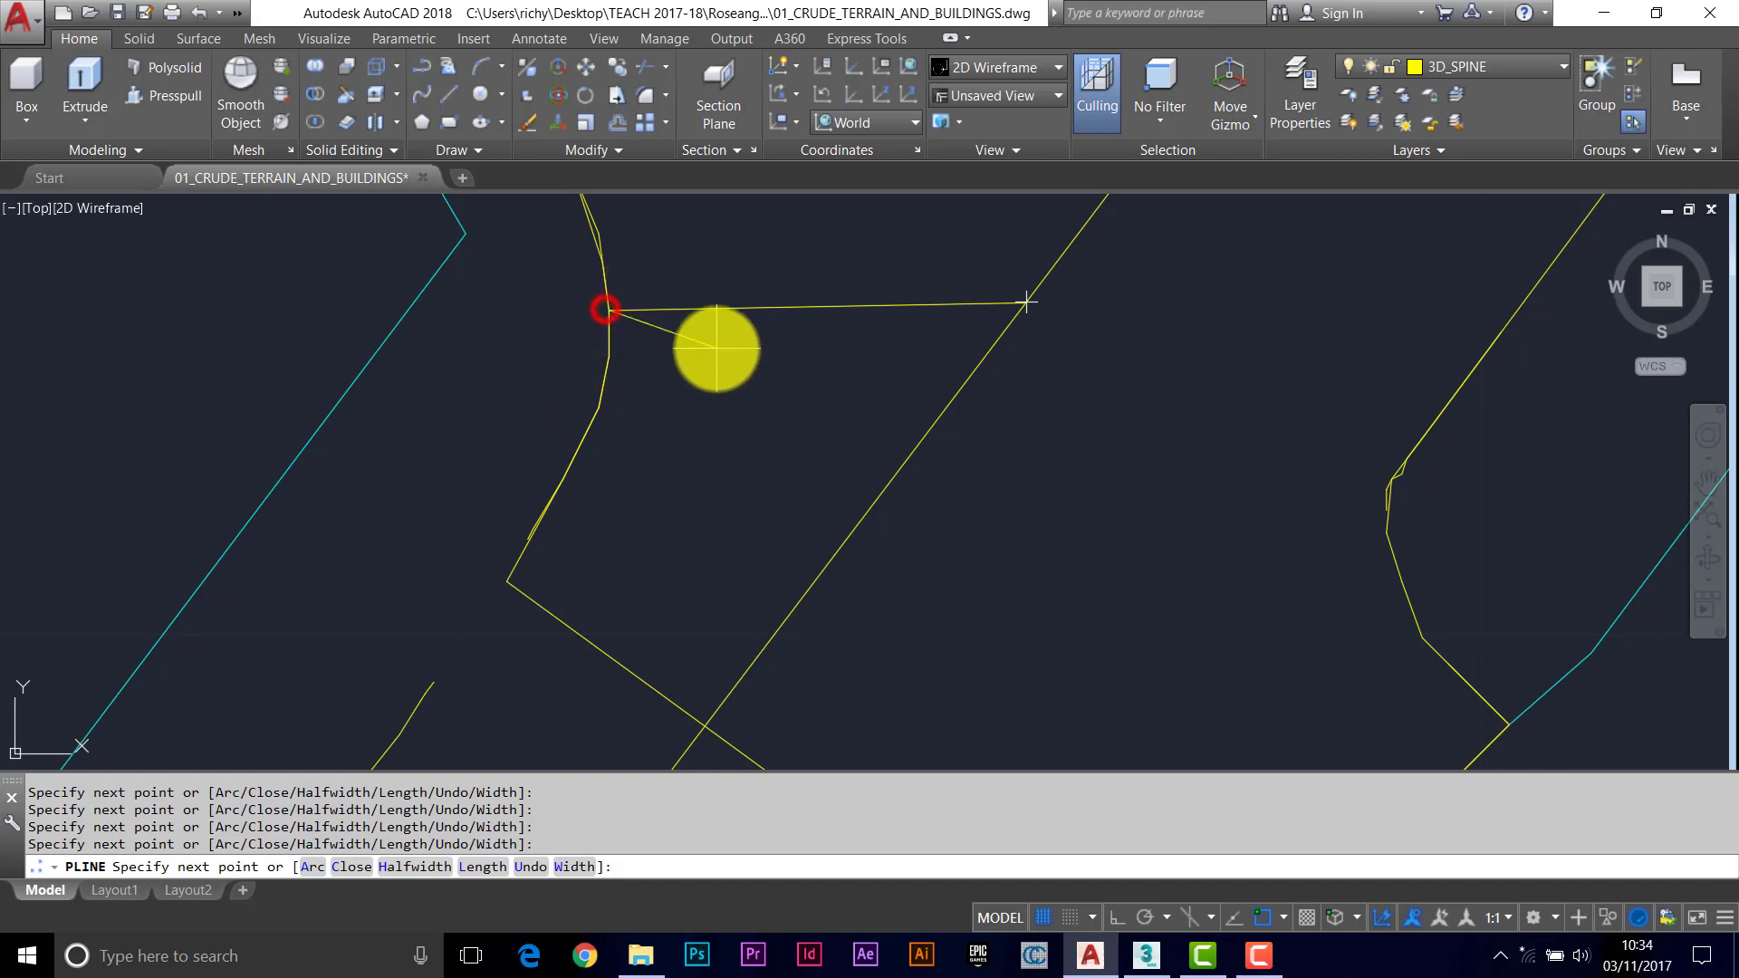
pyautogui.press('Return')
pyautogui.moveTo(854, 308); pyautogui.dragTo(854, 376, button='middle')
pyautogui.click(857, 376)
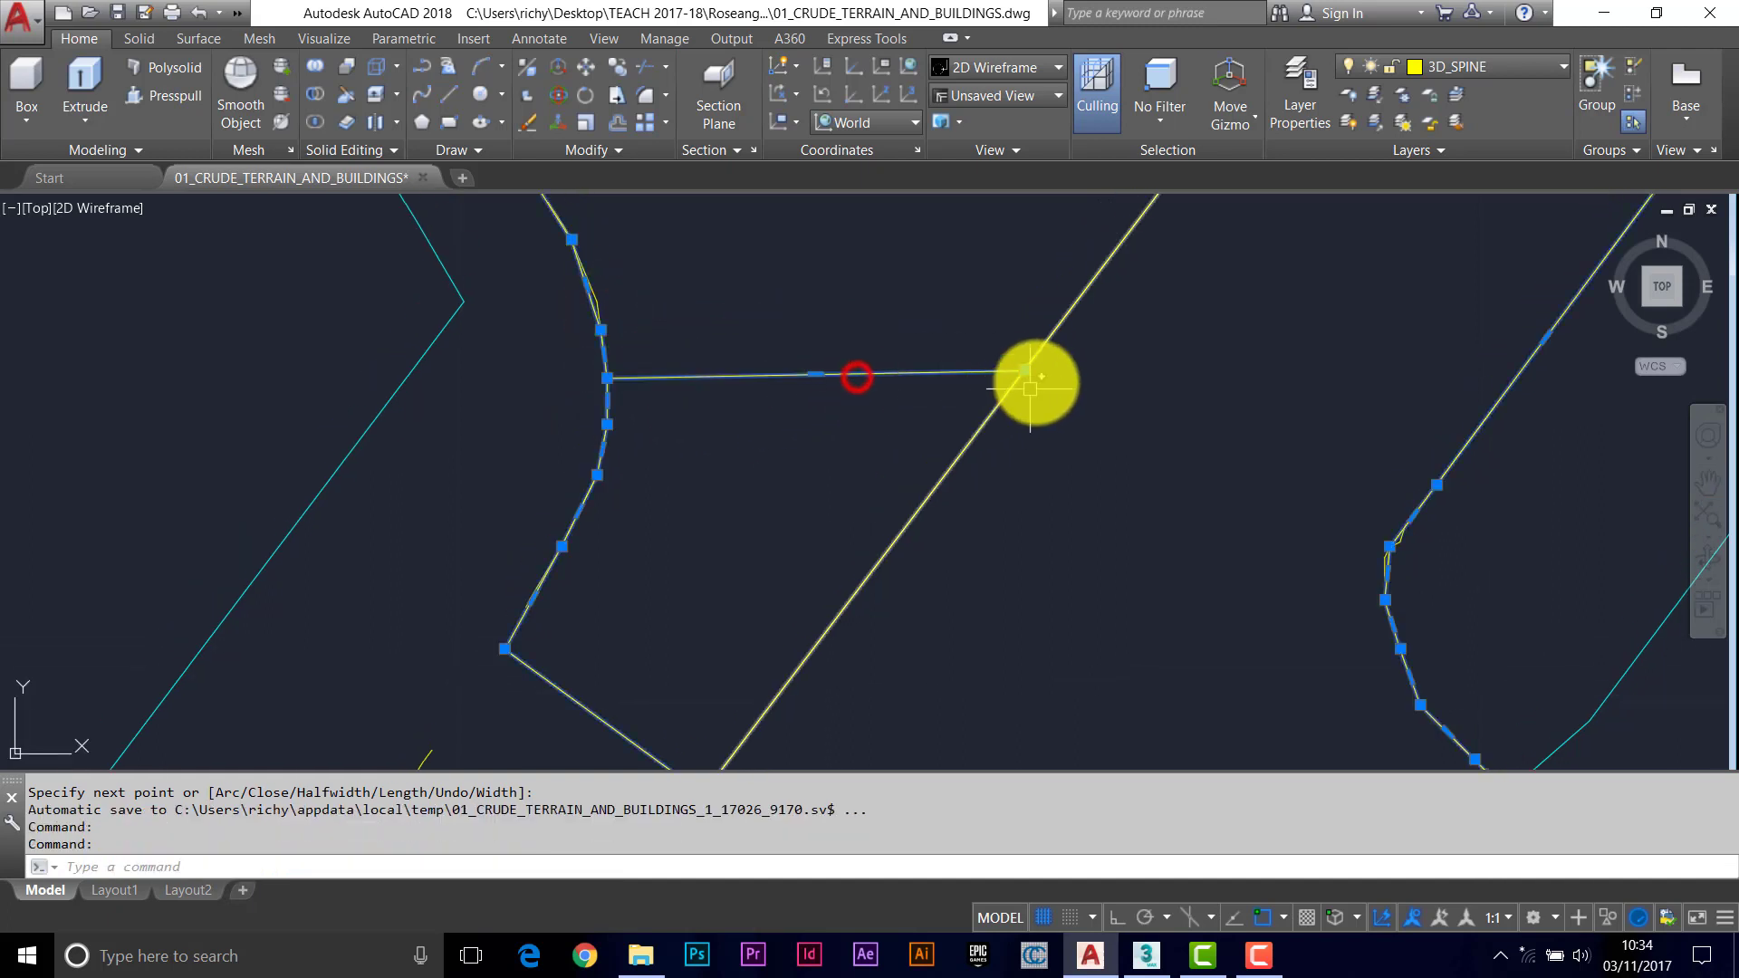
# Cancel the accidental grip stretch, then select and orbit the kerb polyline to inspect it in 3D.
pyautogui.click(1023, 369)
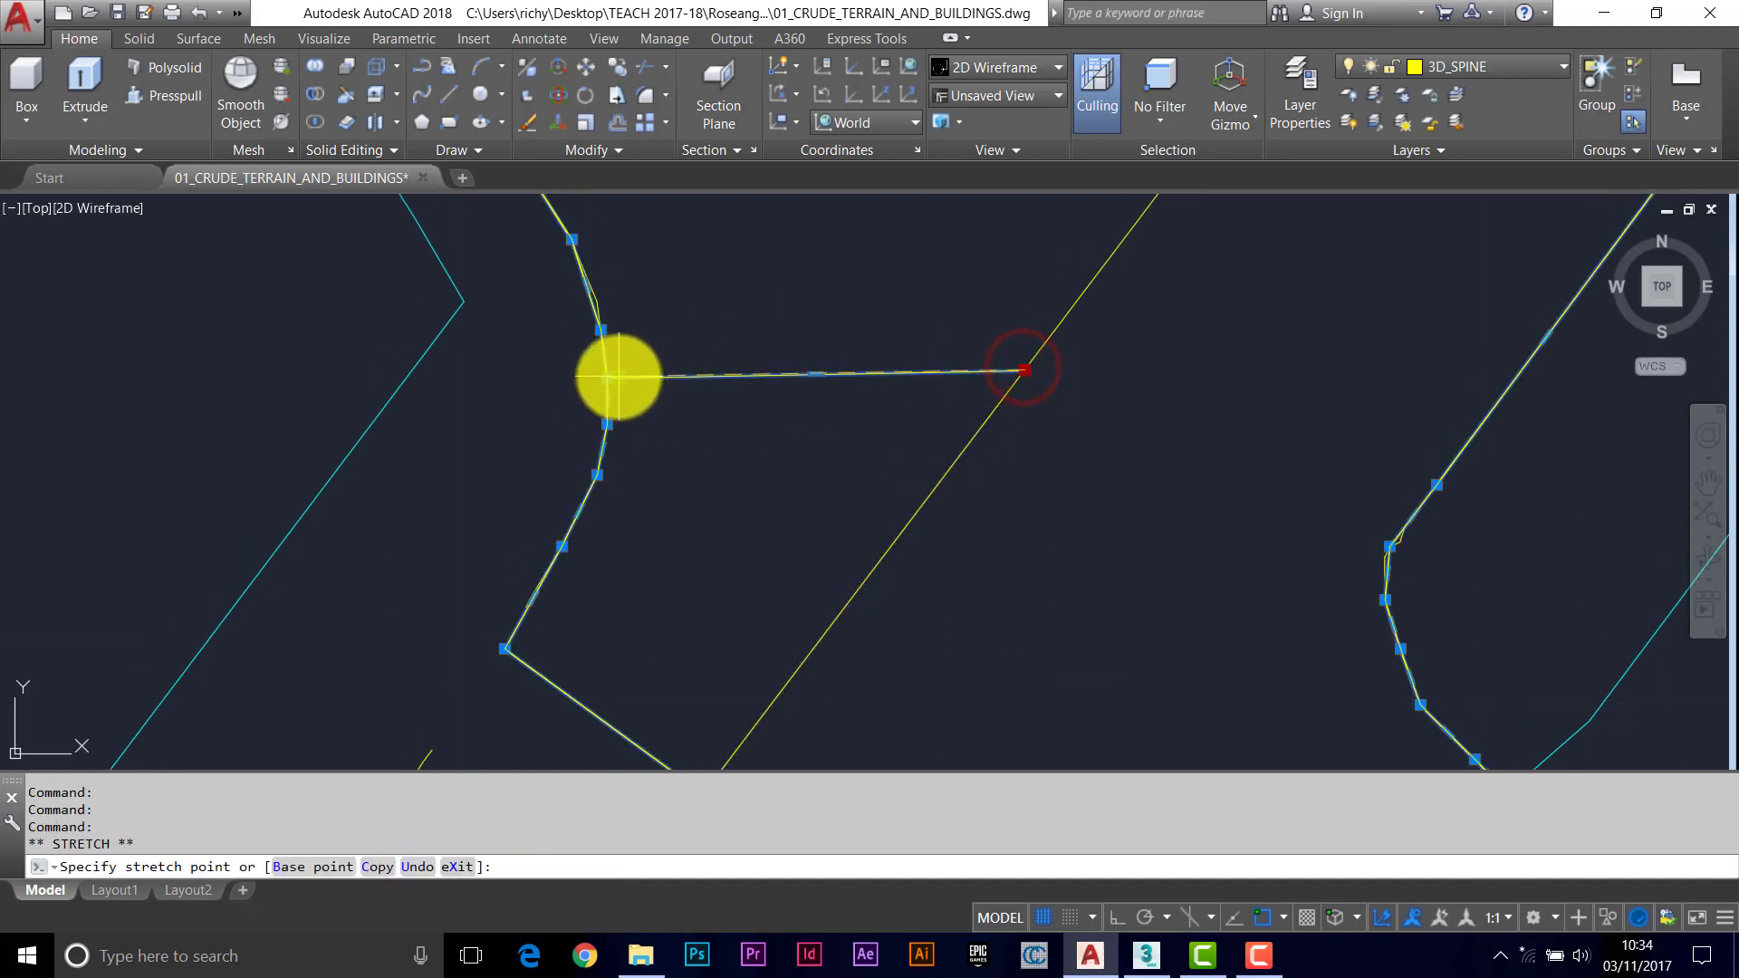
pyautogui.press('Escape')
pyautogui.scroll(-5, 788, 465)
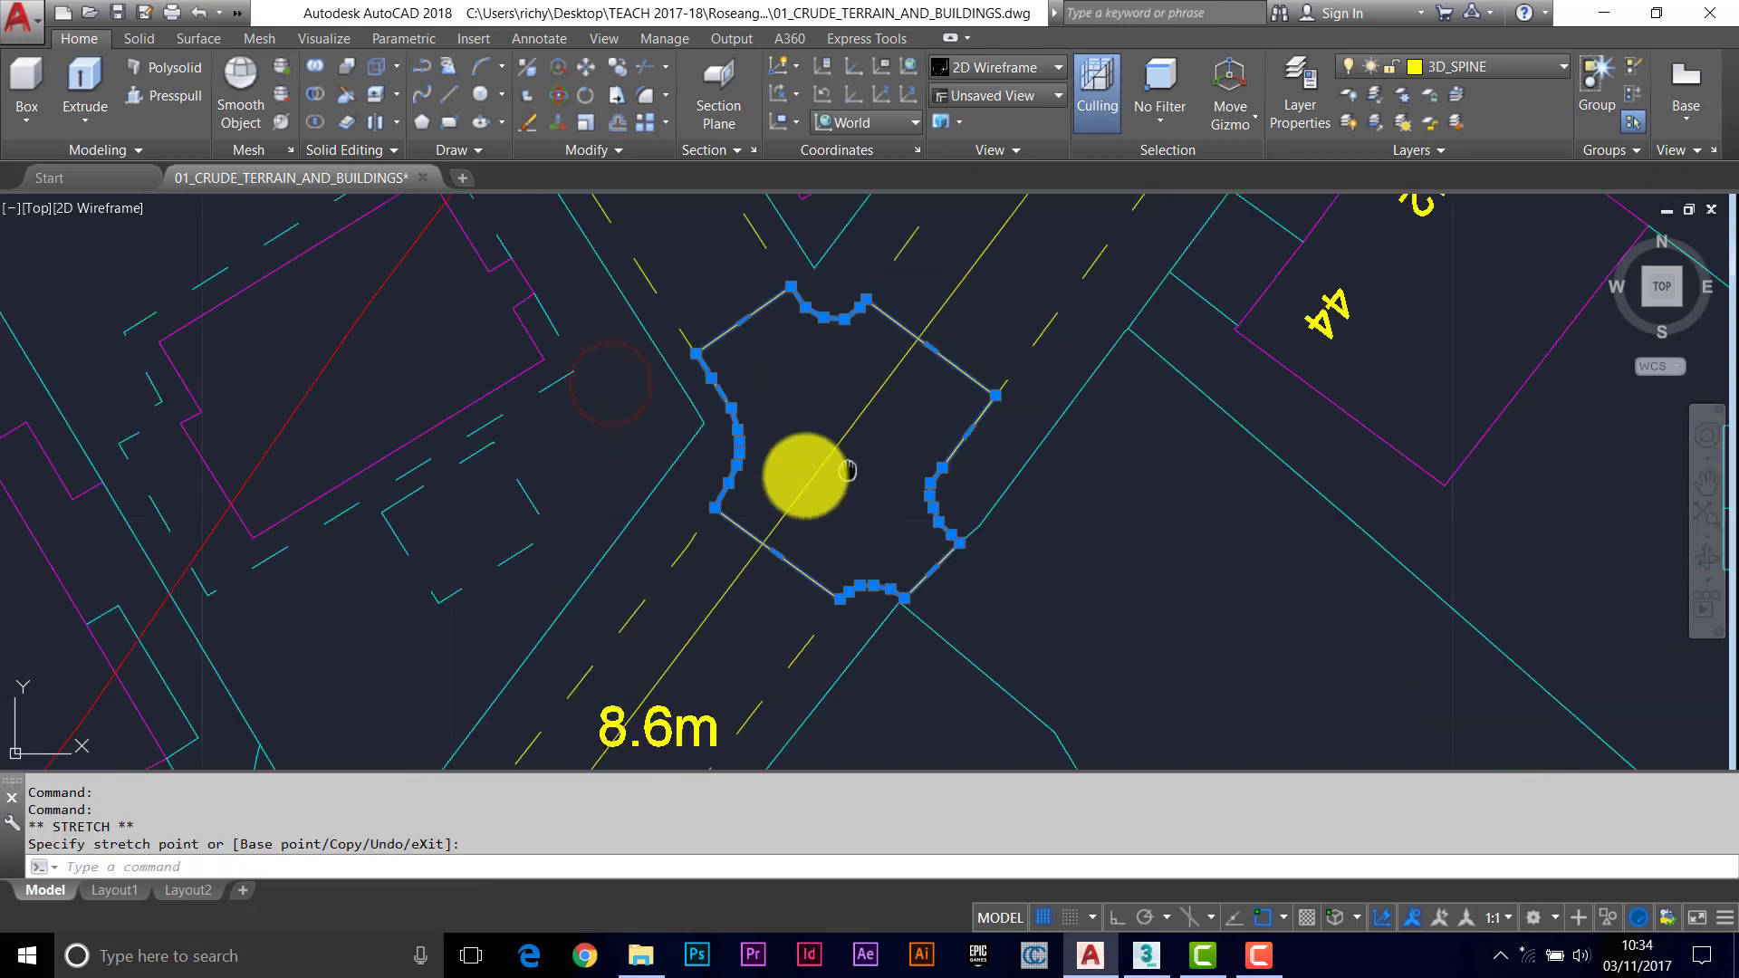
pyautogui.press('Escape')
pyautogui.click(827, 492)
pyautogui.moveTo(721, 498)
pyautogui.keyDown('shift'); pyautogui.mouseDown(button='middle')
pyautogui.moveTo(697, 483)
pyautogui.moveTo(725, 399)
pyautogui.moveTo(737, 451)
pyautogui.moveTo(756, 400)
pyautogui.moveTo(749, 438)
pyautogui.moveTo(791, 450)
pyautogui.moveTo(788, 524)
pyautogui.moveTo(837, 449)
pyautogui.moveTo(807, 465)
pyautogui.mouseUp(button='middle'); pyautogui.keyUp('shift')
pyautogui.scroll(-5, 796, 451)
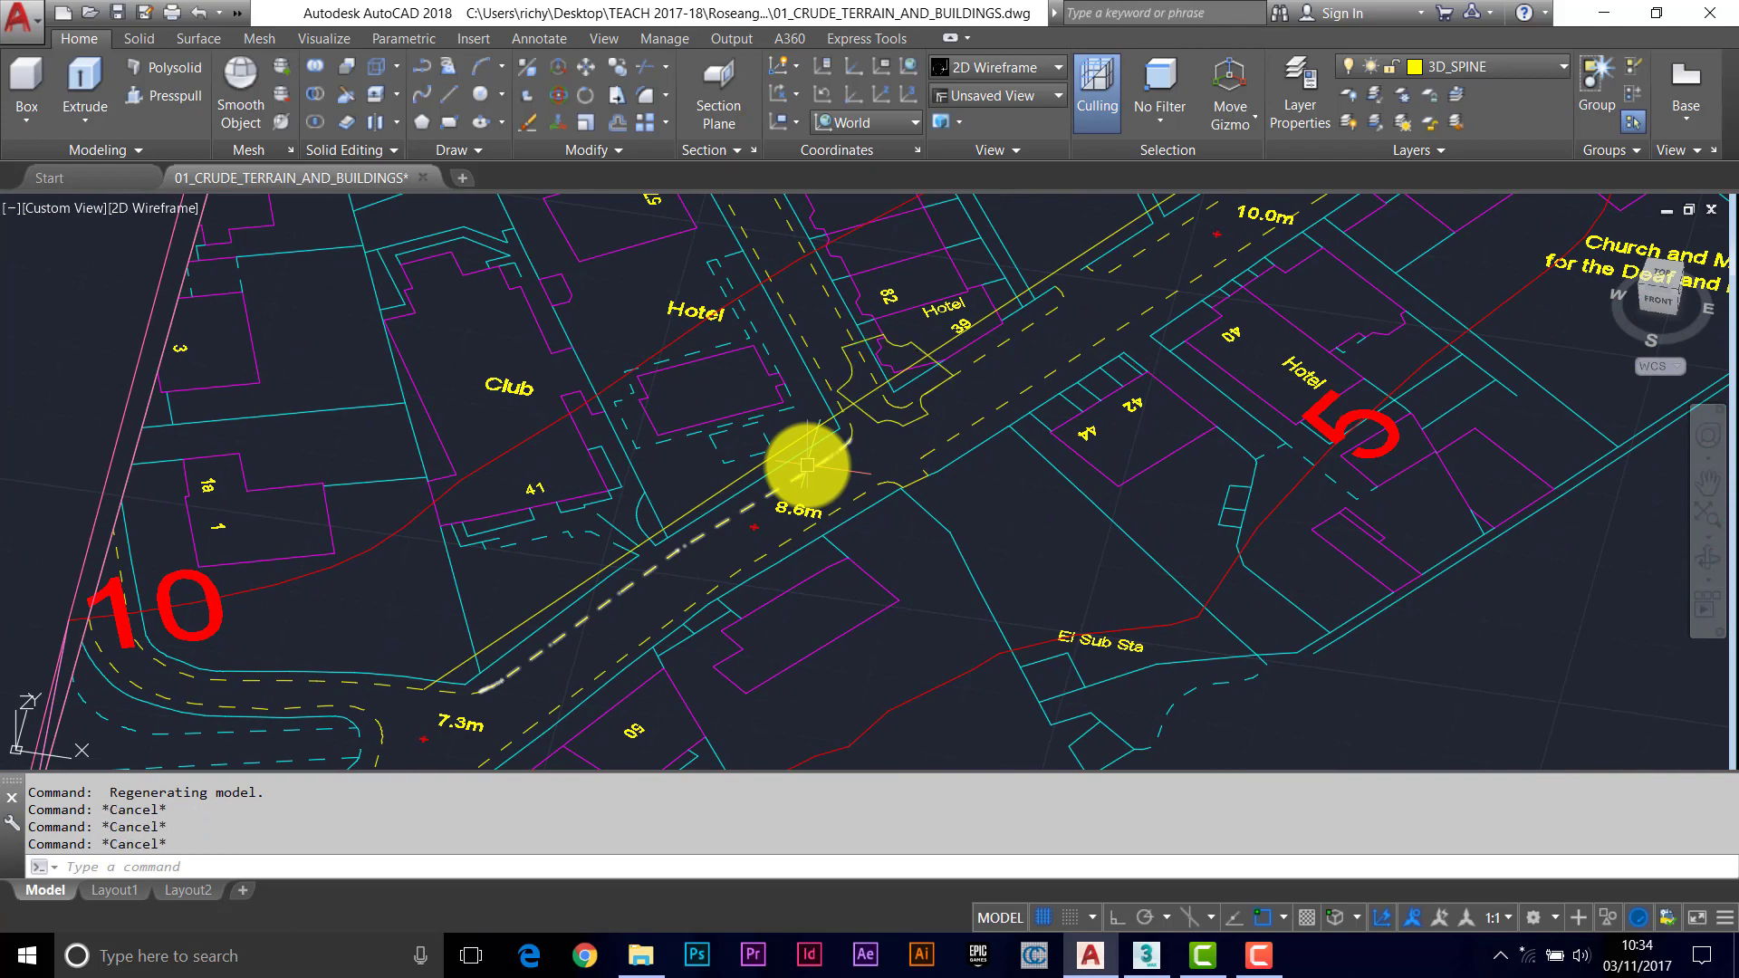
# Return to PLAN view, pan to the 8.6m road section and start PLINE.
pyautogui.write('PLAN')
pyautogui.press('Return')
pyautogui.press('Return')
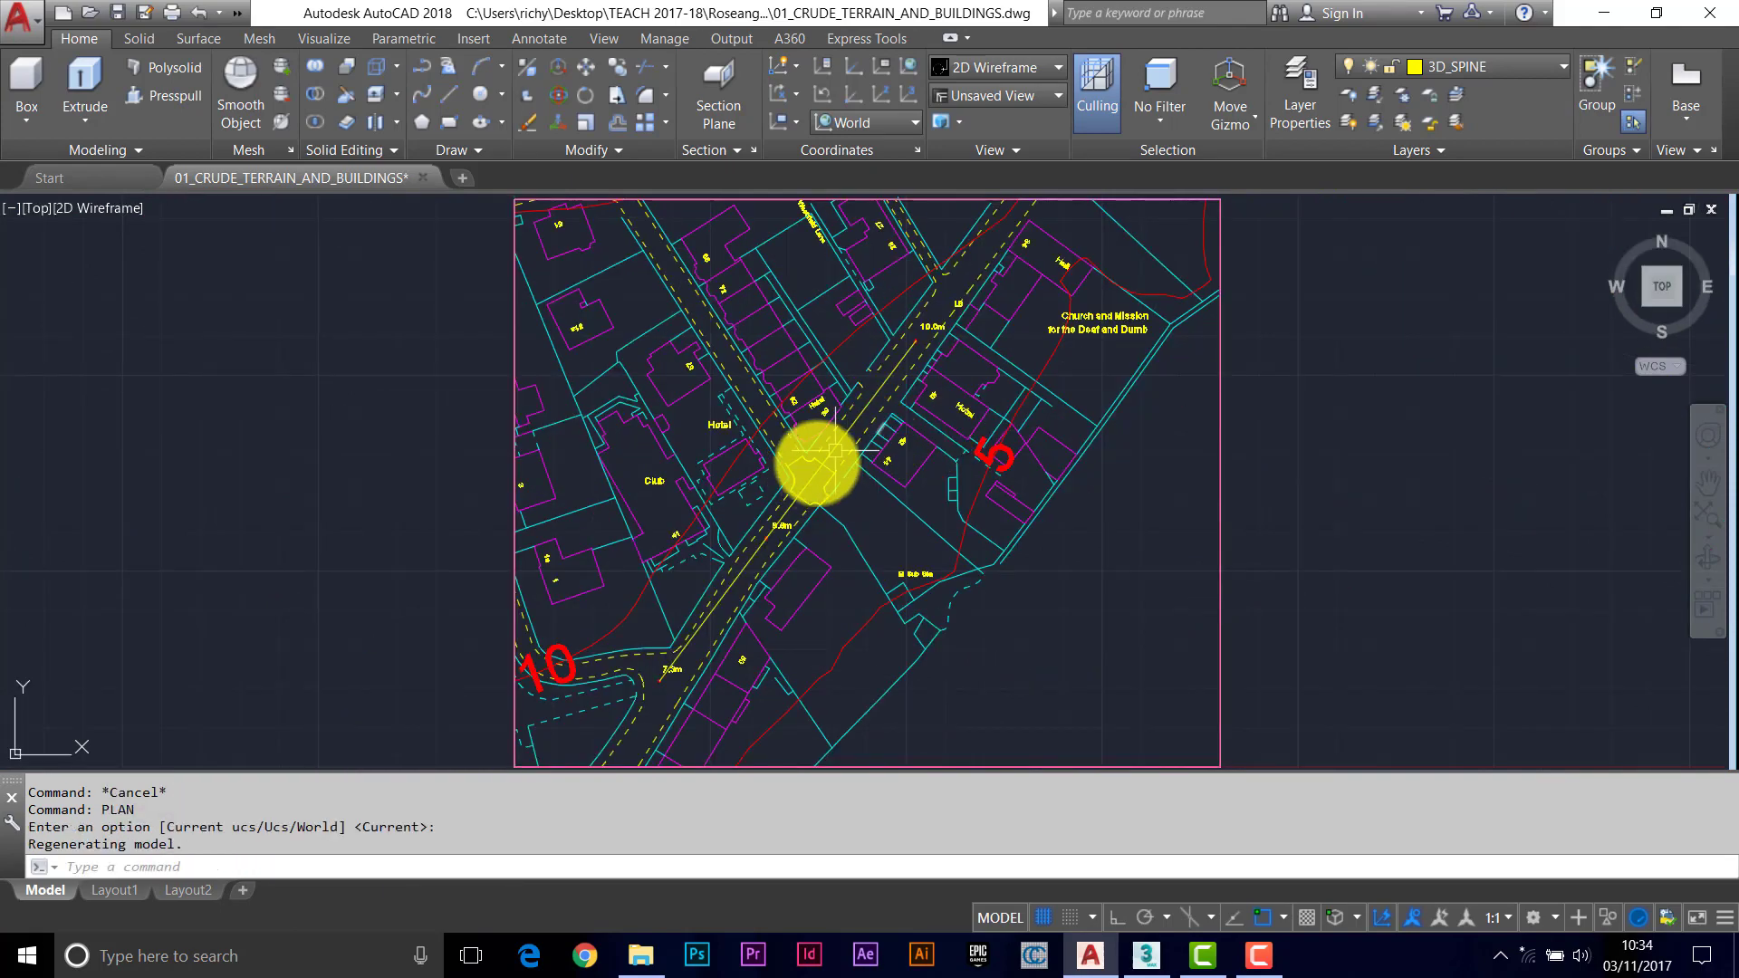
pyautogui.scroll(5, 811, 505)
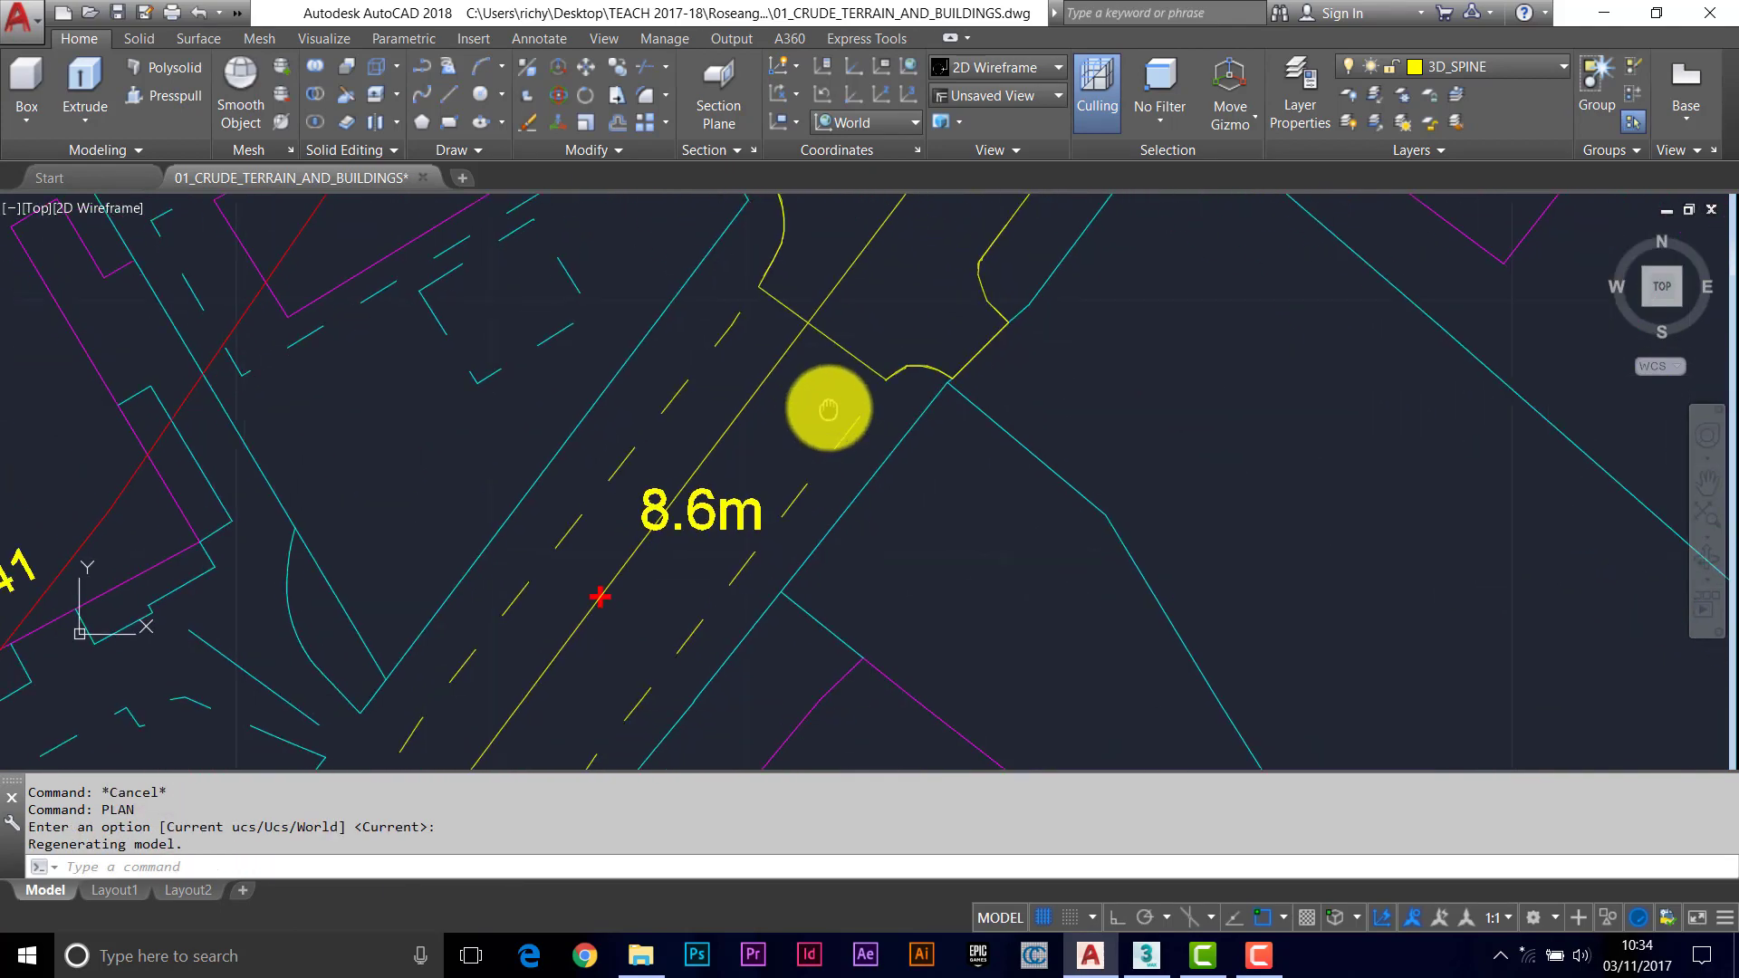
pyautogui.moveTo(775, 426); pyautogui.dragTo(811, 730, button='middle')
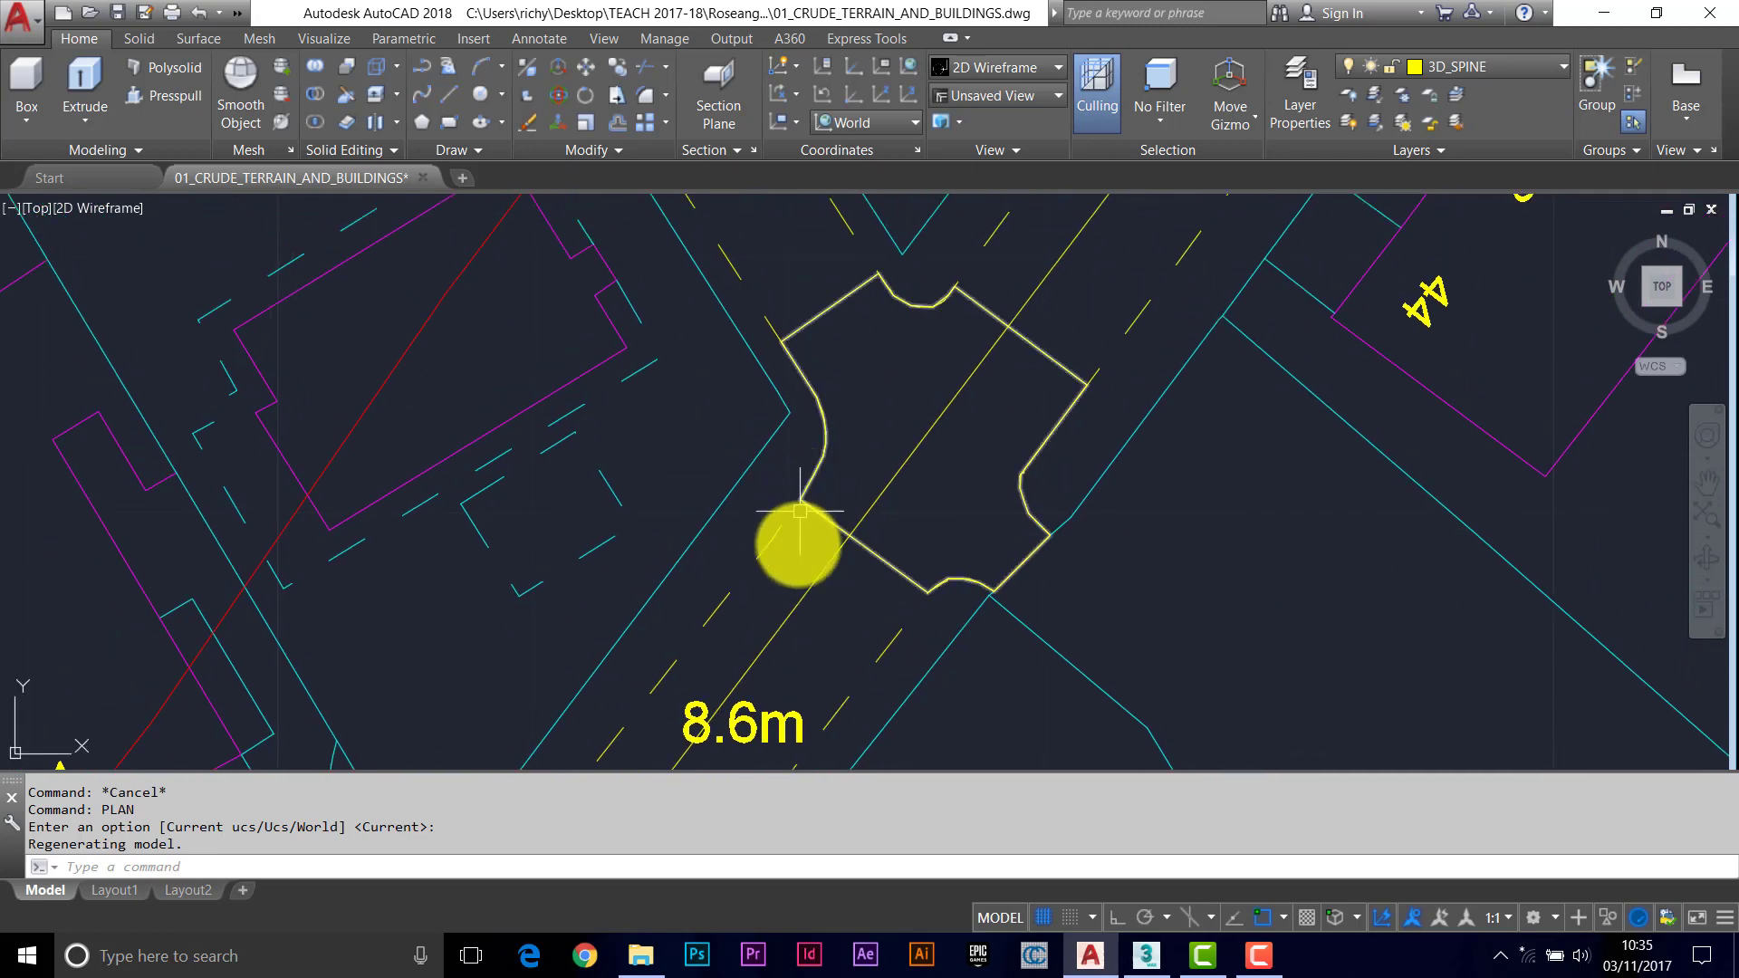
pyautogui.moveTo(794, 611); pyautogui.dragTo(821, 454, button='middle')
pyautogui.write('pl')
pyautogui.press('Return')
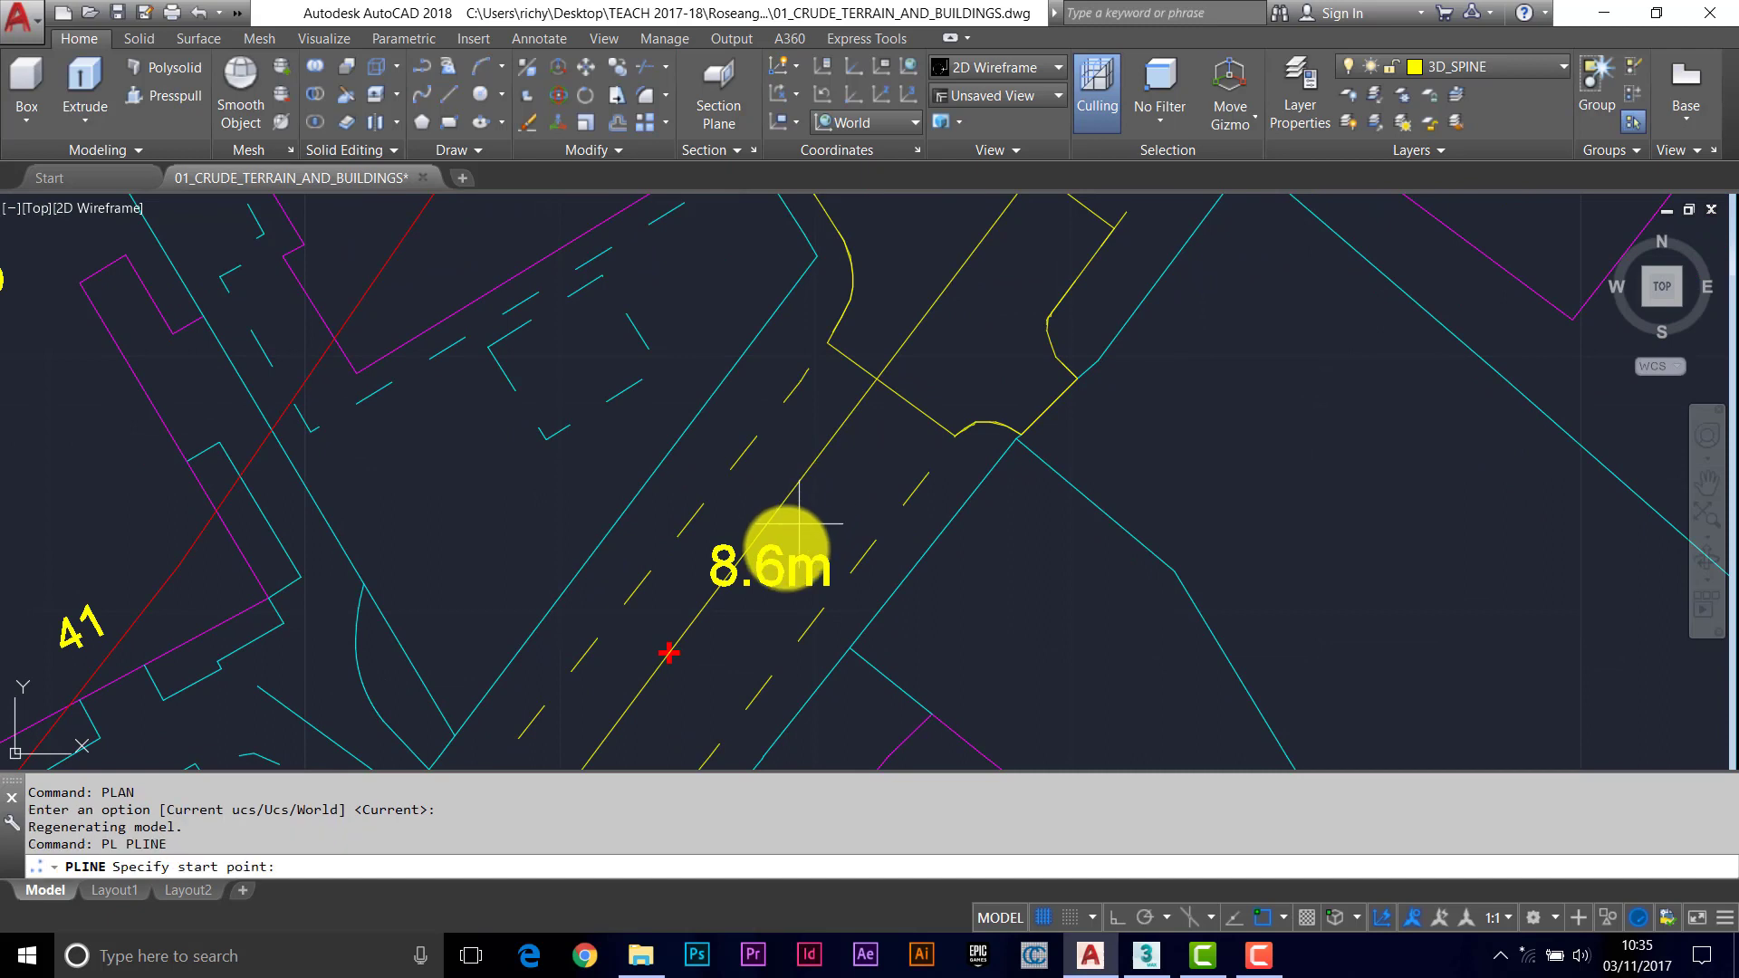
# Draw two short polylines from the 8.6m point out to each road edge.
pyautogui.moveTo(788, 555); pyautogui.dragTo(776, 447, button='middle')
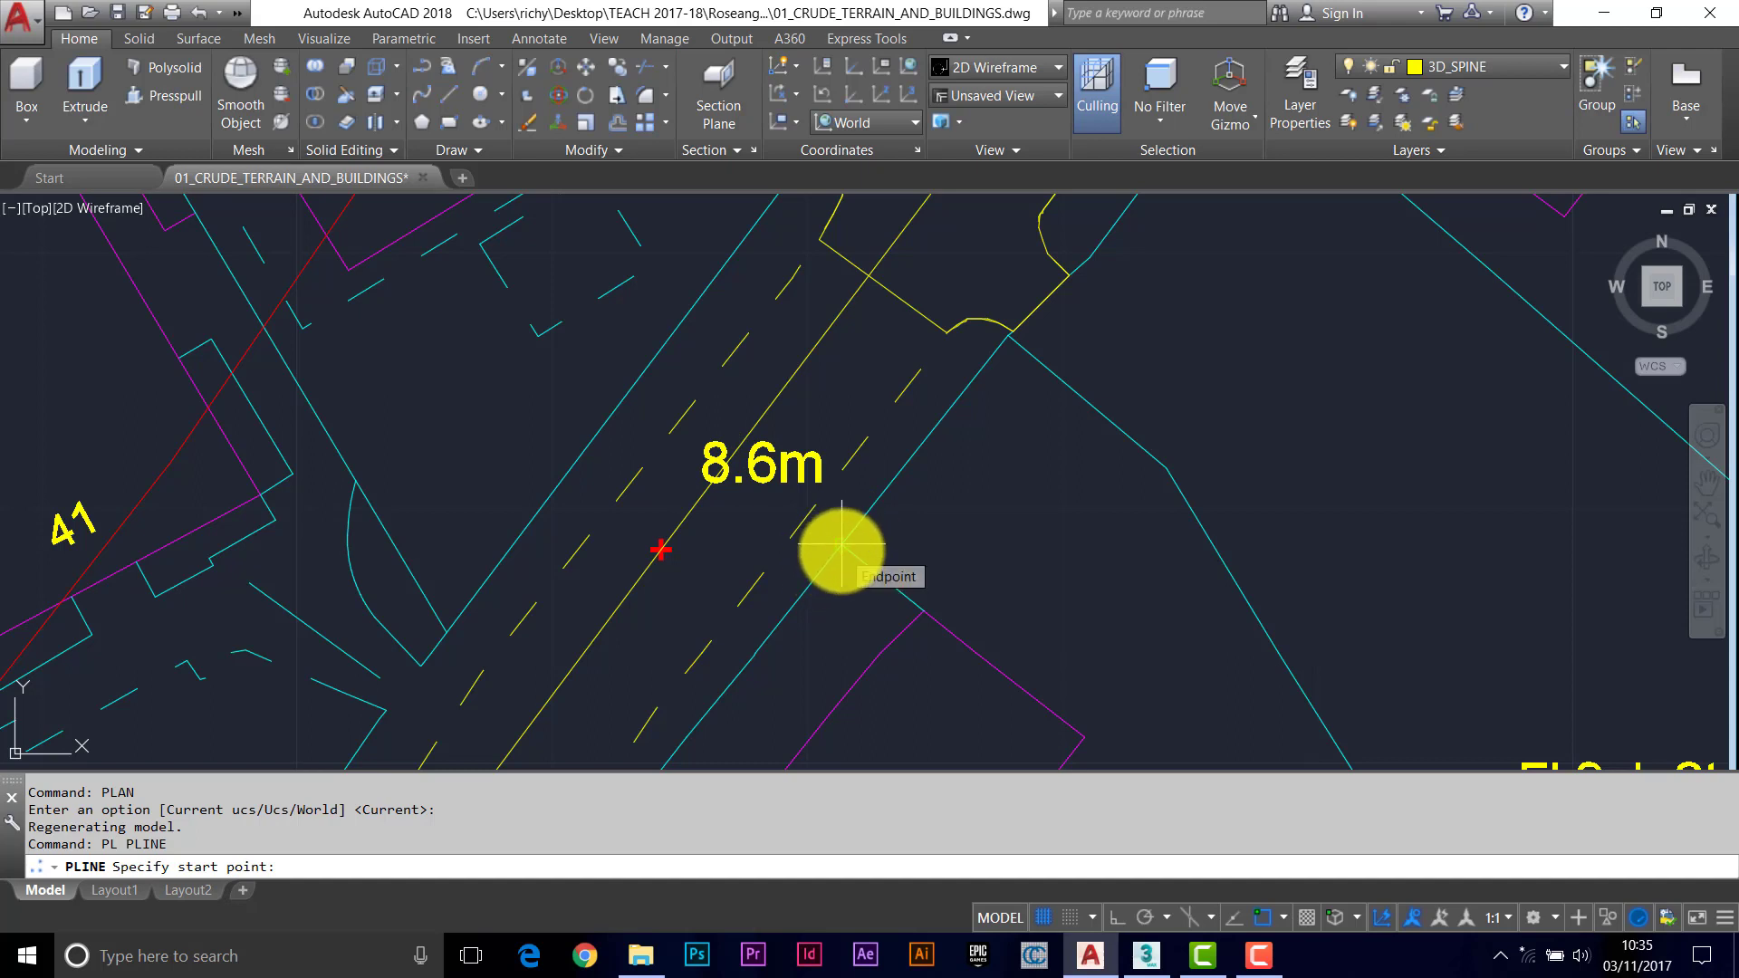
pyautogui.click(729, 455)
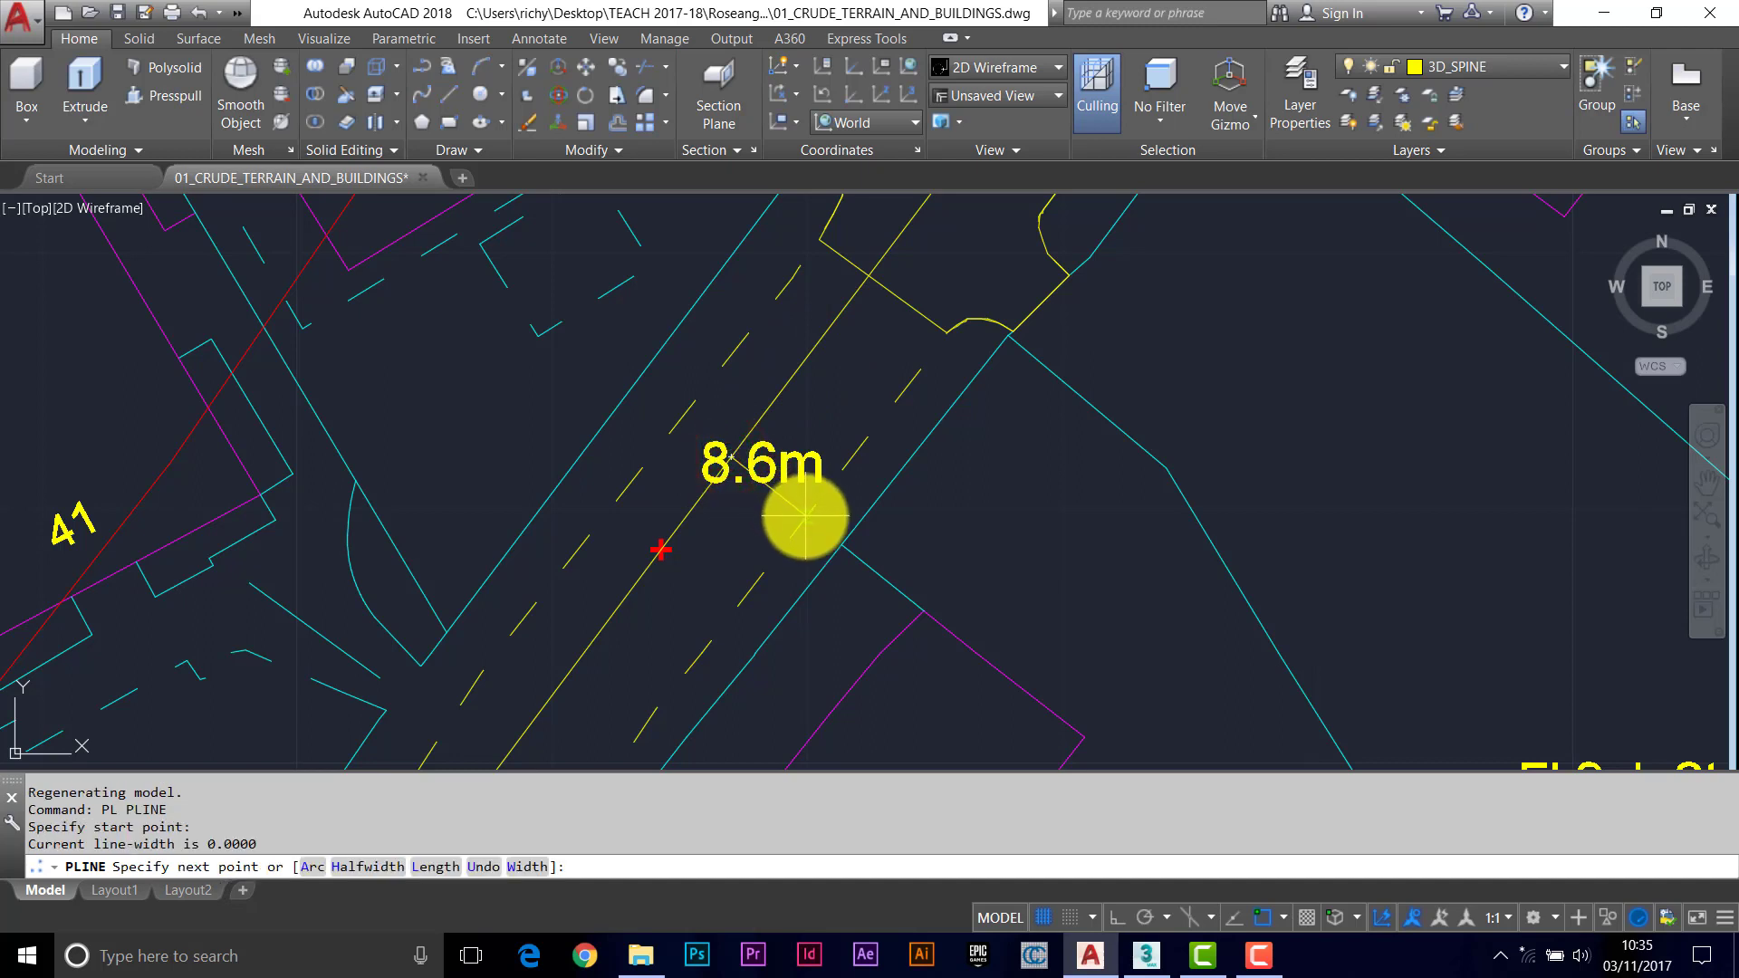
pyautogui.click(805, 516)
pyautogui.click(841, 544)
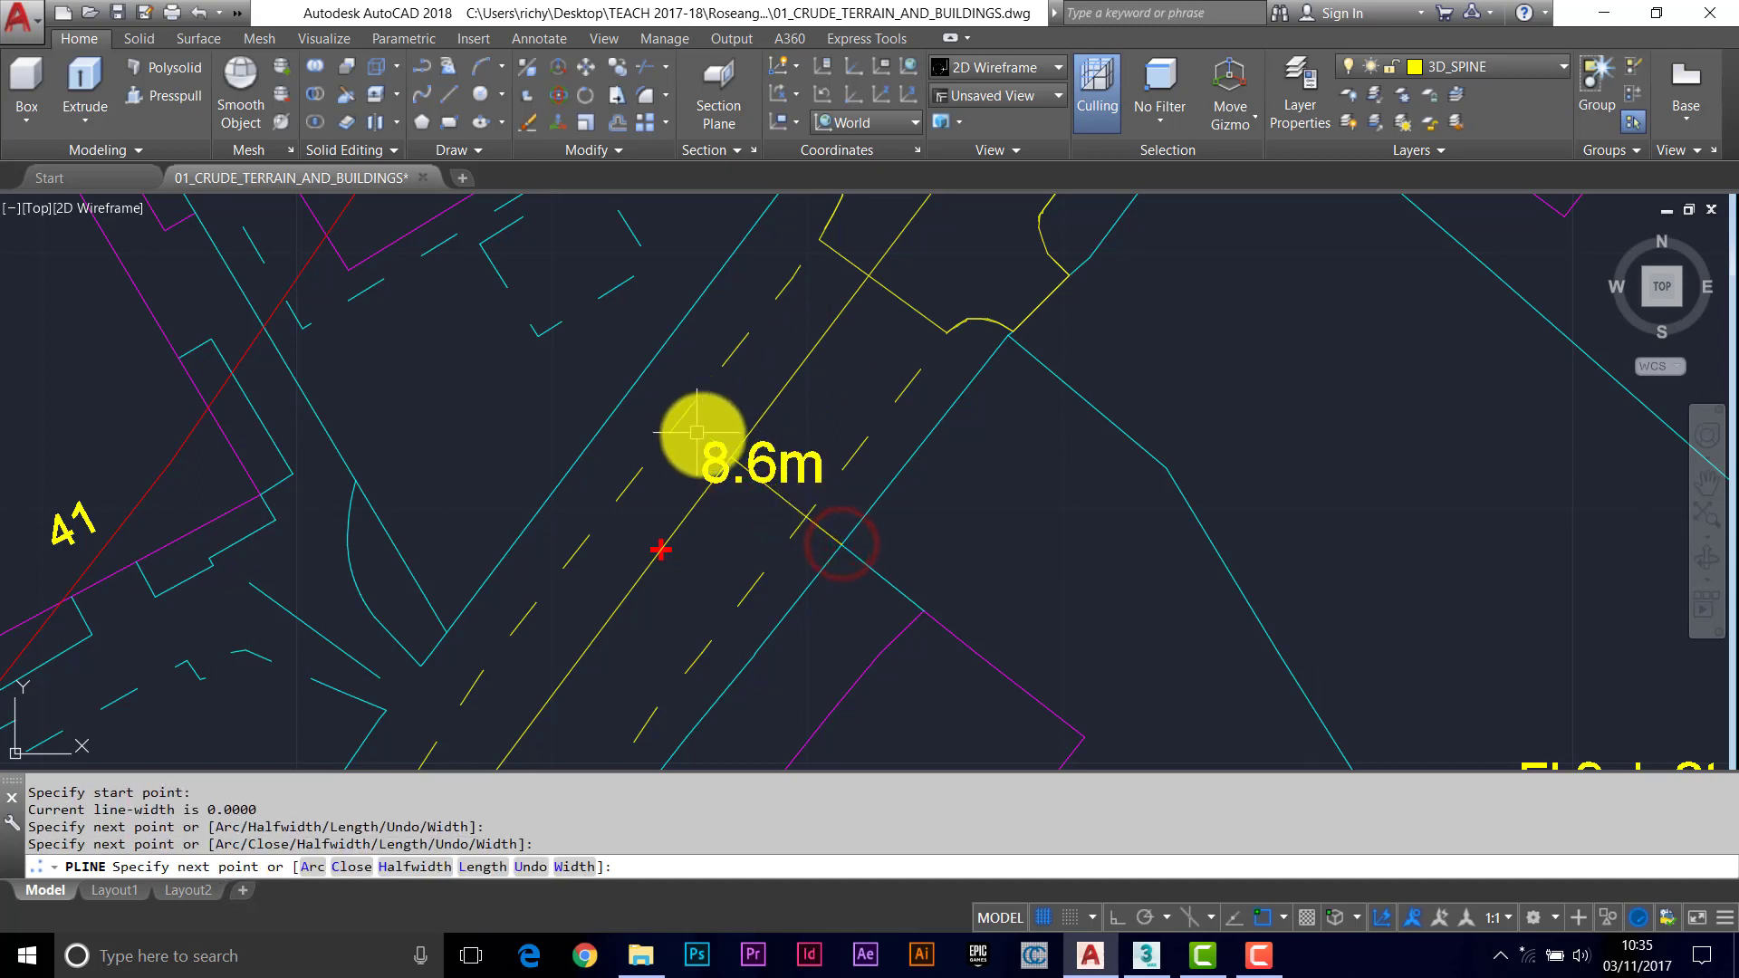
pyautogui.press('Return')
pyautogui.press('Return')
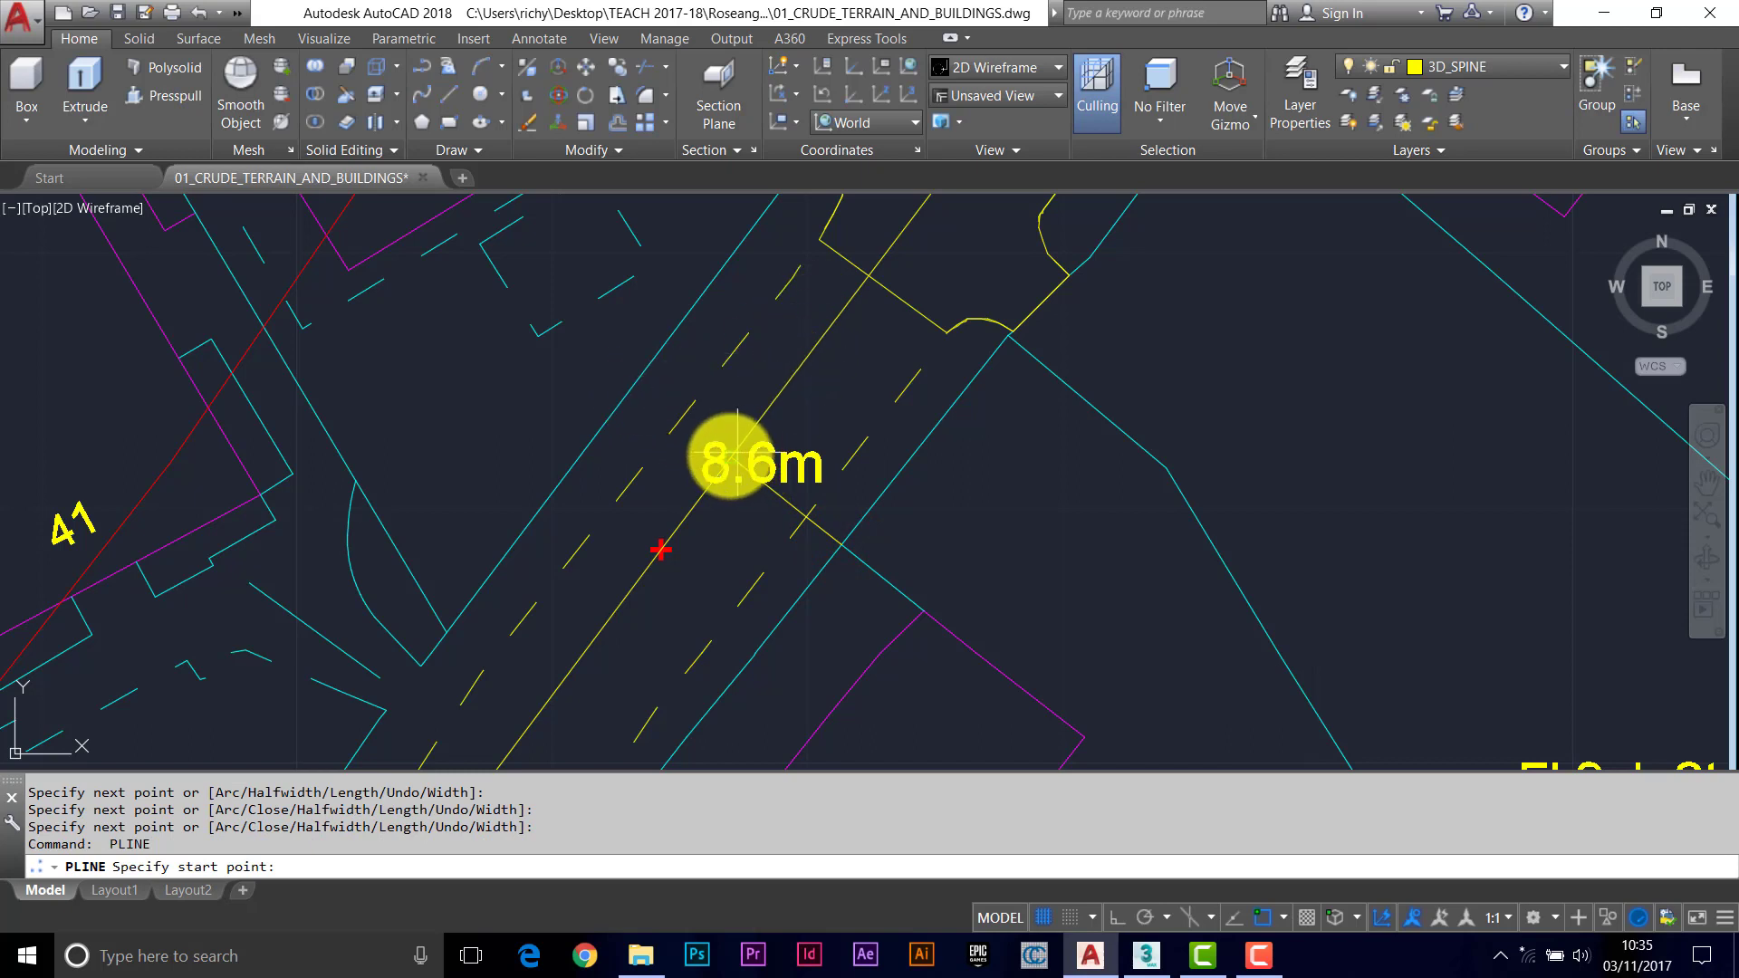
pyautogui.click(730, 457)
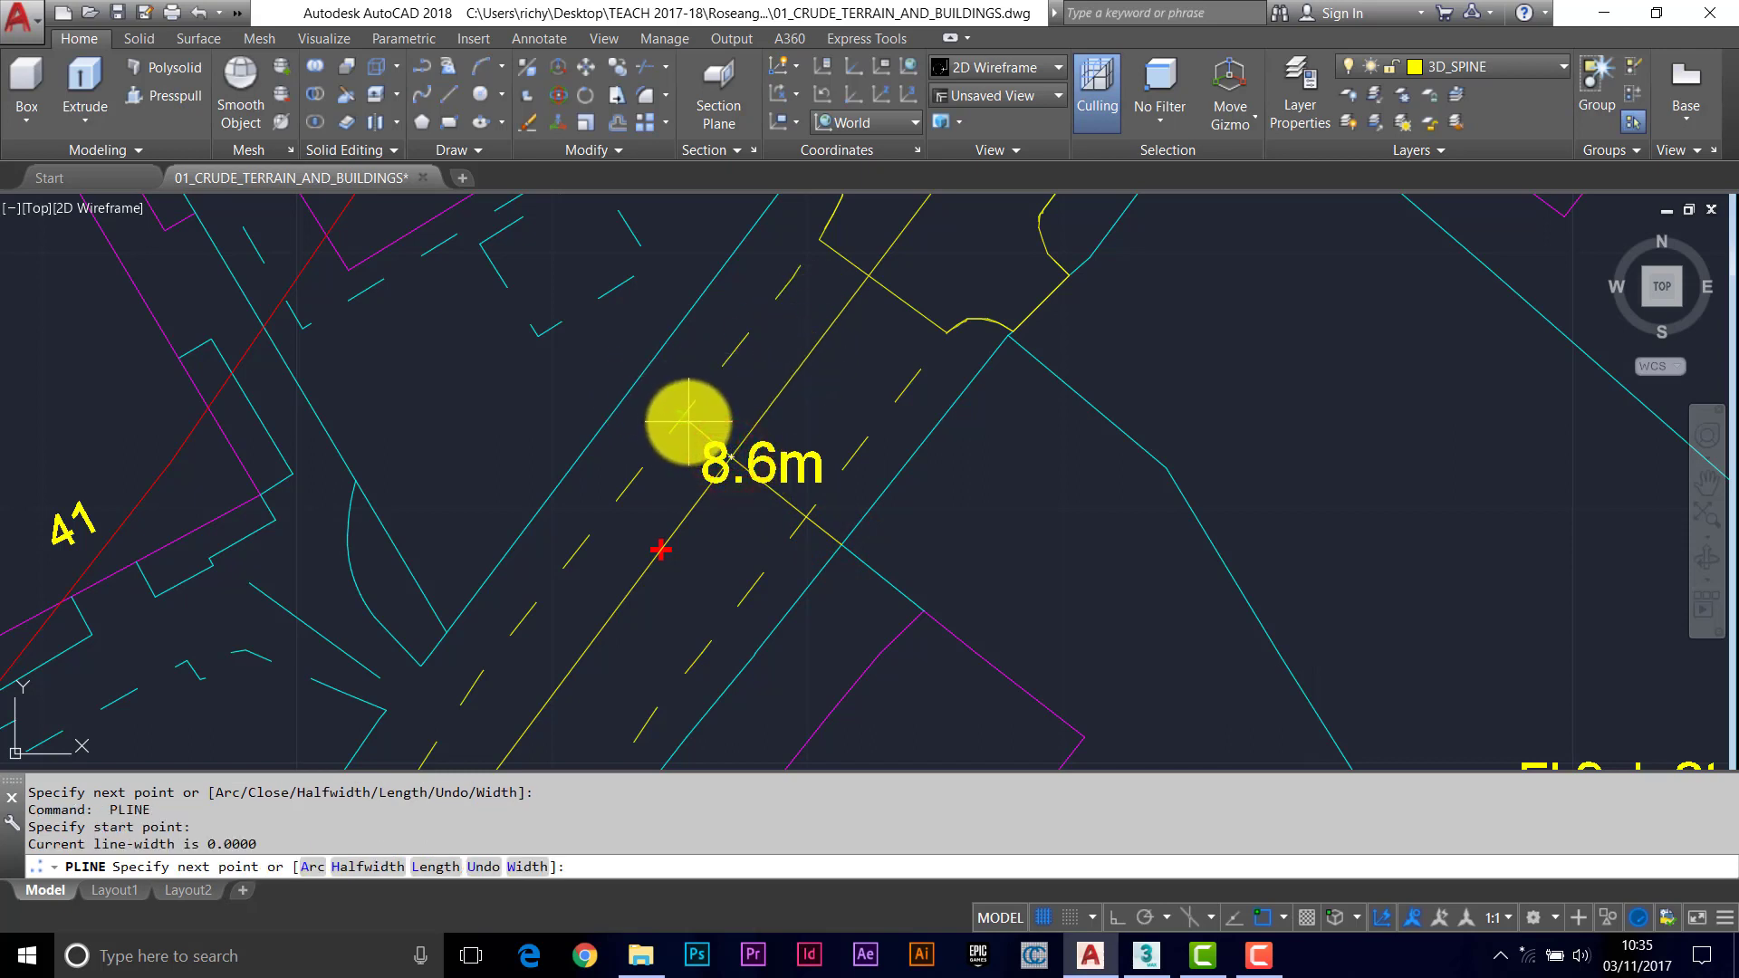
pyautogui.click(688, 422)
pyautogui.click(642, 384)
pyautogui.moveTo(642, 383)
pyautogui.mouseDown(button='middle')
pyautogui.moveTo(776, 356)
pyautogui.moveTo(718, 458)
pyautogui.mouseUp(button='middle')
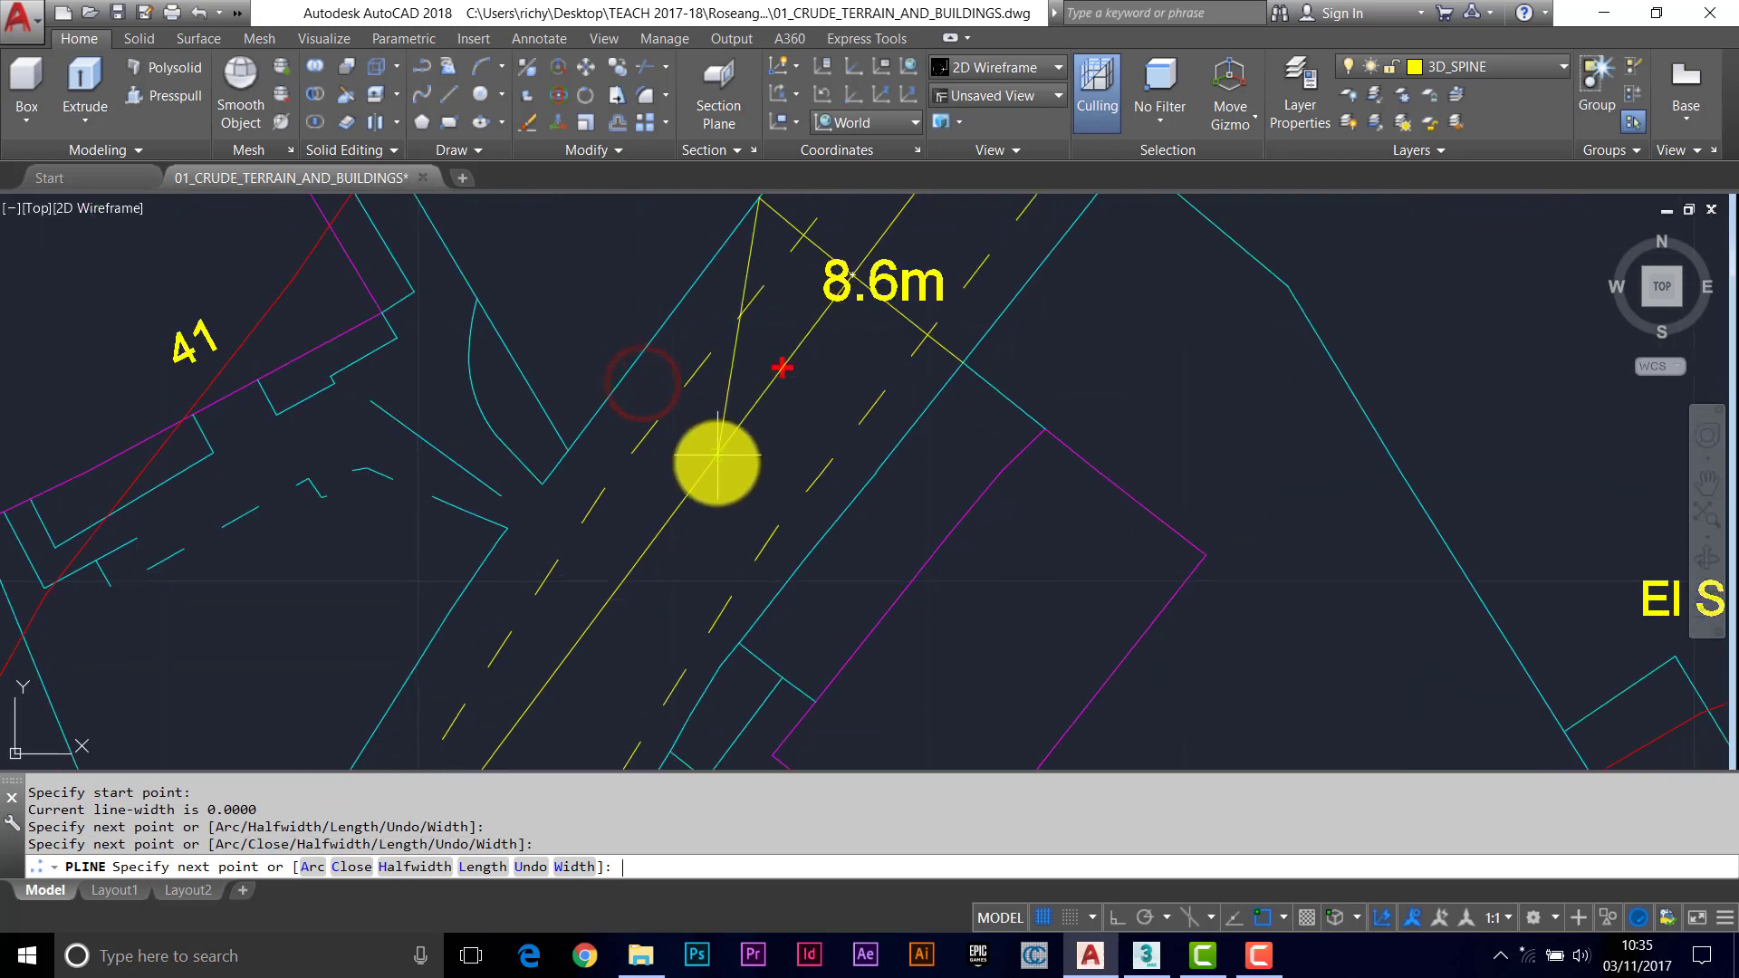
pyautogui.press('Return')
pyautogui.moveTo(683, 563); pyautogui.dragTo(717, 501, button='middle')
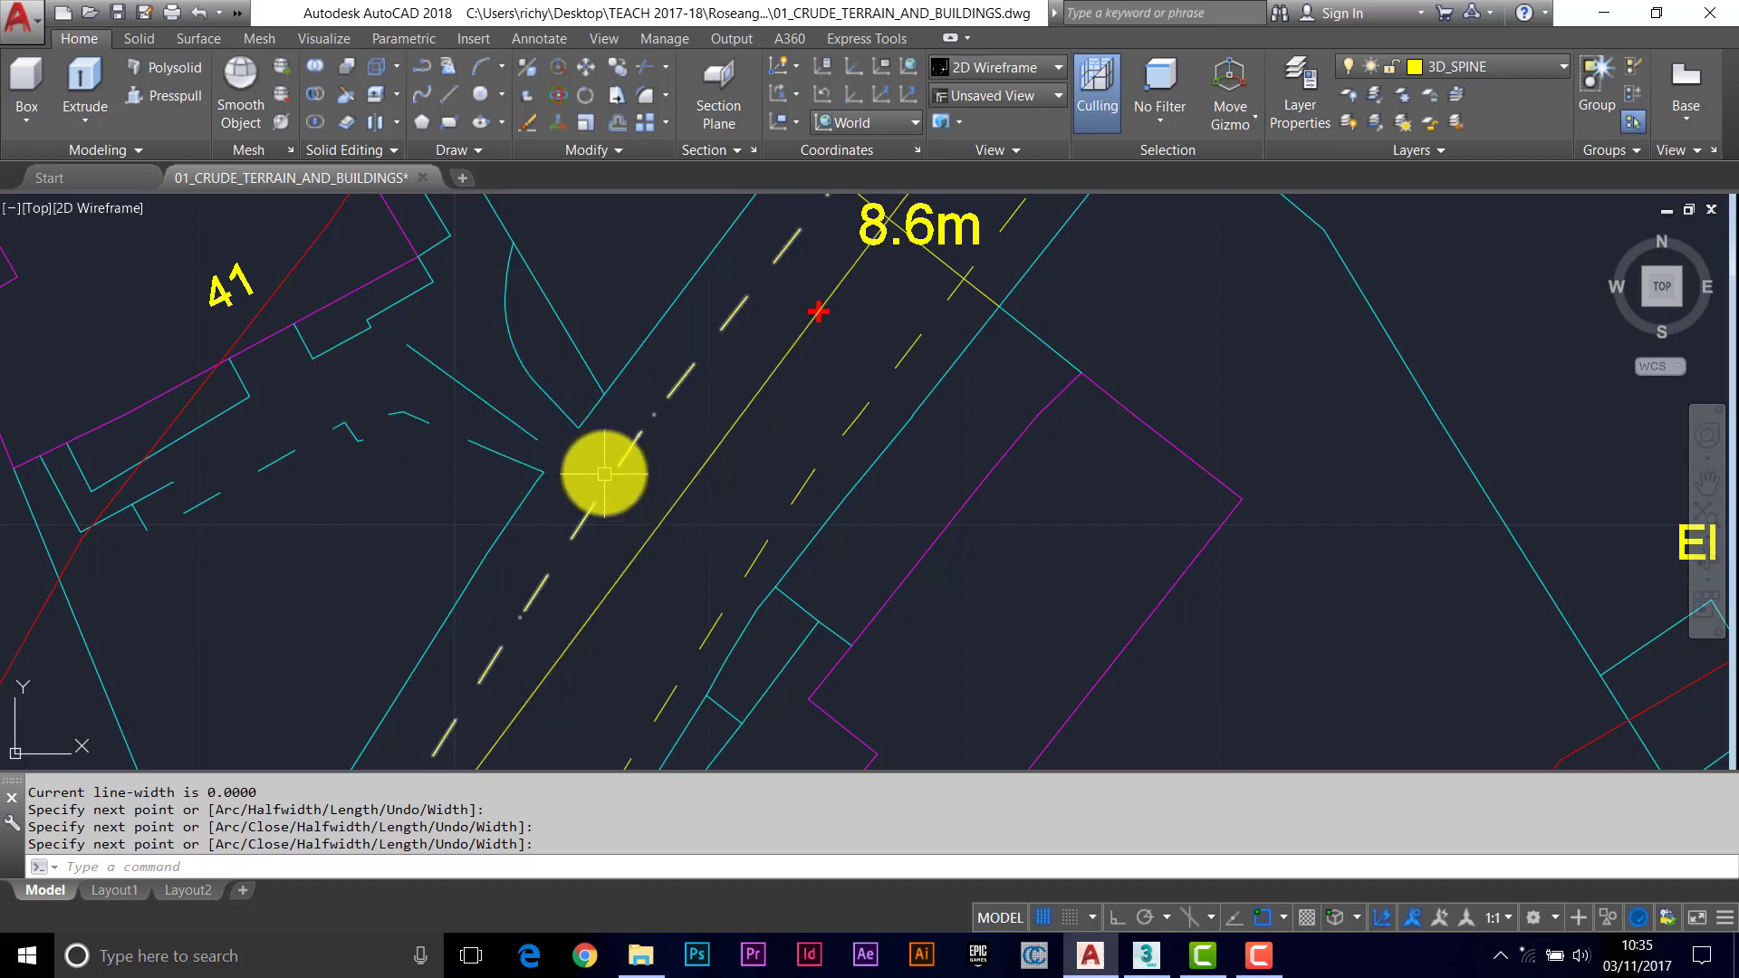
pyautogui.press('Return')
pyautogui.press('Return')
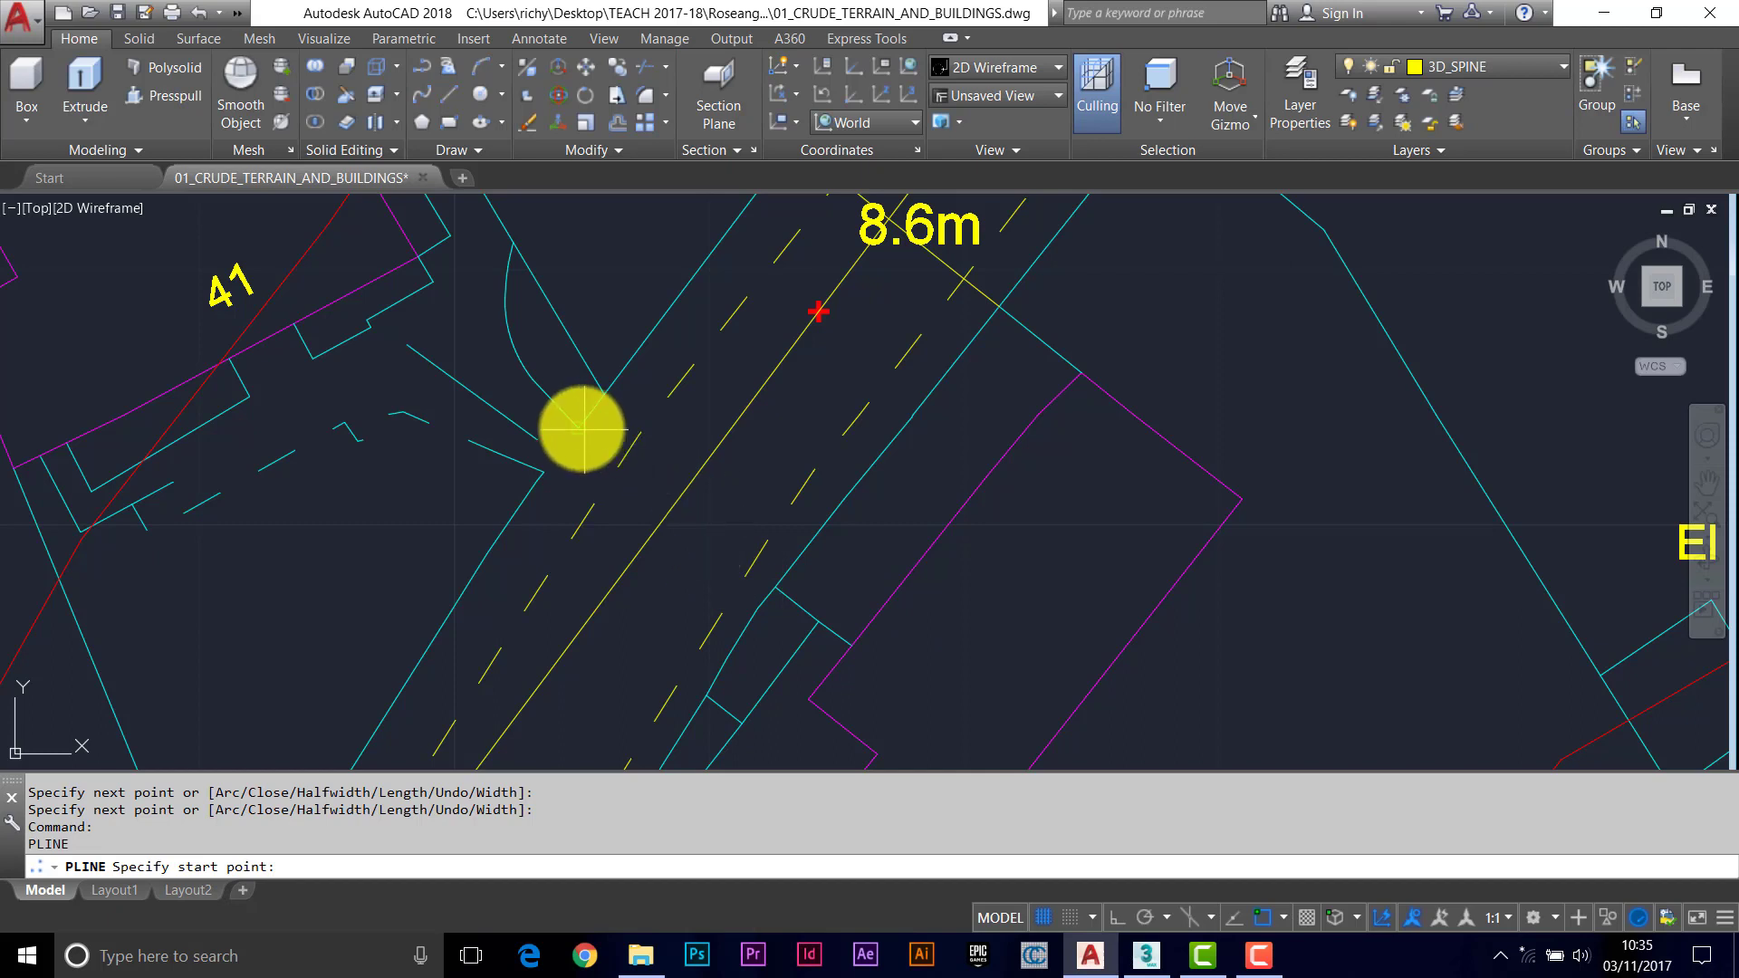
# Draw a polyline along the centre line and another from its endpoint out to the right kerb.
pyautogui.click(677, 504)
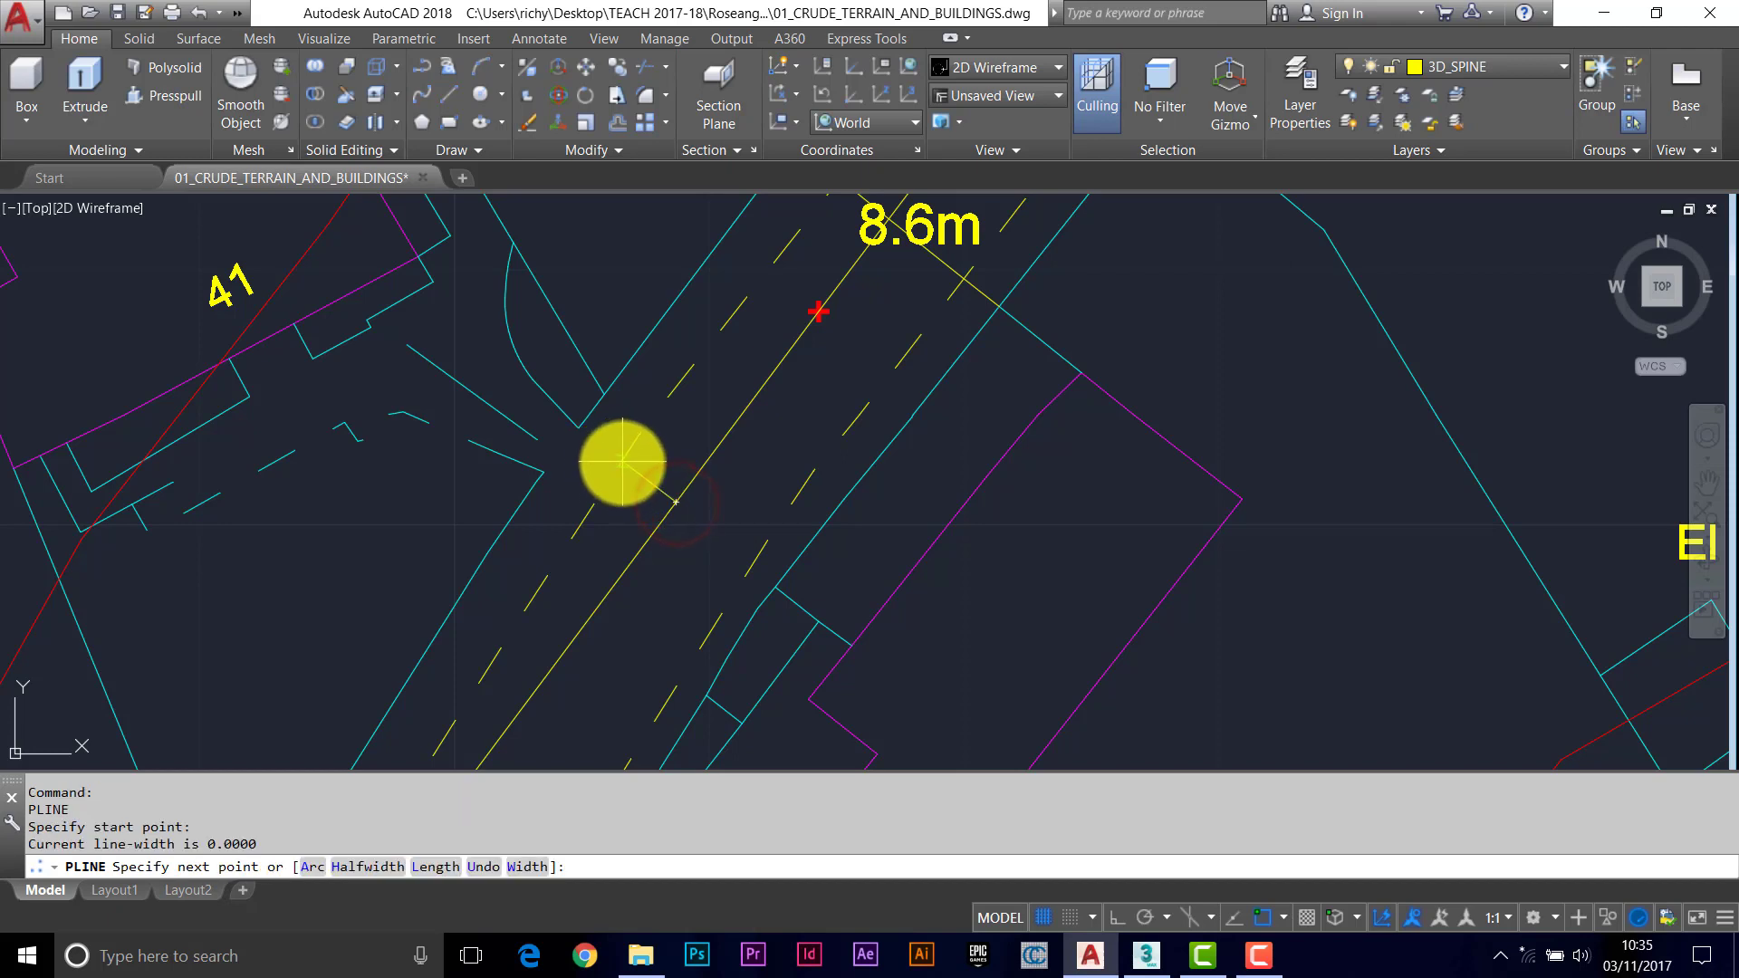
pyautogui.click(622, 463)
pyautogui.click(581, 429)
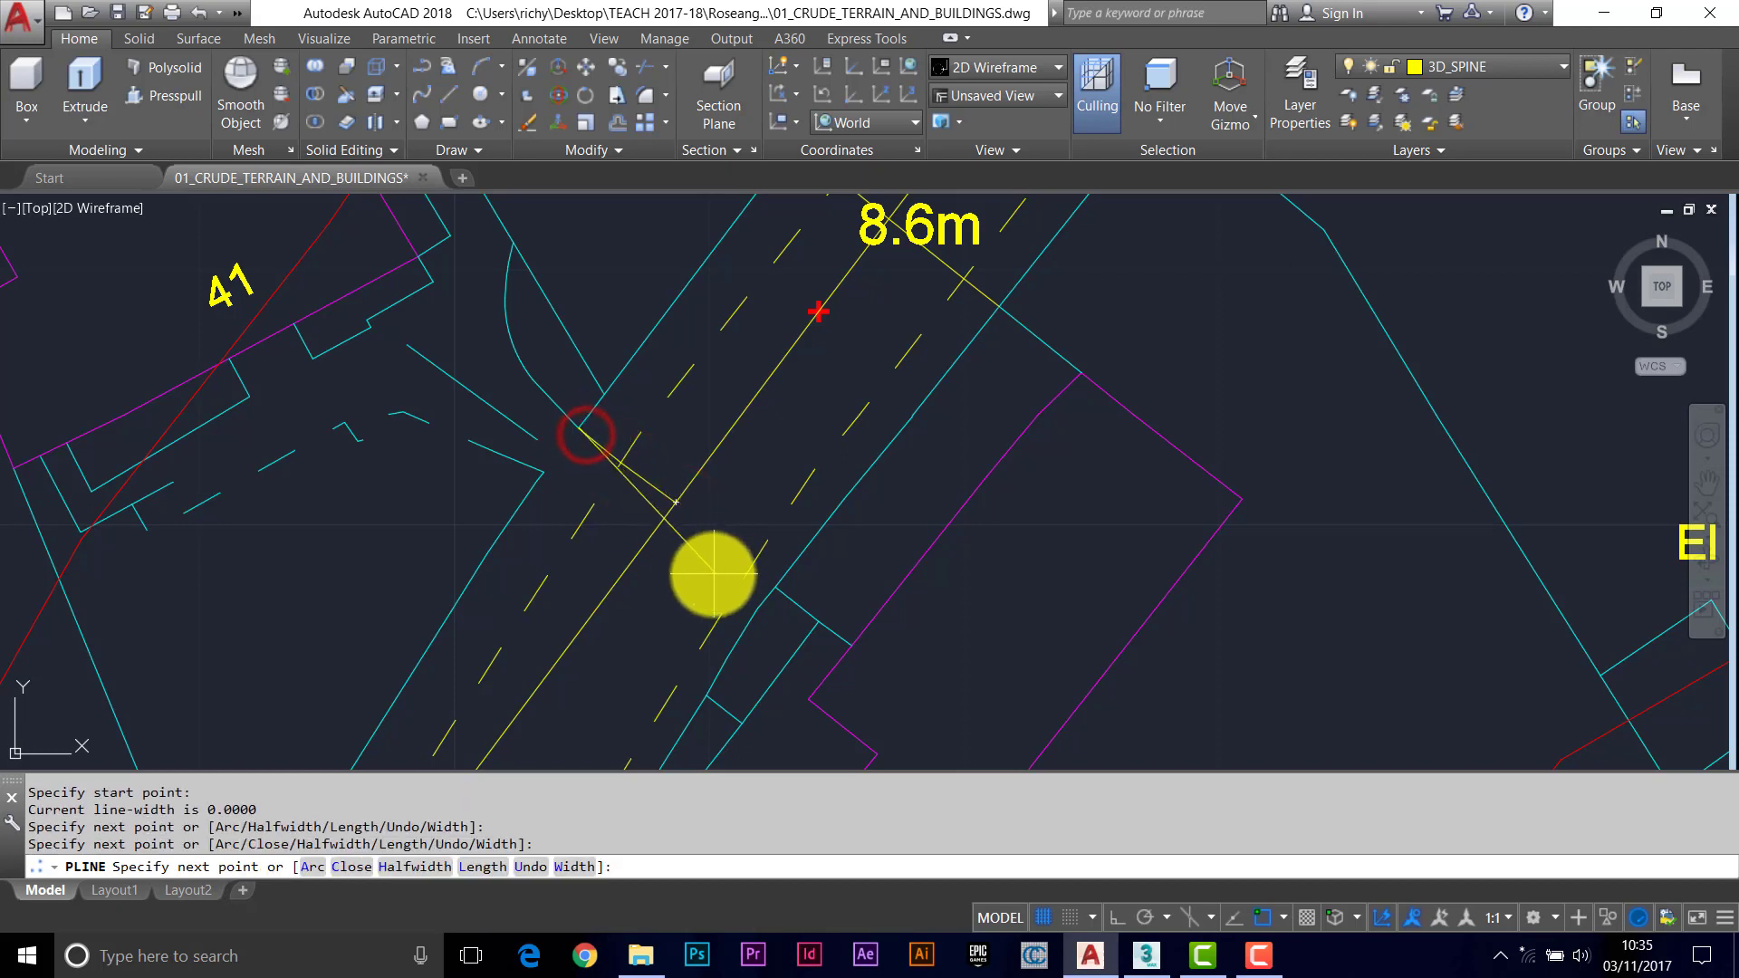
pyautogui.press('Return')
pyautogui.press('Return')
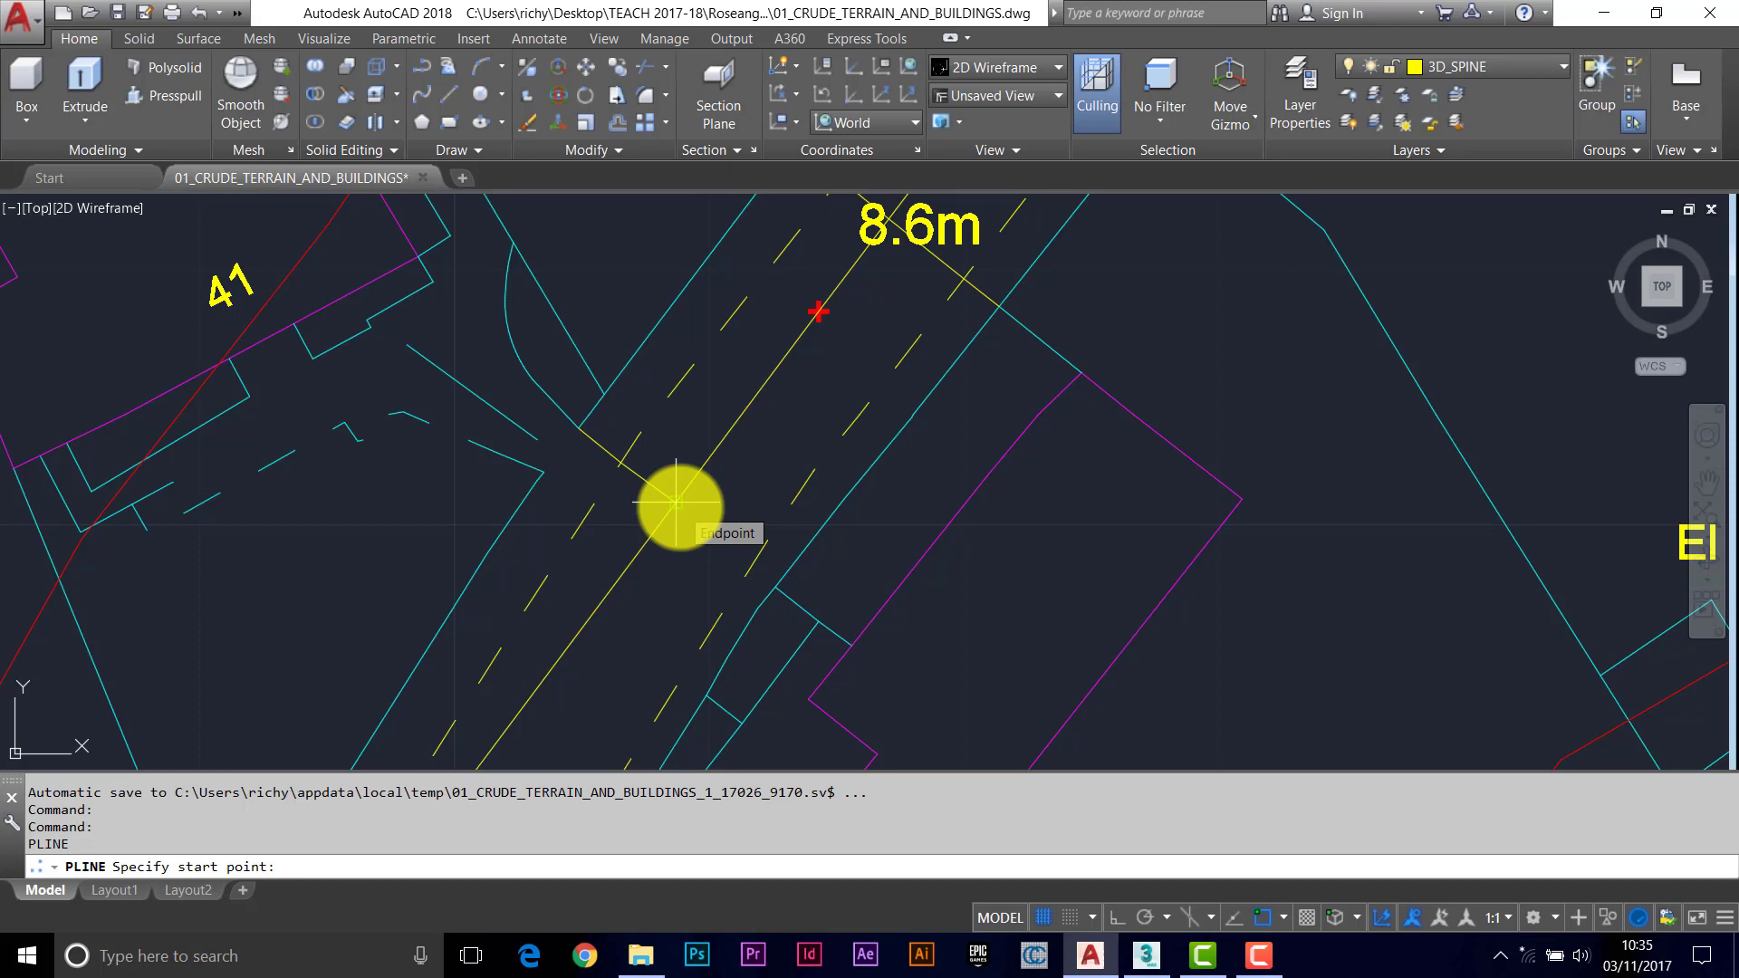
pyautogui.click(676, 504)
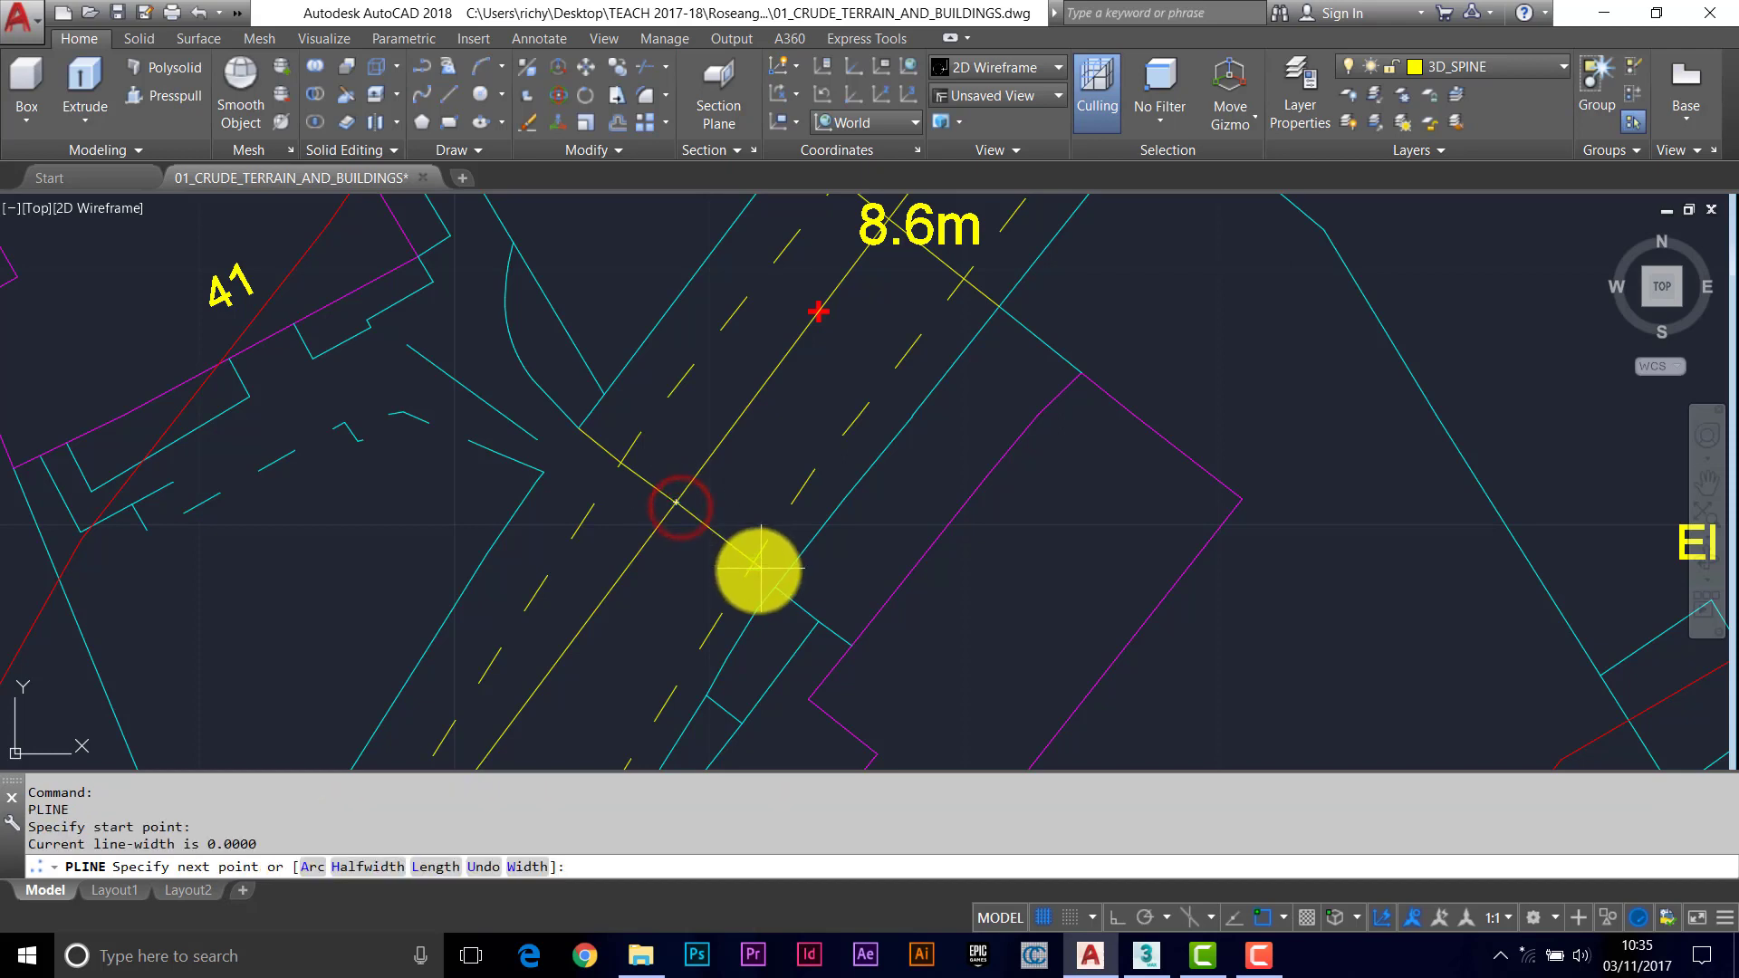
pyautogui.click(751, 565)
pyautogui.click(774, 584)
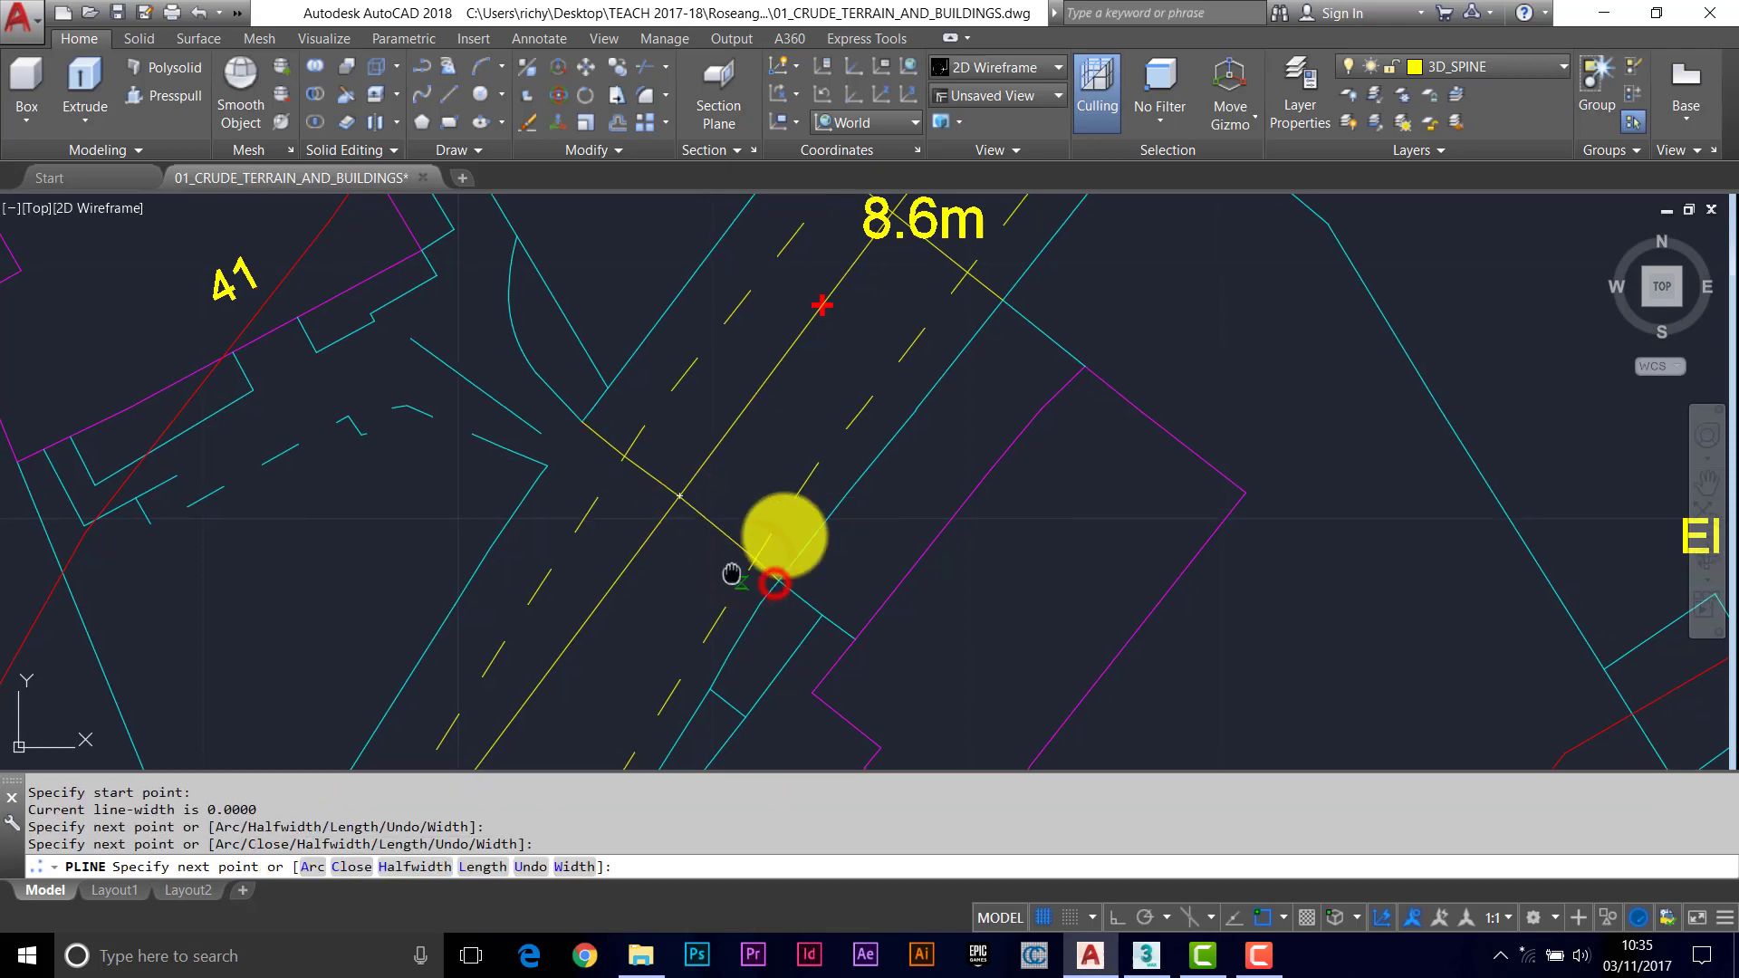
pyautogui.moveTo(775, 584); pyautogui.dragTo(896, 478, button='middle')
pyautogui.press('Return')
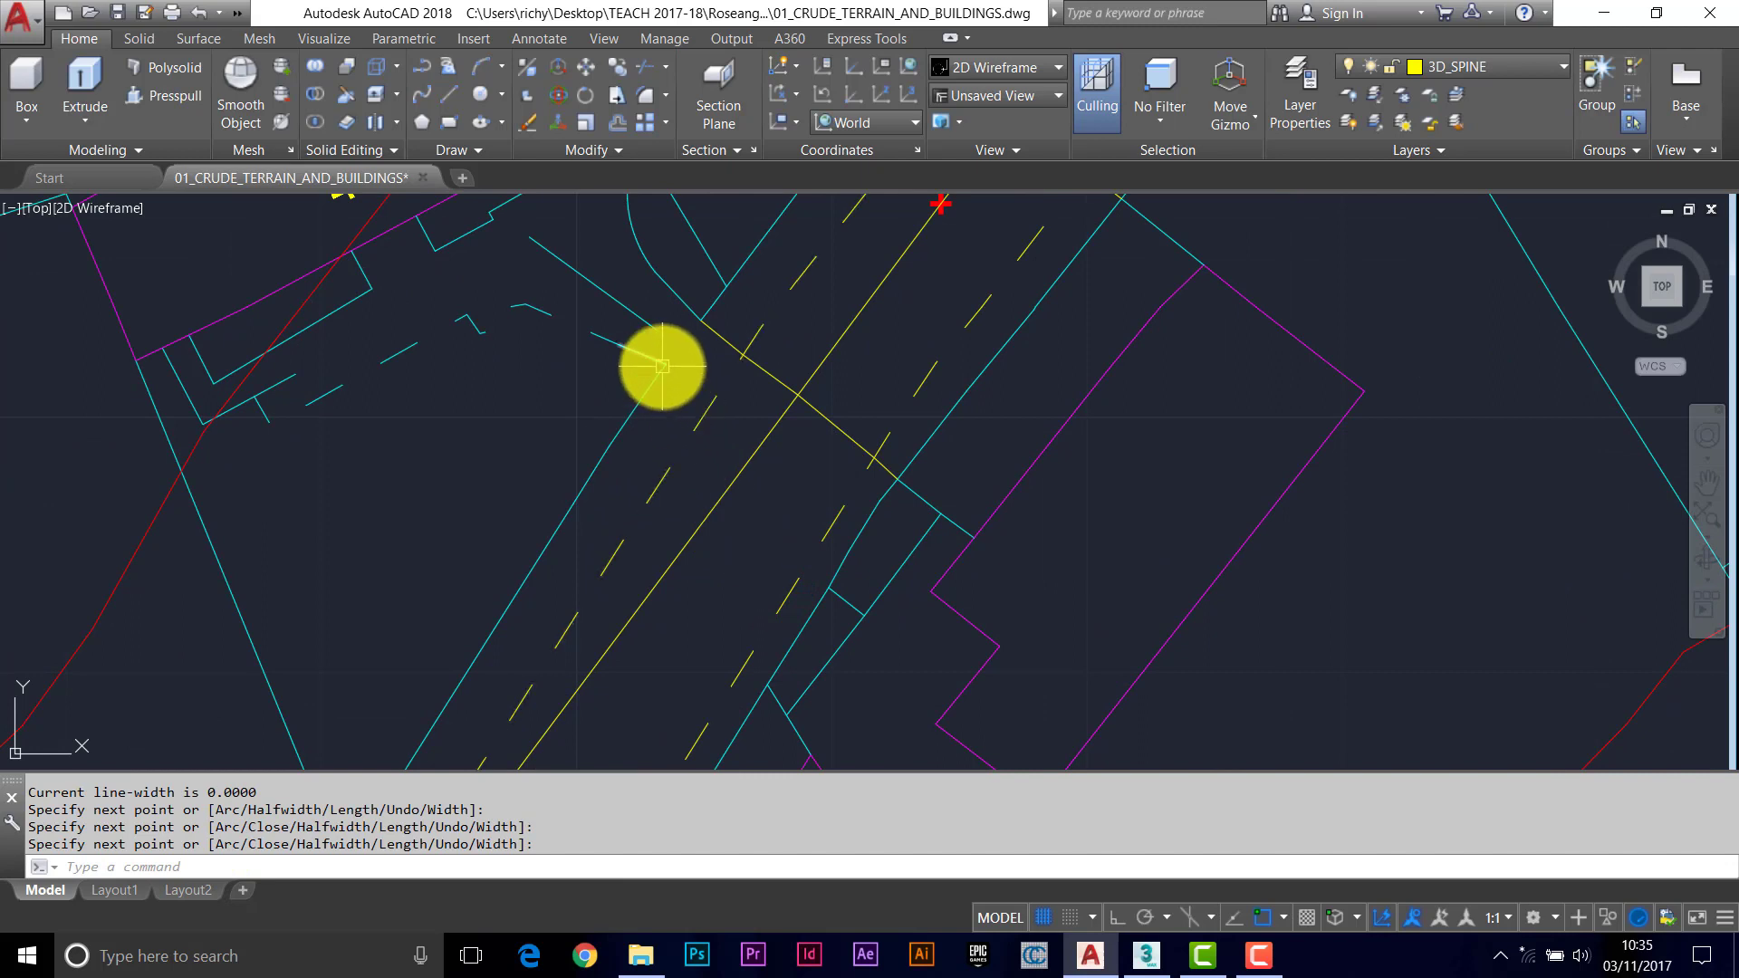
pyautogui.press('Return')
# Add further centre-line-to-kerb polylines on both sides, starting another toward the left kerb.
pyautogui.click(768, 434)
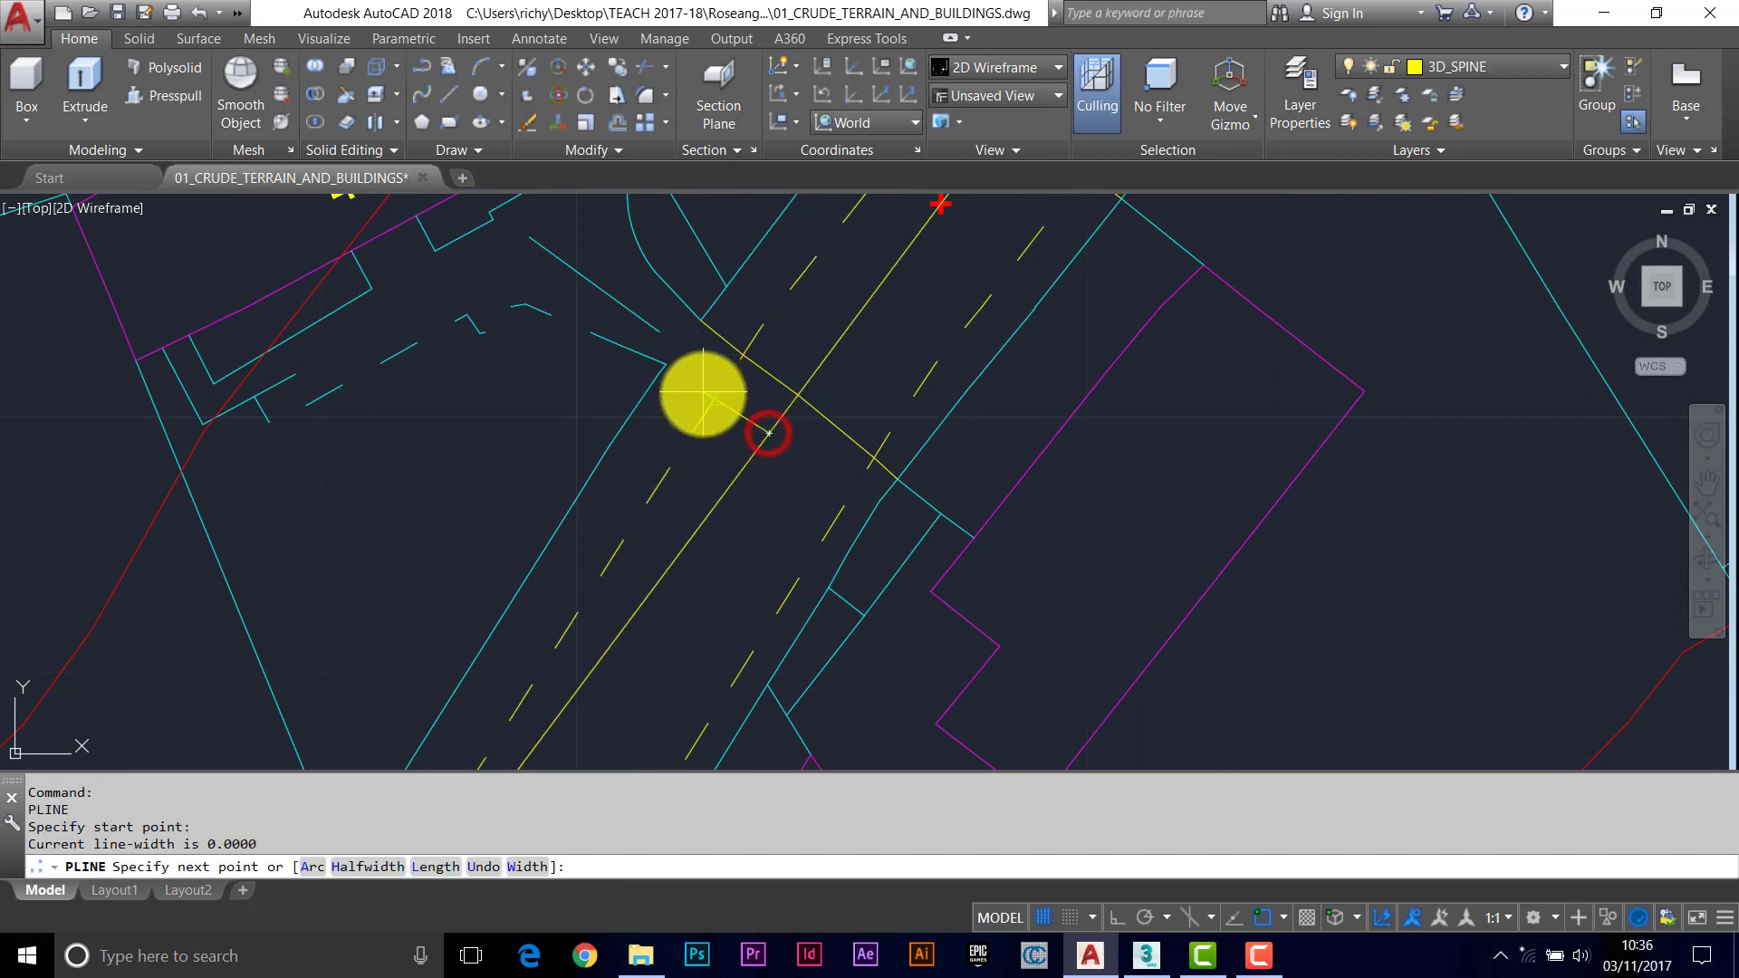
pyautogui.click(711, 396)
pyautogui.click(660, 362)
pyautogui.press('Return')
pyautogui.moveTo(757, 516)
pyautogui.mouseDown(button='middle')
pyautogui.moveTo(757, 465)
pyautogui.moveTo(698, 505)
pyautogui.mouseUp(button='middle')
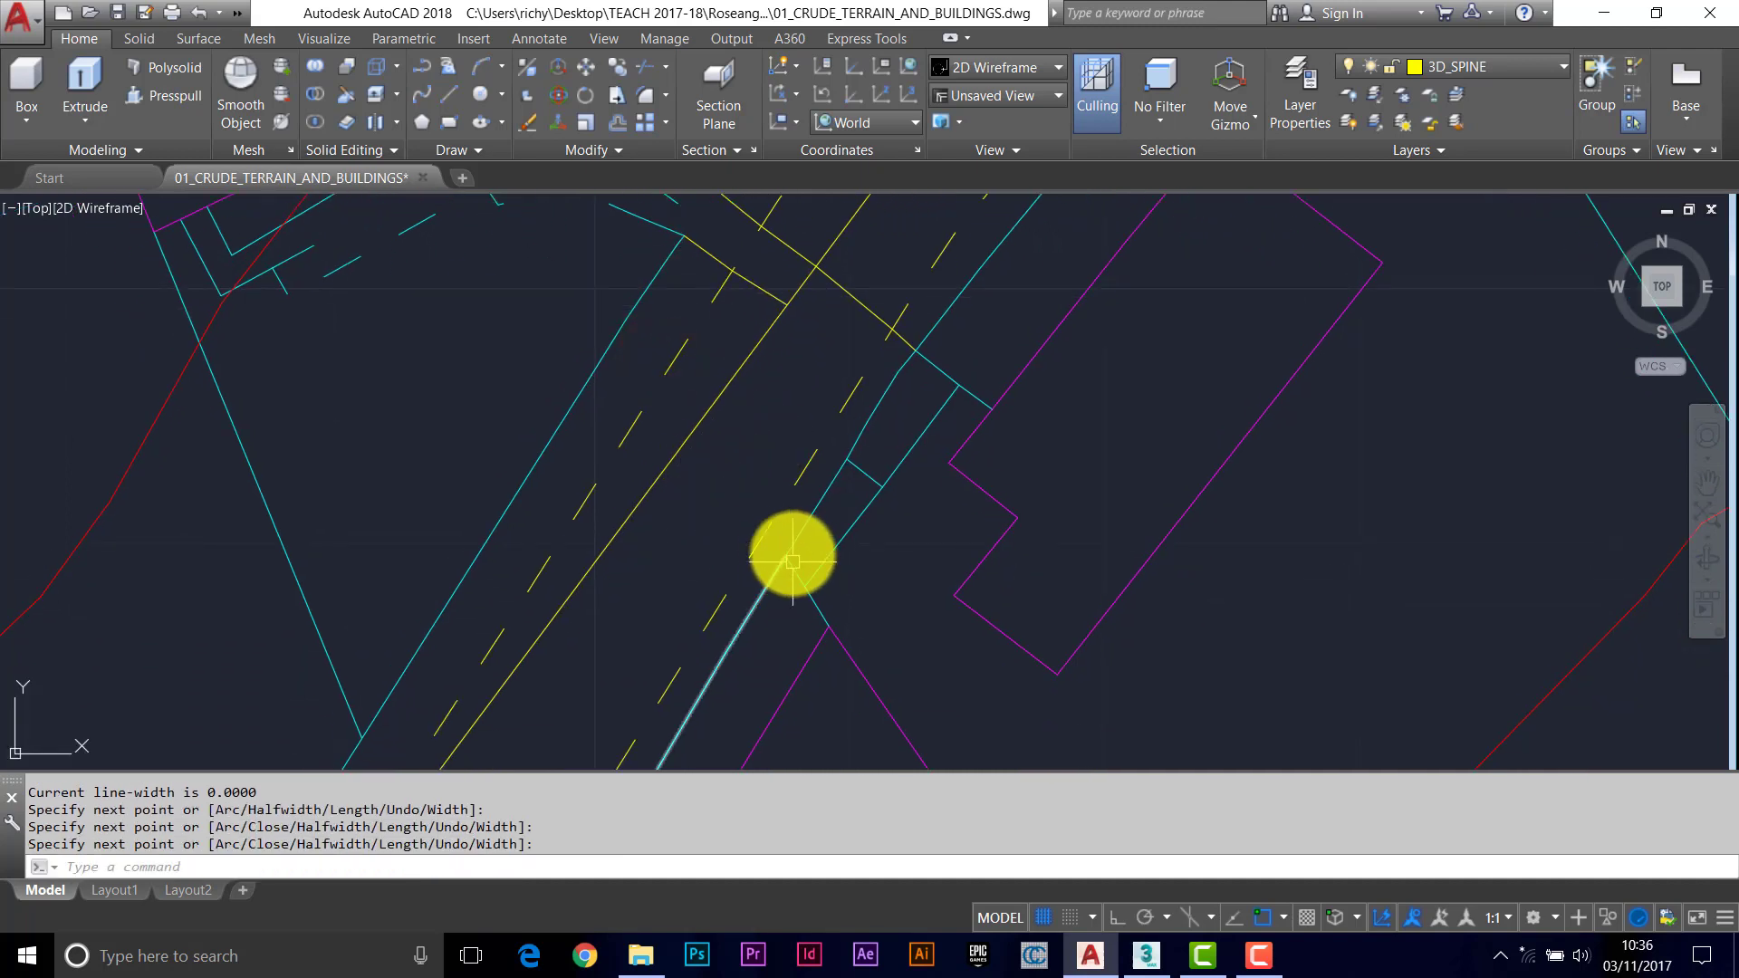
pyautogui.press('Return')
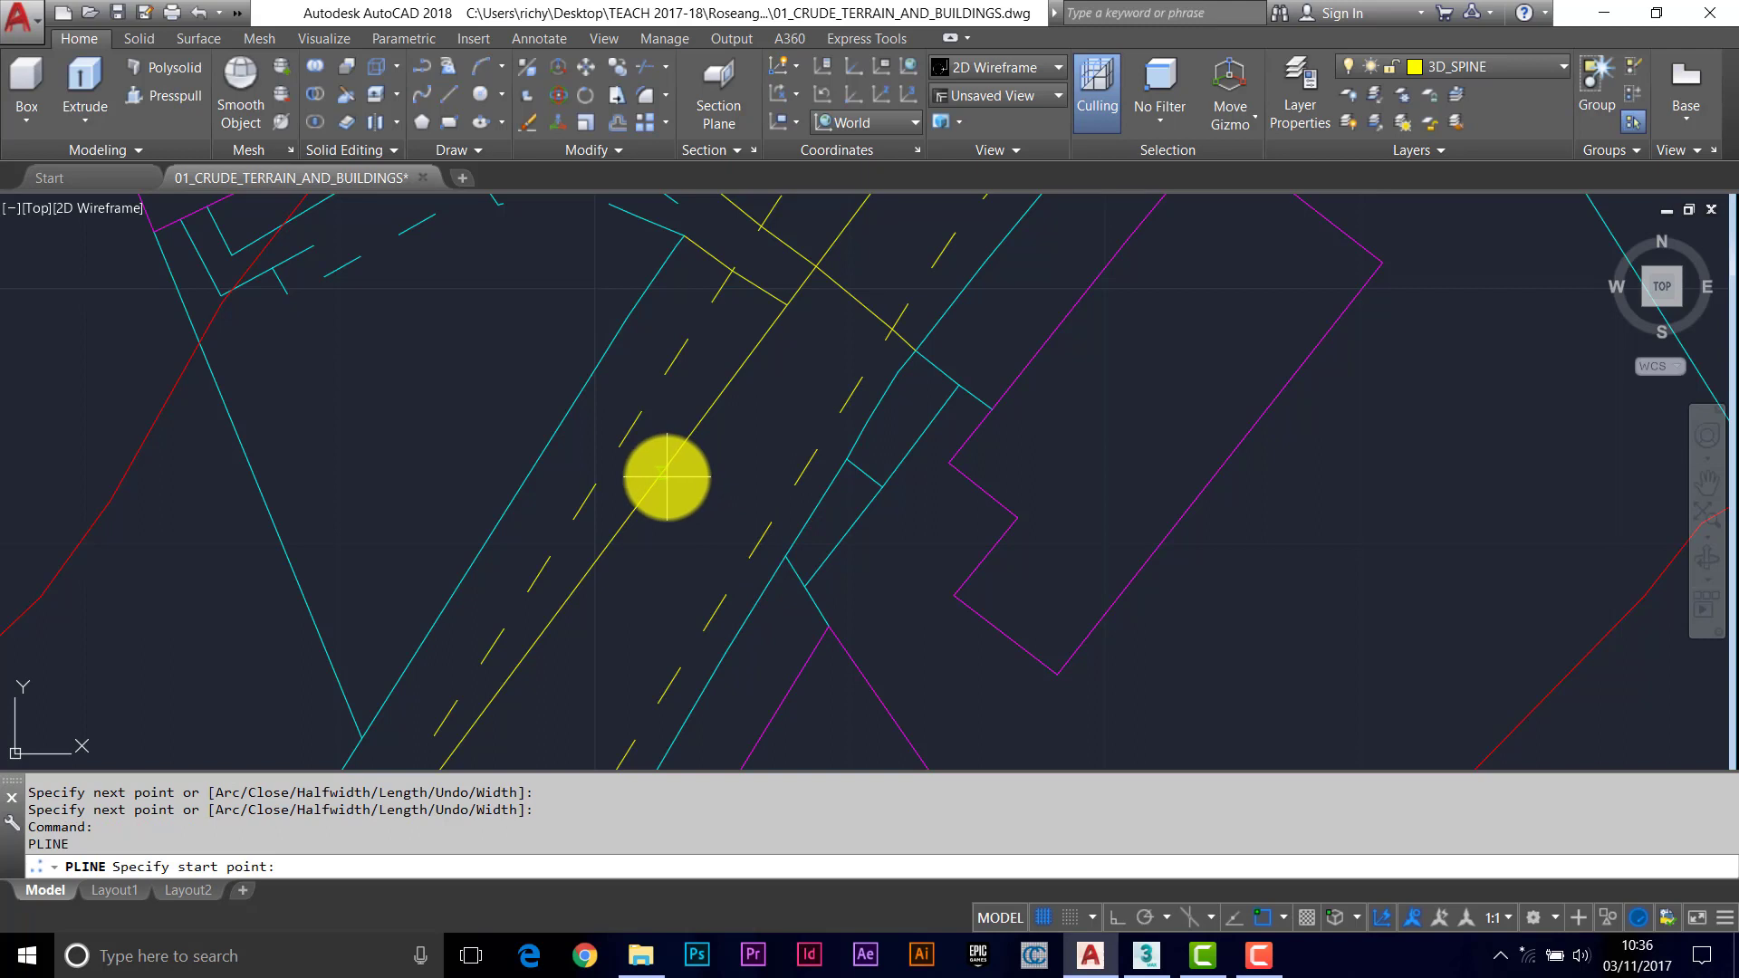
pyautogui.click(658, 479)
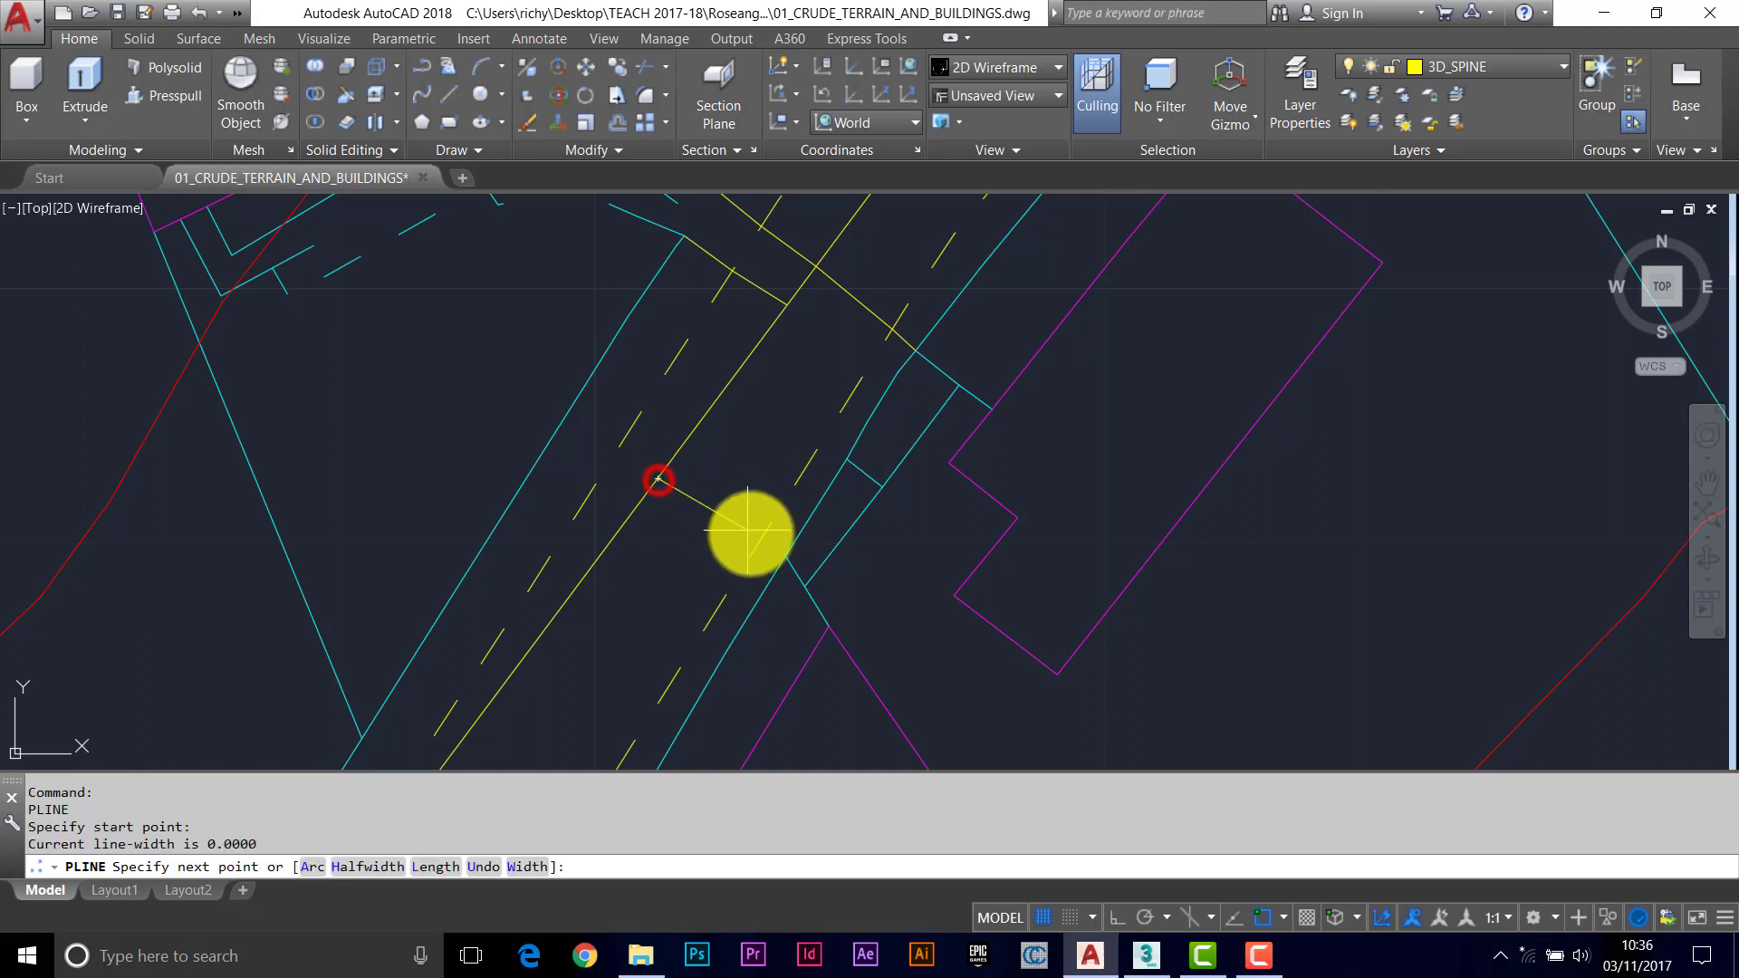
pyautogui.click(762, 541)
pyautogui.click(785, 556)
pyautogui.press('Return')
pyautogui.press('Return')
pyautogui.click(651, 476)
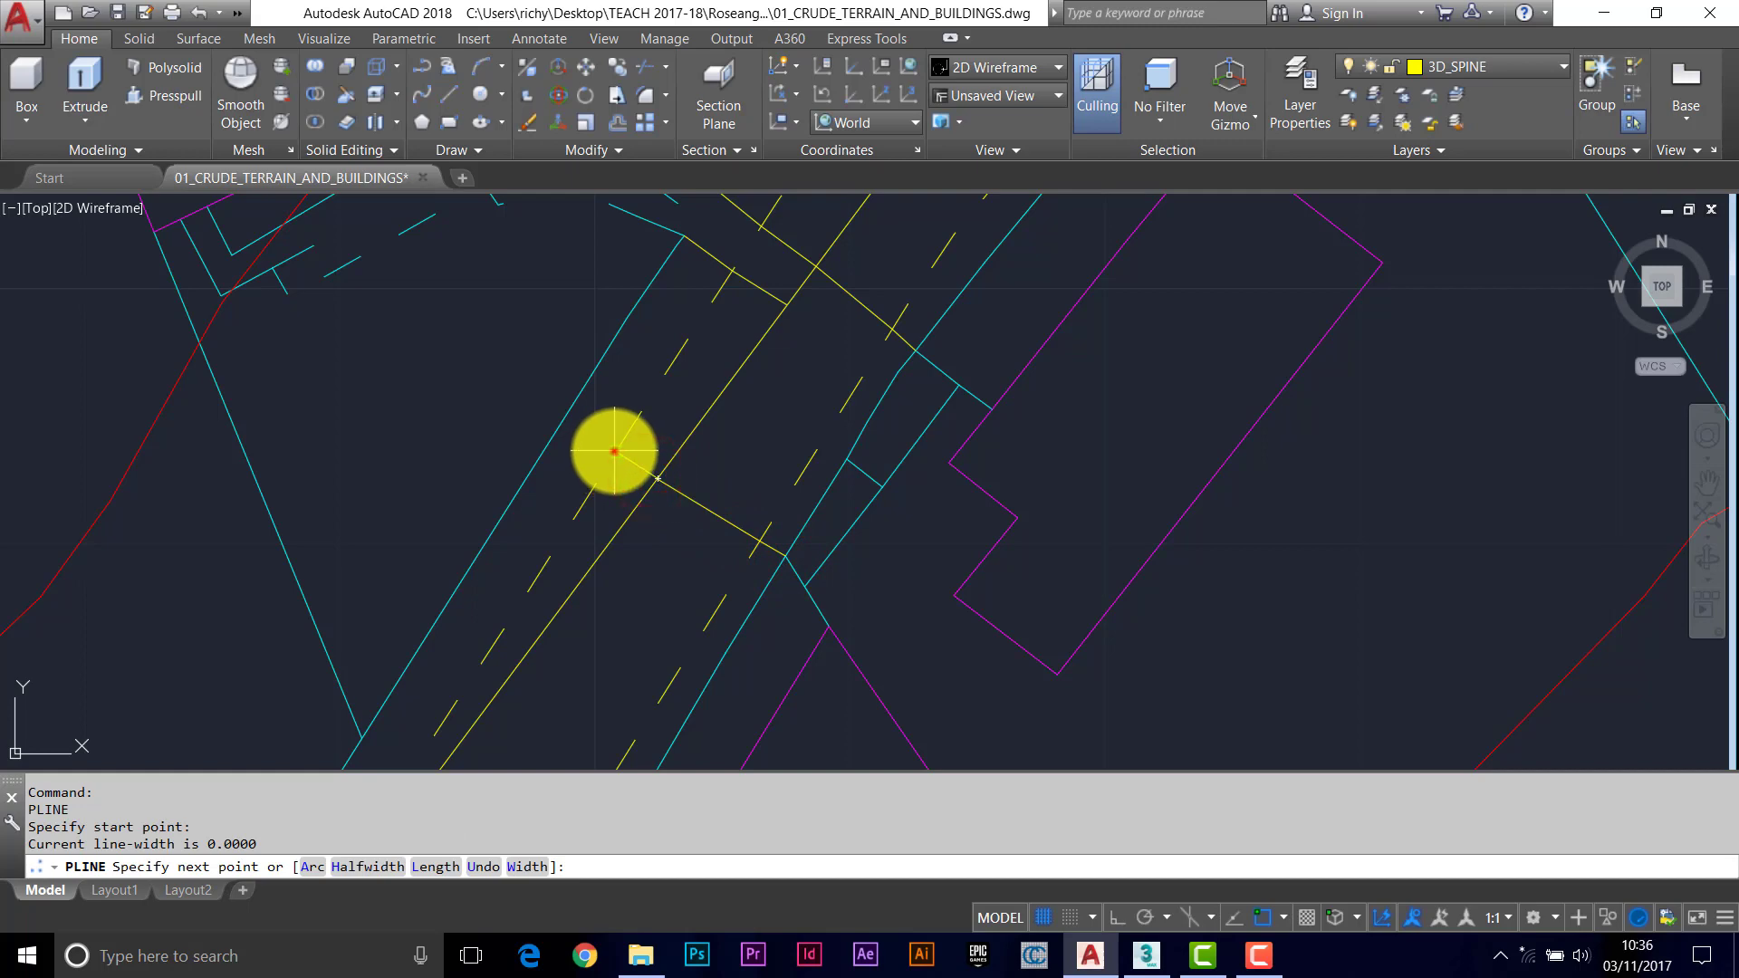
pyautogui.click(614, 451)
# Finish the left-kerb polyline and pan to the junction by the 10 and 7.3m labels.
pyautogui.click(564, 420)
pyautogui.scroll(-4, 583, 474)
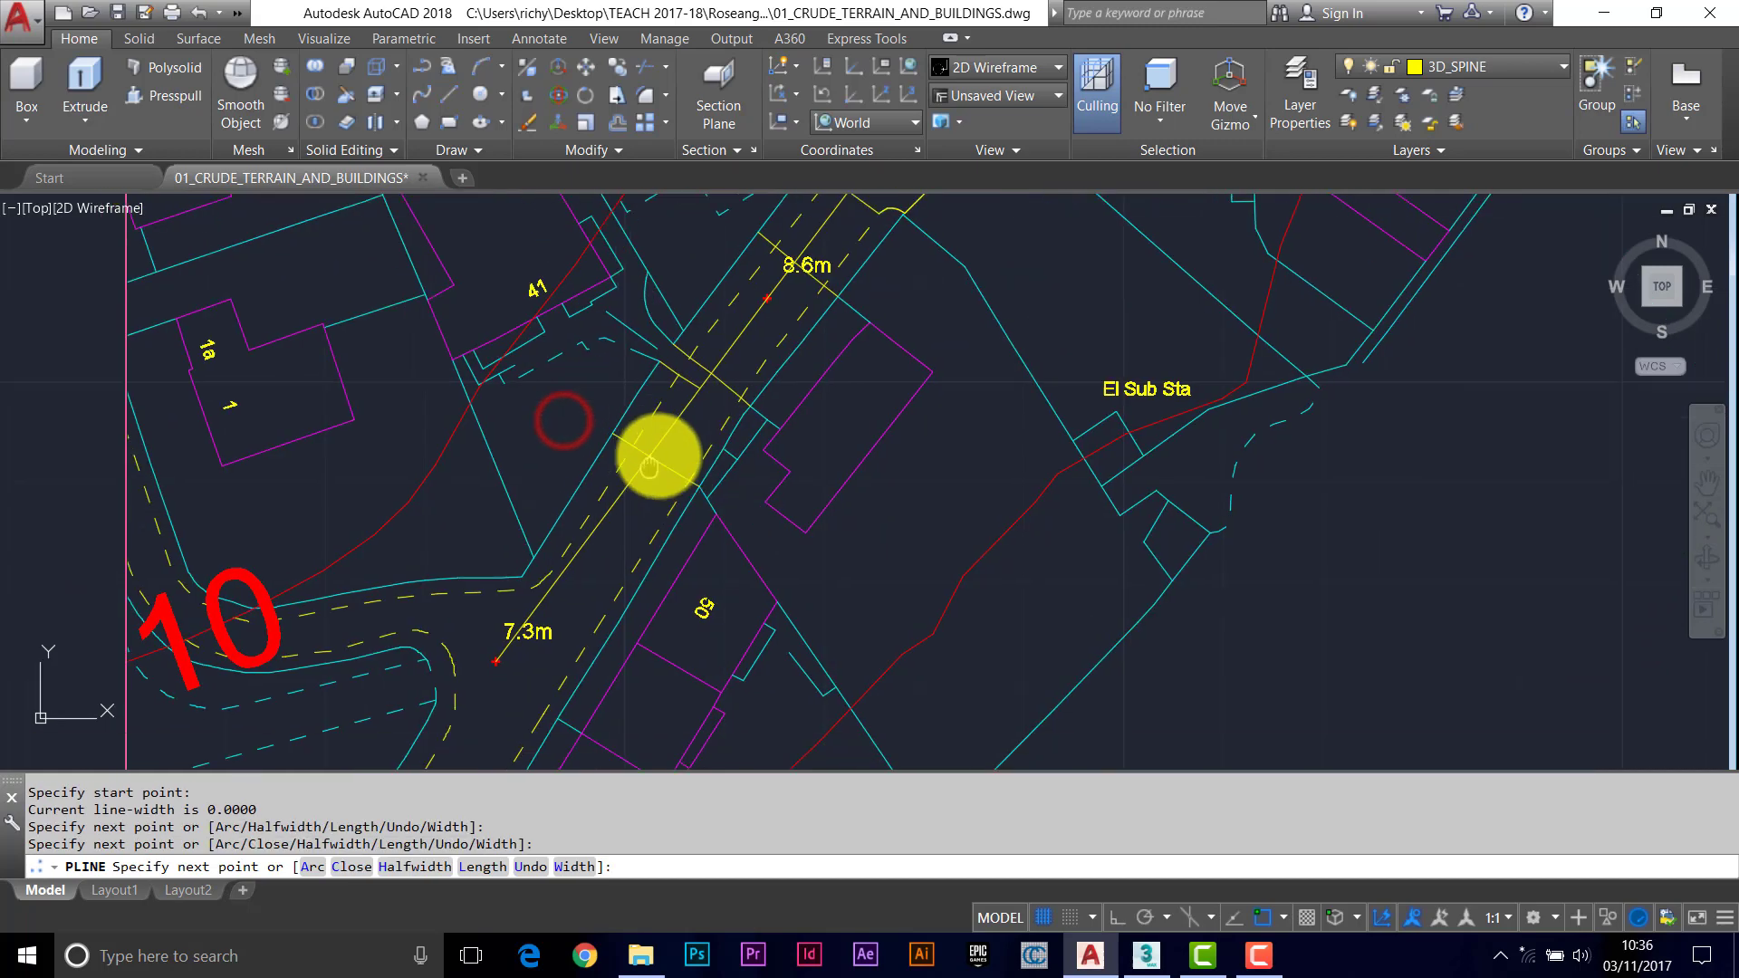
pyautogui.scroll(1, 634, 480)
pyautogui.press('Return')
pyautogui.scroll(2, 621, 512)
pyautogui.moveTo(610, 519)
pyautogui.mouseDown(button='middle')
pyautogui.moveTo(698, 427)
pyautogui.moveTo(703, 449)
pyautogui.mouseUp(button='middle')
pyautogui.scroll(-3, 652, 492)
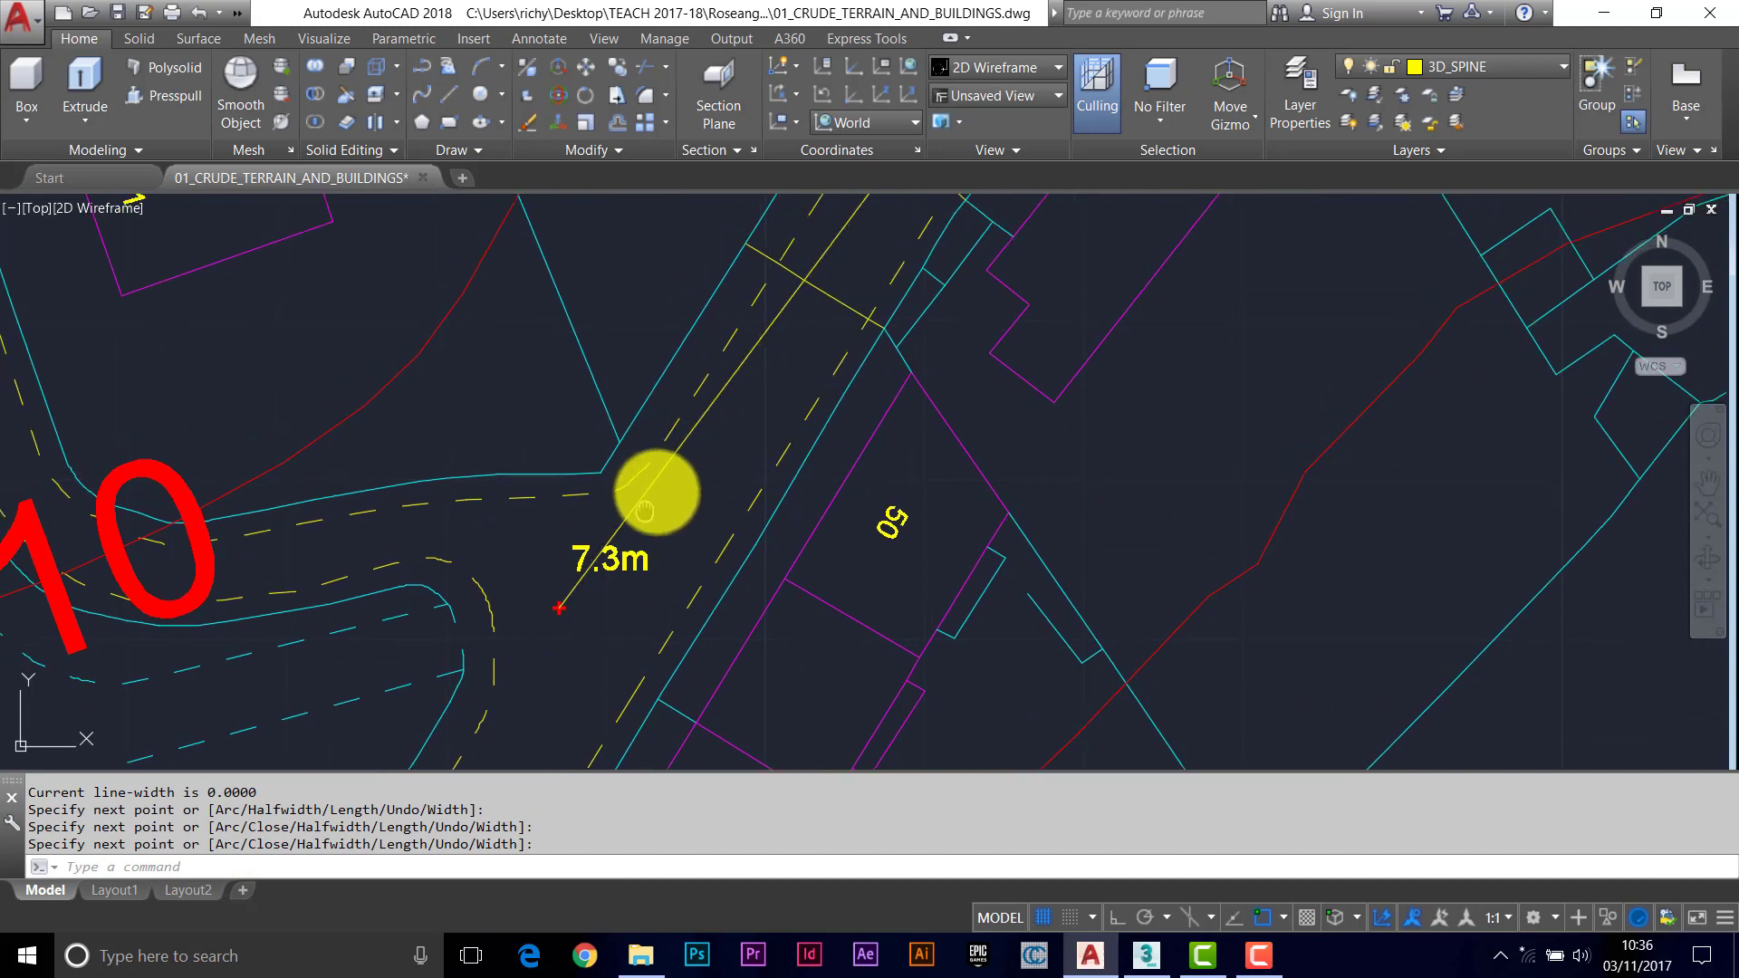
pyautogui.moveTo(570, 508)
pyautogui.mouseDown(button='middle')
pyautogui.moveTo(669, 410)
pyautogui.moveTo(689, 457)
pyautogui.moveTo(690, 430)
pyautogui.mouseUp(button='middle')
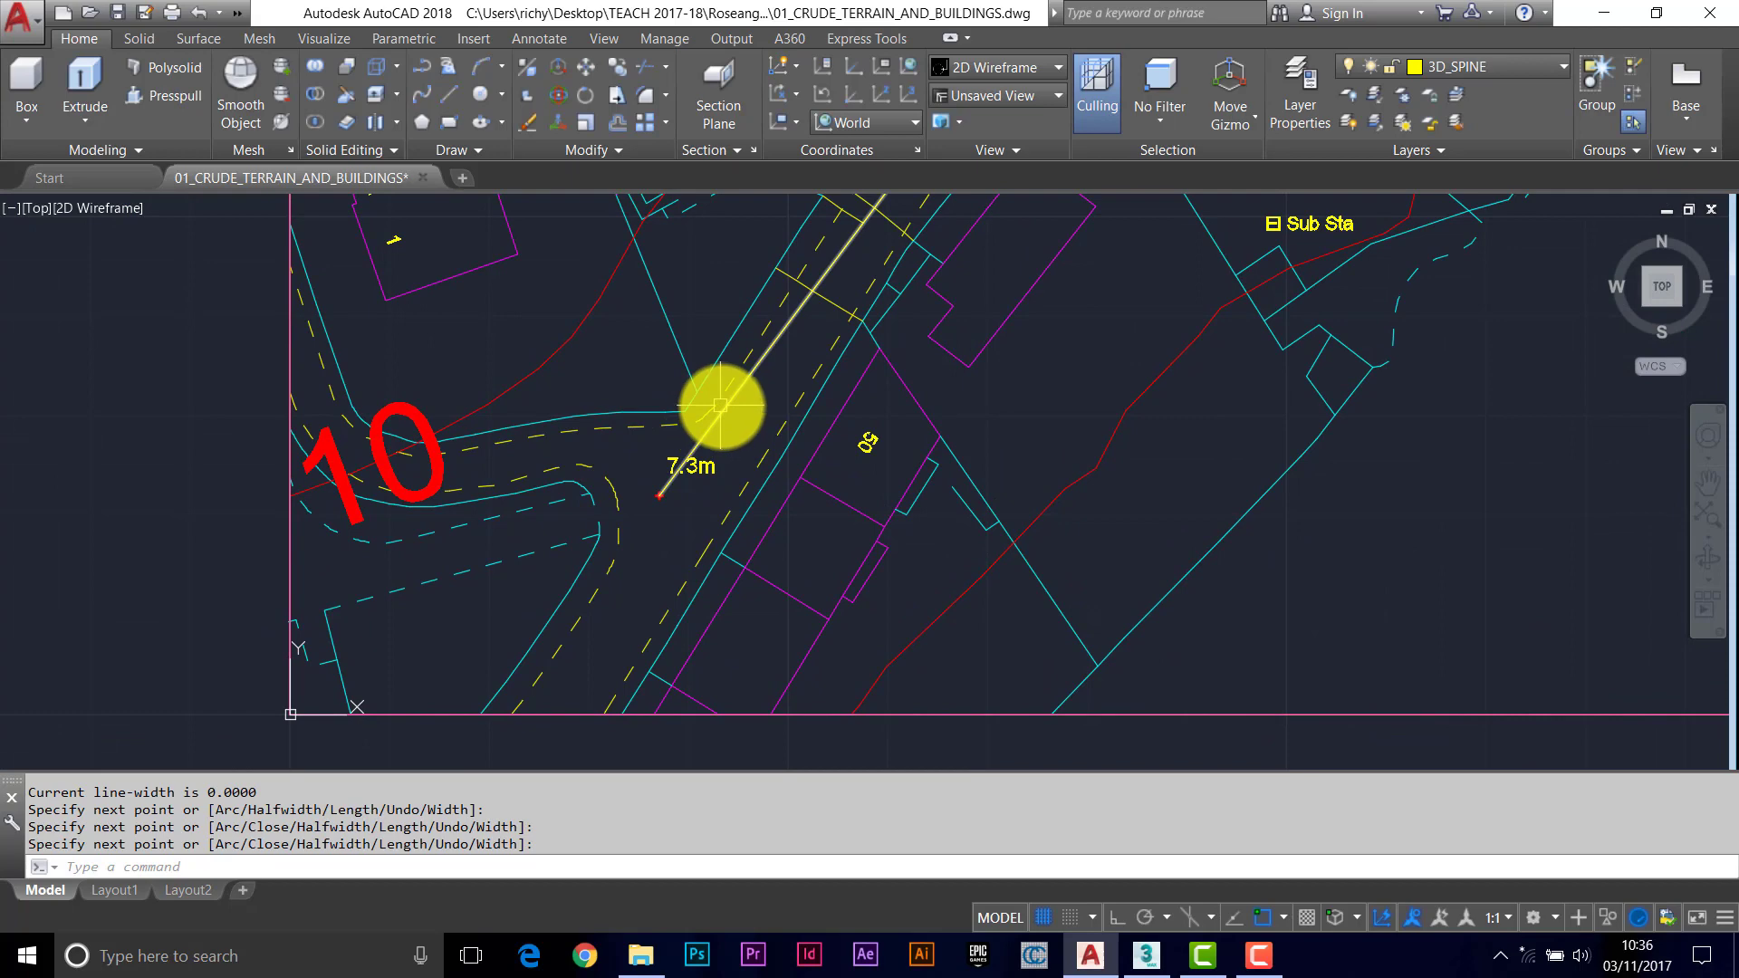
pyautogui.scroll(4, 709, 425)
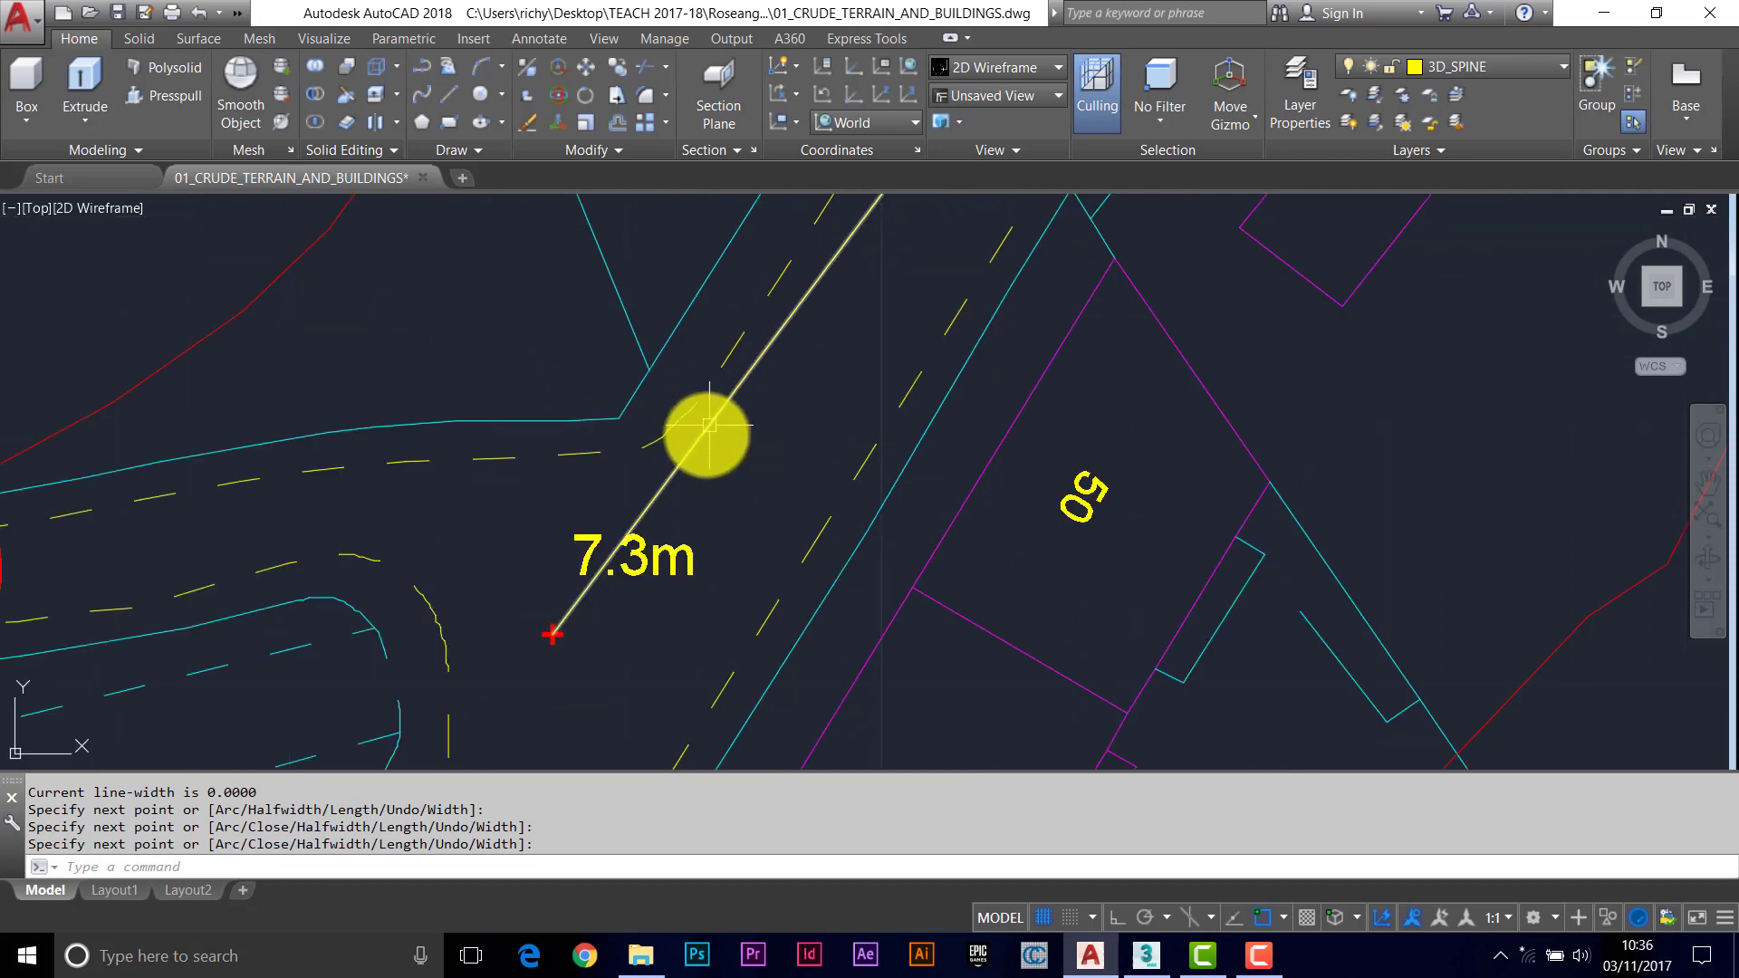
# Restart PLINE and place its first point at the 7.3m point.
pyautogui.press('Return')
pyautogui.press('Return')
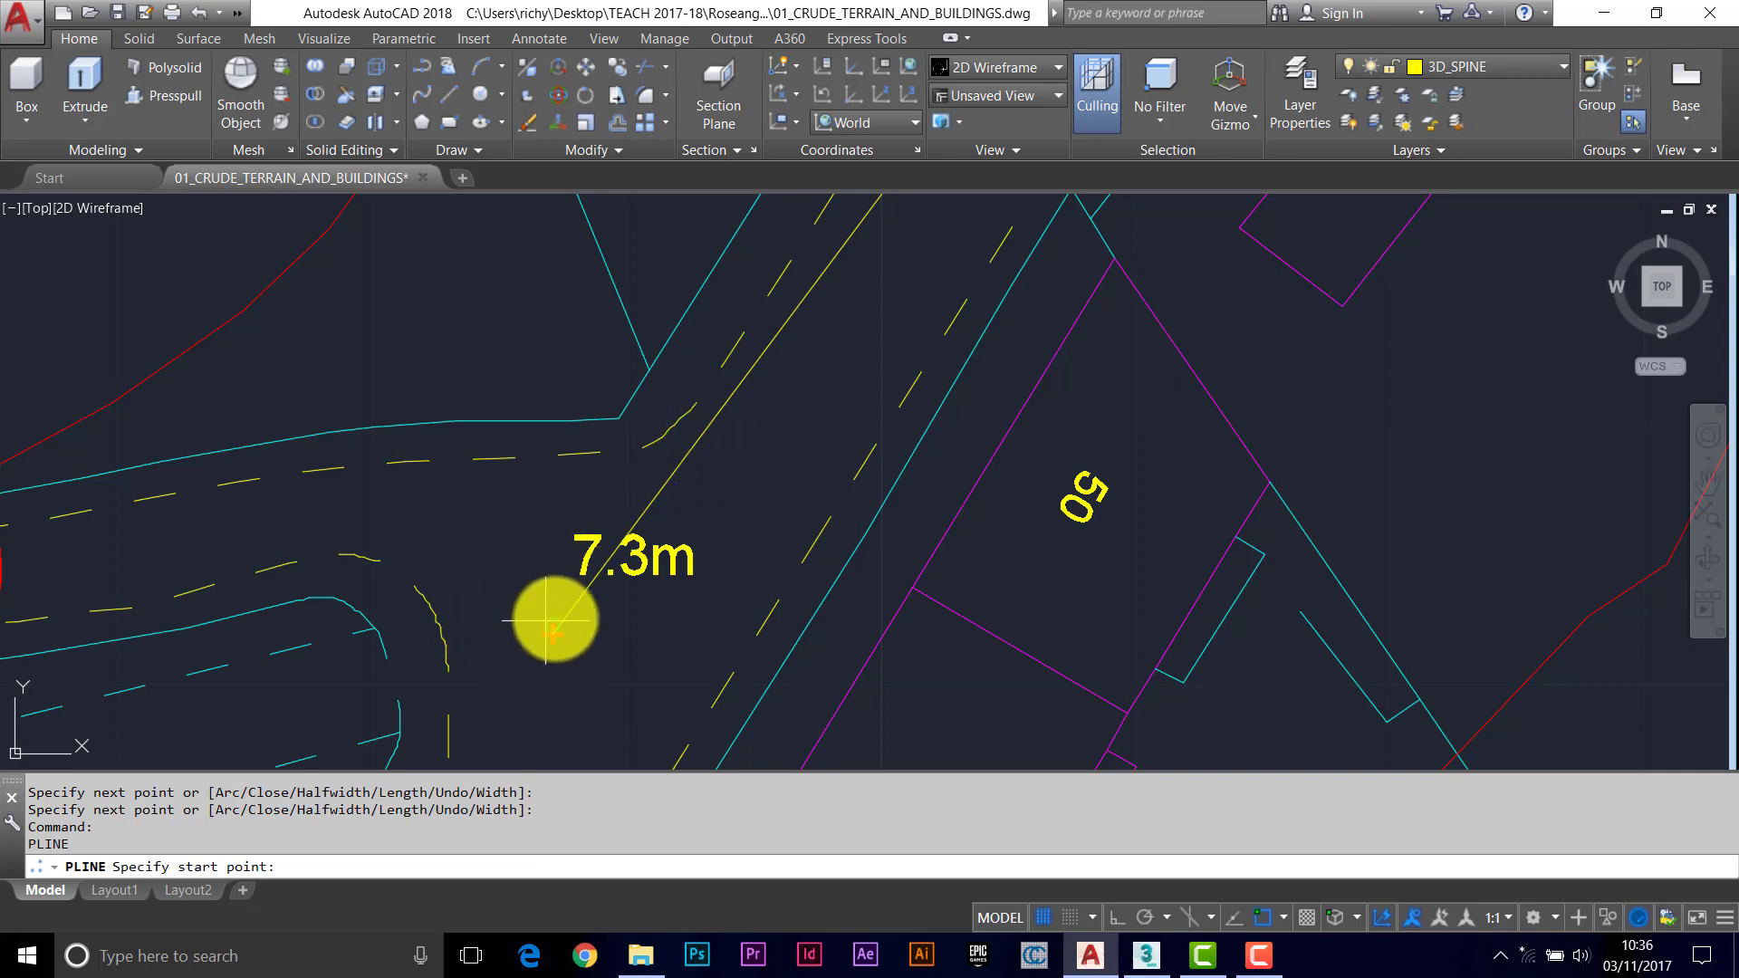
pyautogui.scroll(2, 564, 621)
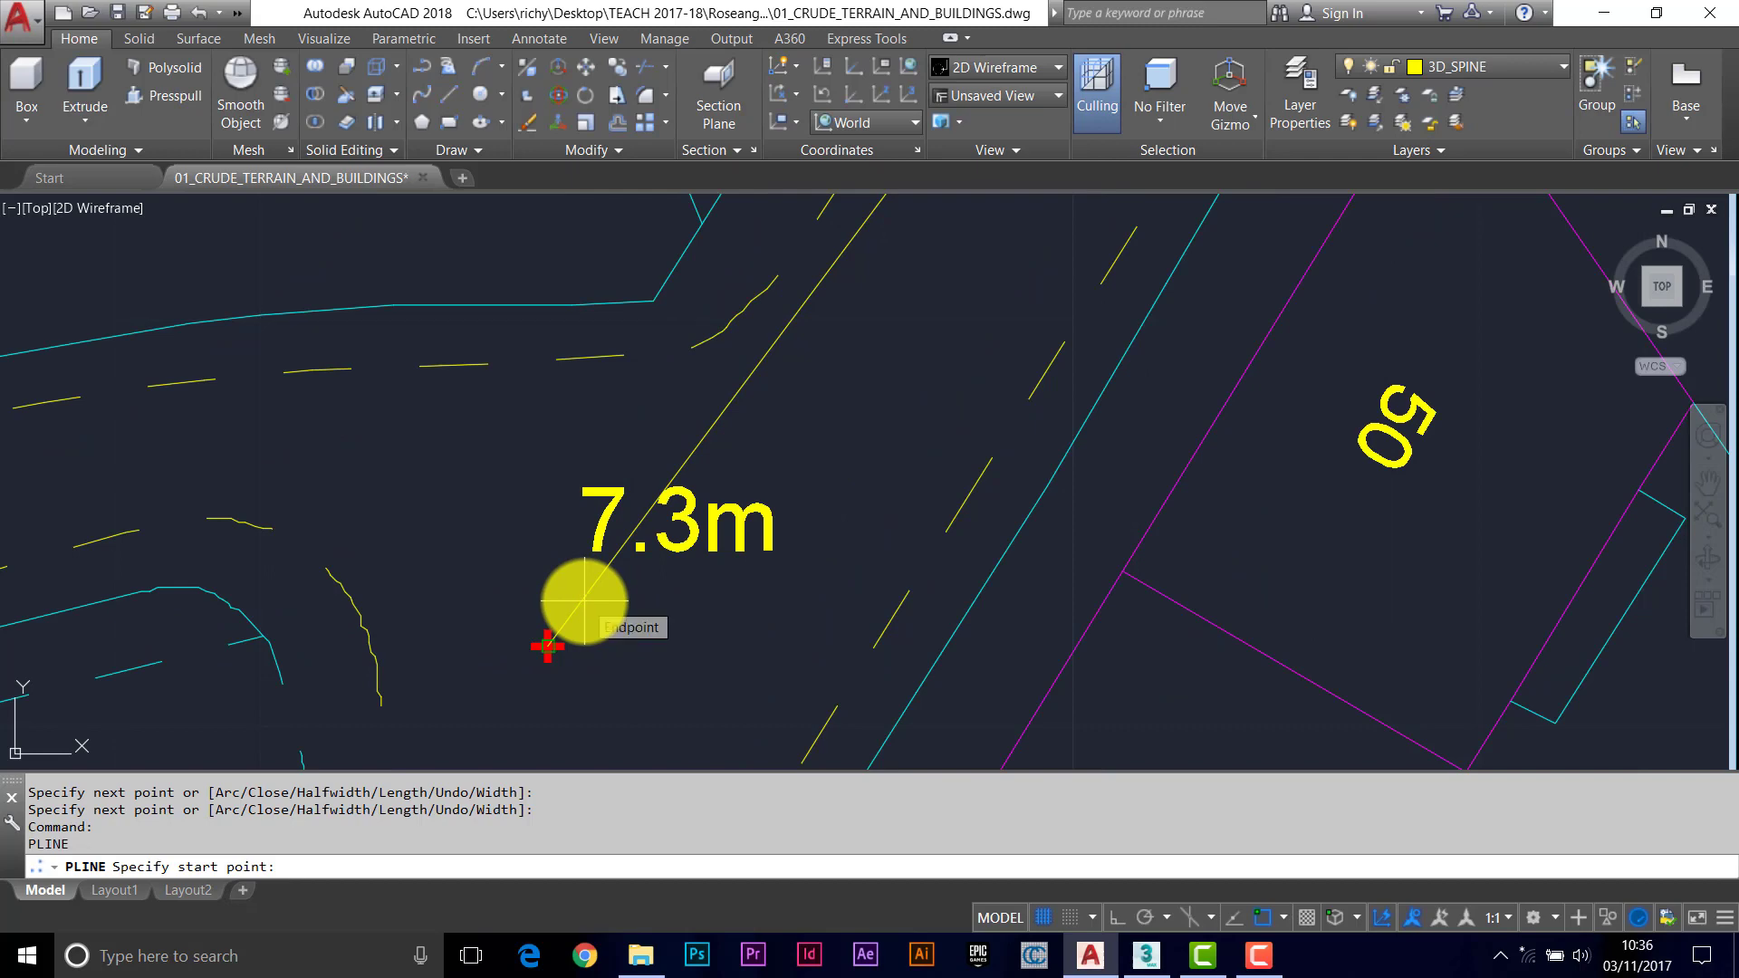
pyautogui.click(584, 601)
pyautogui.scroll(-3, 585, 600)
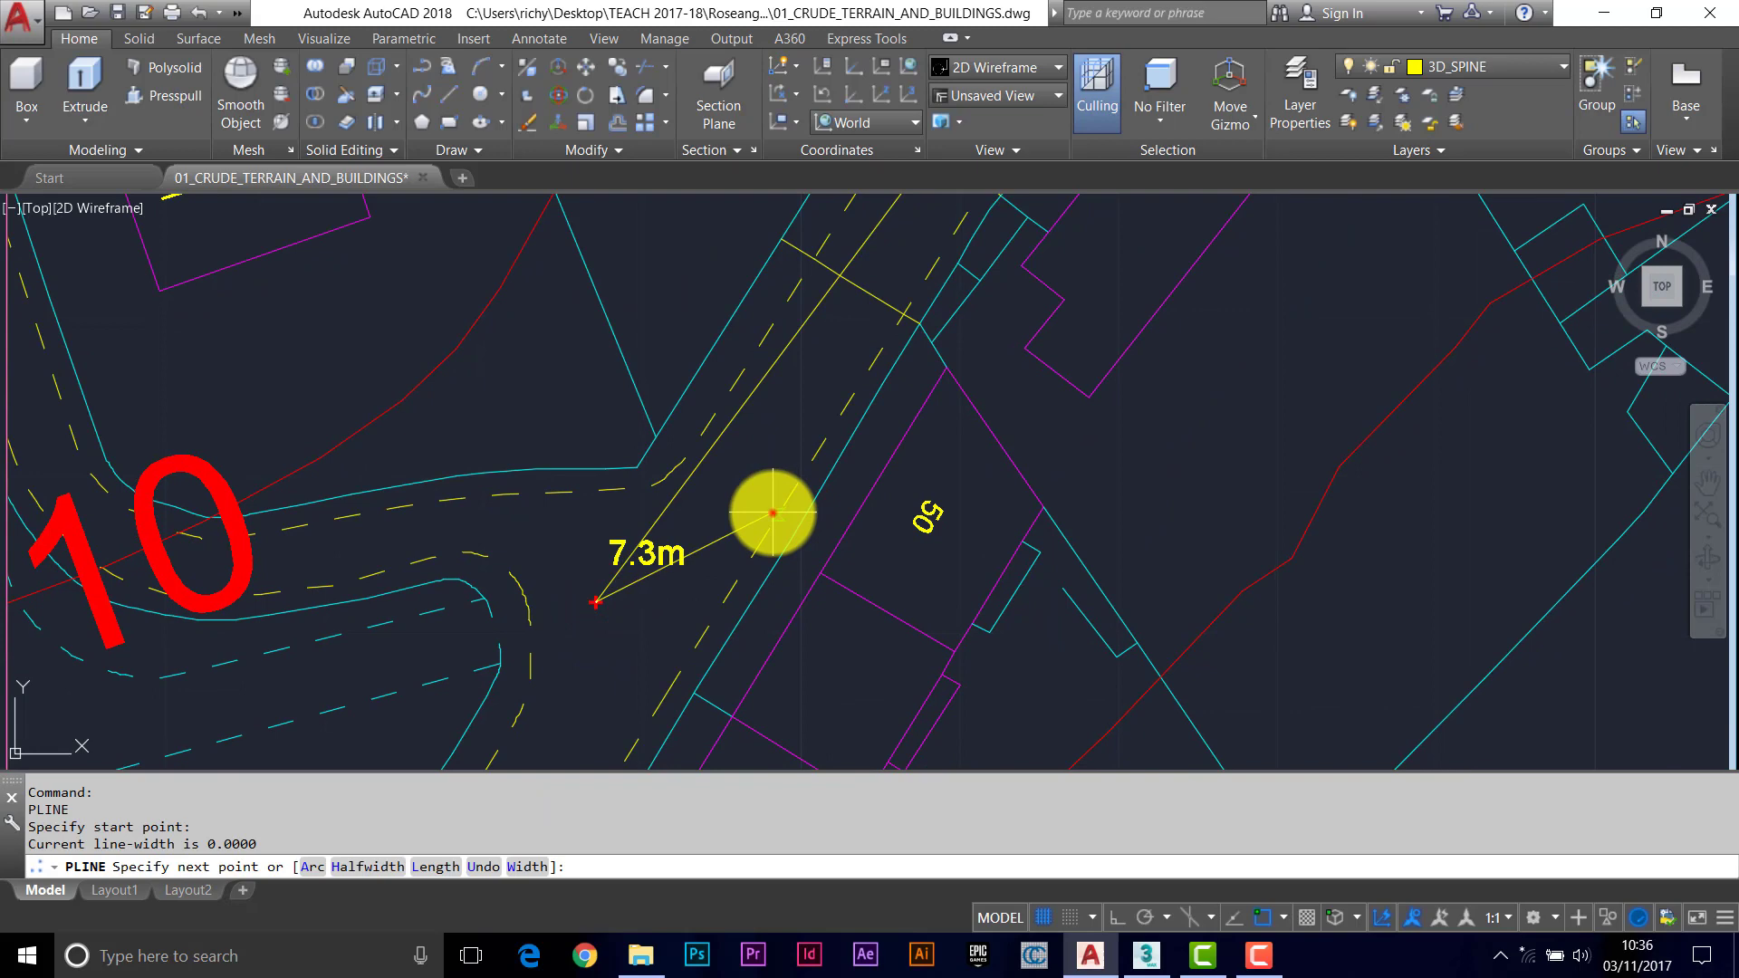
# Trace the outline from the centre line along the road kerb line.
pyautogui.click(772, 513)
pyautogui.scroll(3, 691, 465)
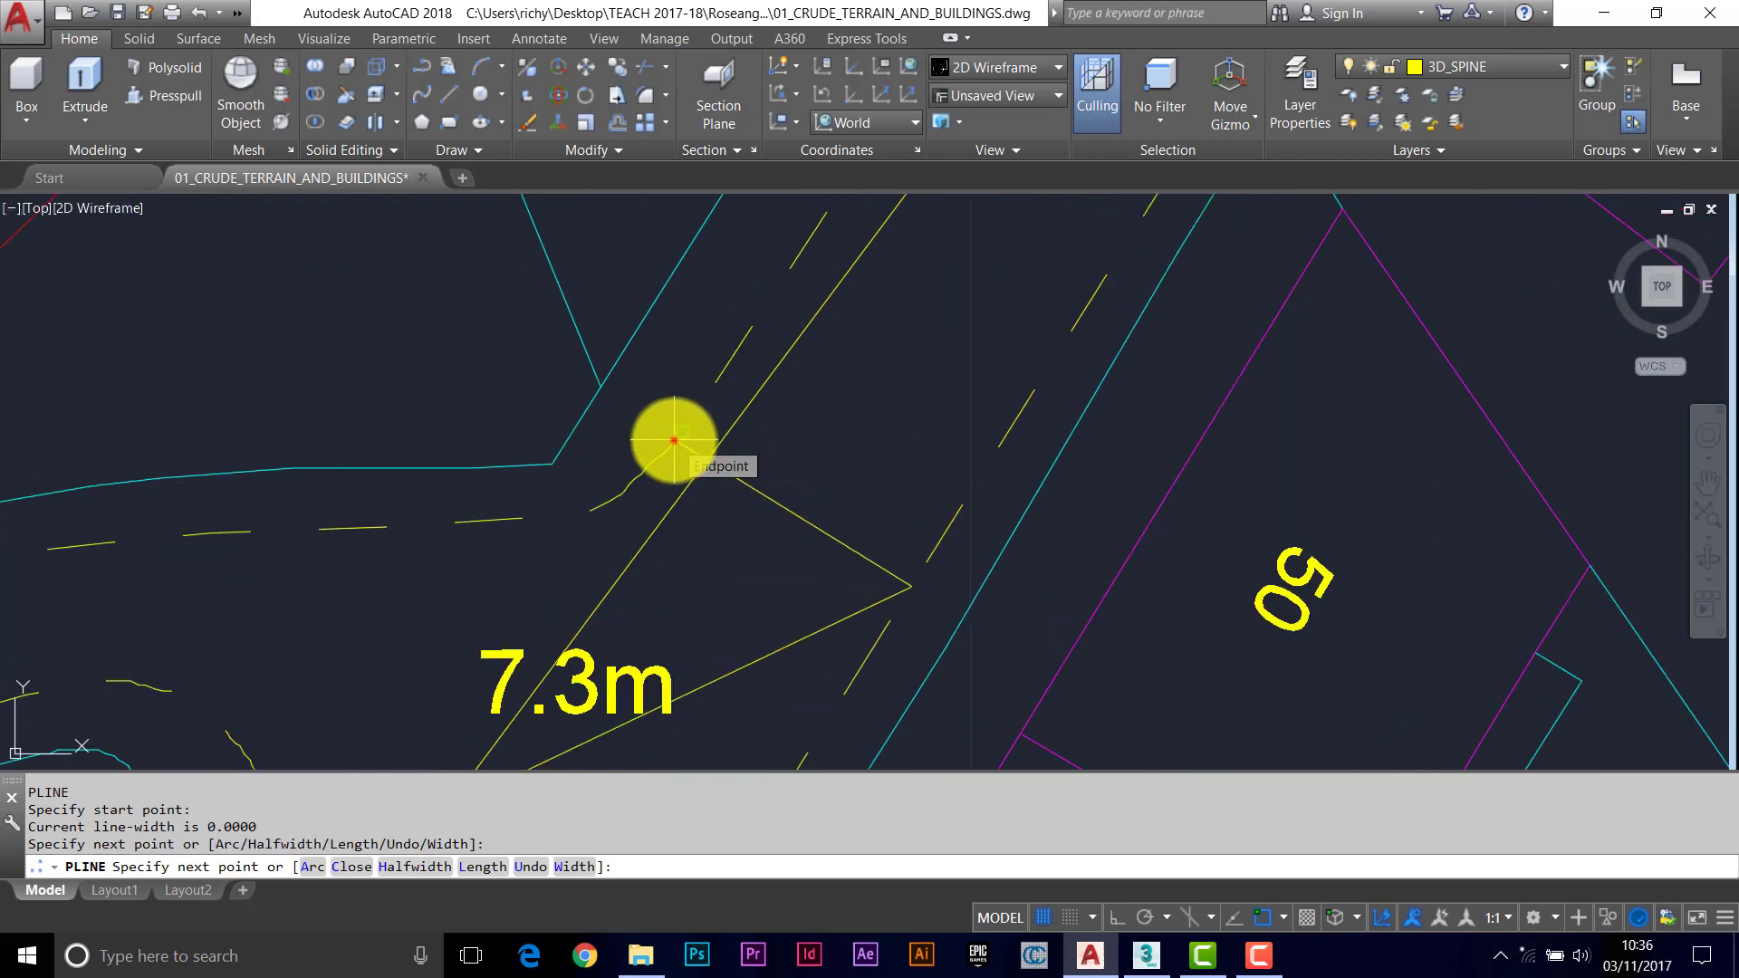
pyautogui.click(673, 440)
pyautogui.click(634, 486)
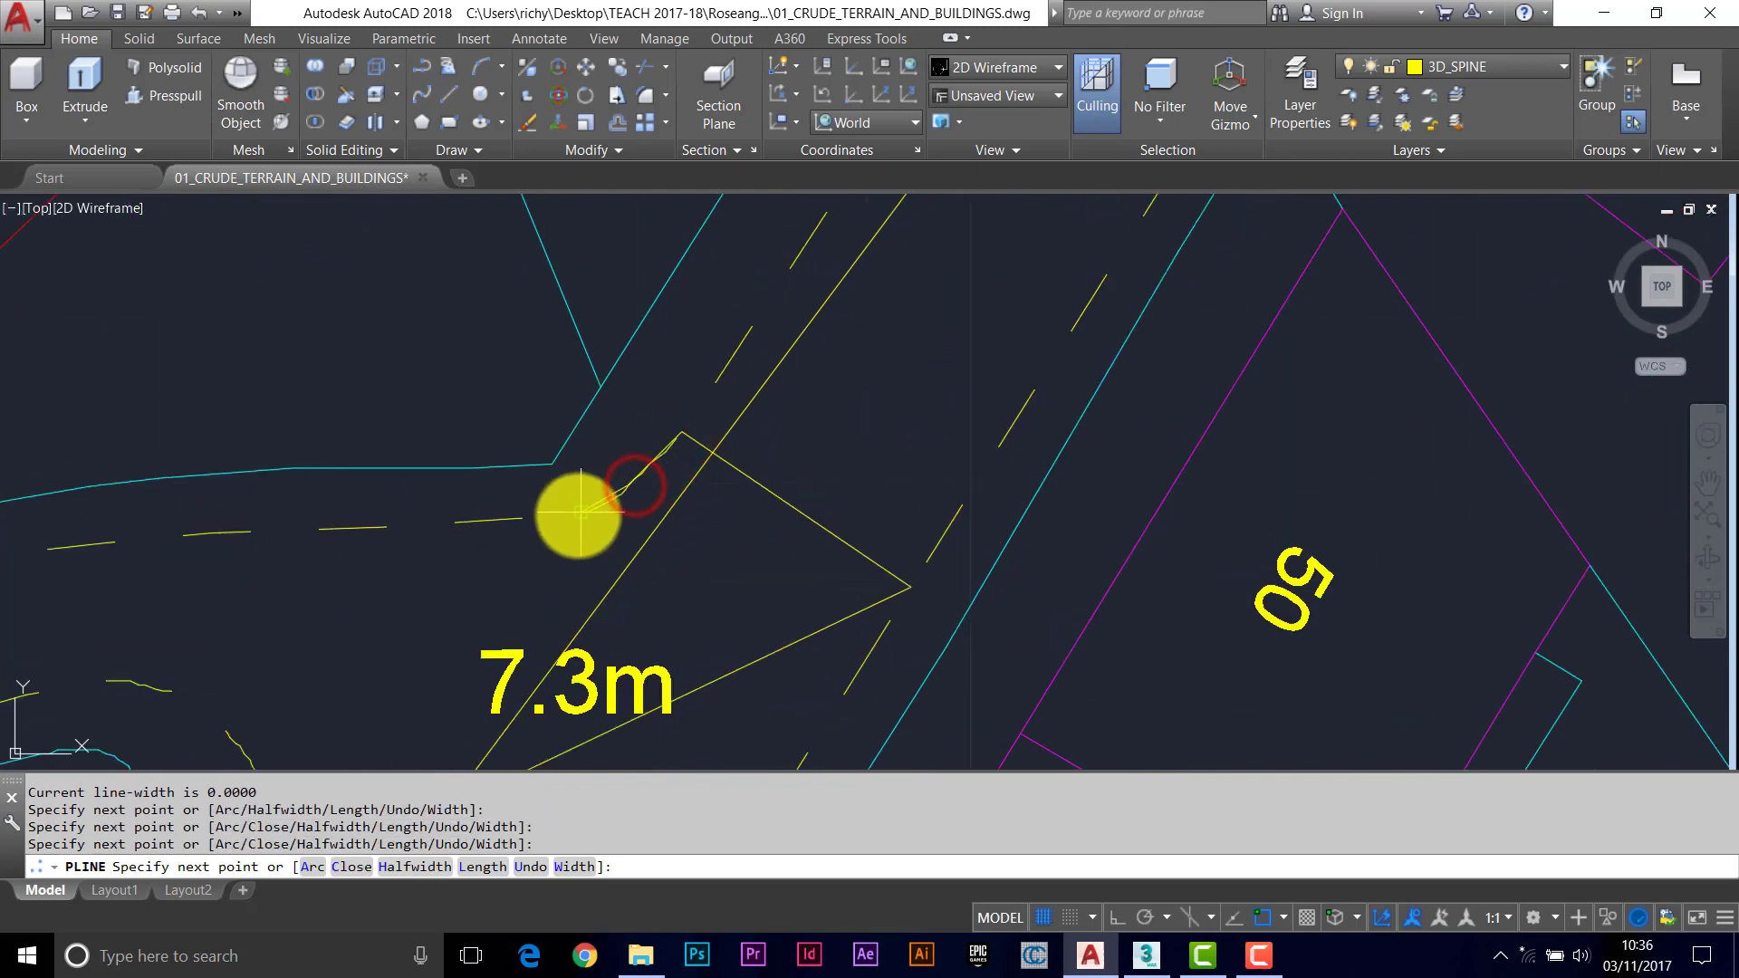
pyautogui.click(579, 513)
pyautogui.click(508, 523)
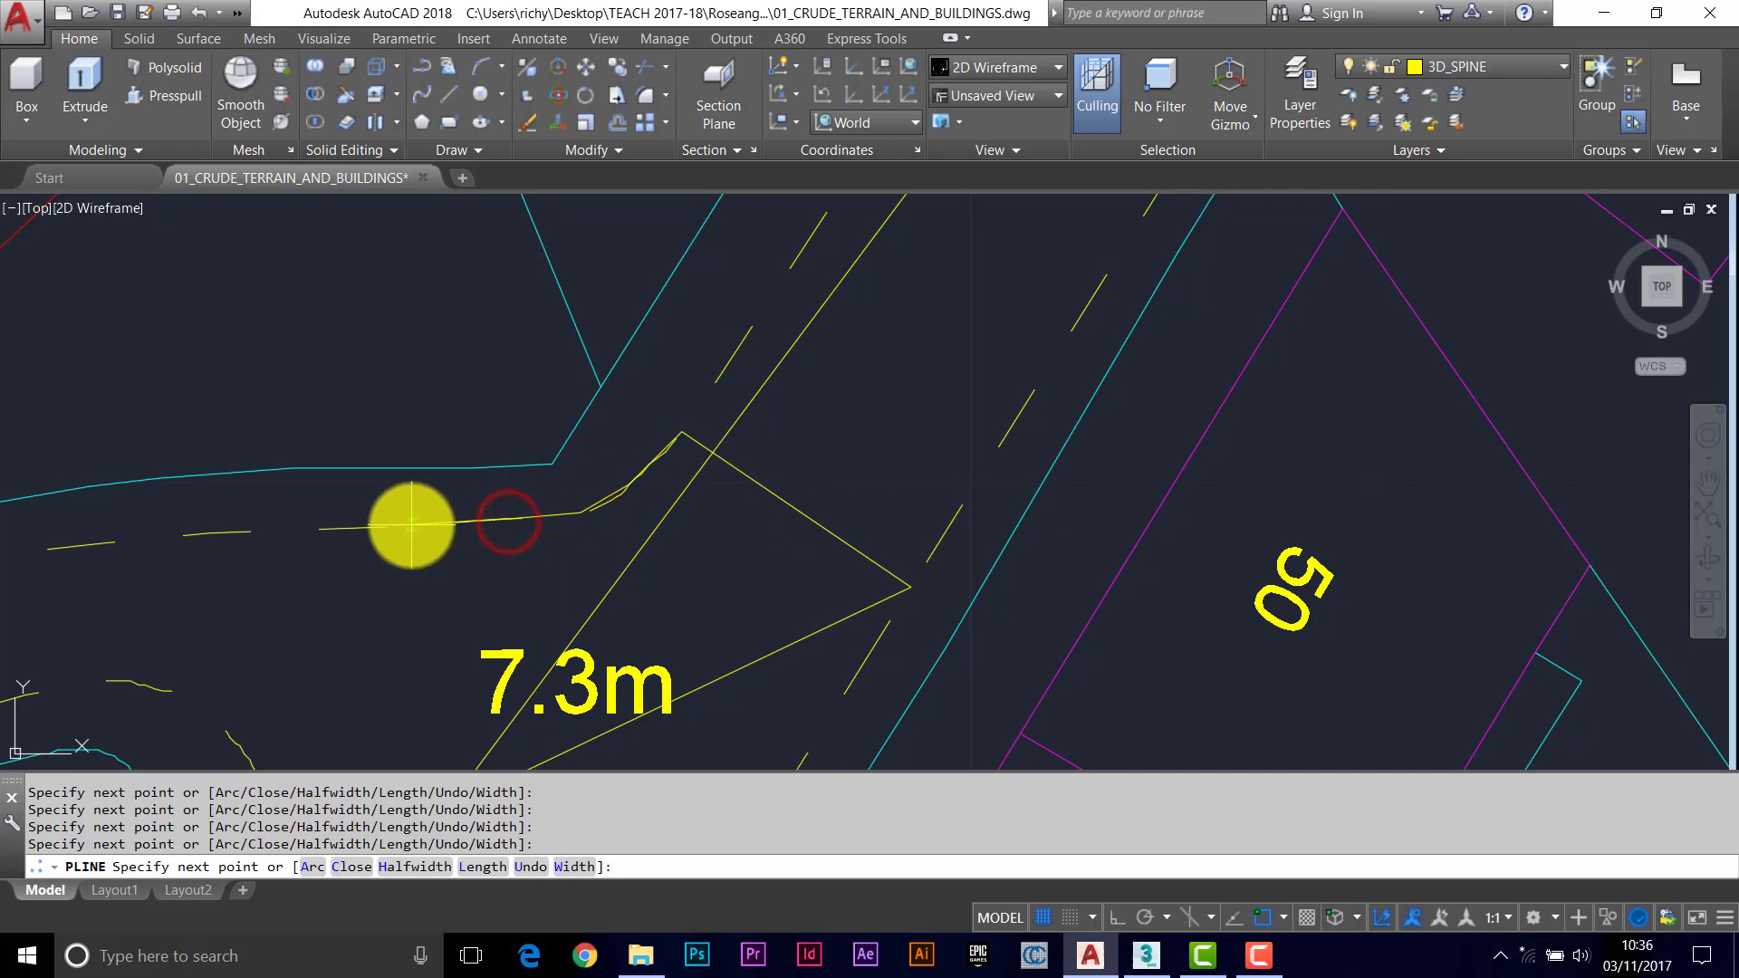
pyautogui.click(406, 521)
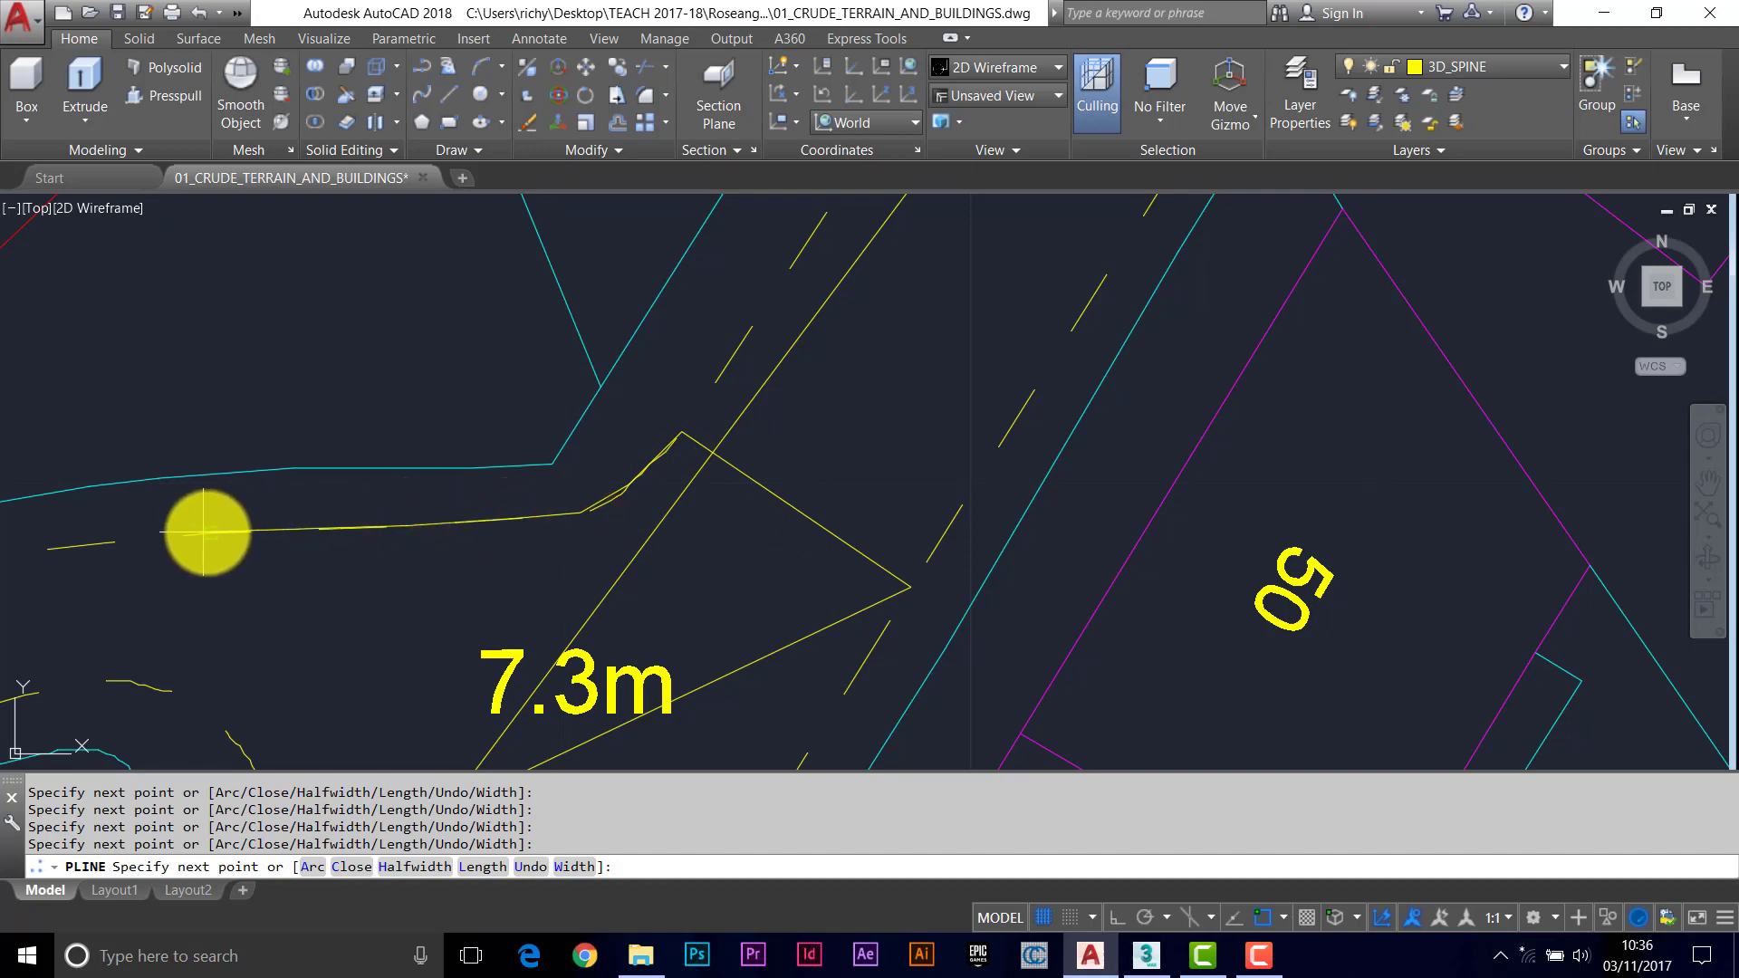
pyautogui.click(261, 533)
pyautogui.moveTo(261, 533); pyautogui.dragTo(635, 479, button='middle')
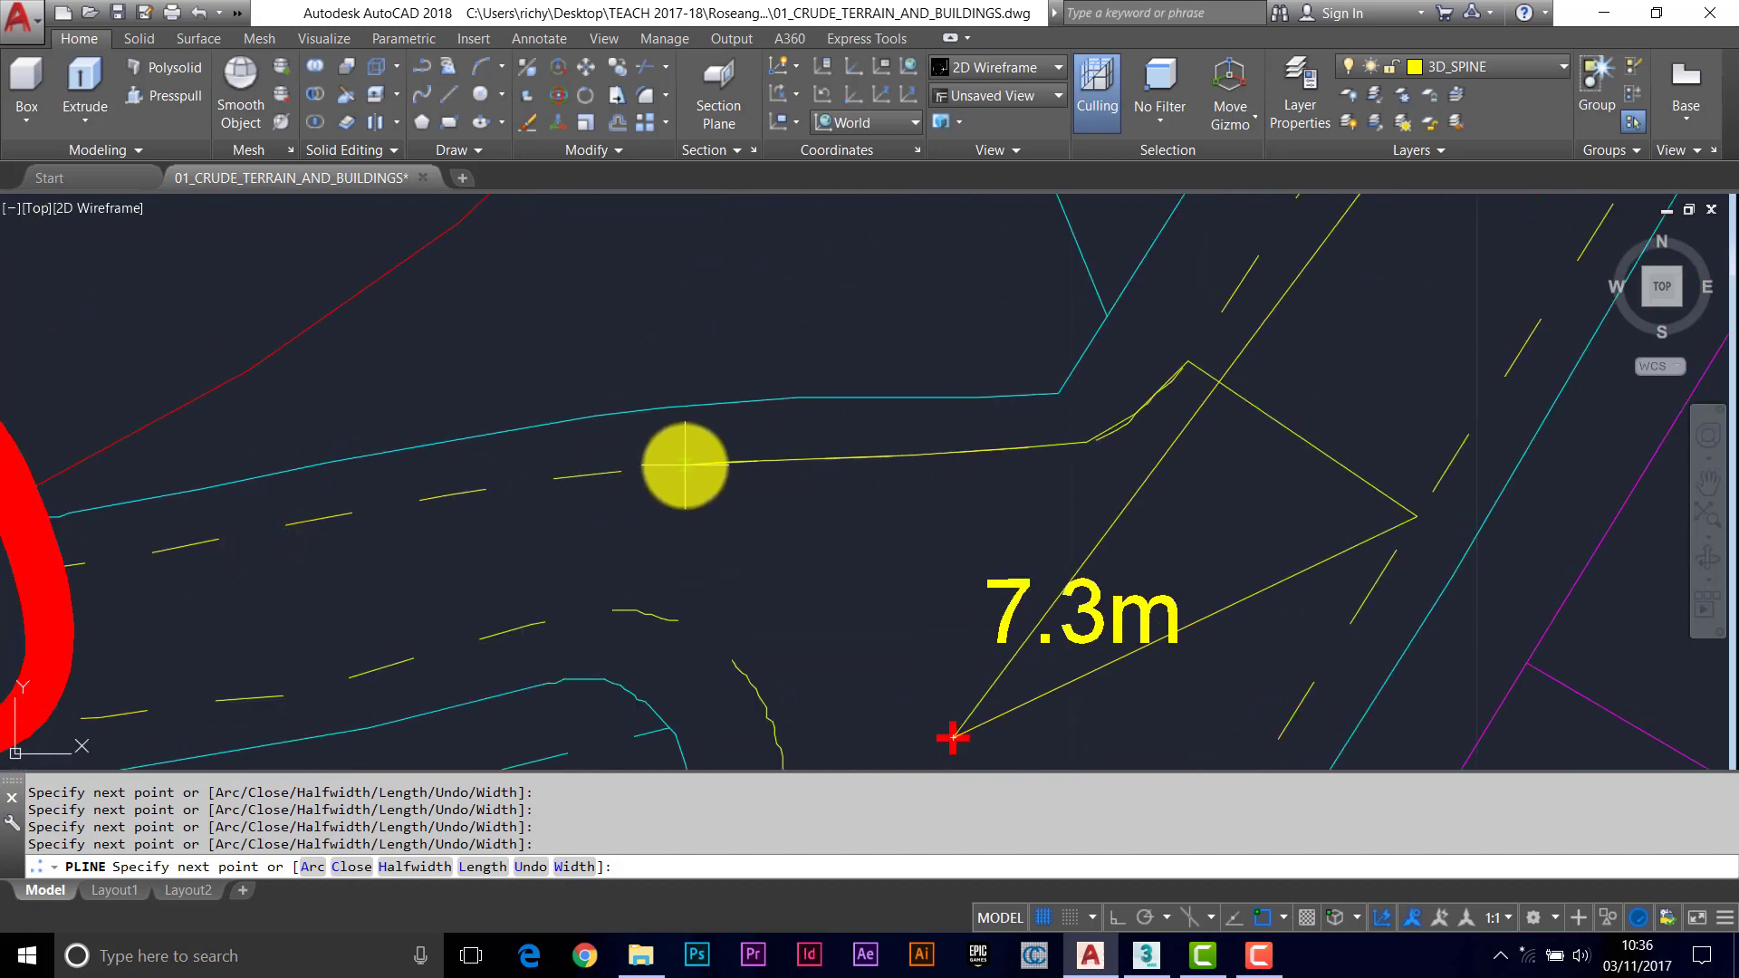
# Continue the polyline around the kerb corner and down the curved kerb to its lower end.
pyautogui.click(653, 465)
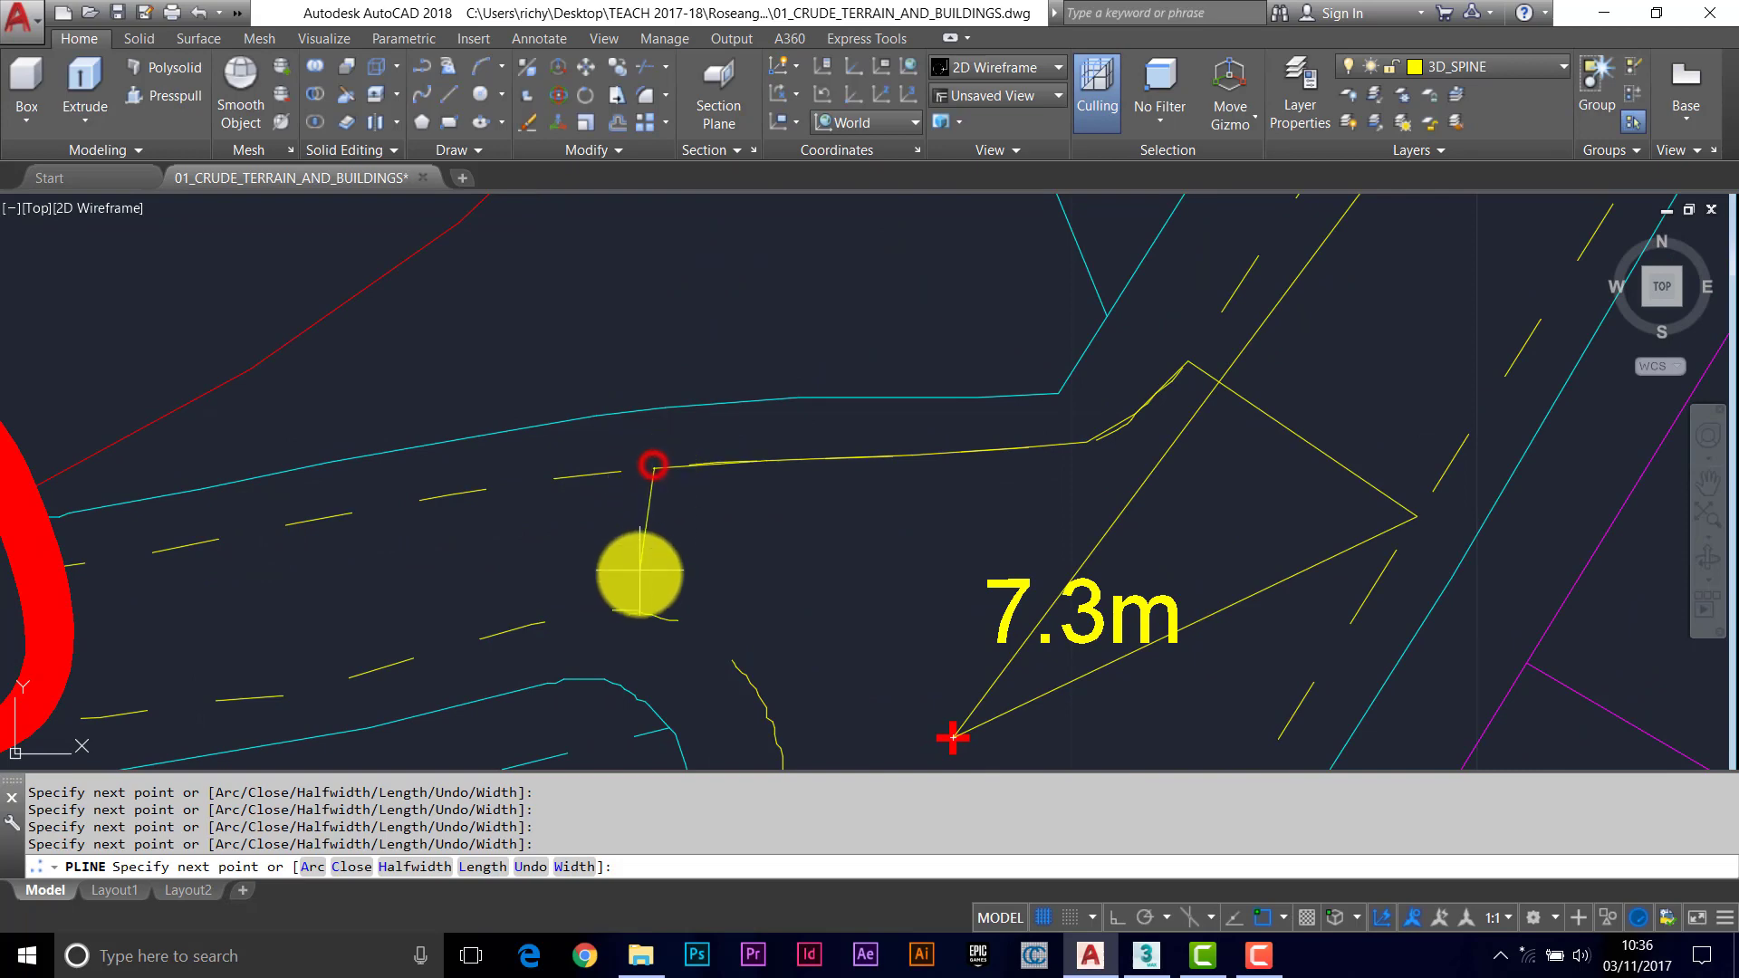
pyautogui.click(645, 614)
pyautogui.moveTo(644, 614); pyautogui.dragTo(647, 494, button='middle')
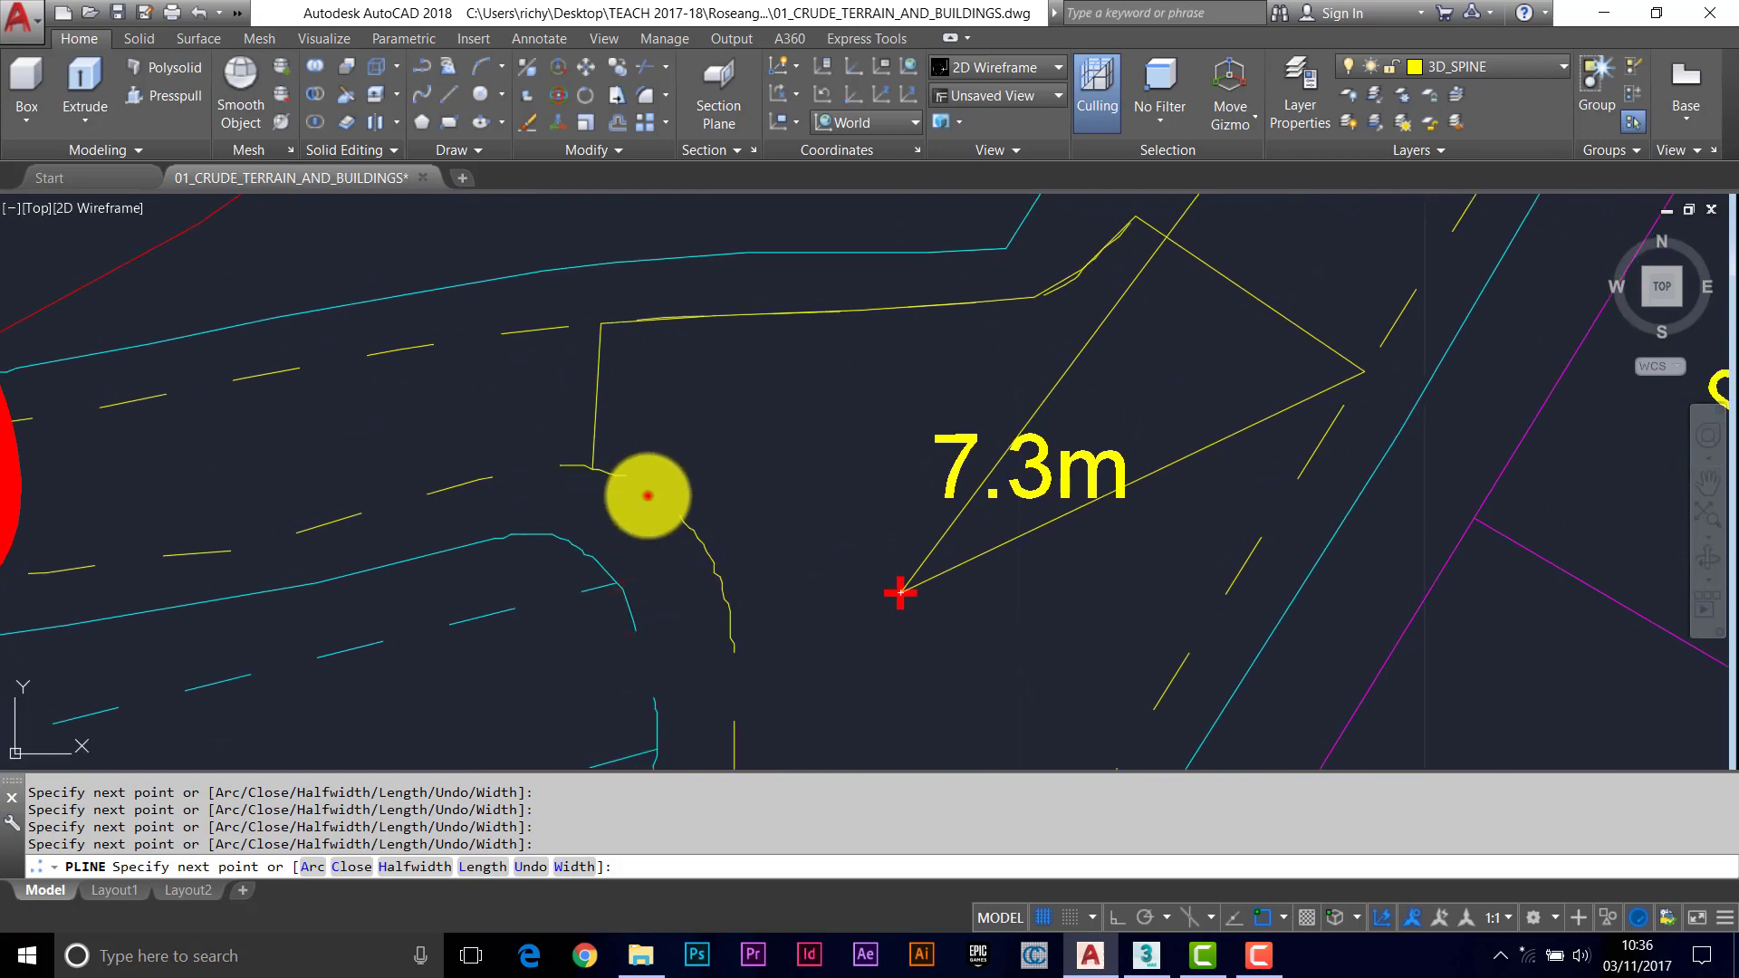
pyautogui.click(697, 534)
pyautogui.click(717, 603)
pyautogui.moveTo(748, 667); pyautogui.dragTo(711, 493, button='middle')
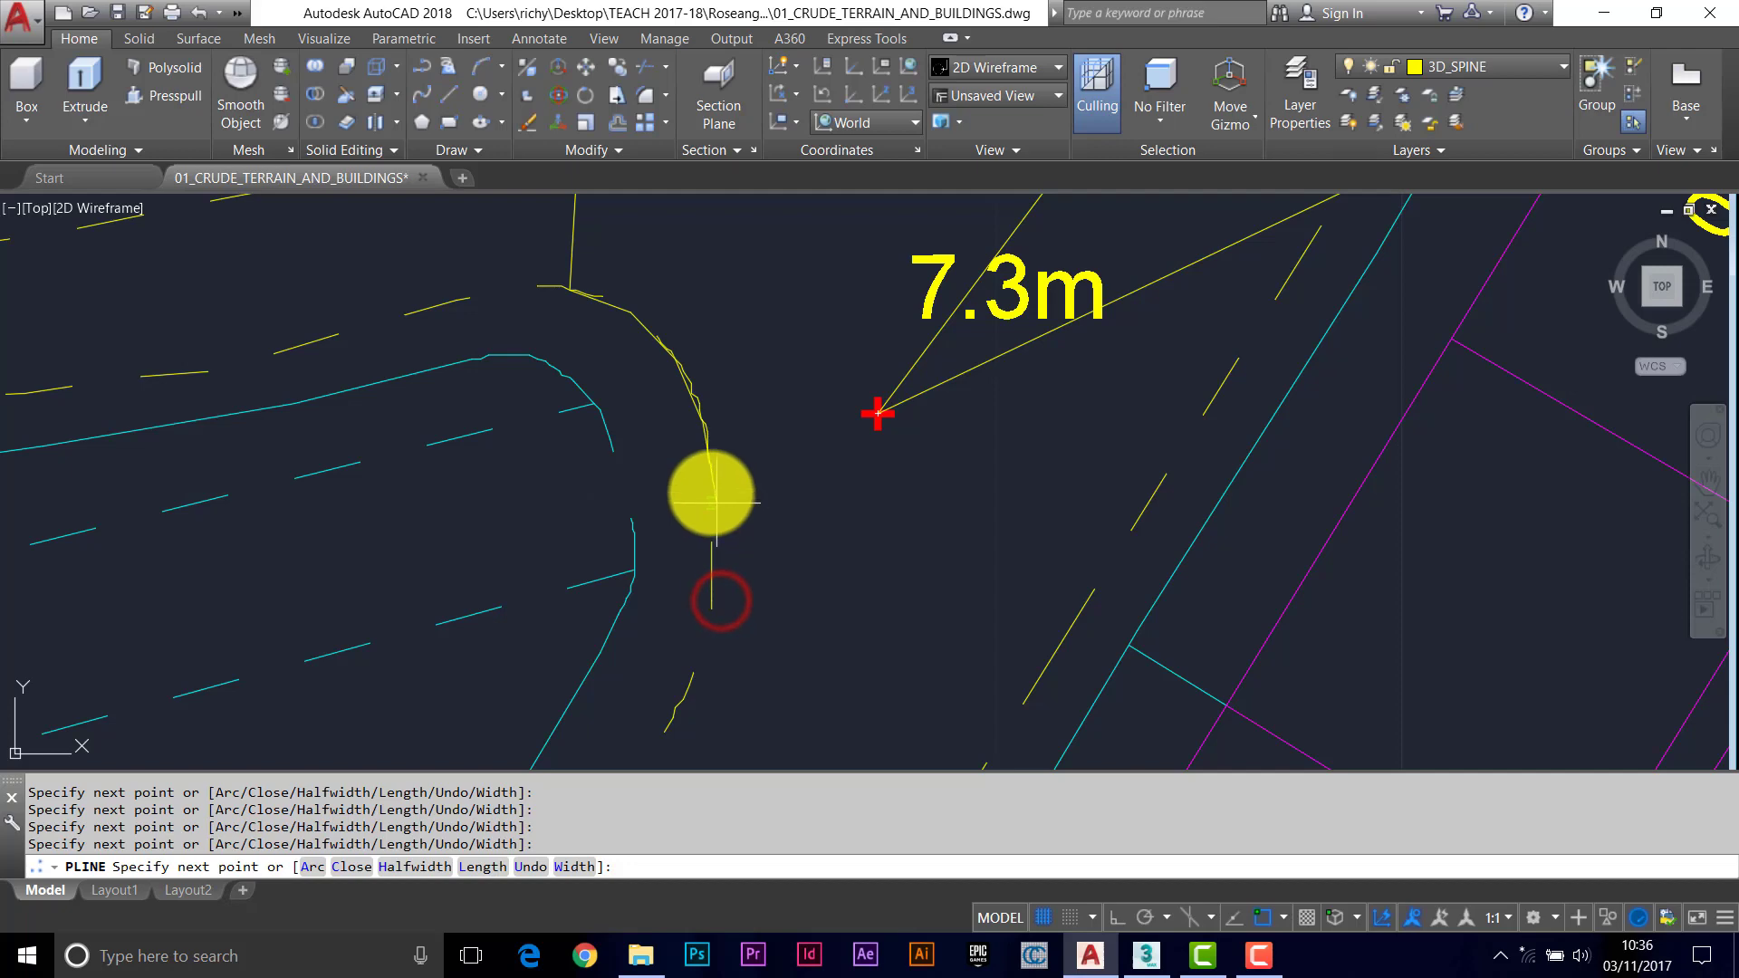
pyautogui.click(709, 494)
pyautogui.click(715, 573)
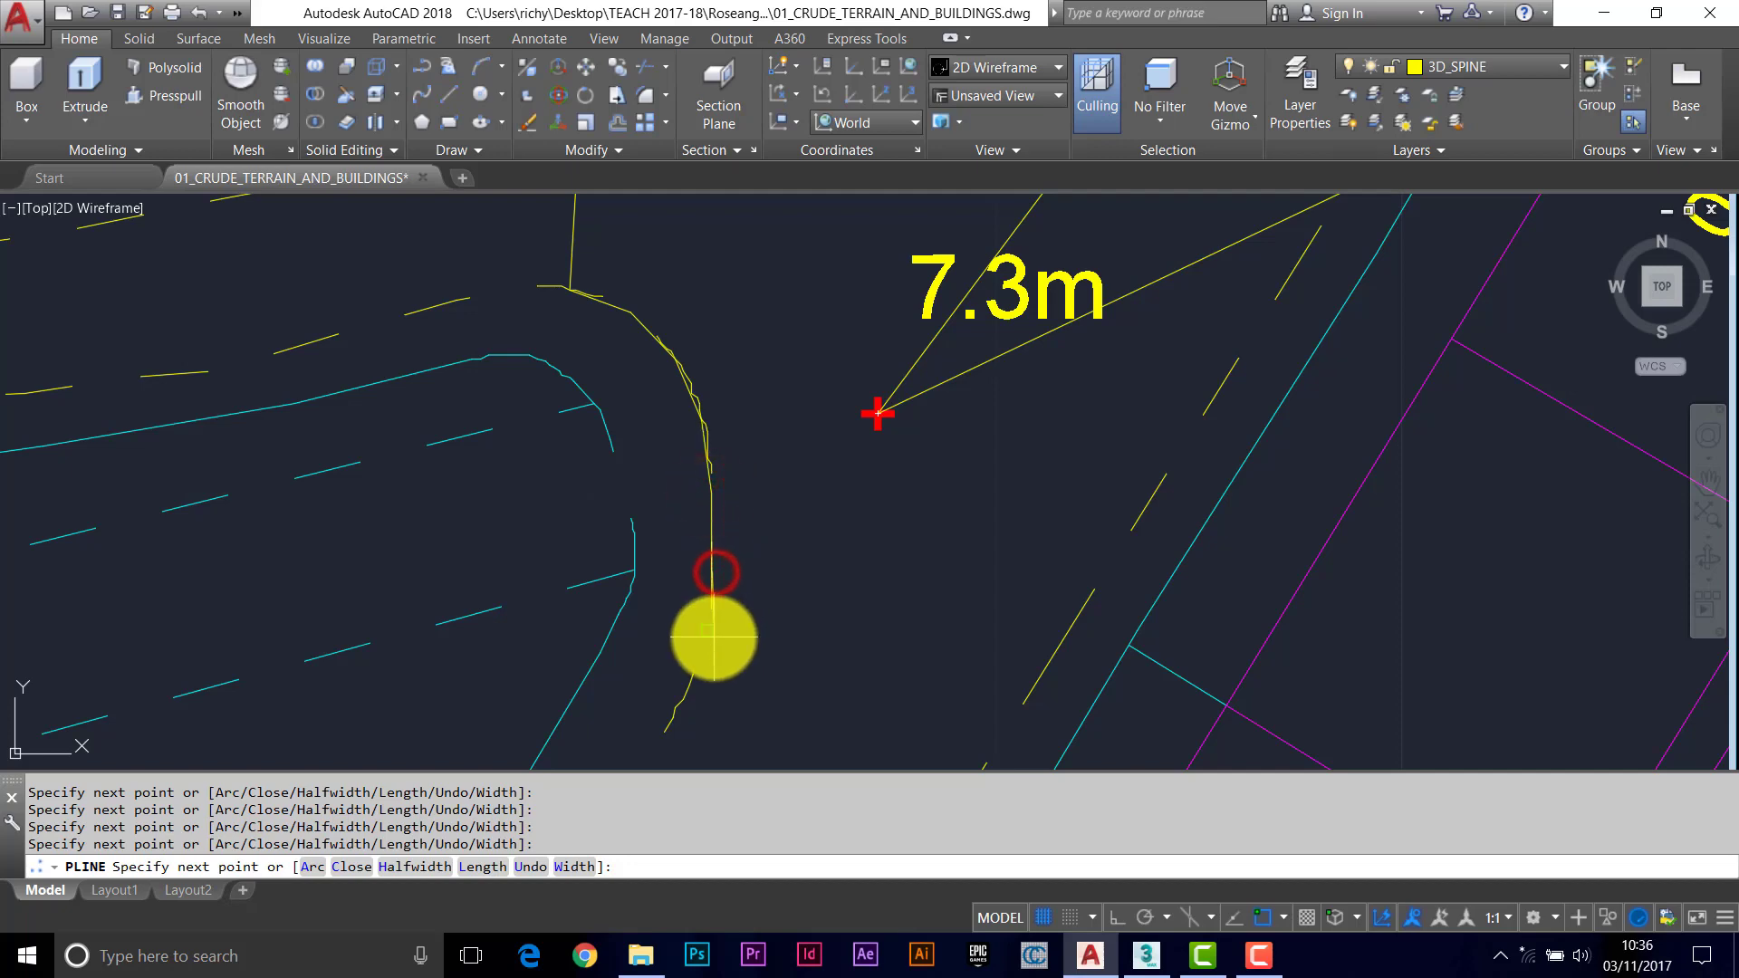
pyautogui.moveTo(714, 639); pyautogui.dragTo(703, 510, button='middle')
pyautogui.scroll(-3, 697, 494)
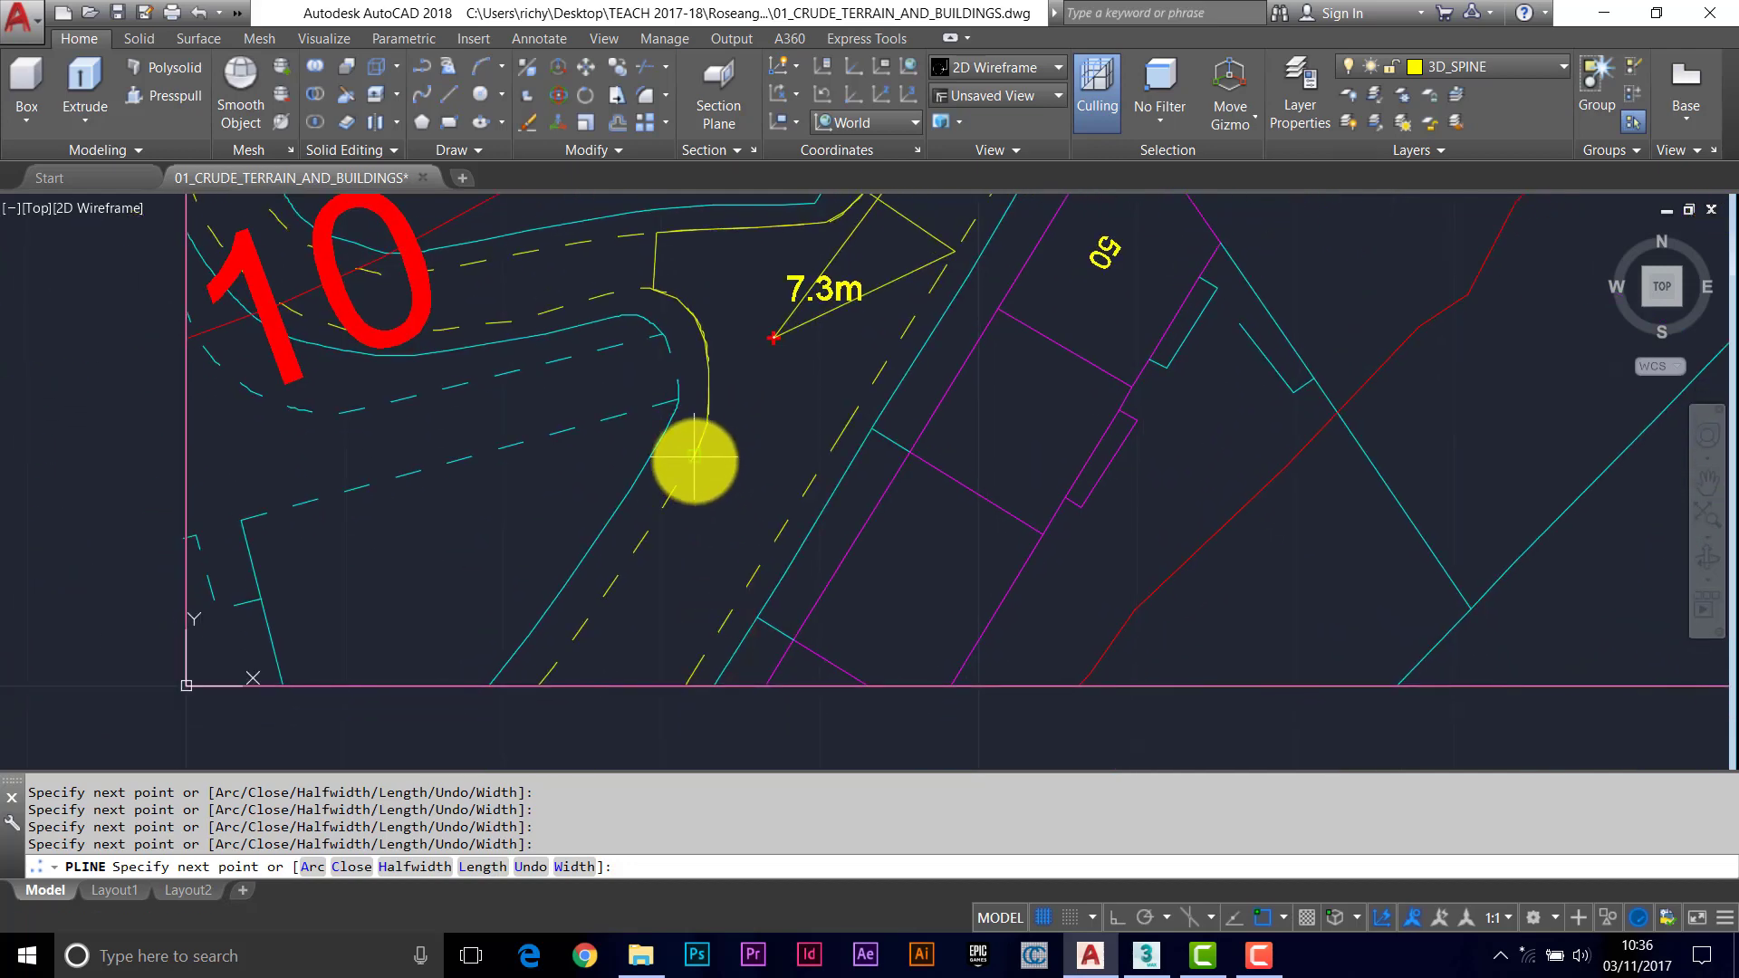
pyautogui.click(694, 460)
# Cross the path at the boundary, return up the far kerb and close the polyline at its start.
pyautogui.scroll(-3, 683, 555)
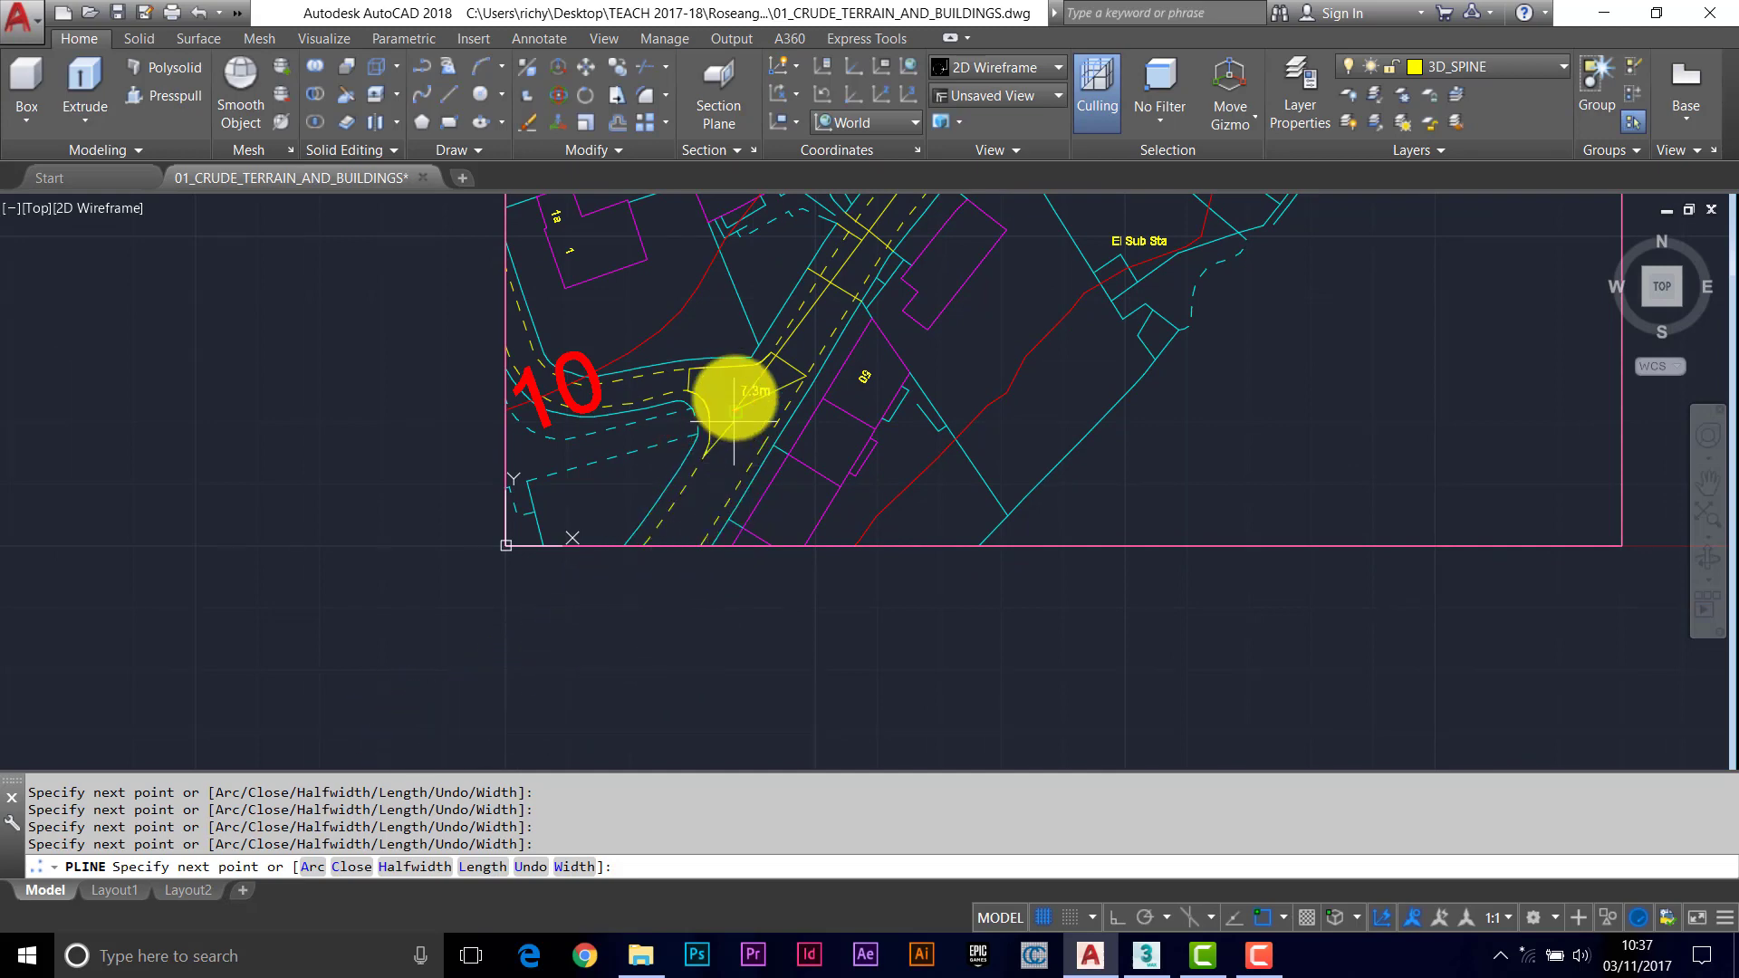
pyautogui.scroll(4, 737, 388)
pyautogui.click(644, 458)
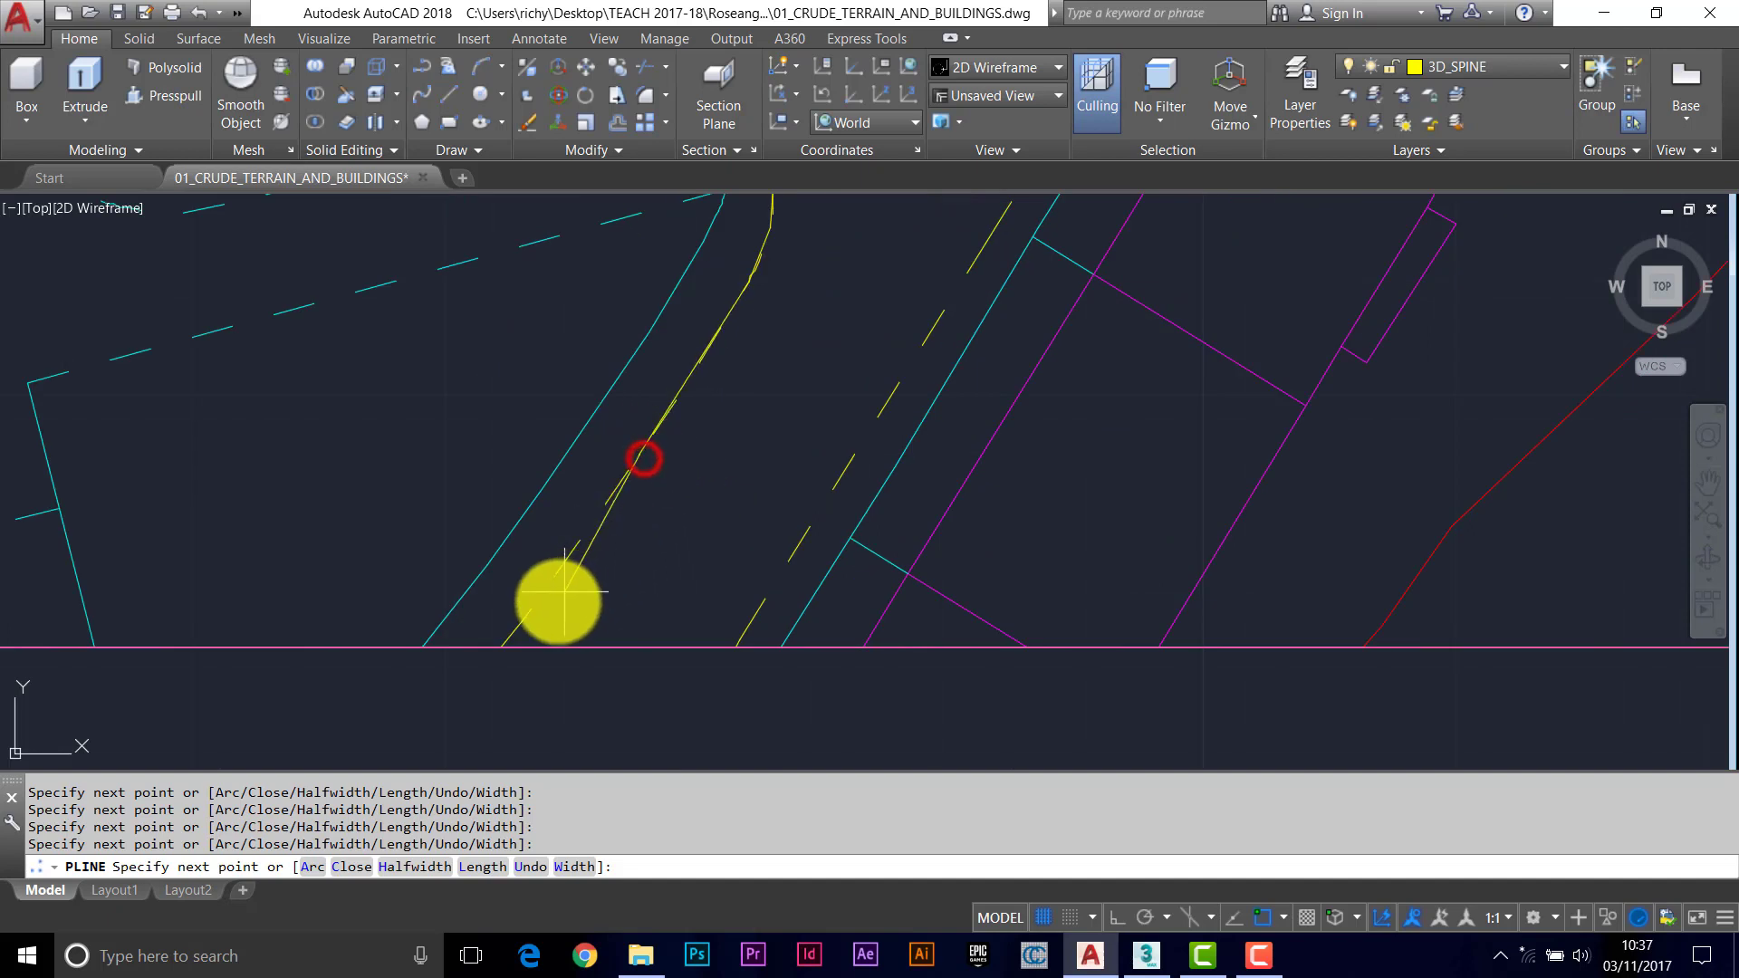
pyautogui.click(736, 646)
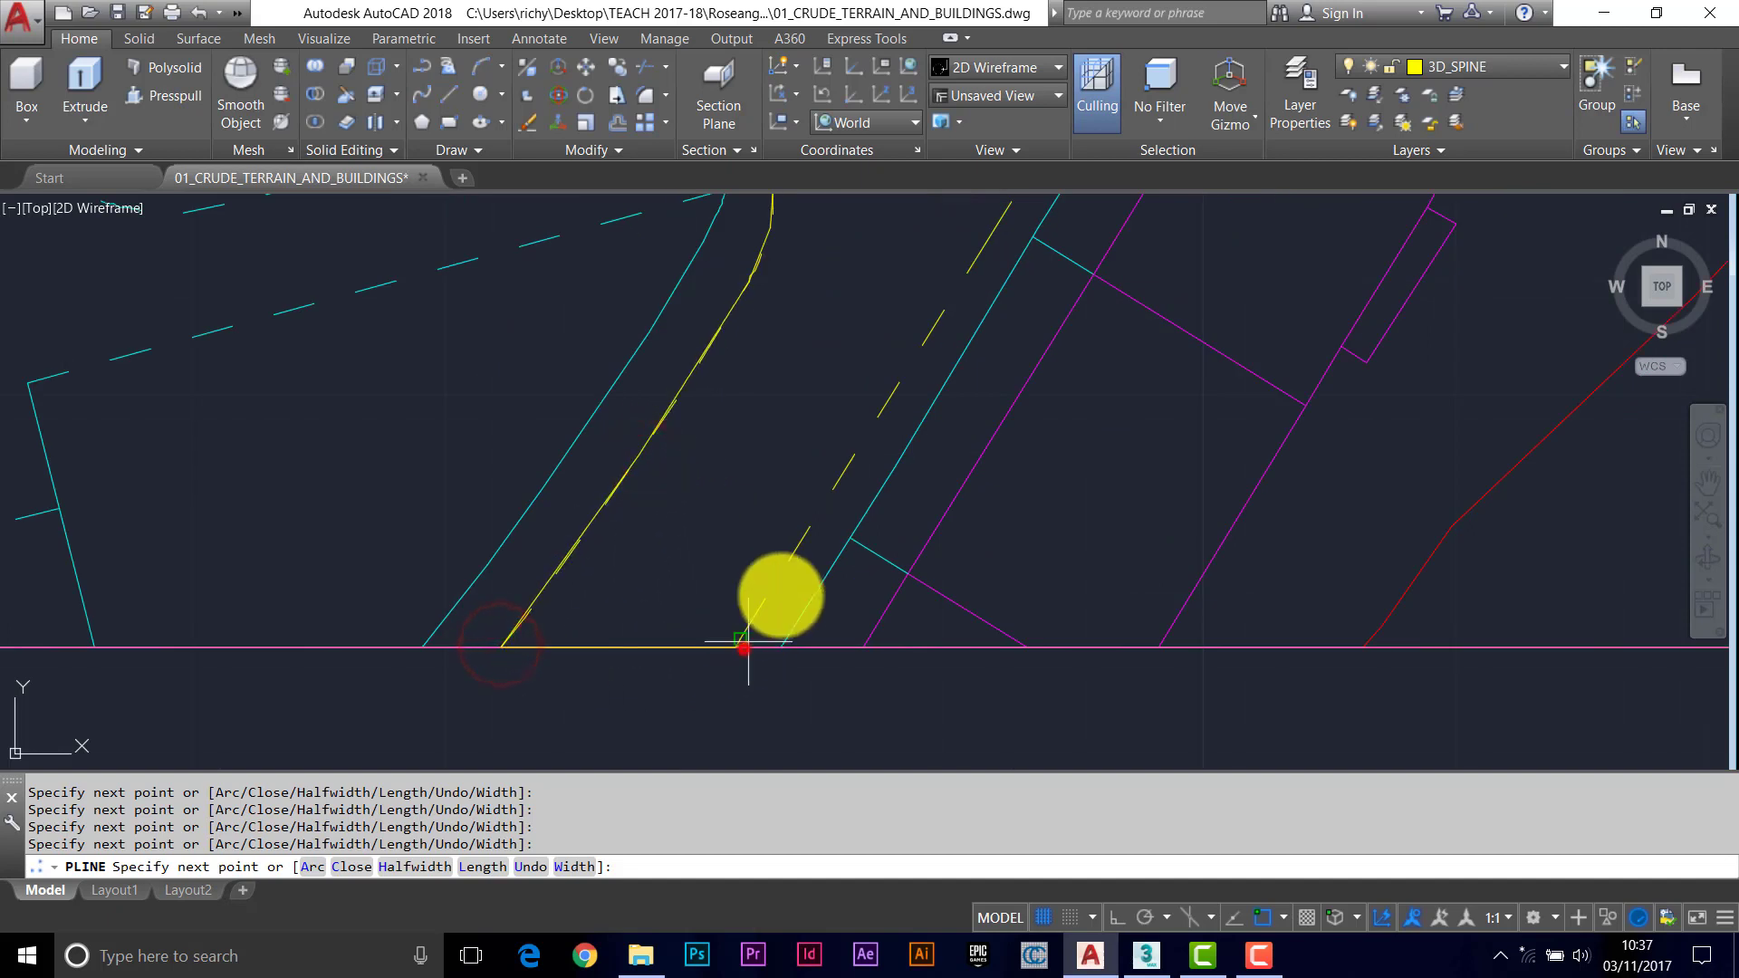
pyautogui.click(816, 519)
pyautogui.moveTo(938, 287); pyautogui.dragTo(839, 419, button='middle')
pyautogui.click(901, 337)
pyautogui.moveTo(900, 337); pyautogui.dragTo(723, 573, button='middle')
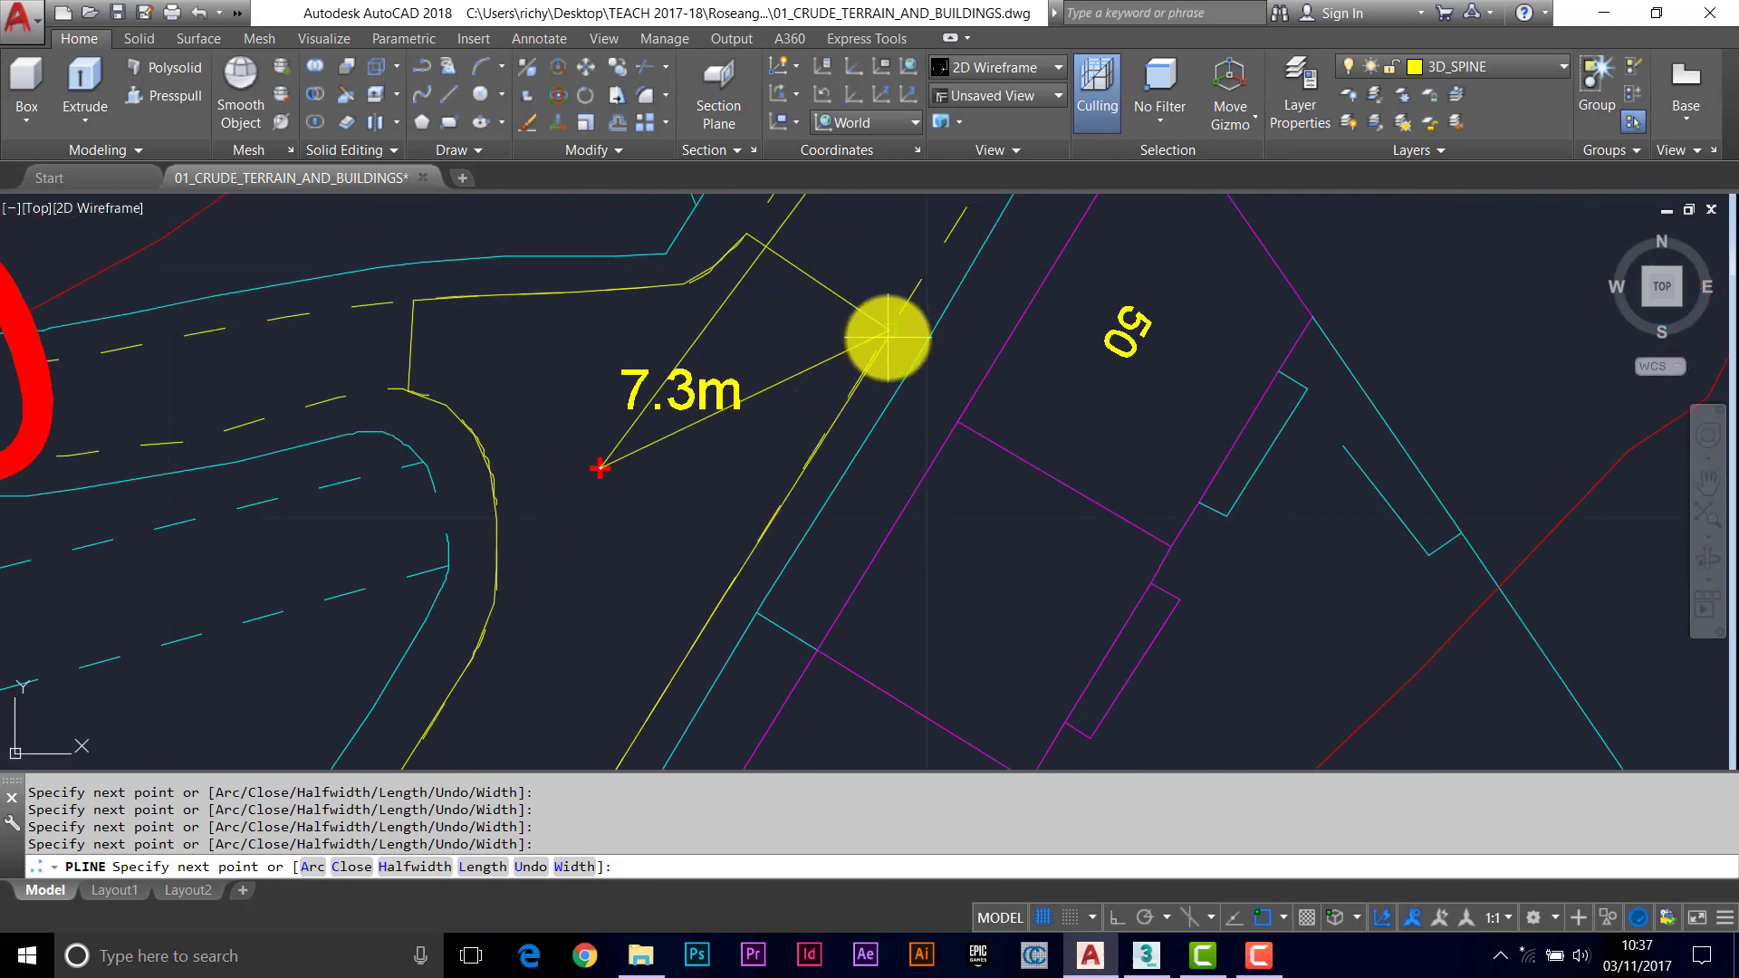
pyautogui.click(888, 337)
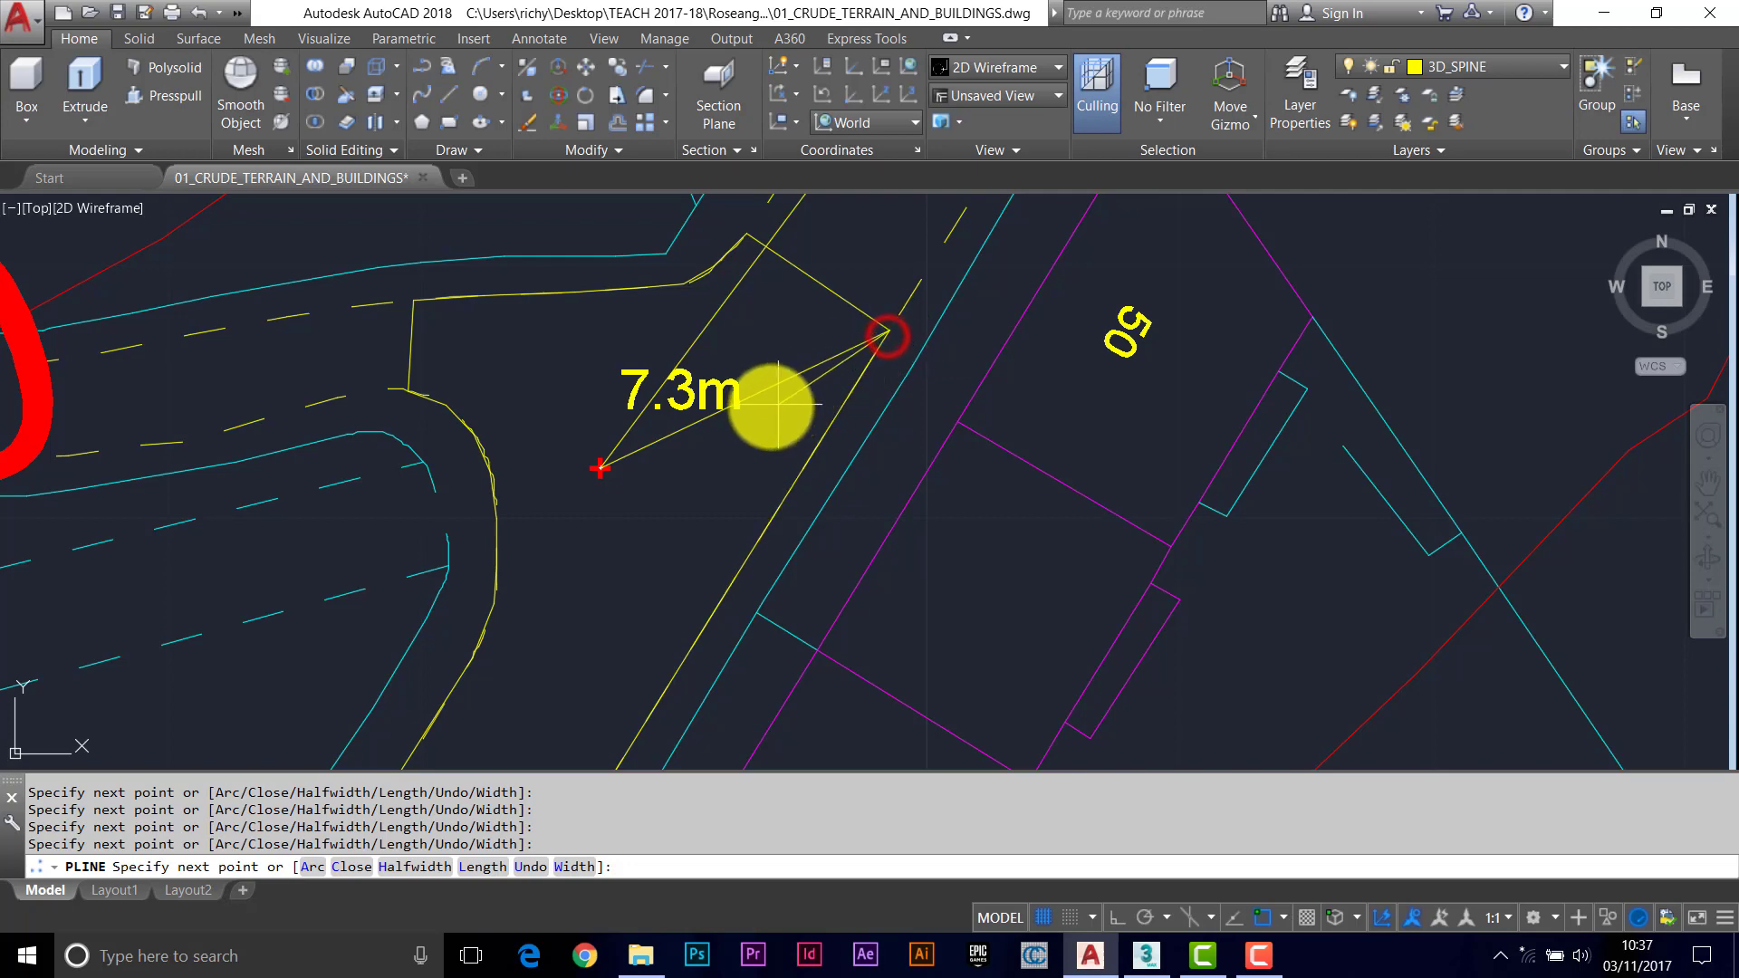
pyautogui.press('Return')
pyautogui.click(675, 434)
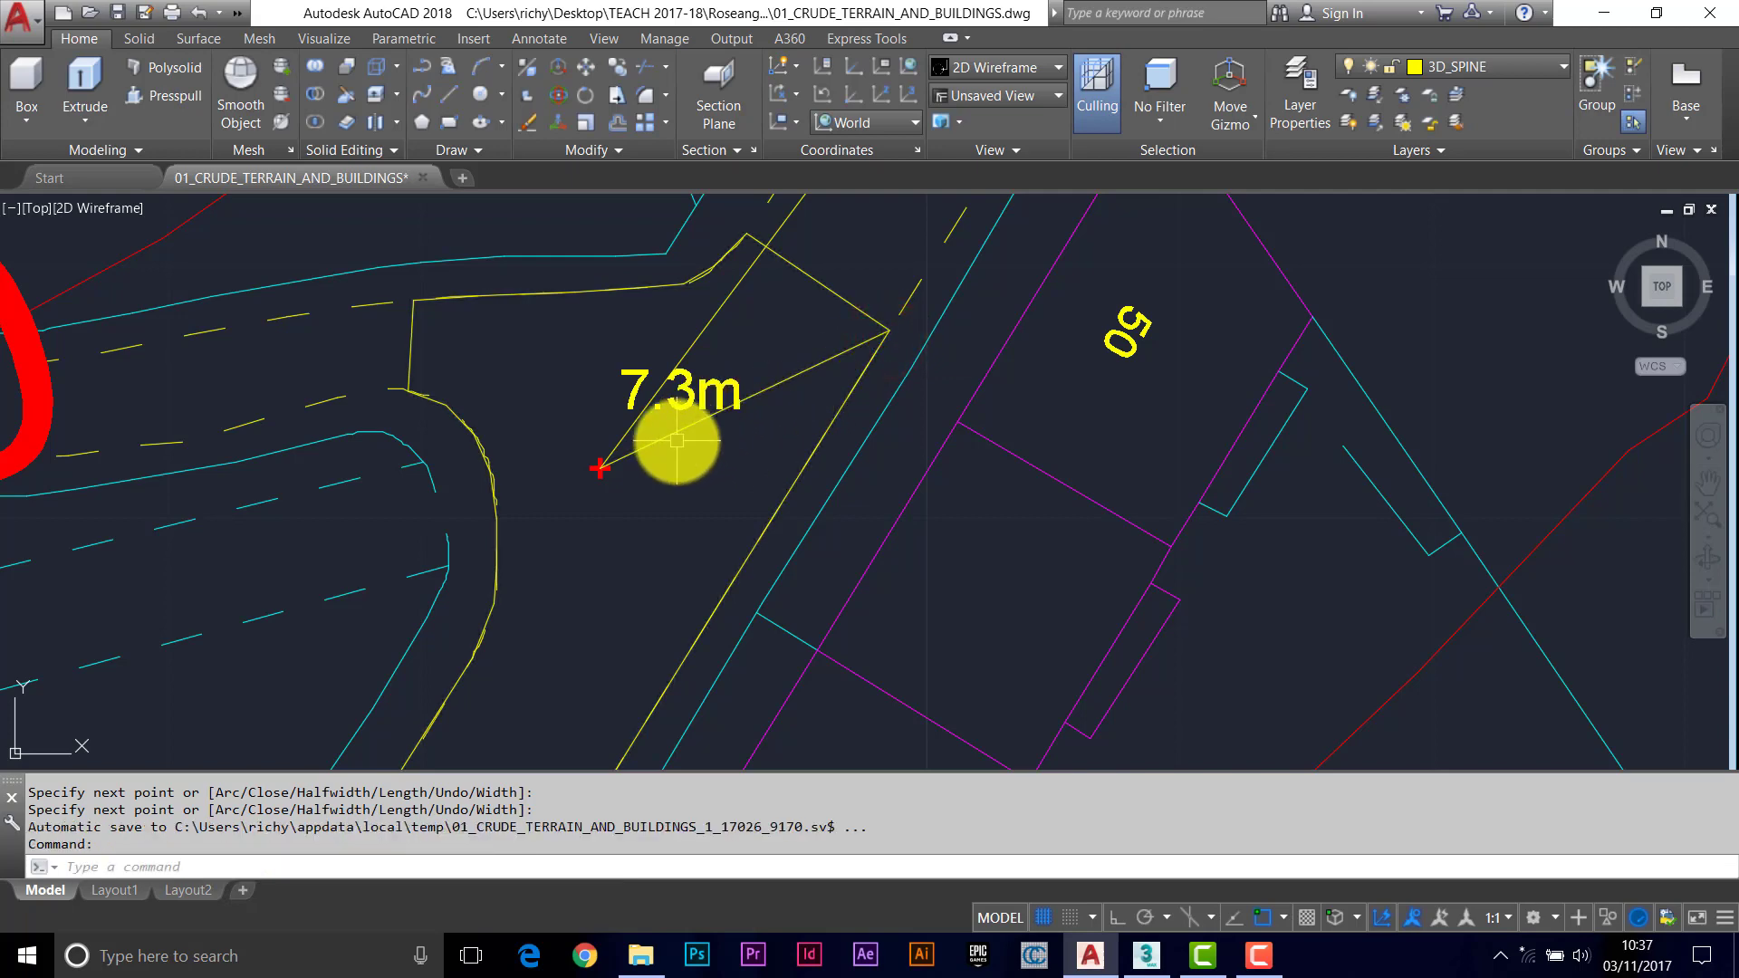
# Cancel the vertex stretch on the finished outline and zoom out to show more of the site.
pyautogui.click(600, 468)
pyautogui.scroll(-3, 888, 333)
pyautogui.press('Escape')
pyautogui.press('Escape')
pyautogui.moveTo(905, 377); pyautogui.dragTo(896, 445, button='middle')
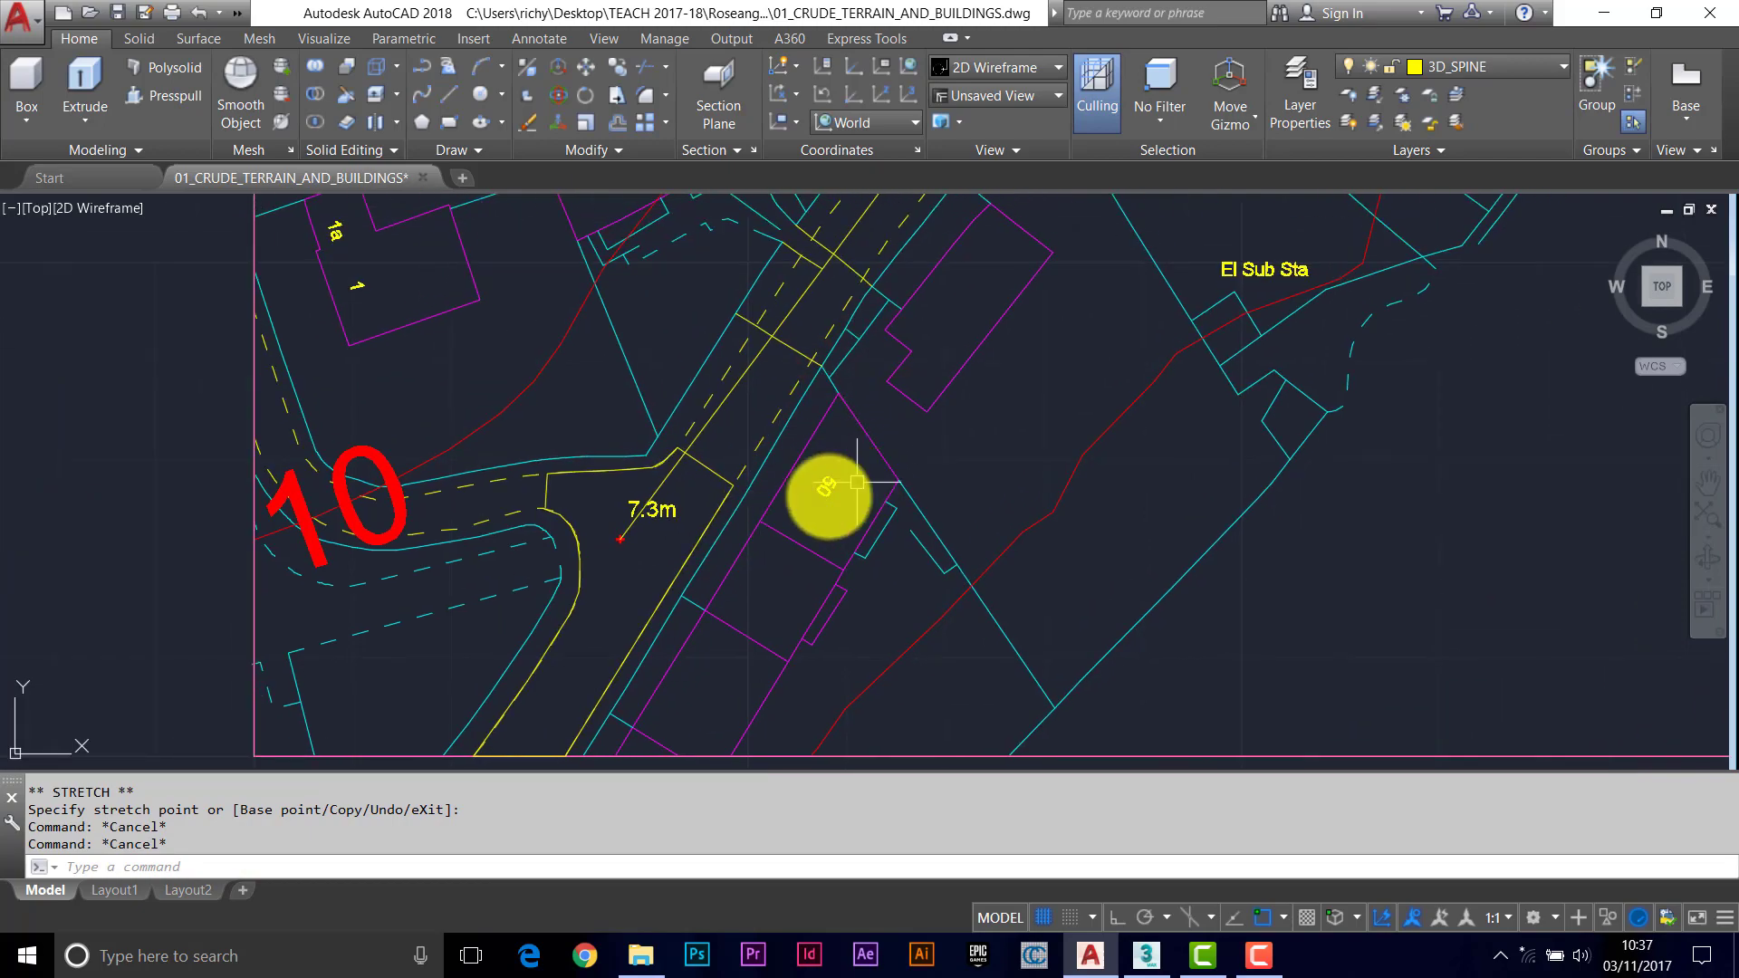
pyautogui.scroll(-2, 738, 521)
# Orbit the site into a steeper tilted 3D perspective, then exit the orbit.
pyautogui.moveTo(787, 495)
pyautogui.keyDown('shift'); pyautogui.mouseDown(button='middle')
pyautogui.moveTo(861, 458)
pyautogui.moveTo(893, 342)
pyautogui.moveTo(927, 307)
pyautogui.moveTo(997, 283)
pyautogui.moveTo(895, 326)
pyautogui.moveTo(699, 570)
pyautogui.mouseUp(button='middle'); pyautogui.keyUp('shift')
pyautogui.scroll(4, 737, 518)
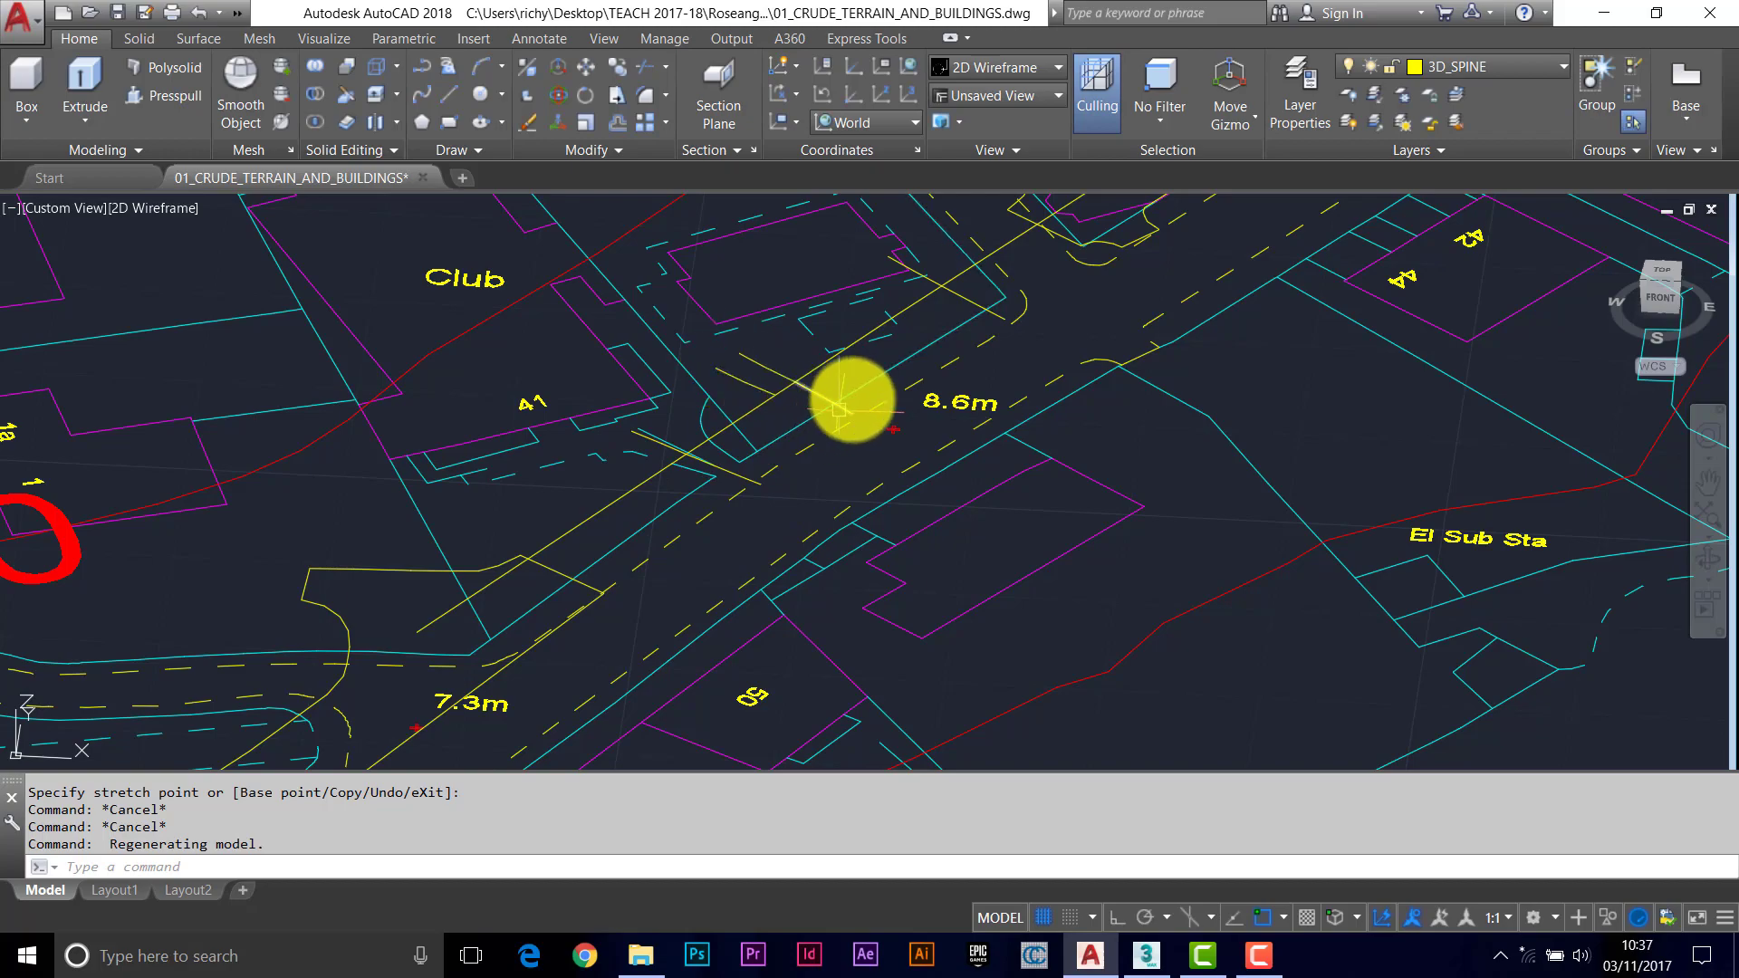
pyautogui.scroll(-3, 899, 409)
pyautogui.moveTo(842, 454)
pyautogui.keyDown('shift'); pyautogui.mouseDown(button='middle')
pyautogui.moveTo(885, 411)
pyautogui.moveTo(819, 438)
pyautogui.moveTo(807, 492)
pyautogui.moveTo(843, 508)
pyautogui.moveTo(861, 466)
pyautogui.mouseUp(button='middle'); pyautogui.keyUp('shift')
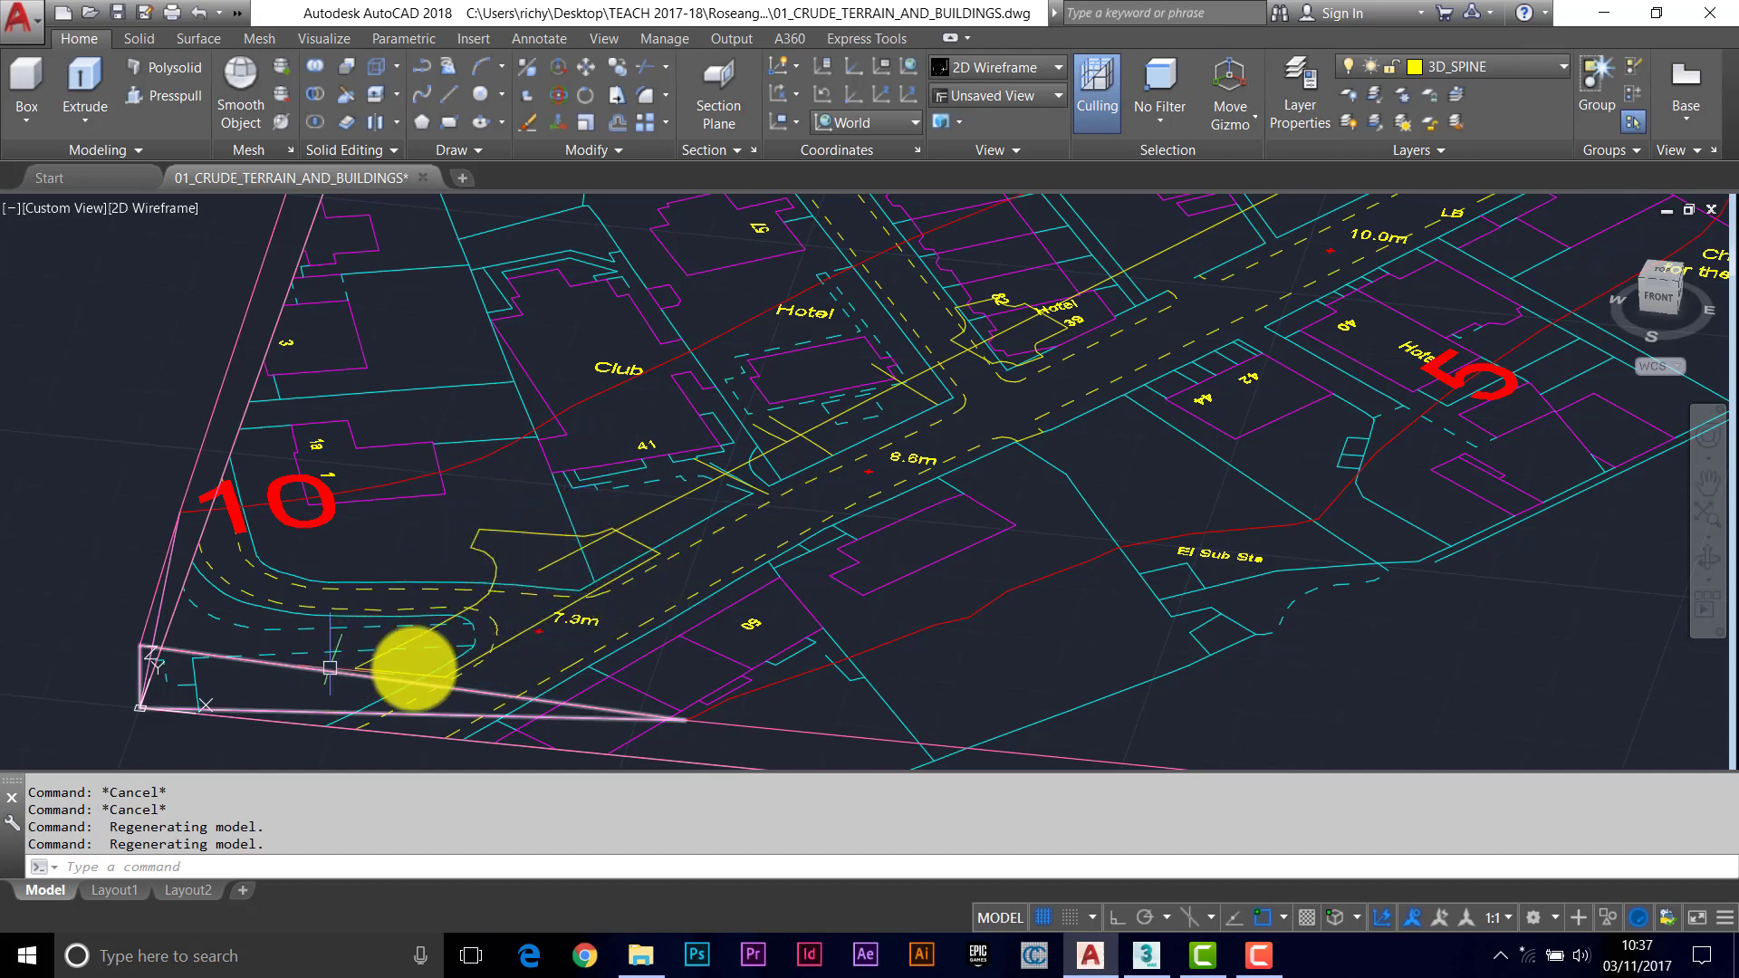
pyautogui.press('Escape')
pyautogui.press('Escape')
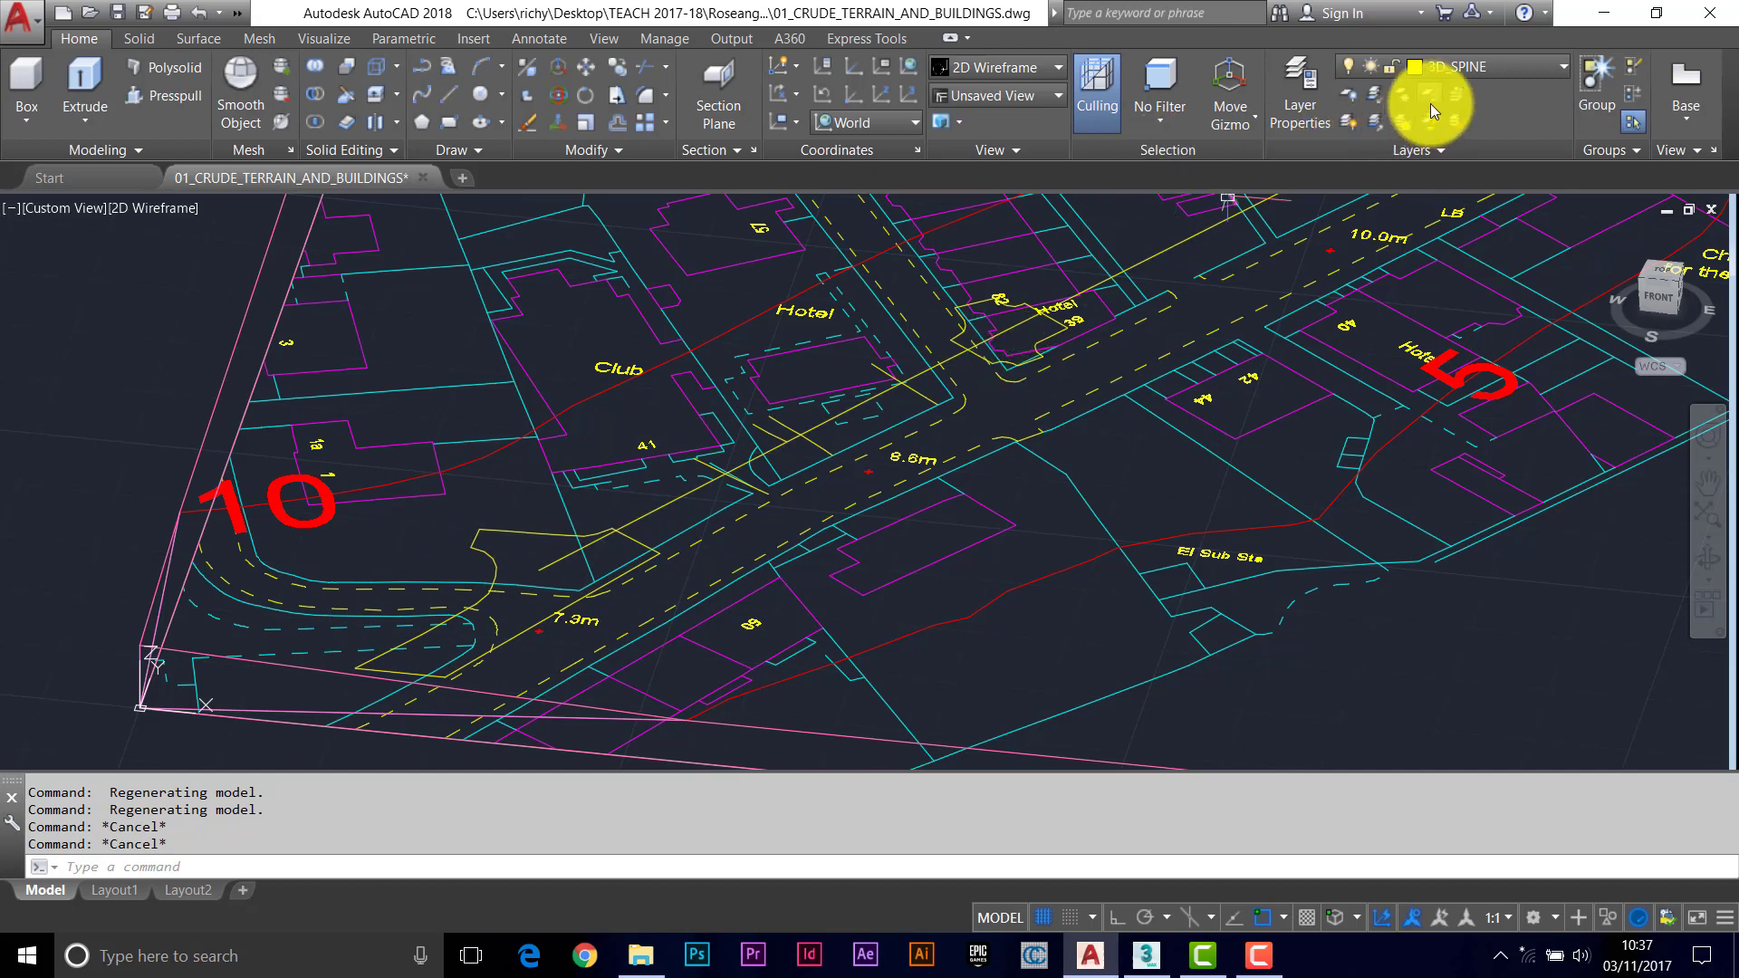
# Turn off the Road_Or_Track_Line_Public layer by picking one of its road lines.
pyautogui.click(1353, 97)
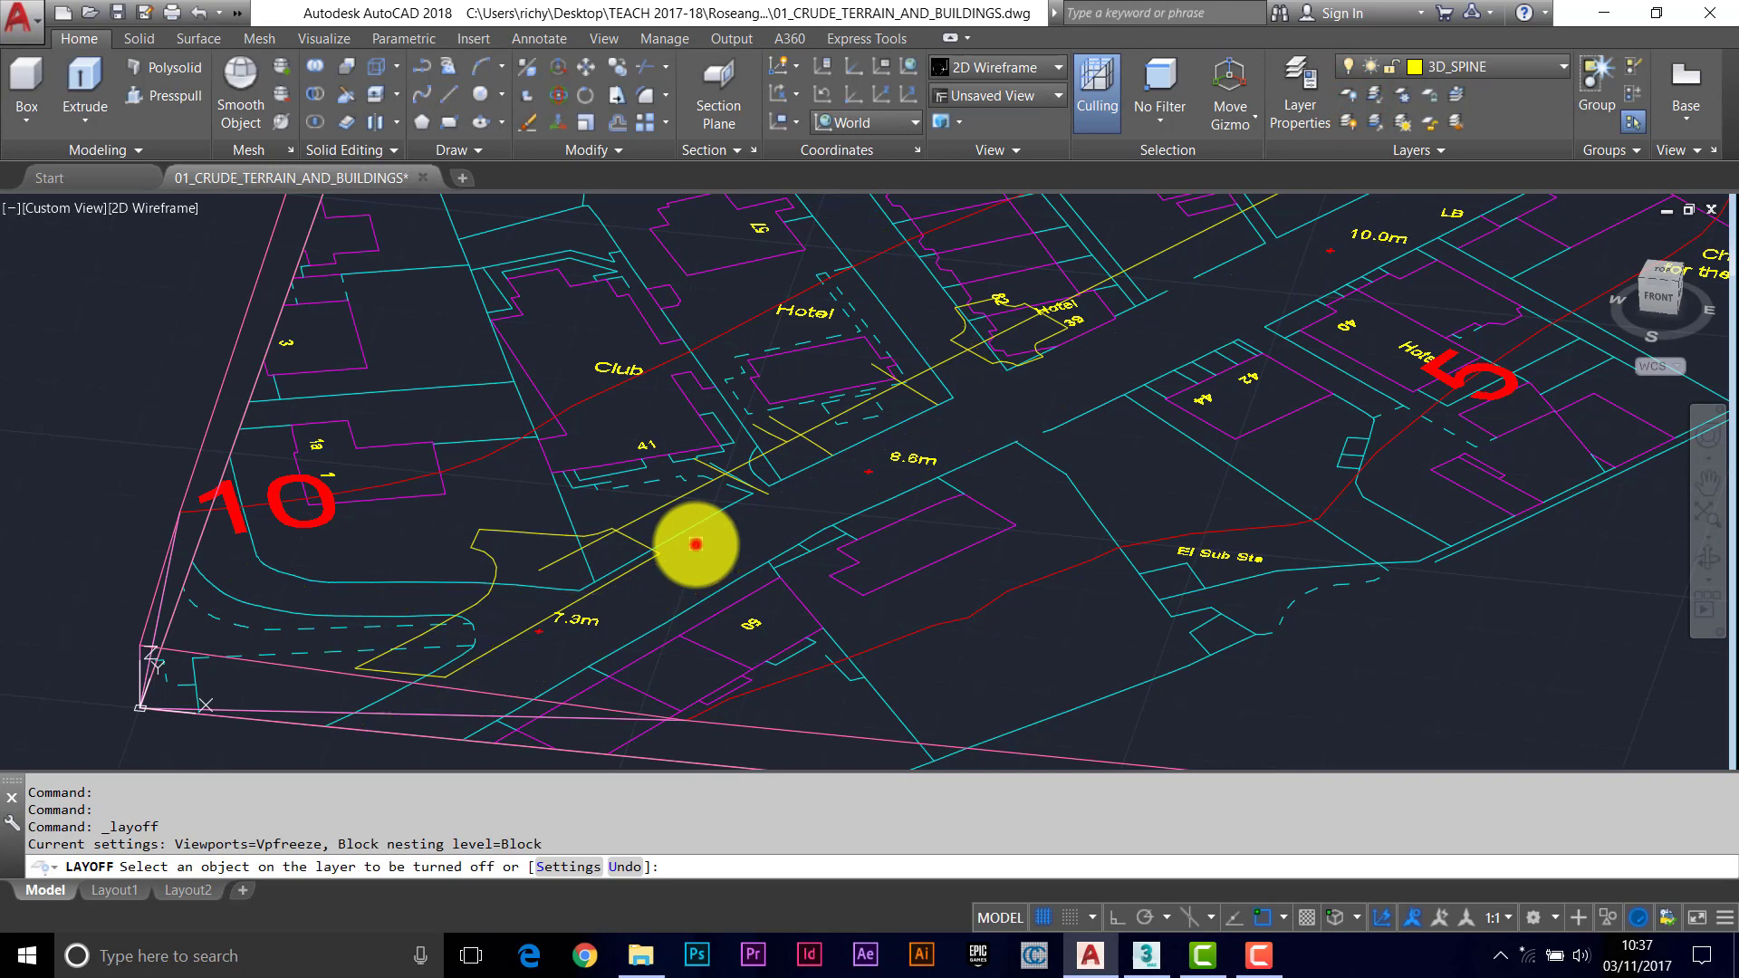
pyautogui.click(695, 543)
pyautogui.press('Escape')
pyautogui.press('Escape')
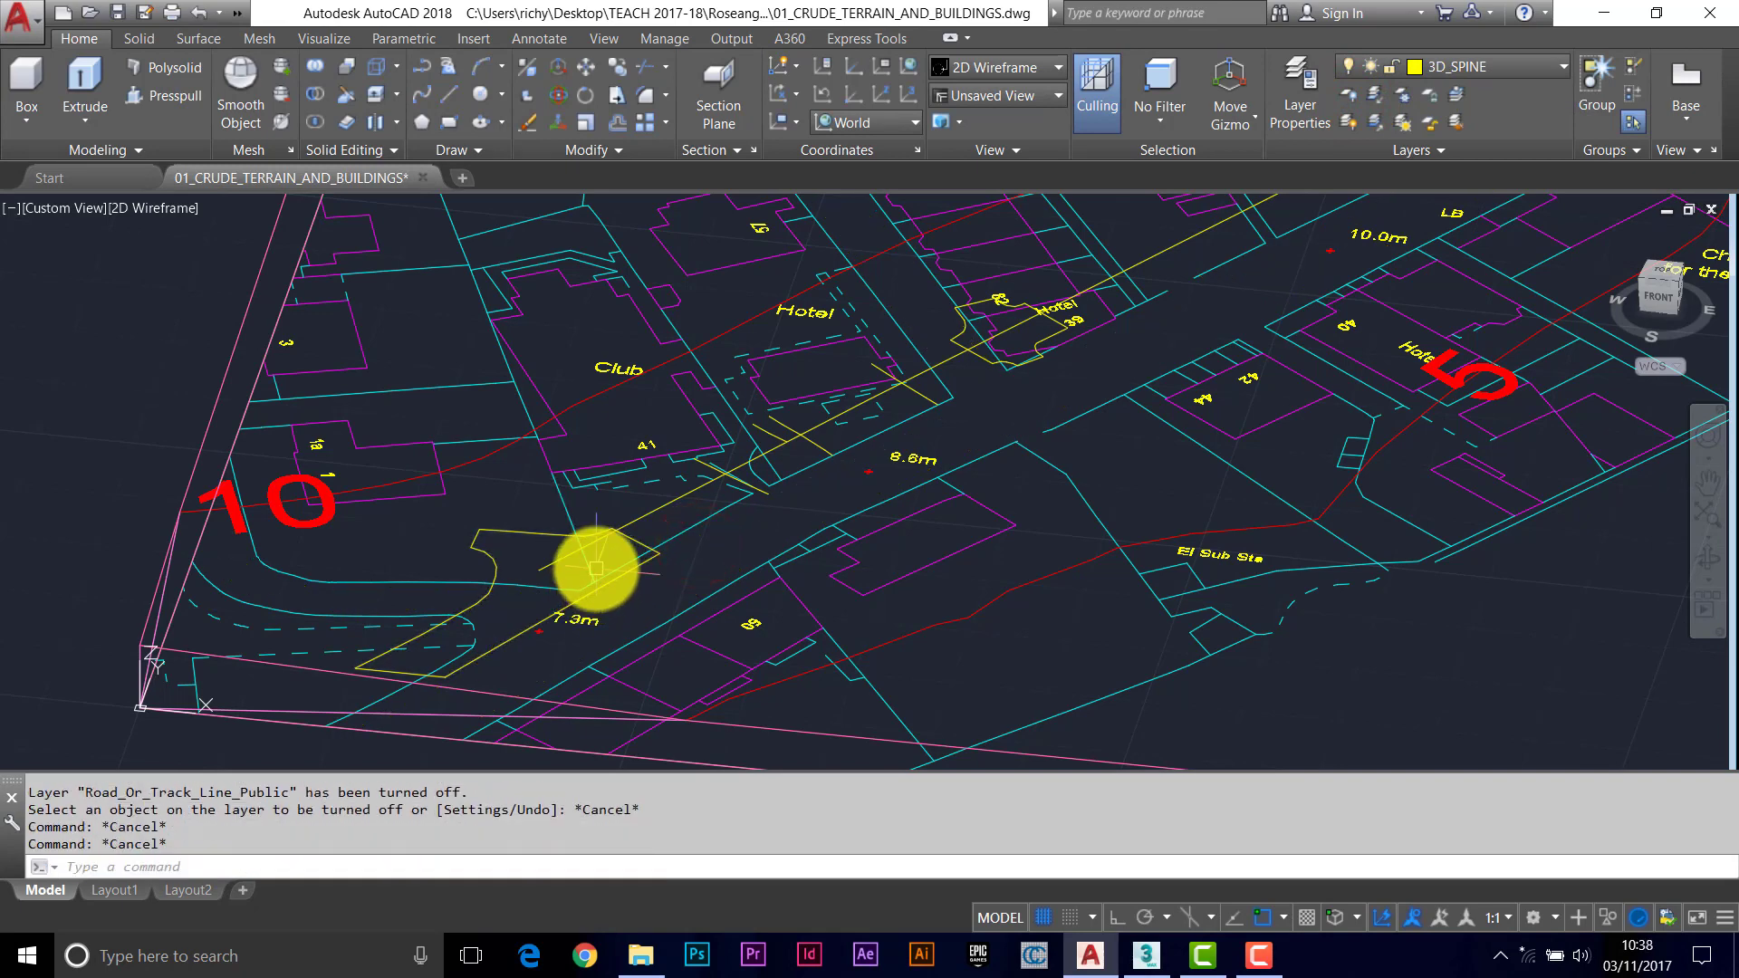
# Return to the top-down PLAN view centred on the 7.3m junction.
pyautogui.write('PLAN')
pyautogui.press('Return')
pyautogui.press('Return')
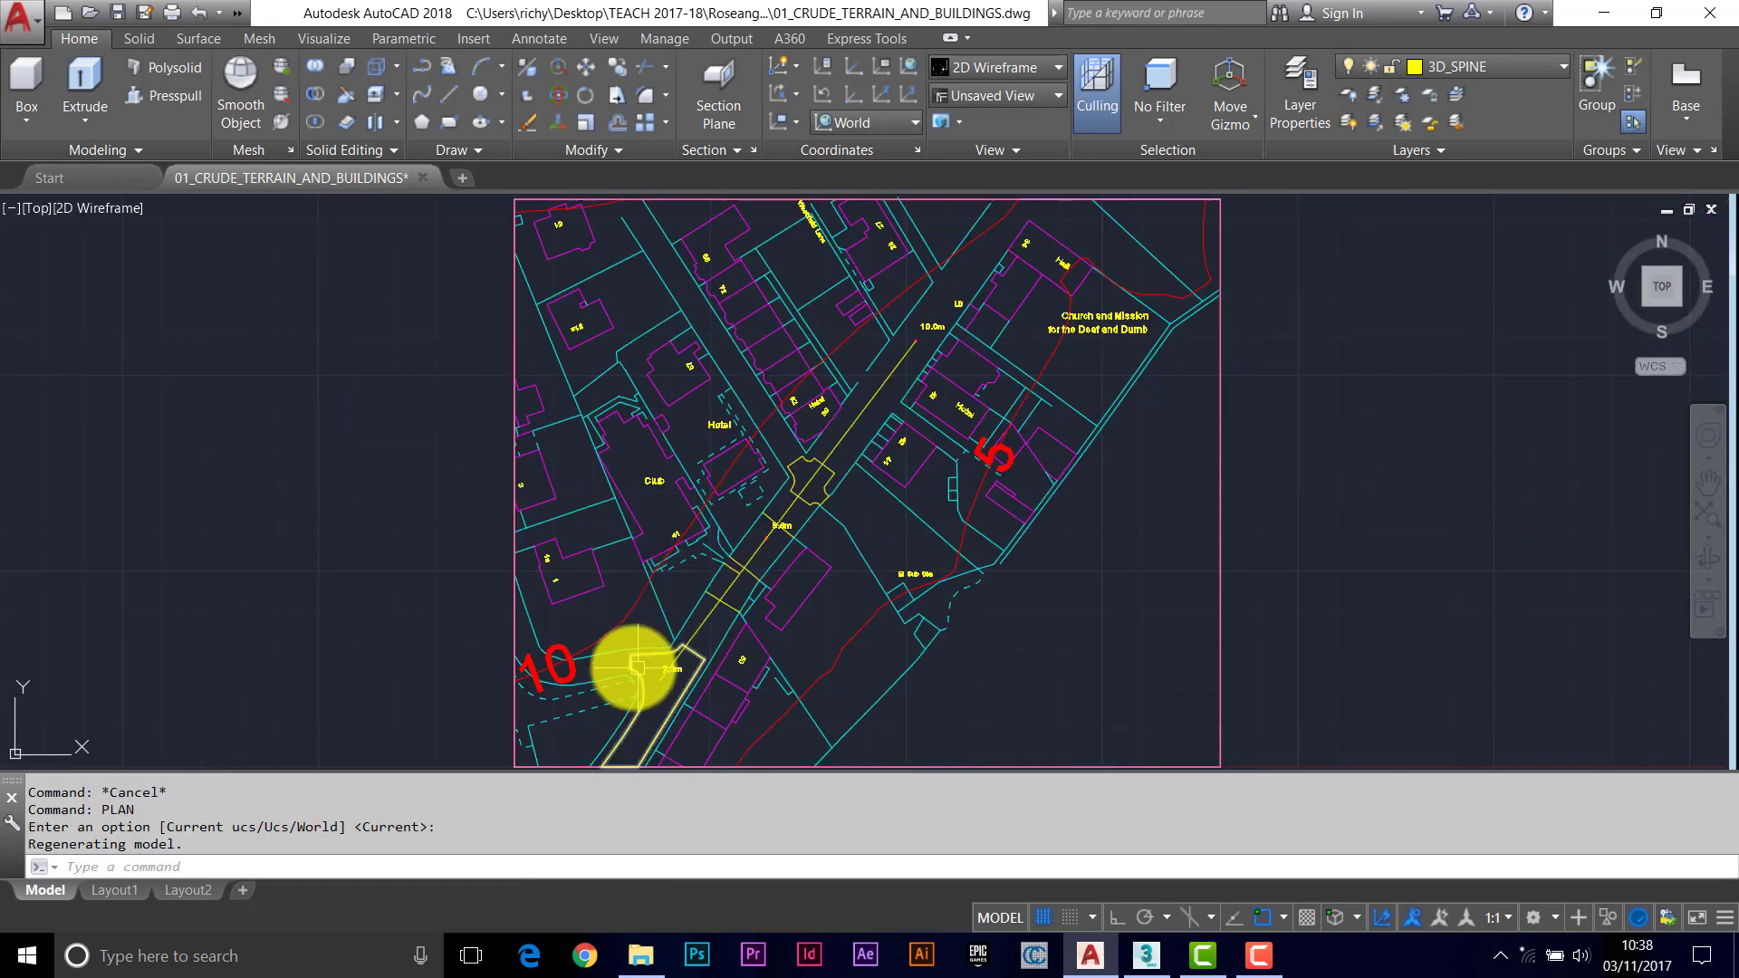
pyautogui.scroll(6, 634, 644)
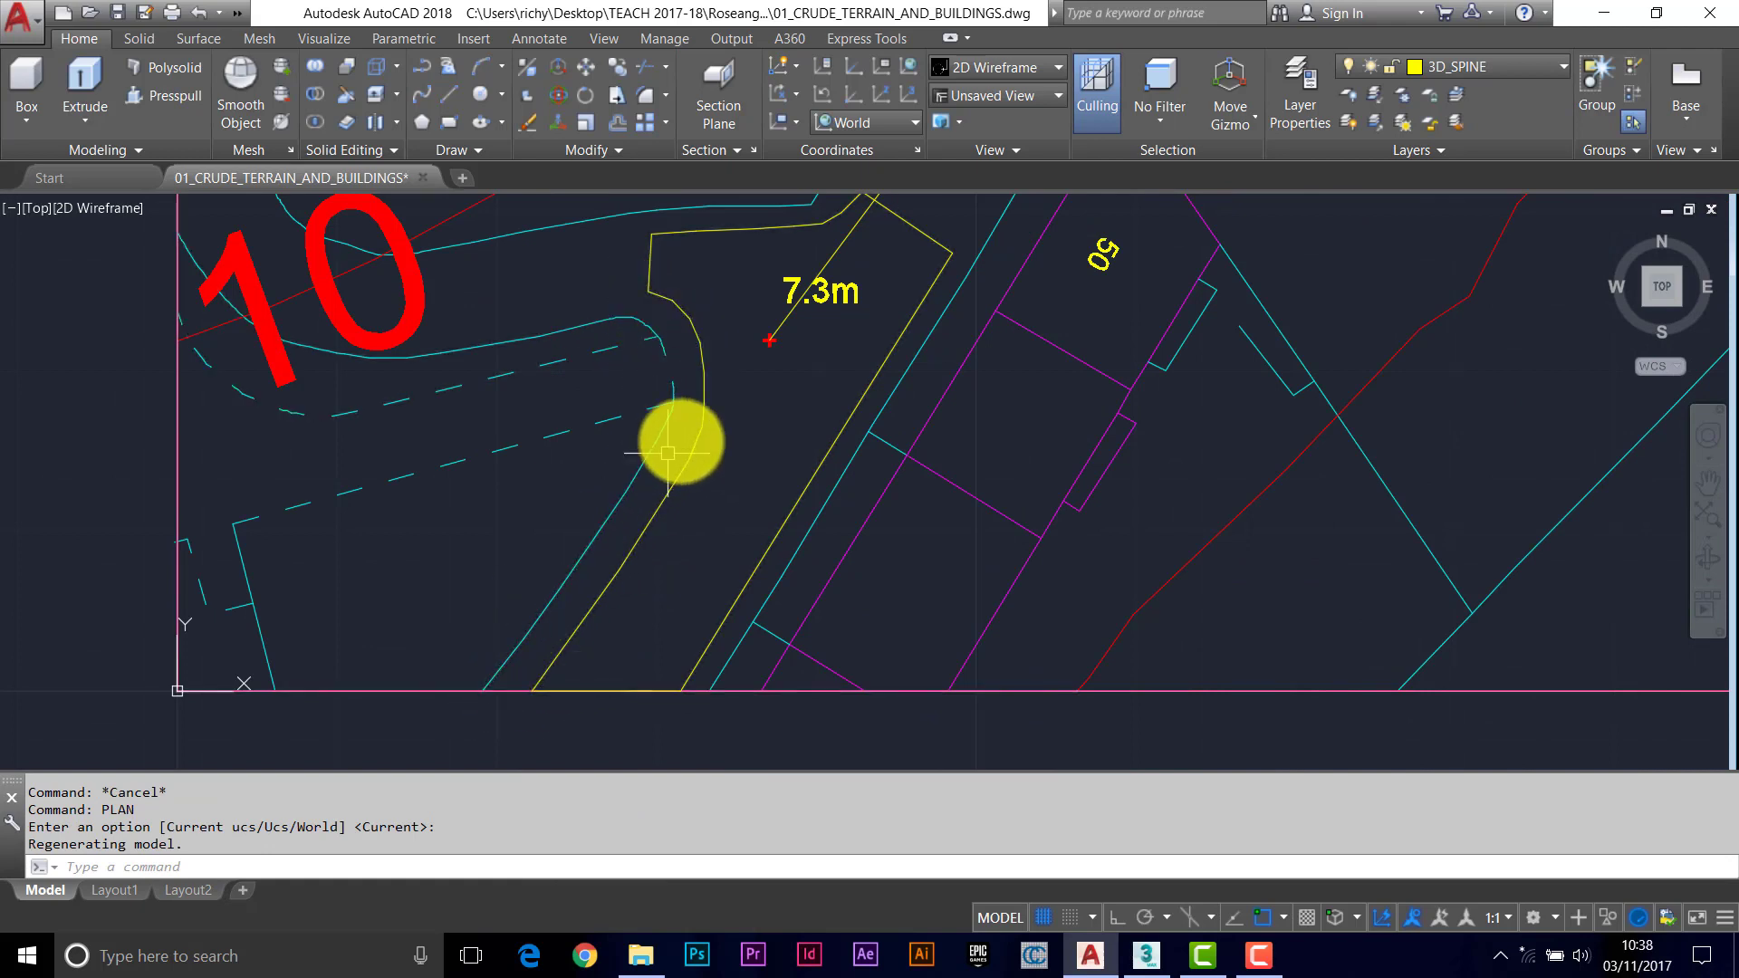
pyautogui.moveTo(710, 223)
pyautogui.mouseDown(button='middle')
pyautogui.moveTo(811, 306)
pyautogui.moveTo(787, 325)
pyautogui.mouseUp(button='middle')
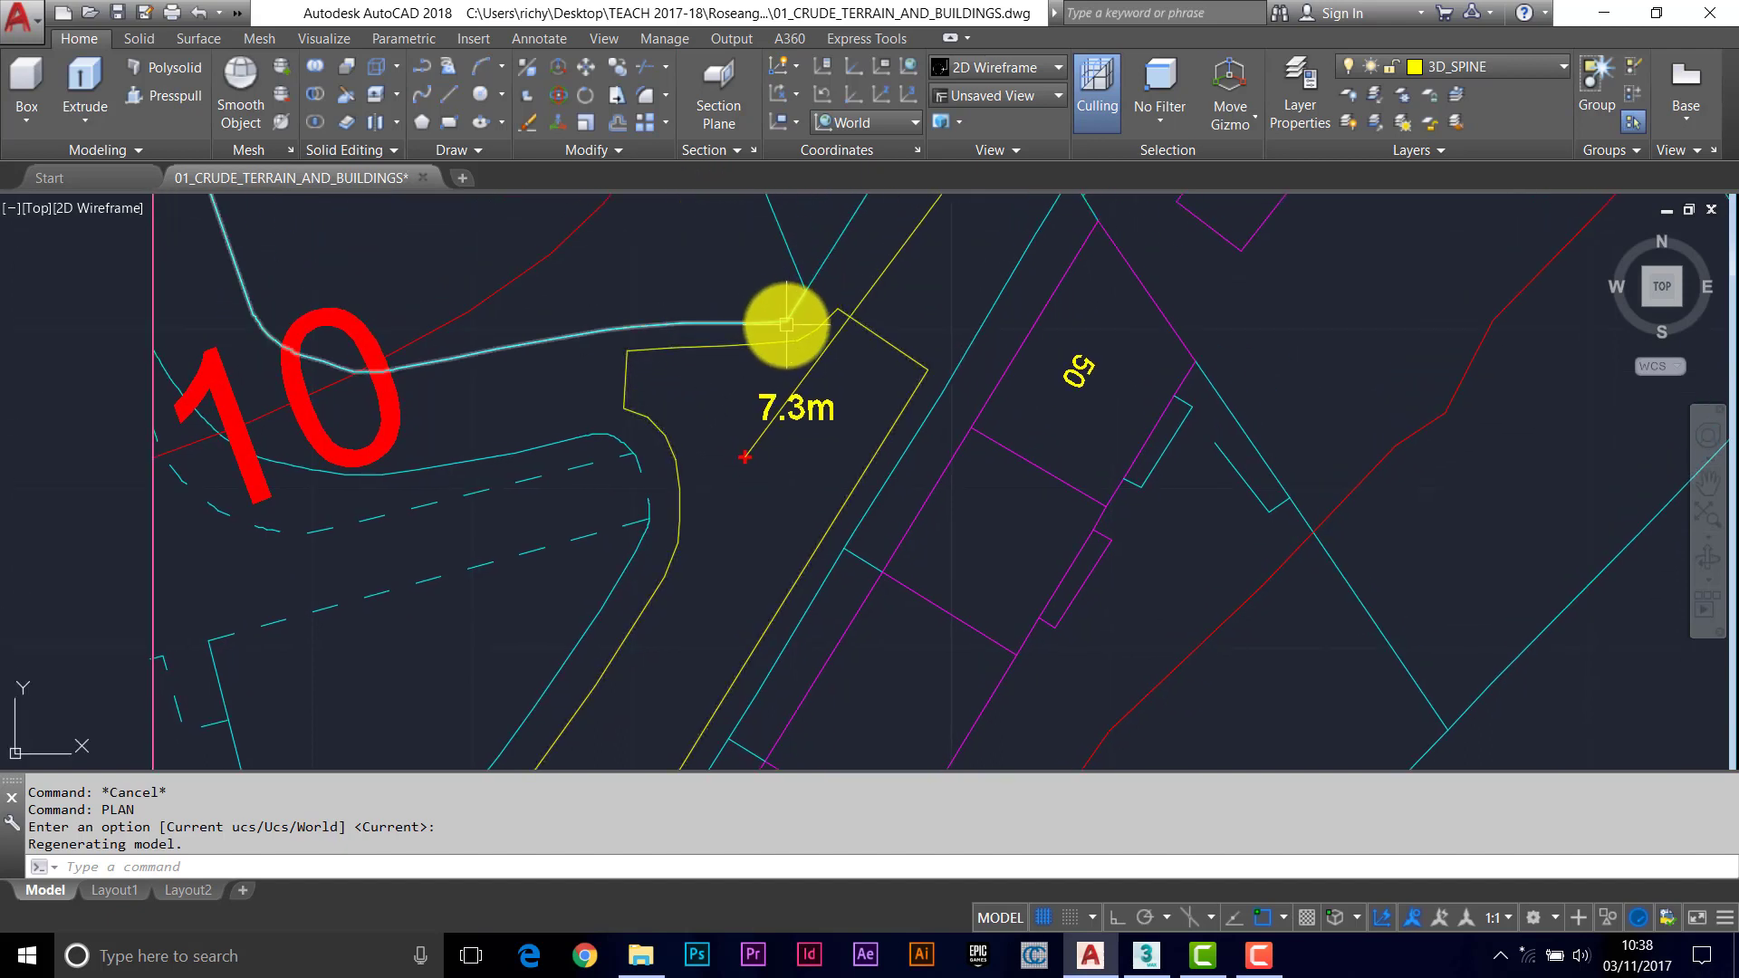
# Start a polyline at the path corner and trace it along the cyan kerb to the left edge.
pyautogui.write('L')
pyautogui.press('Return')
pyautogui.scroll(3, 791, 319)
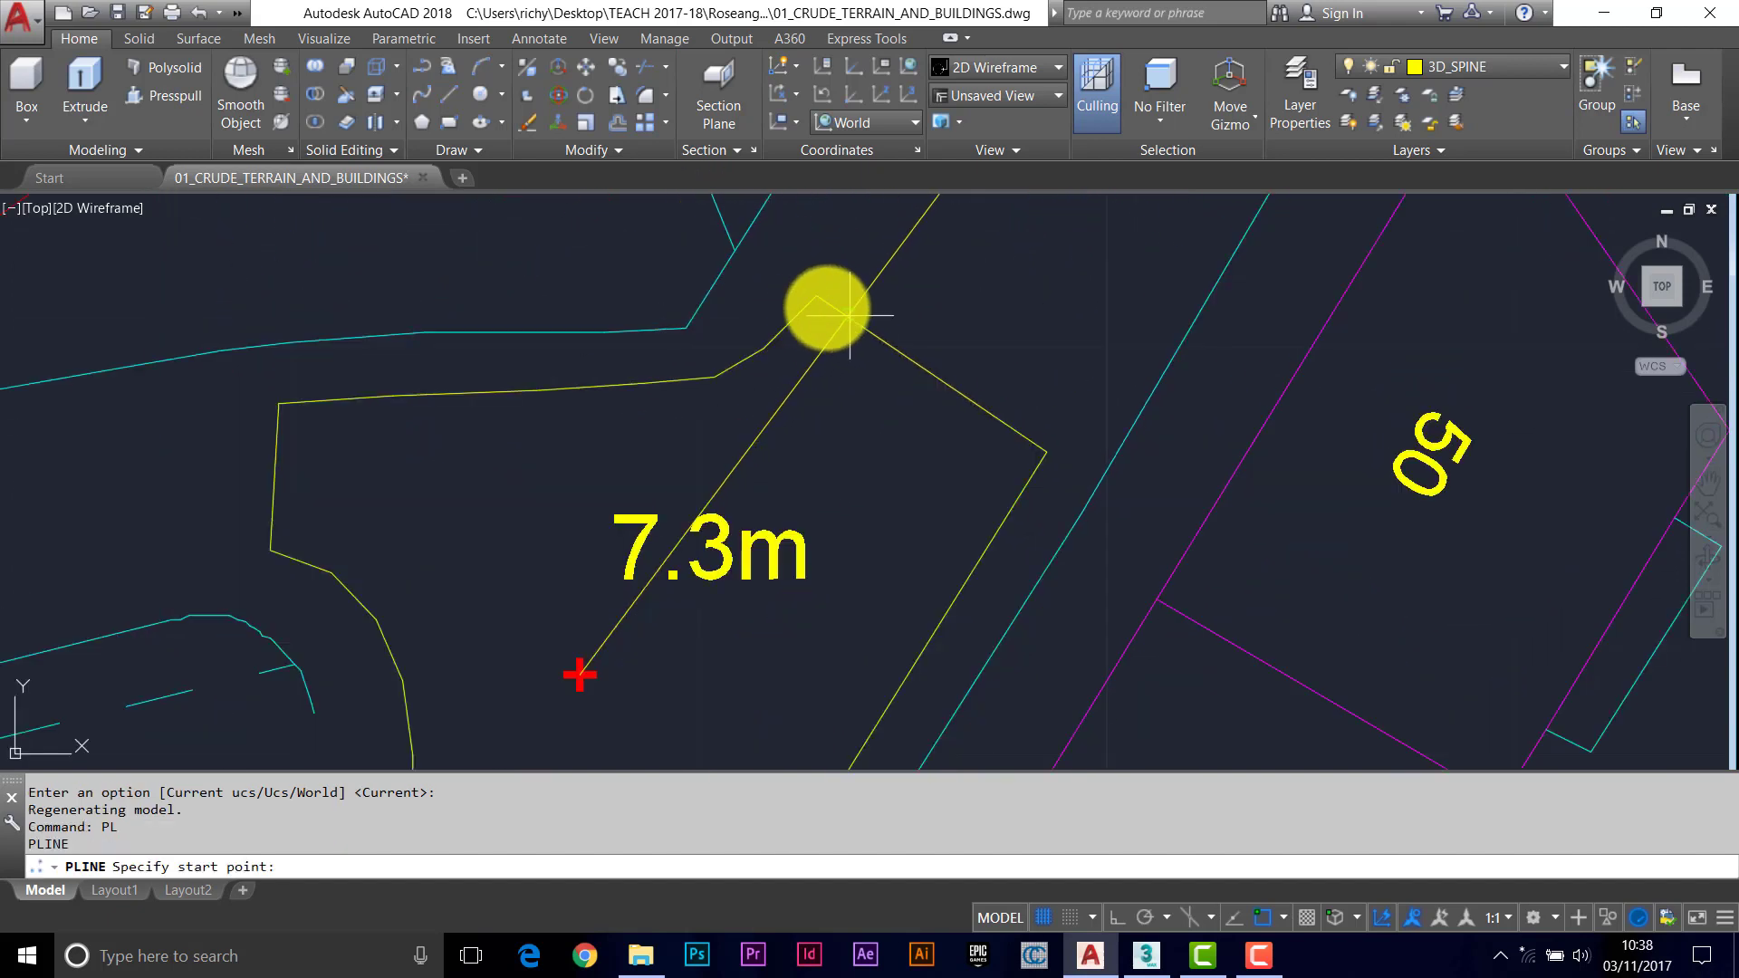
pyautogui.click(817, 302)
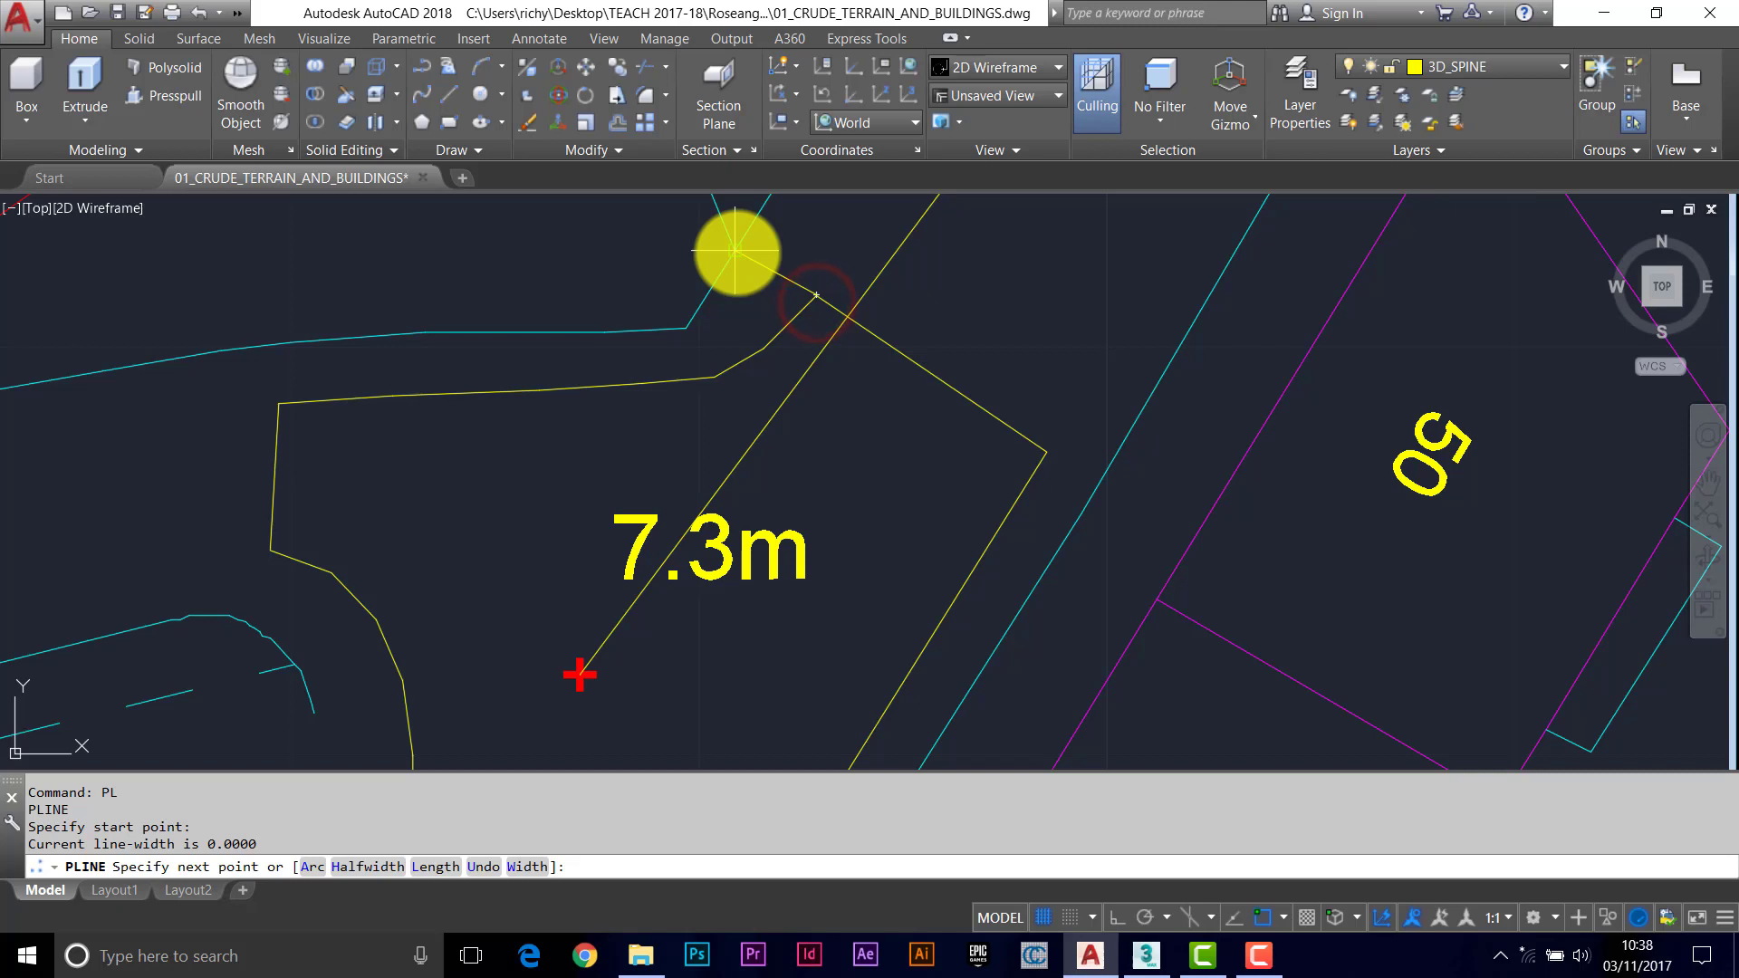
pyautogui.click(736, 251)
pyautogui.click(686, 328)
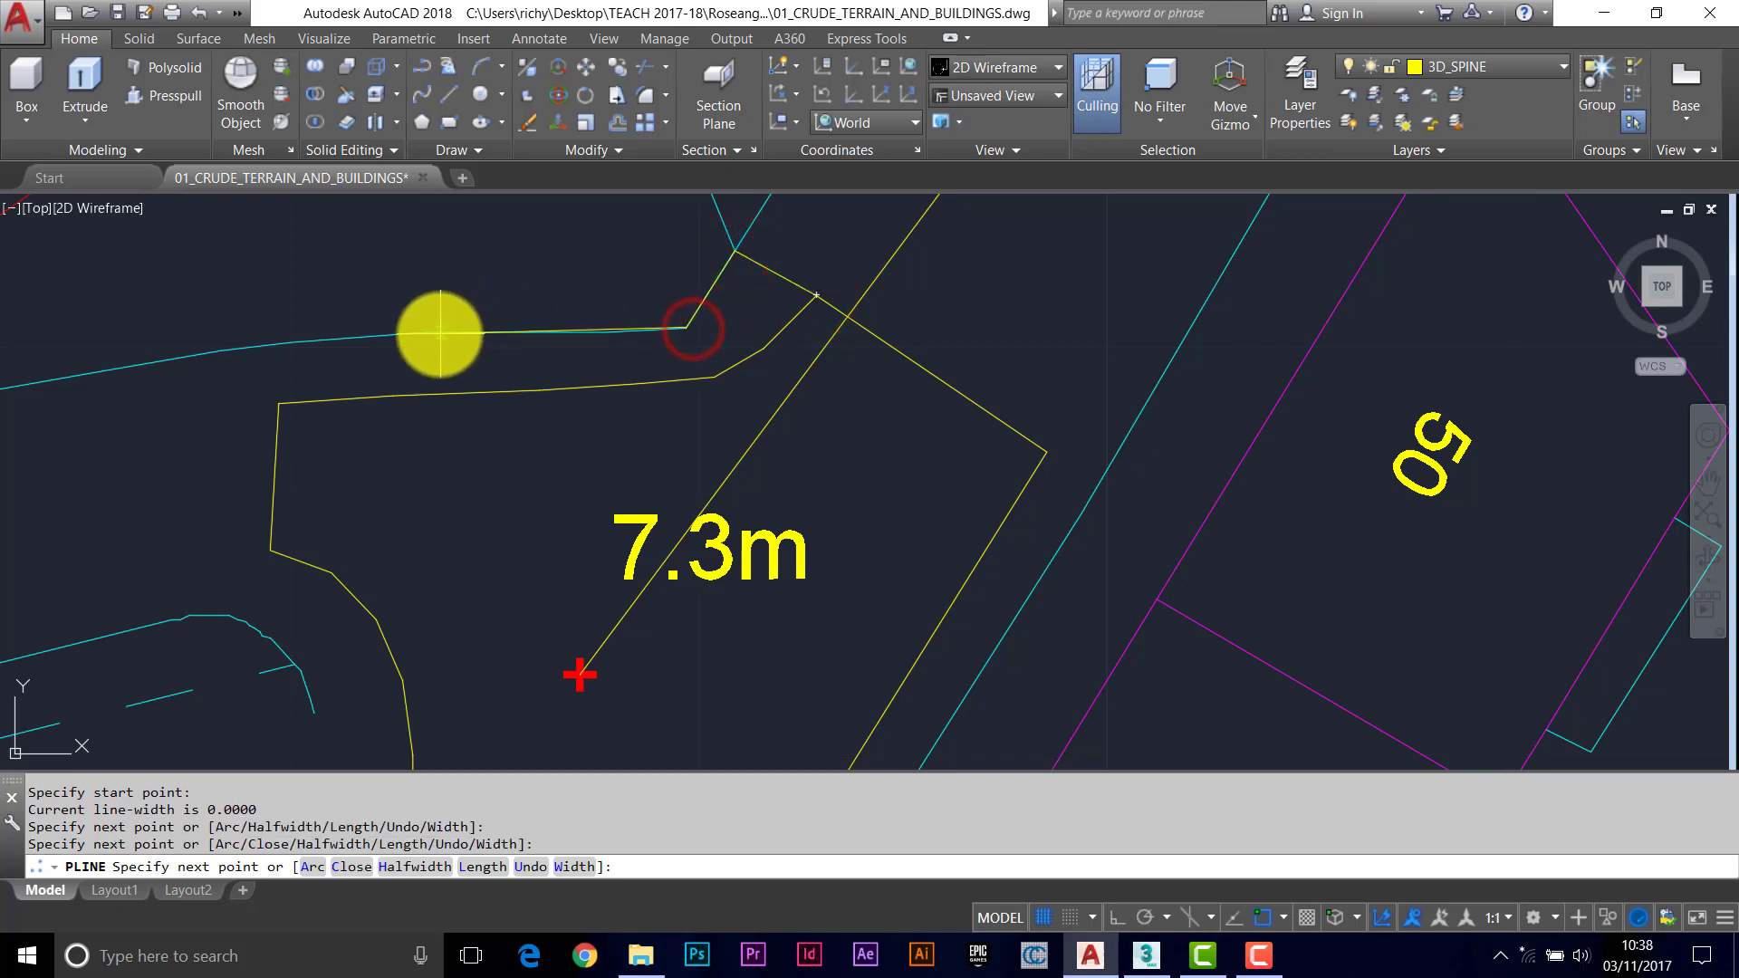
pyautogui.click(487, 335)
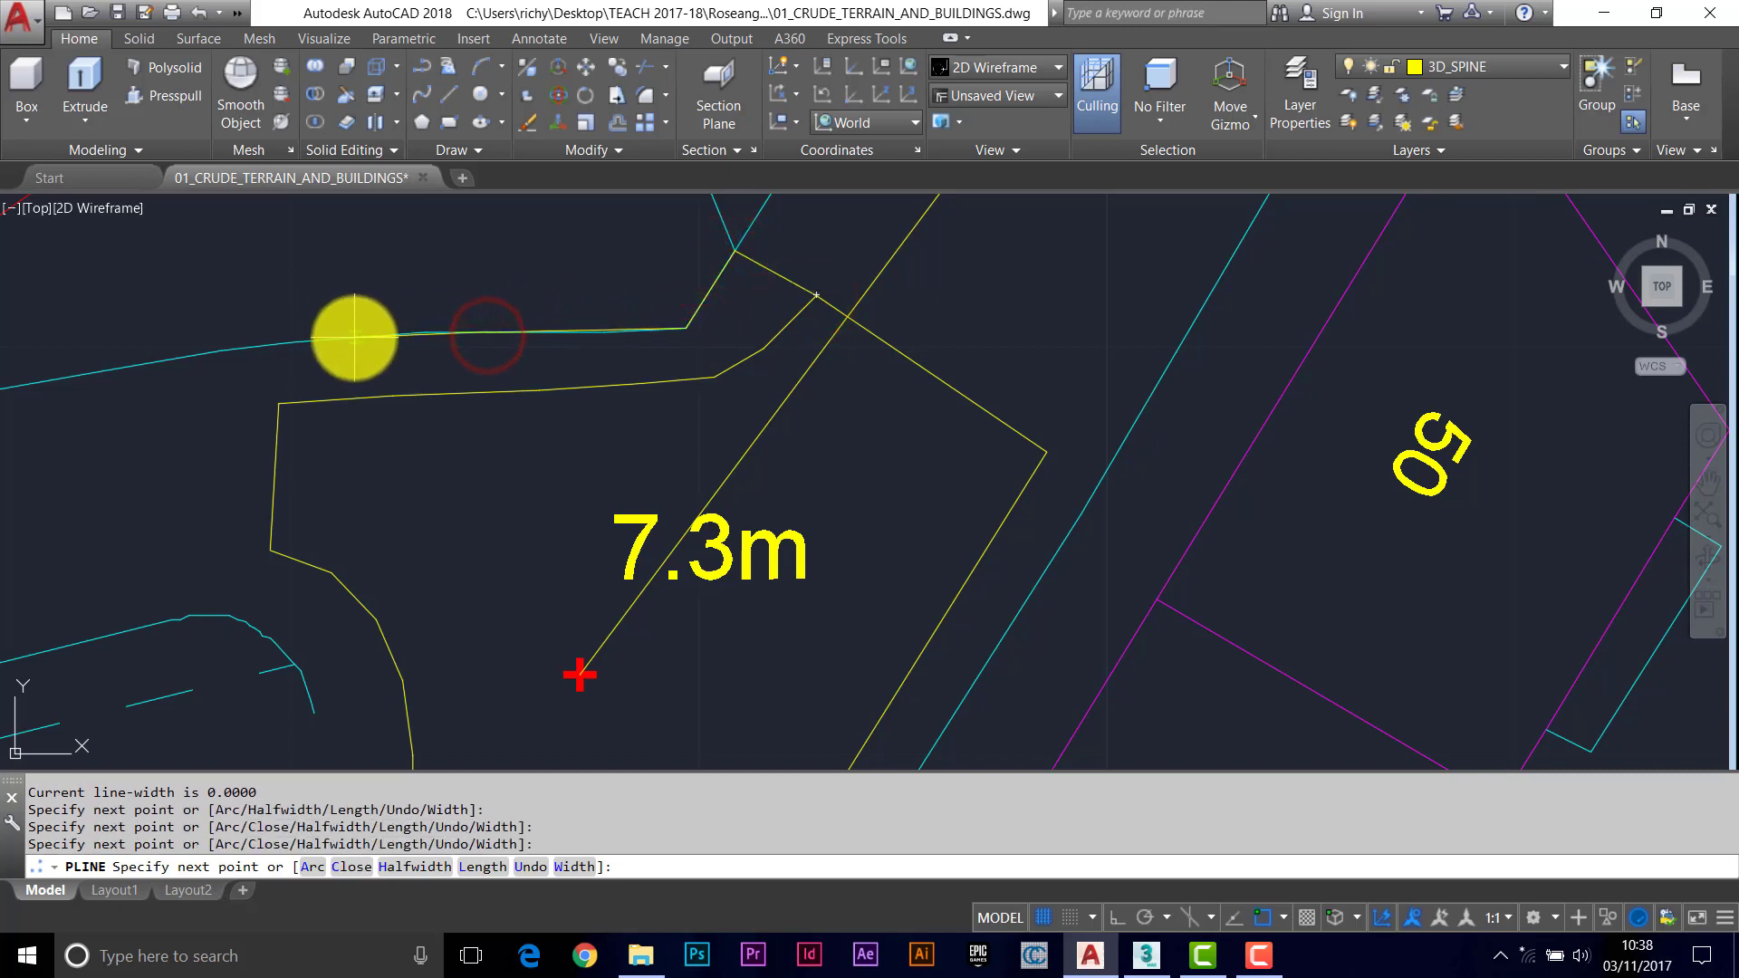
pyautogui.click(354, 338)
pyautogui.scroll(4, 274, 347)
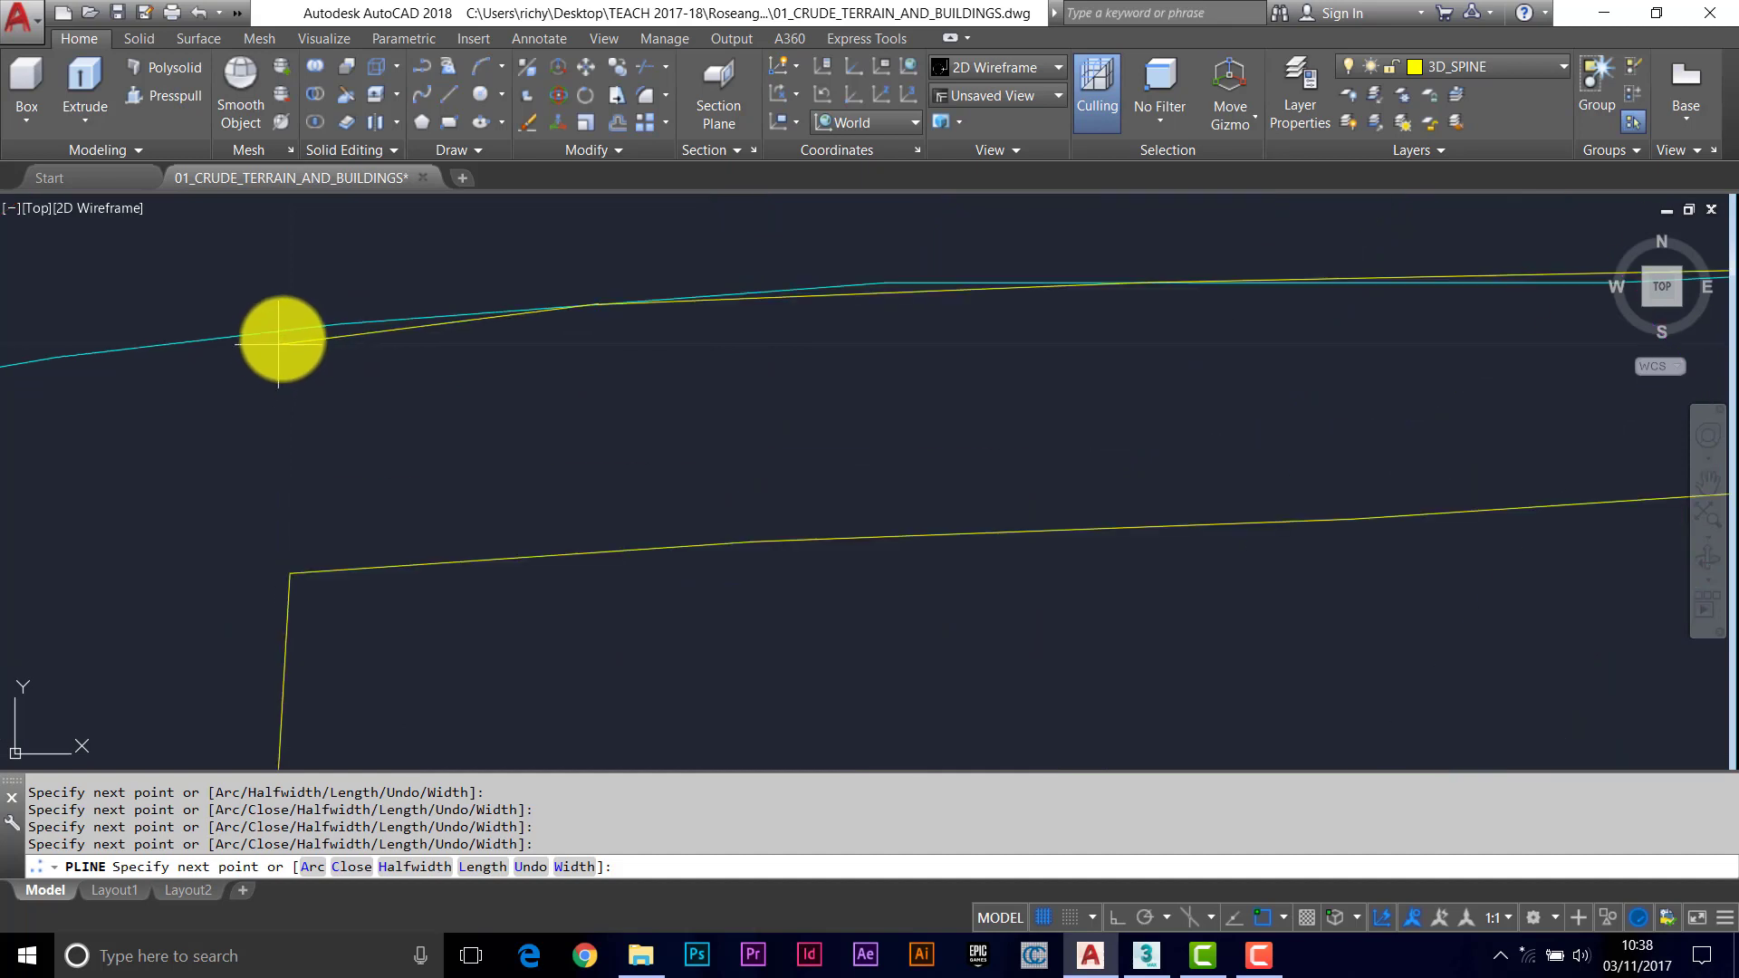
pyautogui.click(300, 326)
pyautogui.click(289, 579)
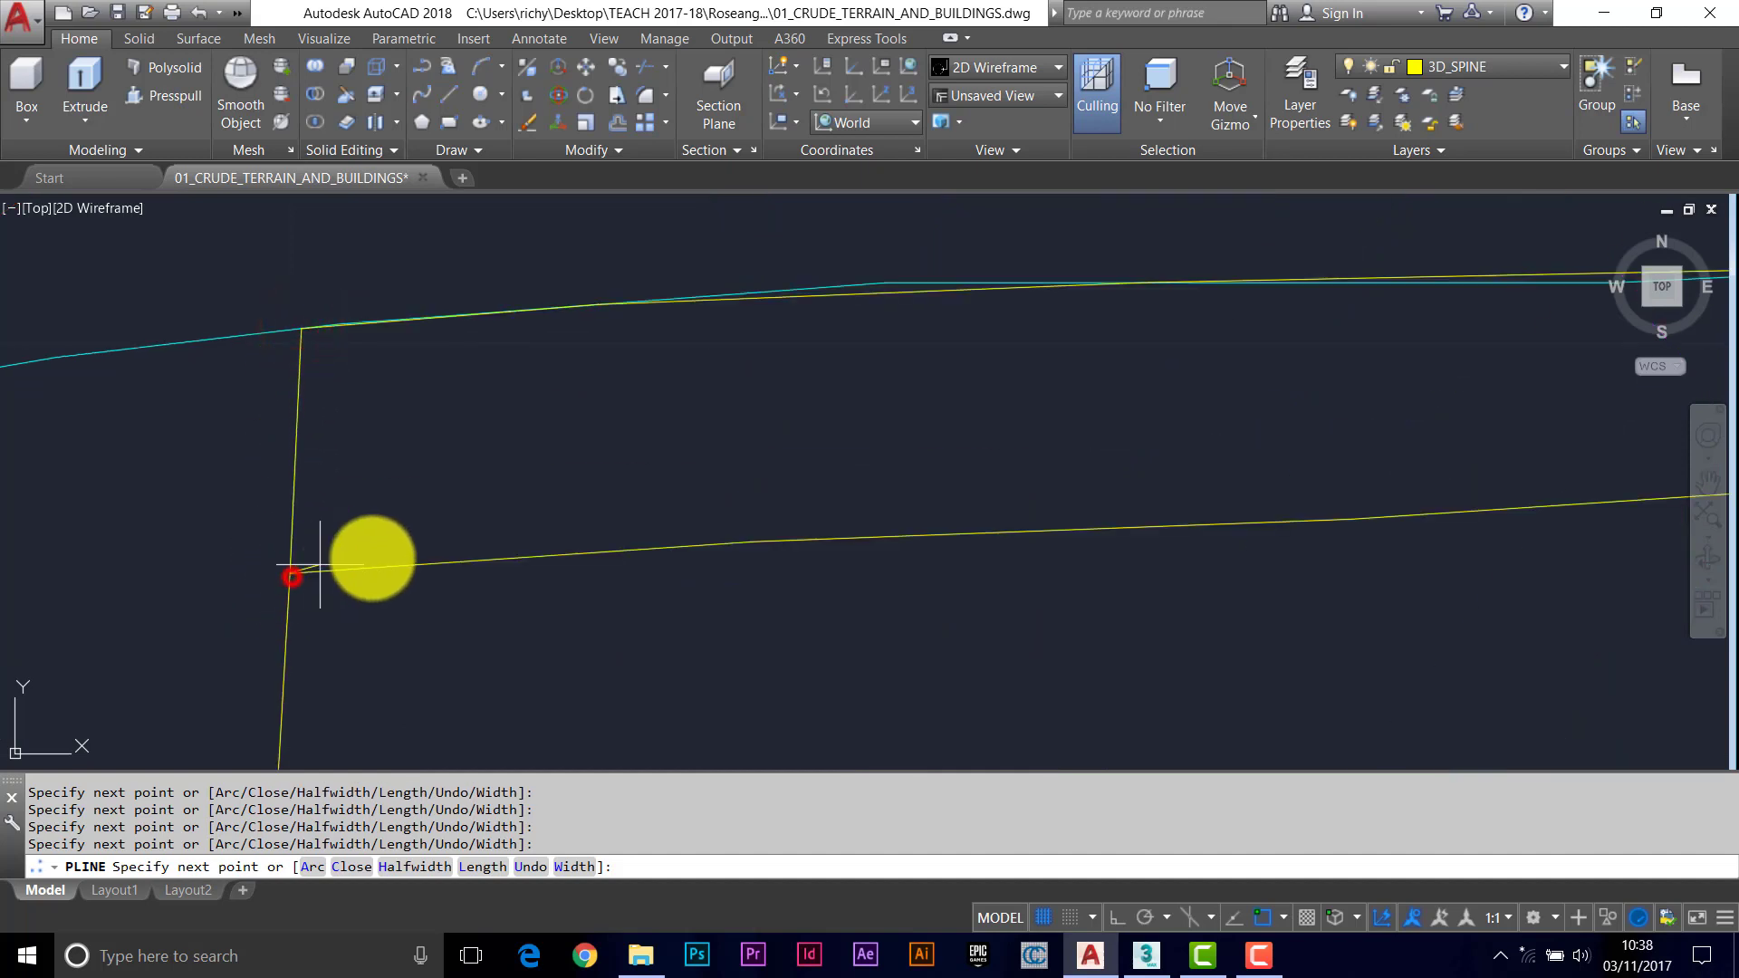
# Continue the outline along the yellow path edge to the corner and close it.
pyautogui.scroll(-4, 369, 555)
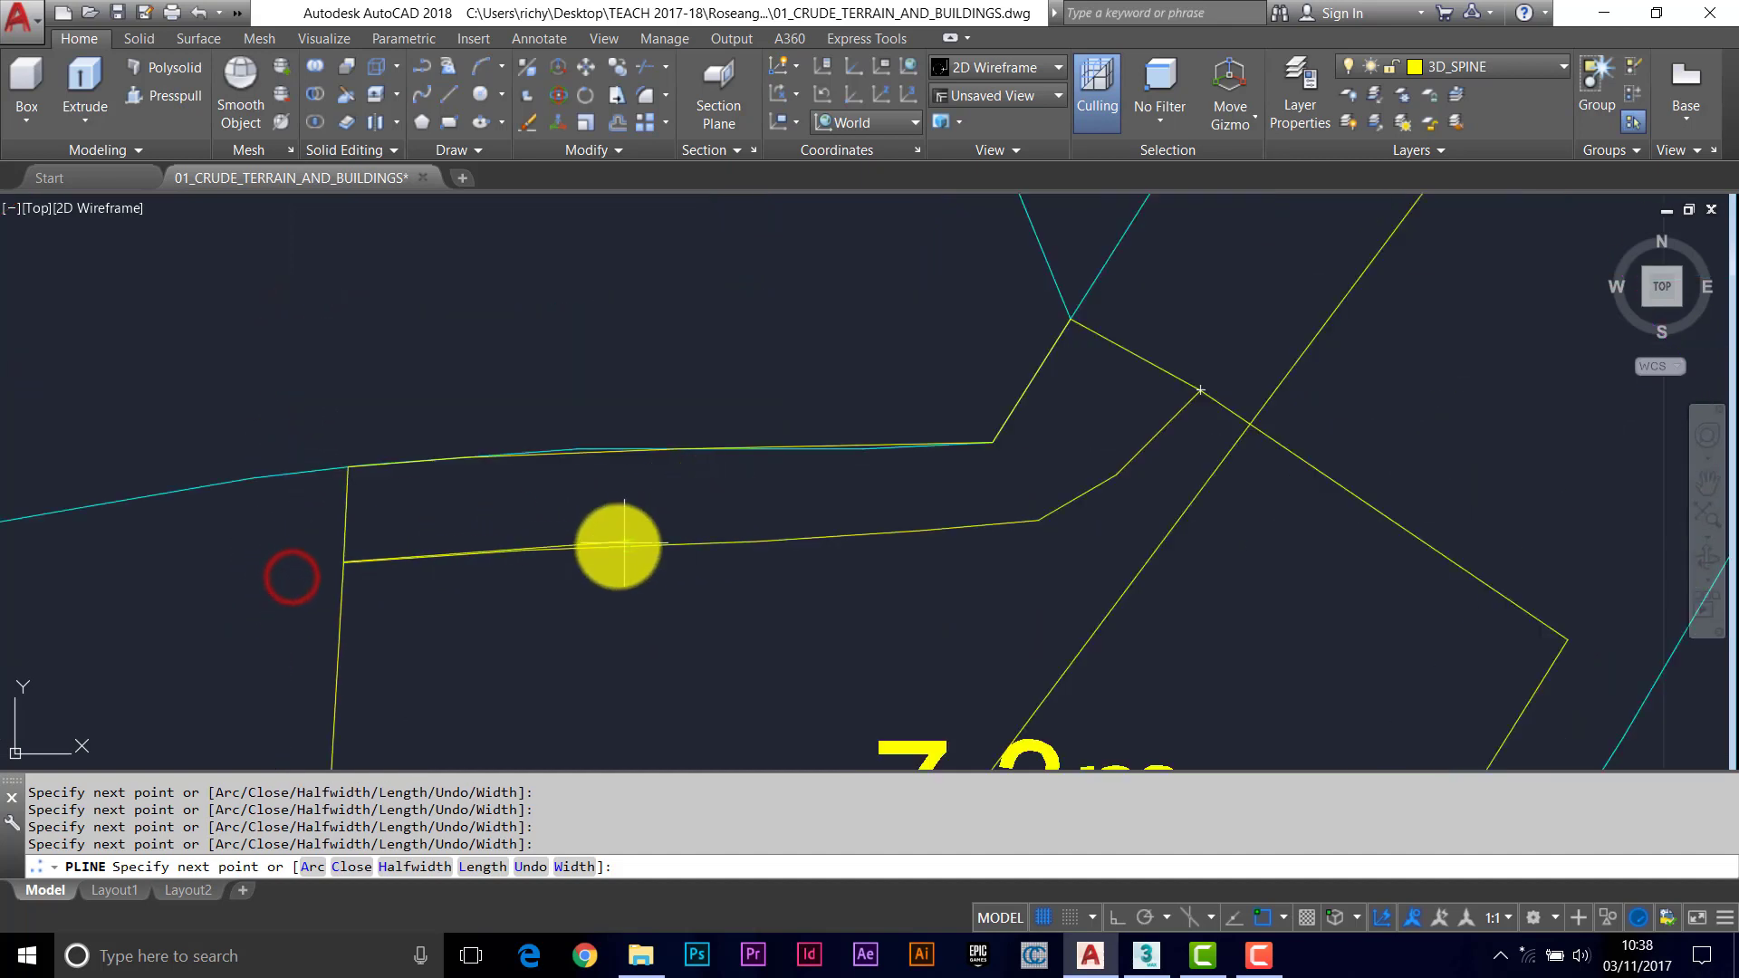
pyautogui.click(565, 552)
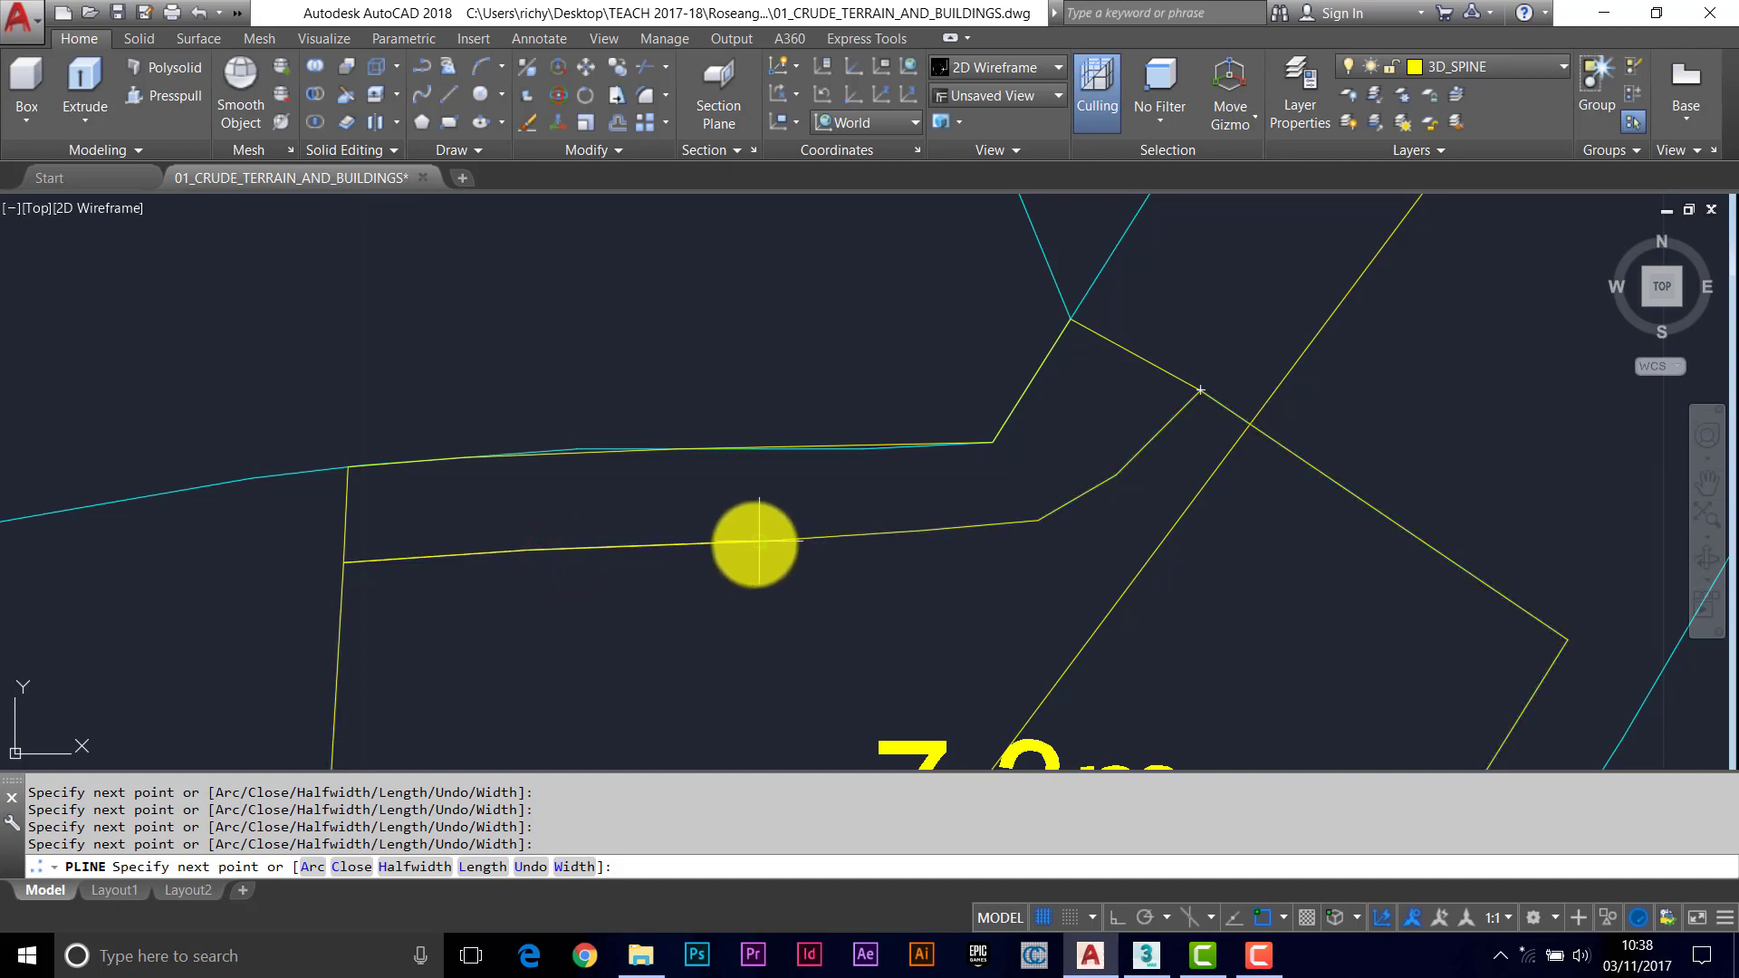
pyautogui.click(754, 543)
pyautogui.click(921, 532)
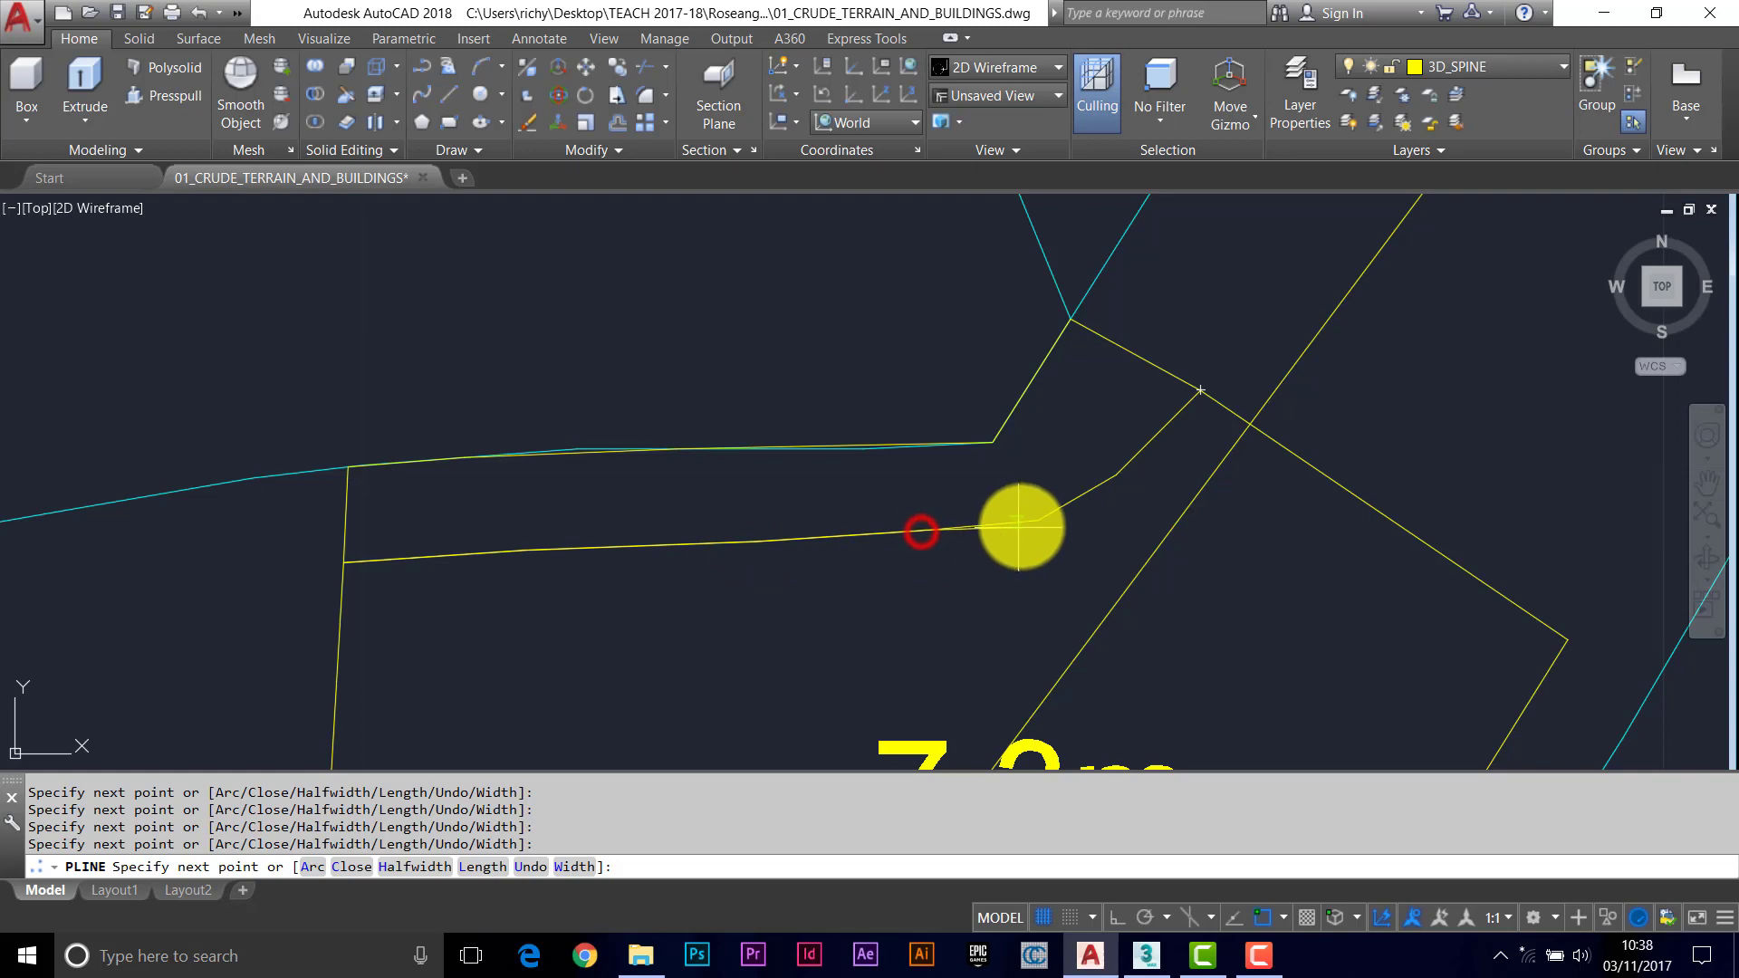
pyautogui.click(1034, 522)
pyautogui.click(1118, 477)
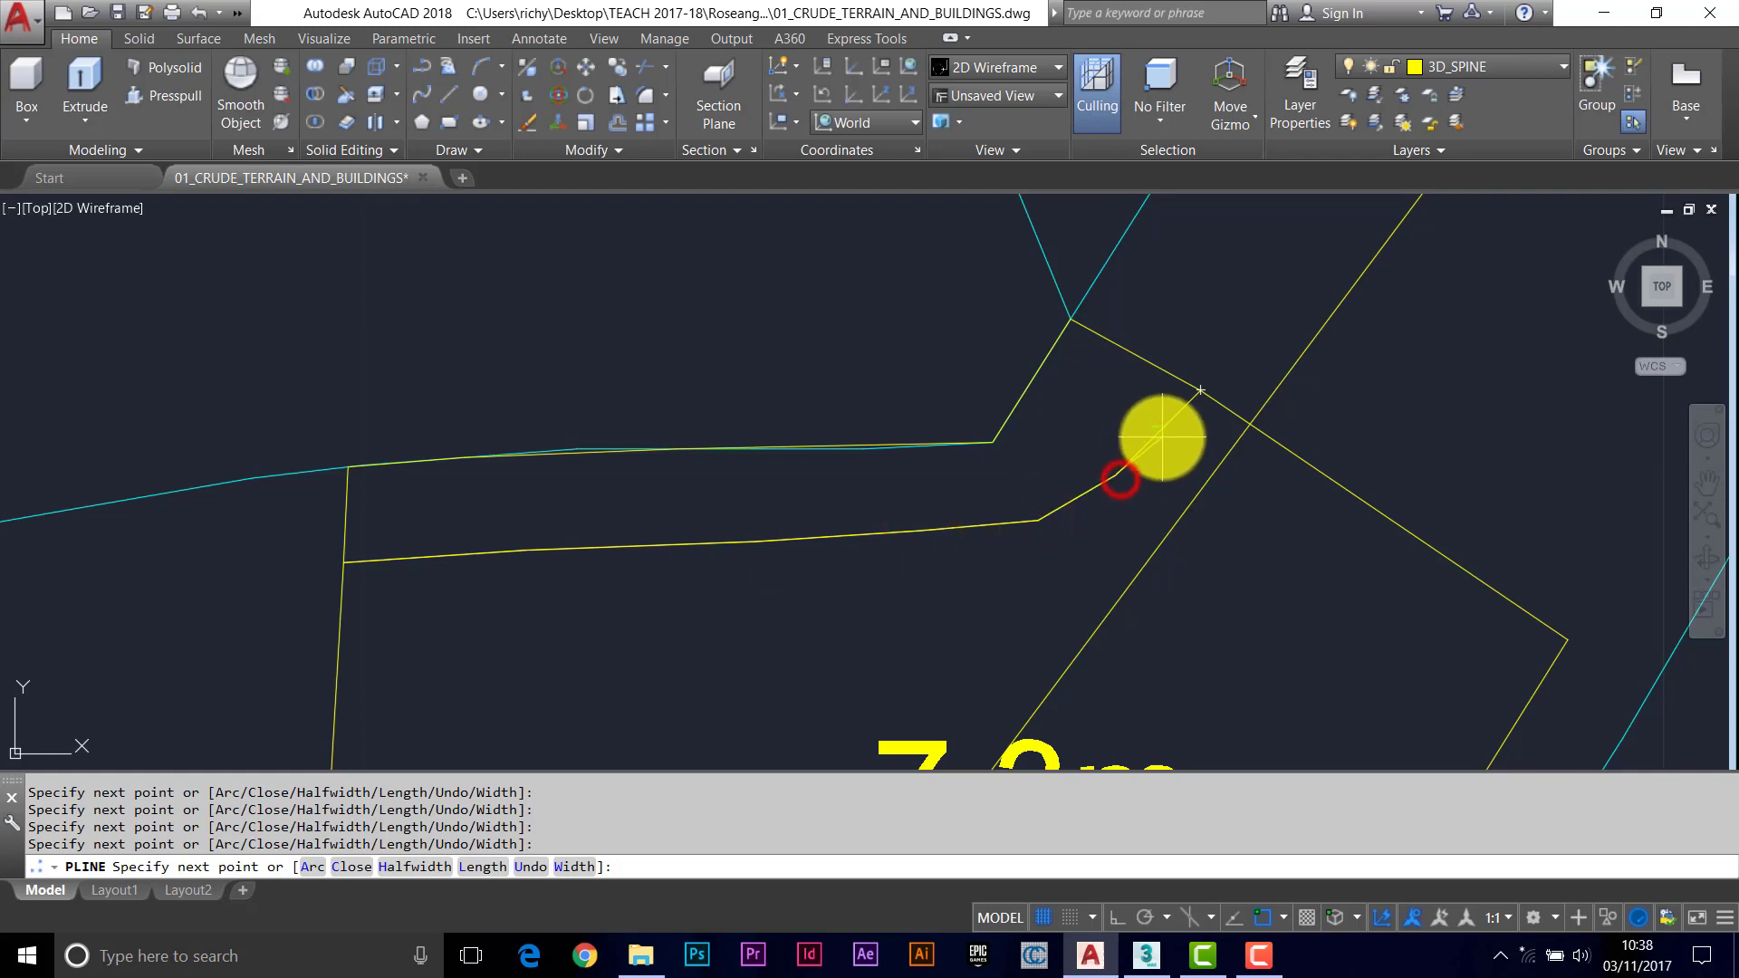
pyautogui.write('c')
pyautogui.press('Return')
pyautogui.scroll(-4, 1169, 440)
pyautogui.moveTo(1169, 439); pyautogui.dragTo(1021, 279, button='middle')
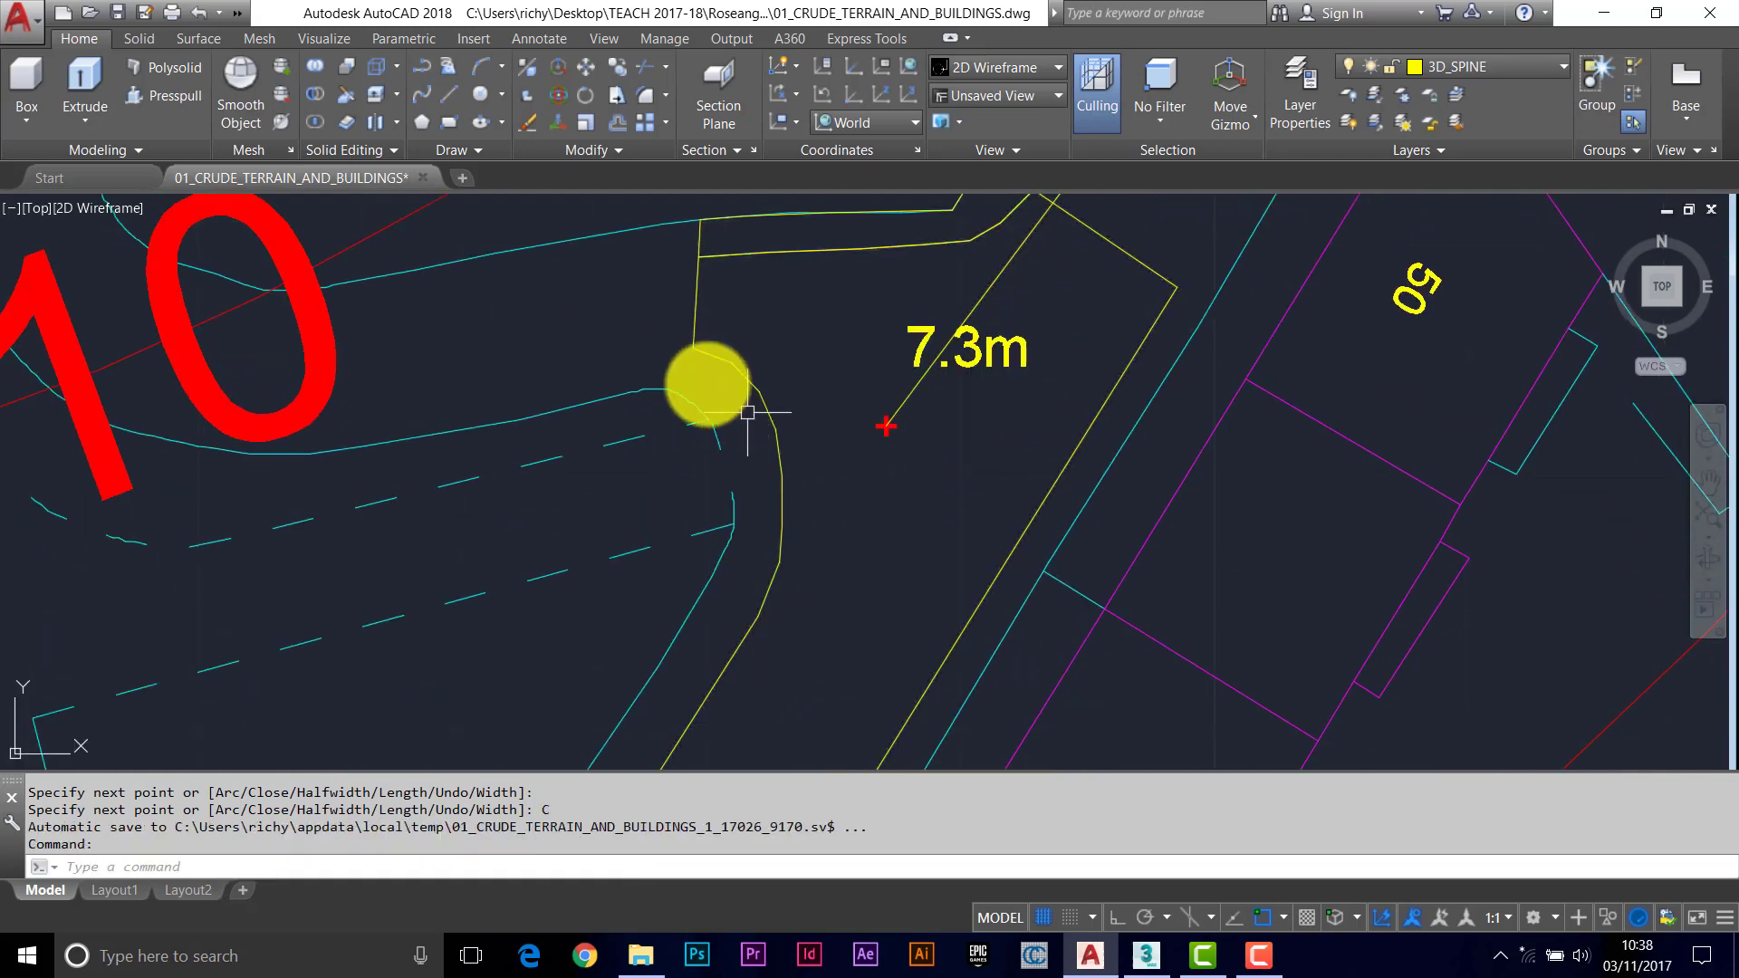
# Start a new polyline at the kerb corner and trace it down the cyan road edge.
pyautogui.press('Return')
pyautogui.click(686, 349)
pyautogui.scroll(3, 675, 362)
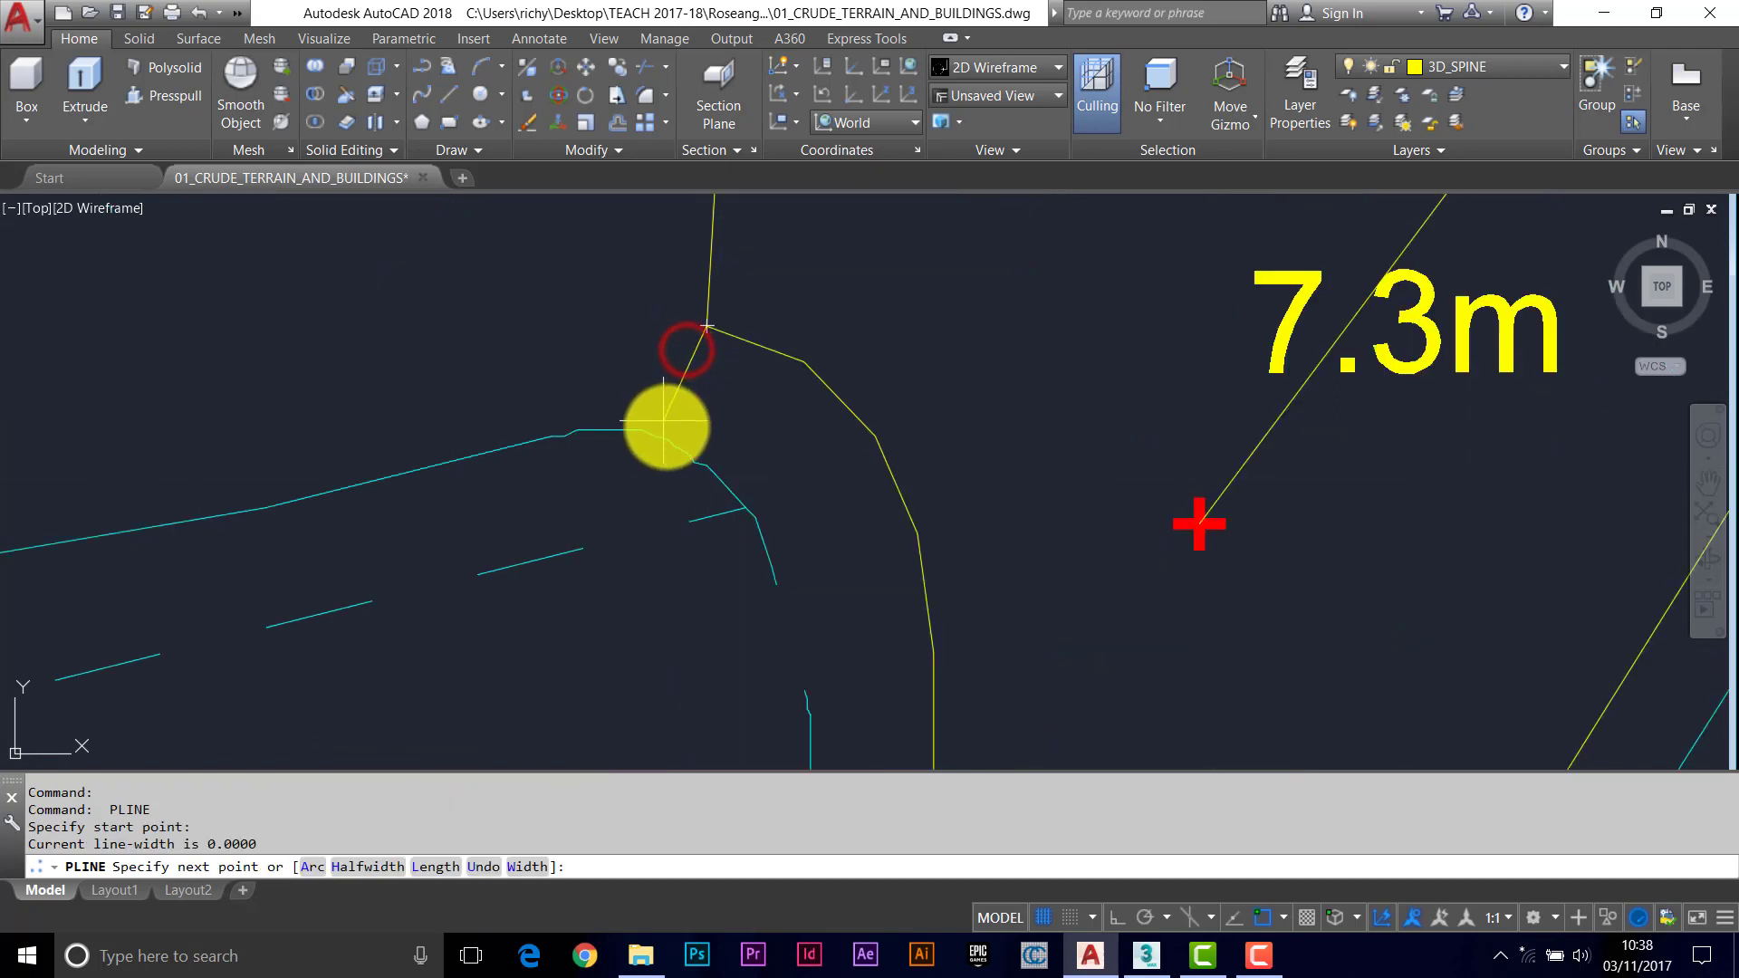
pyautogui.click(667, 440)
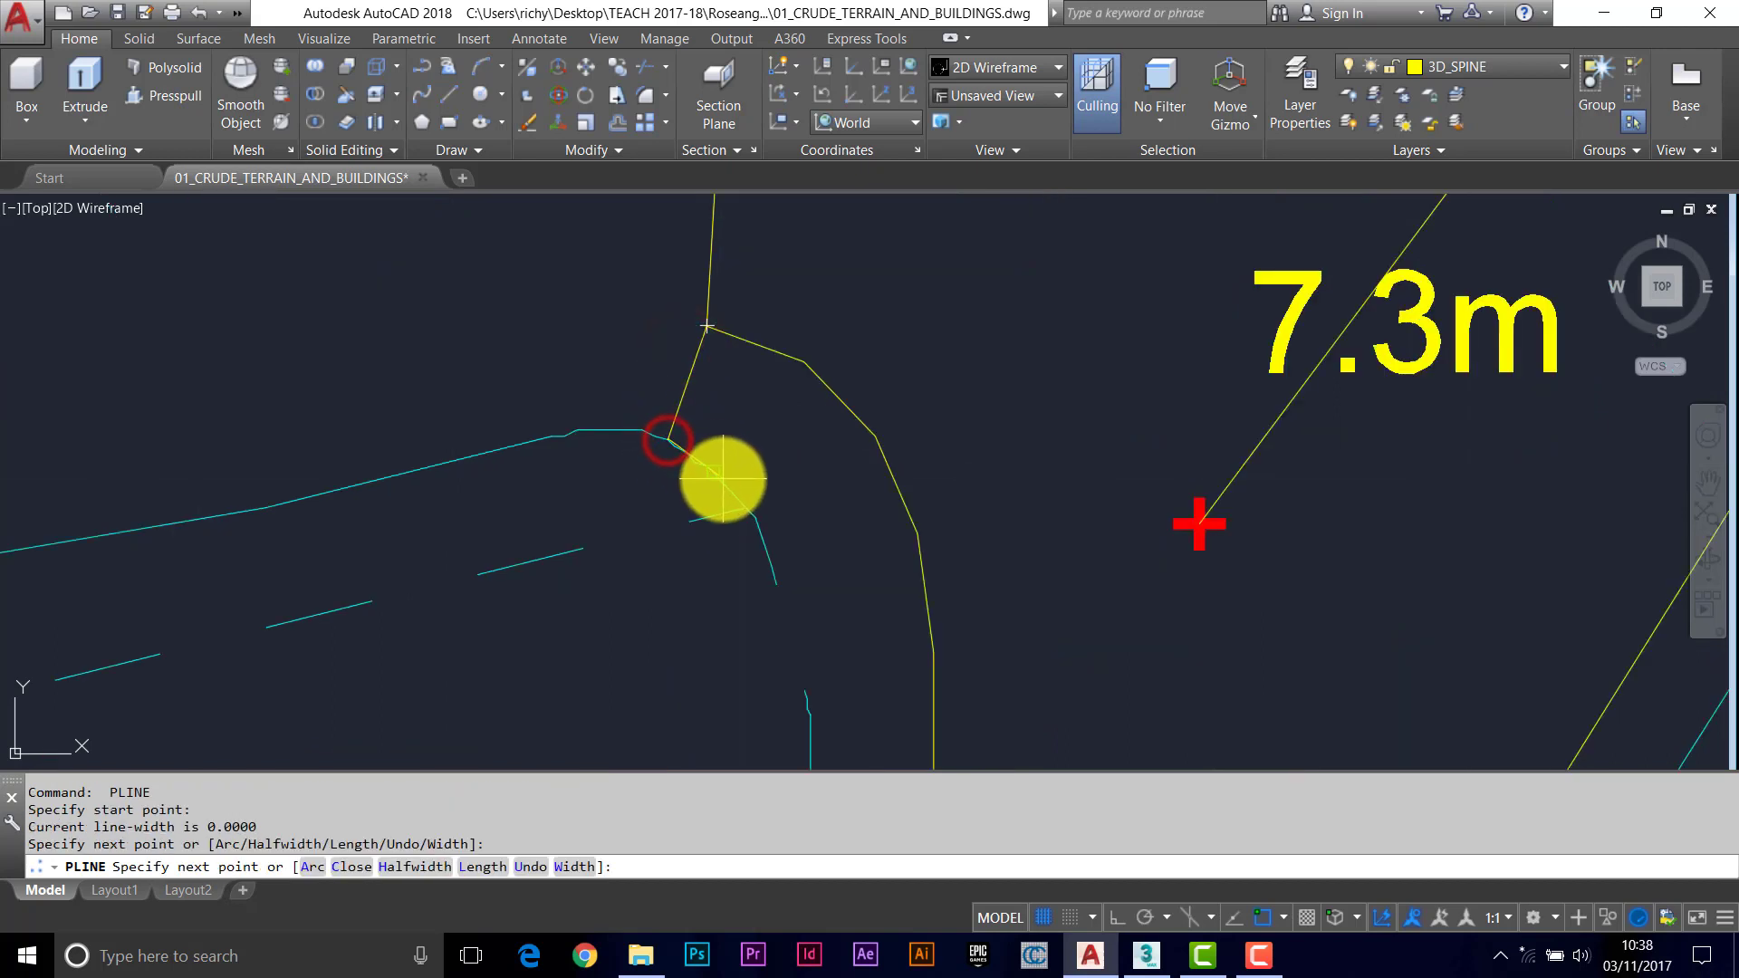
pyautogui.click(710, 476)
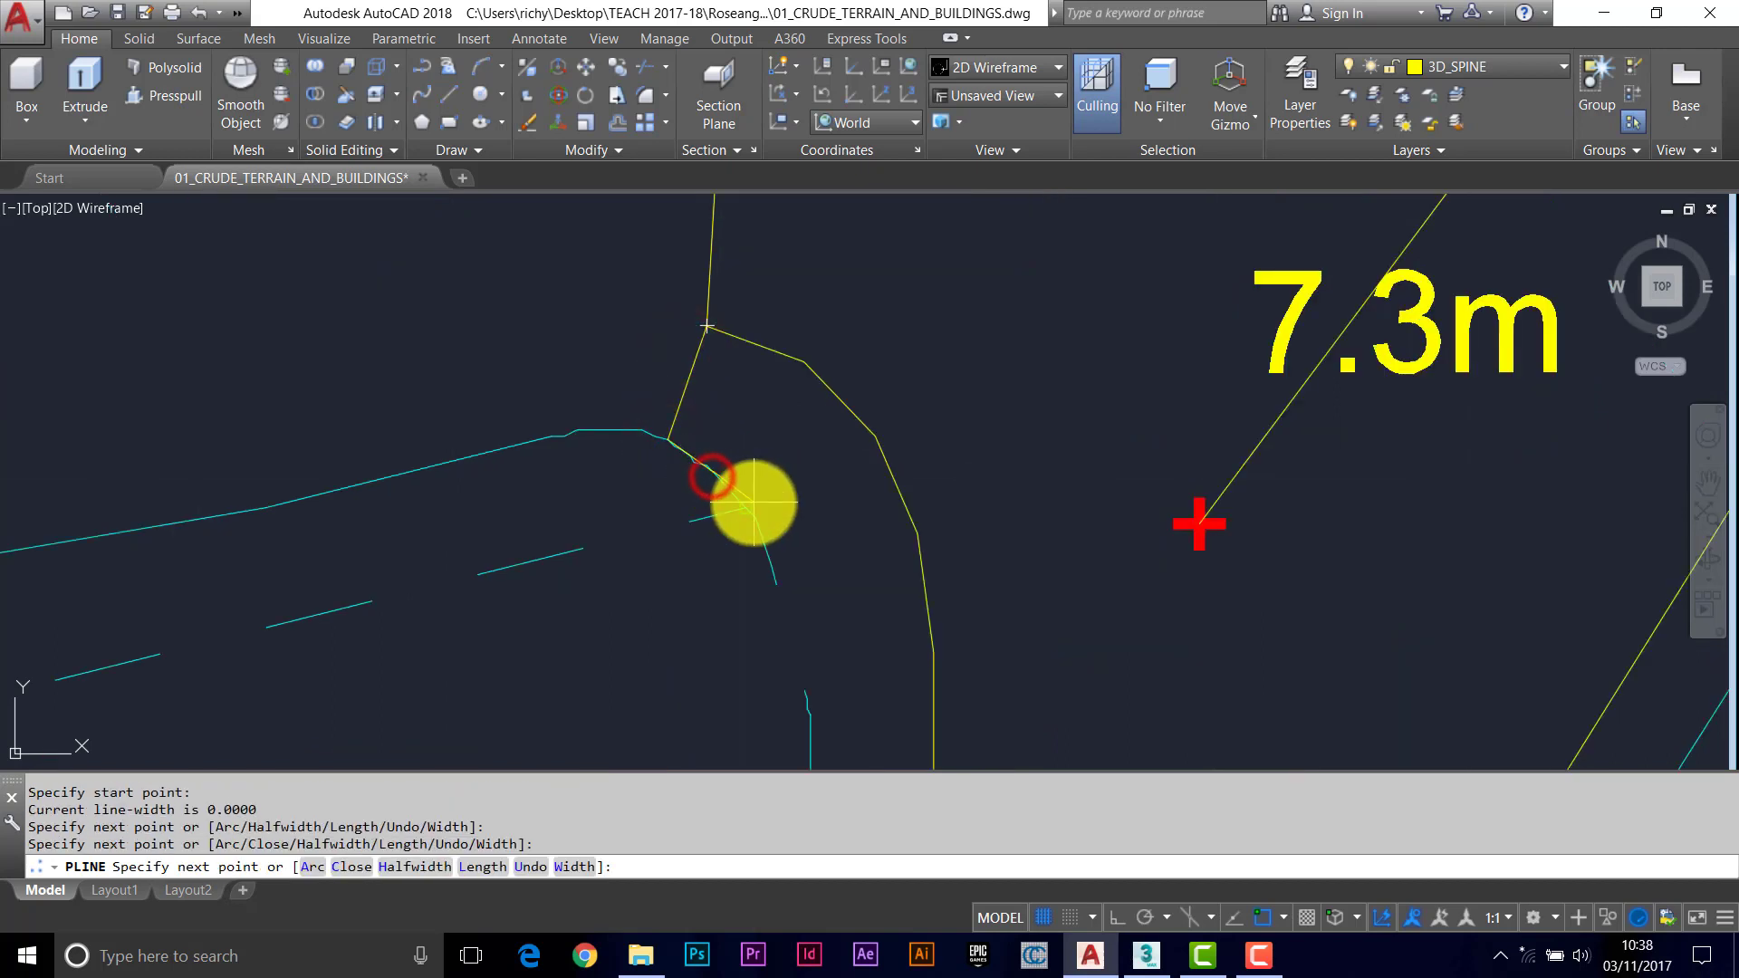
pyautogui.click(753, 499)
pyautogui.click(777, 589)
pyautogui.scroll(-4, 820, 621)
pyautogui.moveTo(826, 625); pyautogui.dragTo(788, 426, button='middle')
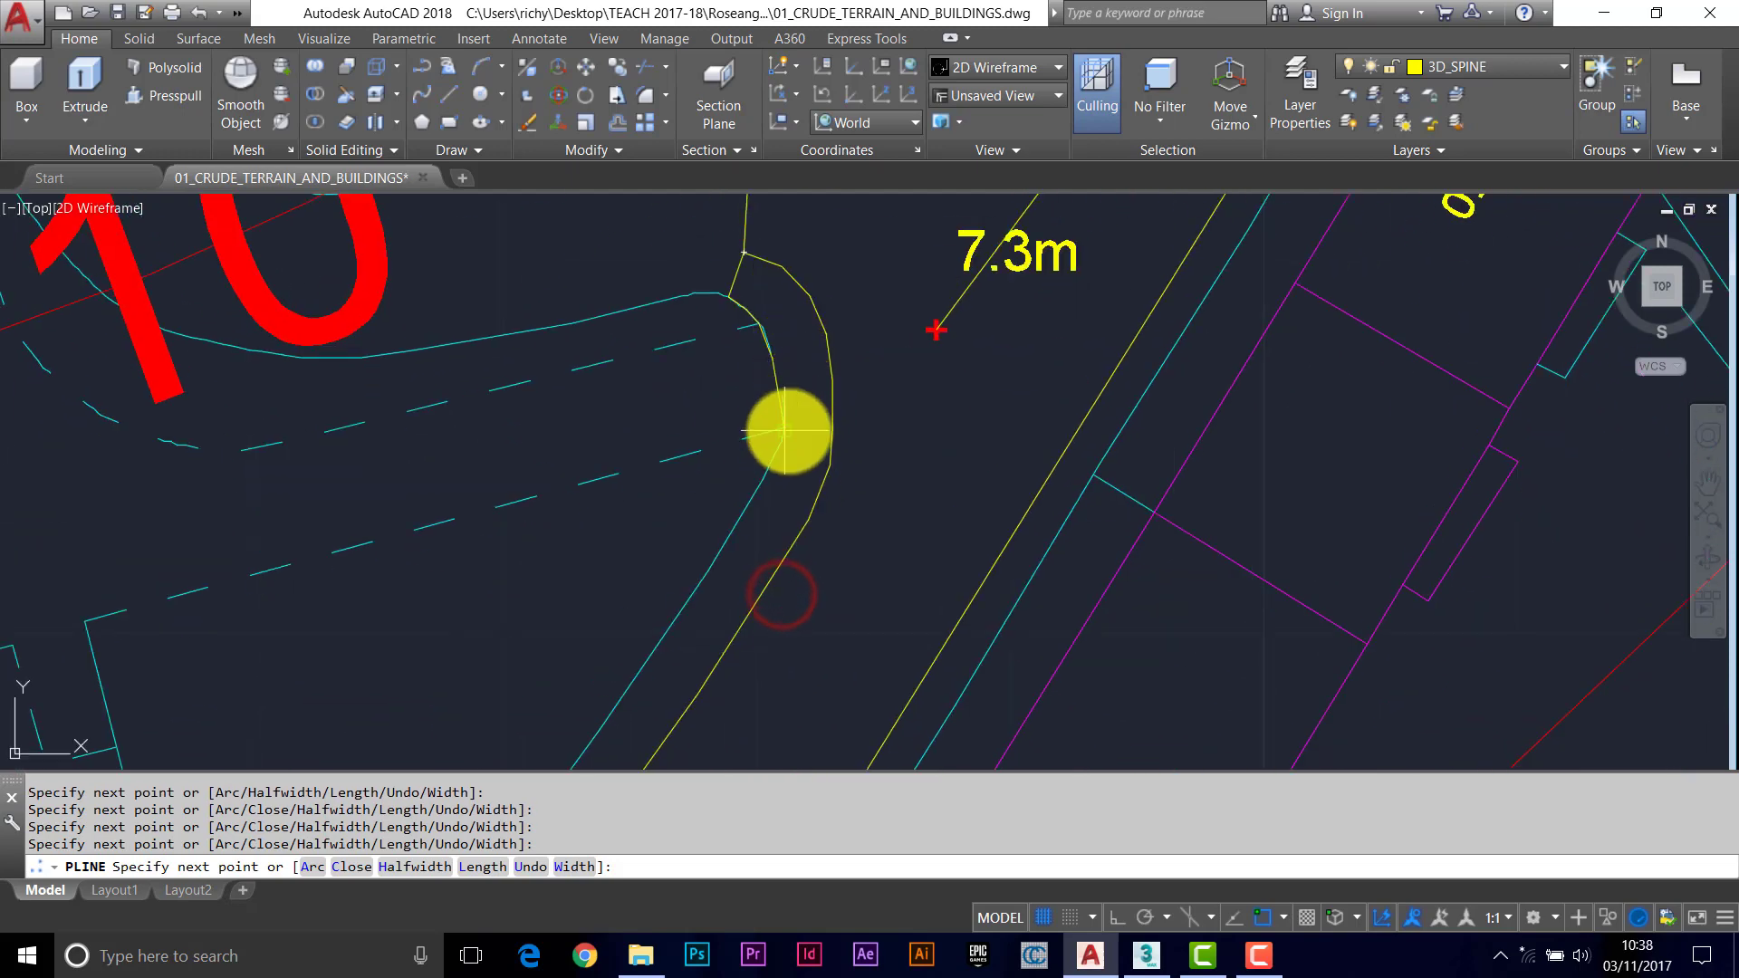
pyautogui.scroll(4, 787, 416)
pyautogui.click(778, 401)
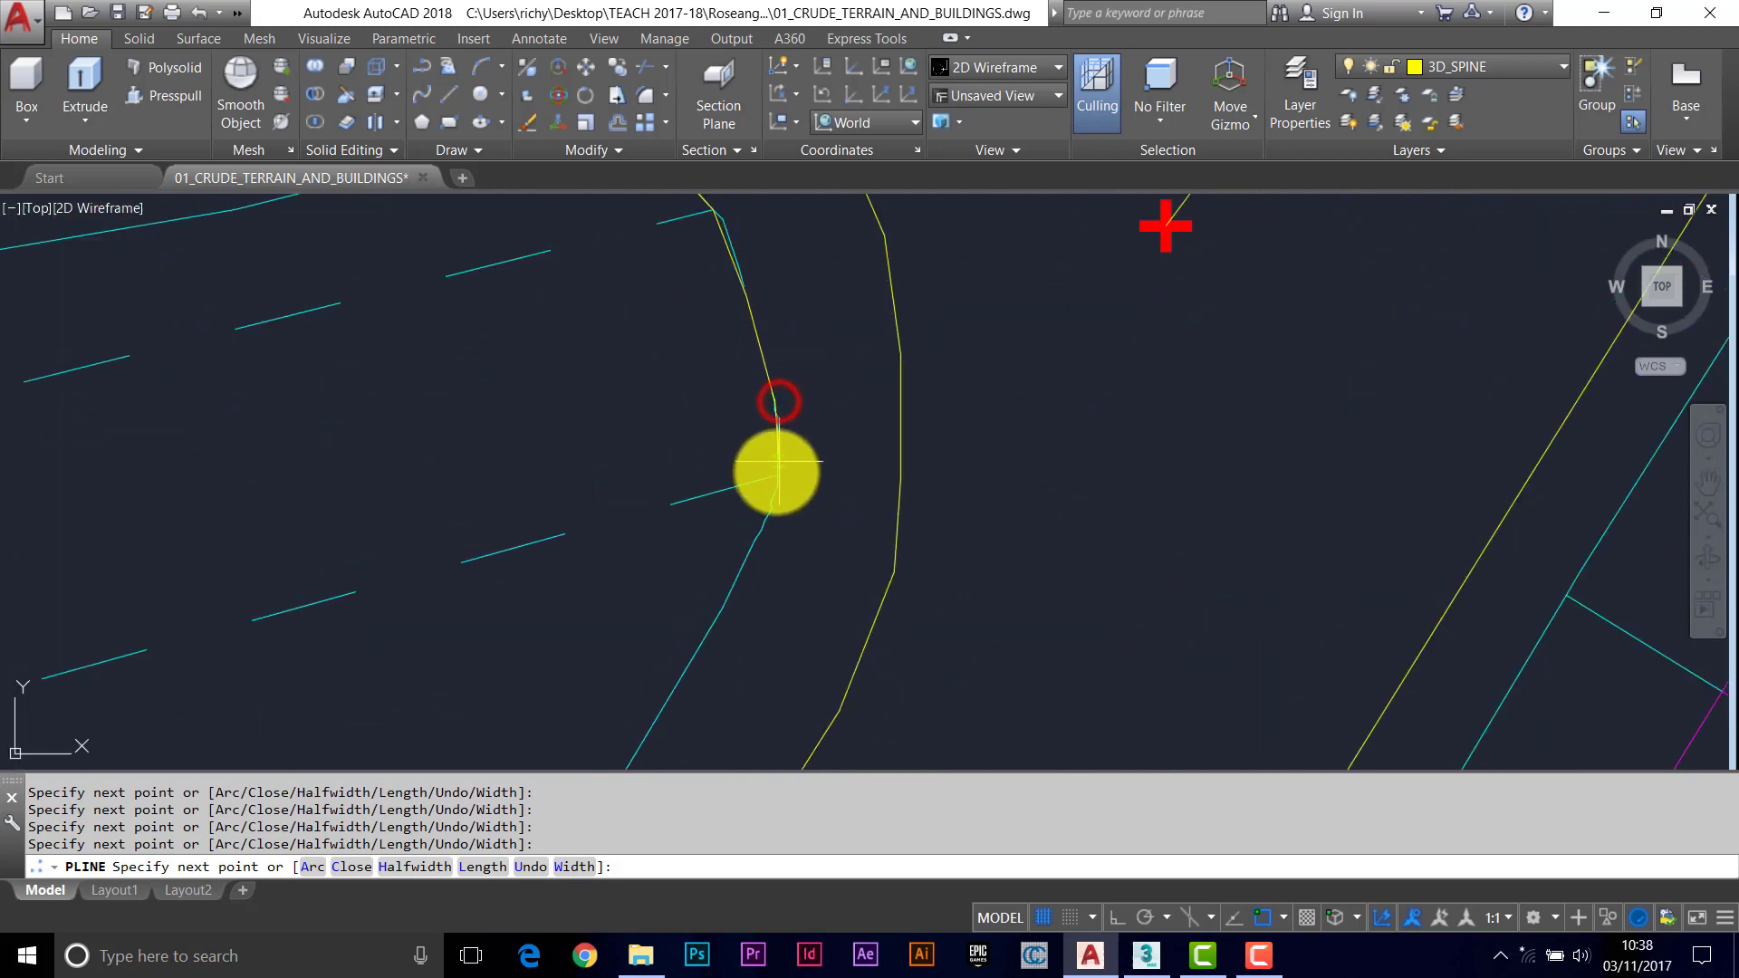
pyautogui.click(776, 476)
pyautogui.click(748, 563)
# Continue the polyline down the cyan road edge to the magenta line.
pyautogui.moveTo(738, 574); pyautogui.dragTo(745, 318, button='middle')
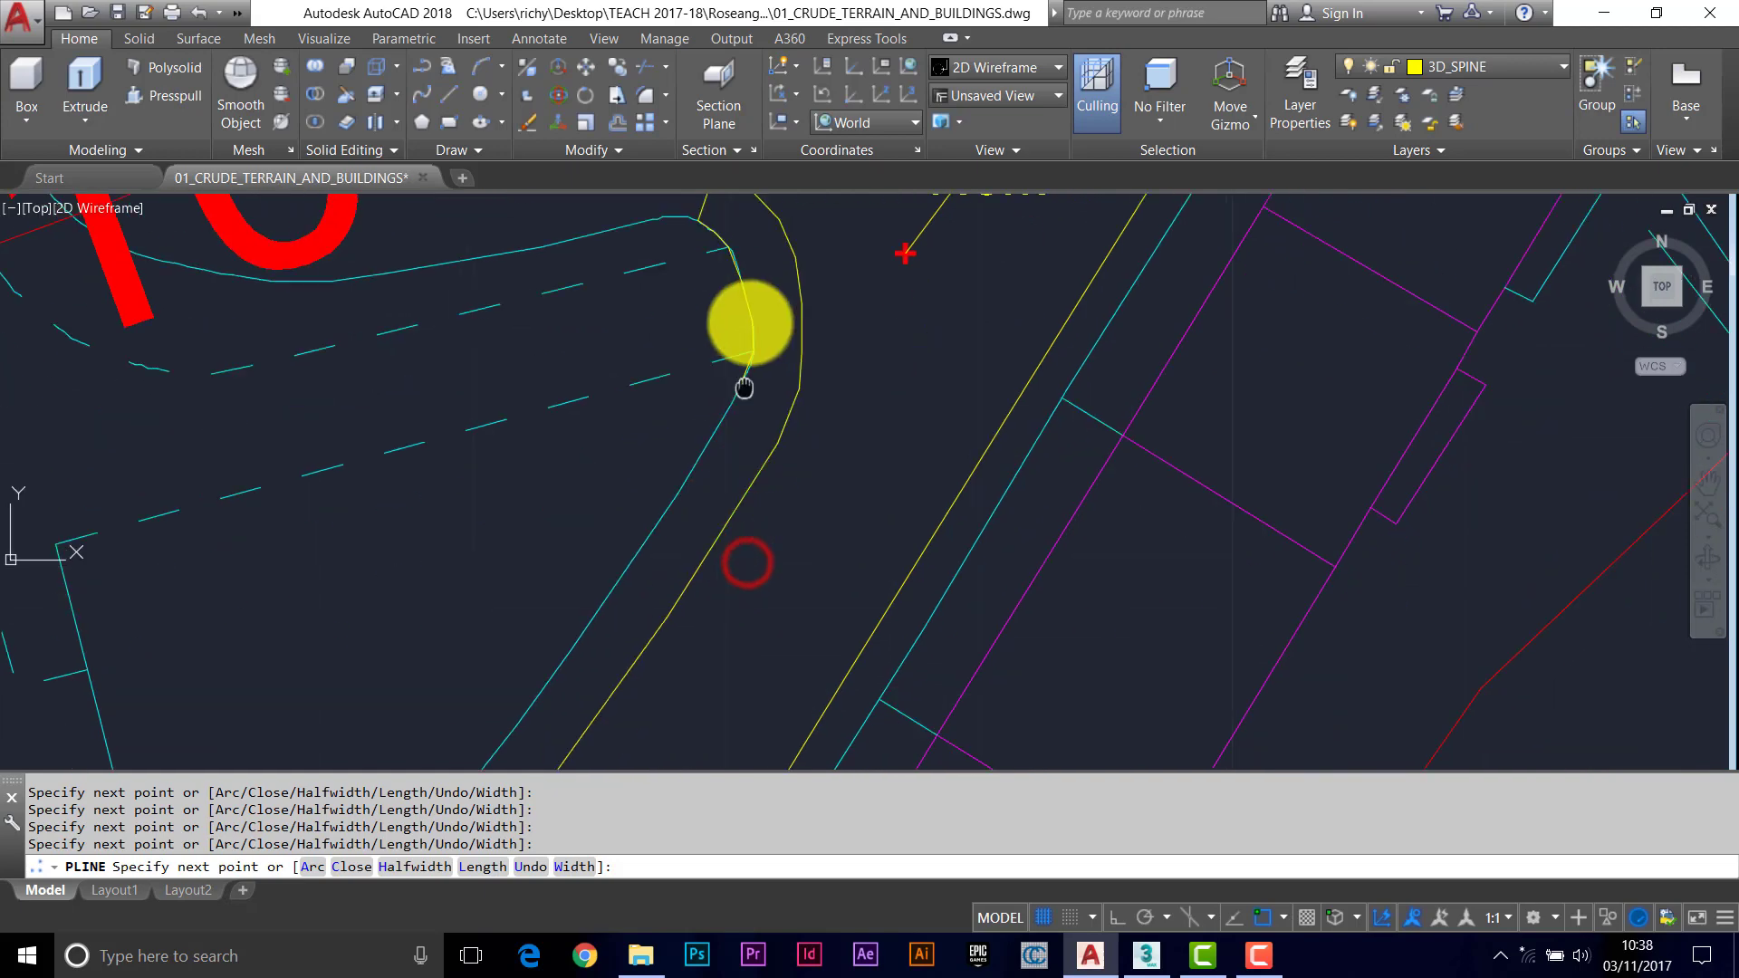
pyautogui.scroll(2, 707, 367)
pyautogui.click(704, 367)
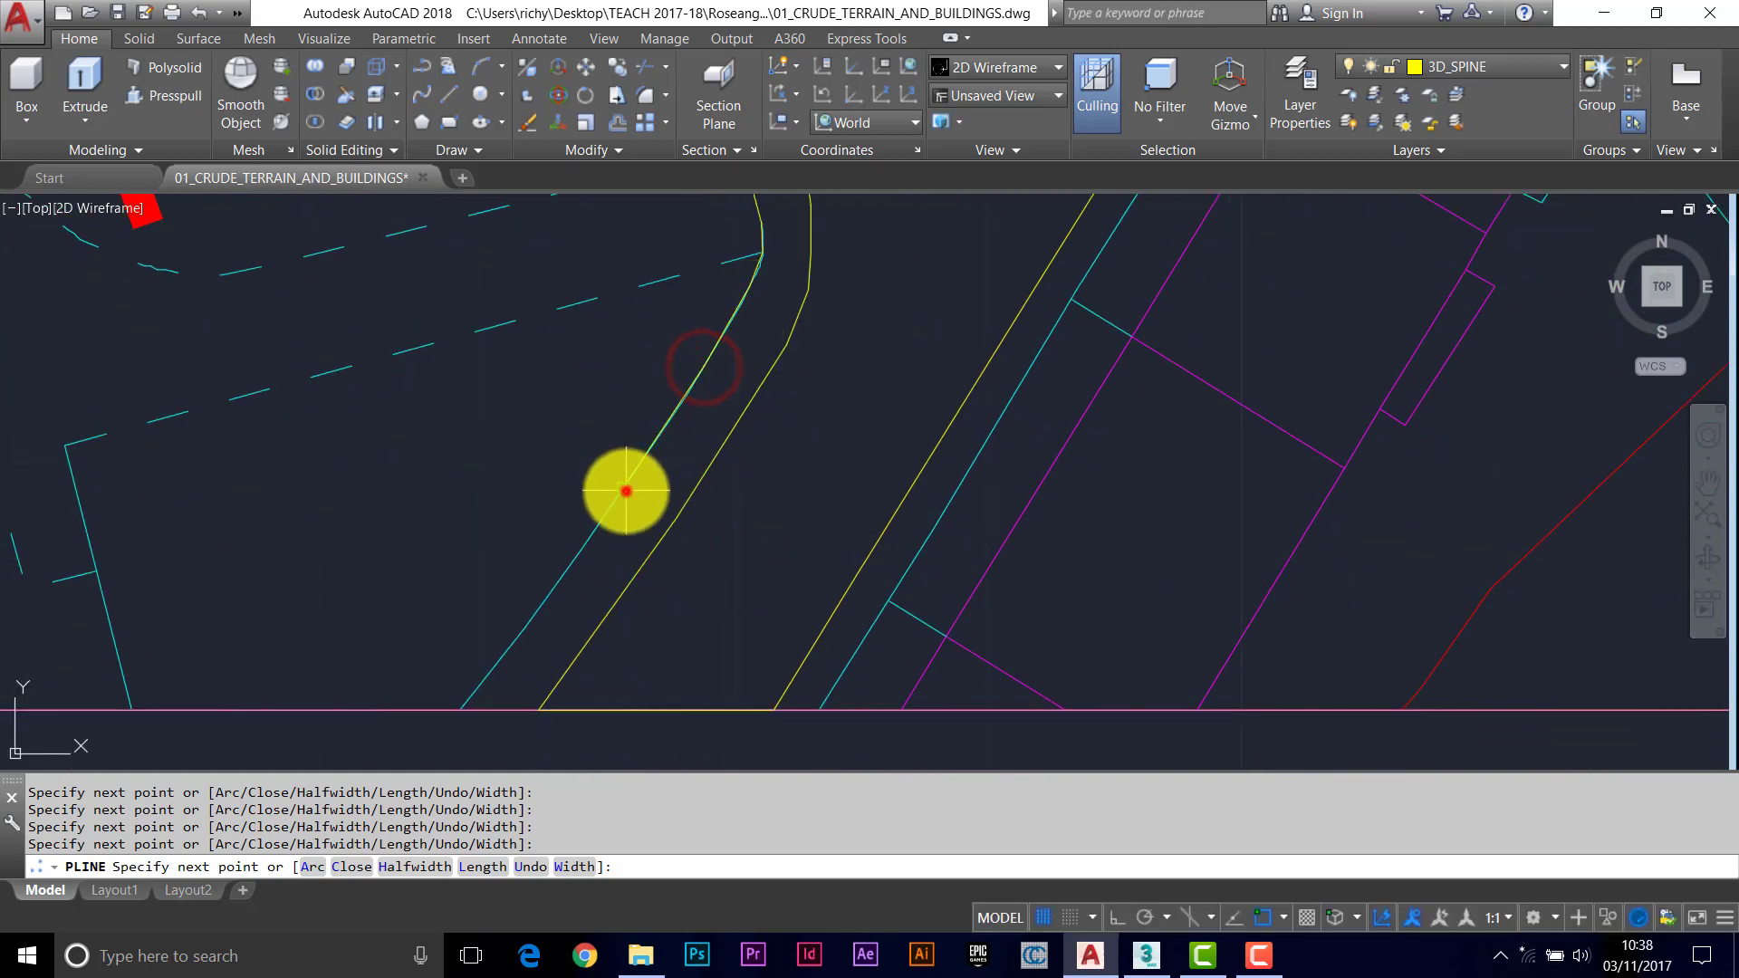
pyautogui.click(625, 491)
pyautogui.click(533, 608)
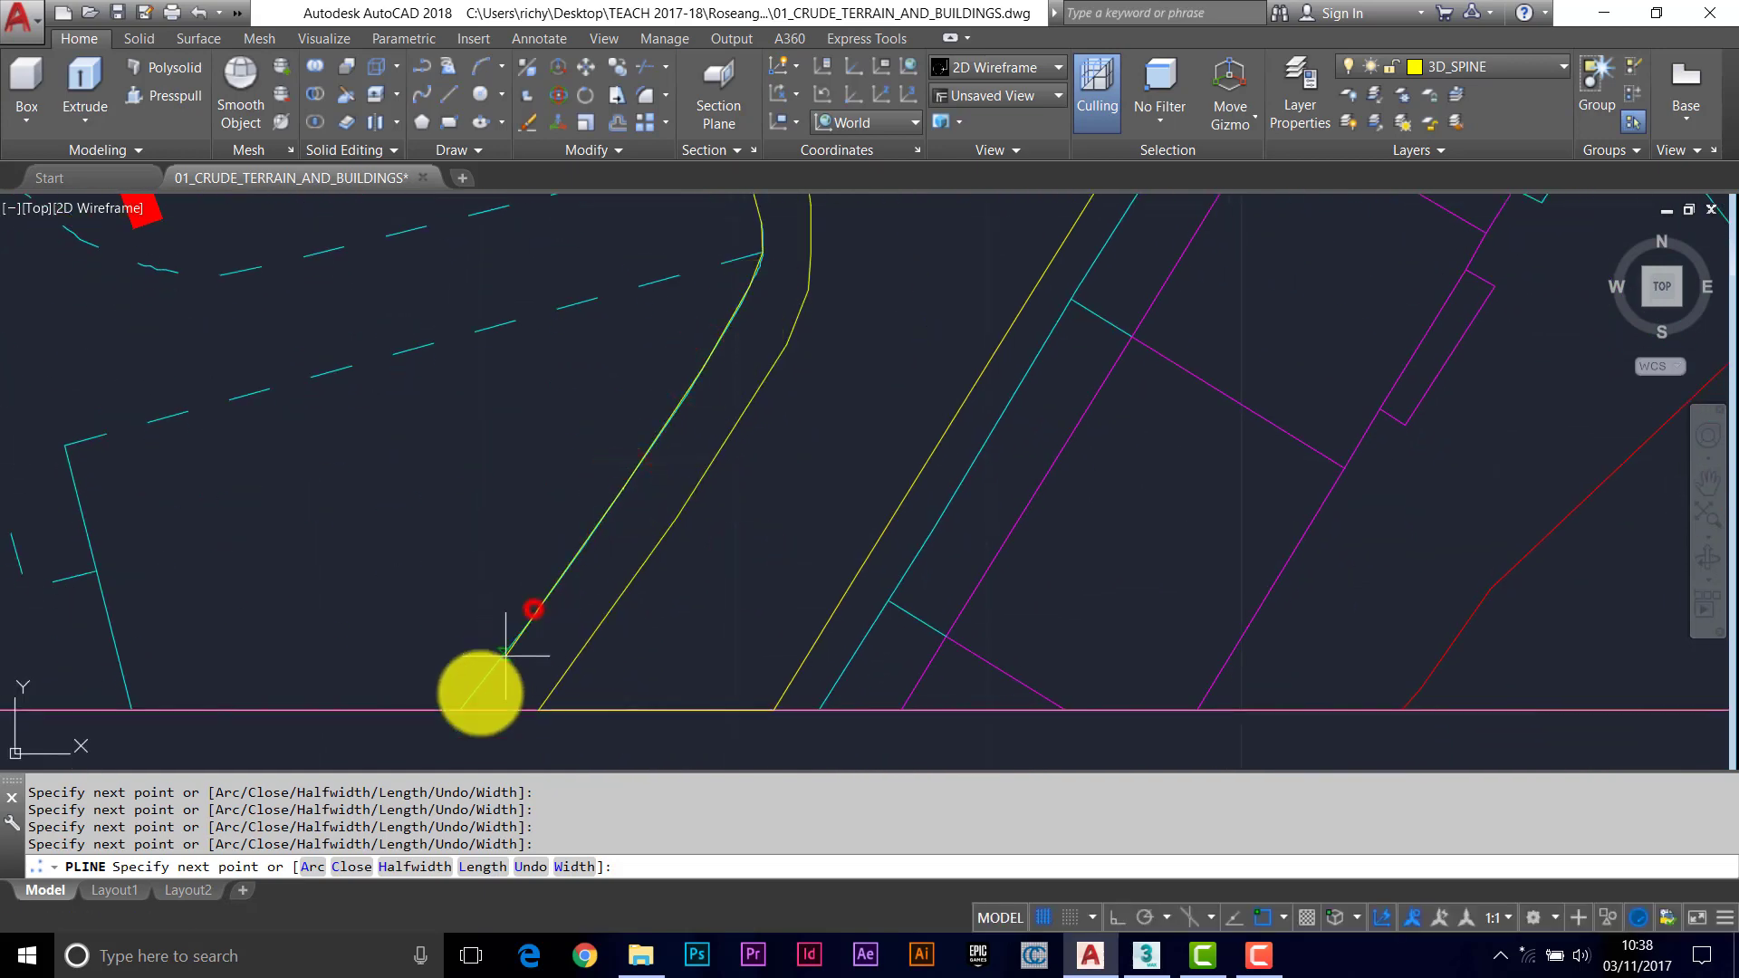
pyautogui.click(454, 710)
# Trace back up the curved yellow kerb to its corner and close the pavement outline.
pyautogui.click(541, 708)
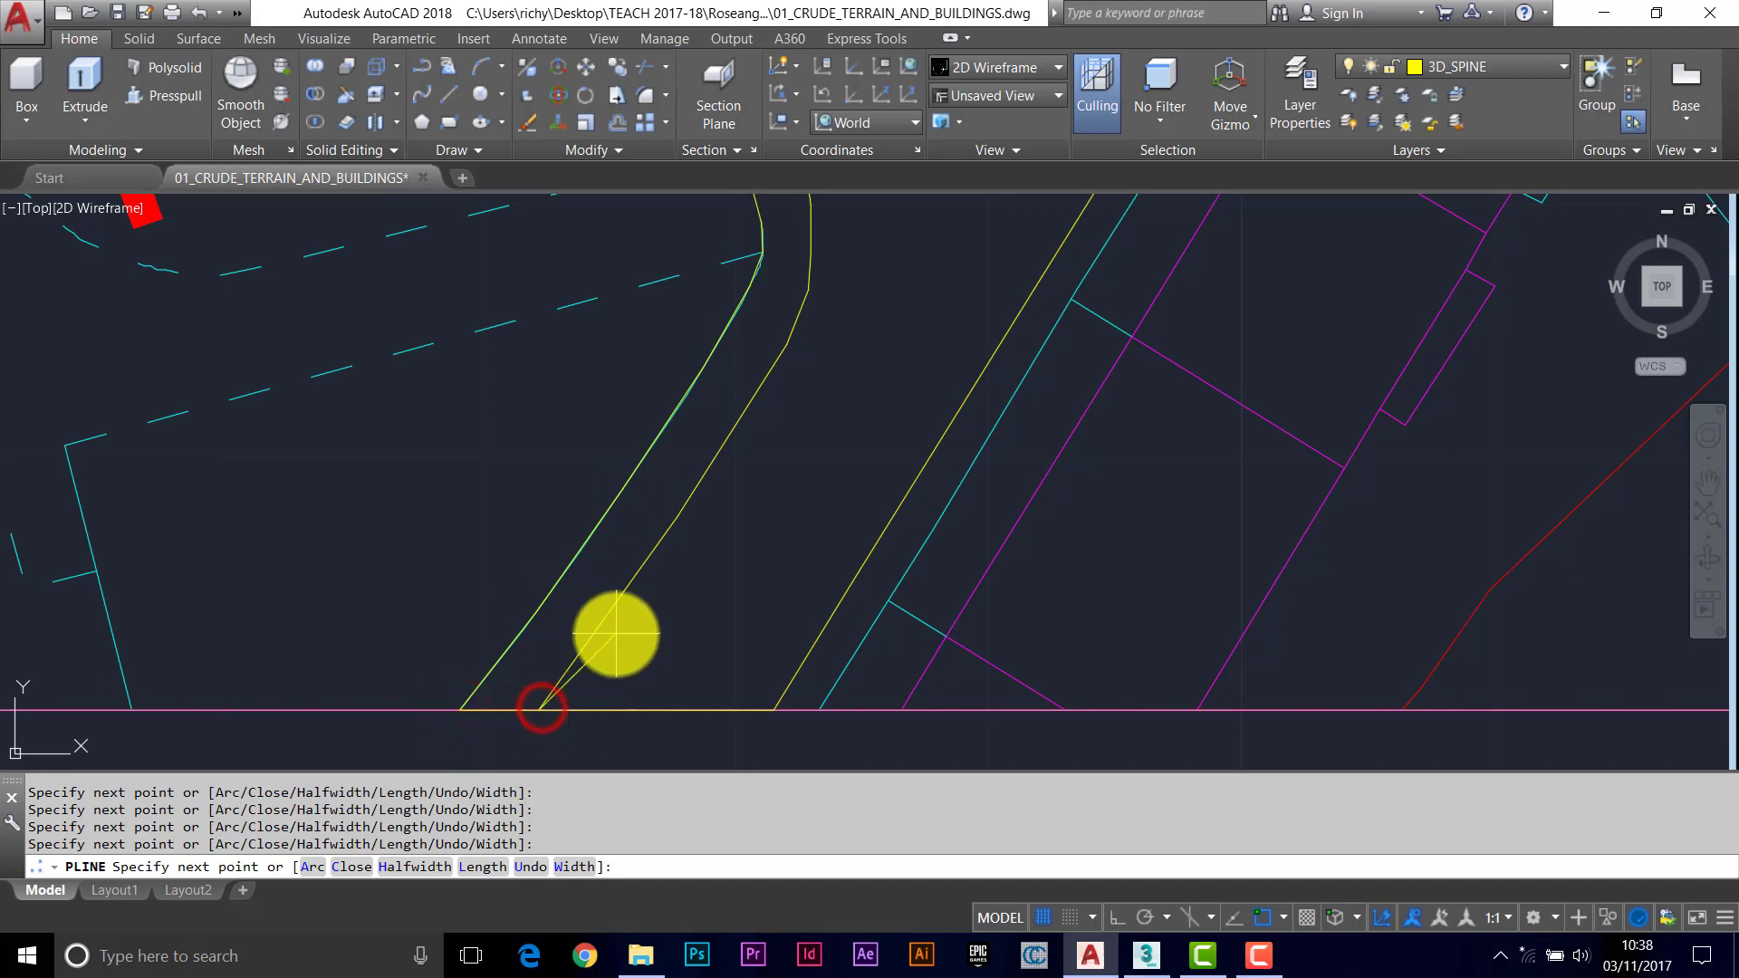
pyautogui.click(587, 637)
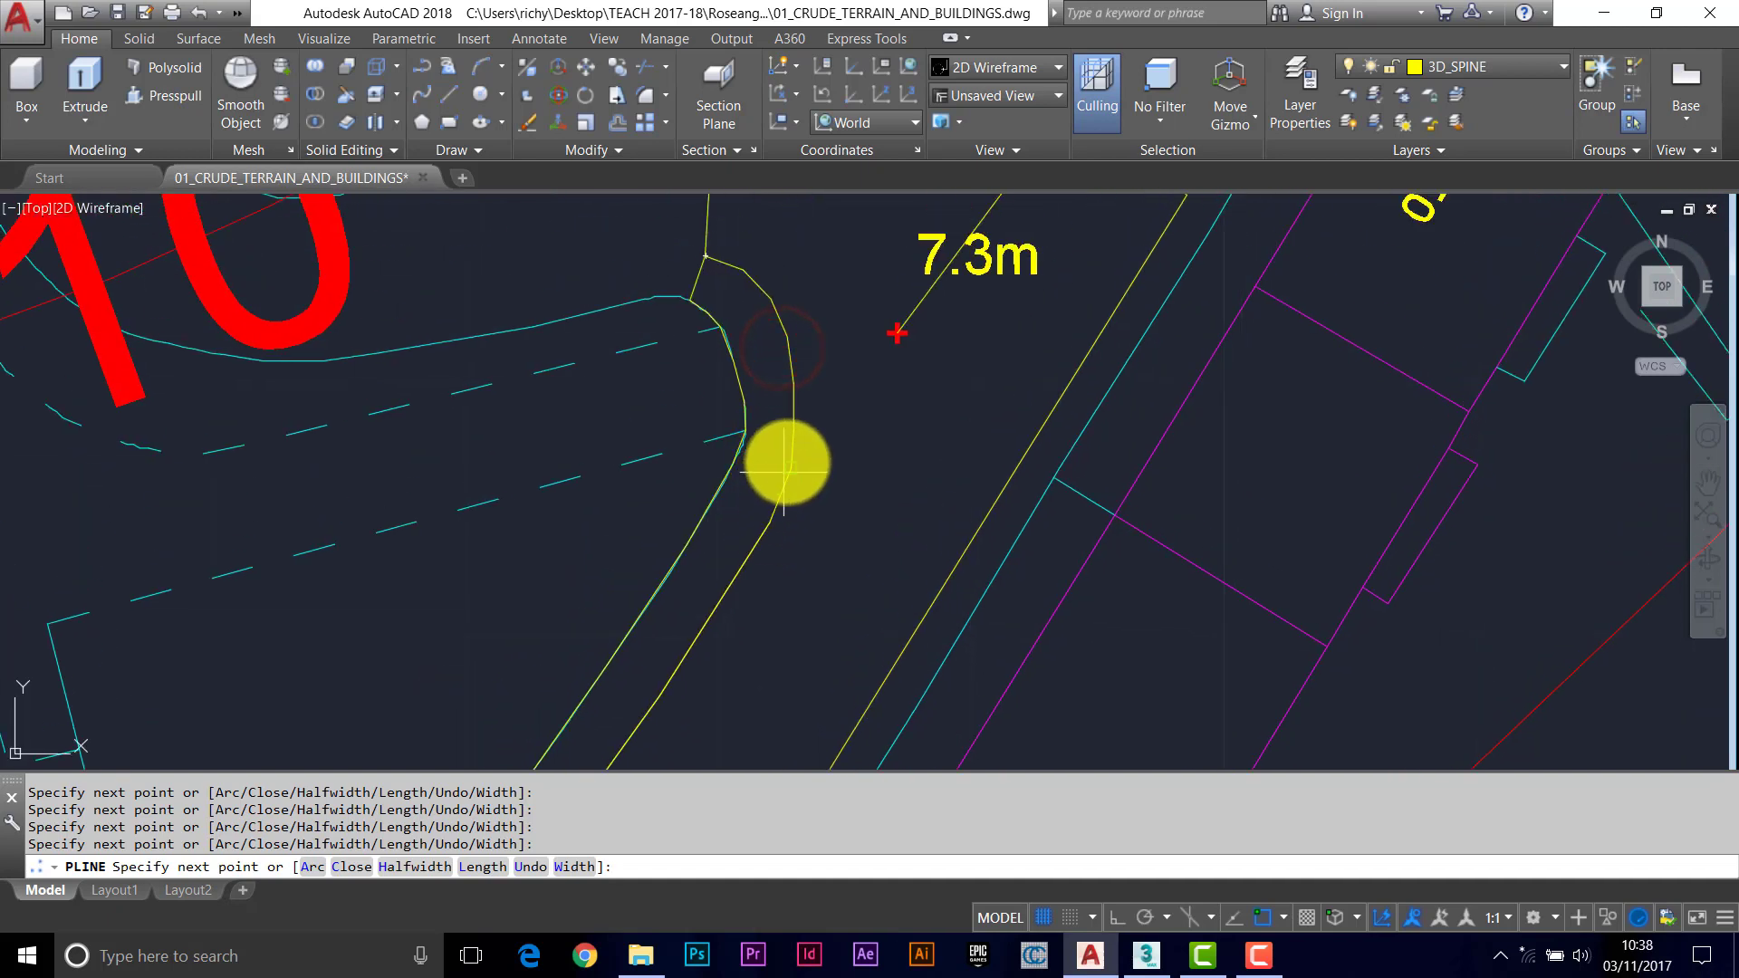
pyautogui.click(789, 465)
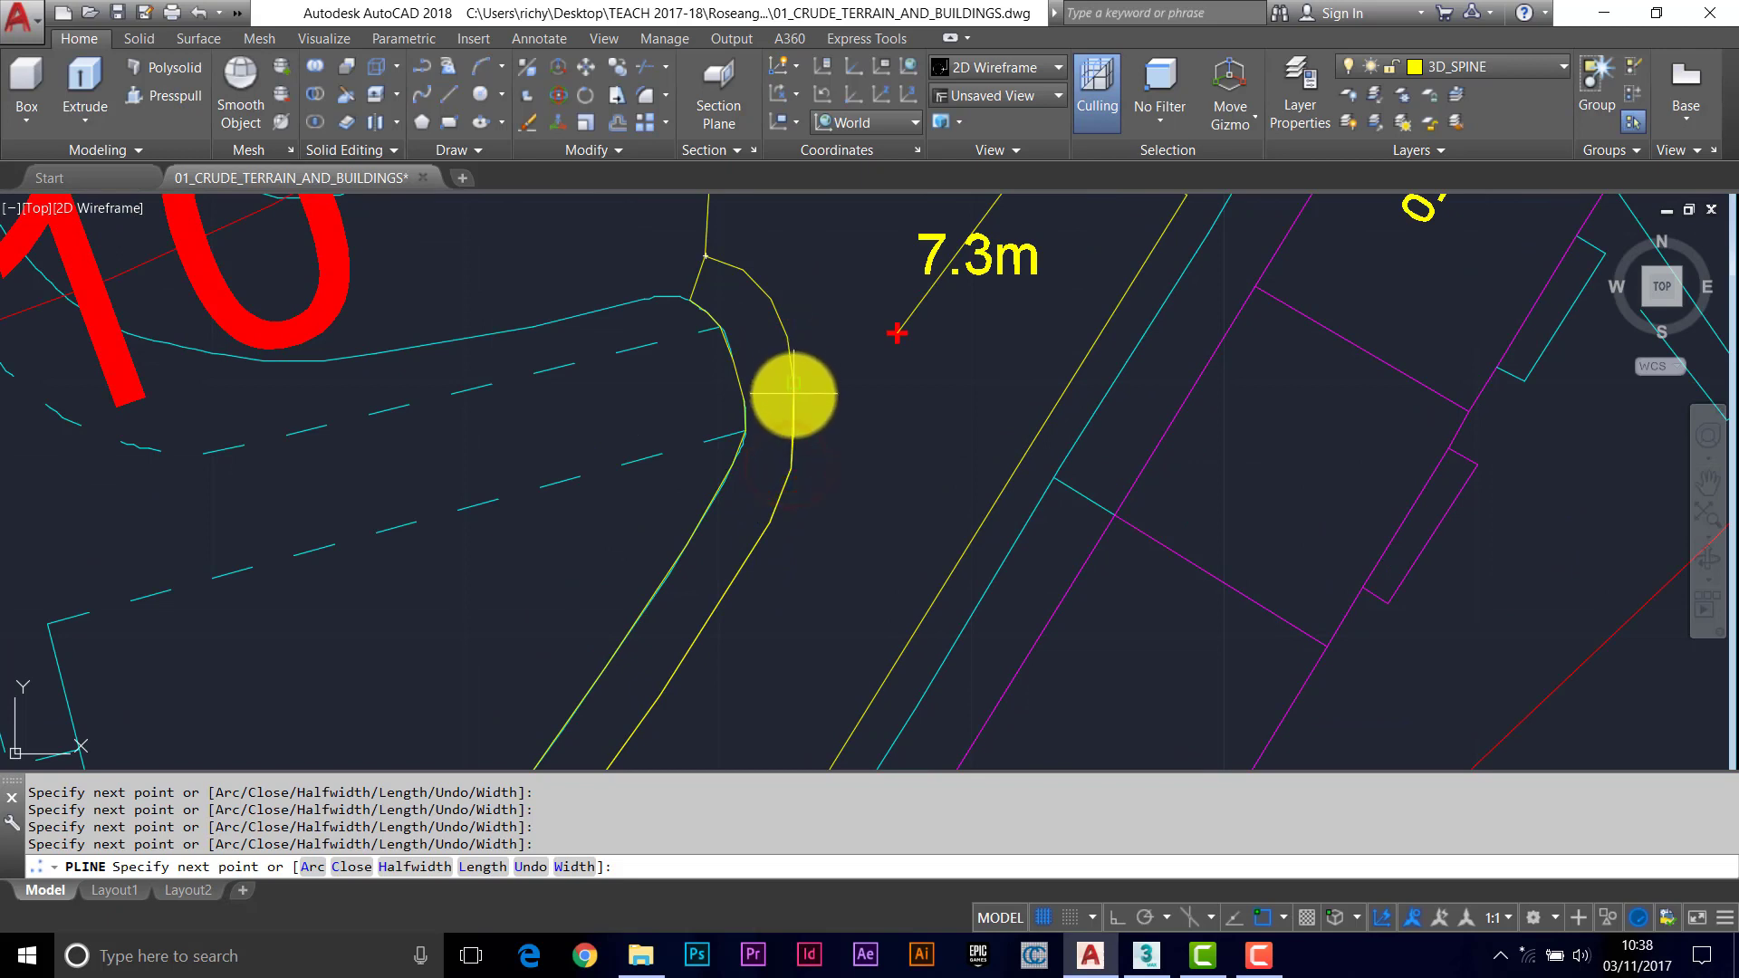
pyautogui.click(790, 441)
pyautogui.click(794, 387)
pyautogui.click(786, 335)
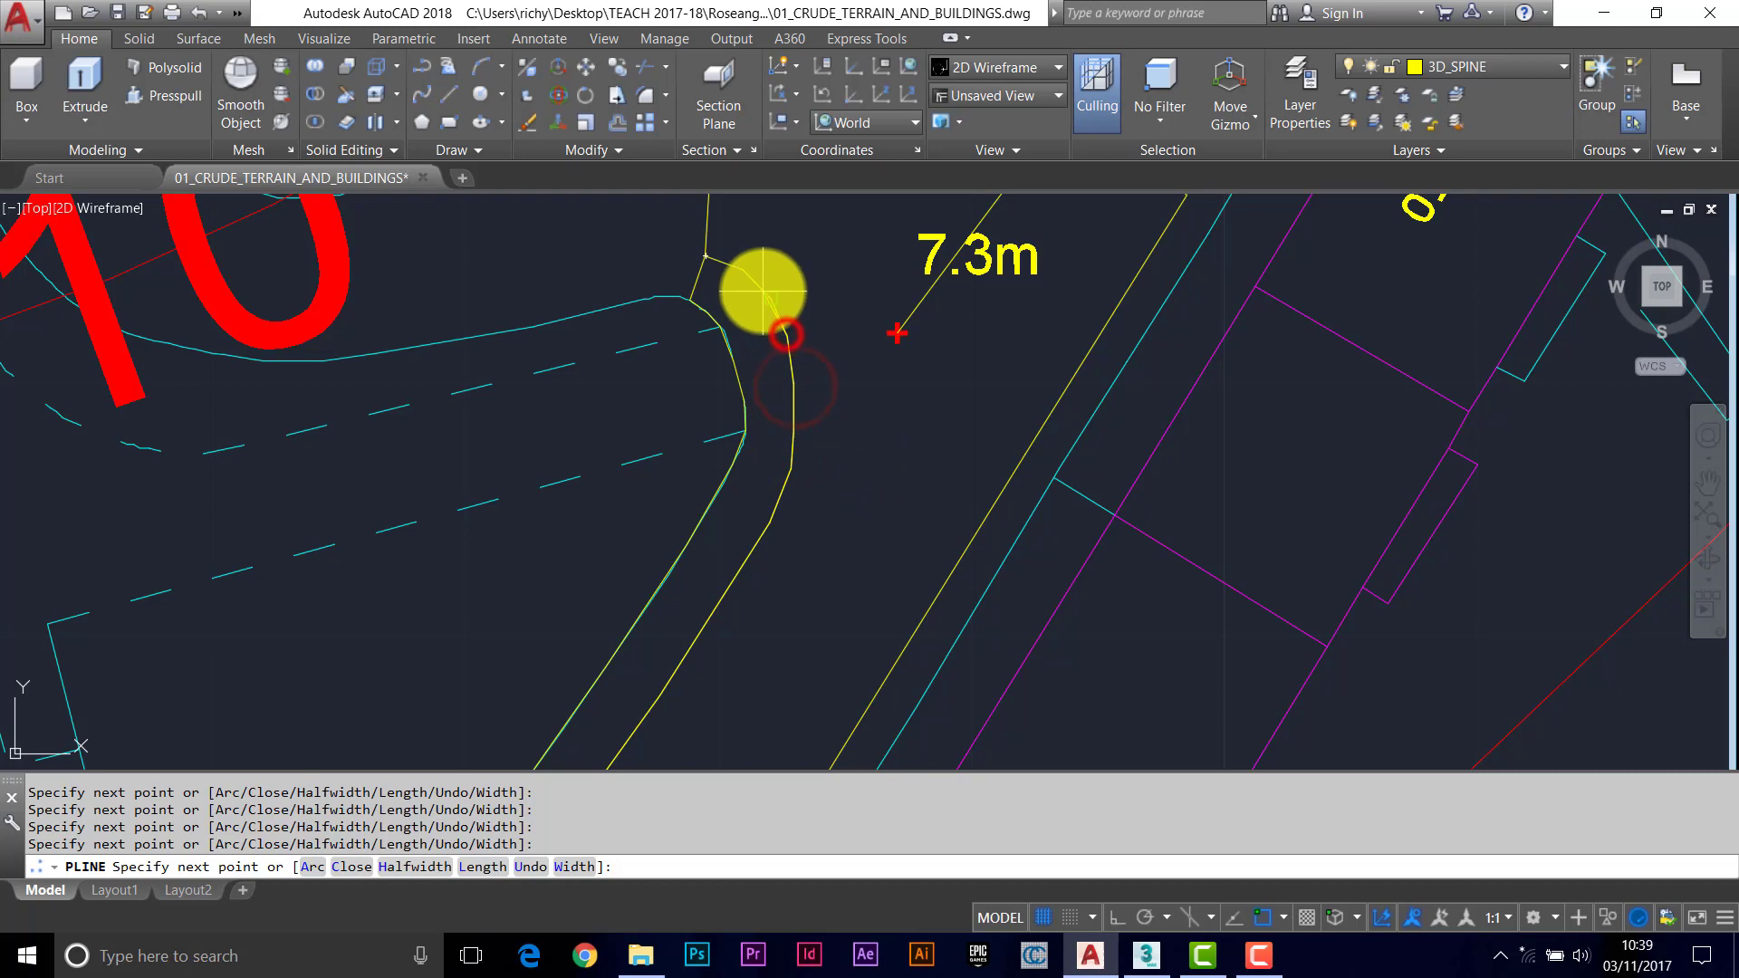
pyautogui.click(763, 291)
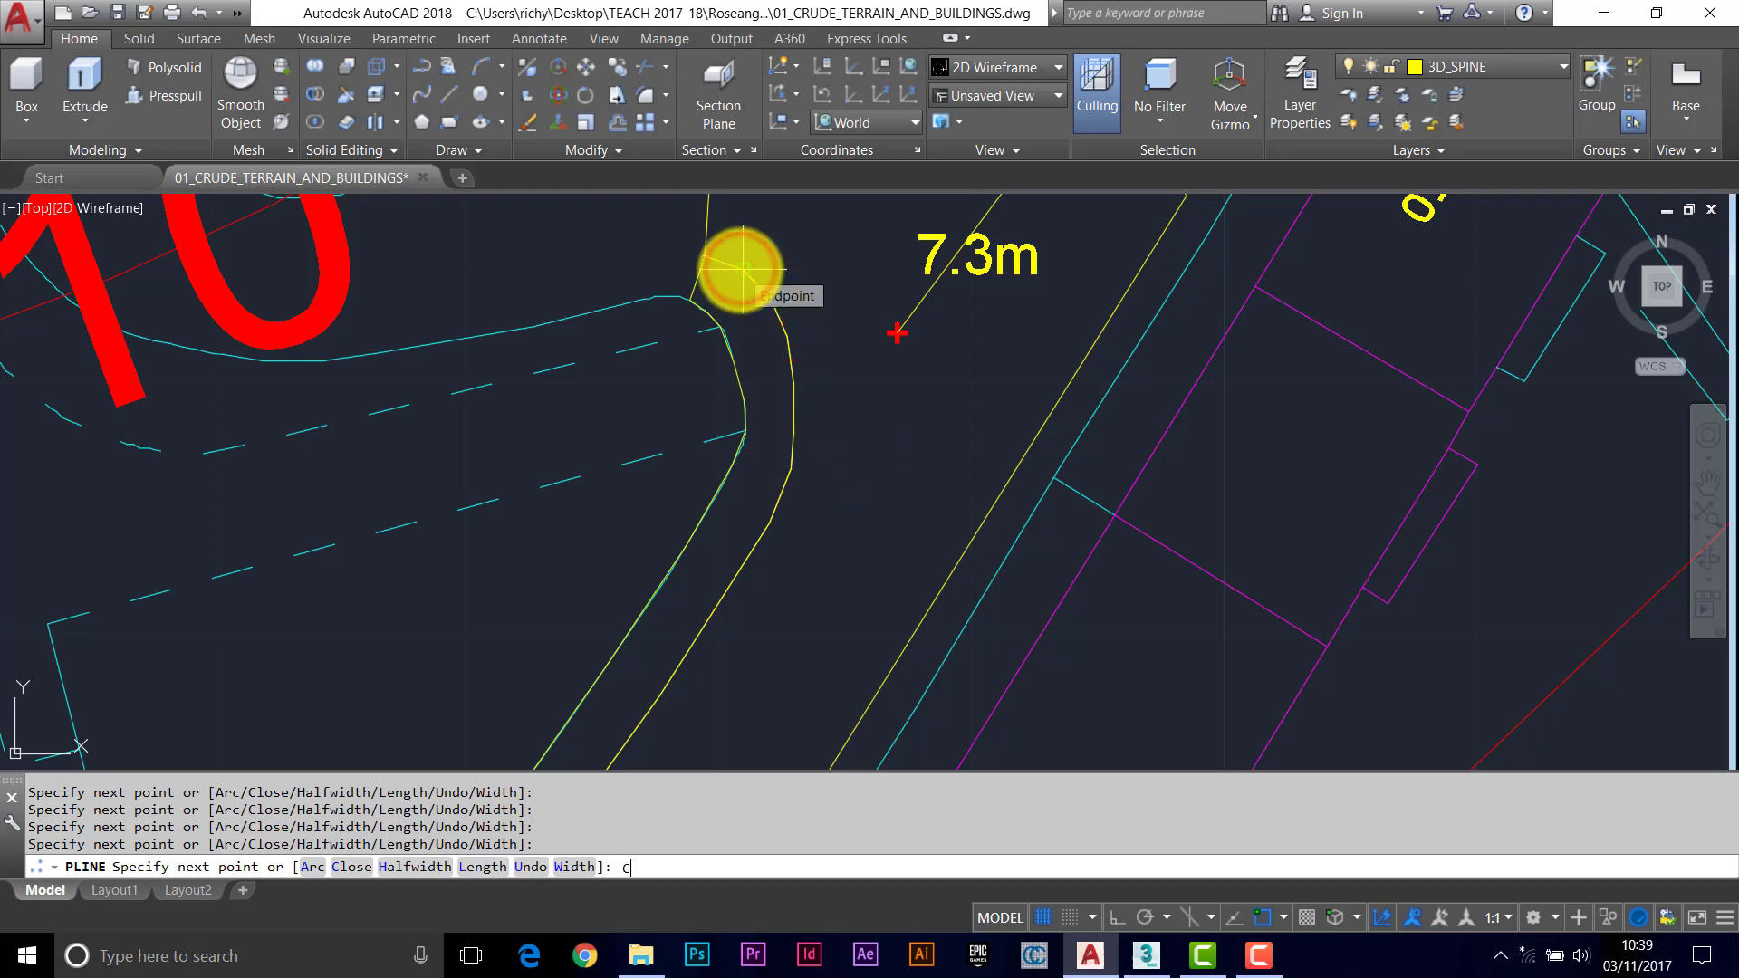
pyautogui.write('C')
pyautogui.press('Return')
pyautogui.scroll(-5, 796, 435)
# Start another polyline at the yellow corner east of the 7.3m road and trace the strip's first points.
pyautogui.scroll(5, 772, 369)
pyautogui.press('Return')
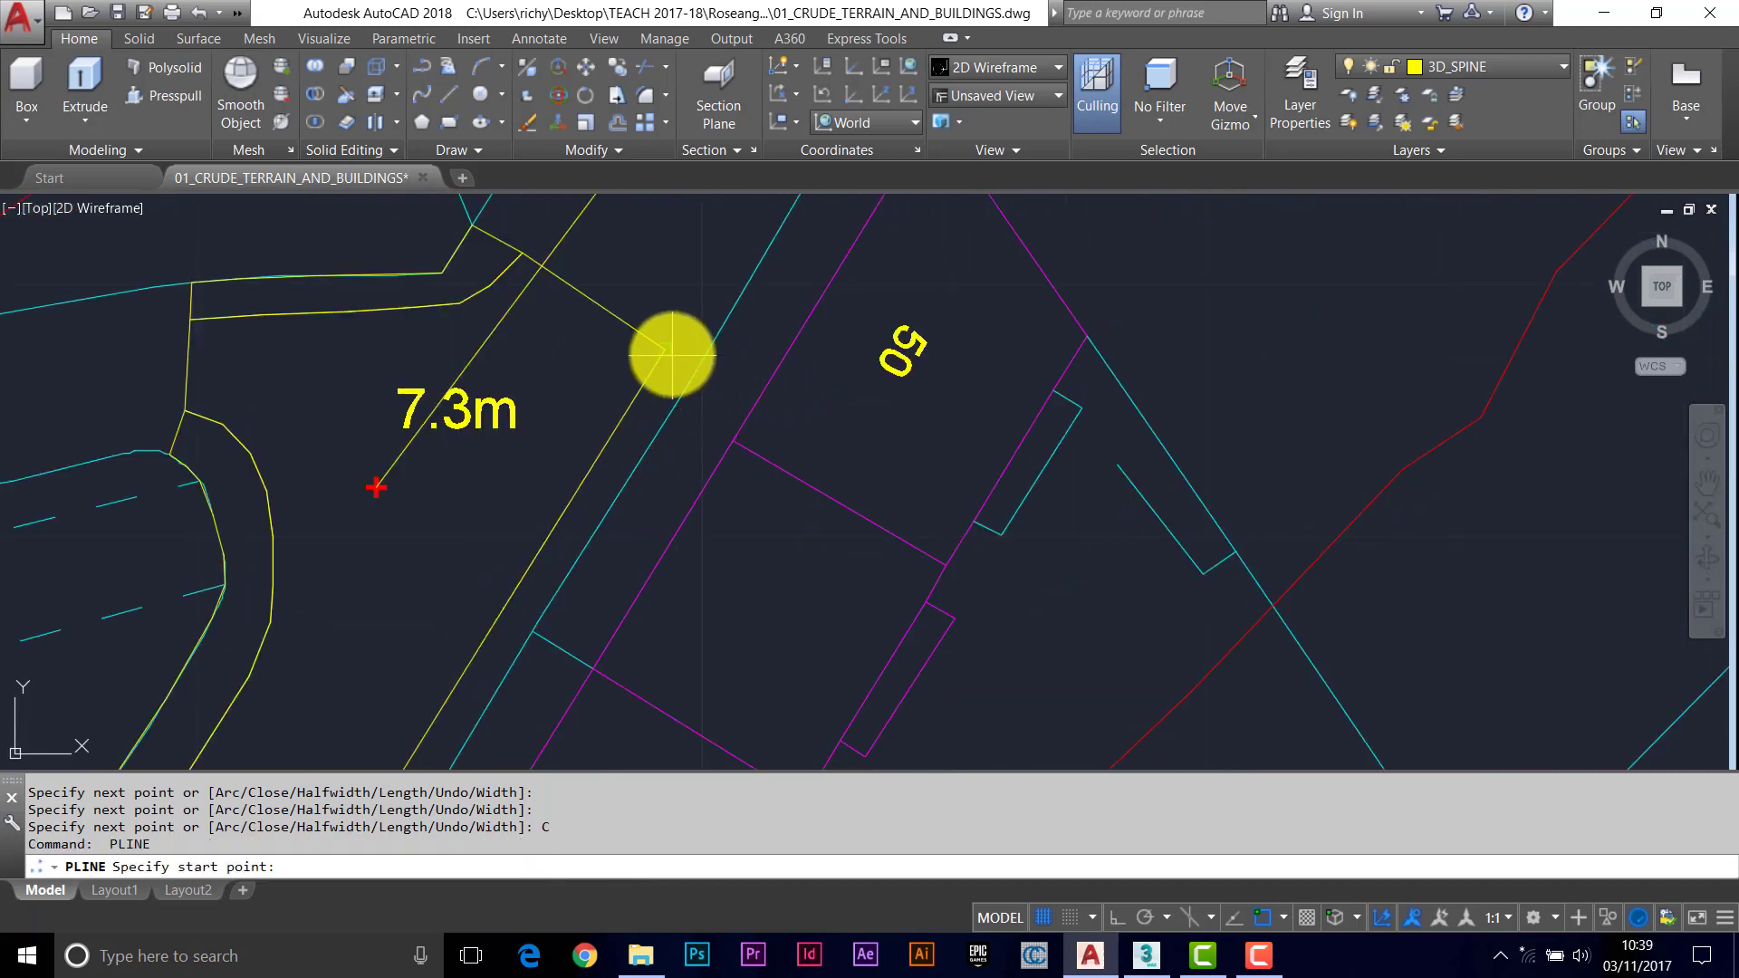
pyautogui.click(671, 350)
pyautogui.scroll(4, 697, 358)
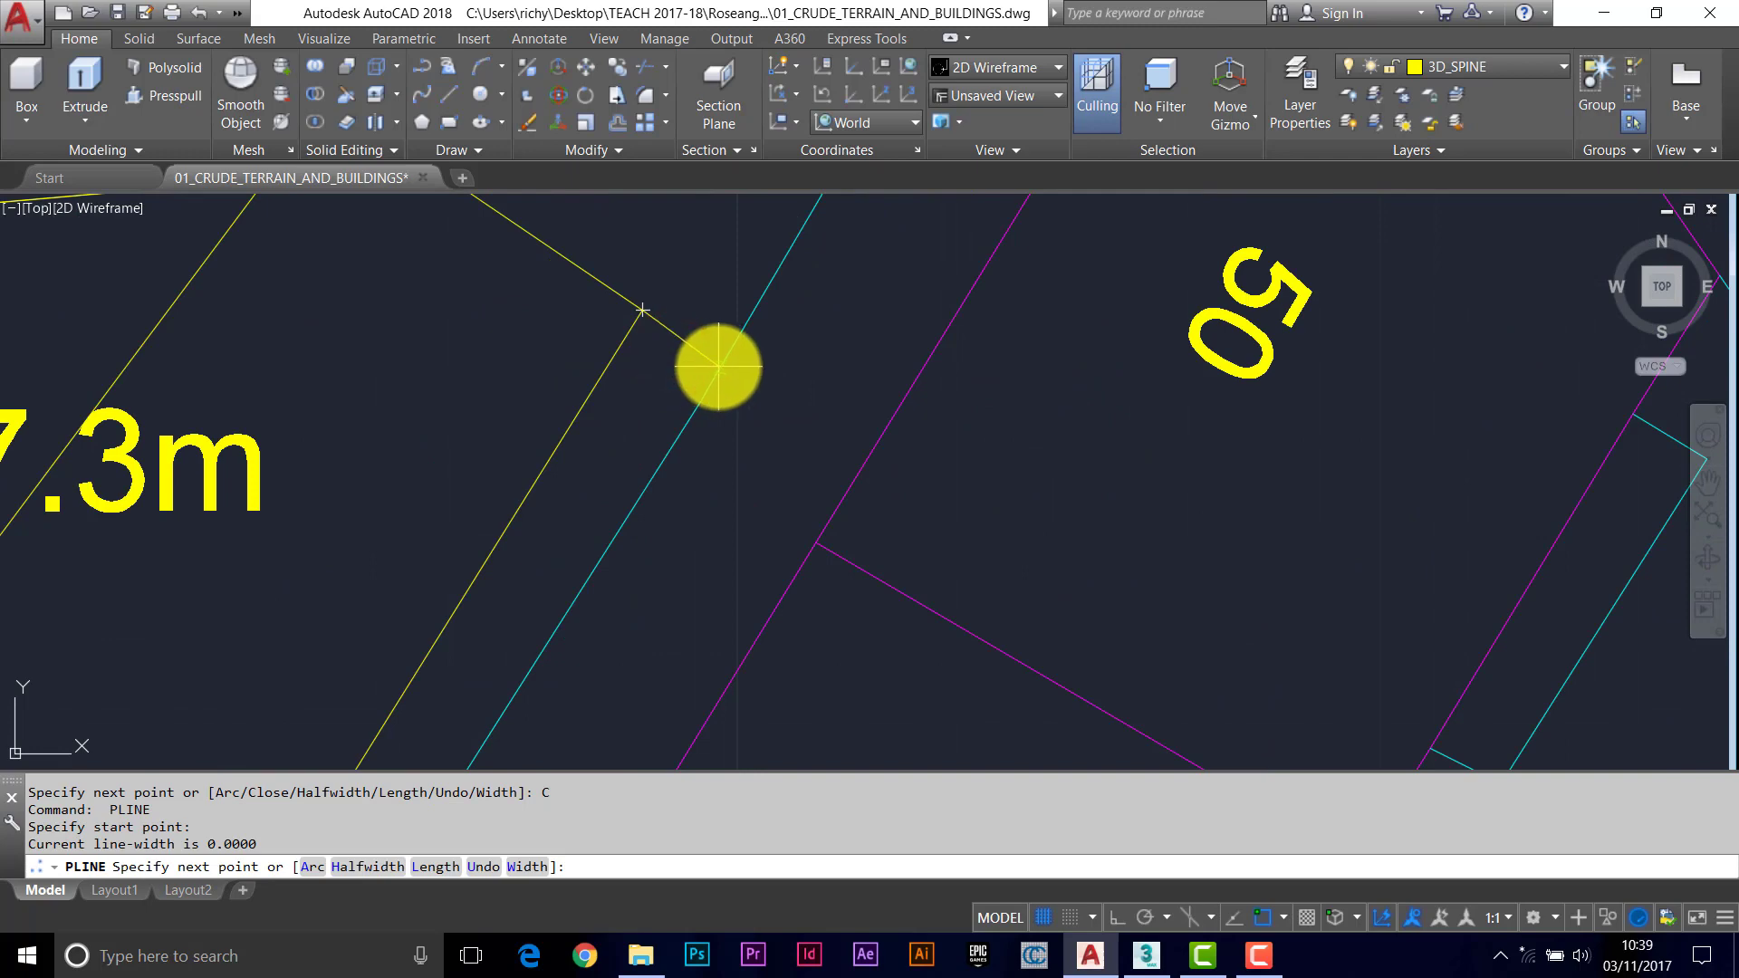
pyautogui.click(718, 366)
pyautogui.scroll(-5, 715, 371)
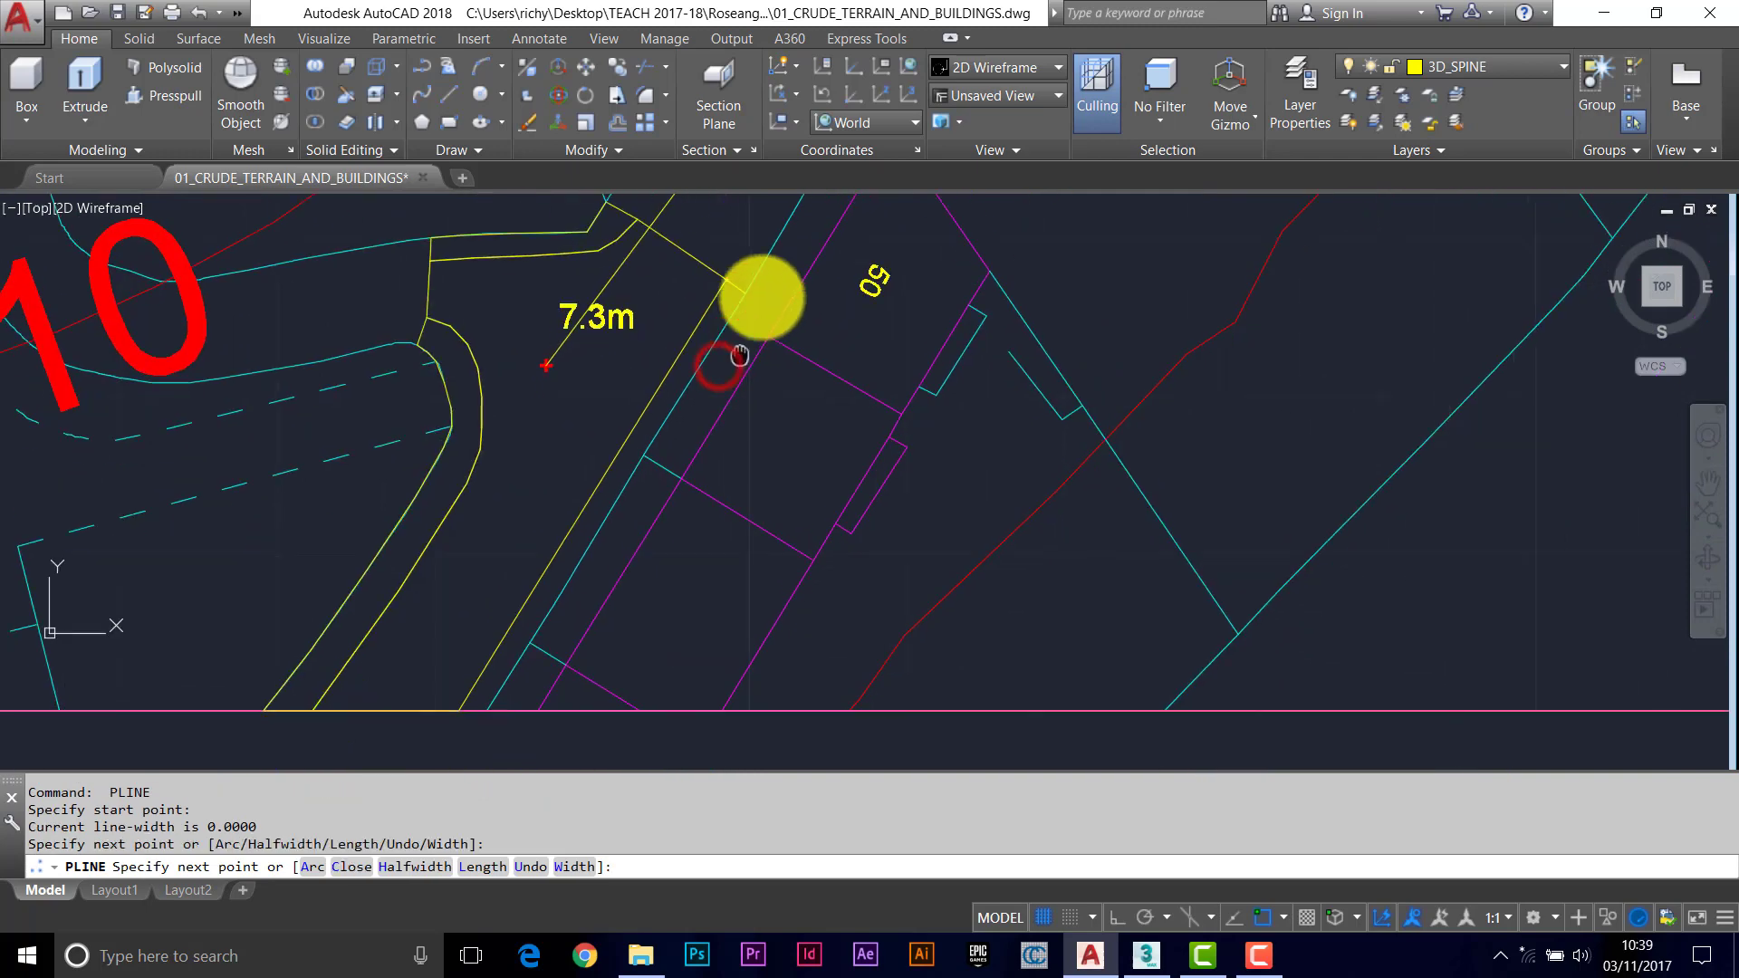
pyautogui.click(667, 403)
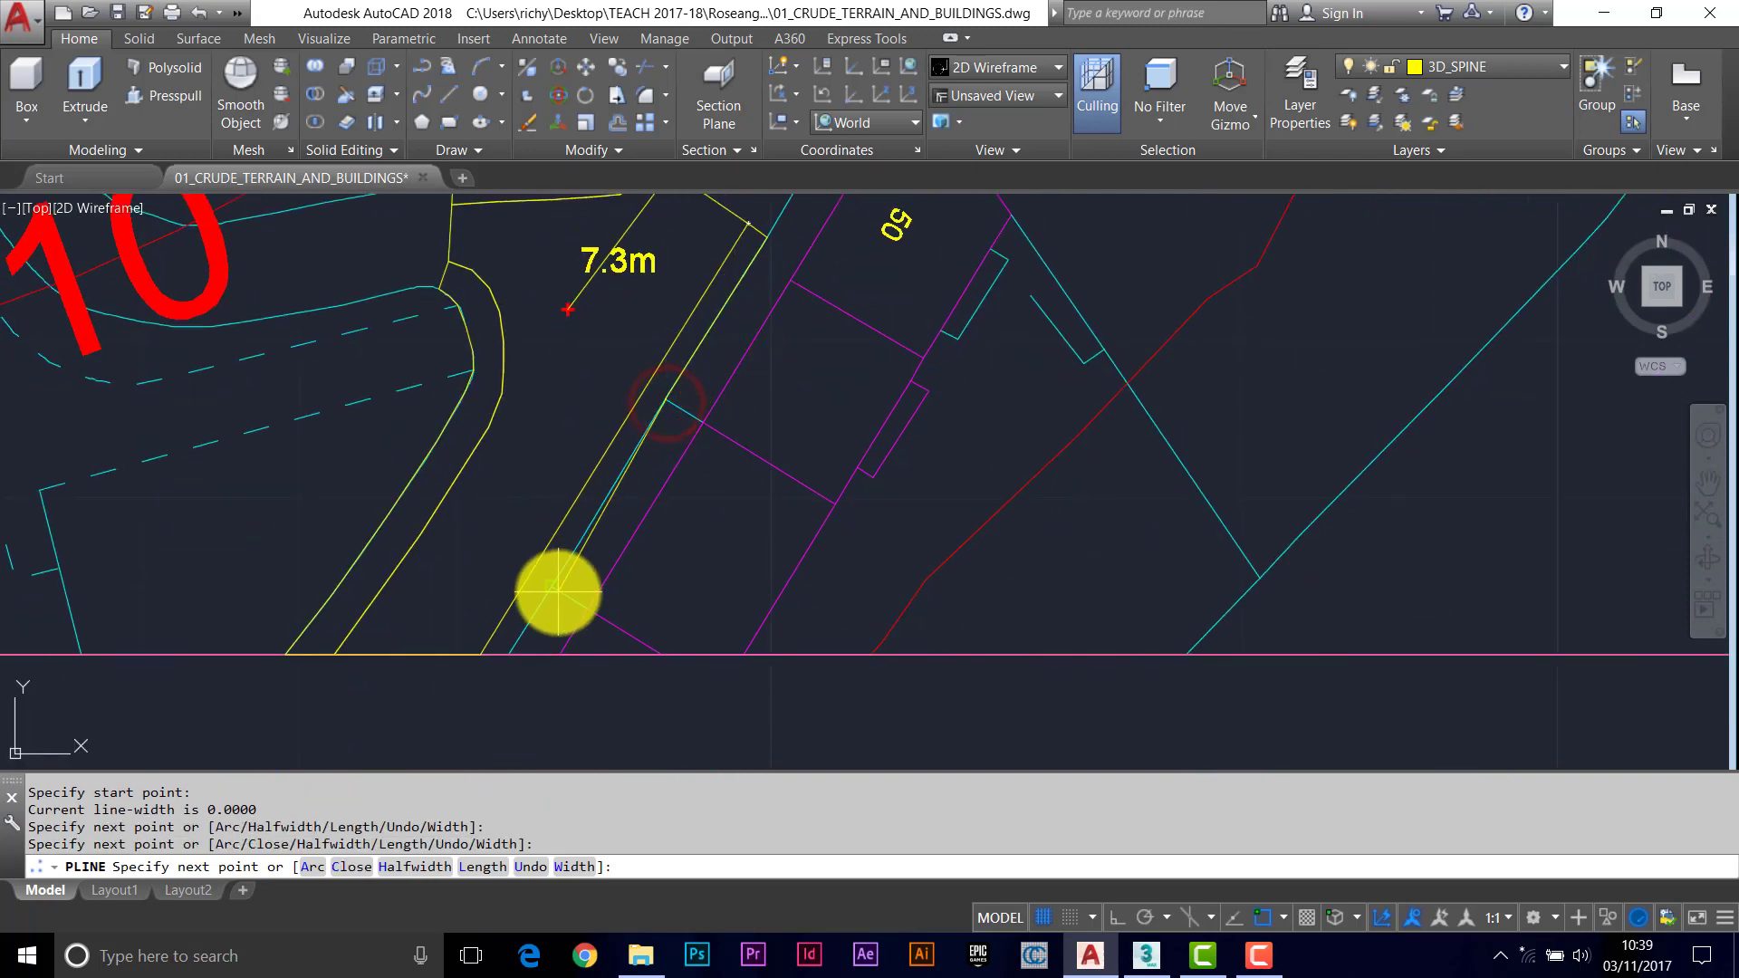
# Continue the strip outline down to the magenta line, back up its other edge, and close it.
pyautogui.click(558, 593)
pyautogui.click(513, 656)
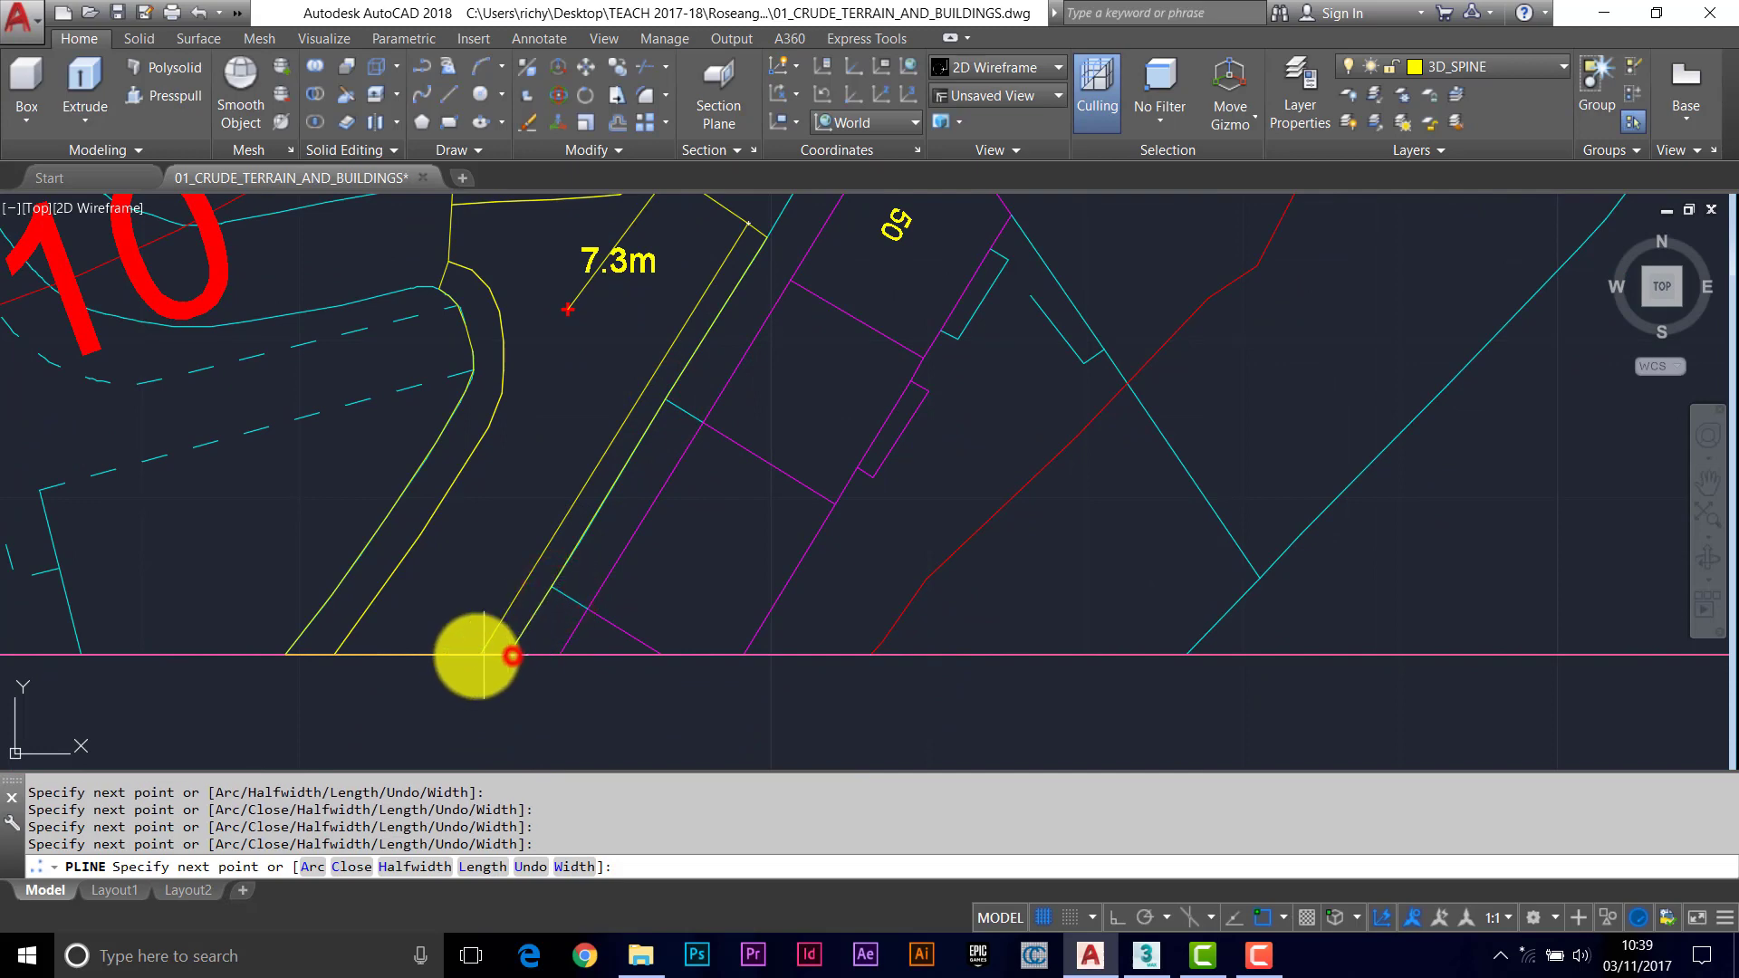
pyautogui.click(479, 654)
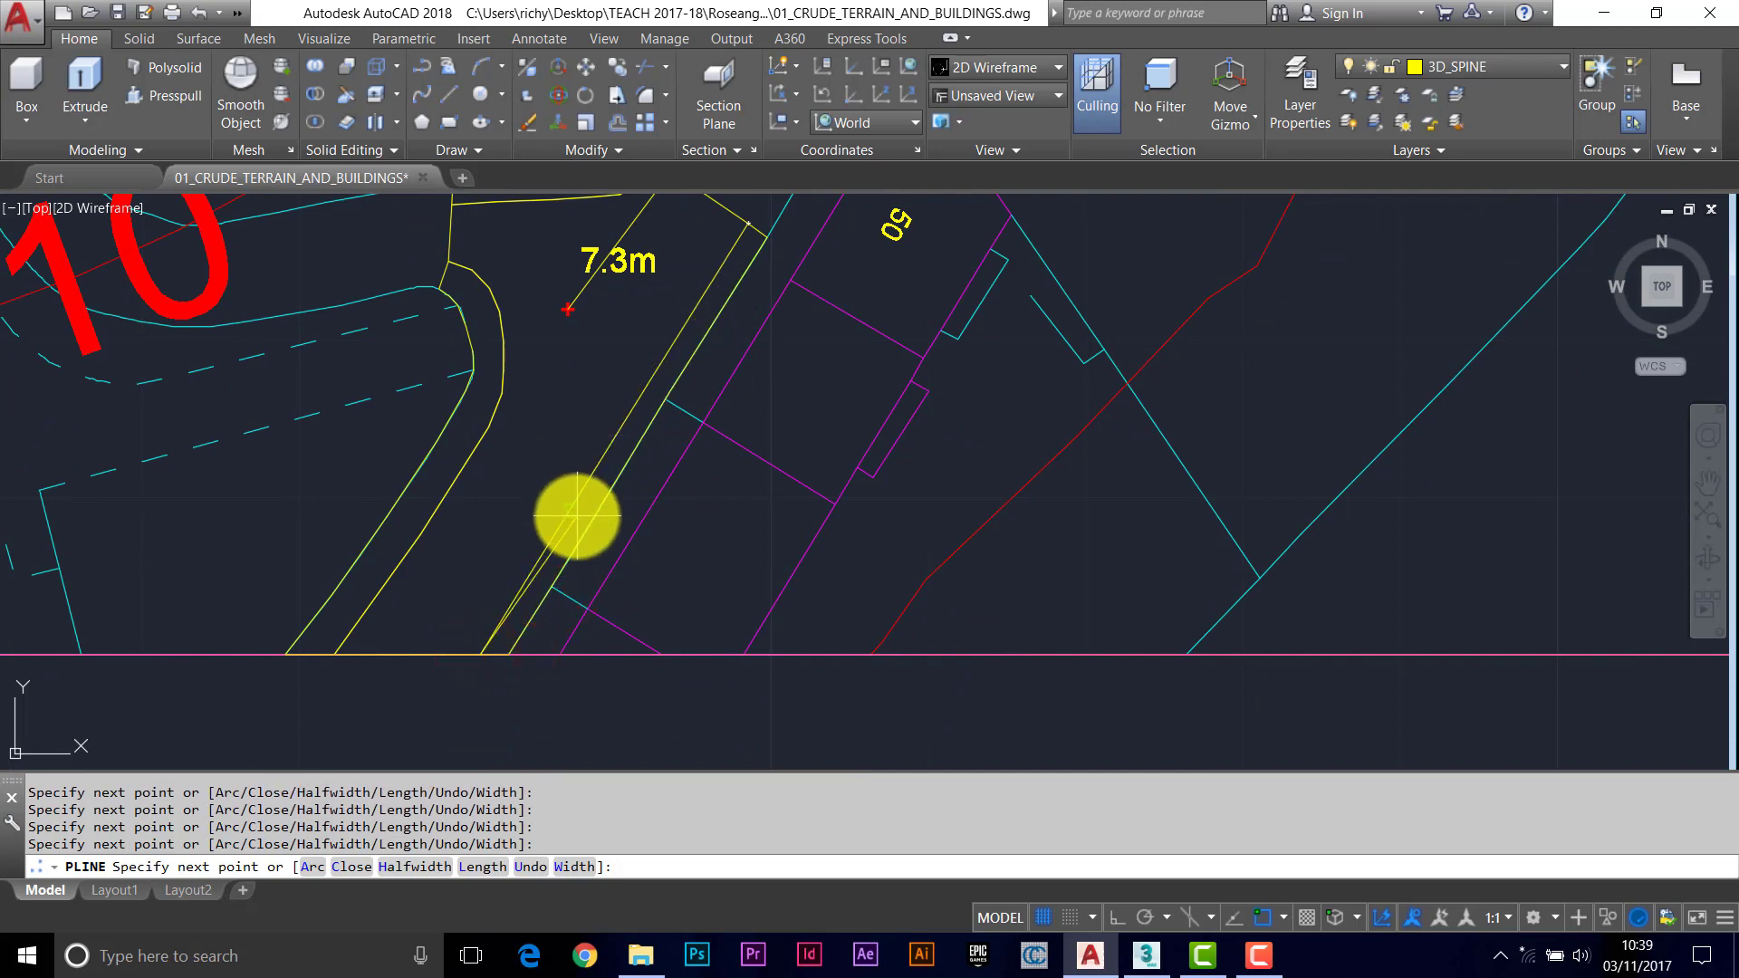
pyautogui.click(526, 584)
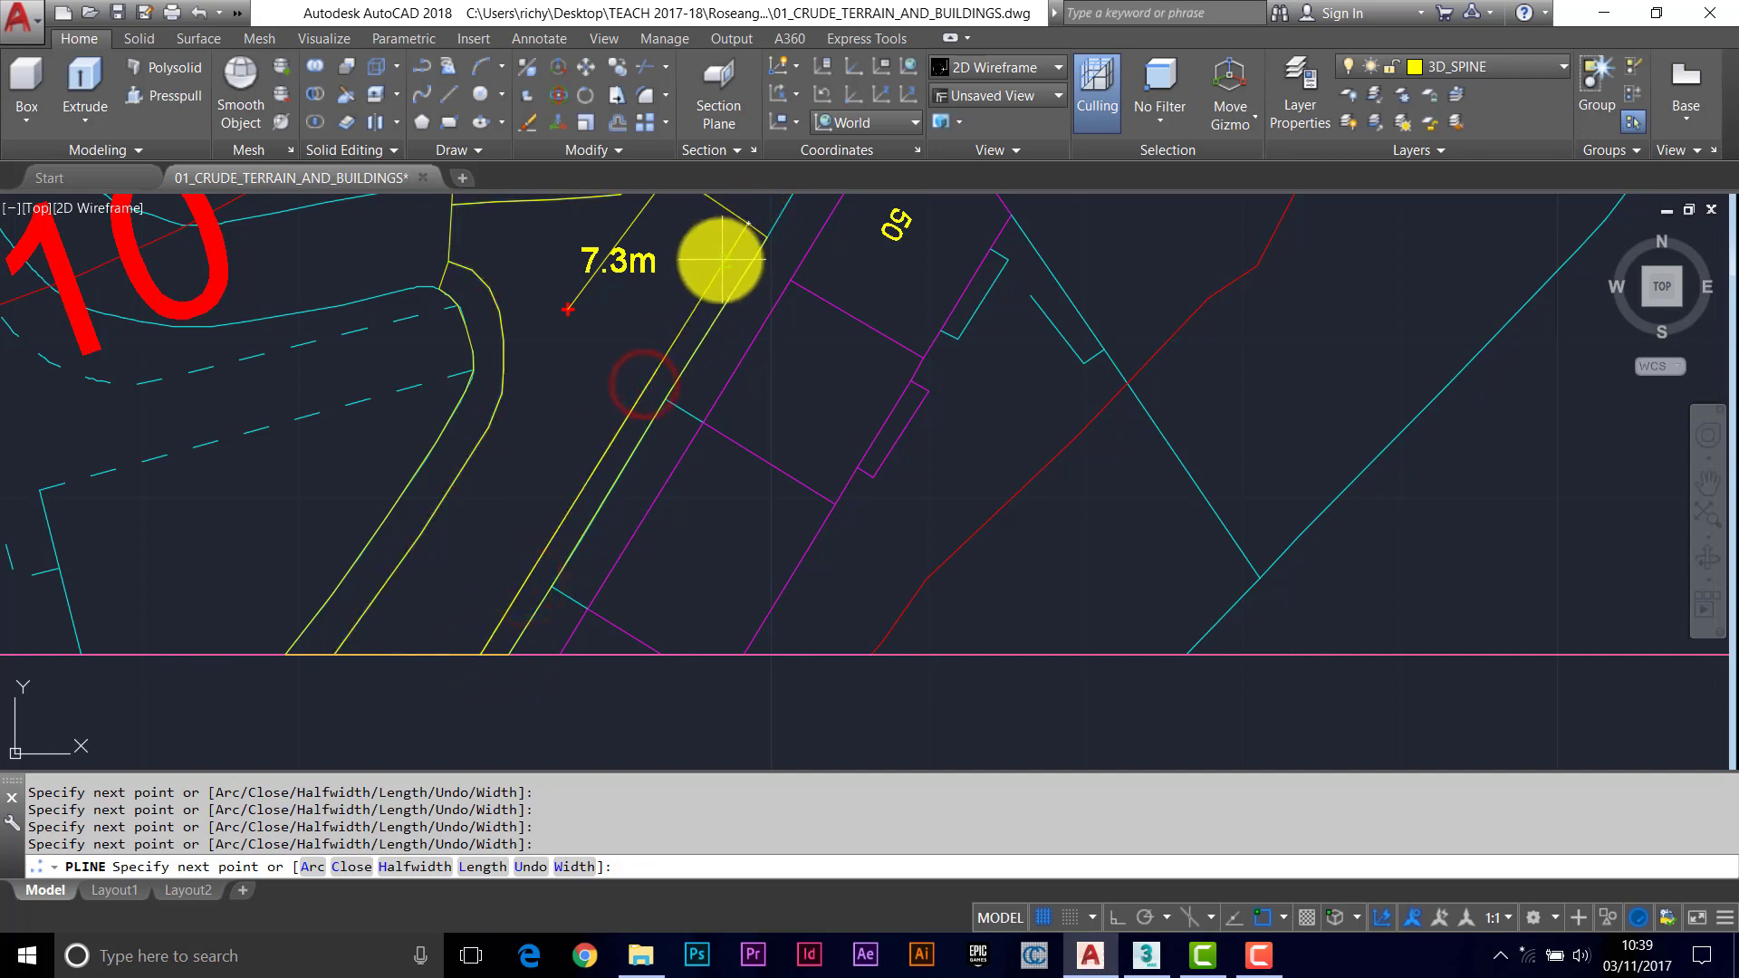
pyautogui.write('C')
pyautogui.press('Return')
pyautogui.scroll(-1, 719, 263)
pyautogui.scroll(6, 719, 263)
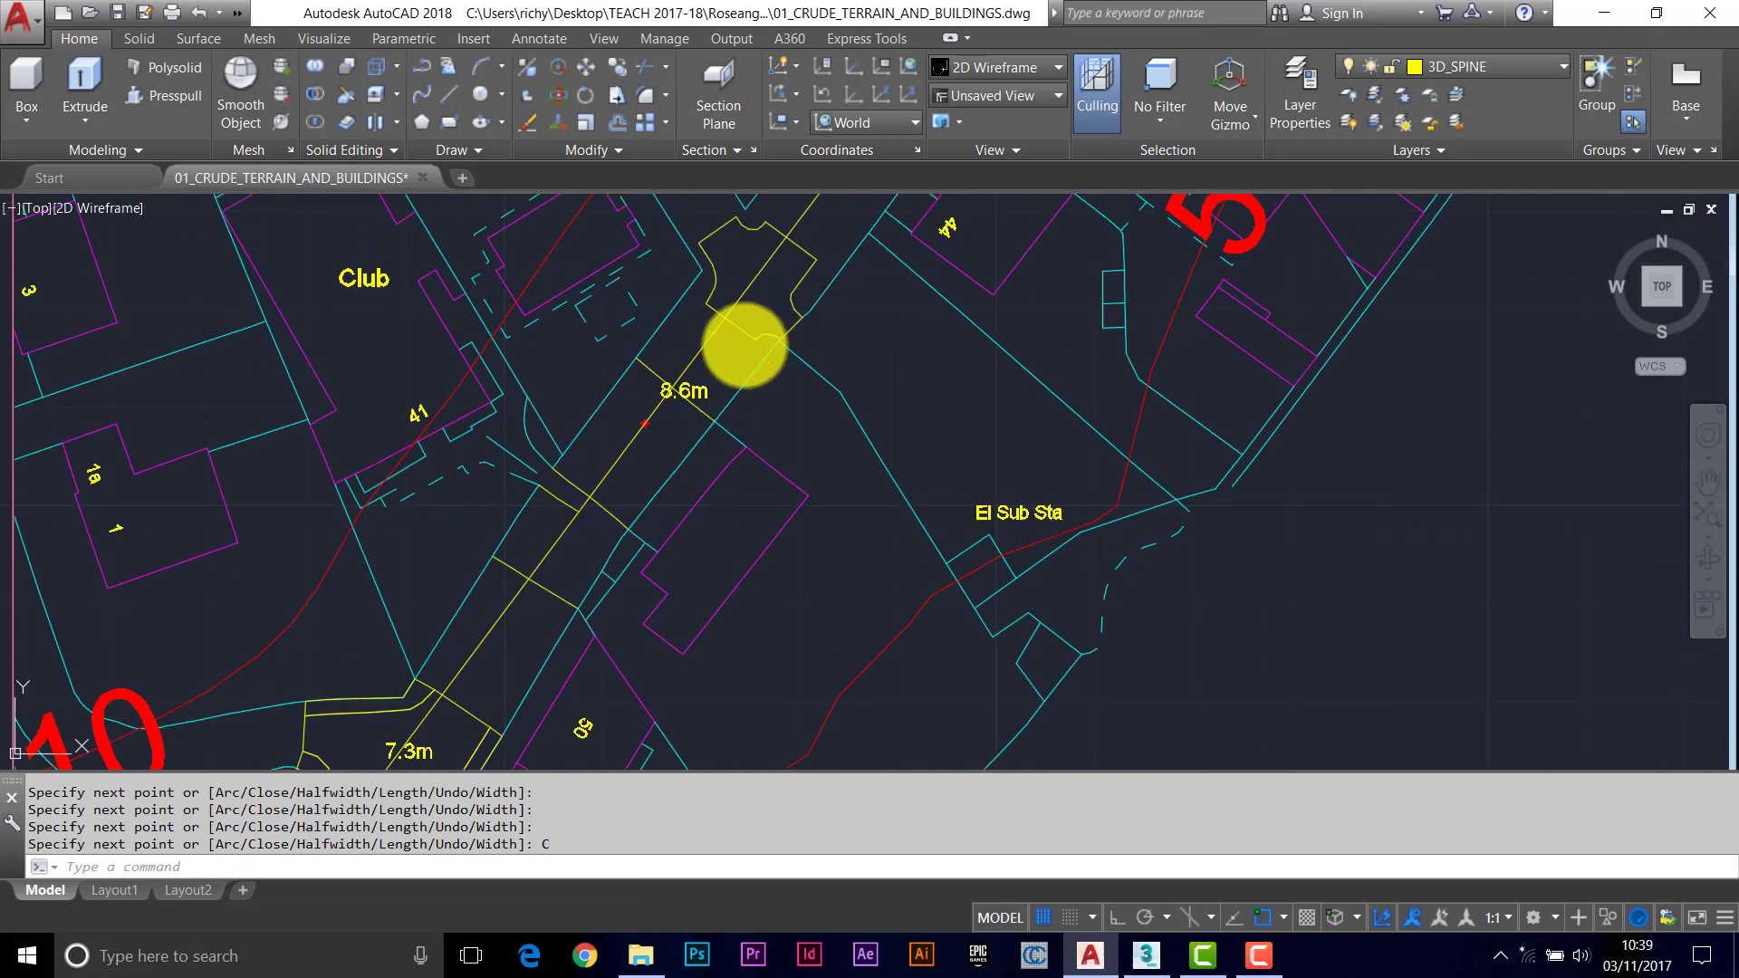
# Trace the curved yellow kerb beside the road-edge corner as a closed polyline.
pyautogui.write('pl')
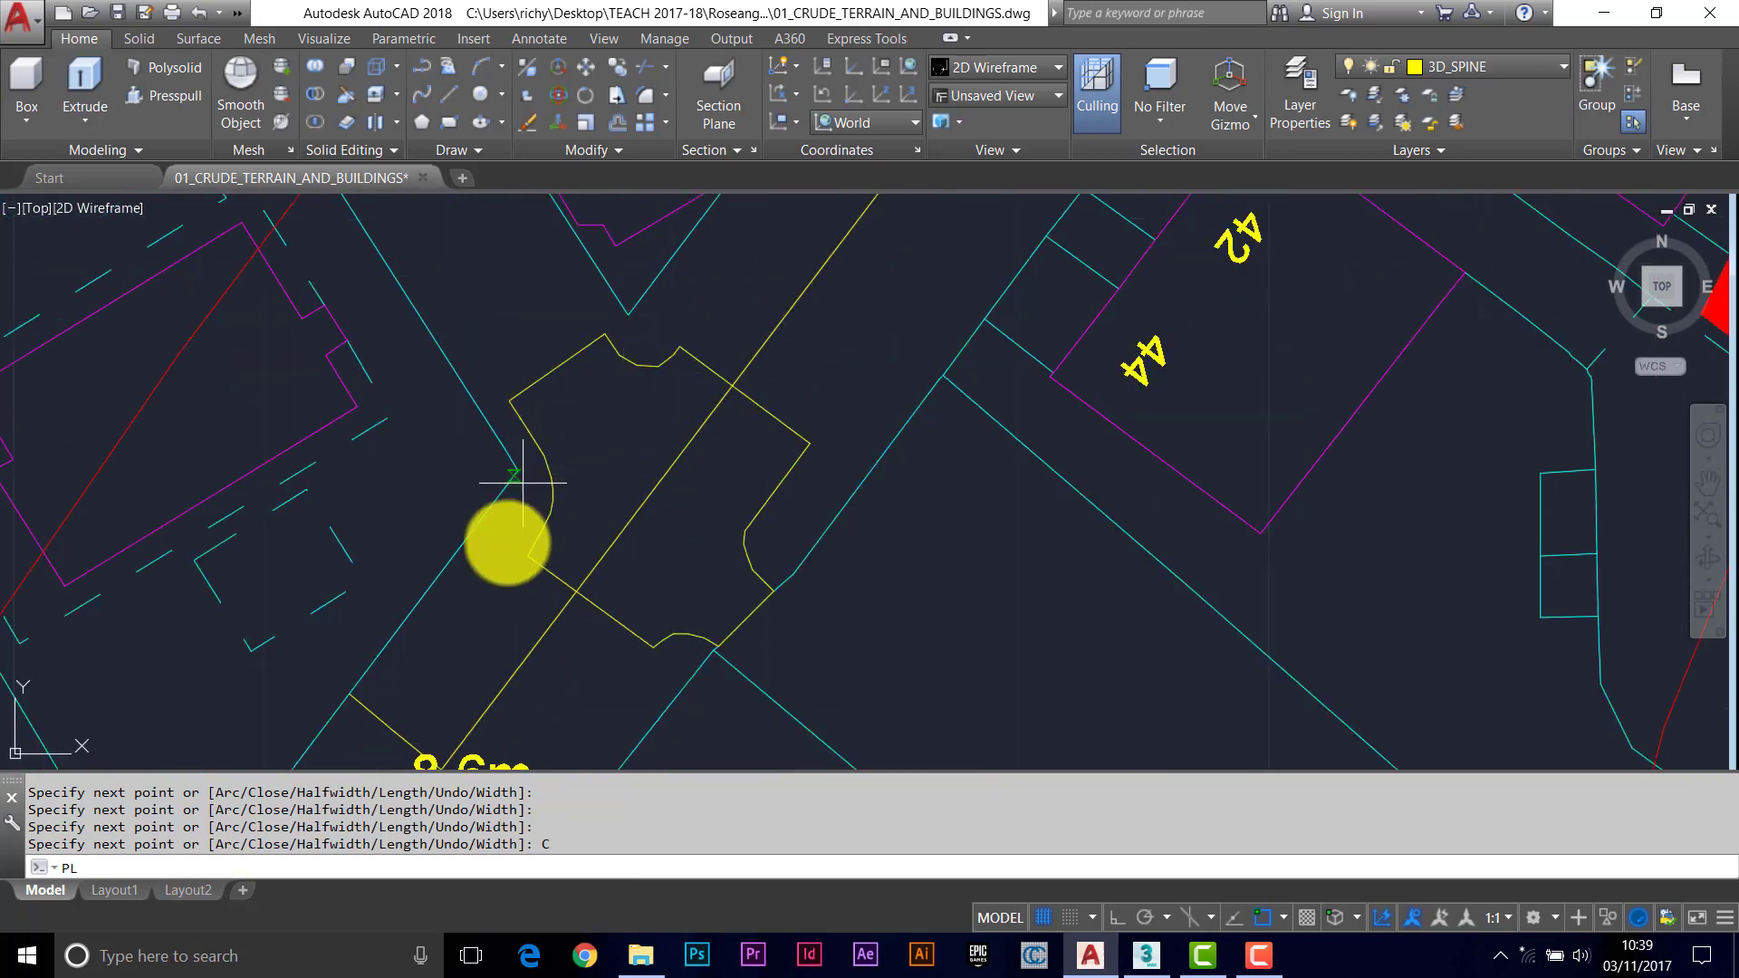
pyautogui.press('Return')
pyautogui.click(530, 562)
pyautogui.scroll(3, 489, 530)
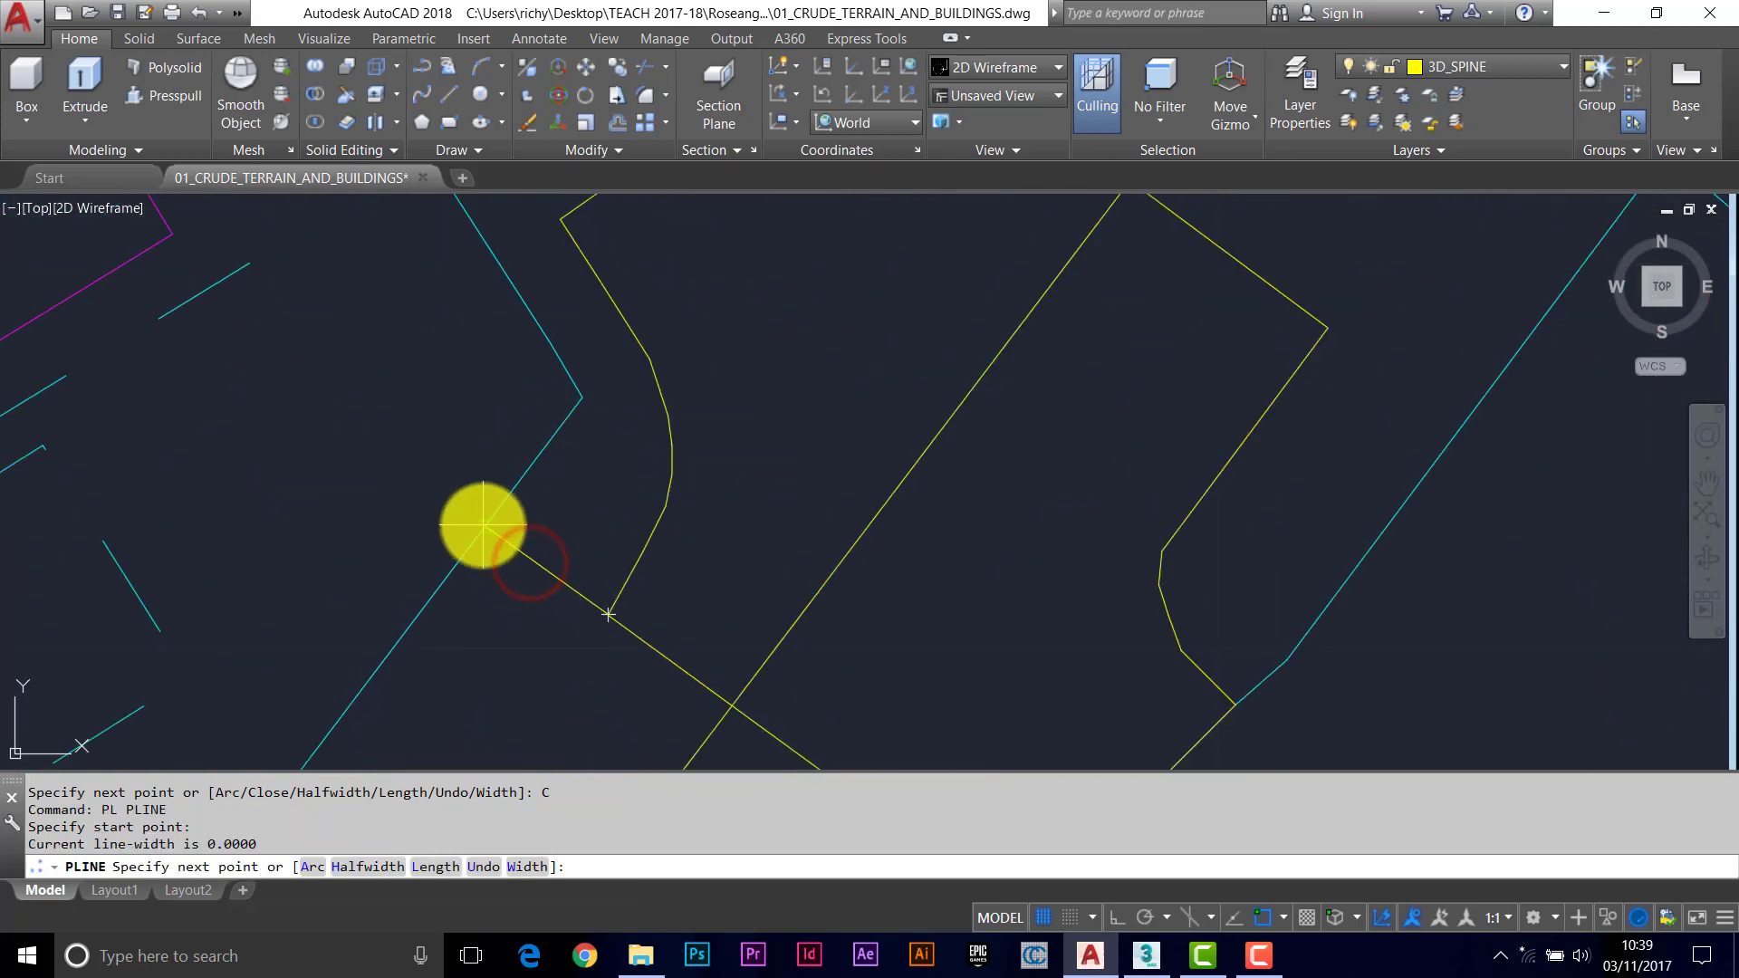
pyautogui.click(483, 525)
pyautogui.click(576, 398)
pyautogui.moveTo(576, 398); pyautogui.dragTo(616, 529, button='middle')
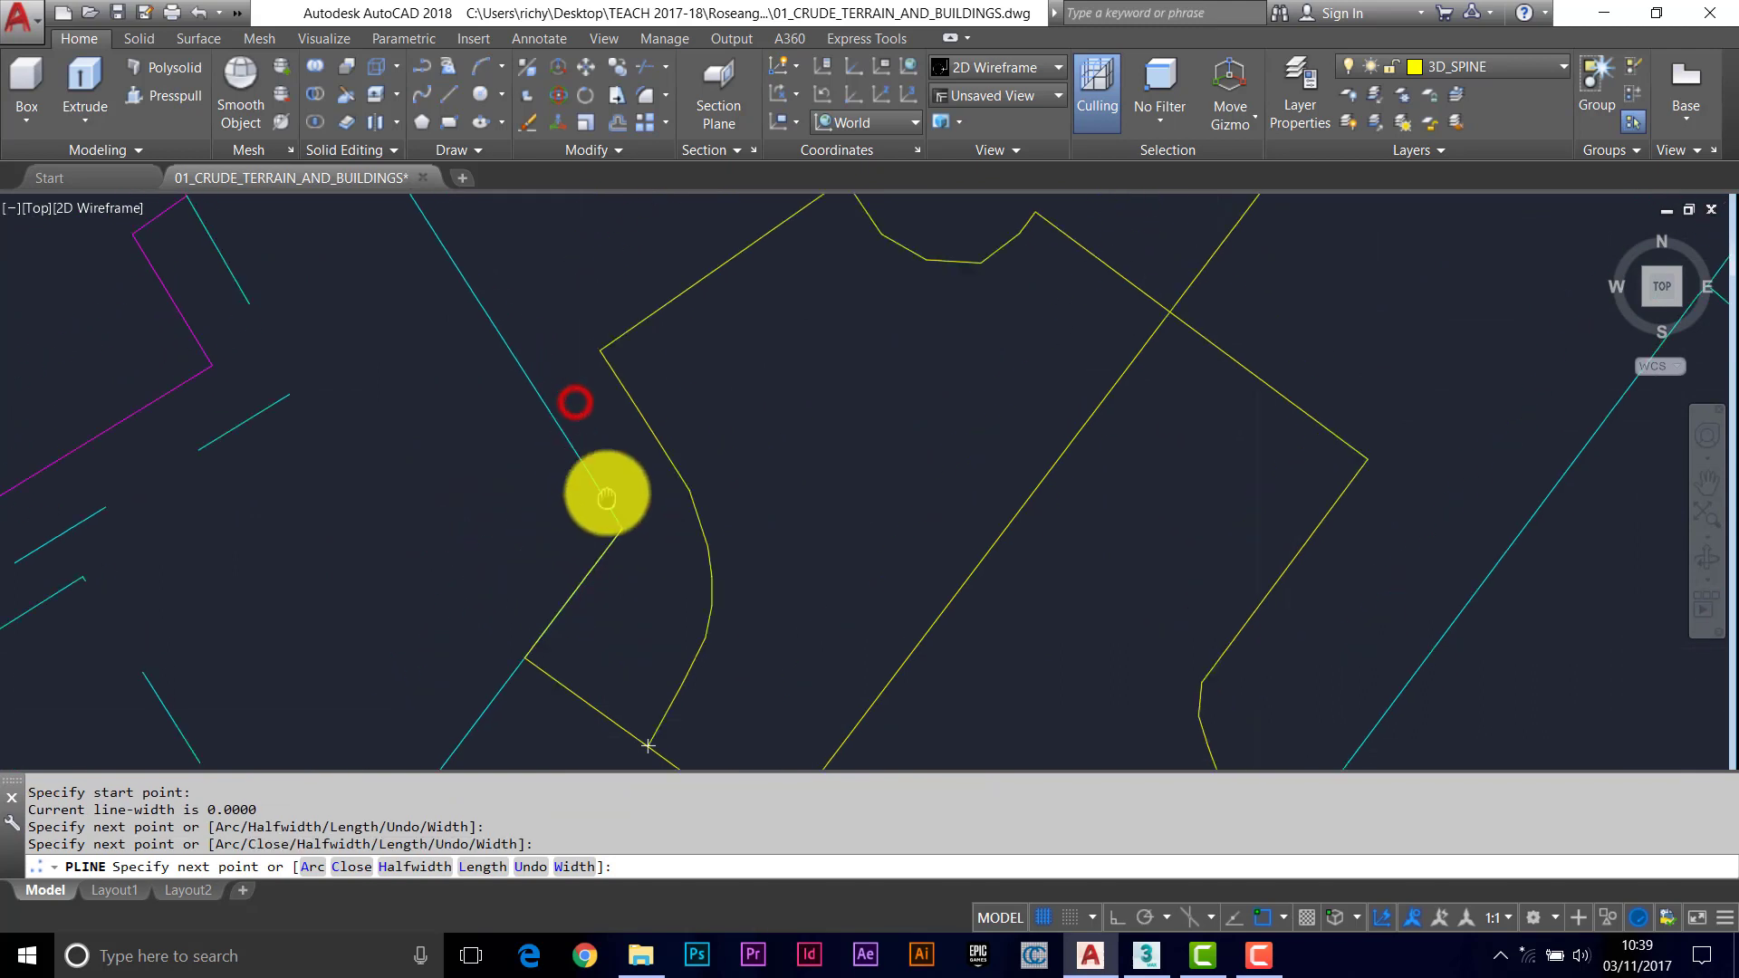
pyautogui.click(536, 385)
pyautogui.click(600, 351)
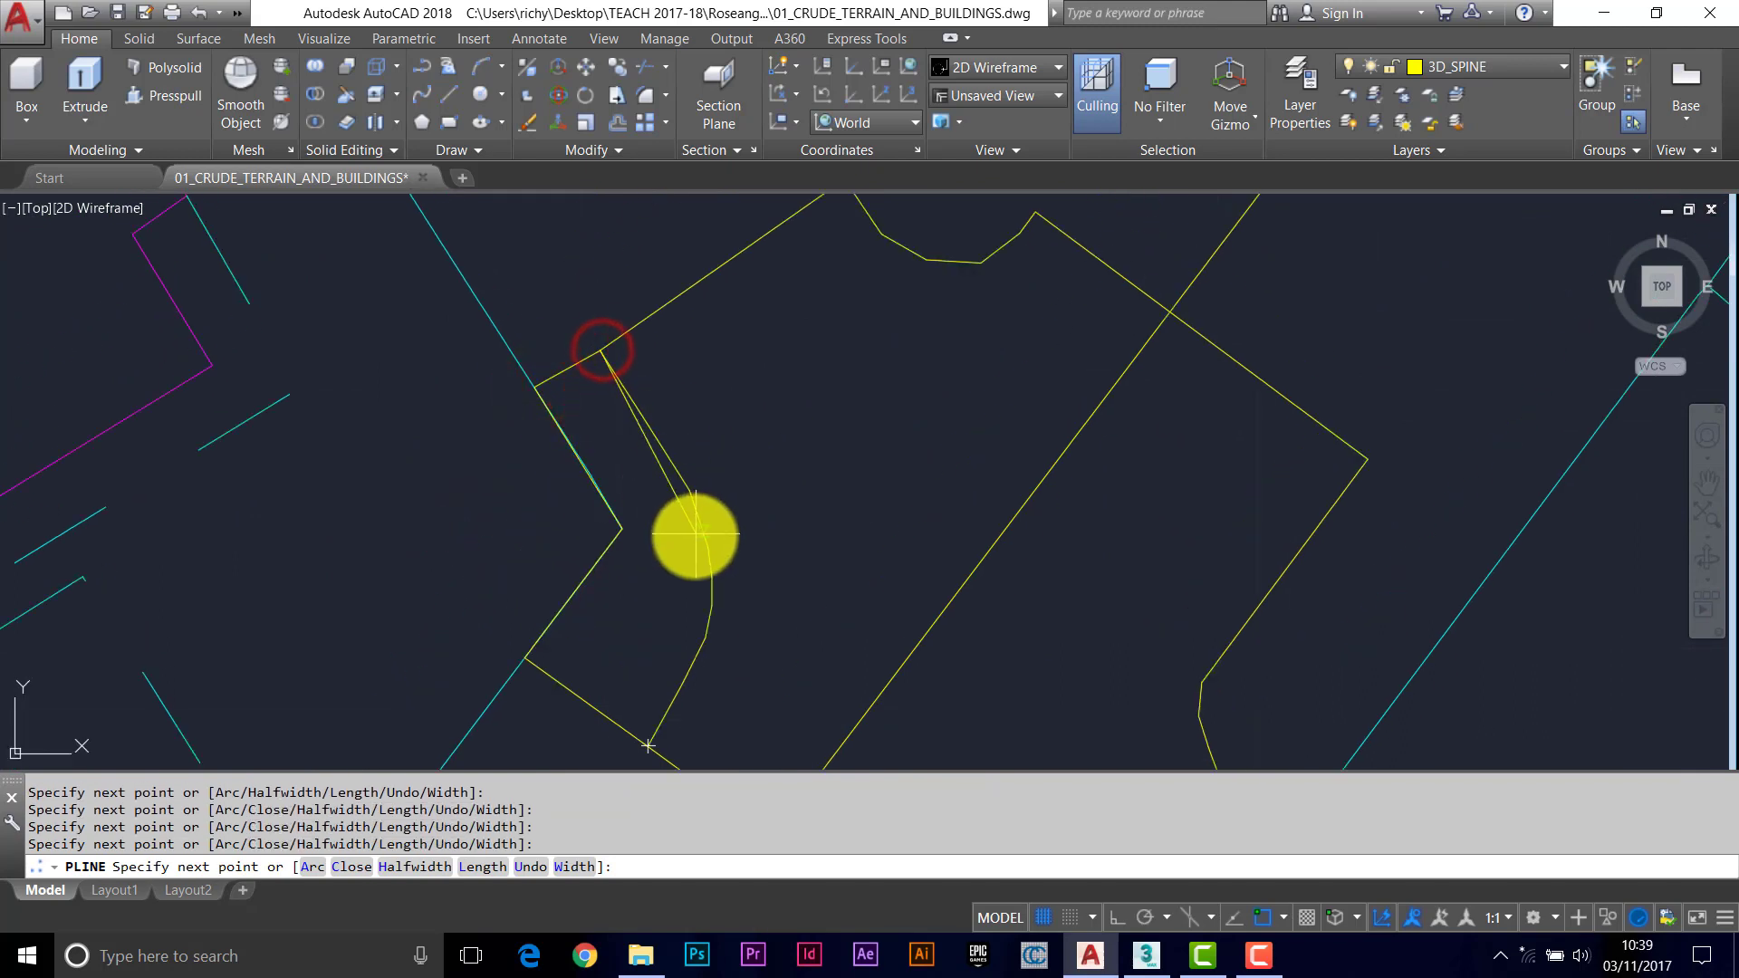
pyautogui.moveTo(671, 448); pyautogui.dragTo(681, 365, button='middle')
pyautogui.click(675, 358)
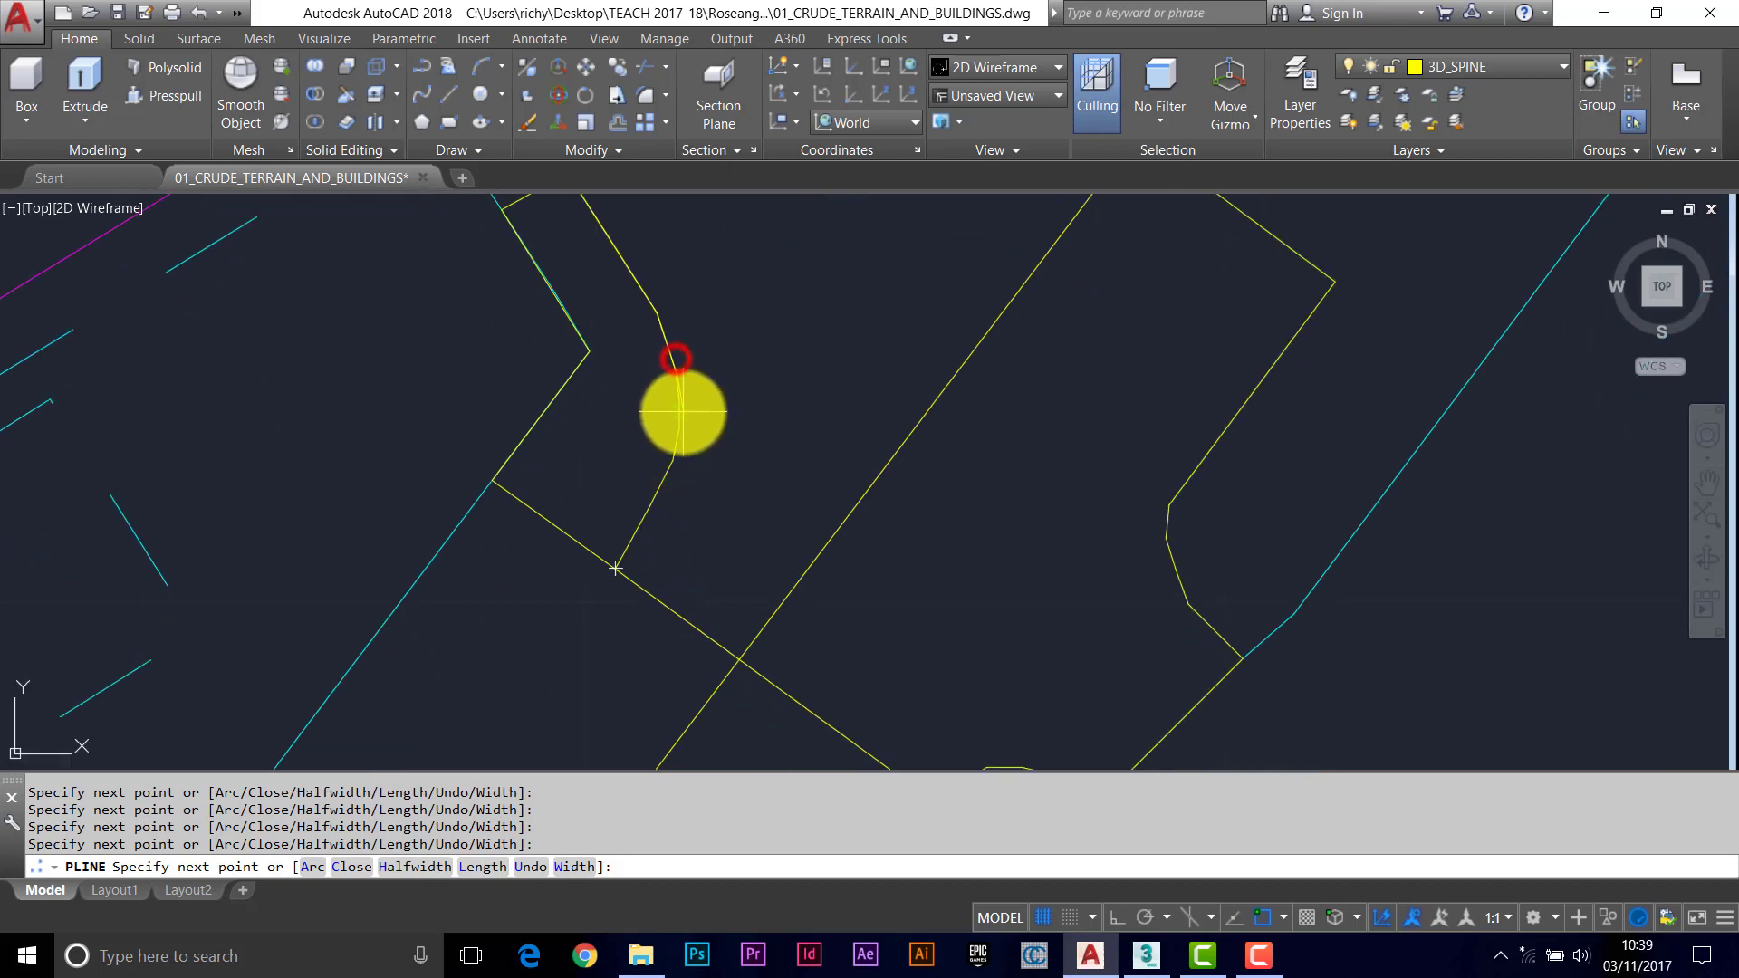
pyautogui.click(678, 401)
pyautogui.click(674, 433)
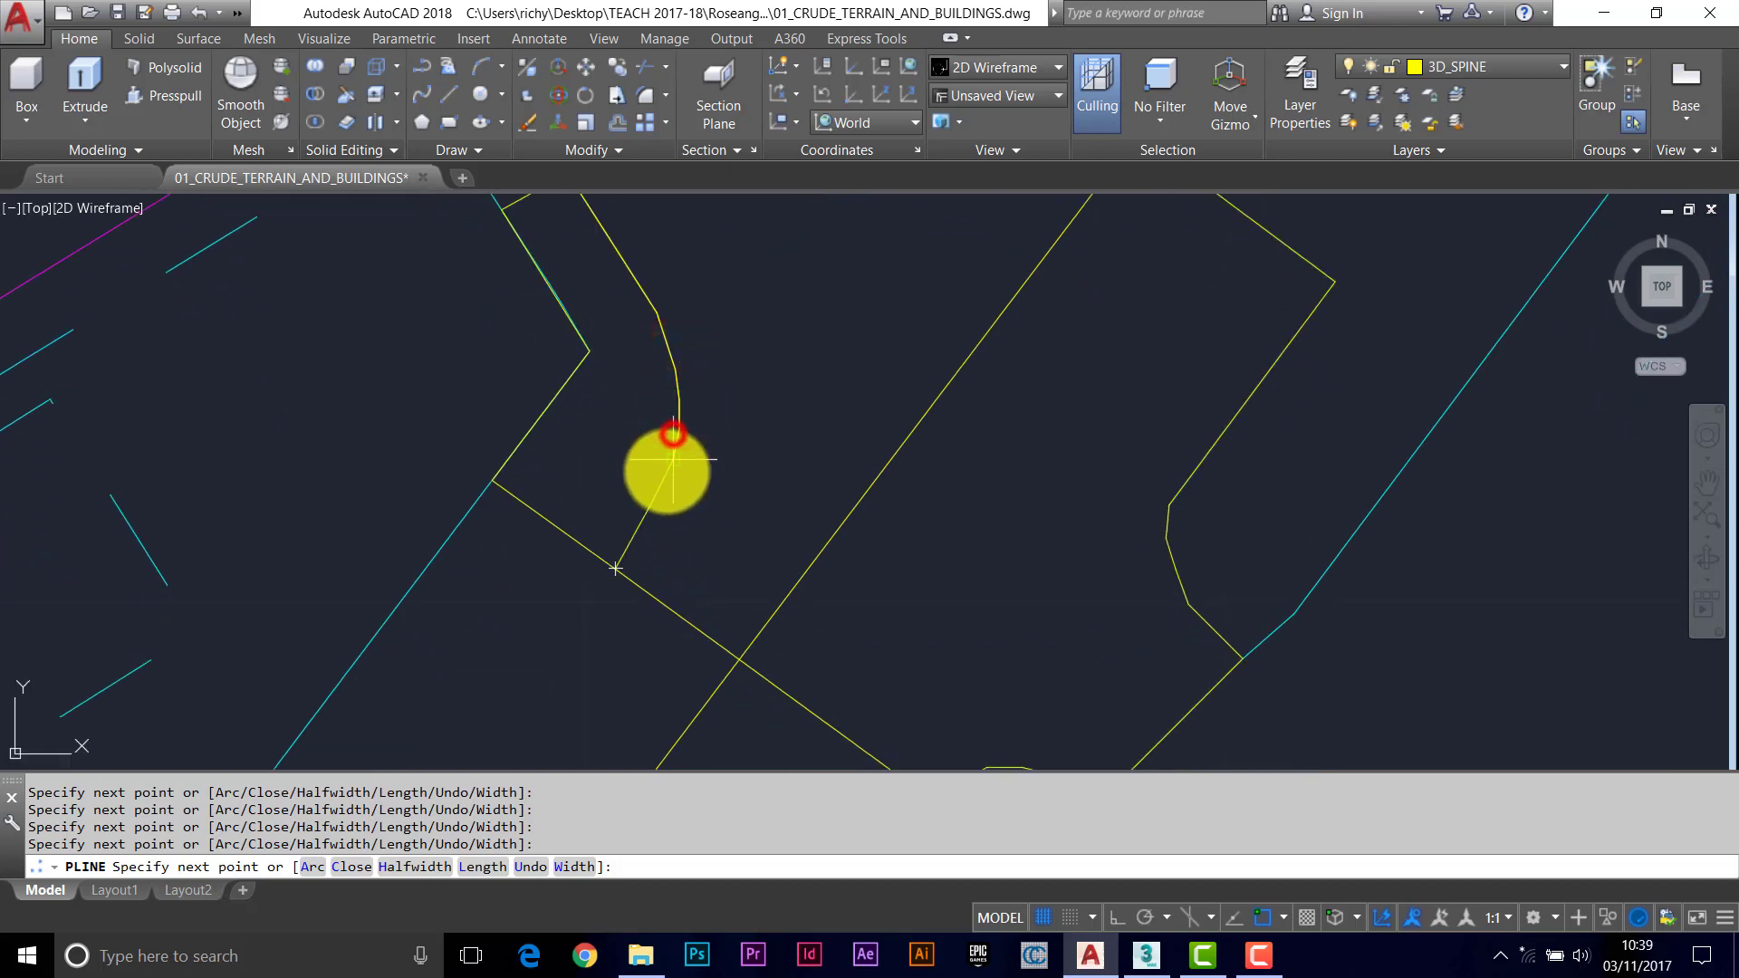
pyautogui.click(672, 463)
pyautogui.click(650, 504)
pyautogui.write('c')
pyautogui.press('Return')
# Trace the next kerb section from the cyan corner as a closed polyline.
pyautogui.moveTo(769, 347); pyautogui.dragTo(703, 667, button='middle')
pyautogui.press('Return')
pyautogui.click(745, 322)
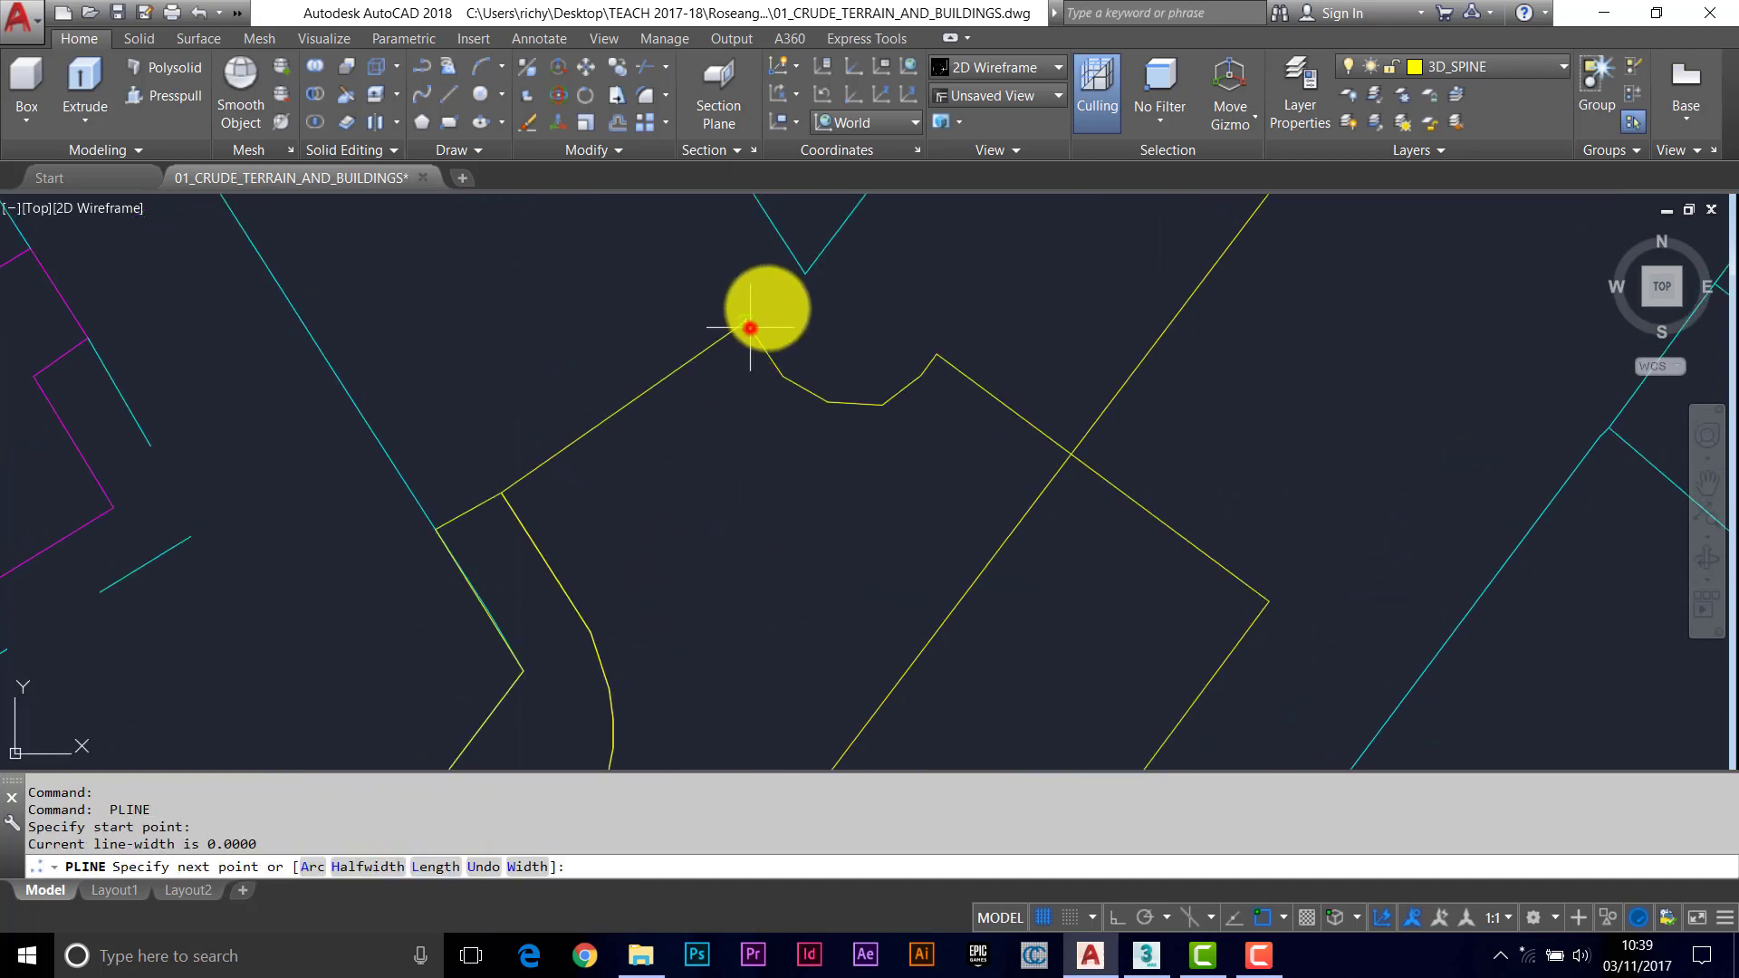
pyautogui.click(803, 275)
pyautogui.click(937, 353)
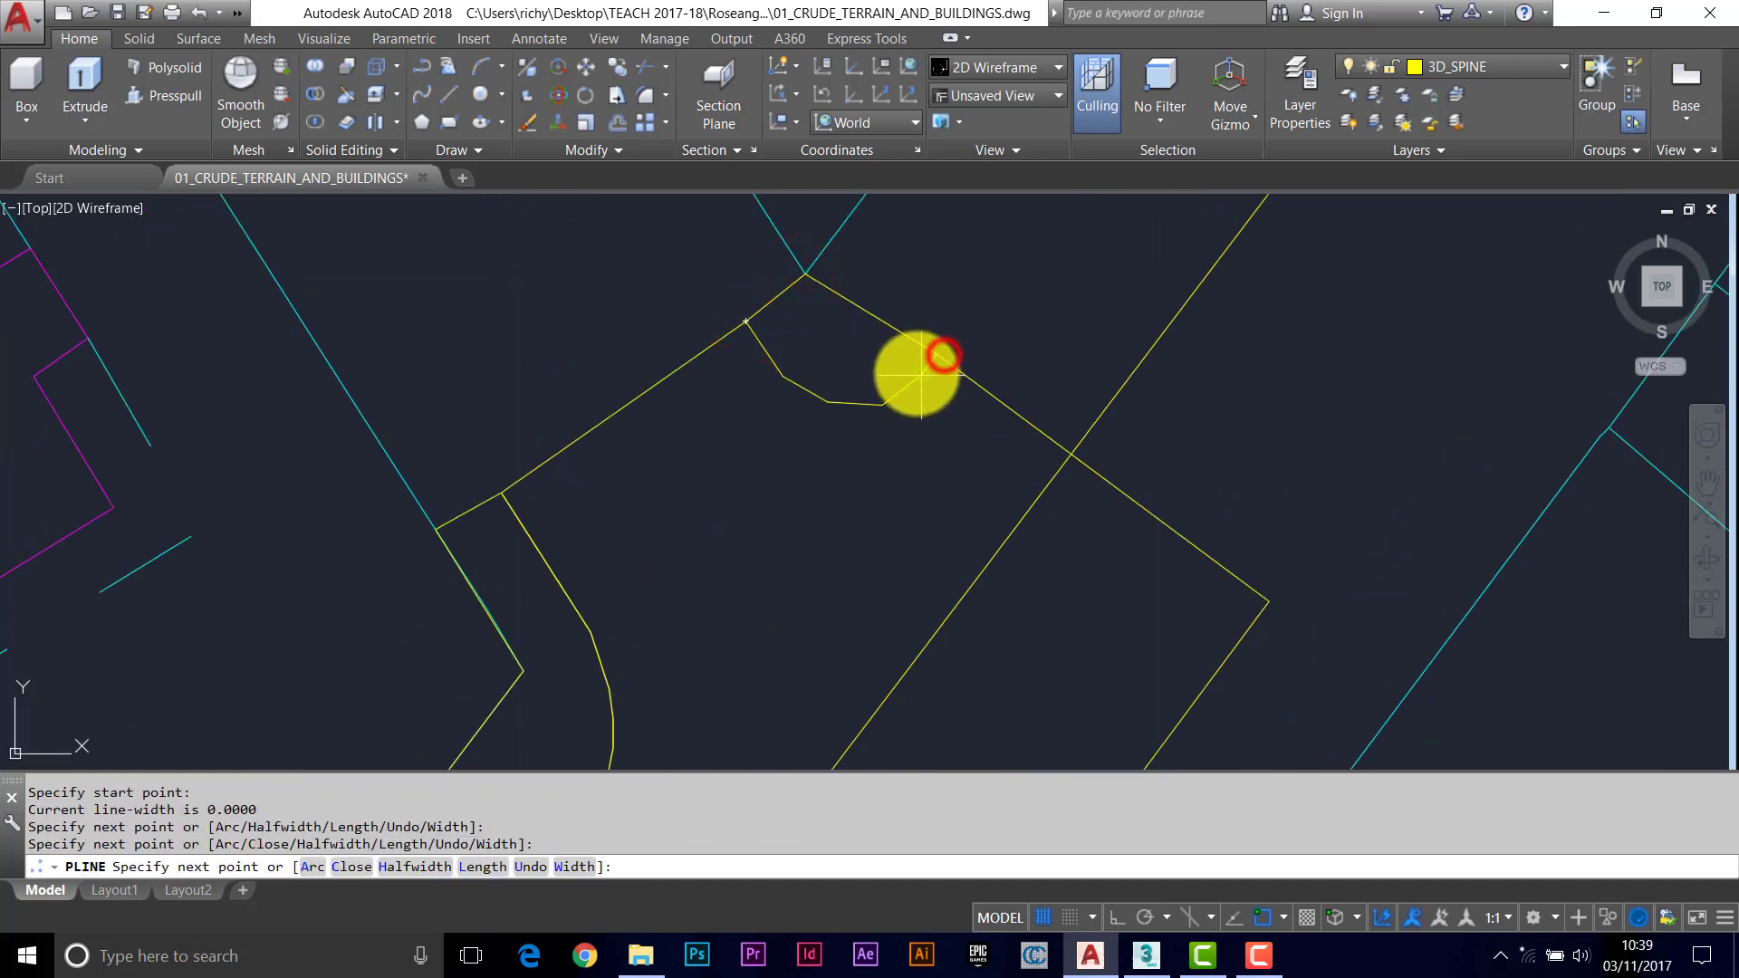
pyautogui.click(920, 376)
pyautogui.click(881, 404)
pyautogui.click(827, 403)
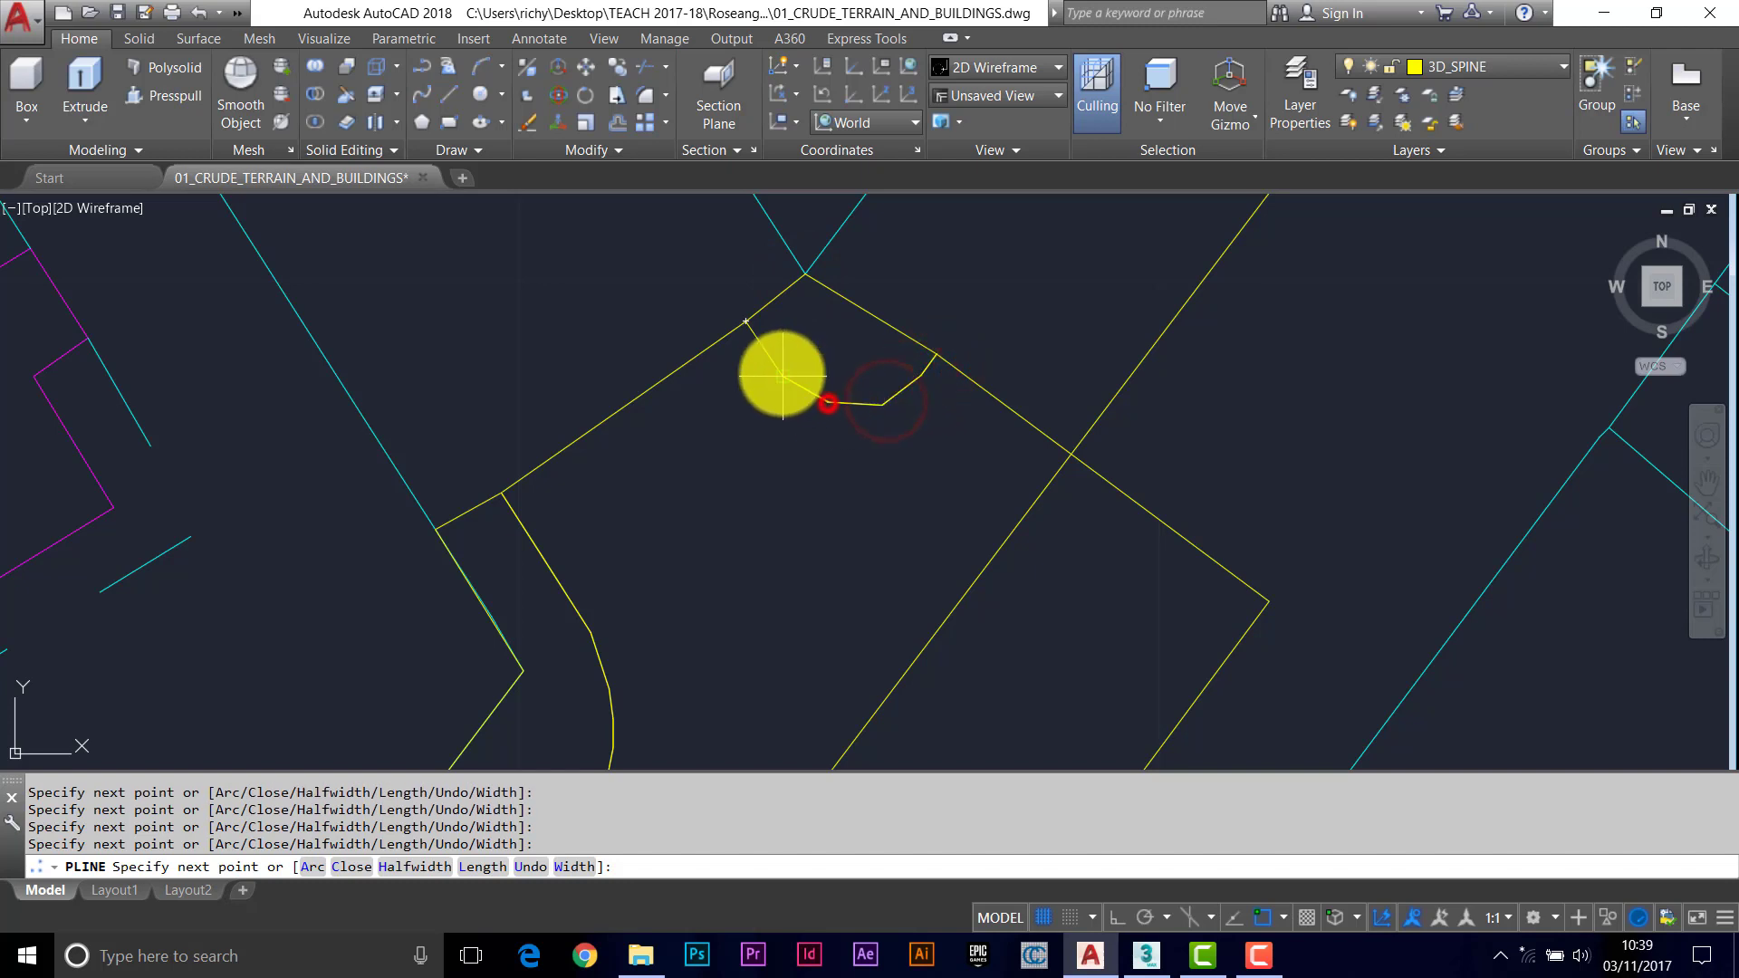
pyautogui.click(782, 373)
pyautogui.write('C')
pyautogui.press('Return')
# Outline the kerb running up the curve as another closed polyline.
pyautogui.moveTo(1196, 599); pyautogui.dragTo(716, 396, button='middle')
pyautogui.press('Return')
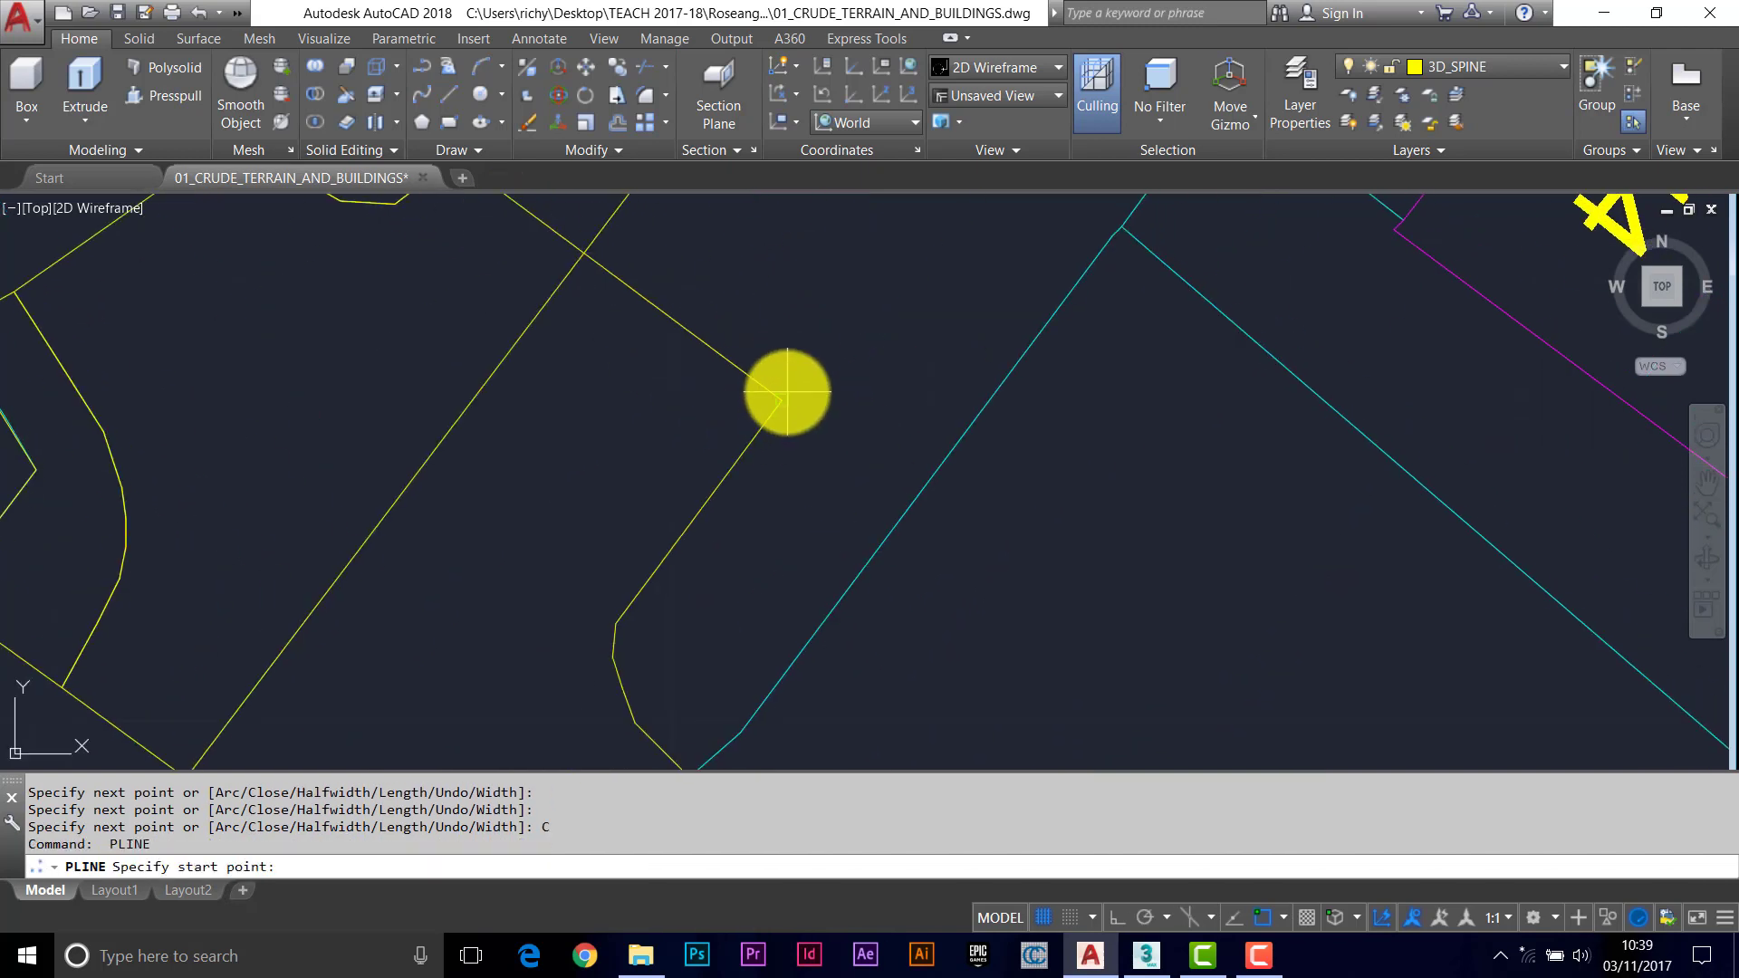
pyautogui.click(787, 397)
pyautogui.click(916, 507)
pyautogui.moveTo(895, 612); pyautogui.dragTo(893, 368, button='middle')
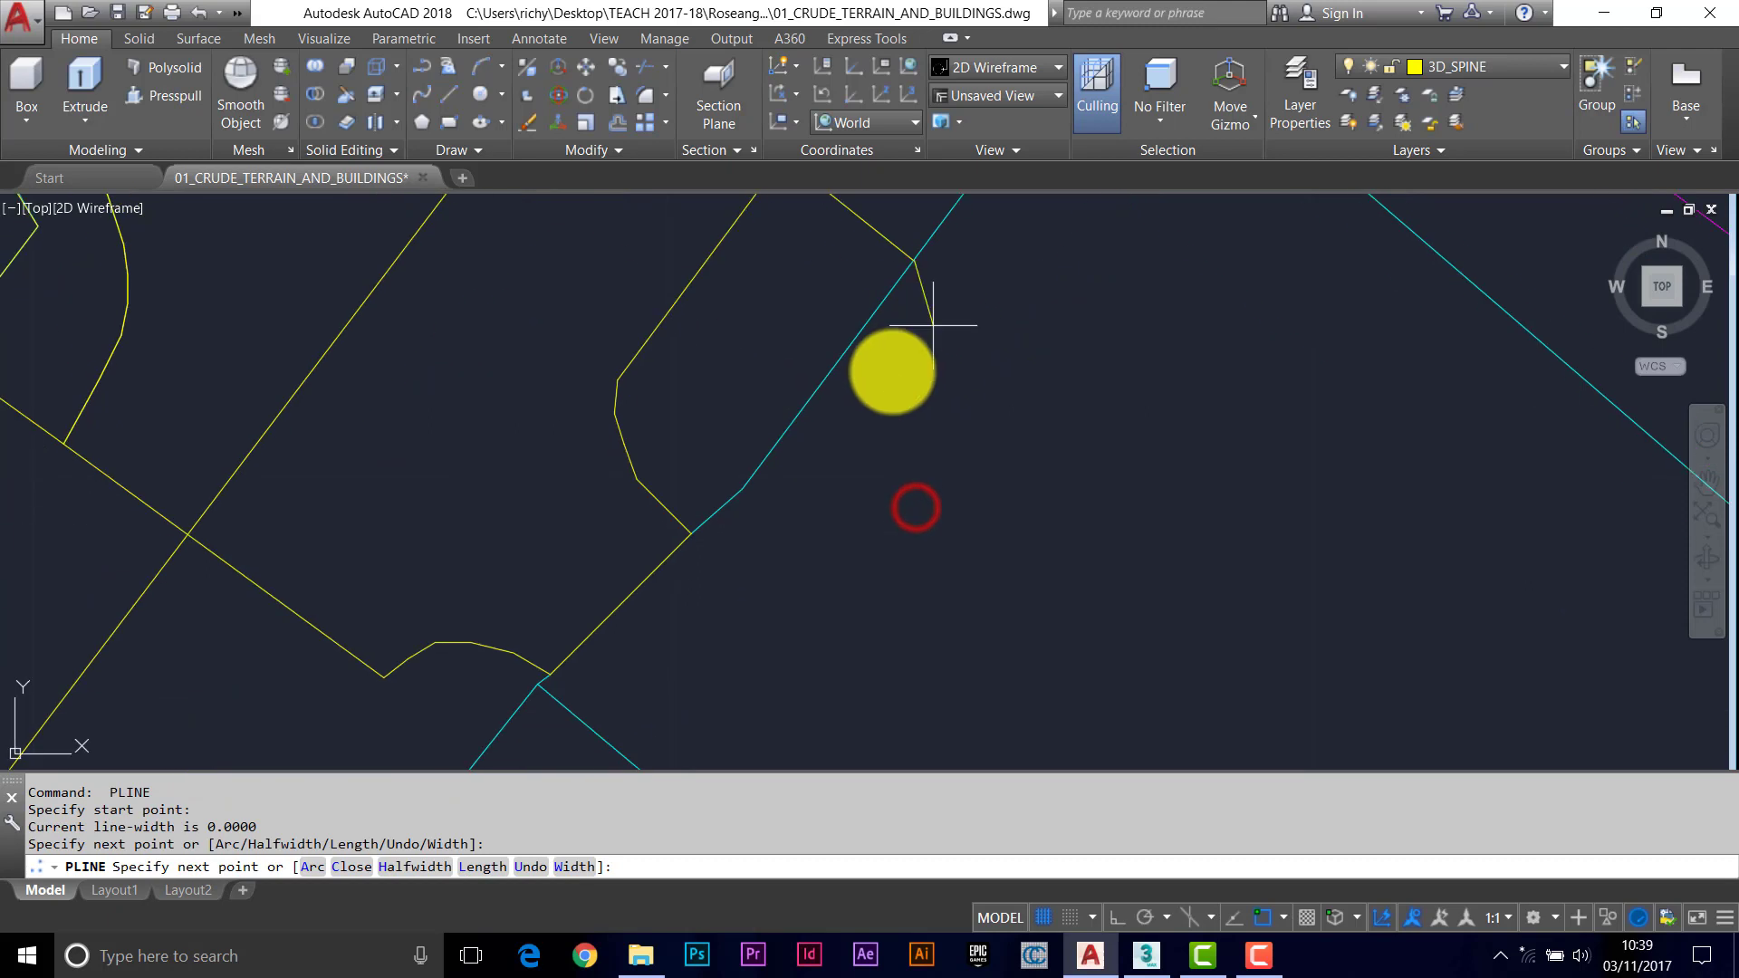
pyautogui.click(741, 498)
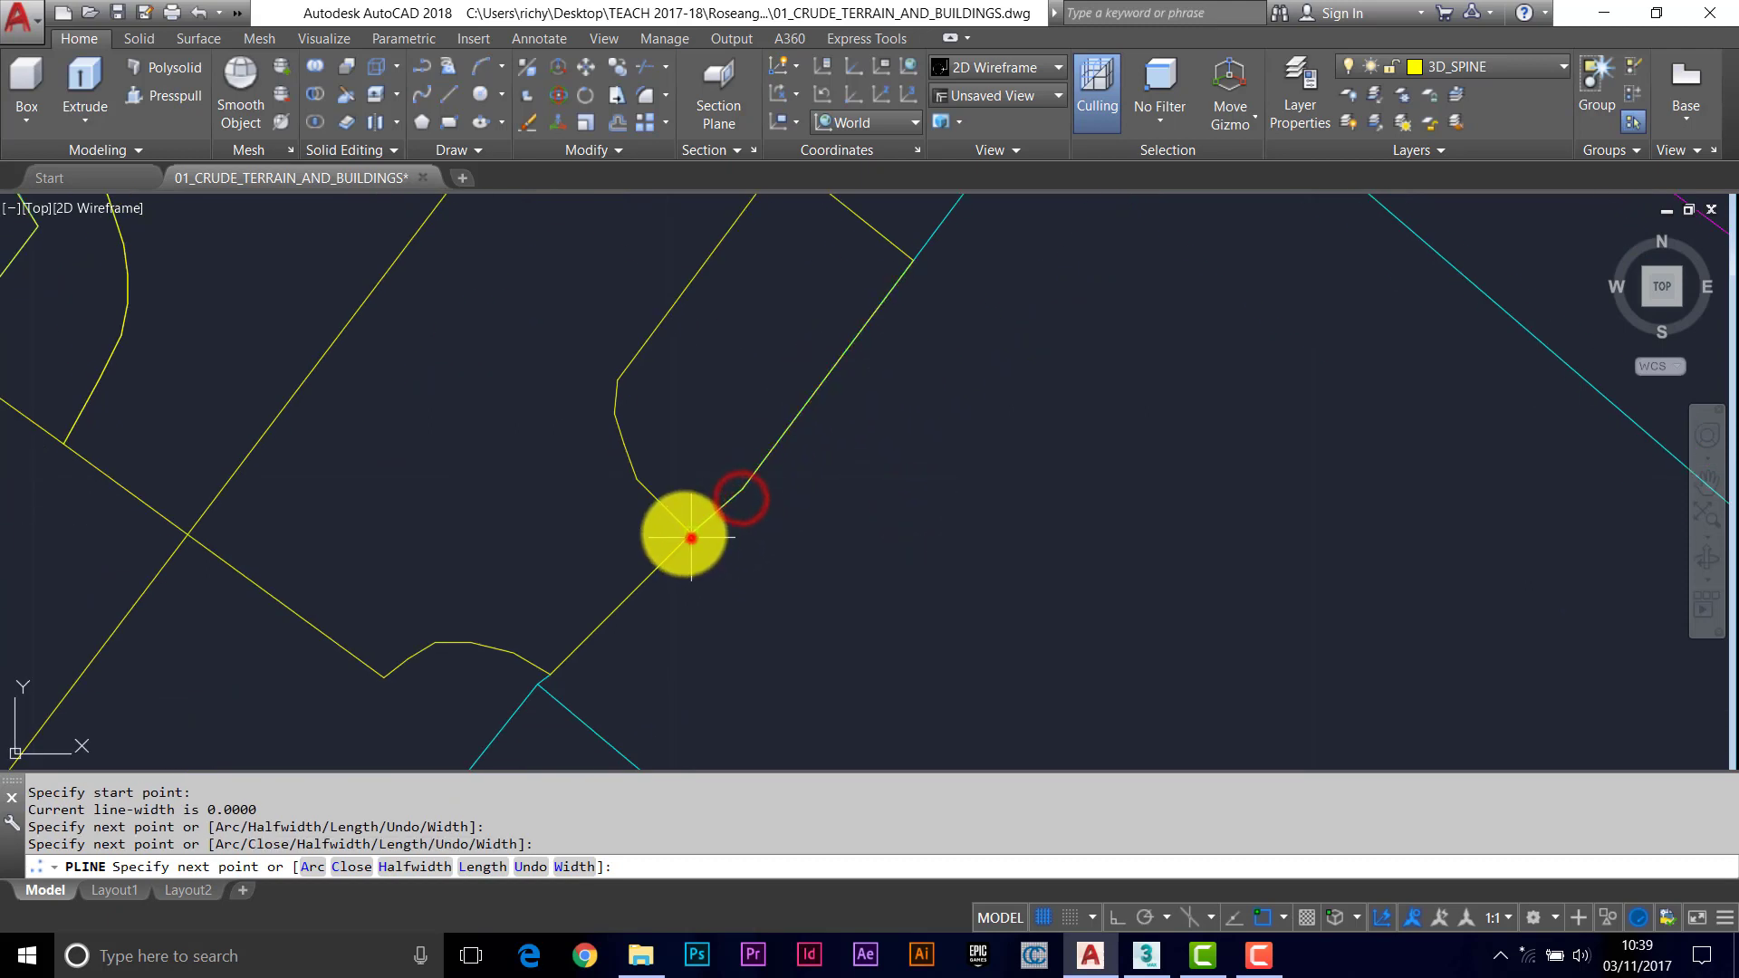
pyautogui.click(691, 538)
pyautogui.click(675, 522)
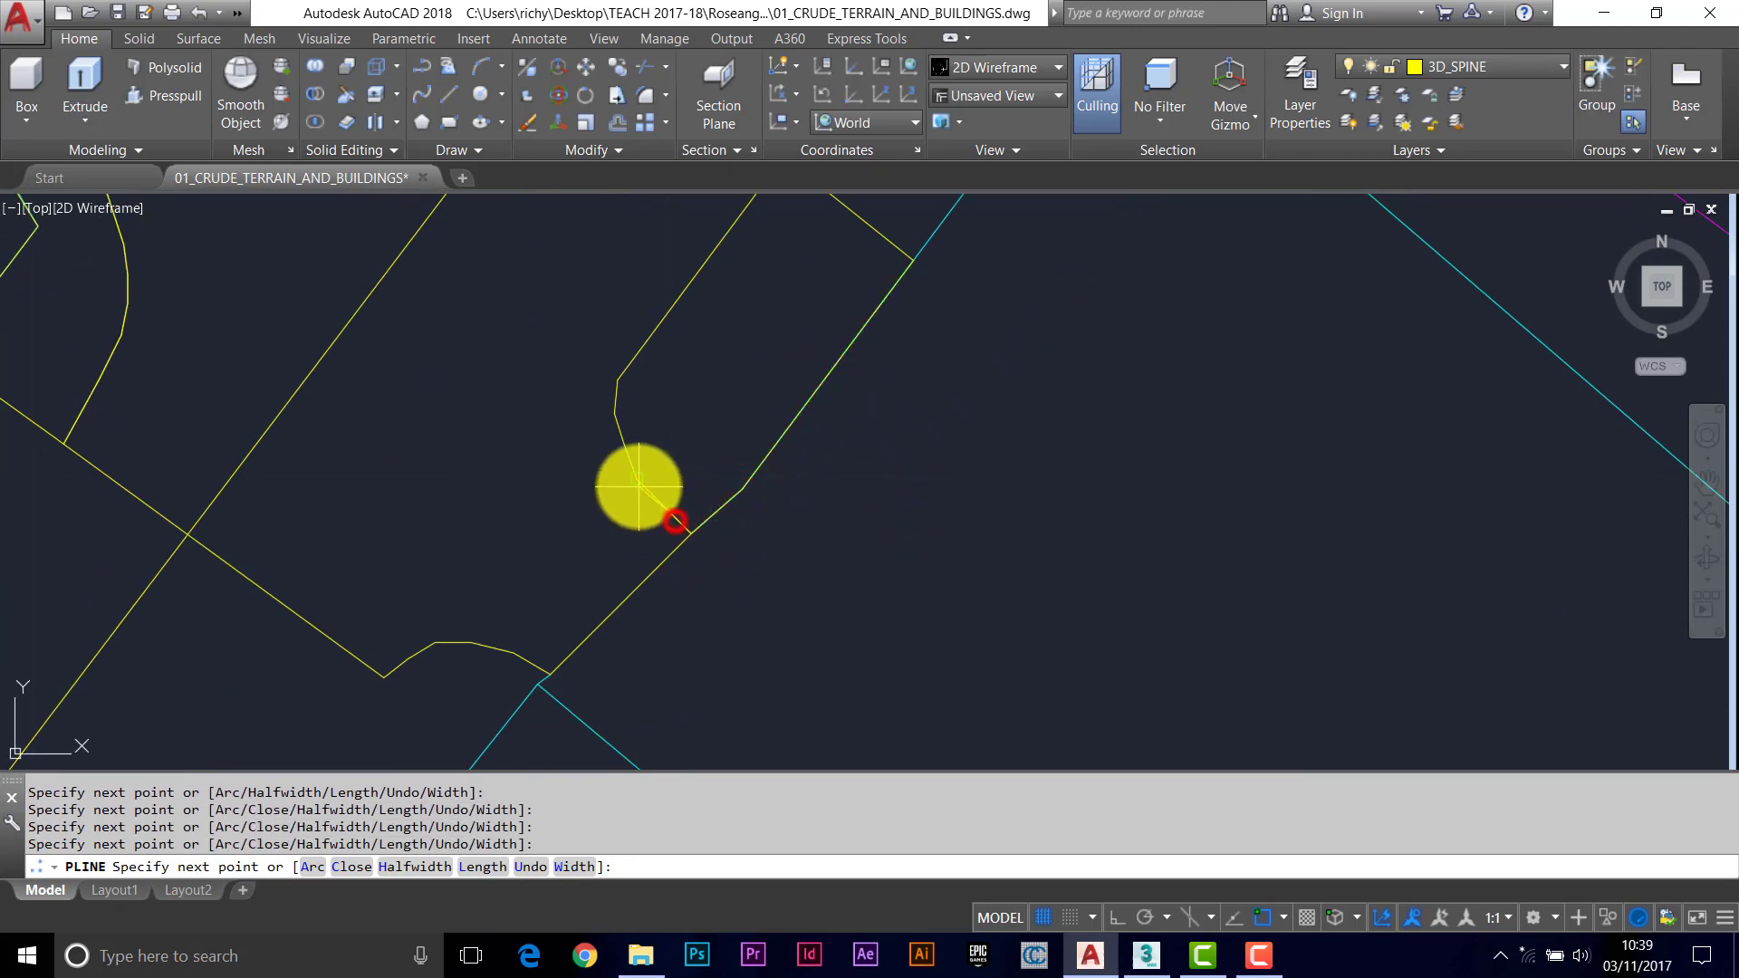
pyautogui.click(635, 478)
pyautogui.click(617, 441)
pyautogui.click(615, 408)
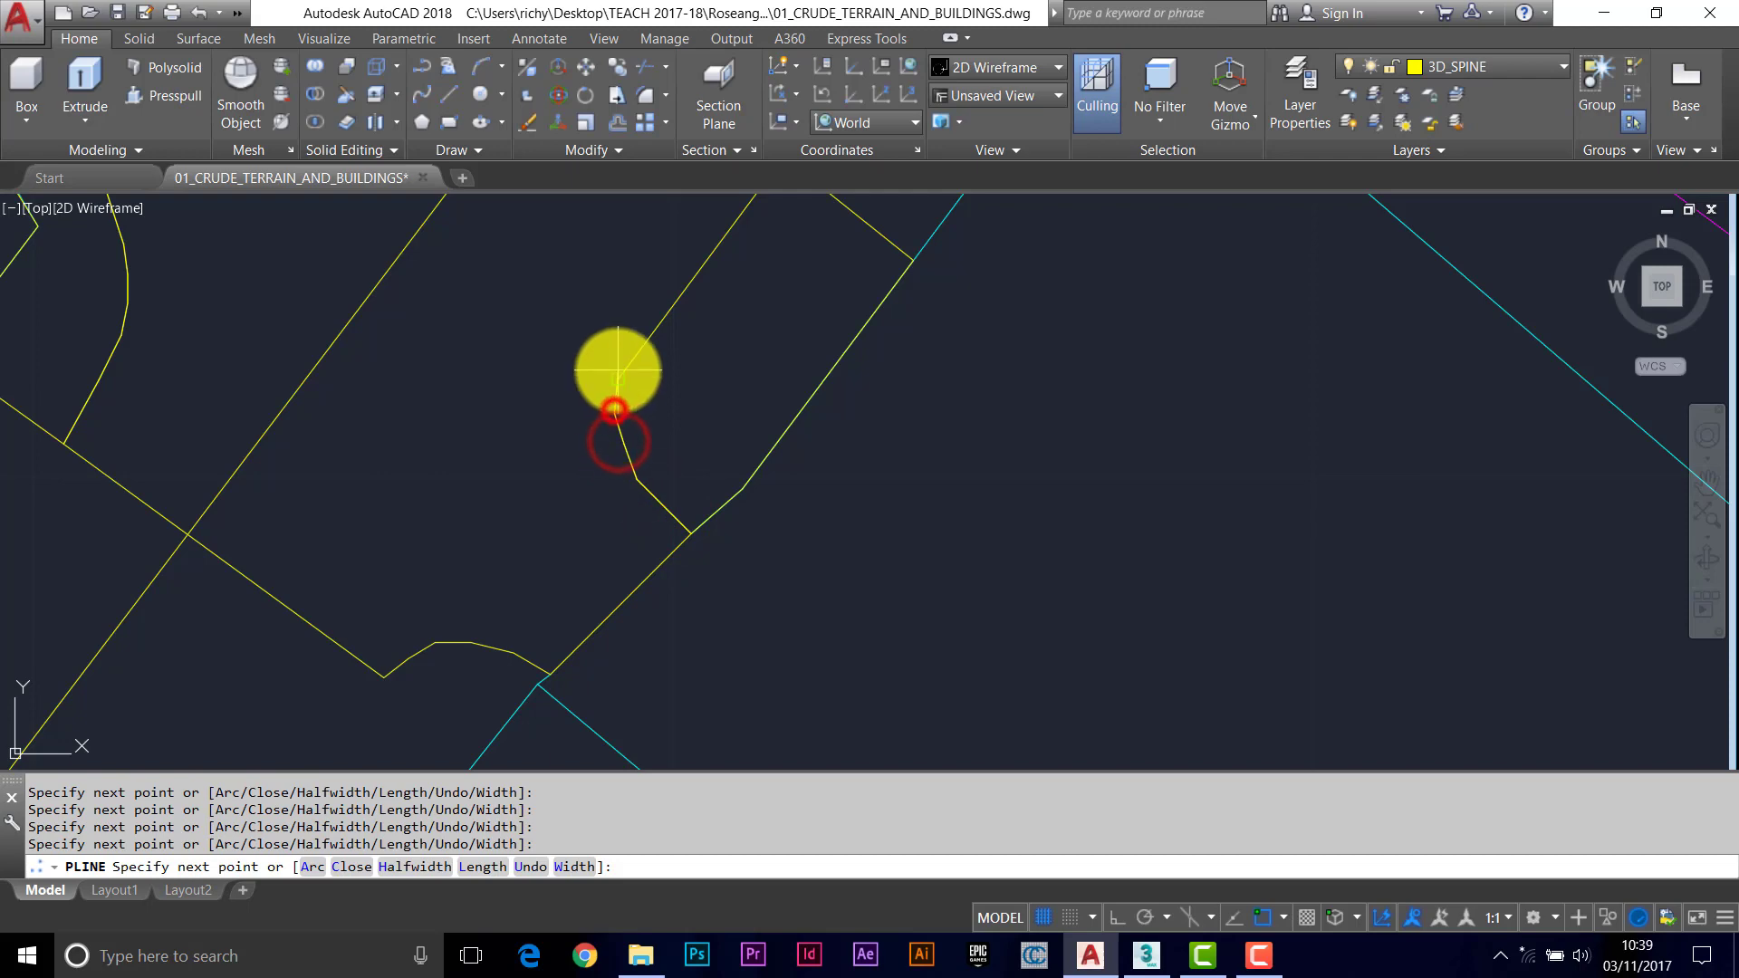
pyautogui.scroll(-2, 679, 362)
pyautogui.write('C')
pyautogui.press('Return')
# Trace the last kerb outline through the cyan and yellow crossings and close it.
pyautogui.scroll(5, 700, 469)
pyautogui.press('Return')
pyautogui.click(596, 419)
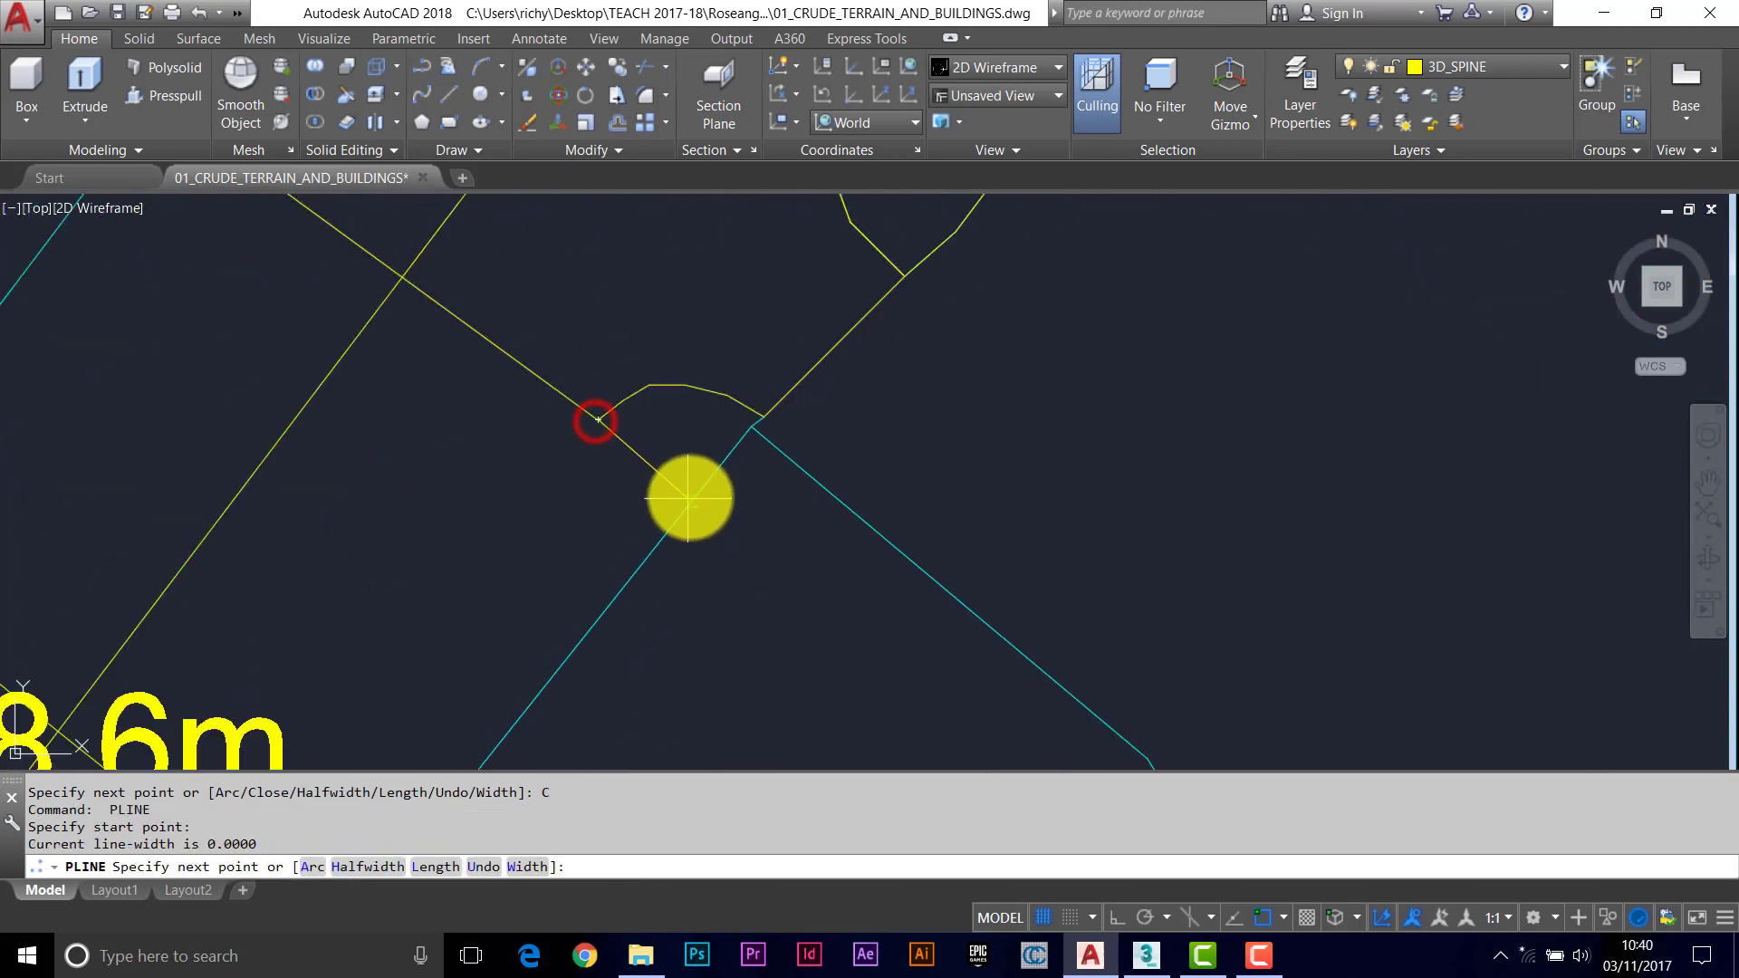
pyautogui.click(691, 500)
pyautogui.scroll(5, 720, 448)
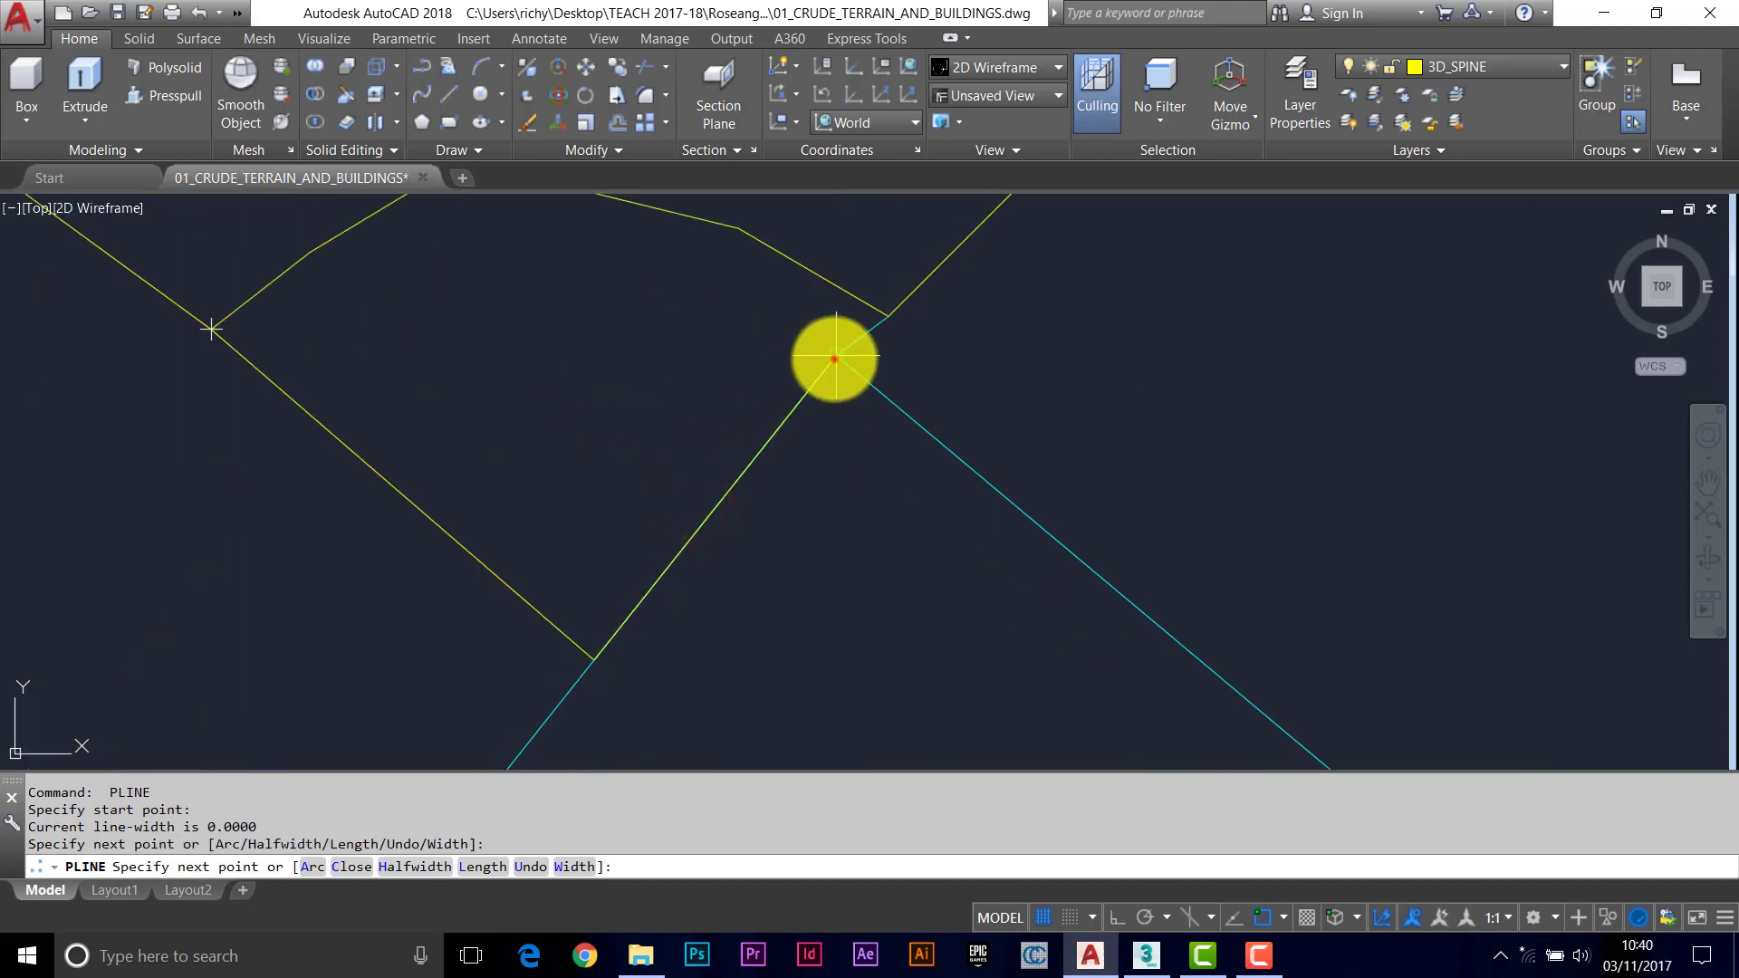
pyautogui.click(834, 359)
pyautogui.click(887, 317)
pyautogui.moveTo(745, 245); pyautogui.dragTo(815, 411, button='middle')
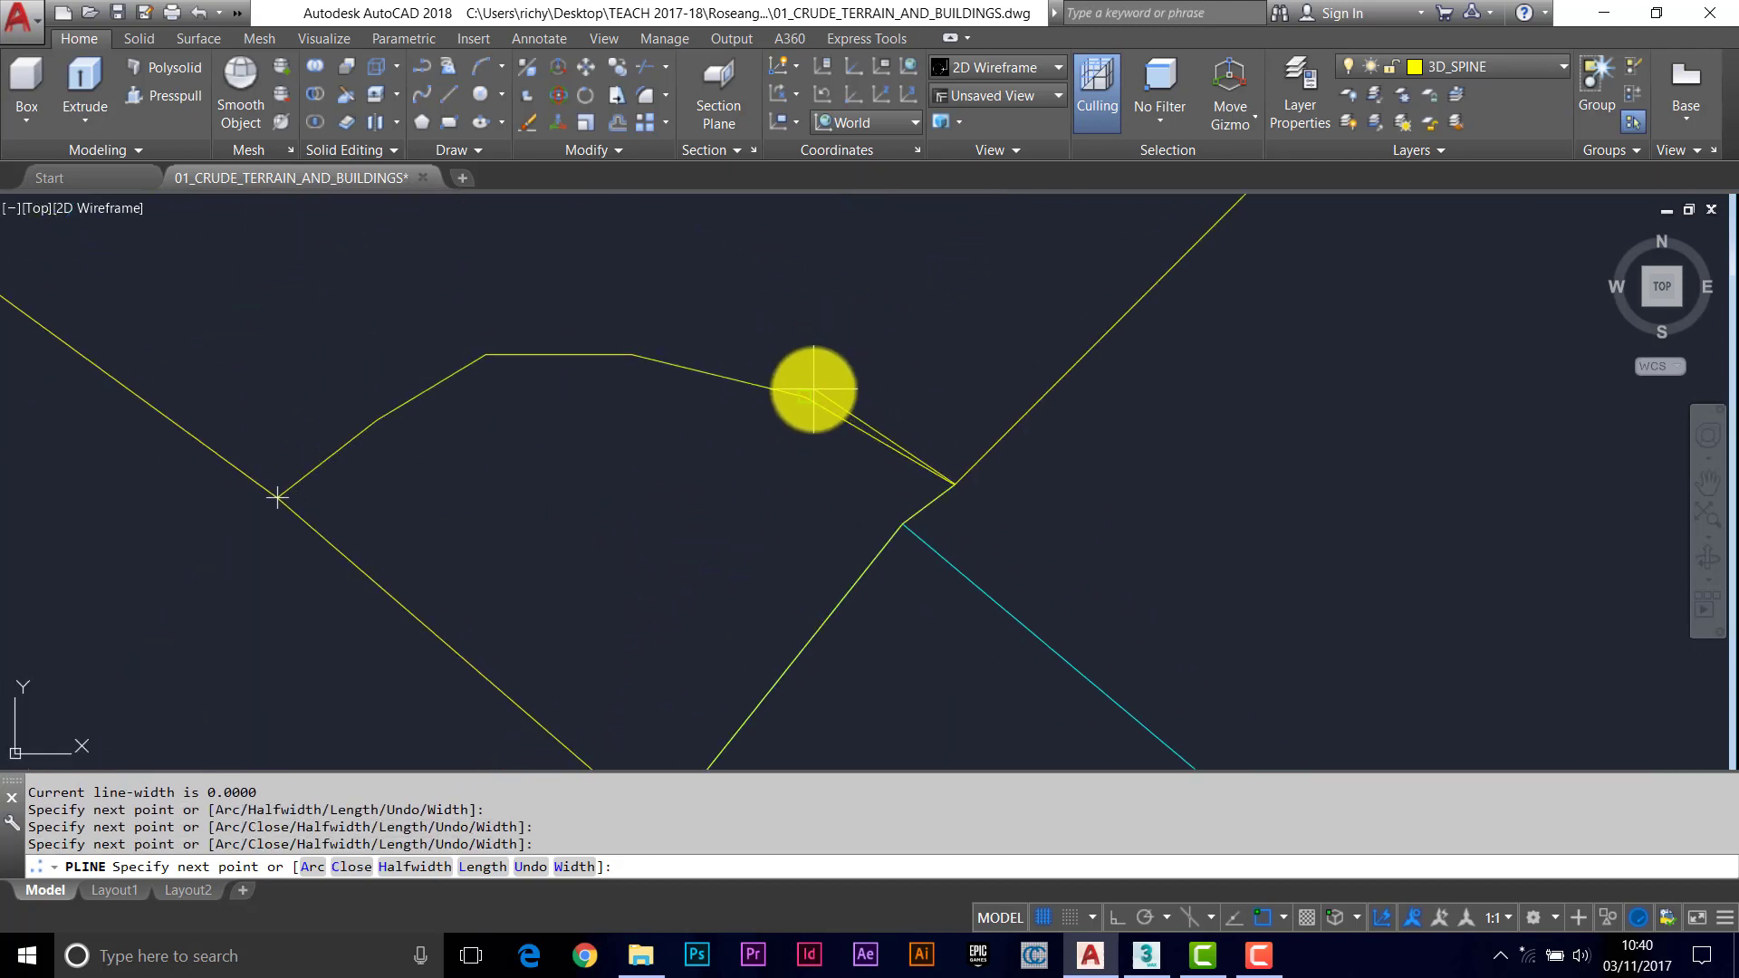
pyautogui.click(814, 389)
pyautogui.click(636, 354)
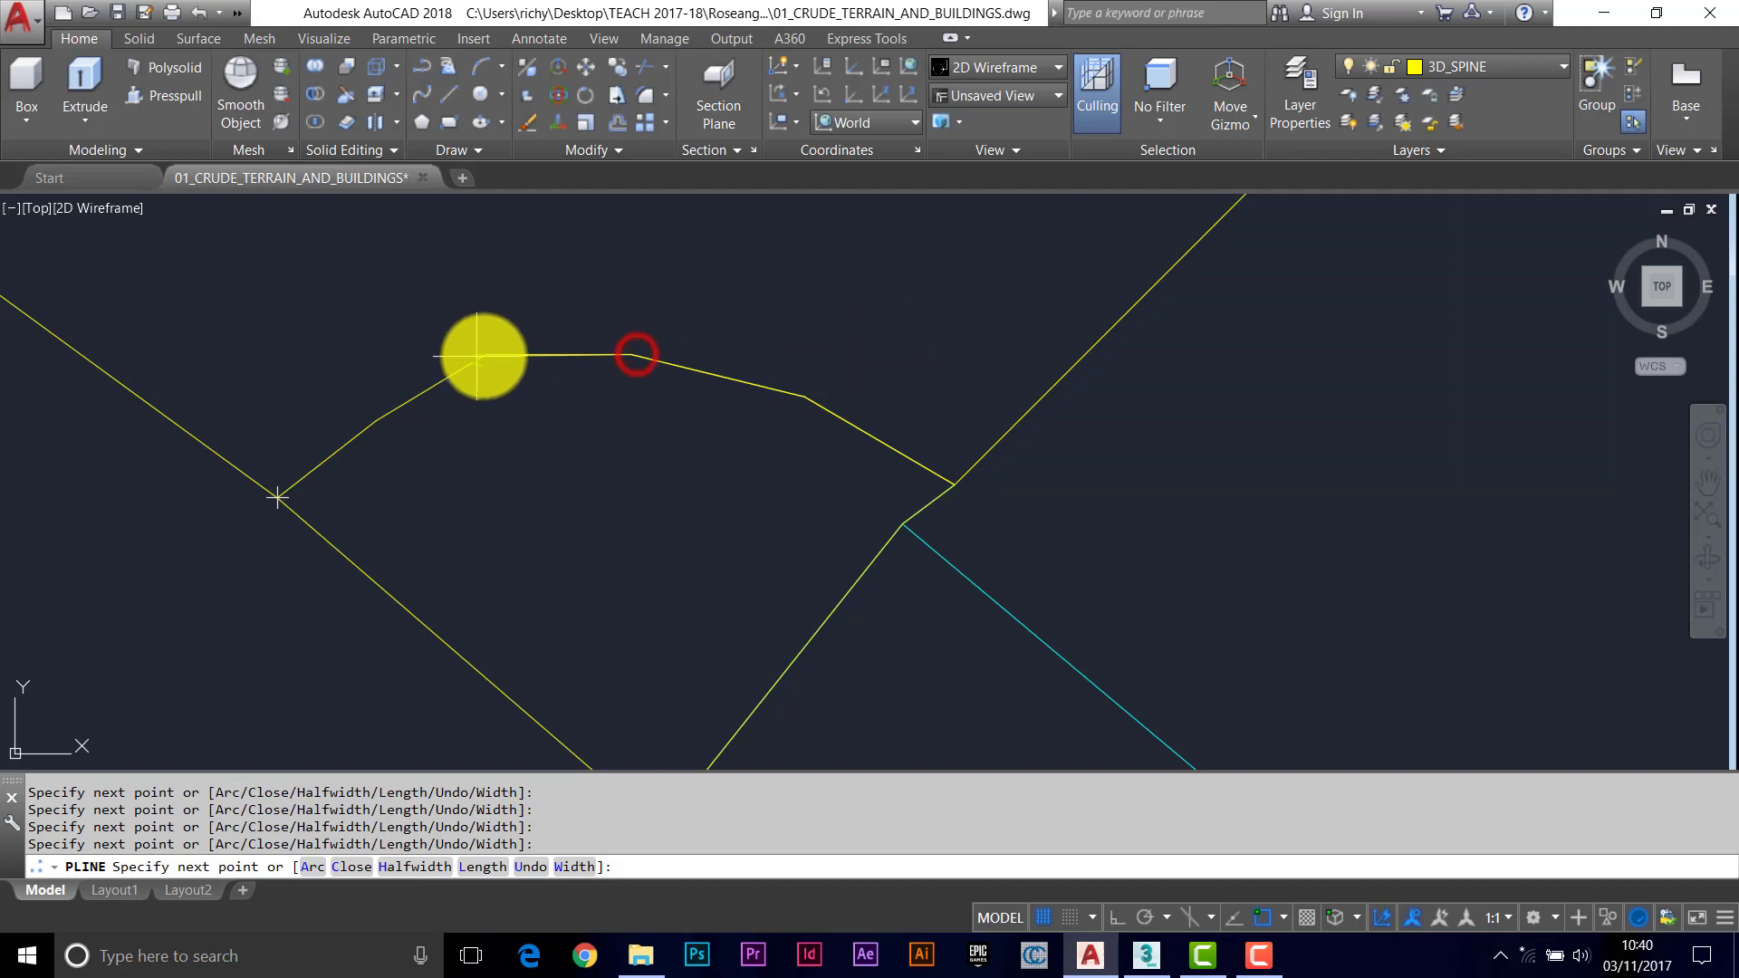
pyautogui.click(495, 353)
pyautogui.click(376, 416)
pyautogui.scroll(-2, 376, 420)
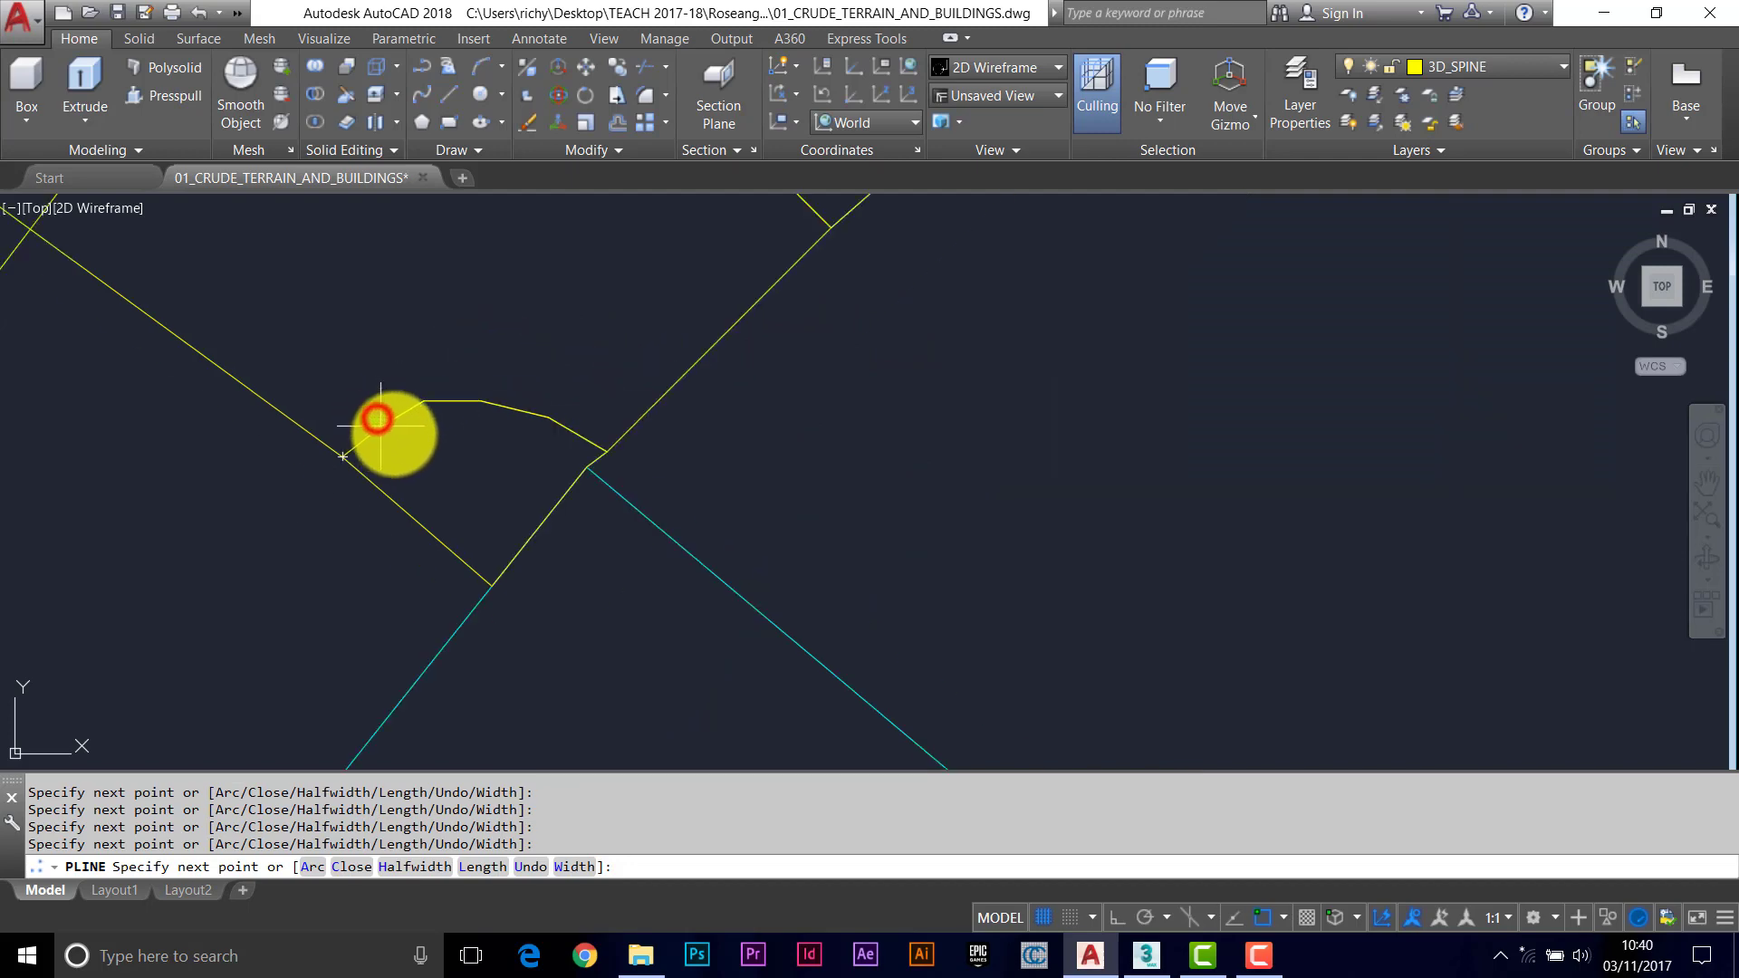
pyautogui.write('C')
pyautogui.press('Return')
pyautogui.scroll(5, 466, 368)
pyautogui.scroll(-5, 651, 460)
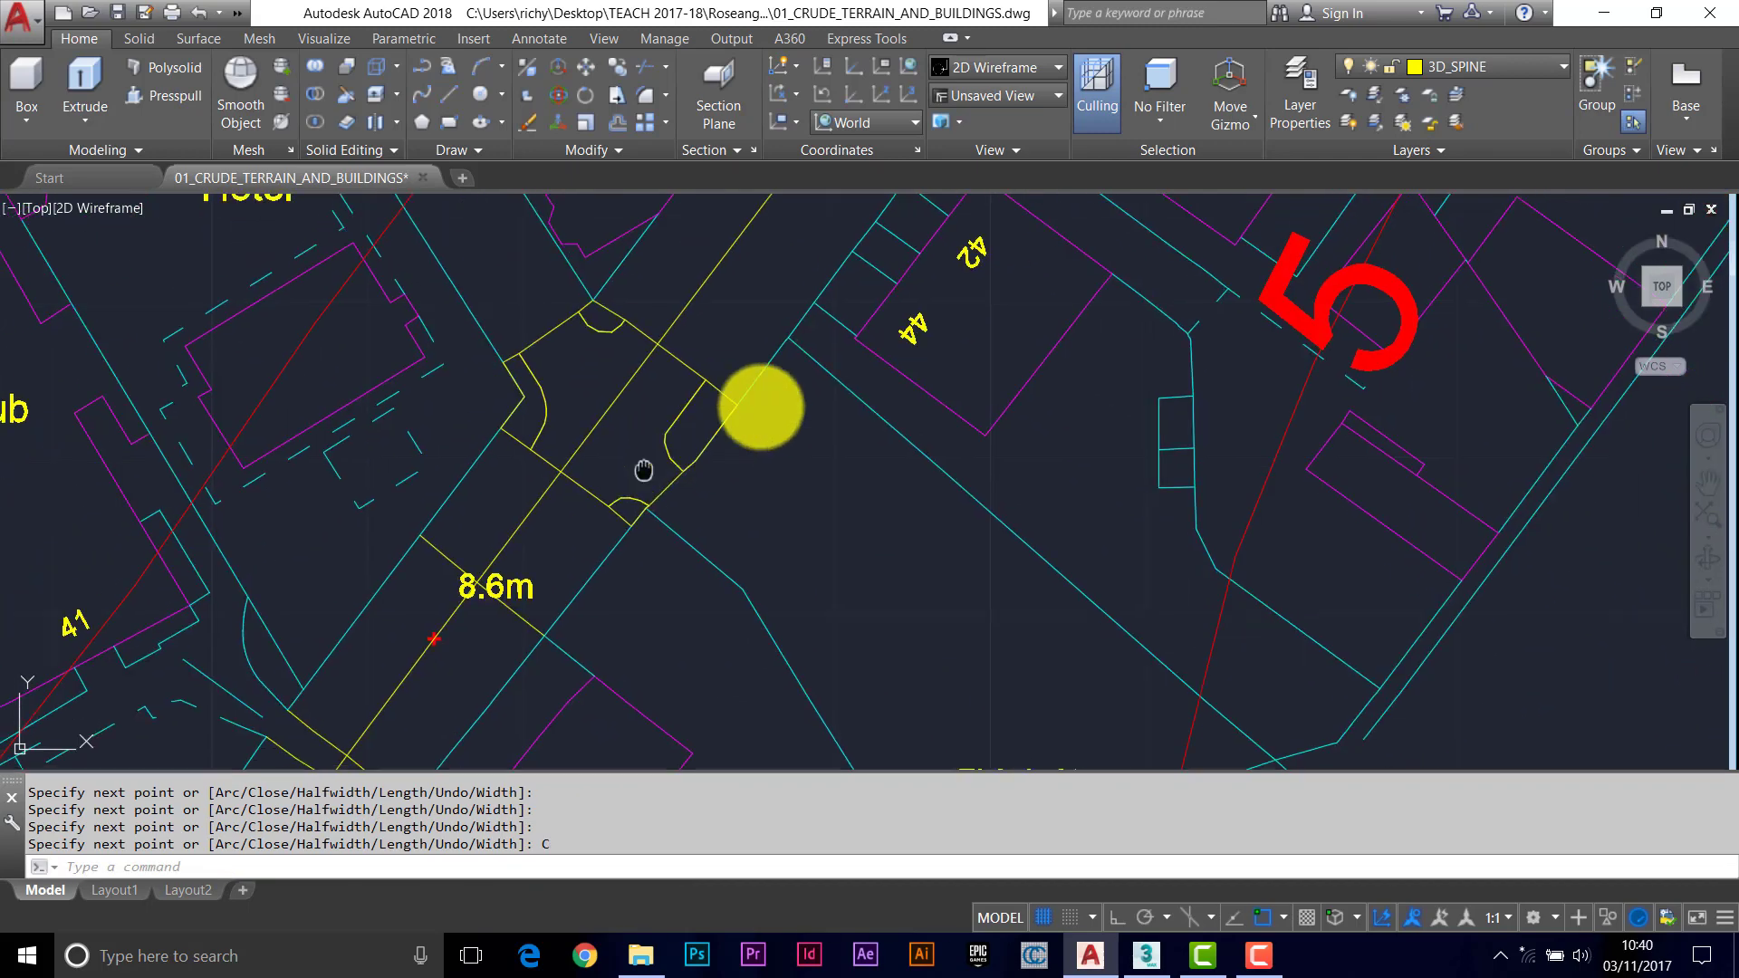
# Orbit the terrain block from the flat Top view into a tilted 3D view.
pyautogui.keyDown('shift'); pyautogui.moveTo(805, 504); pyautogui.dragTo(896, 481, button='middle'); pyautogui.keyUp('shift')
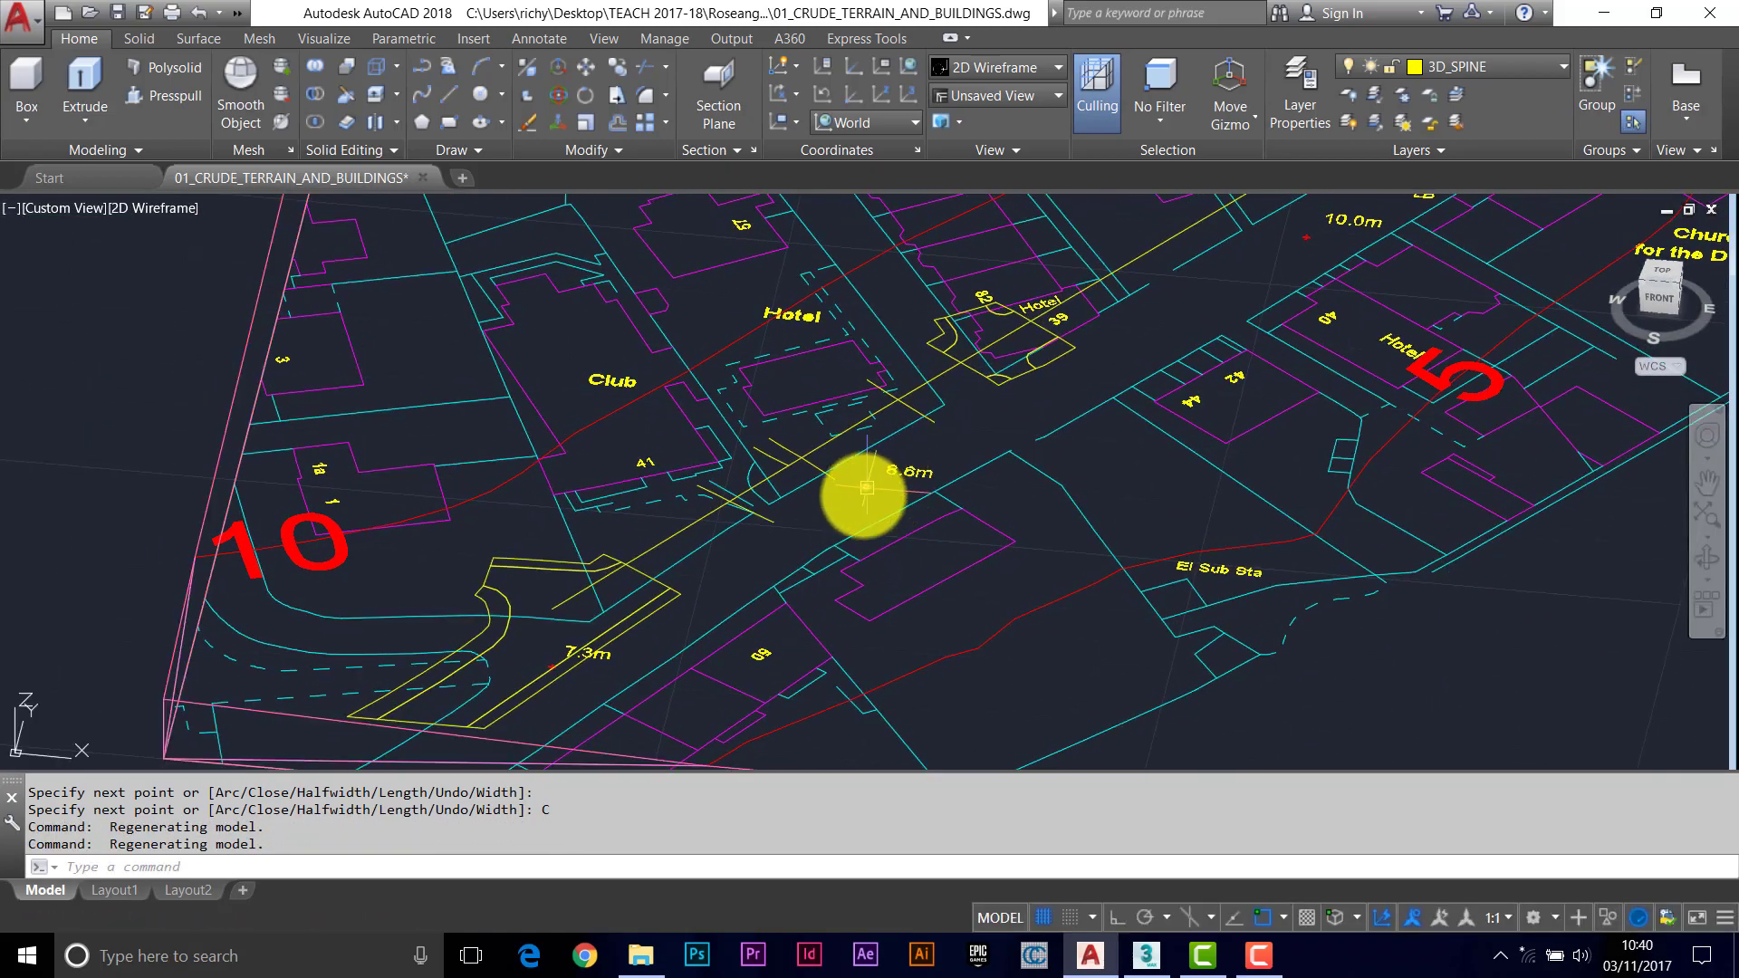
pyautogui.moveTo(861, 544)
pyautogui.keyDown('shift'); pyautogui.mouseDown(button='middle')
pyautogui.moveTo(823, 540)
pyautogui.moveTo(830, 513)
pyautogui.moveTo(850, 543)
pyautogui.moveTo(864, 525)
pyautogui.mouseUp(button='middle'); pyautogui.keyUp('shift')
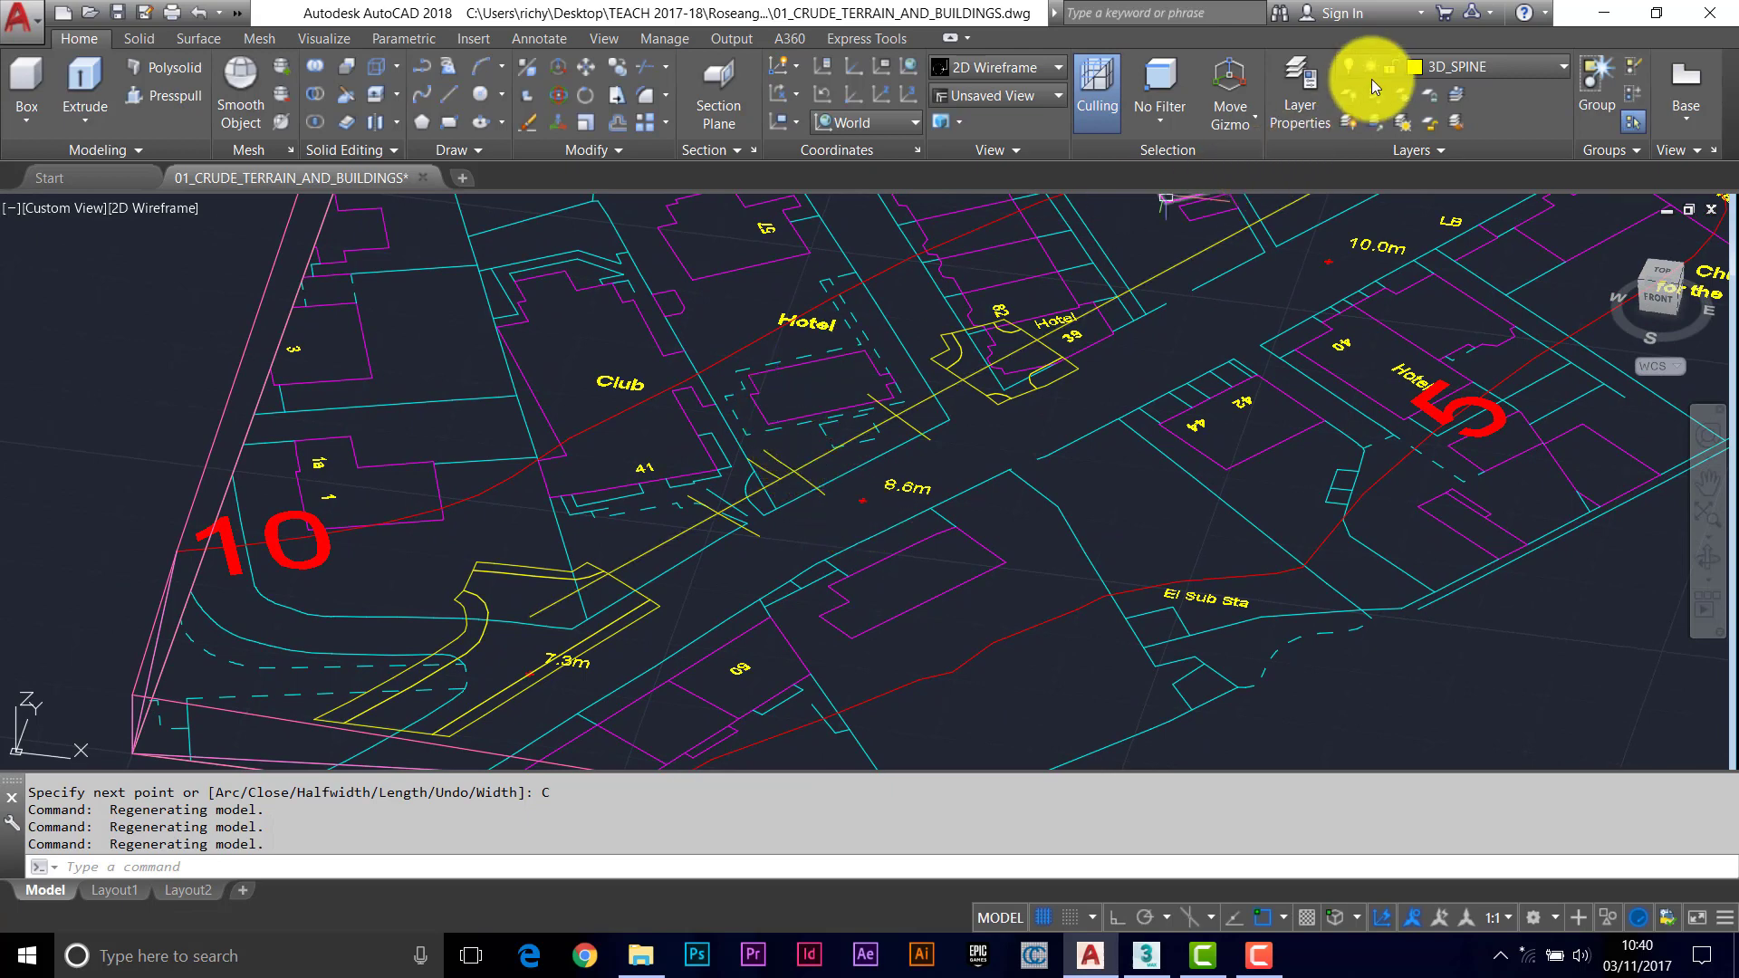
# Create layer 3D_ROAD_SURFACE with colour 141.
pyautogui.click(1301, 91)
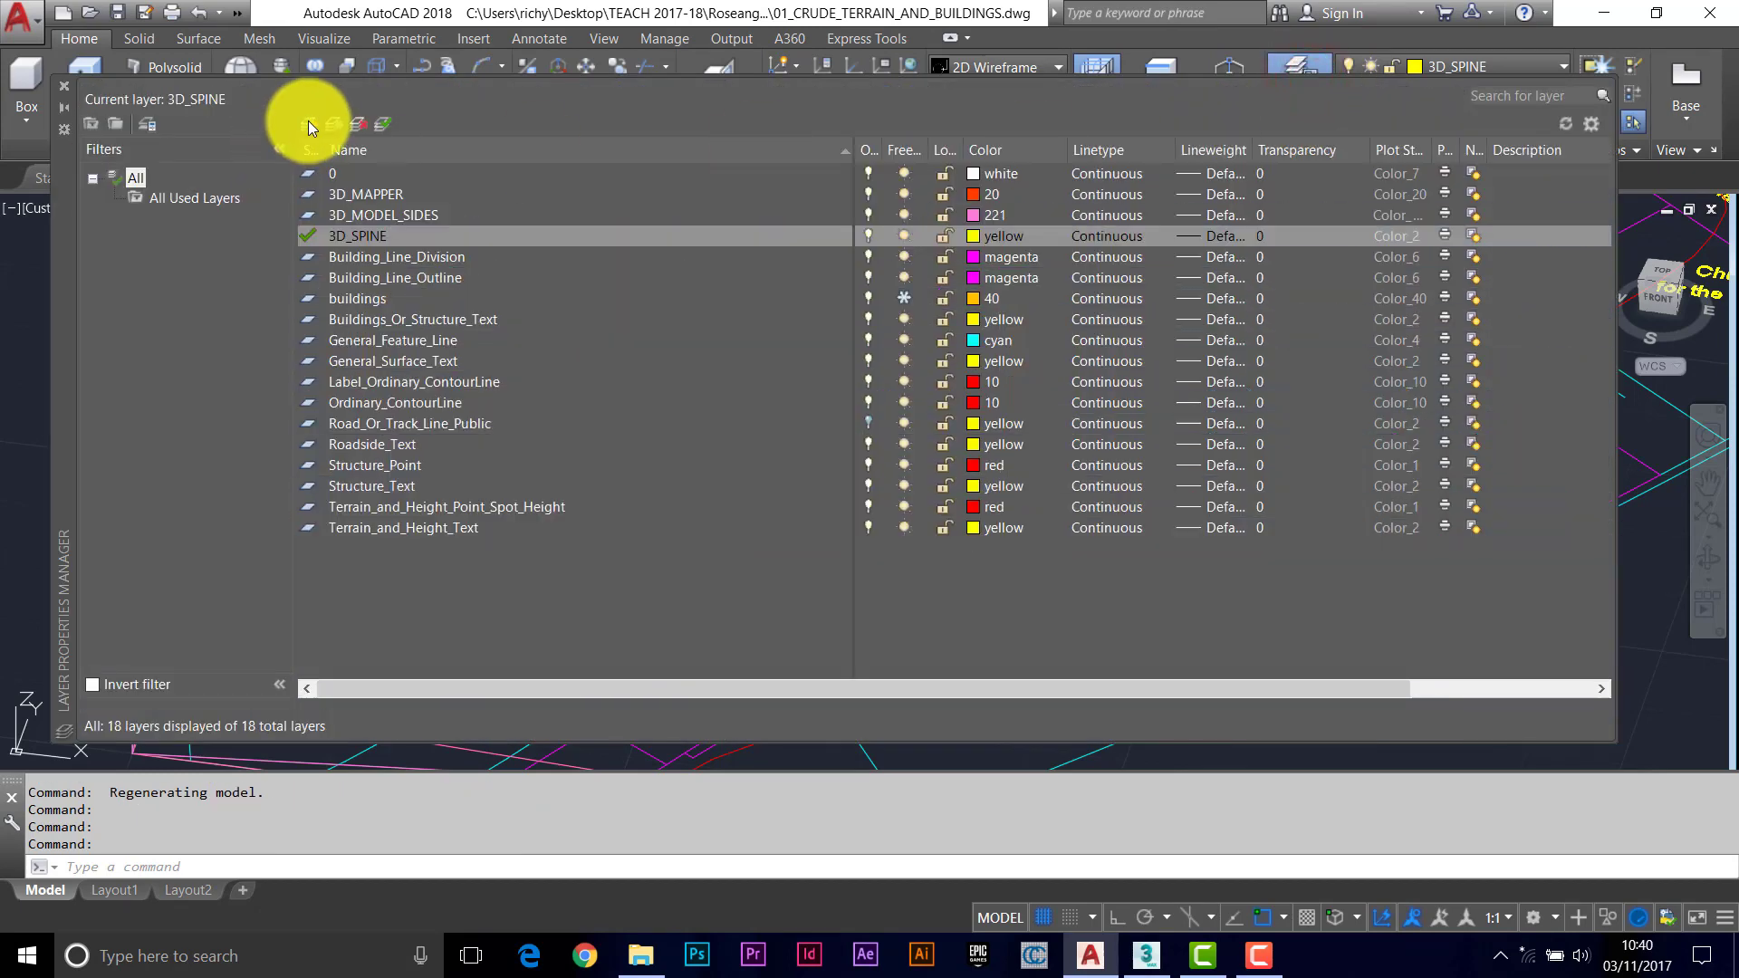
pyautogui.click(308, 121)
pyautogui.write('3D_ROAD_SURFACE')
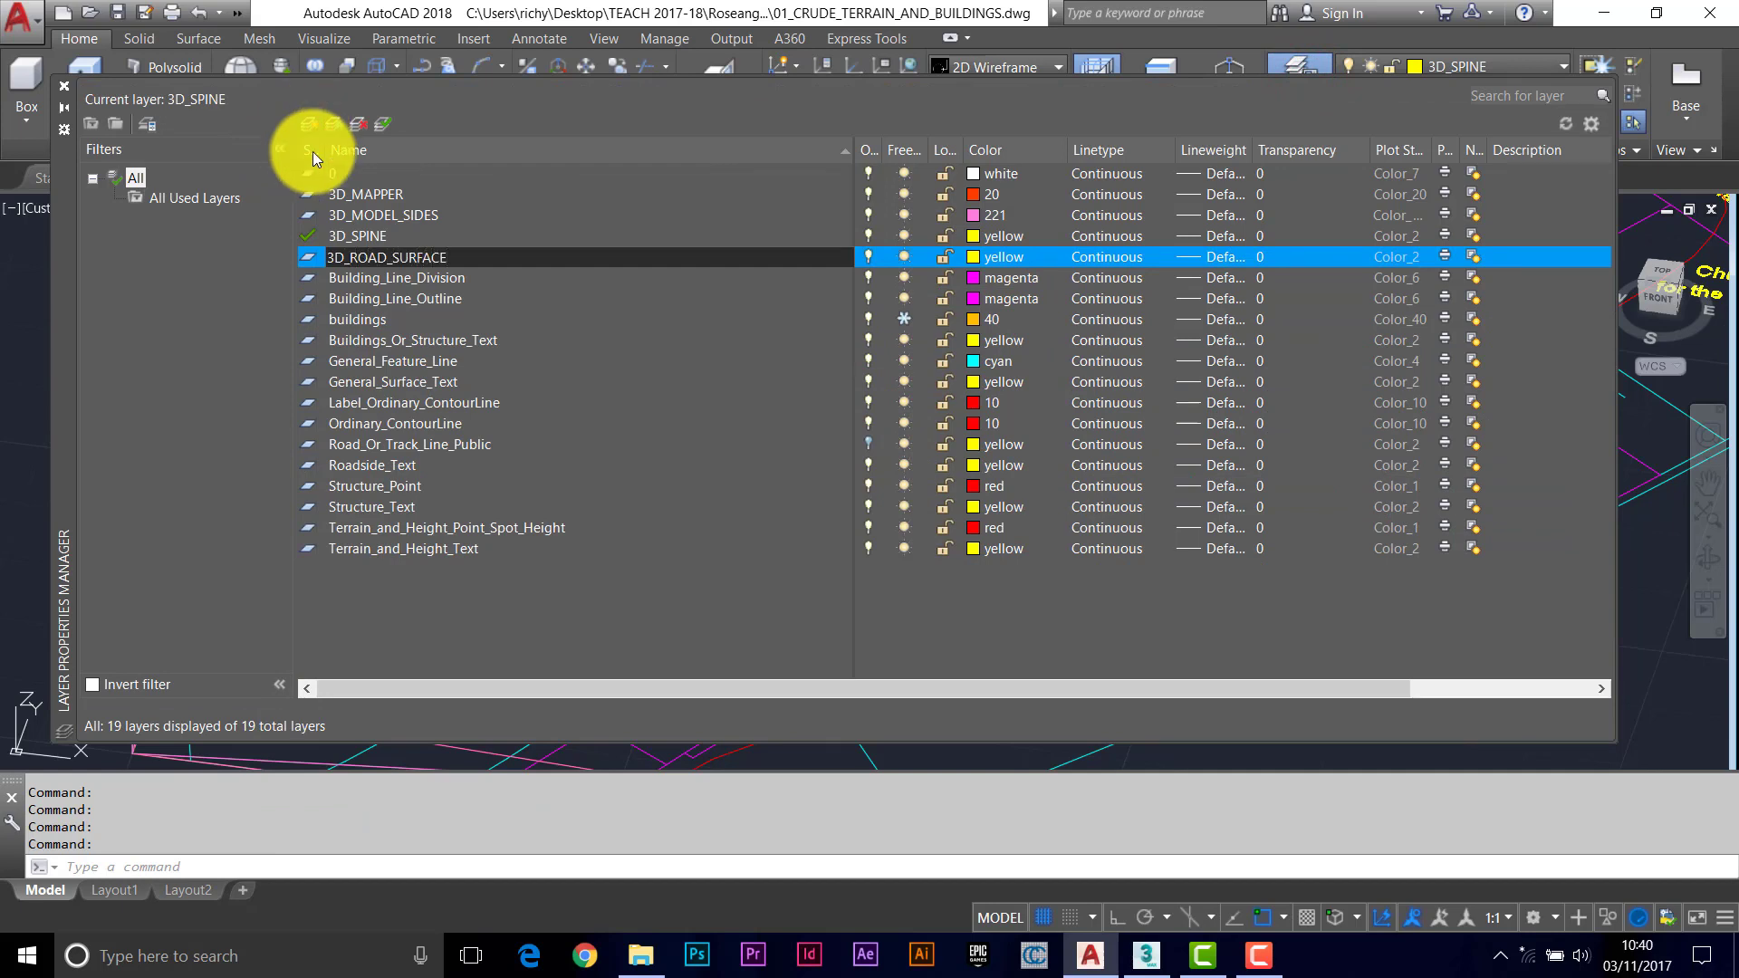
pyautogui.click(973, 257)
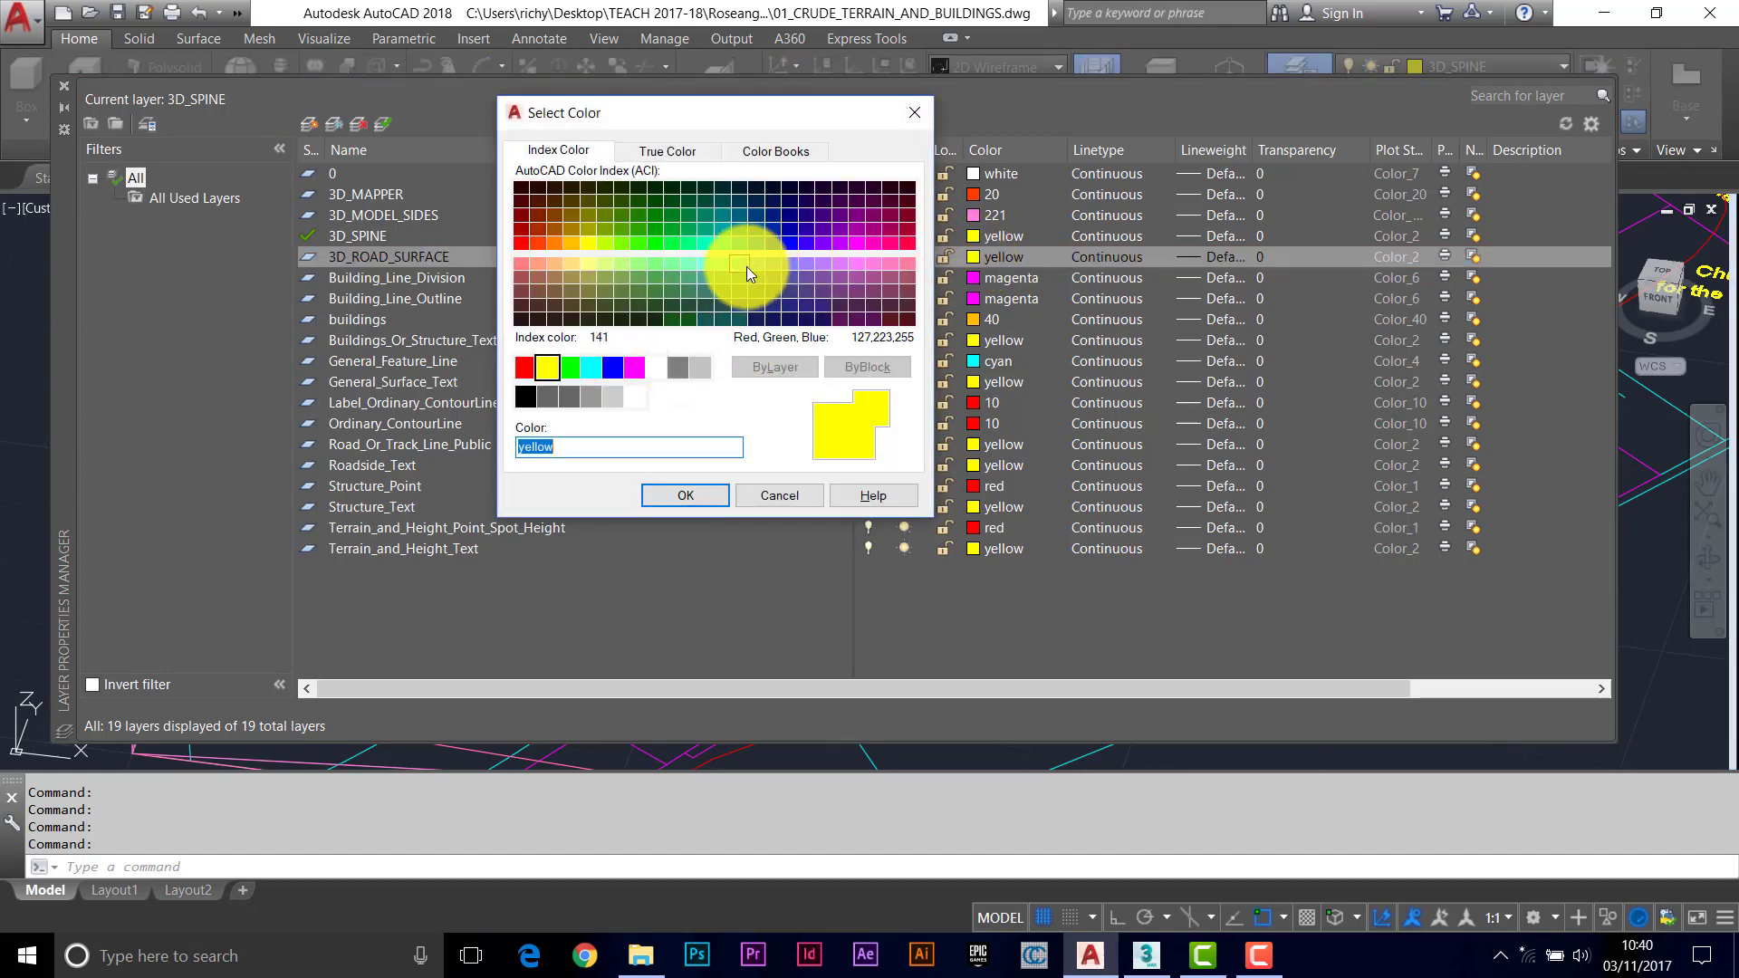
pyautogui.click(743, 261)
pyautogui.click(675, 497)
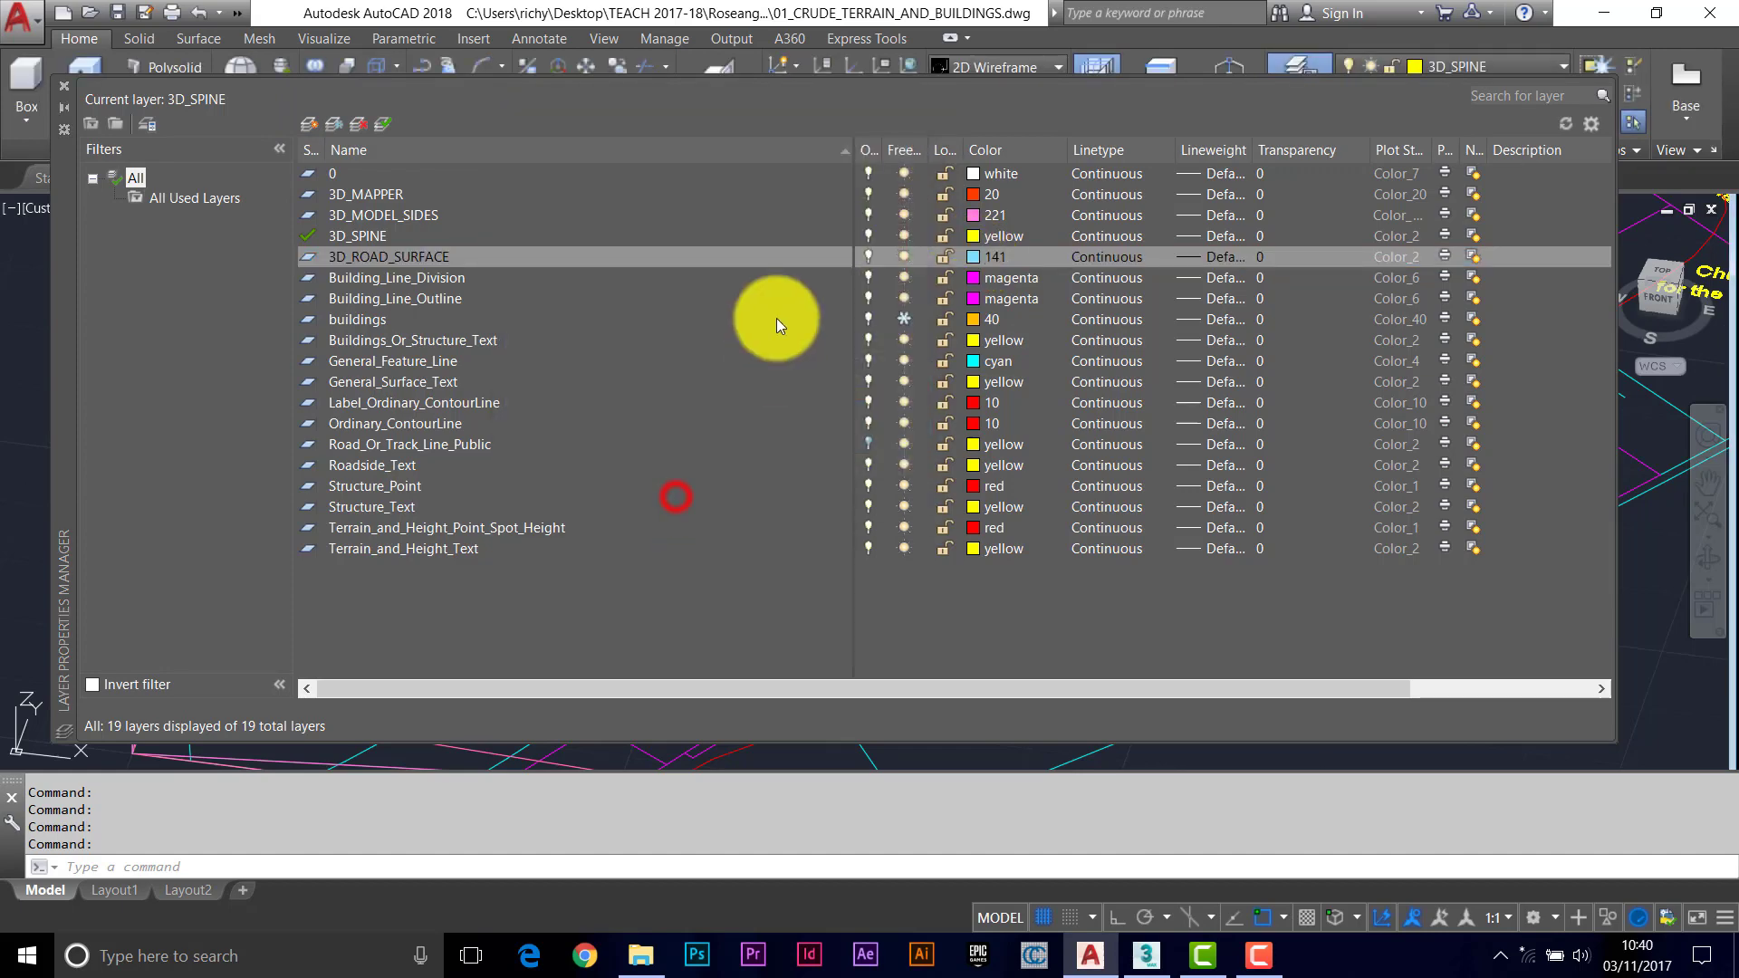
# Create layer 3D_PATH_SURFACE with colour 41.
pyautogui.click(308, 123)
pyautogui.write('3D_PATH_SURFACE')
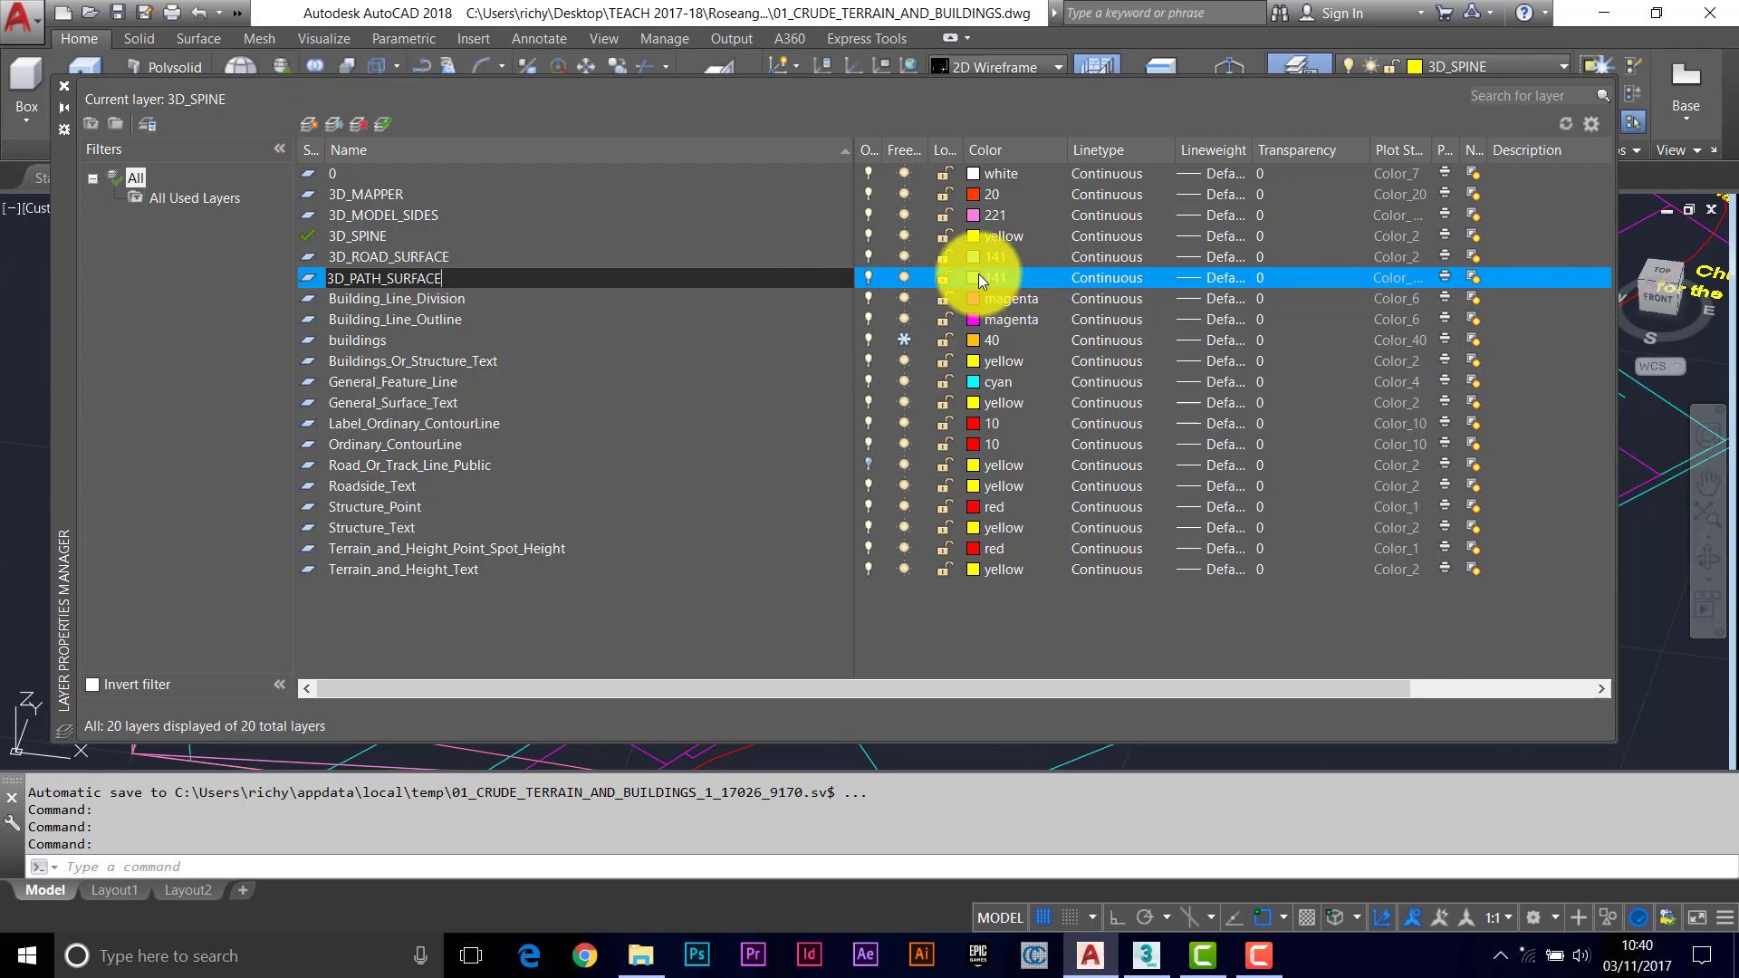
pyautogui.click(976, 276)
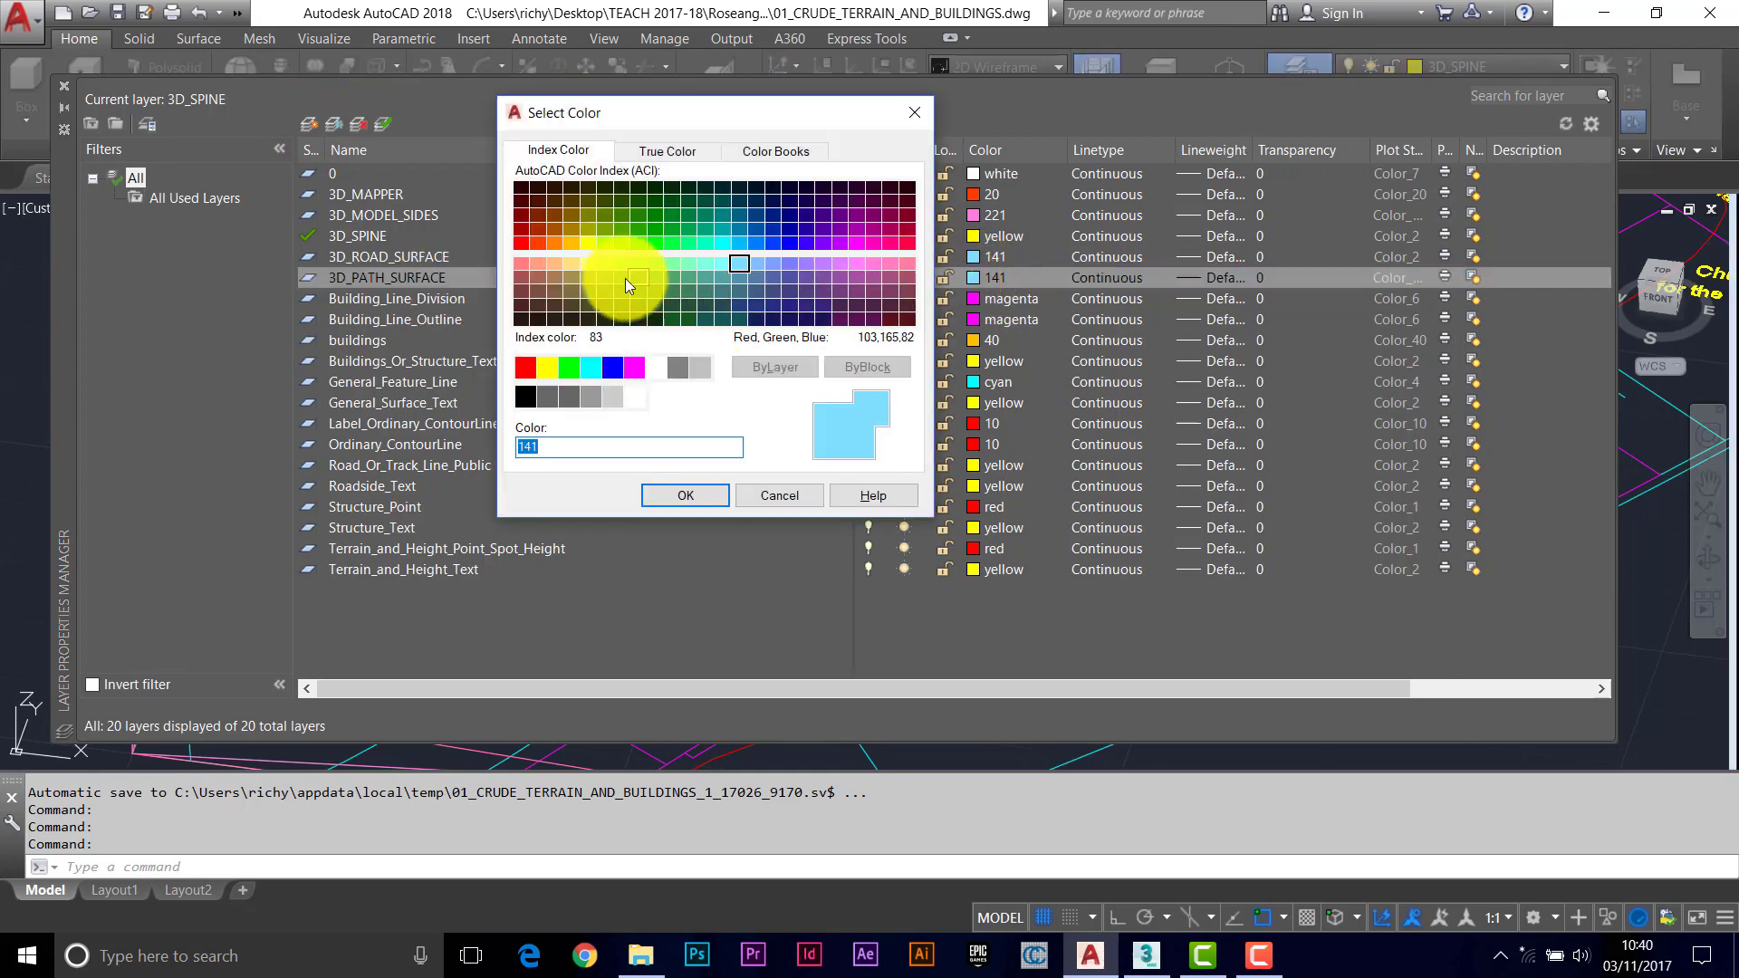
pyautogui.click(573, 265)
pyautogui.click(693, 499)
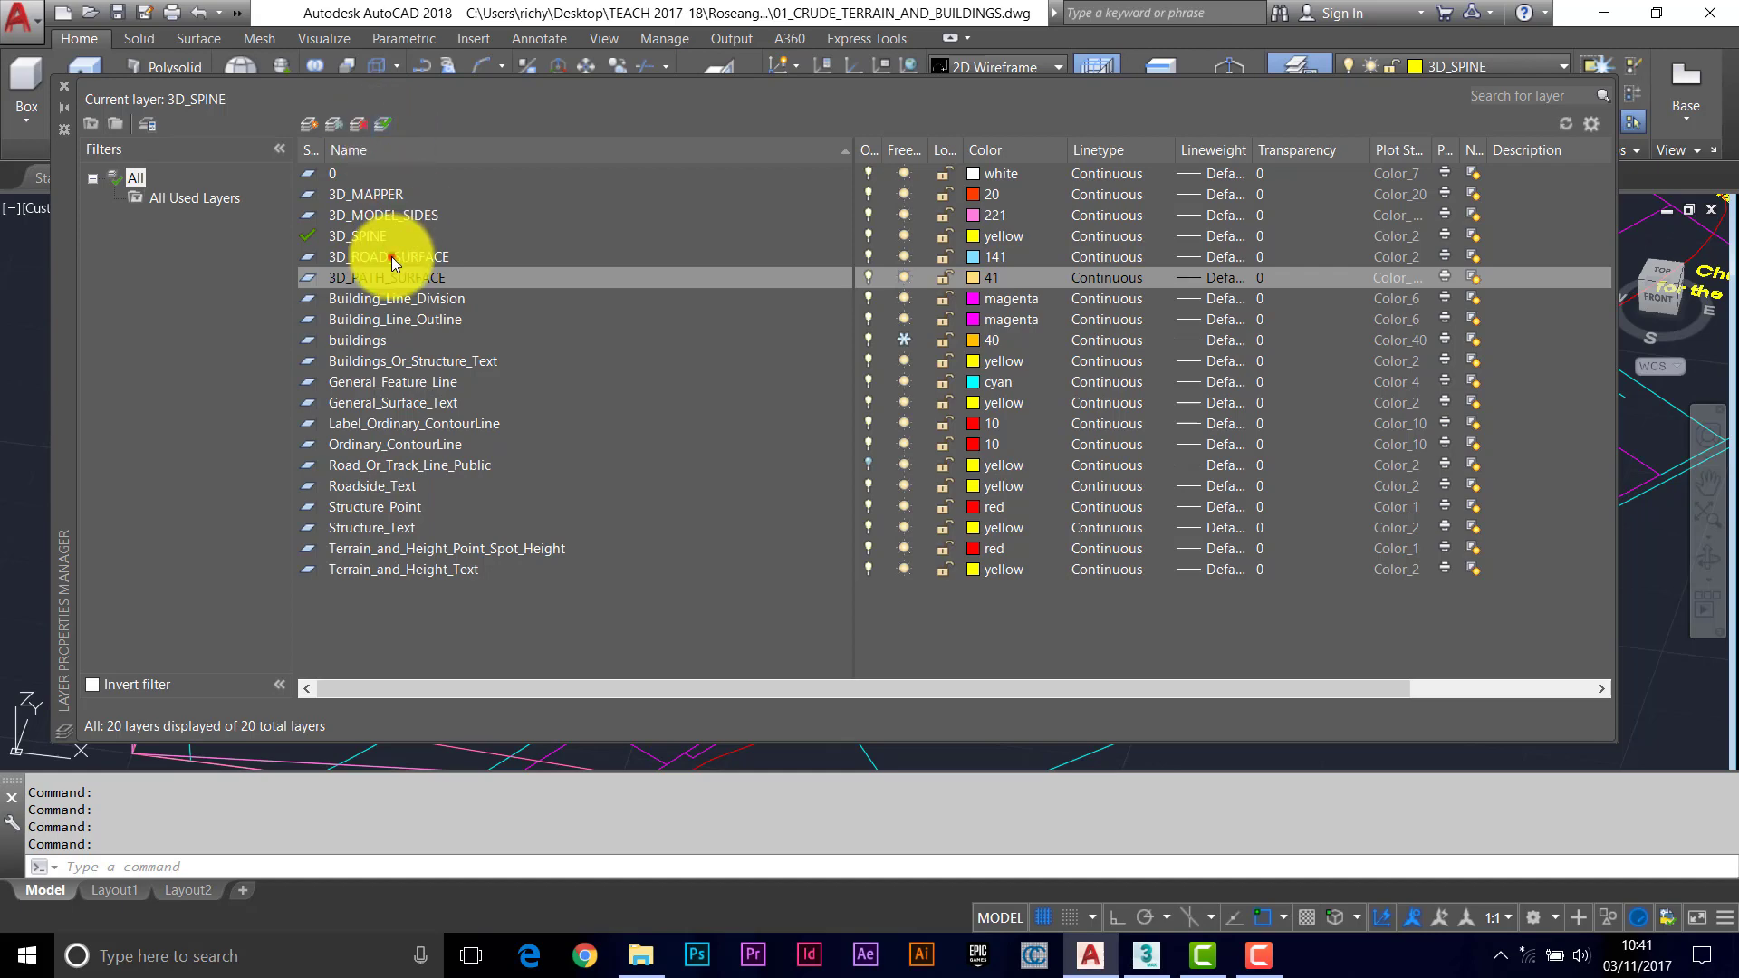
# Make 3D_ROAD_SURFACE the current layer and close the layer palette.
pyautogui.click(393, 257)
pyautogui.click(381, 123)
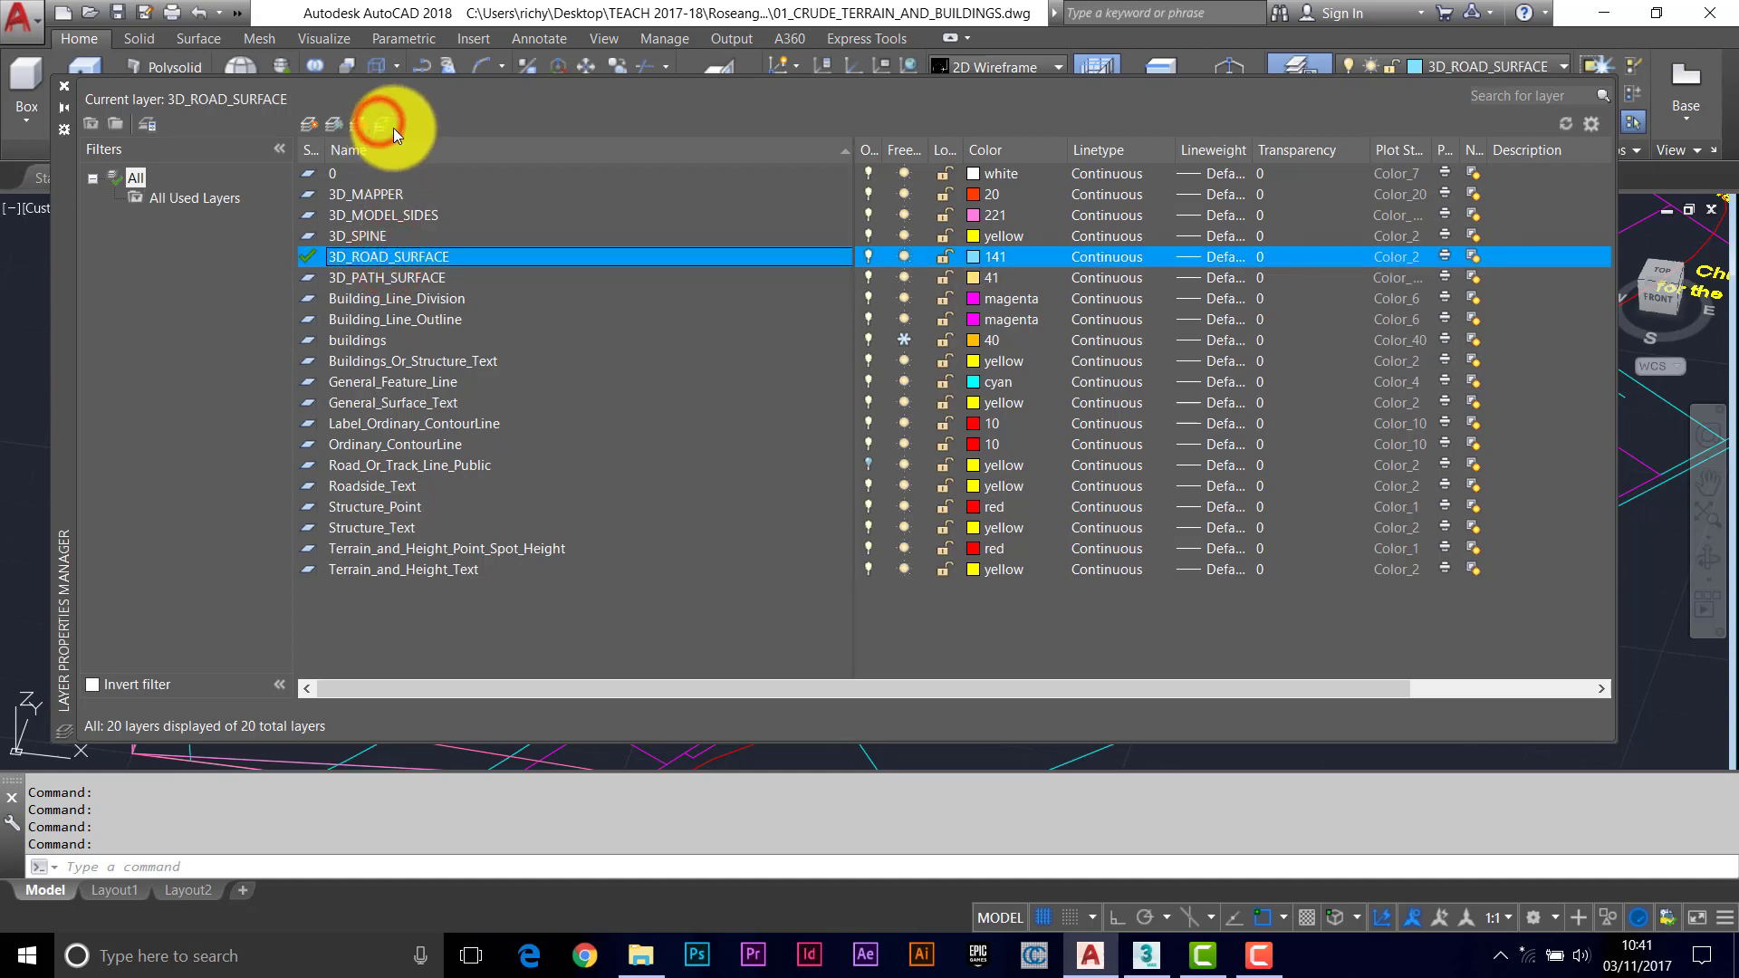
pyautogui.click(62, 87)
# Orbit and zoom the terrain view onto the junction by the Hotel.
pyautogui.keyDown('shift'); pyautogui.moveTo(668, 434); pyautogui.dragTo(695, 477, button='middle'); pyautogui.keyUp('shift')
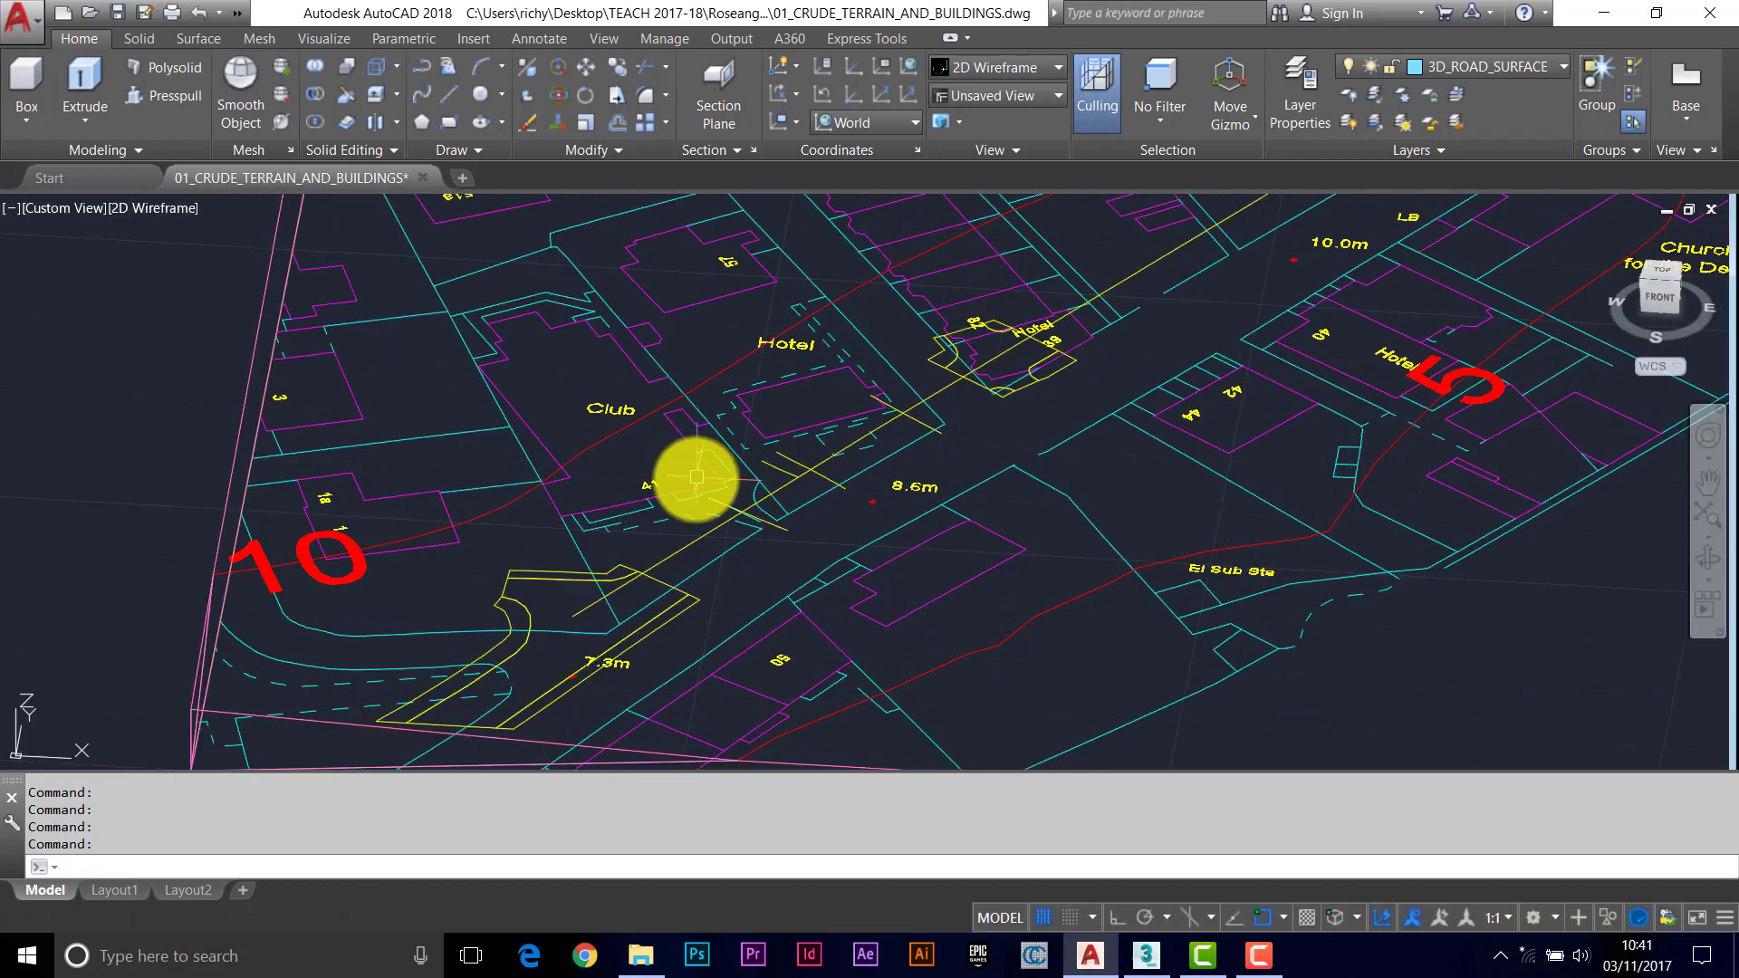
pyautogui.scroll(4, 675, 579)
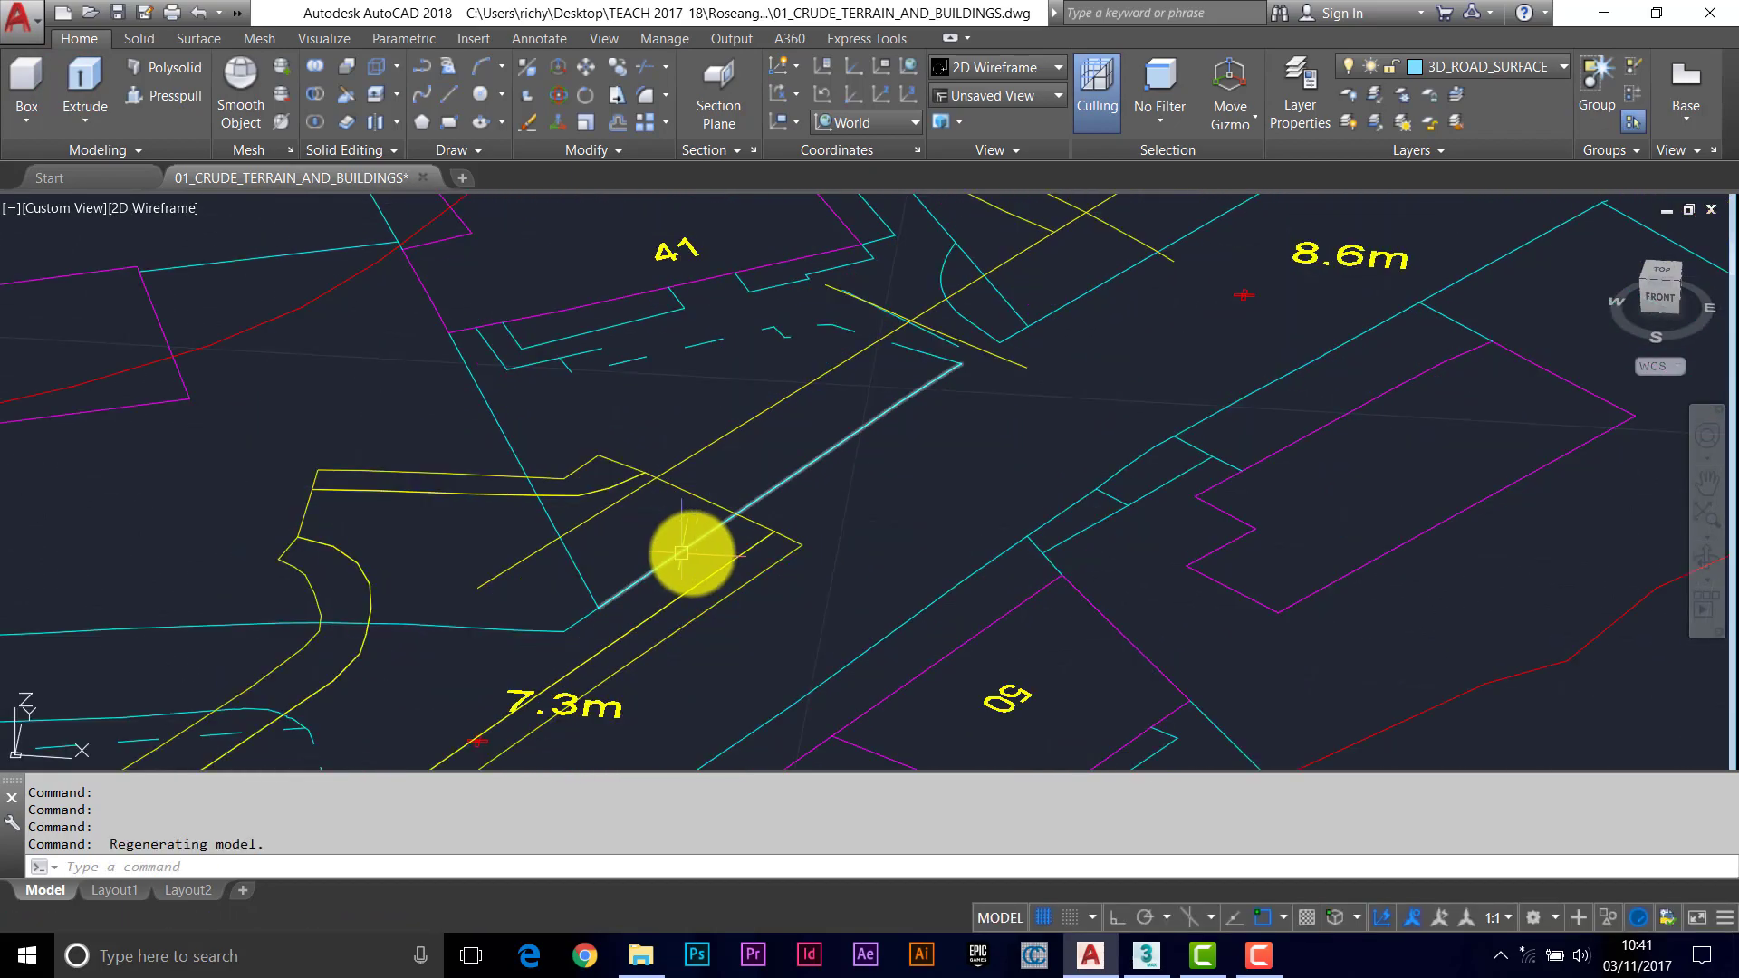
pyautogui.press('Escape')
pyautogui.press('Escape')
pyautogui.press('Escape')
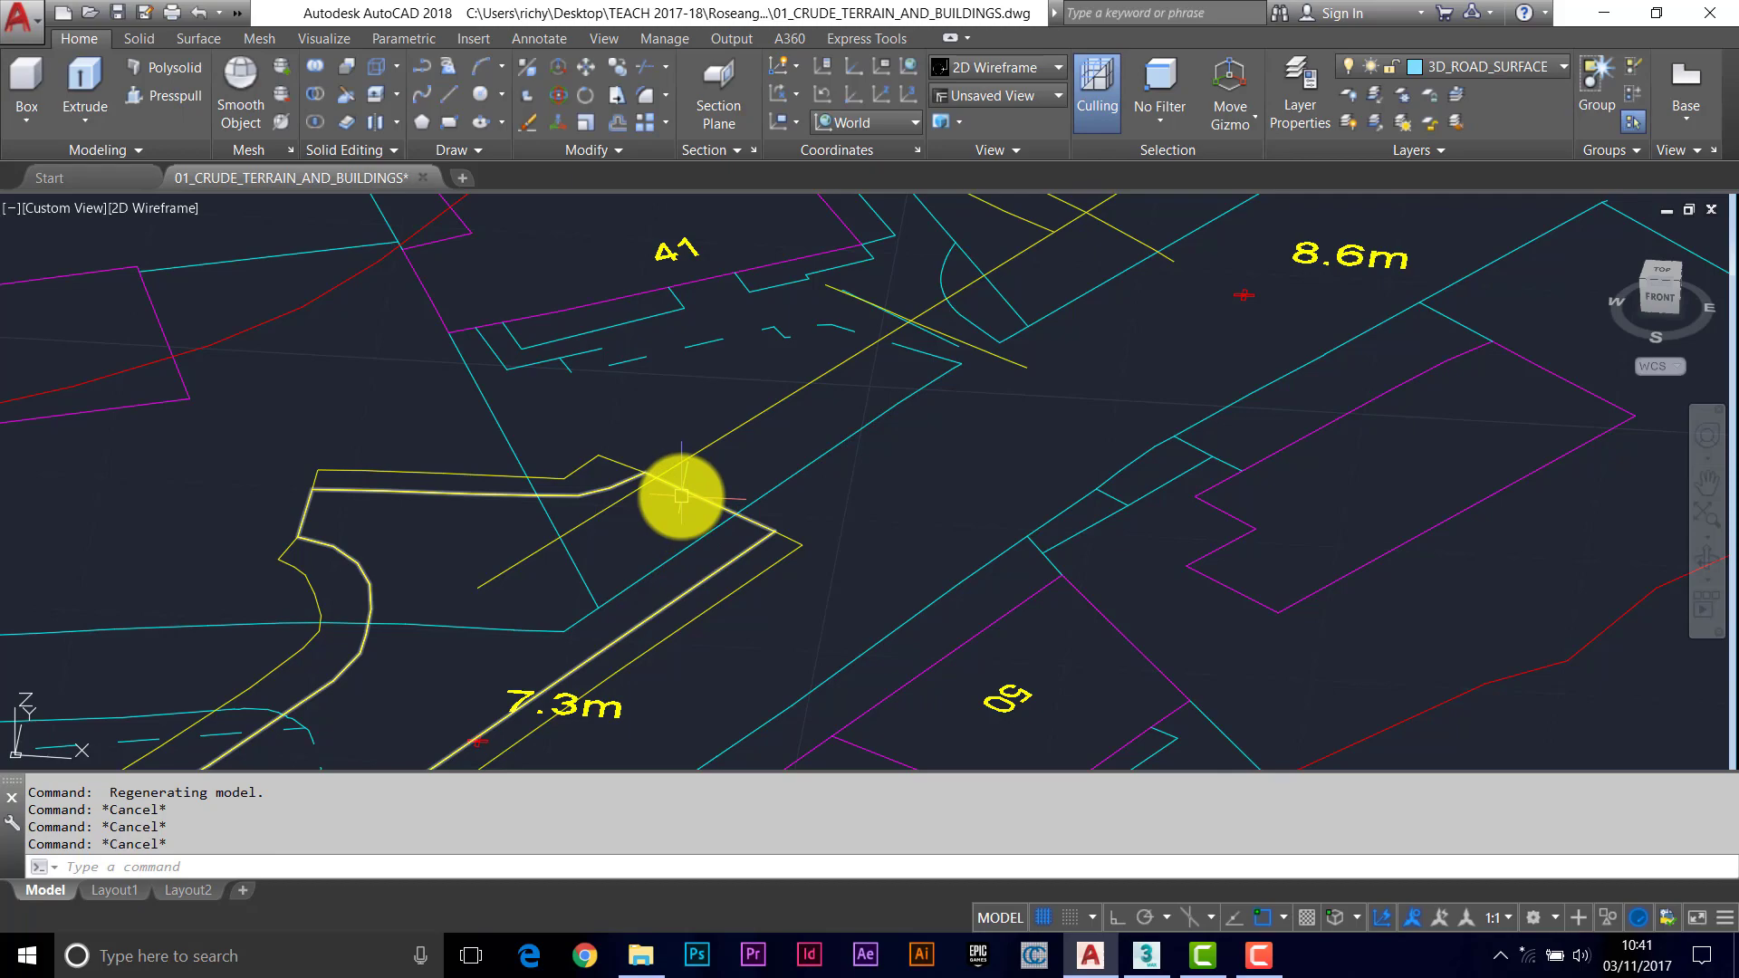
pyautogui.scroll(-6, 693, 535)
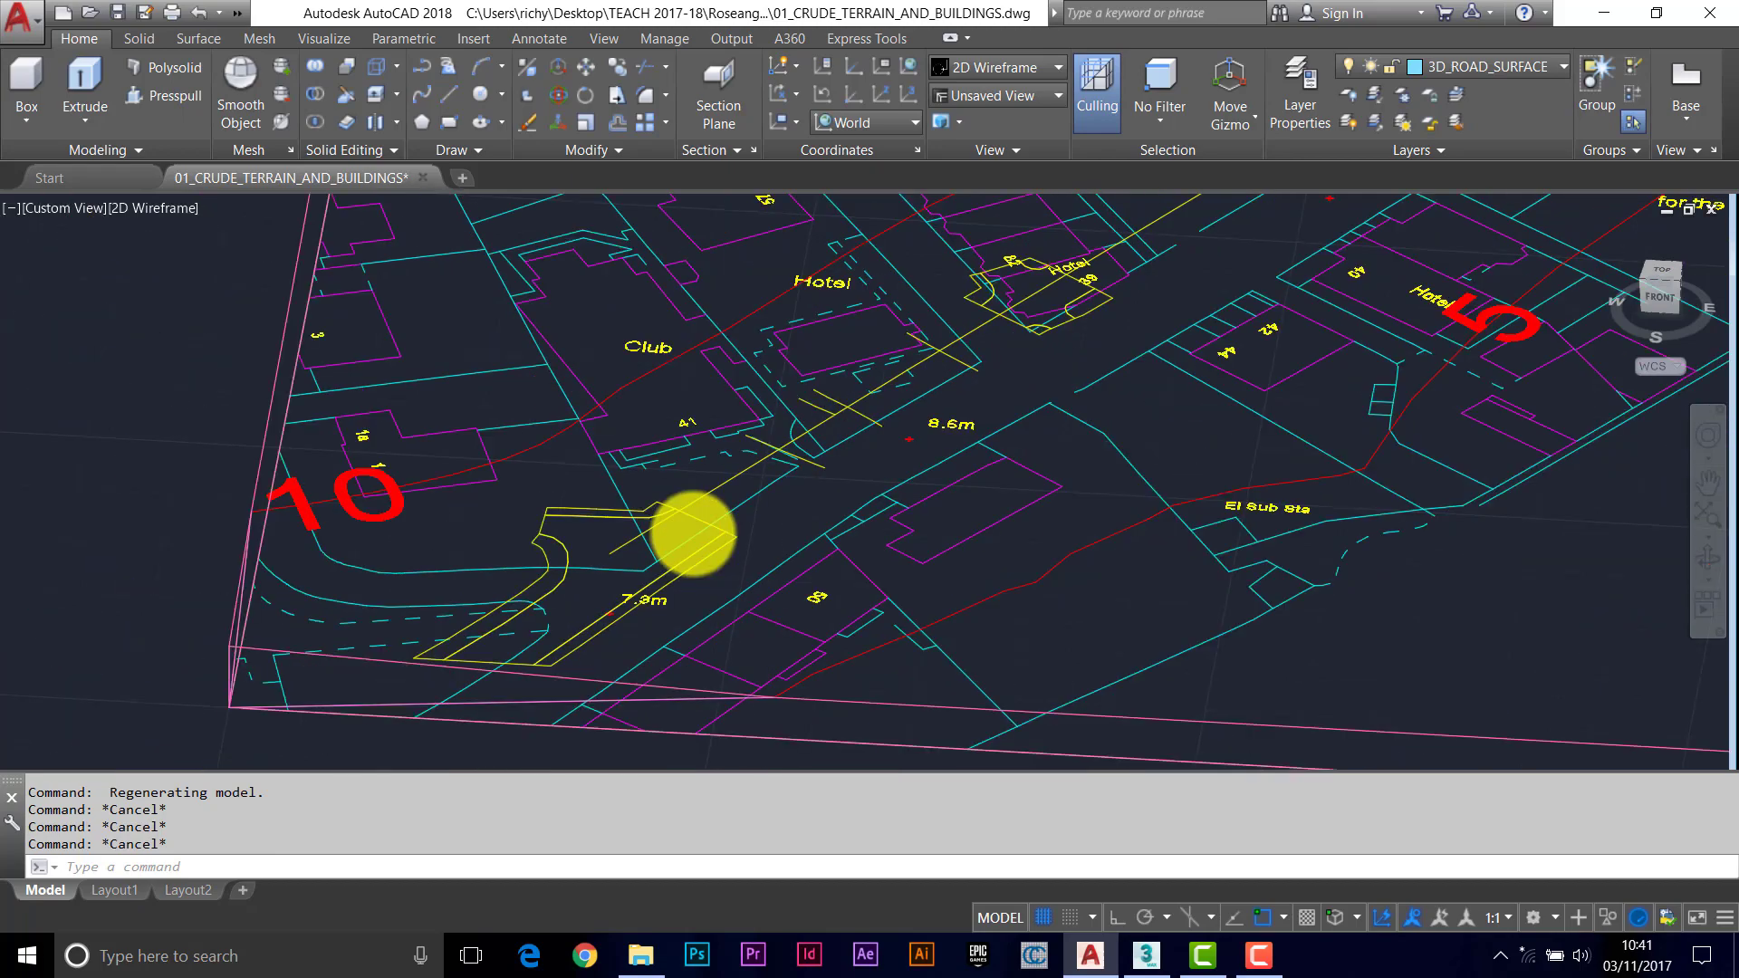
pyautogui.scroll(5, 620, 540)
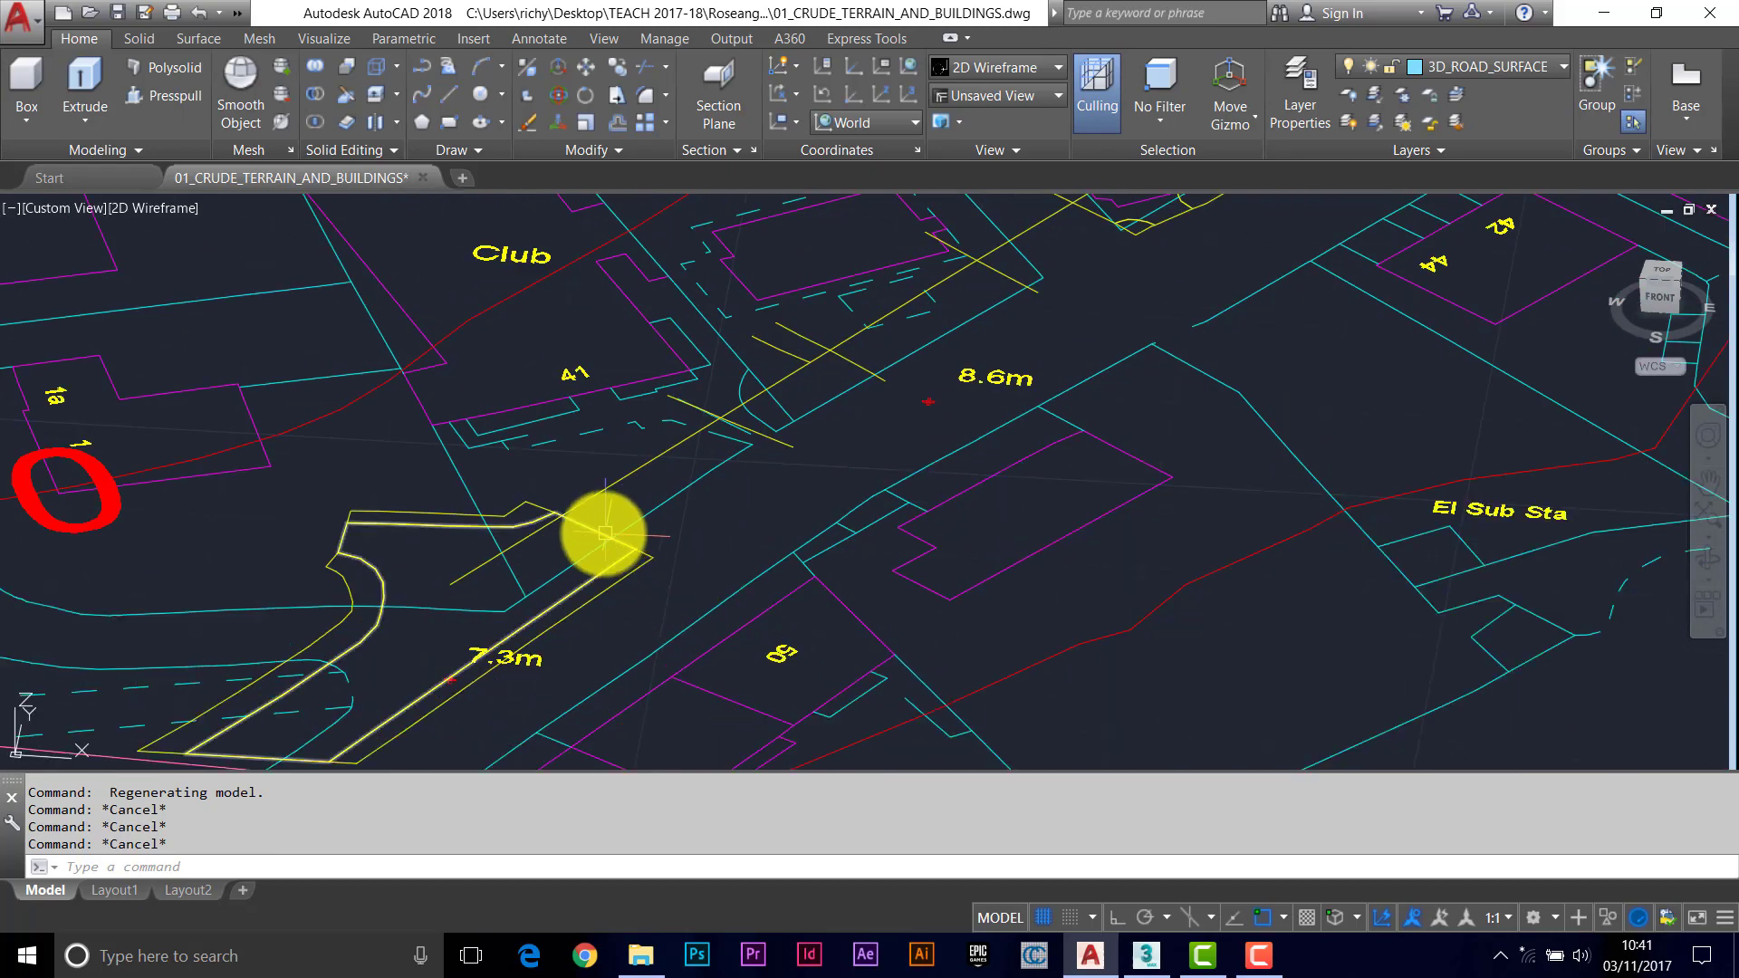
pyautogui.scroll(-5, 603, 535)
pyautogui.scroll(5, 598, 536)
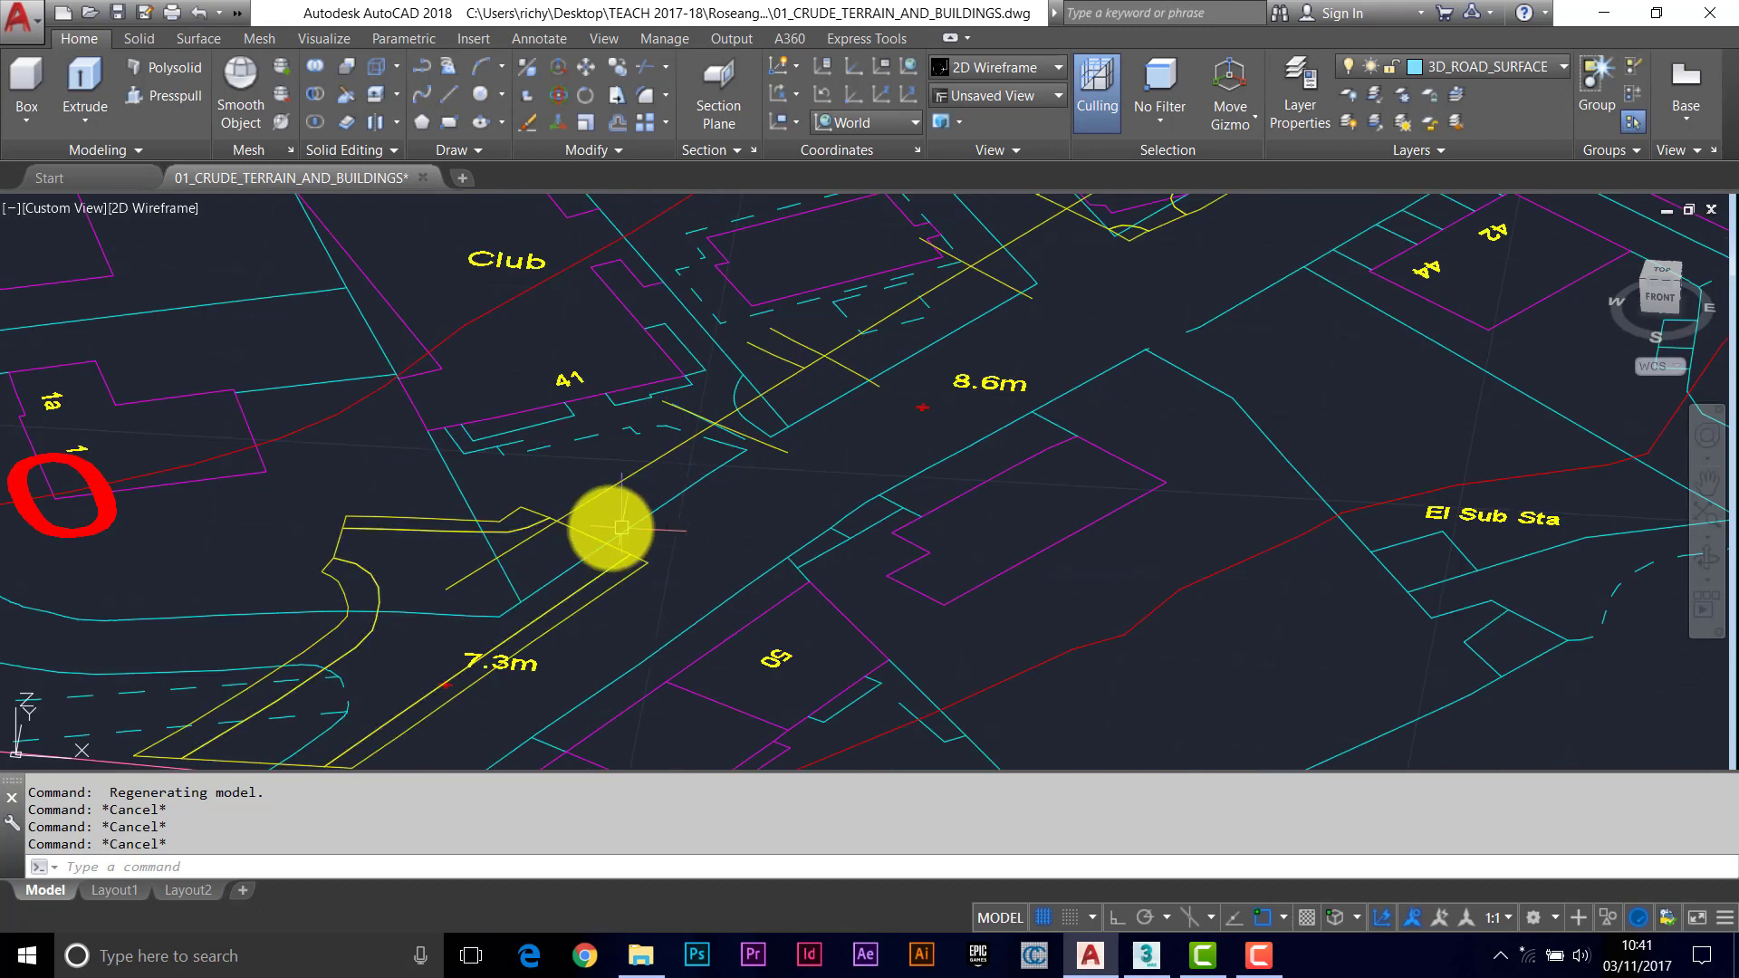
pyautogui.press('Escape')
# Copy the road kerb outline and the Hotel outline in place with CP.
pyautogui.write('cp')
pyautogui.press('Return')
pyautogui.click(580, 535)
pyautogui.scroll(-2, 835, 475)
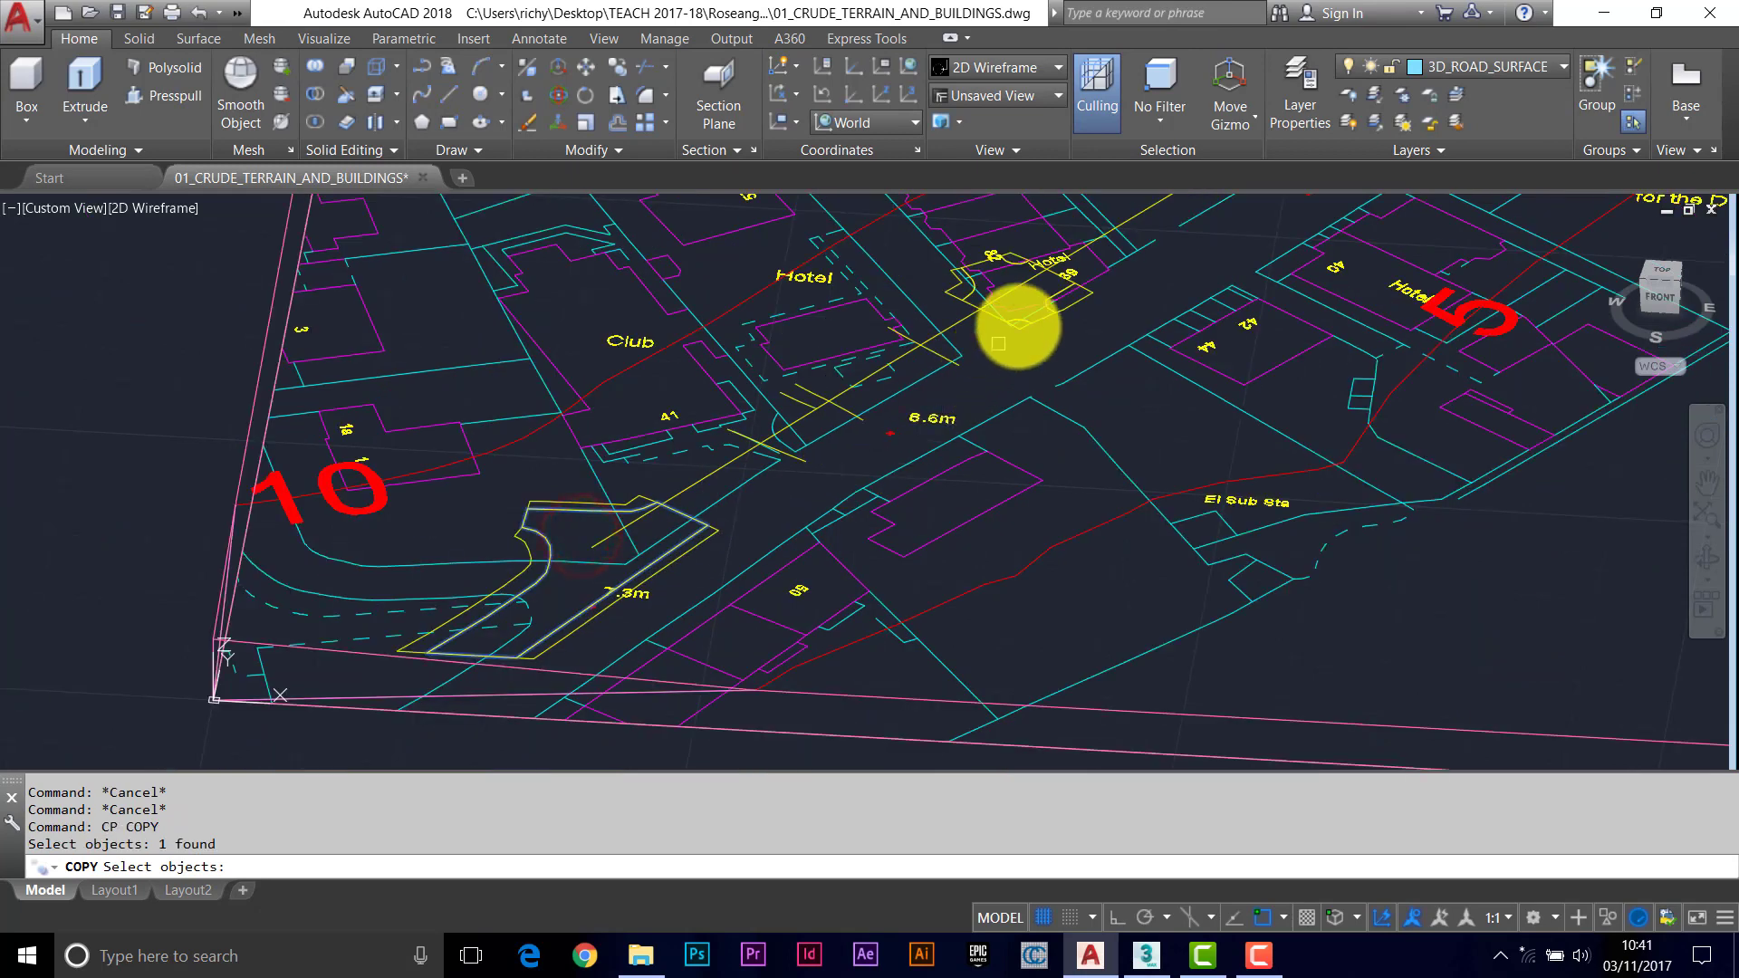
pyautogui.click(994, 316)
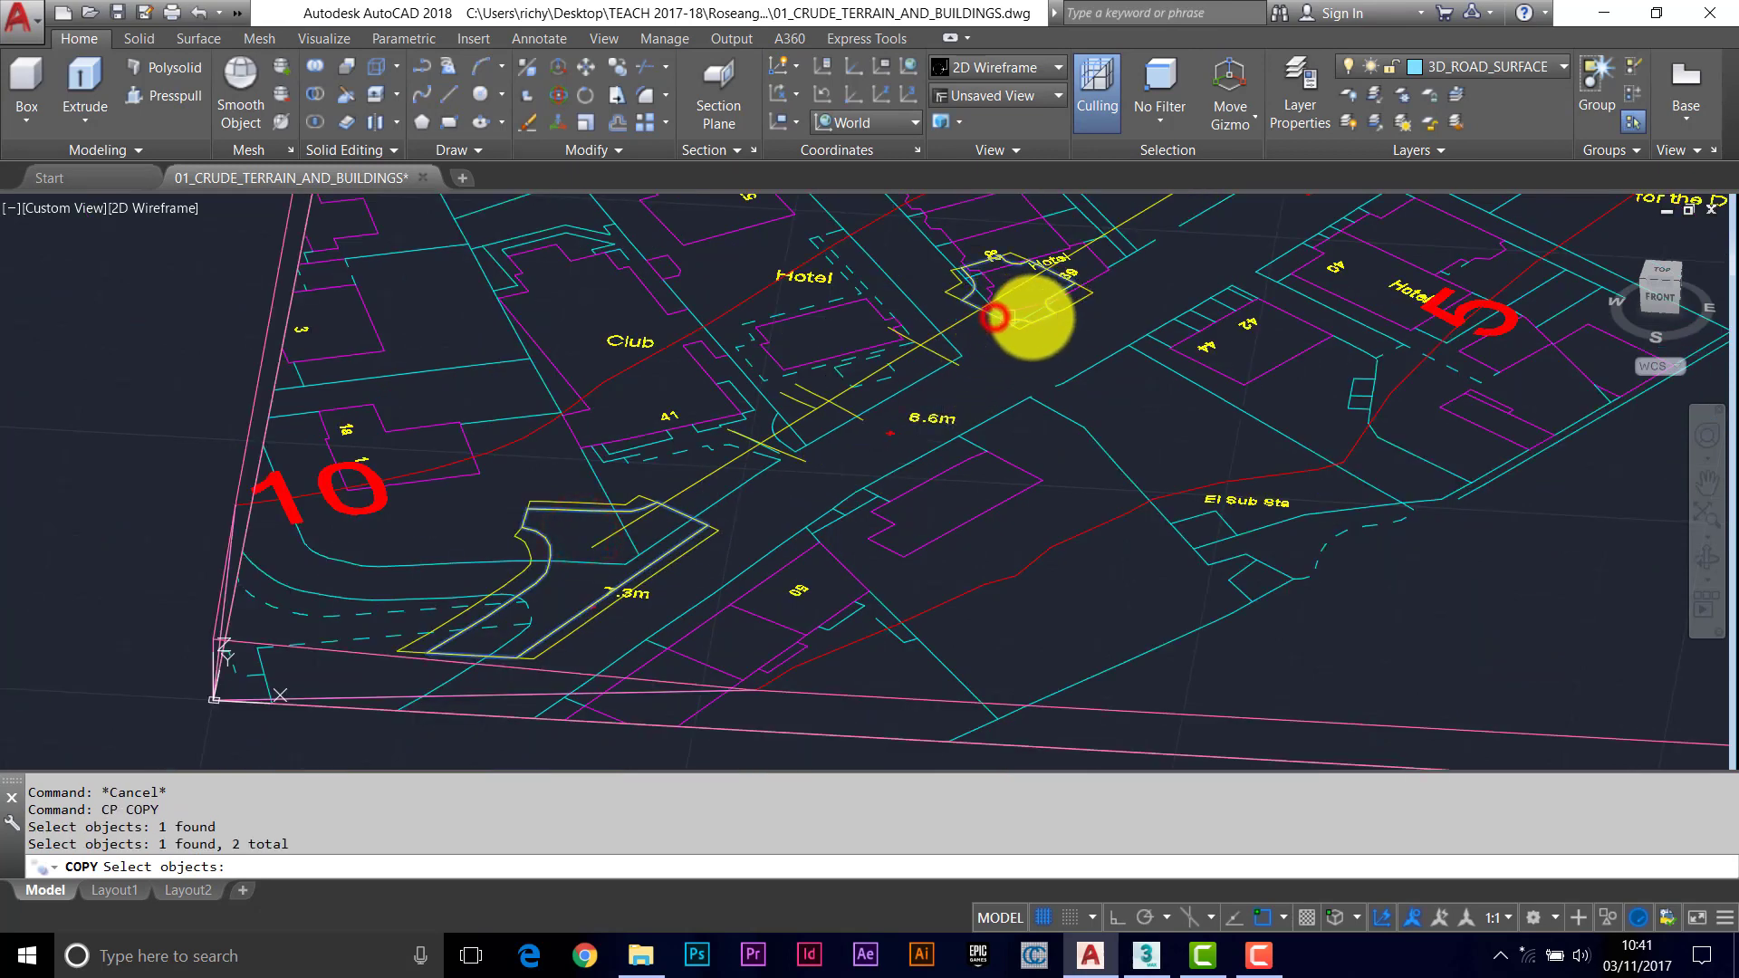
pyautogui.scroll(3, 994, 321)
pyautogui.press('Return')
pyautogui.click(994, 342)
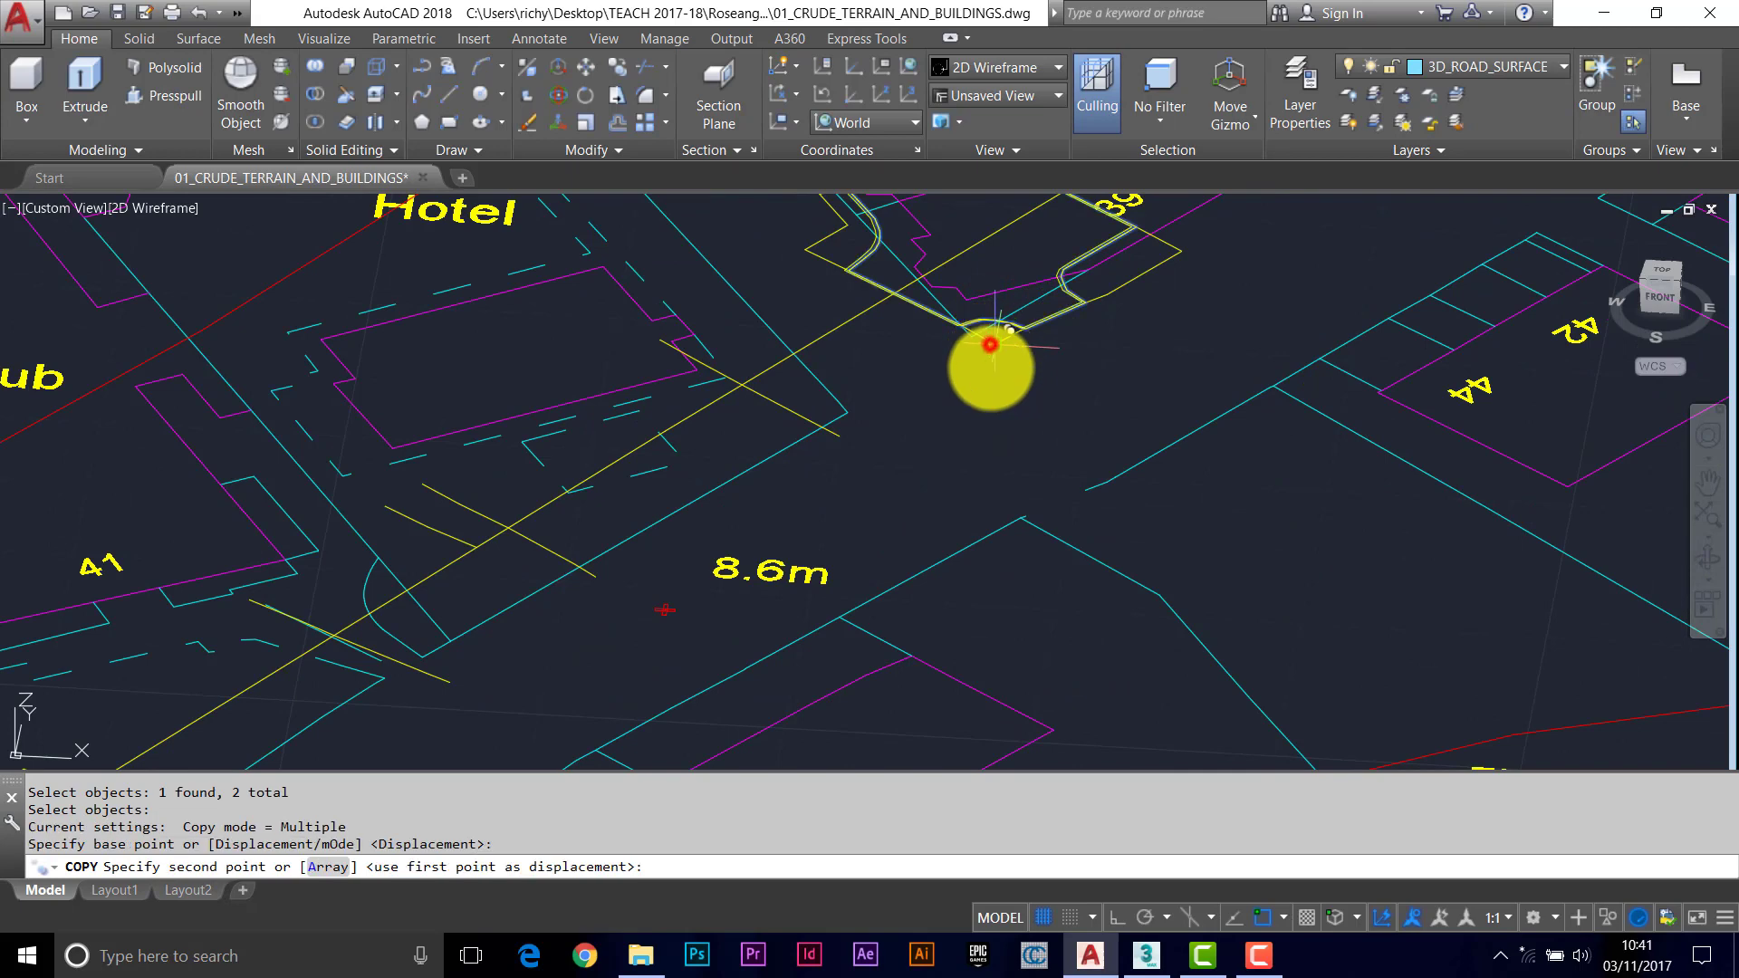
pyautogui.press('Return')
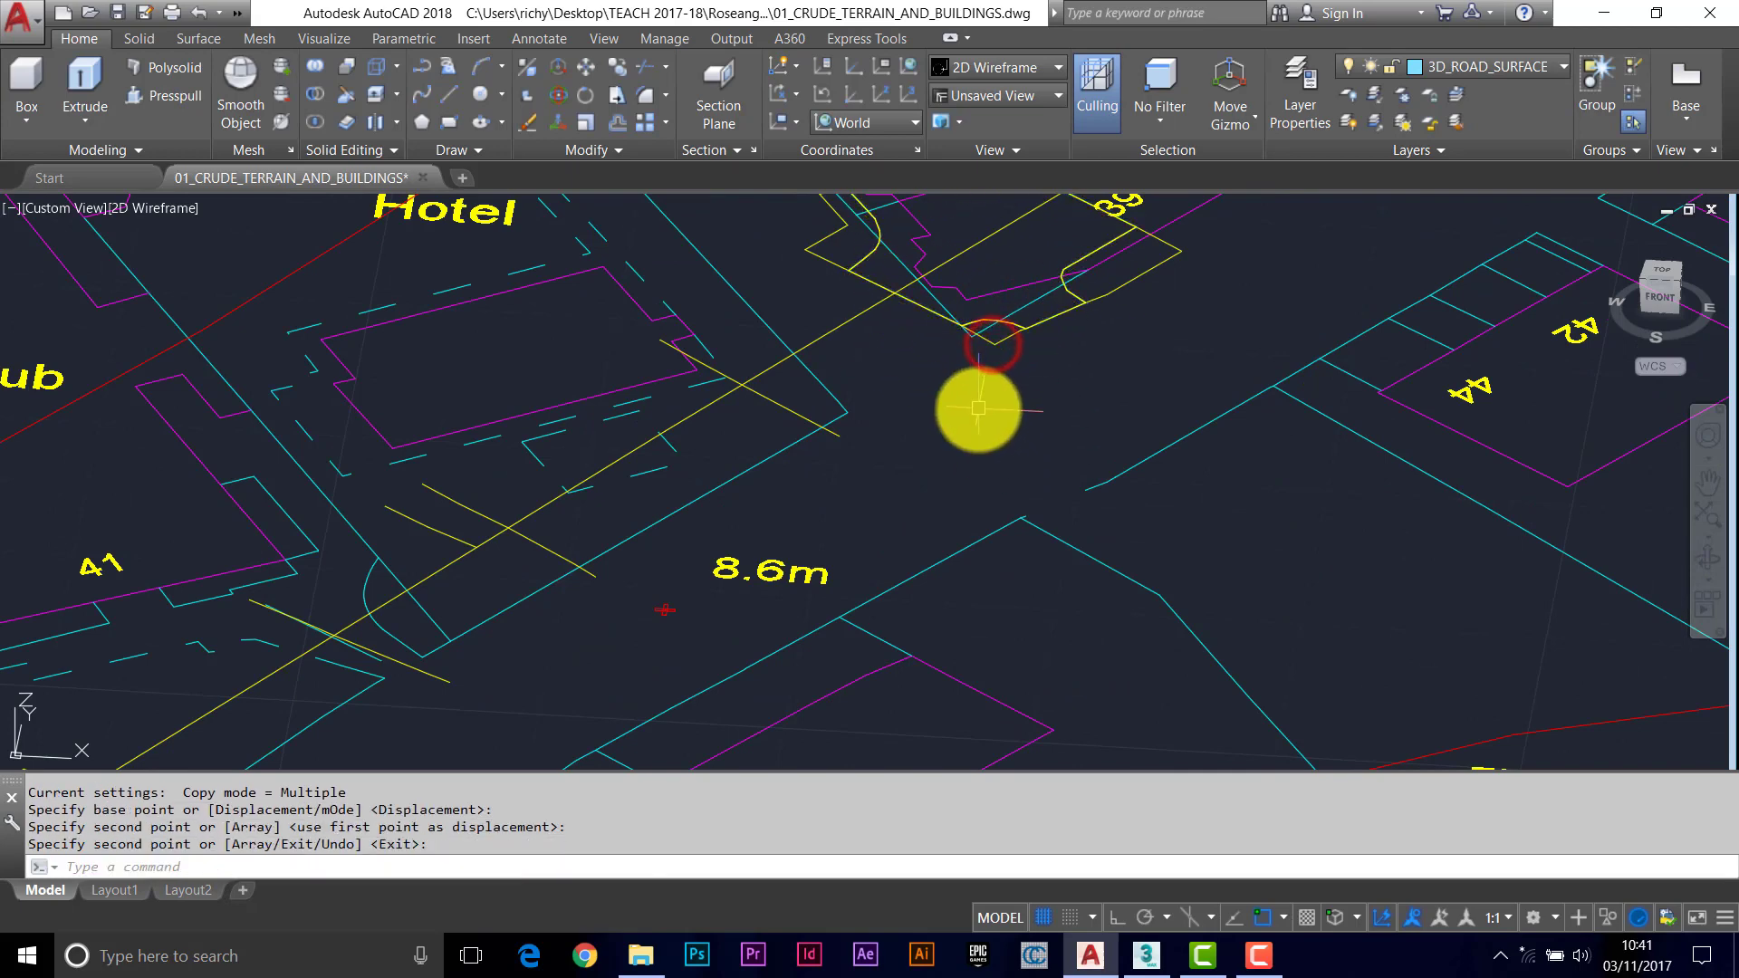
pyautogui.scroll(-4, 983, 385)
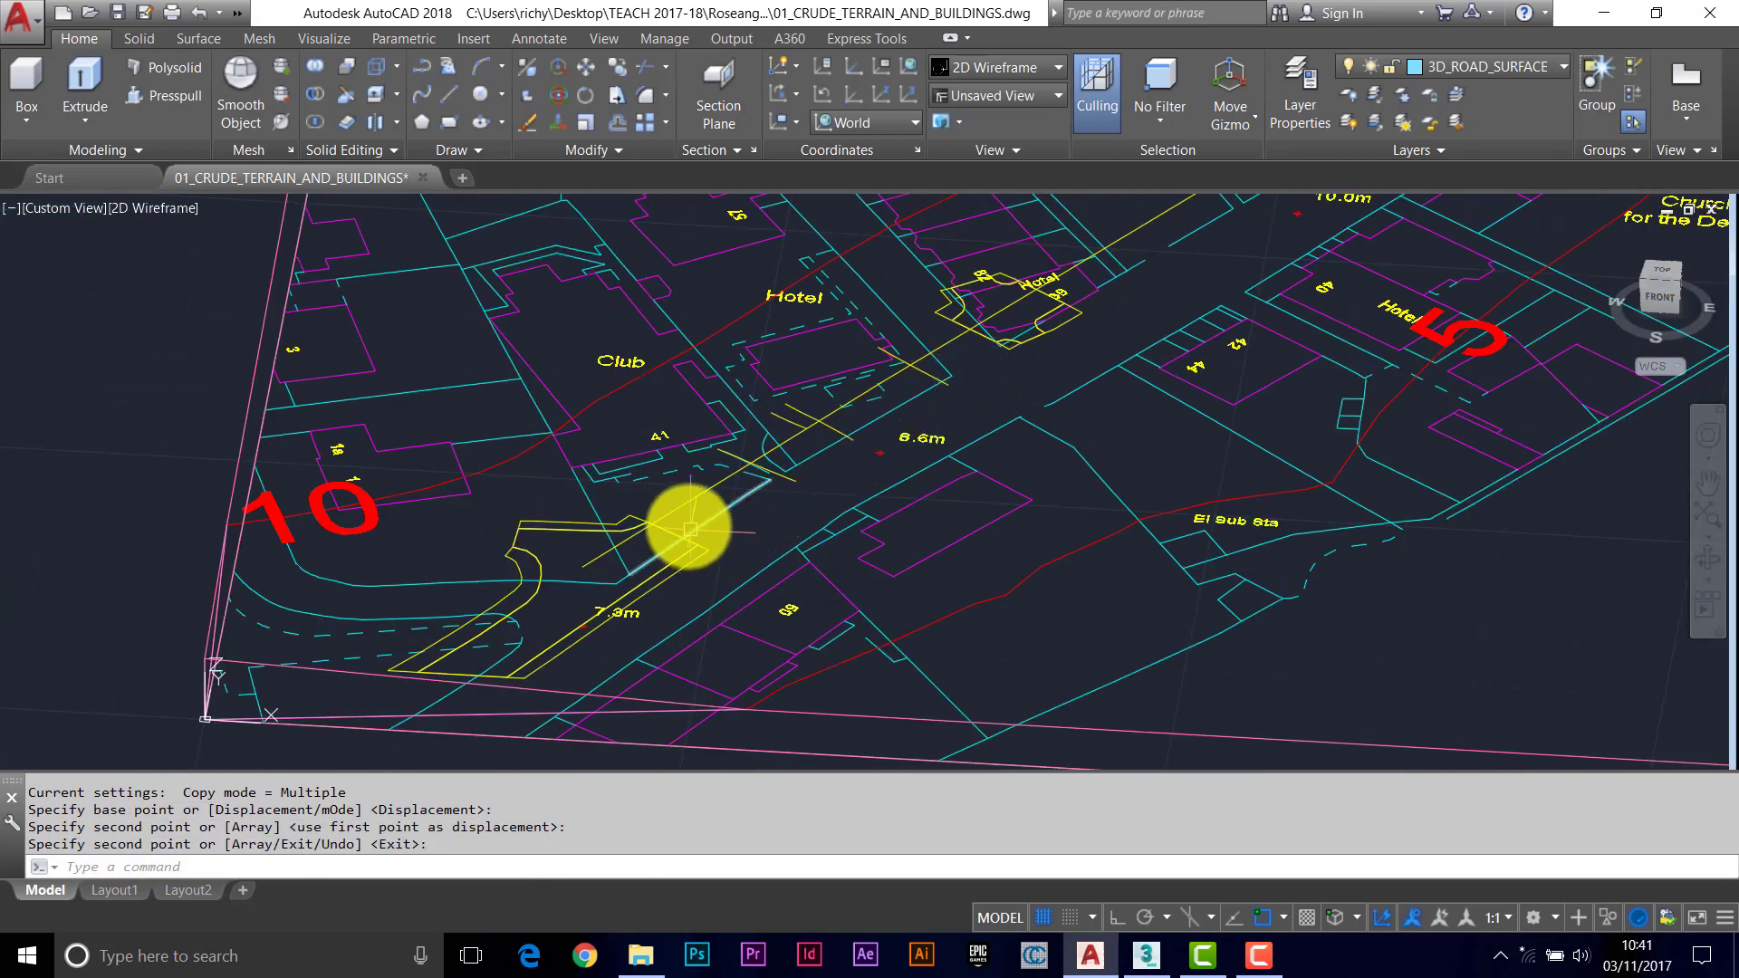
# Convert the road and Hotel outlines into regions with REG.
pyautogui.write('REG')
pyautogui.press('Return')
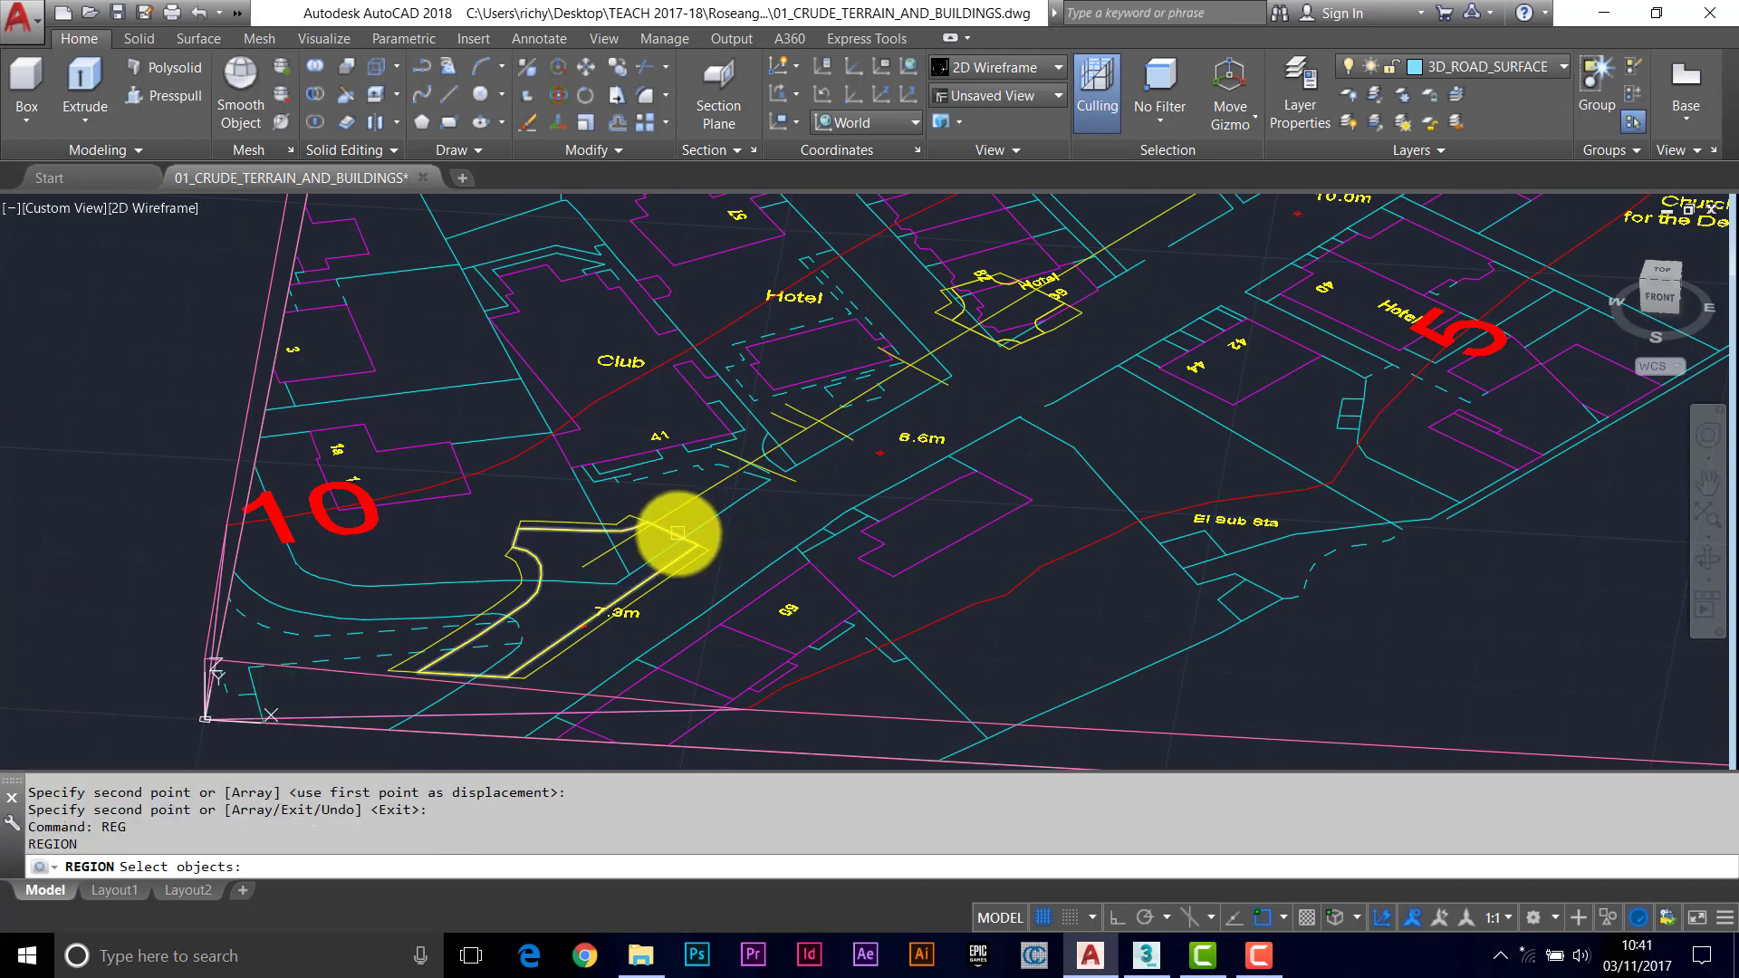
pyautogui.click(679, 533)
pyautogui.press('Return')
pyautogui.press('Return')
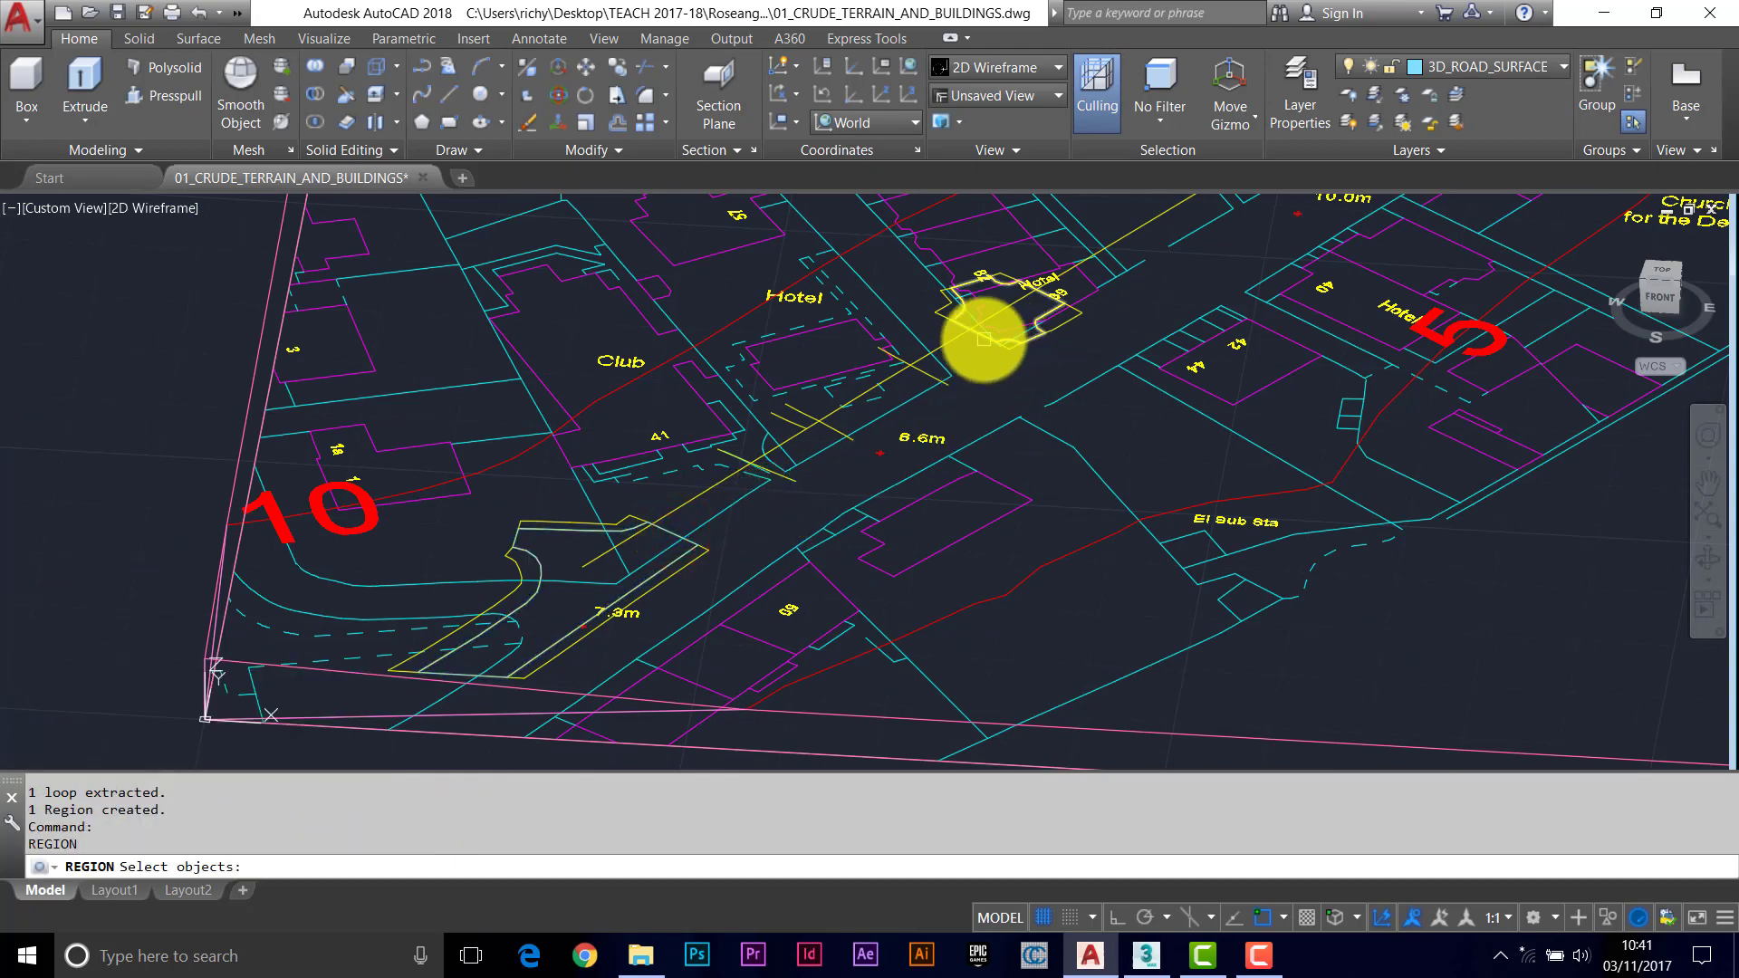
pyautogui.click(982, 340)
pyautogui.press('Return')
pyautogui.moveTo(772, 392); pyautogui.dragTo(796, 419, button='middle')
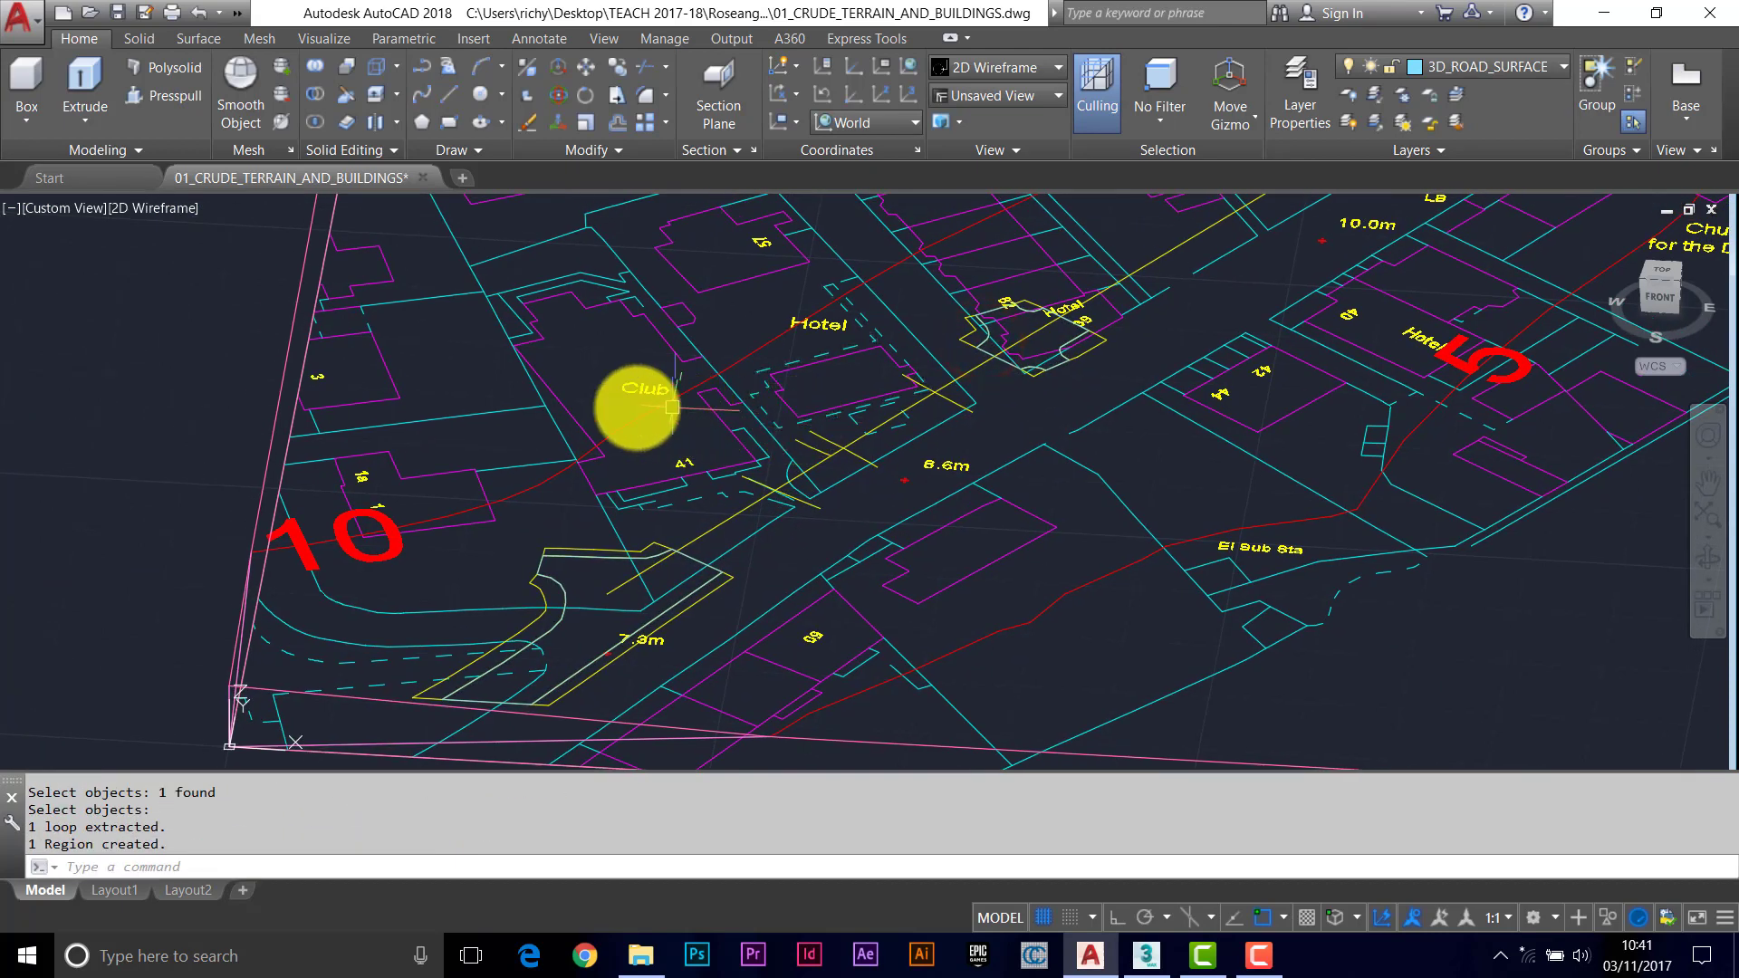
# Check the regions in Shaded with edges style, then return to 2D Wireframe.
pyautogui.click(172, 208)
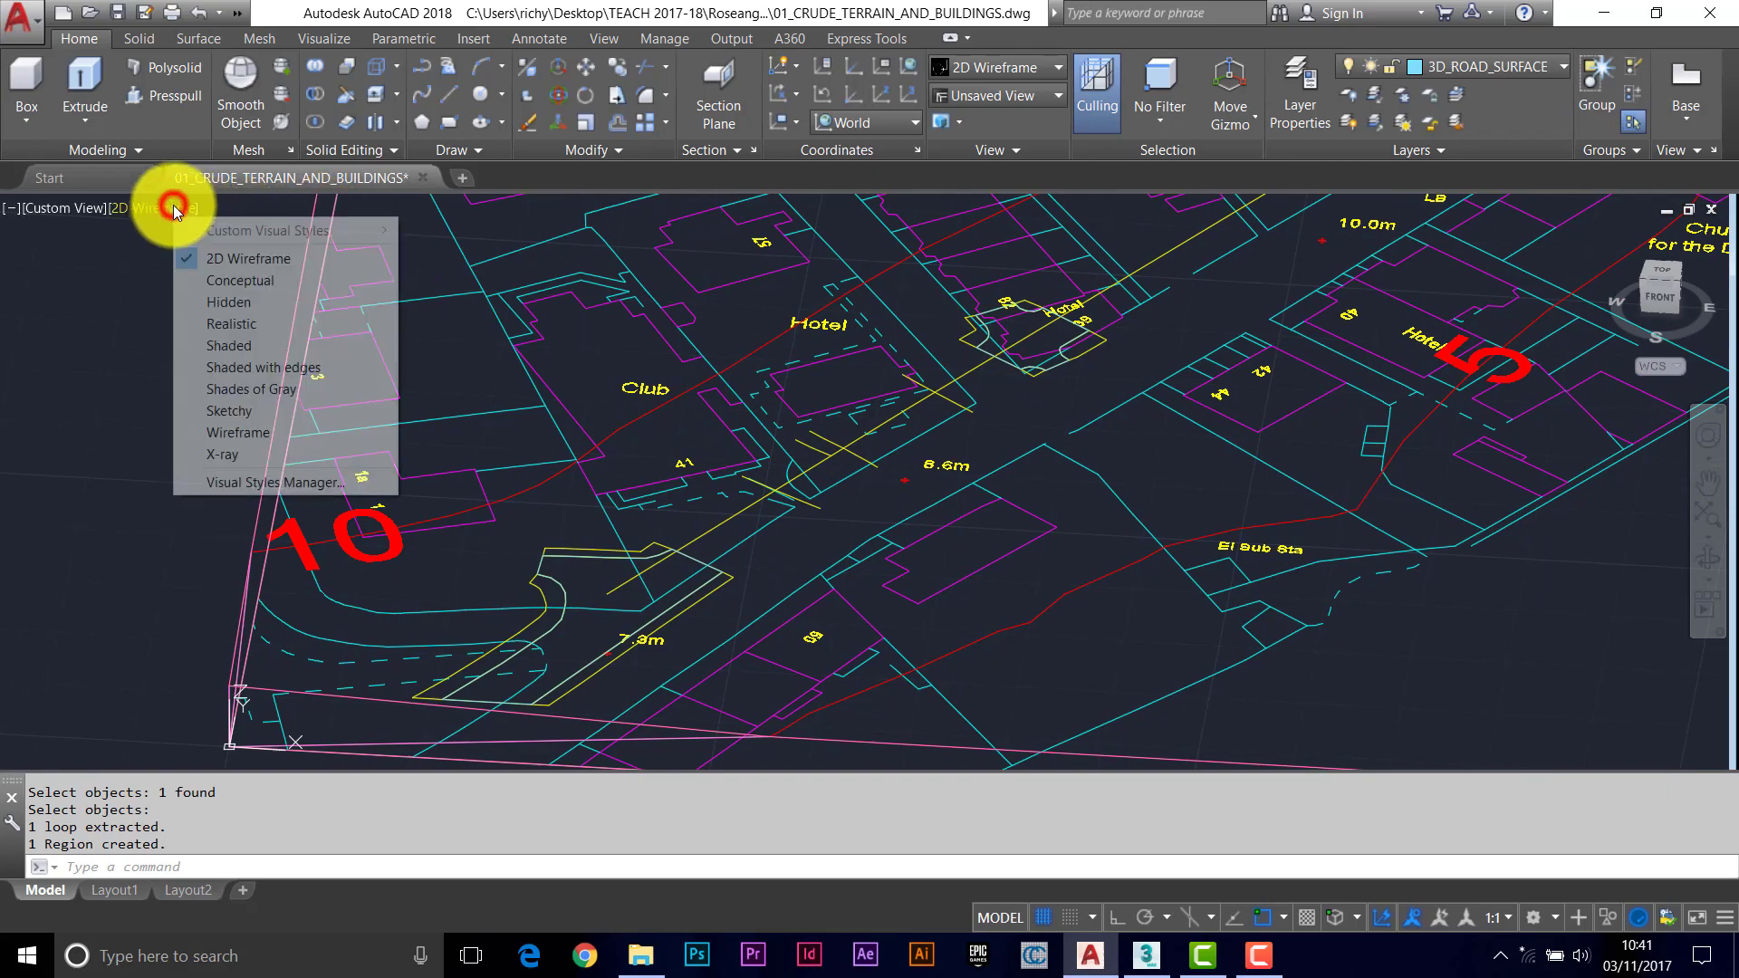
pyautogui.click(254, 366)
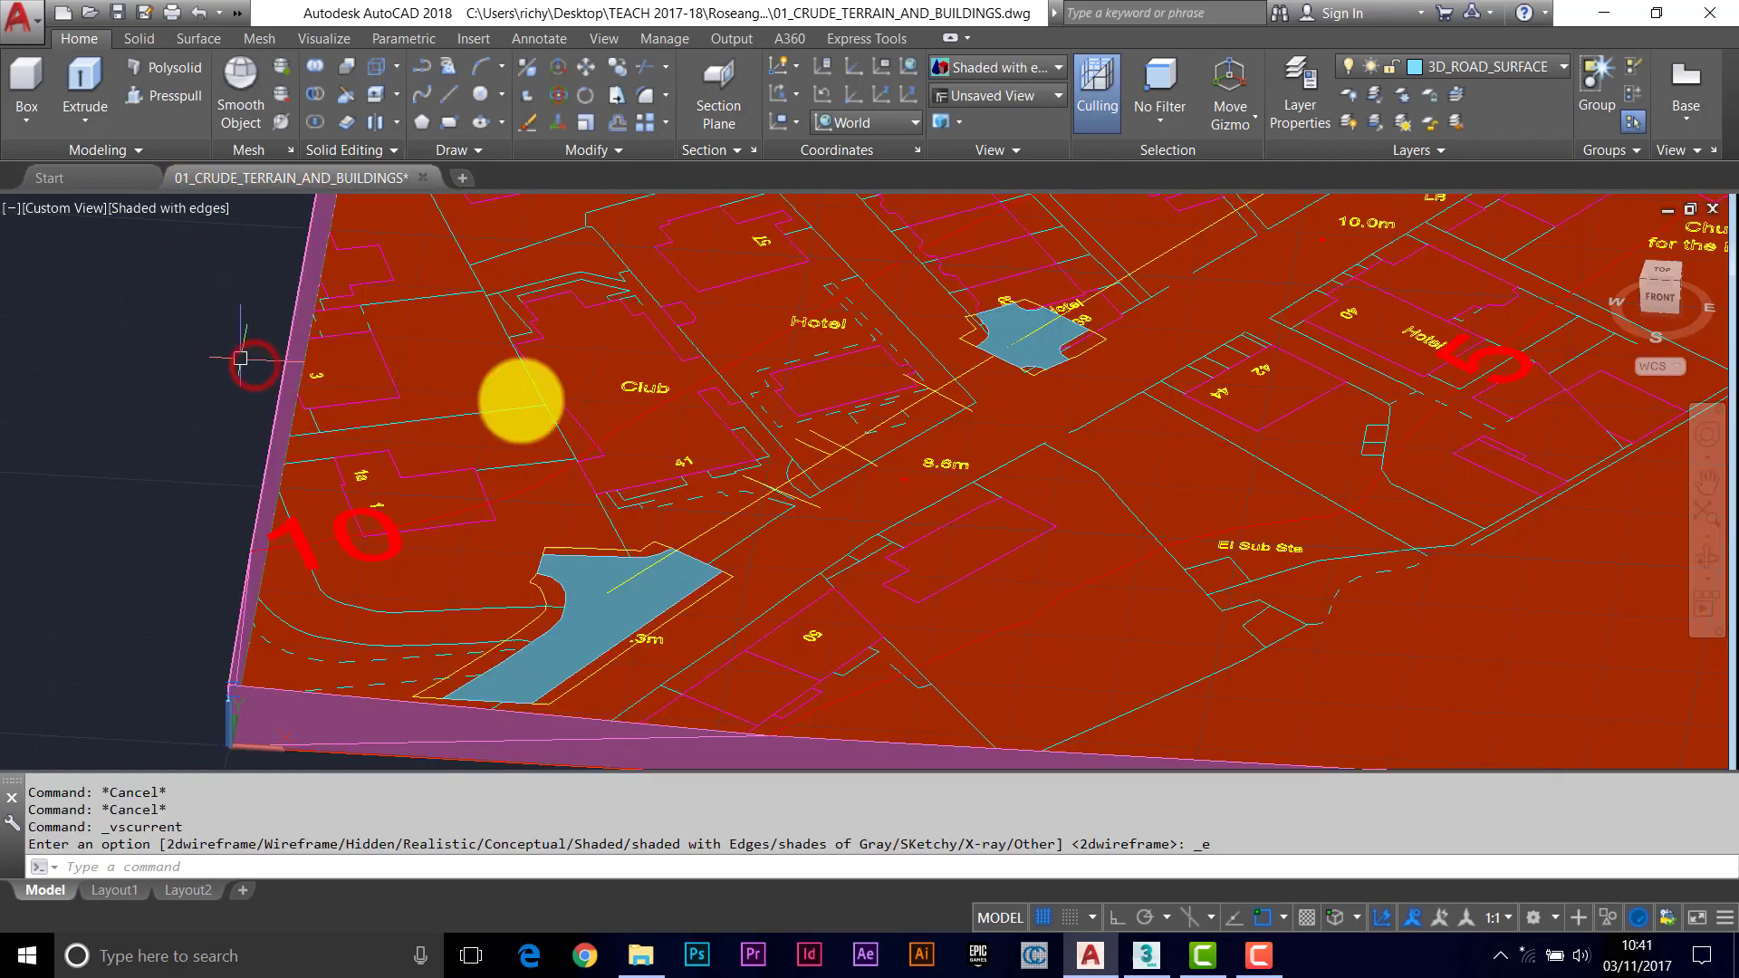
pyautogui.moveTo(920, 474)
pyautogui.keyDown('shift'); pyautogui.mouseDown(button='middle')
pyautogui.moveTo(1002, 426)
pyautogui.moveTo(920, 477)
pyautogui.moveTo(625, 377)
pyautogui.mouseUp(button='middle'); pyautogui.keyUp('shift')
pyautogui.click(172, 210)
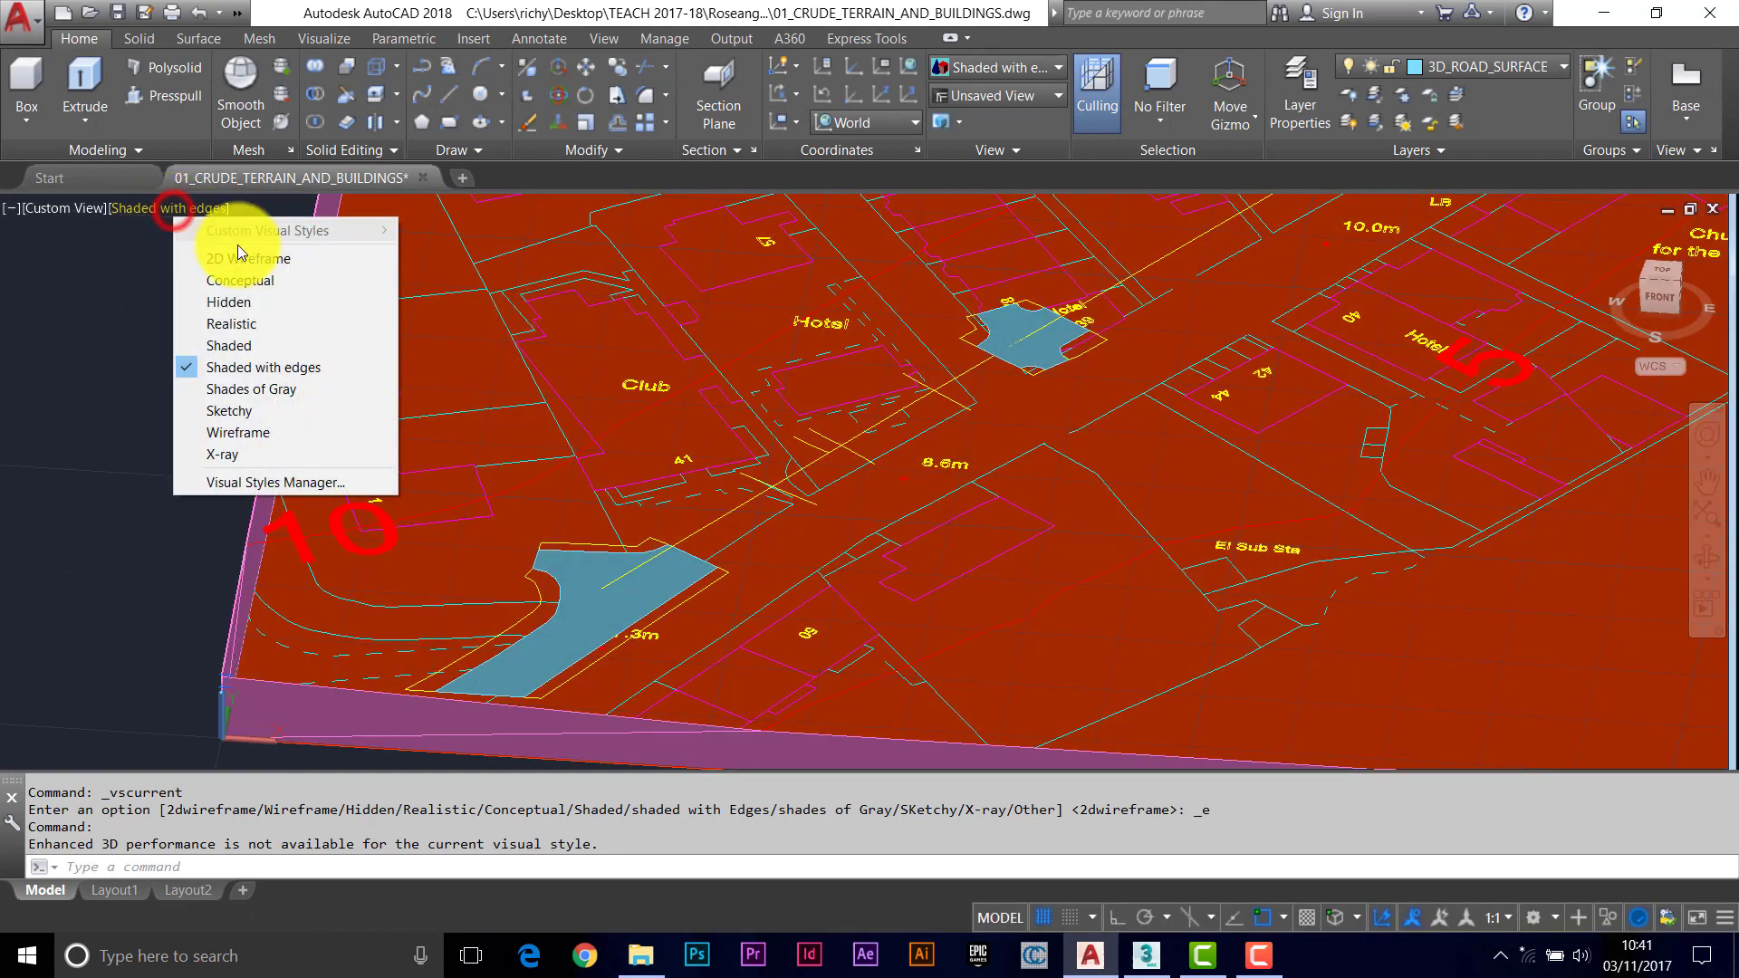
pyautogui.click(243, 249)
pyautogui.scroll(3, 688, 573)
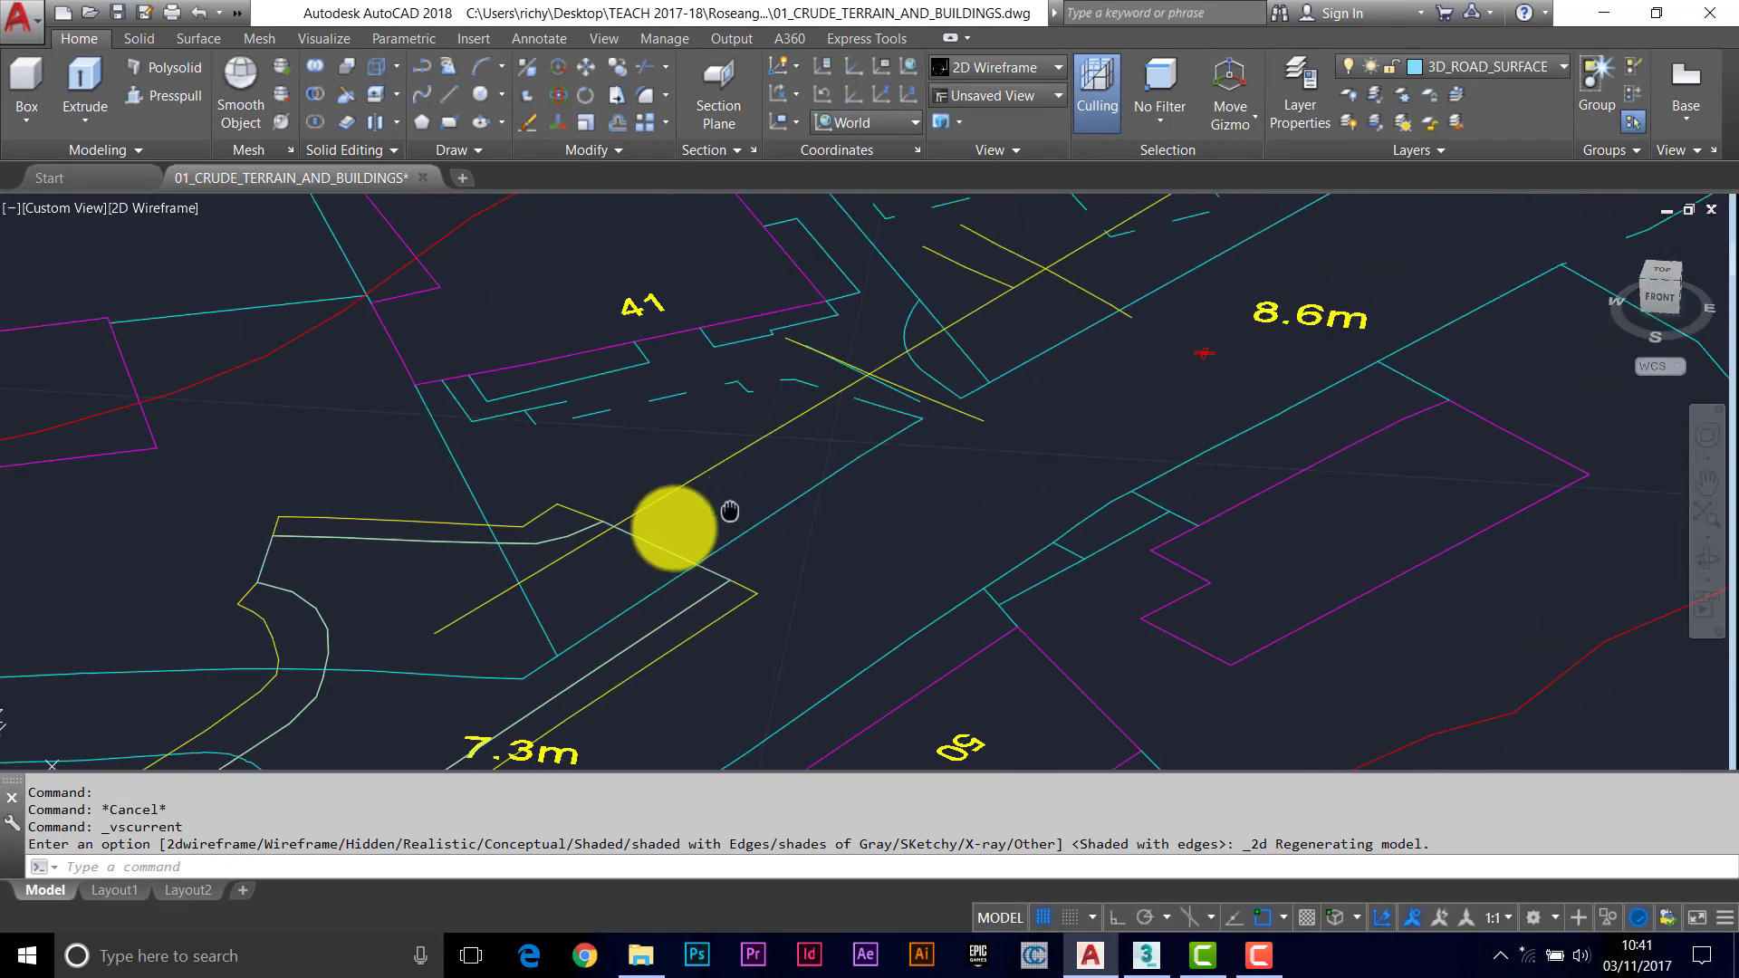
pyautogui.keyDown('shift'); pyautogui.moveTo(710, 516); pyautogui.dragTo(714, 555, button='middle'); pyautogui.keyUp('shift')
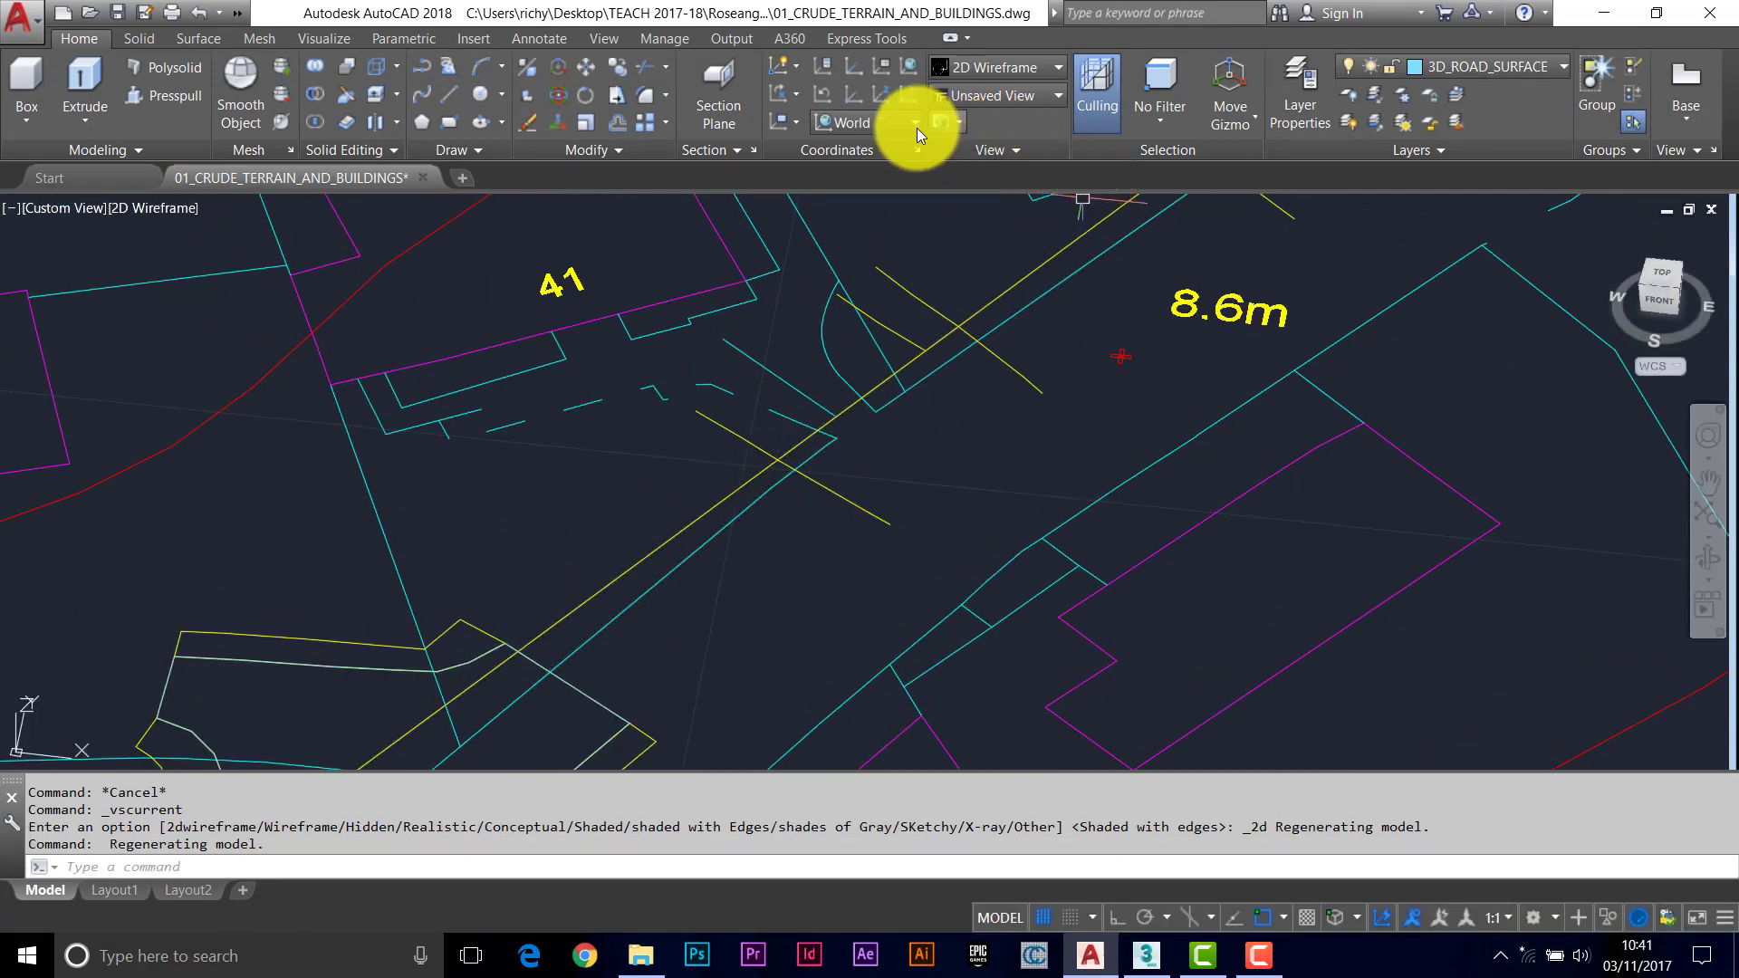
pyautogui.click(1346, 94)
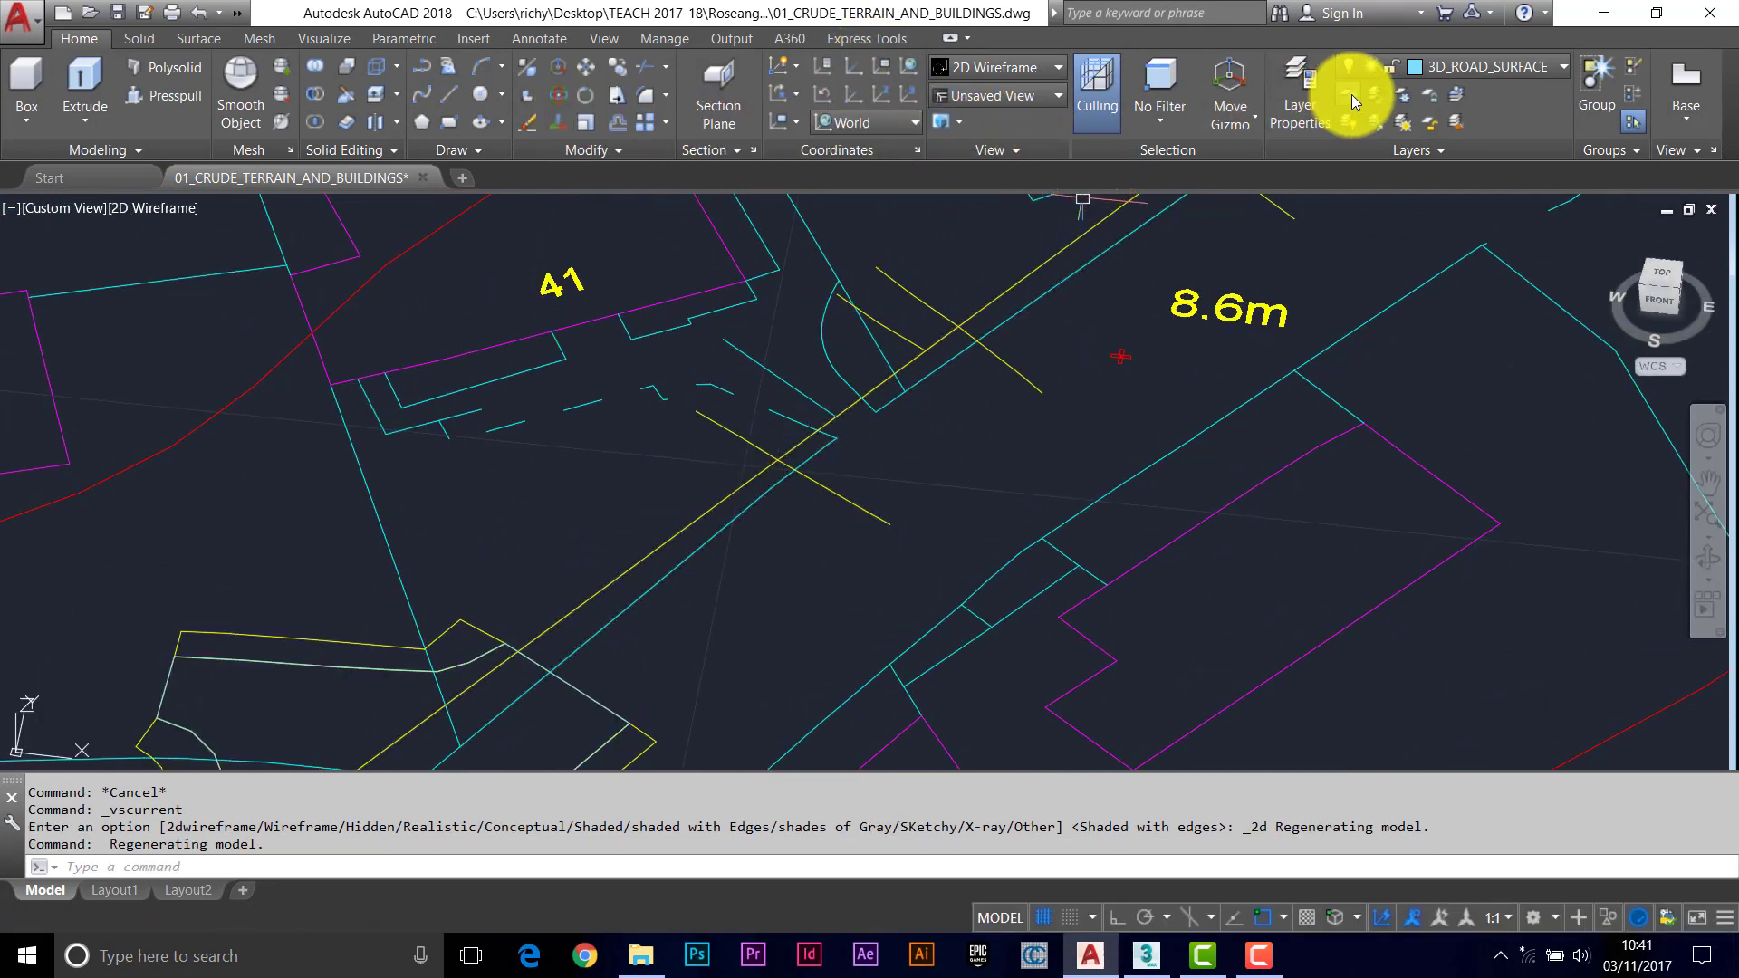
# Hide the General_Feature_Line and Building_Line_Outline layers.
pyautogui.click(757, 505)
pyautogui.scroll(-4, 959, 438)
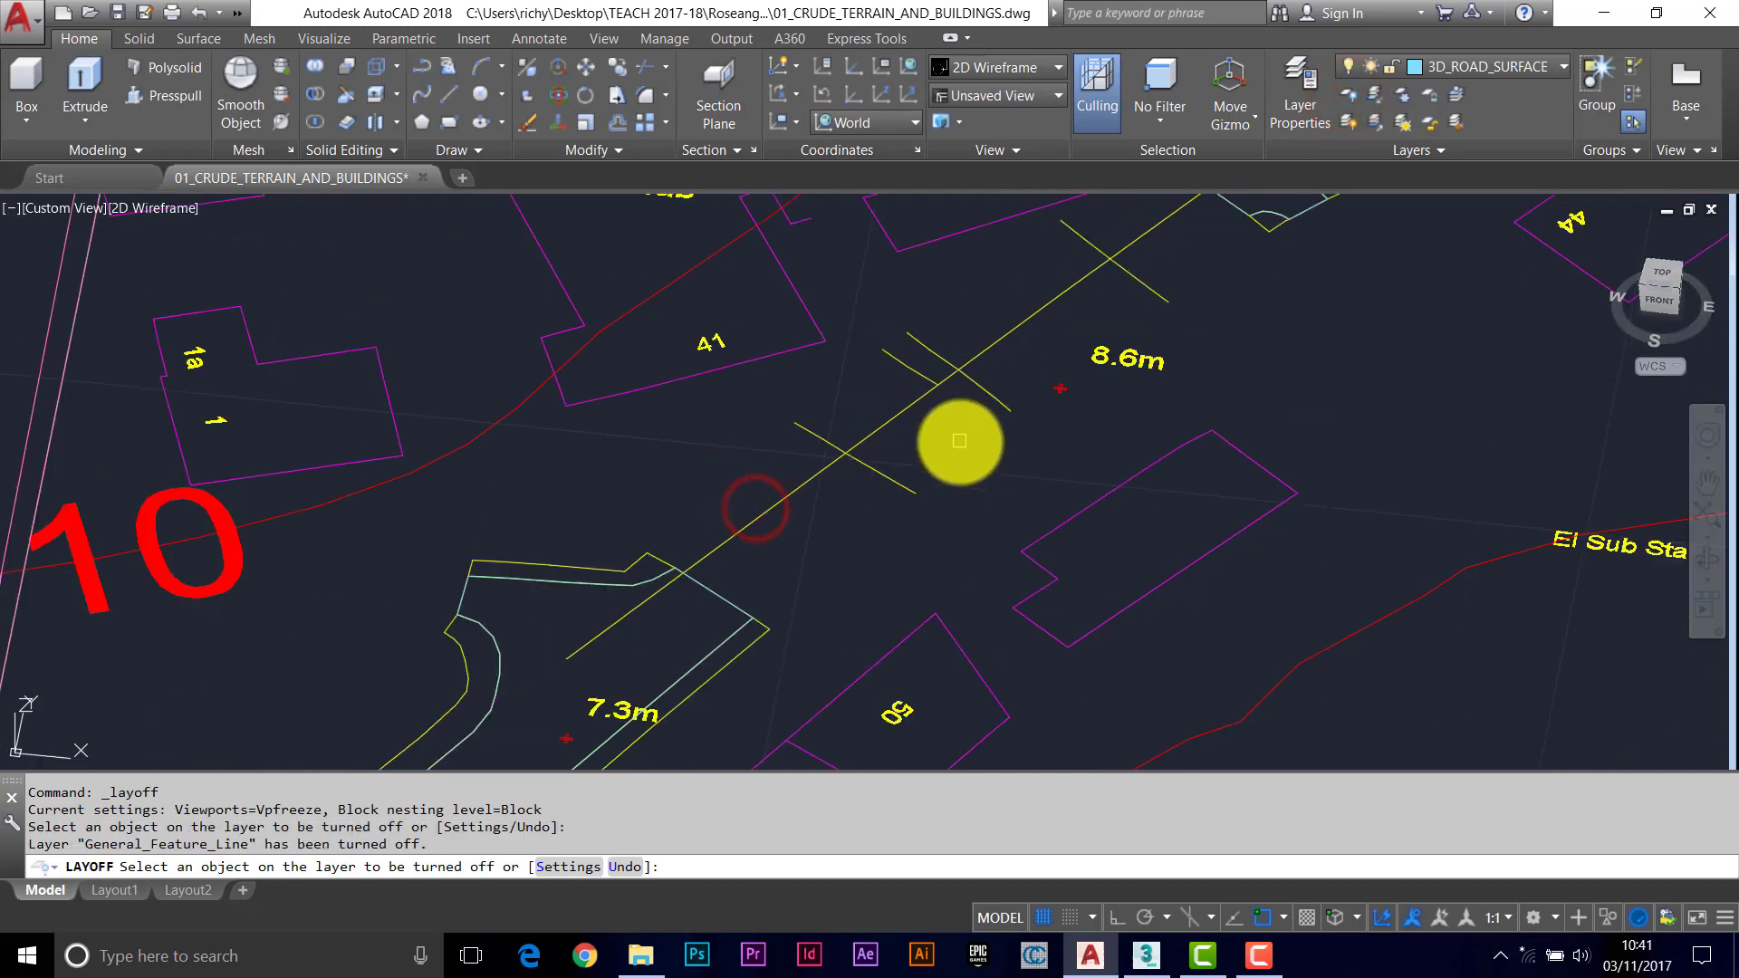
pyautogui.click(946, 322)
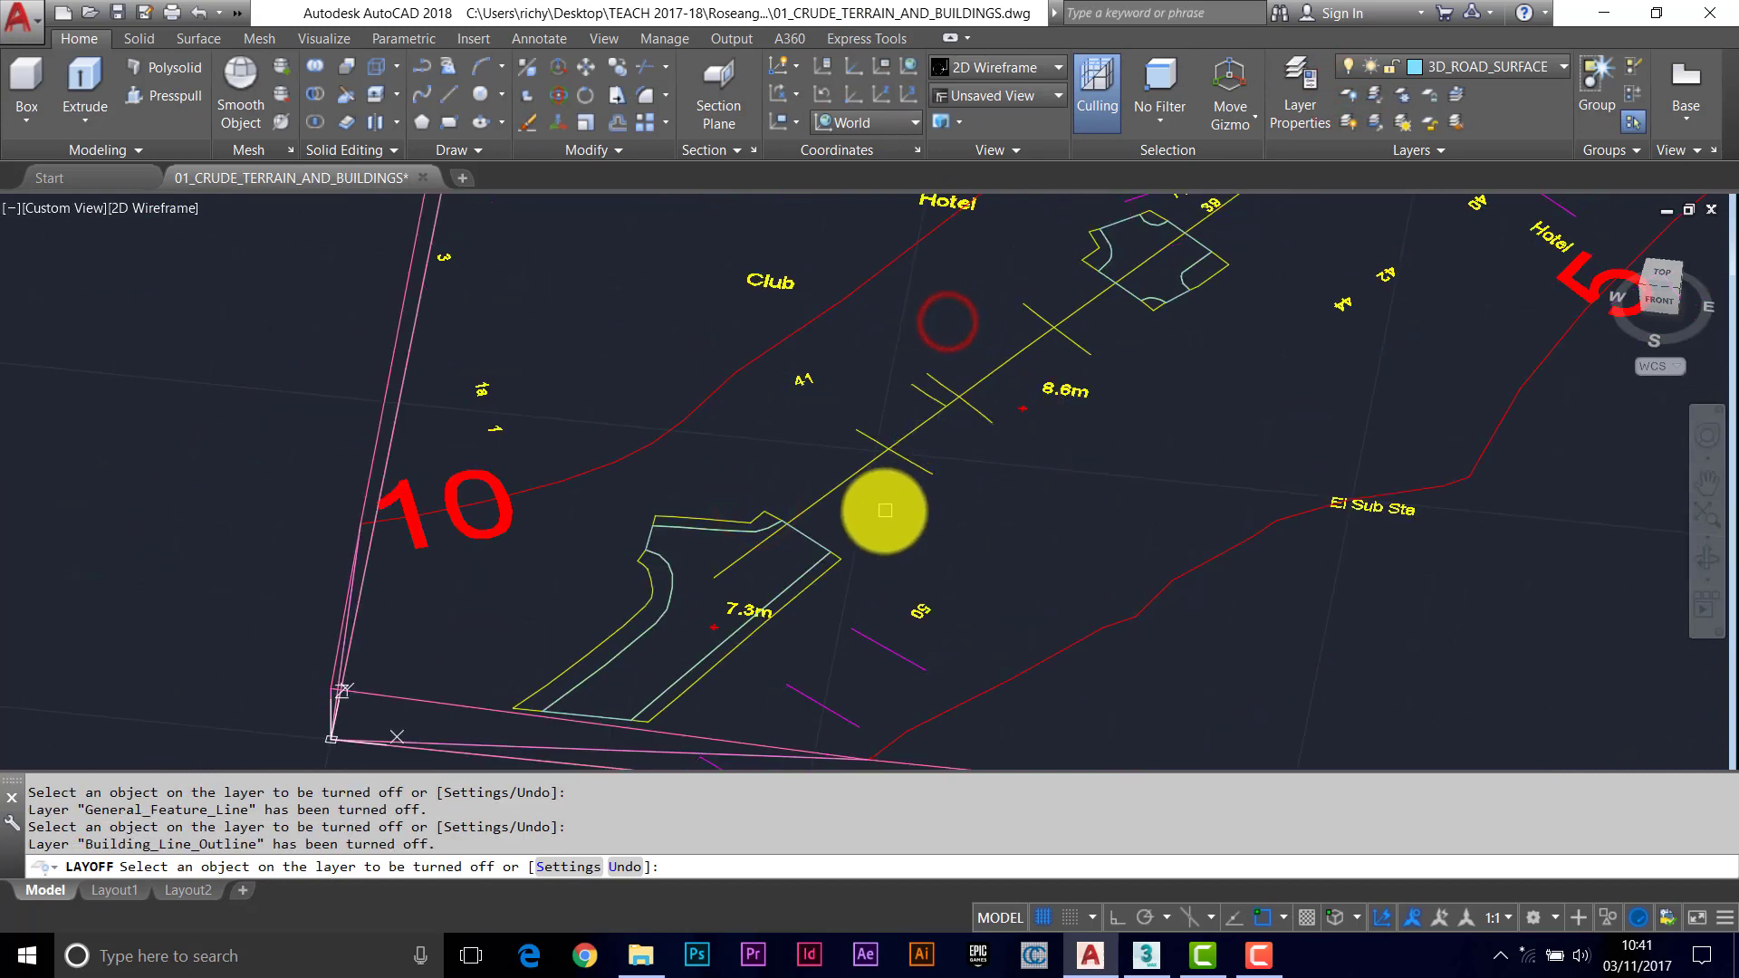
pyautogui.scroll(4, 873, 489)
pyautogui.scroll(-3, 873, 462)
pyautogui.scroll(3, 912, 426)
pyautogui.press('Escape')
pyautogui.press('Escape')
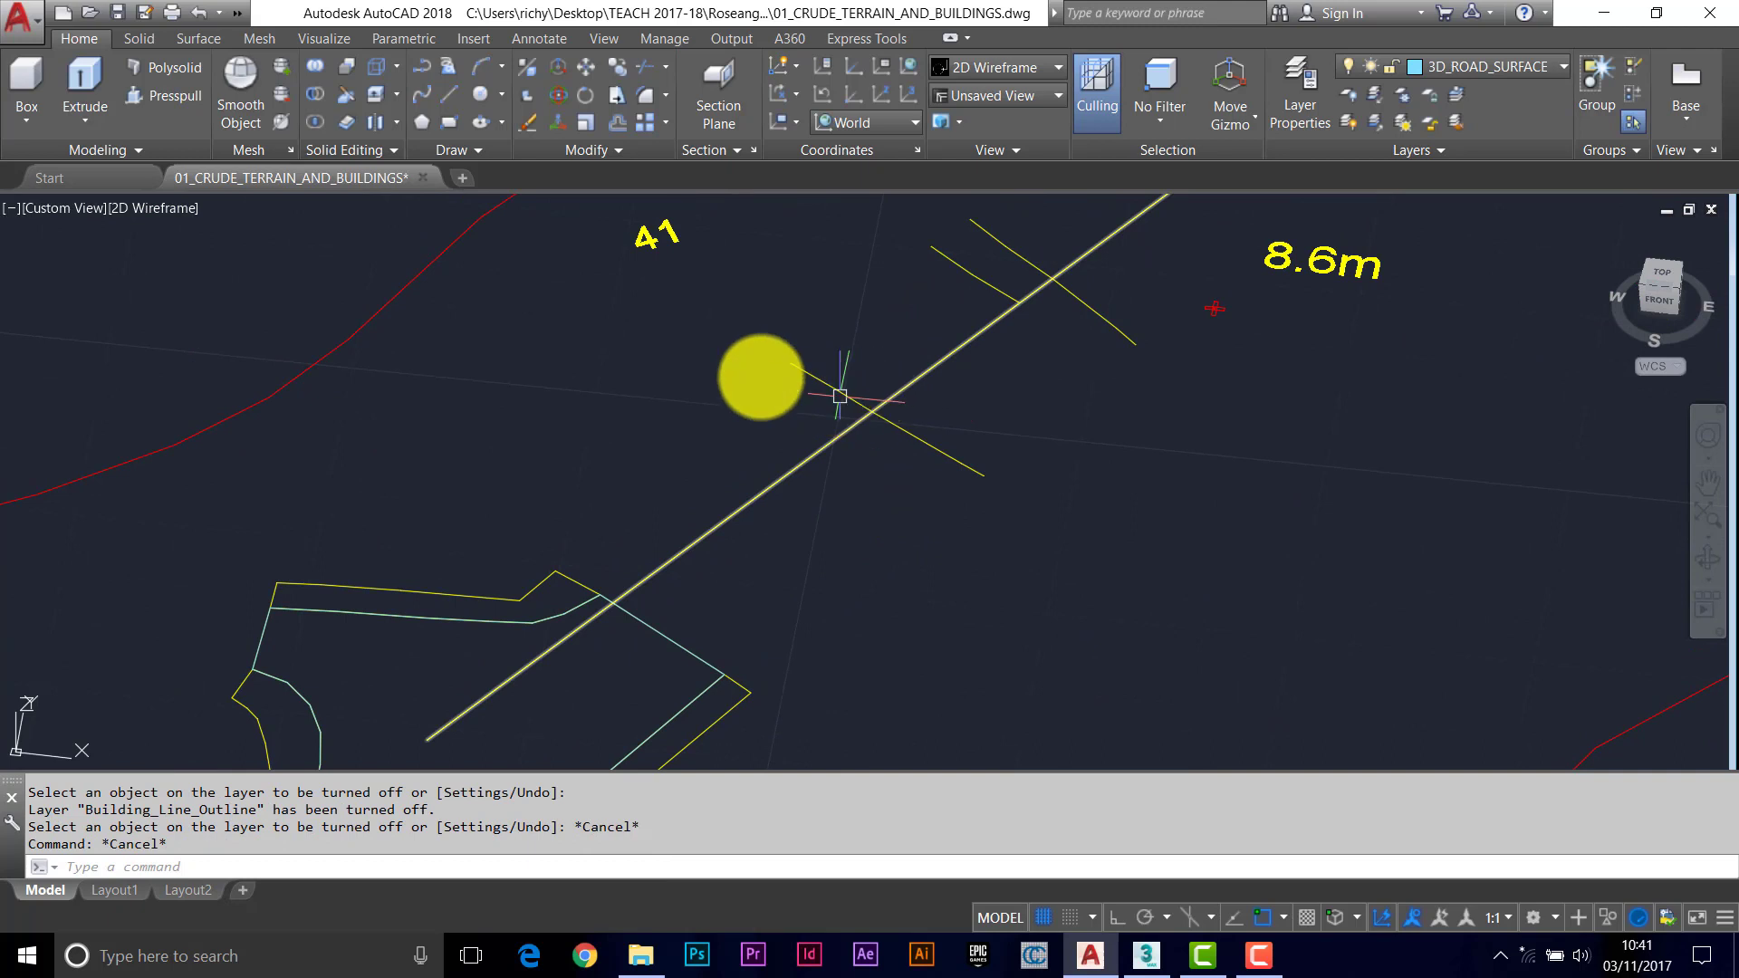
# Draw a four-corner 3D face across the first road strip from the kerb endpoint.
pyautogui.write('3D')
pyautogui.press('BackSpace')
pyautogui.press('BackSpace')
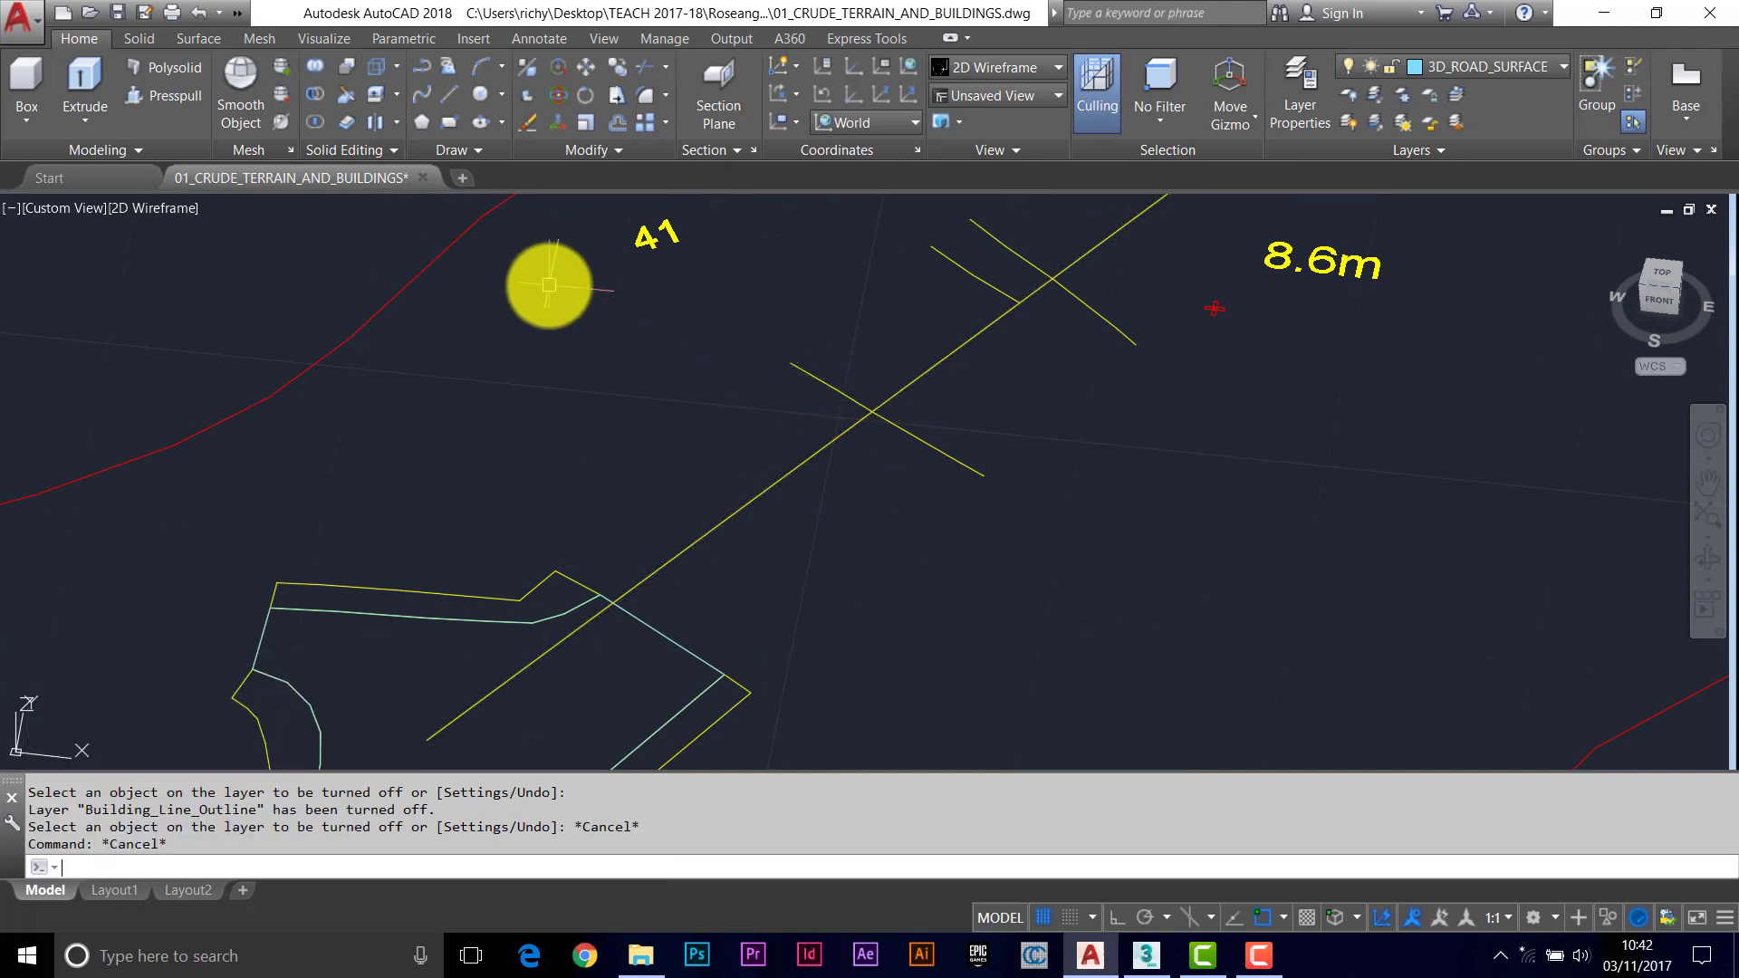
pyautogui.write('3F')
pyautogui.press('Return')
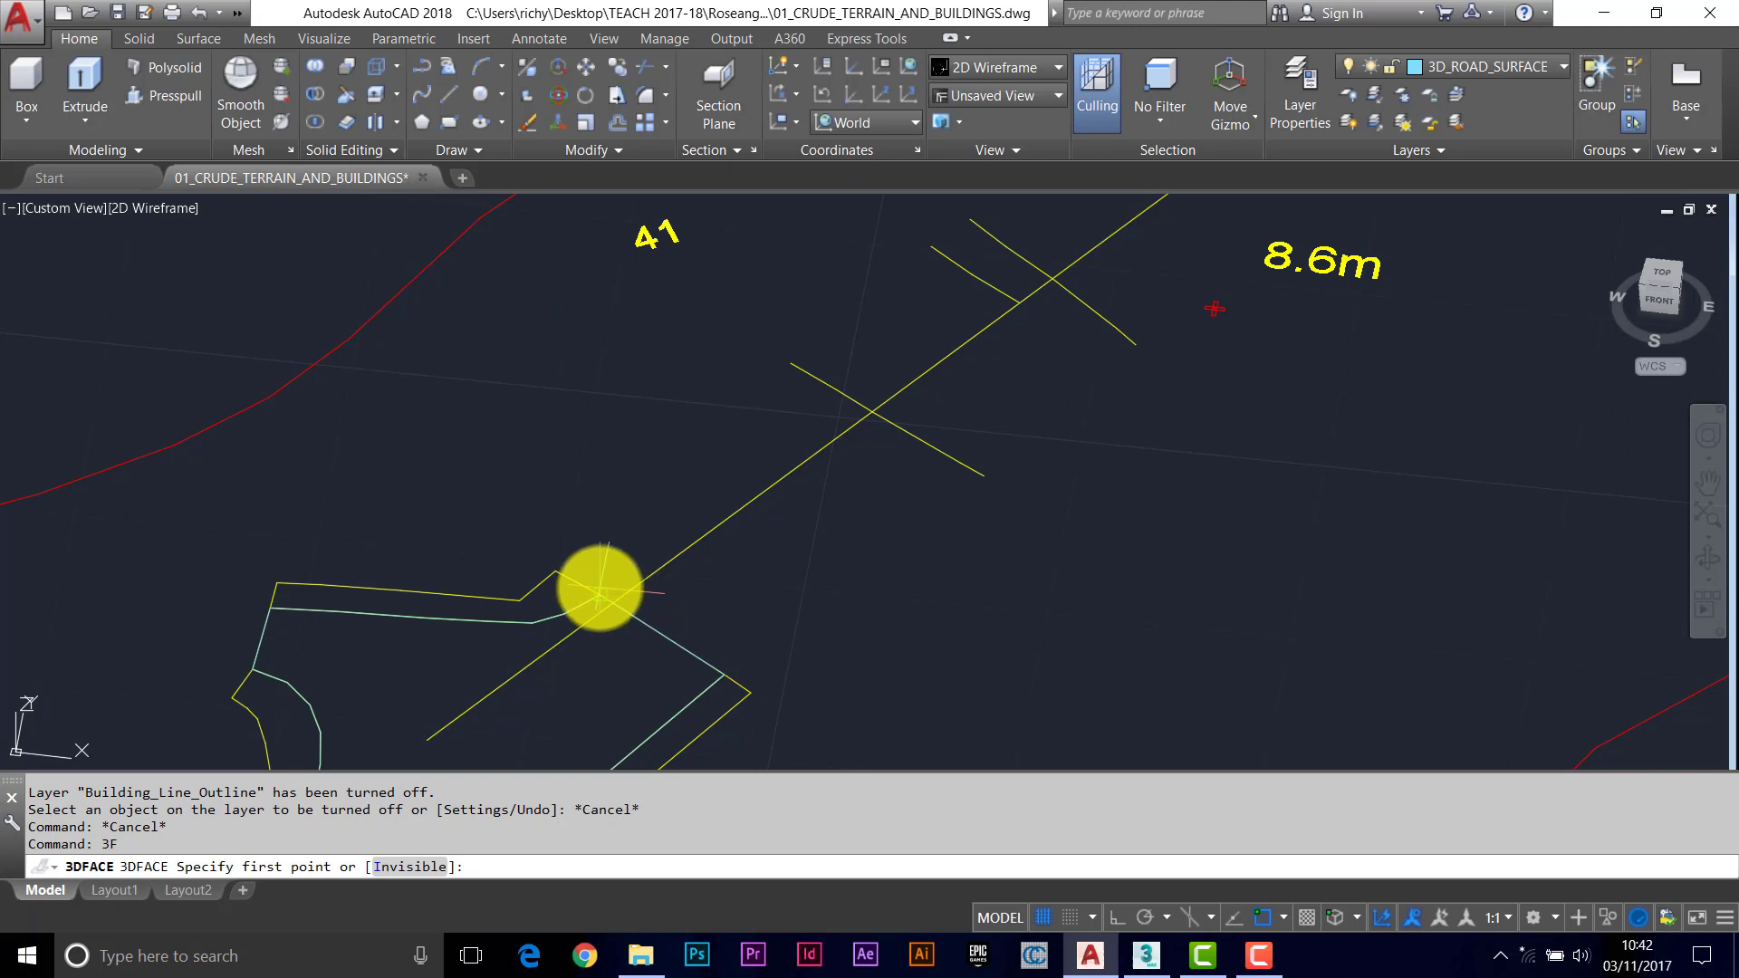
pyautogui.click(599, 596)
pyautogui.click(722, 676)
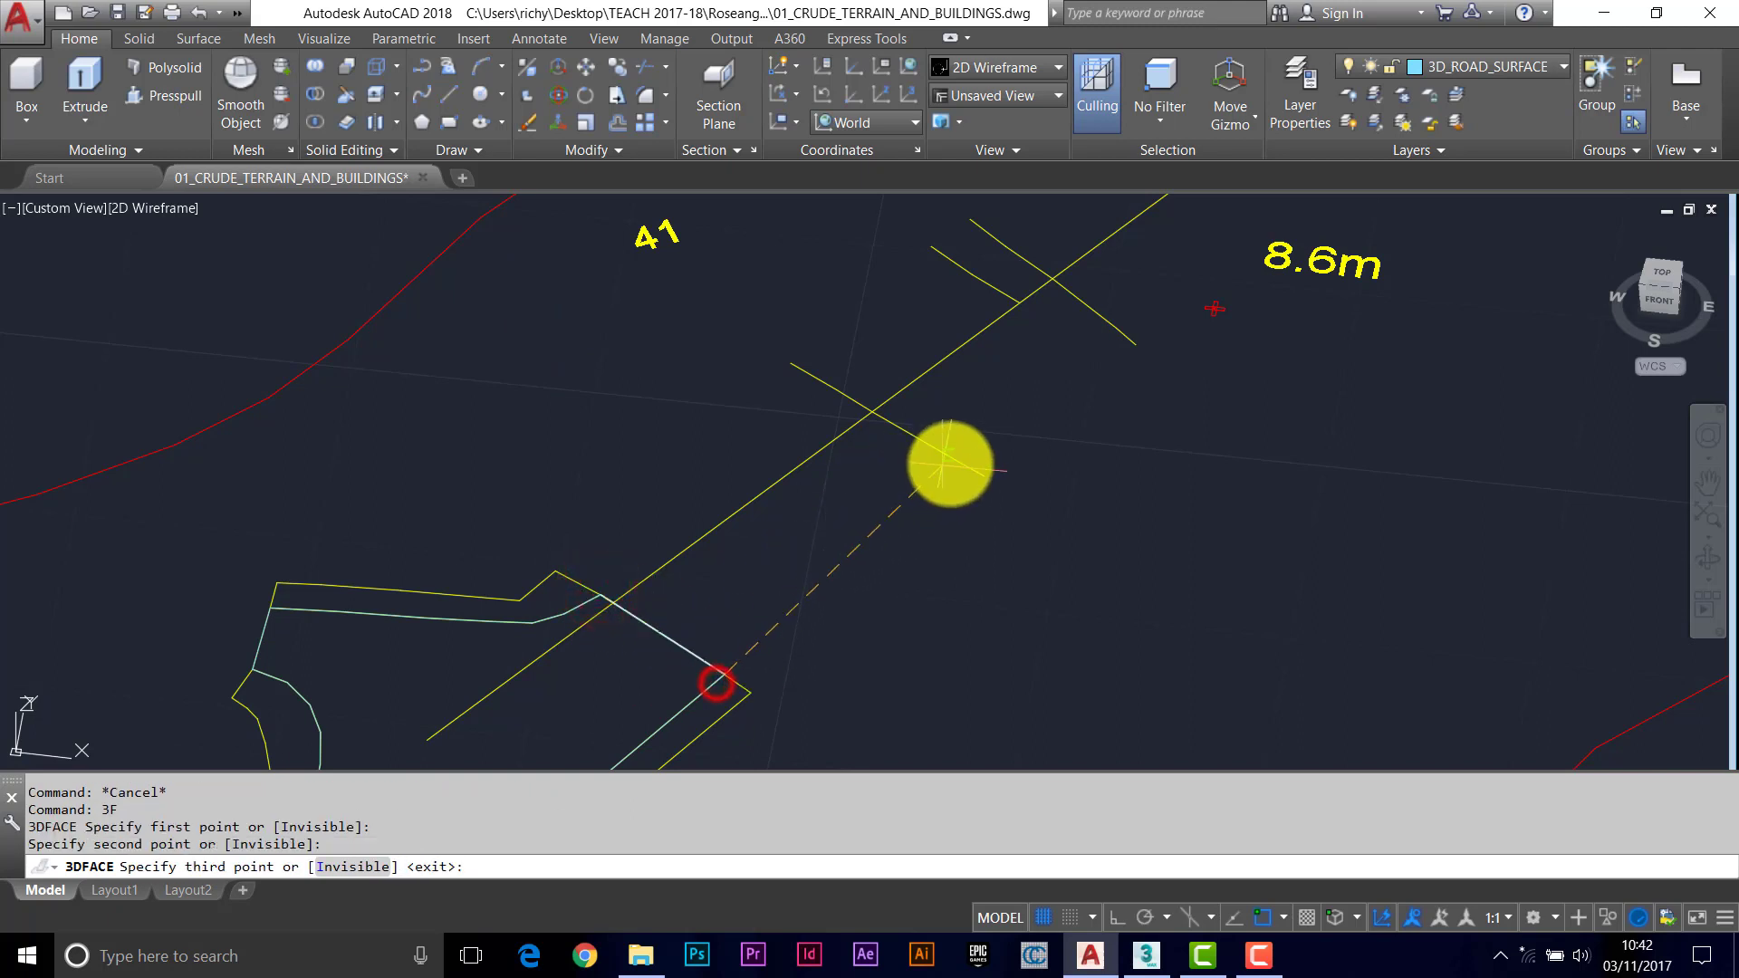
pyautogui.click(961, 454)
pyautogui.click(826, 382)
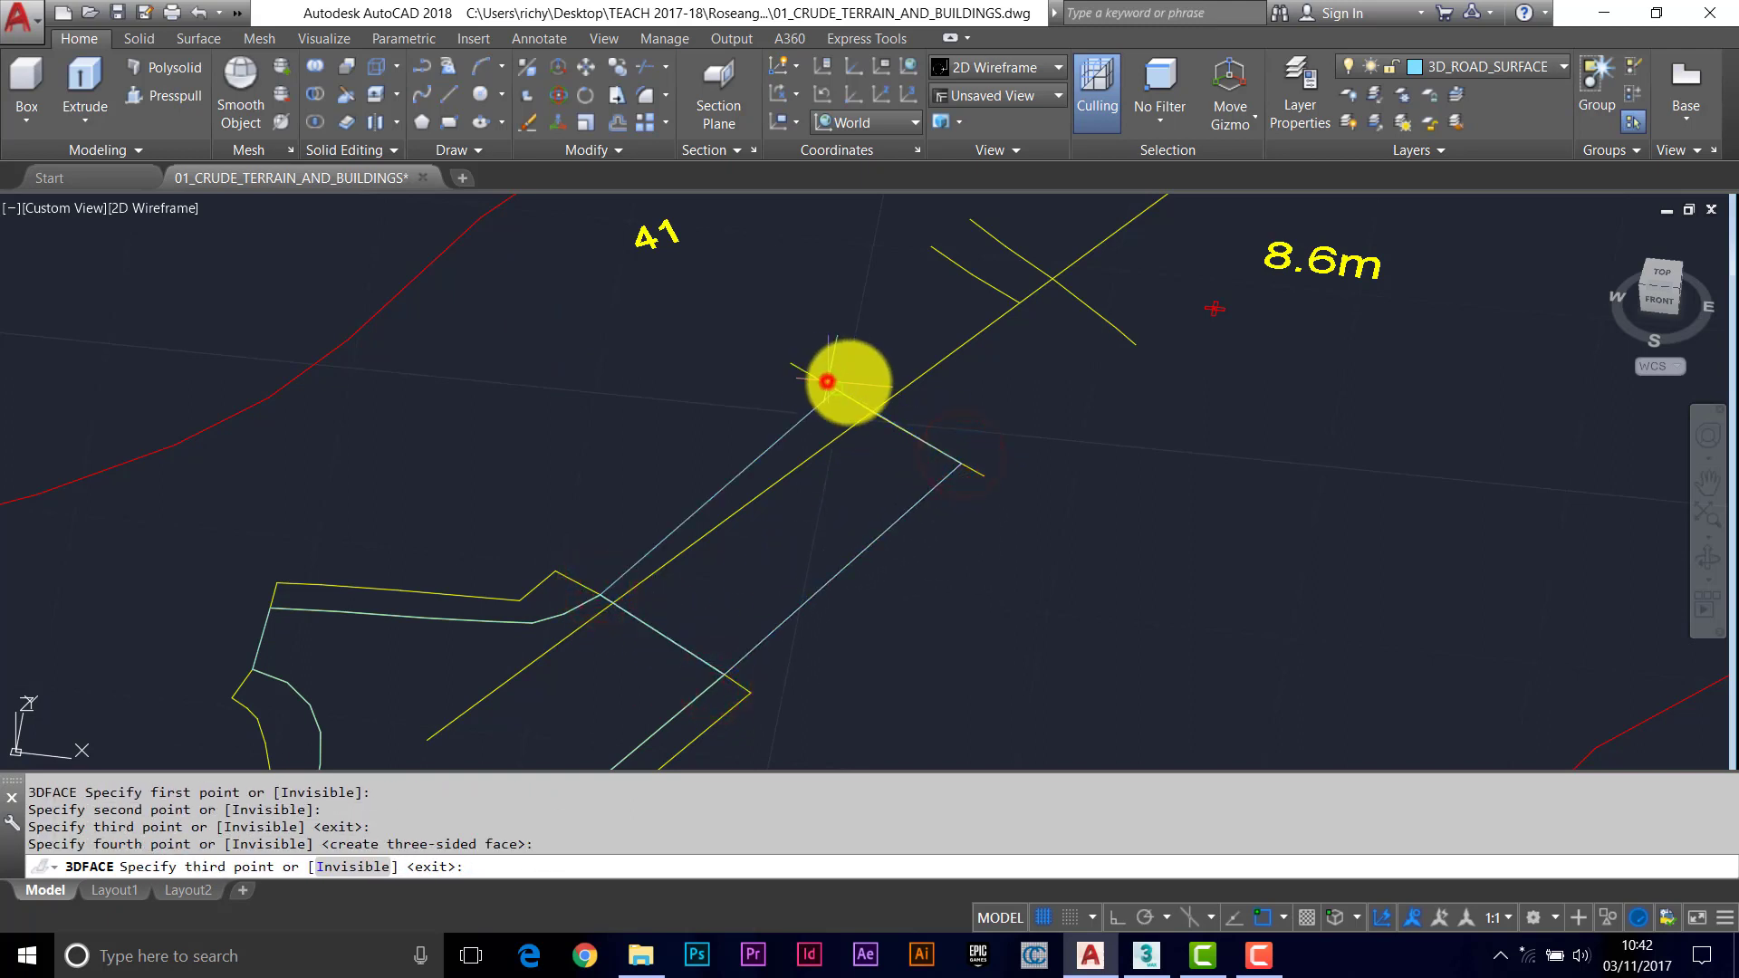
pyautogui.moveTo(937, 369); pyautogui.dragTo(837, 479, button='middle')
pyautogui.press('Return')
pyautogui.press('Return')
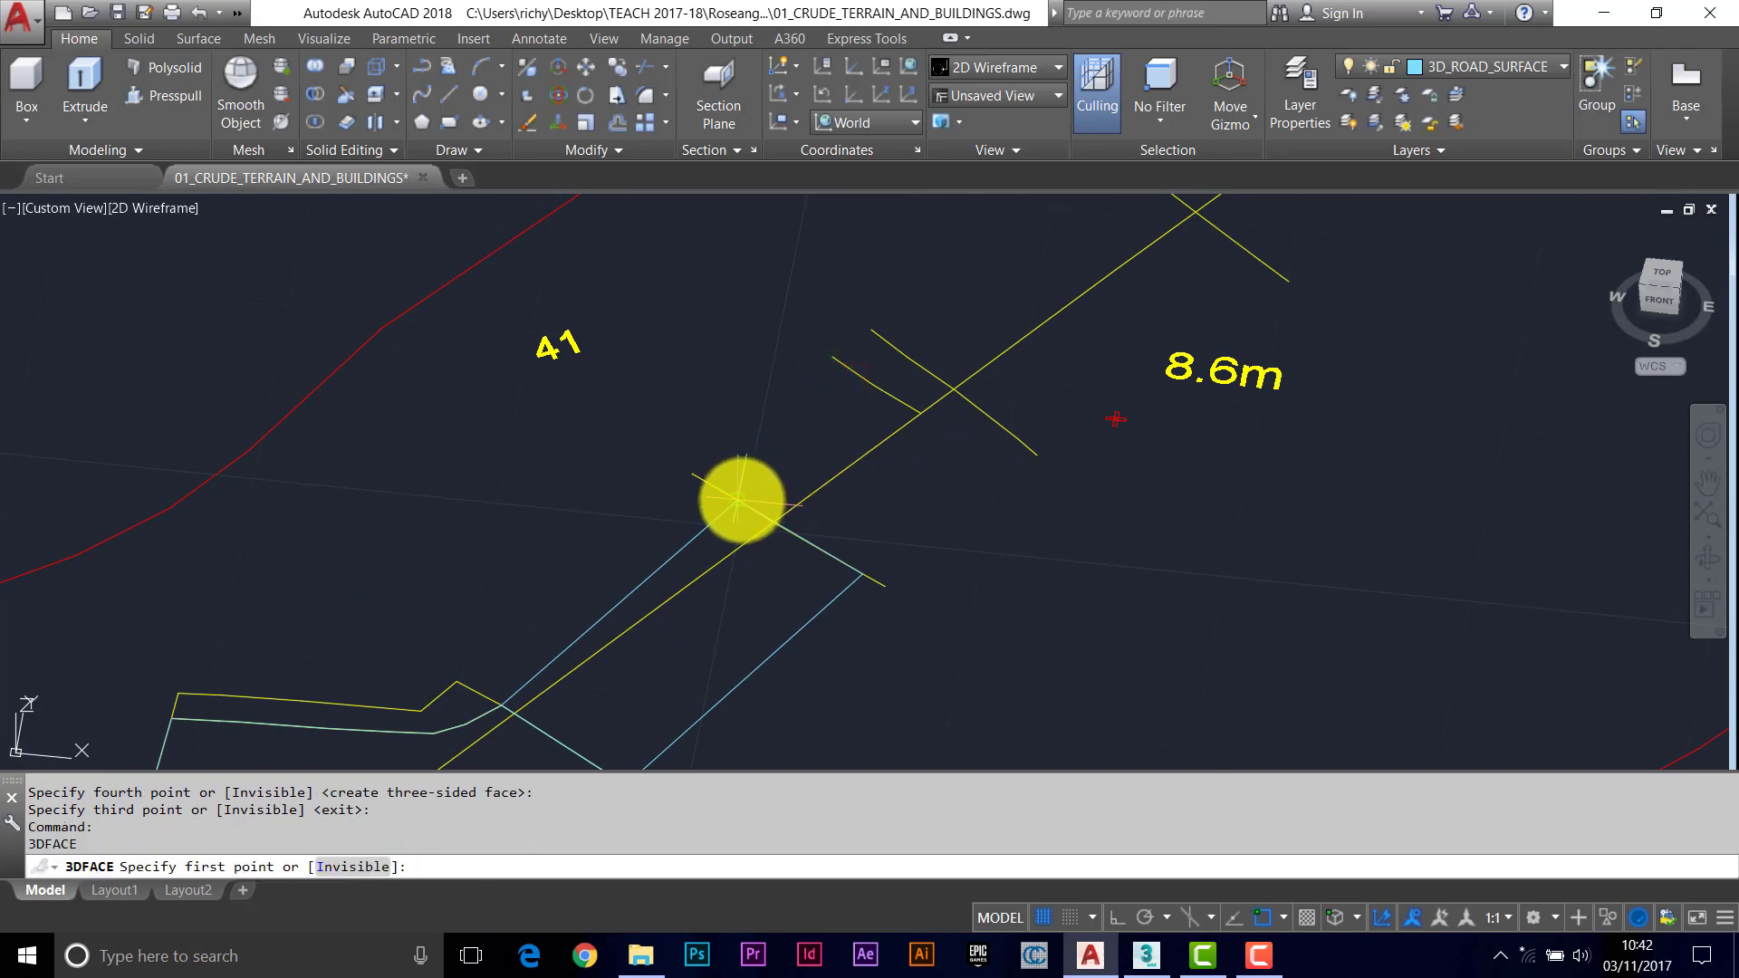
# Add two more four-corner 3D faces along the next road strips.
pyautogui.click(739, 499)
pyautogui.click(864, 573)
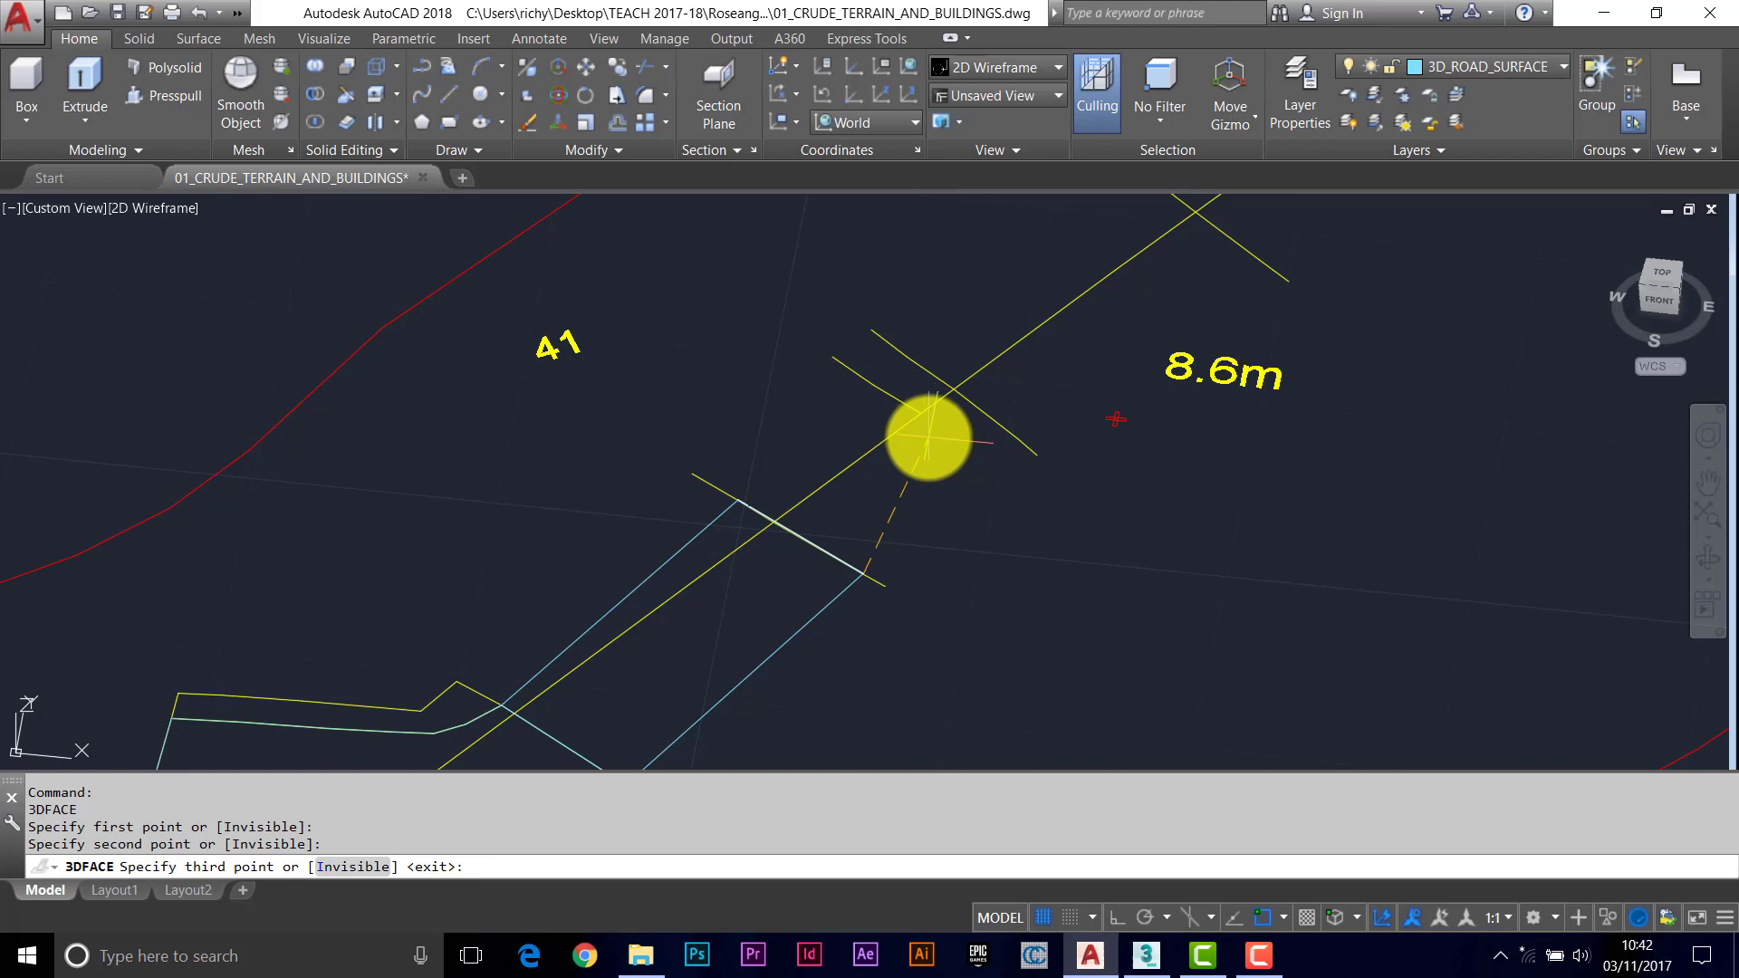
pyautogui.click(1016, 434)
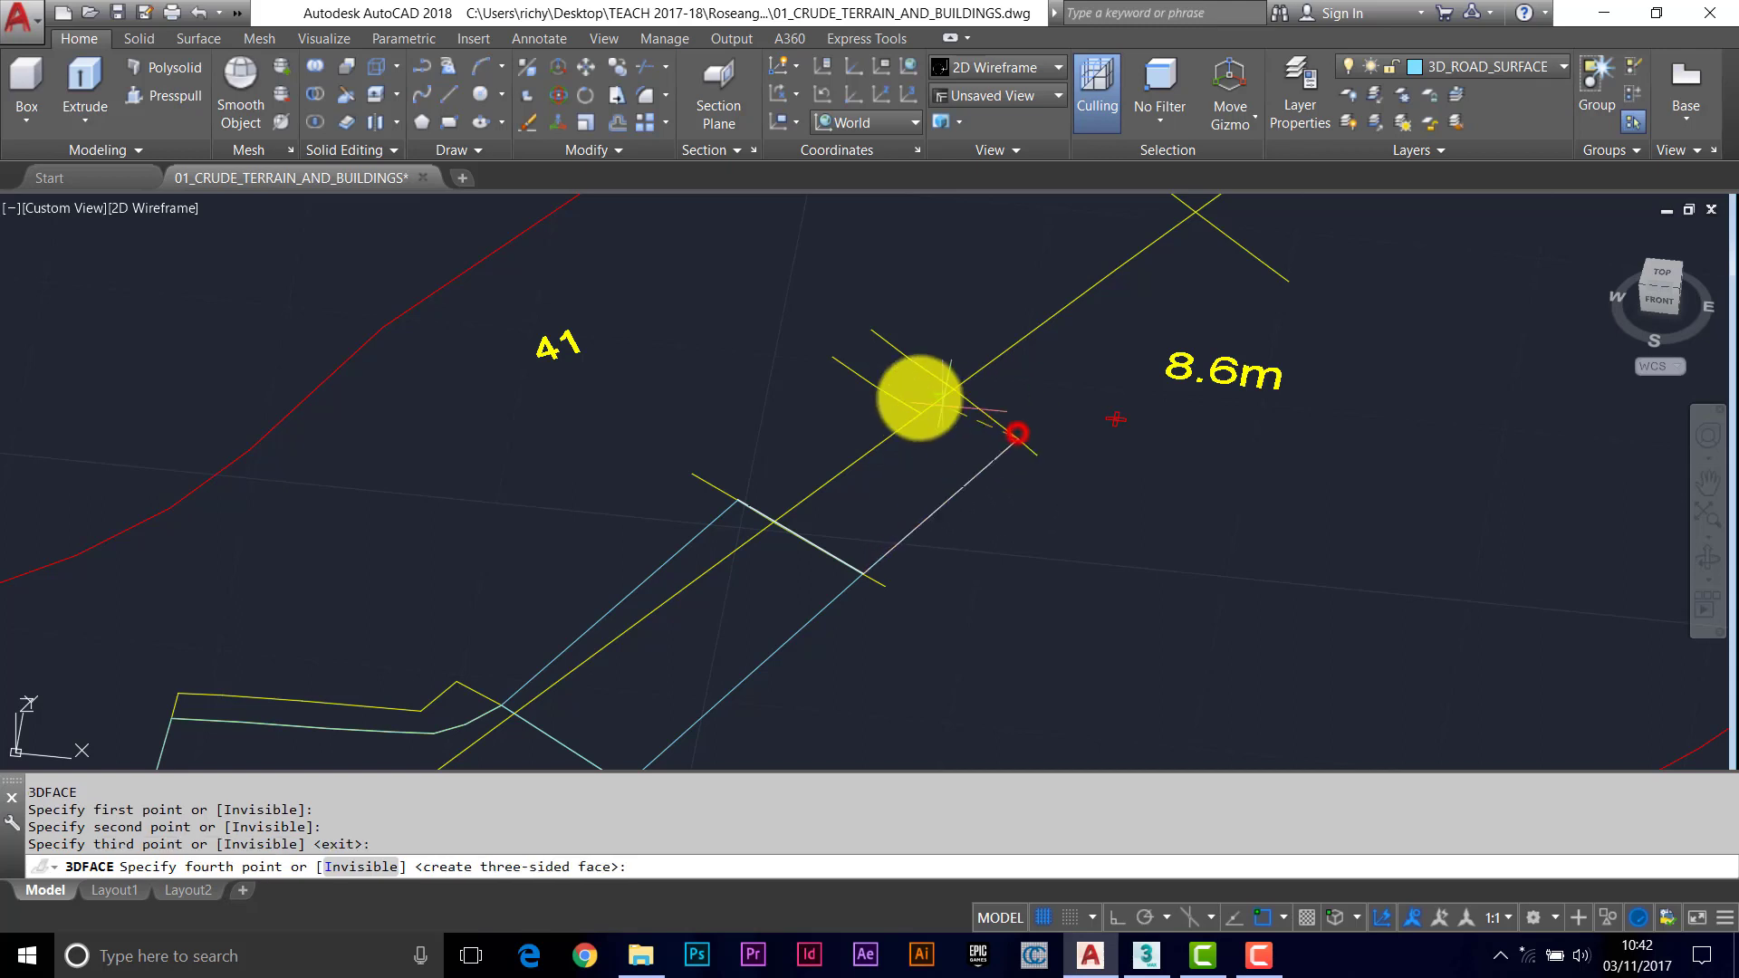
pyautogui.click(865, 383)
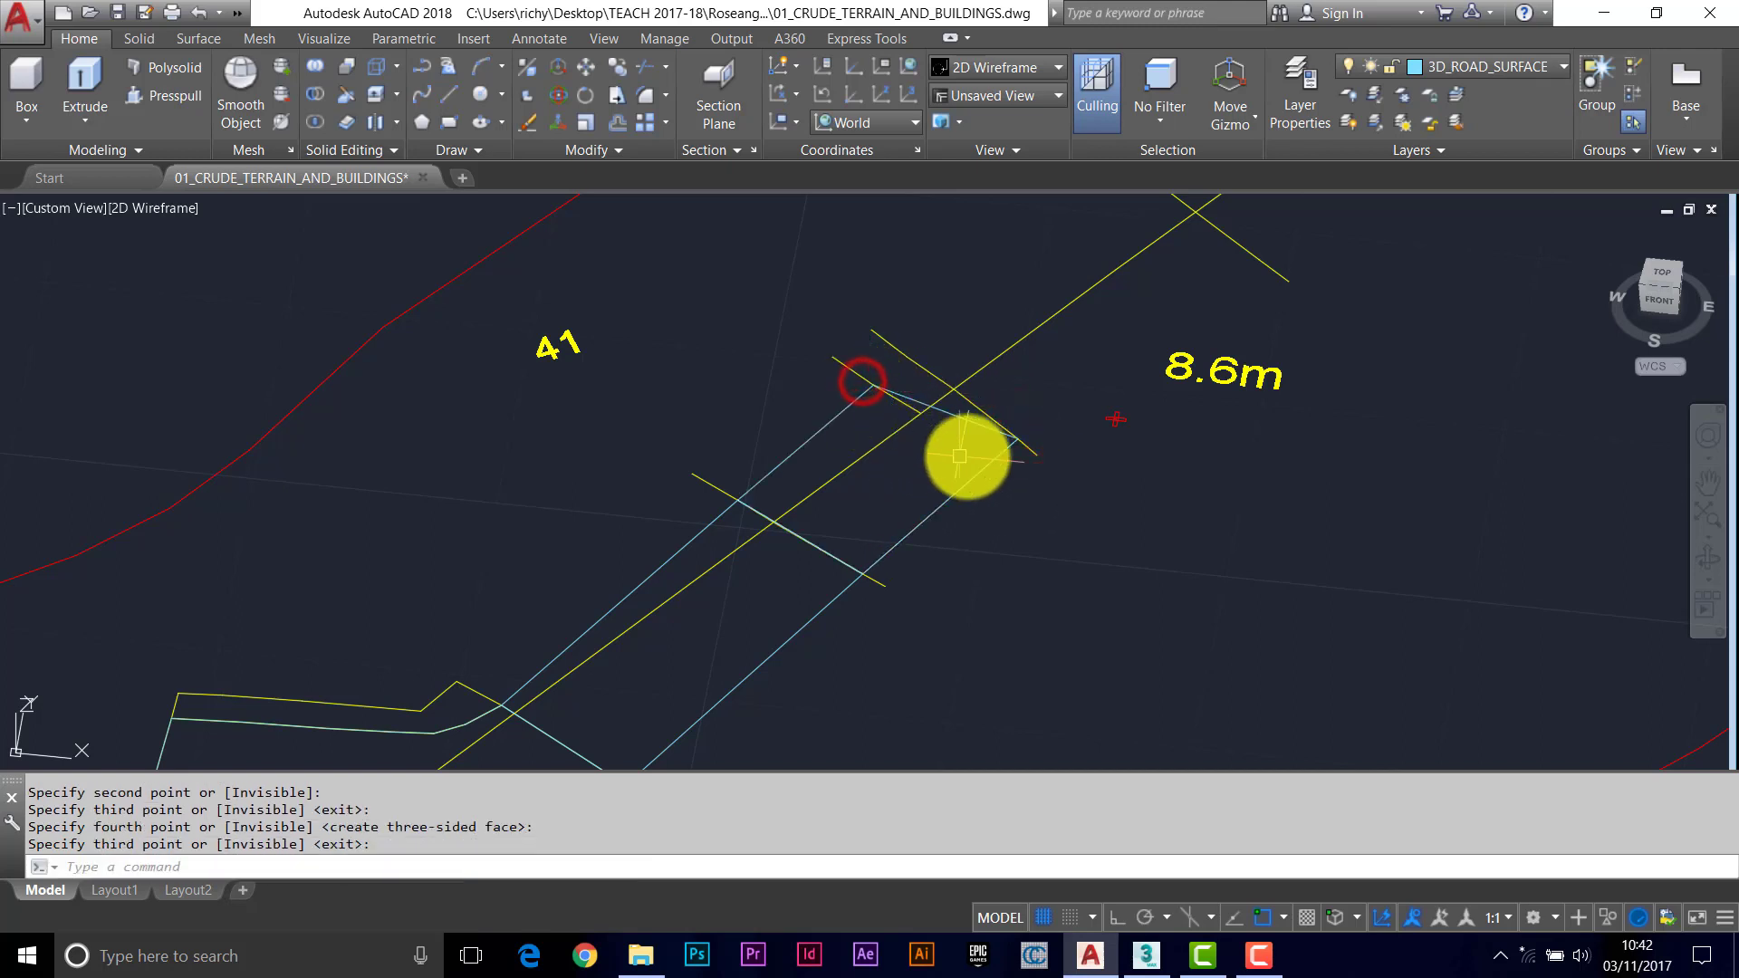
pyautogui.press('Return')
pyautogui.press('Return')
pyautogui.click(1013, 438)
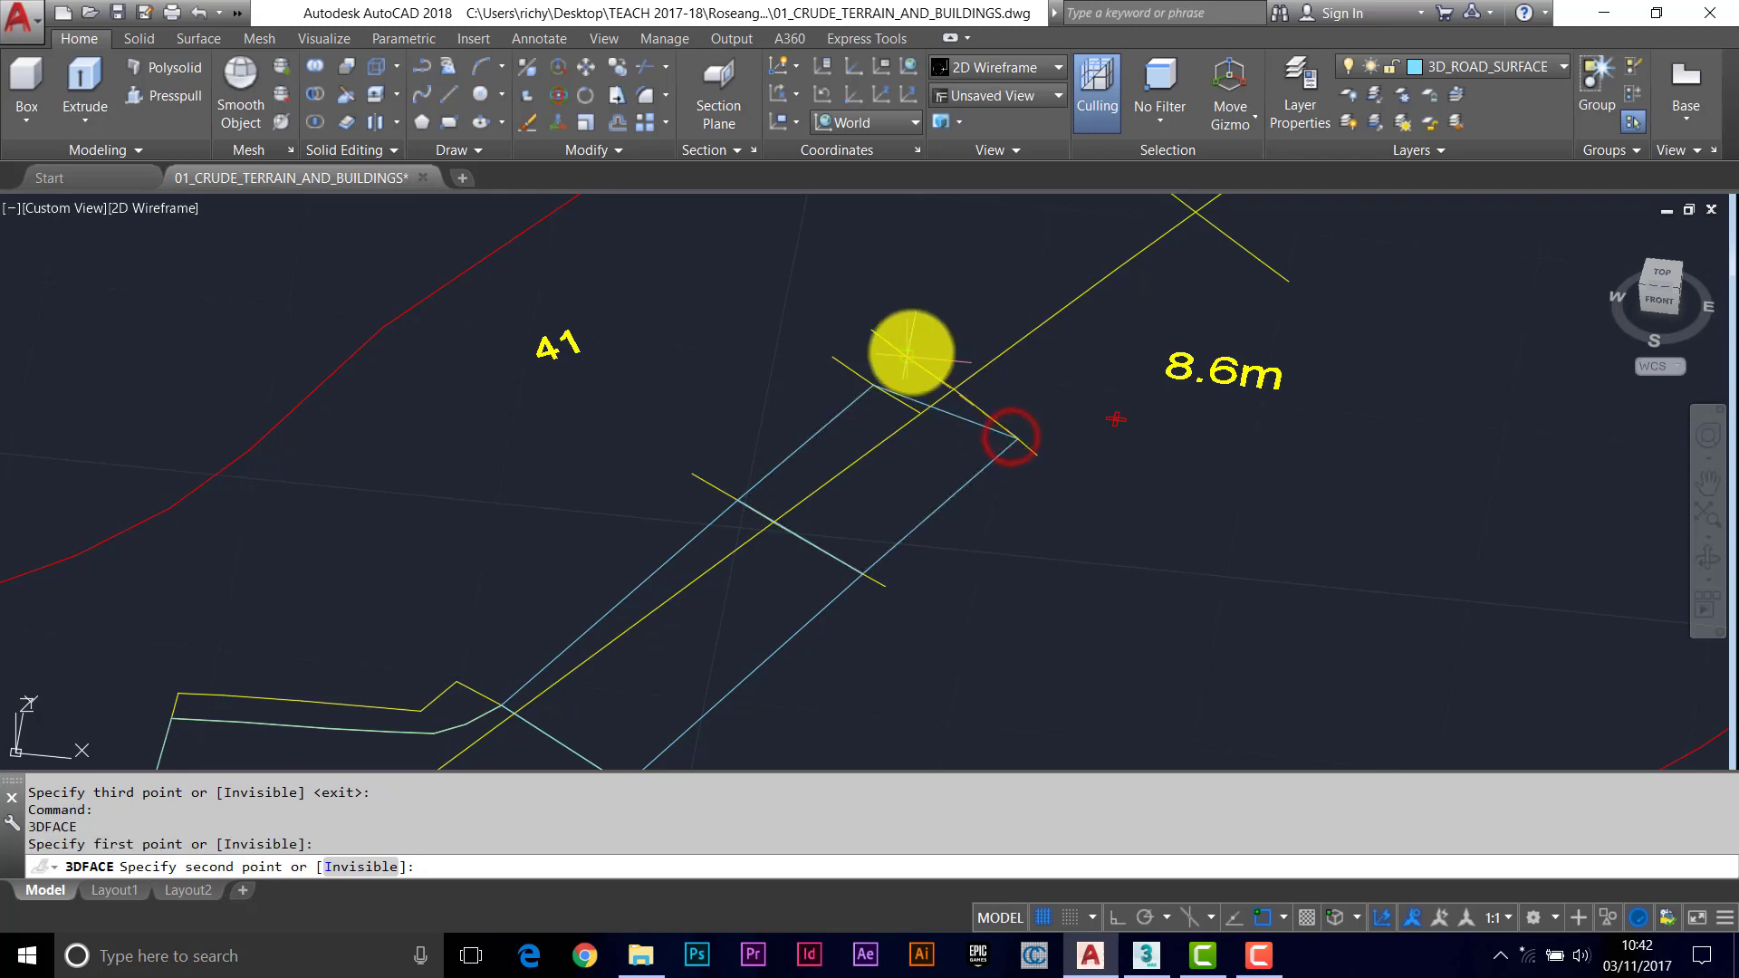
pyautogui.click(910, 354)
pyautogui.click(871, 379)
pyautogui.click(862, 387)
pyautogui.scroll(-2, 1023, 372)
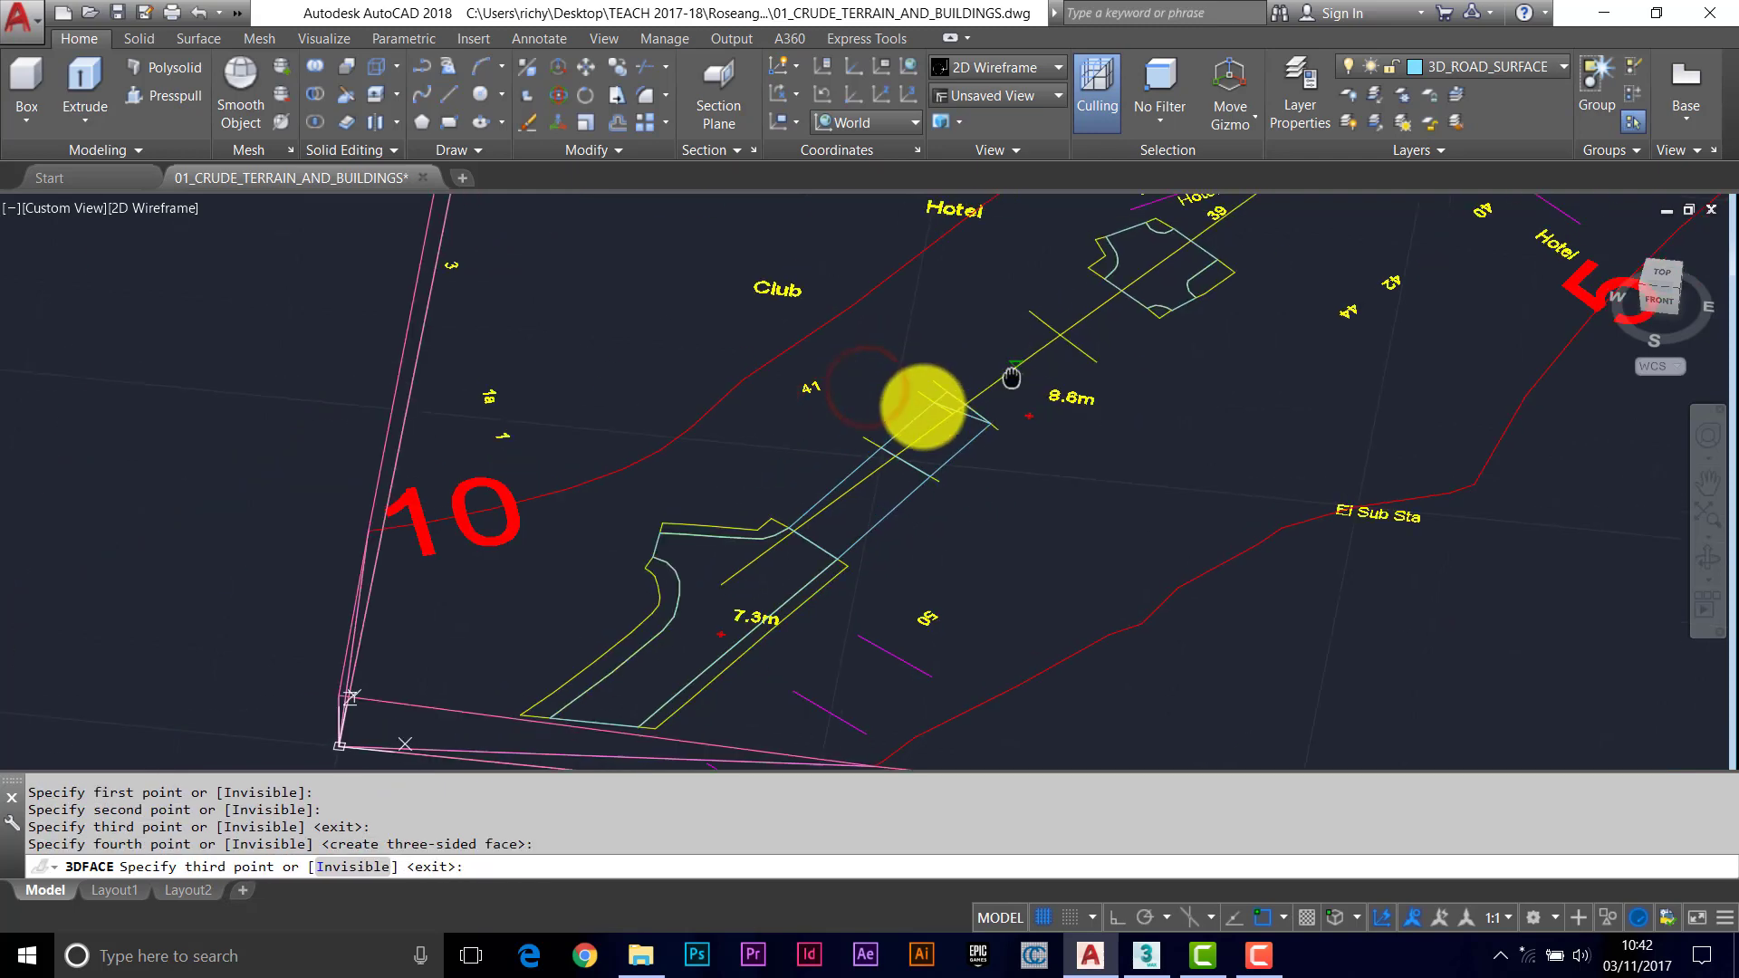
pyautogui.scroll(4, 1011, 378)
pyautogui.press('Return')
pyautogui.press('Return')
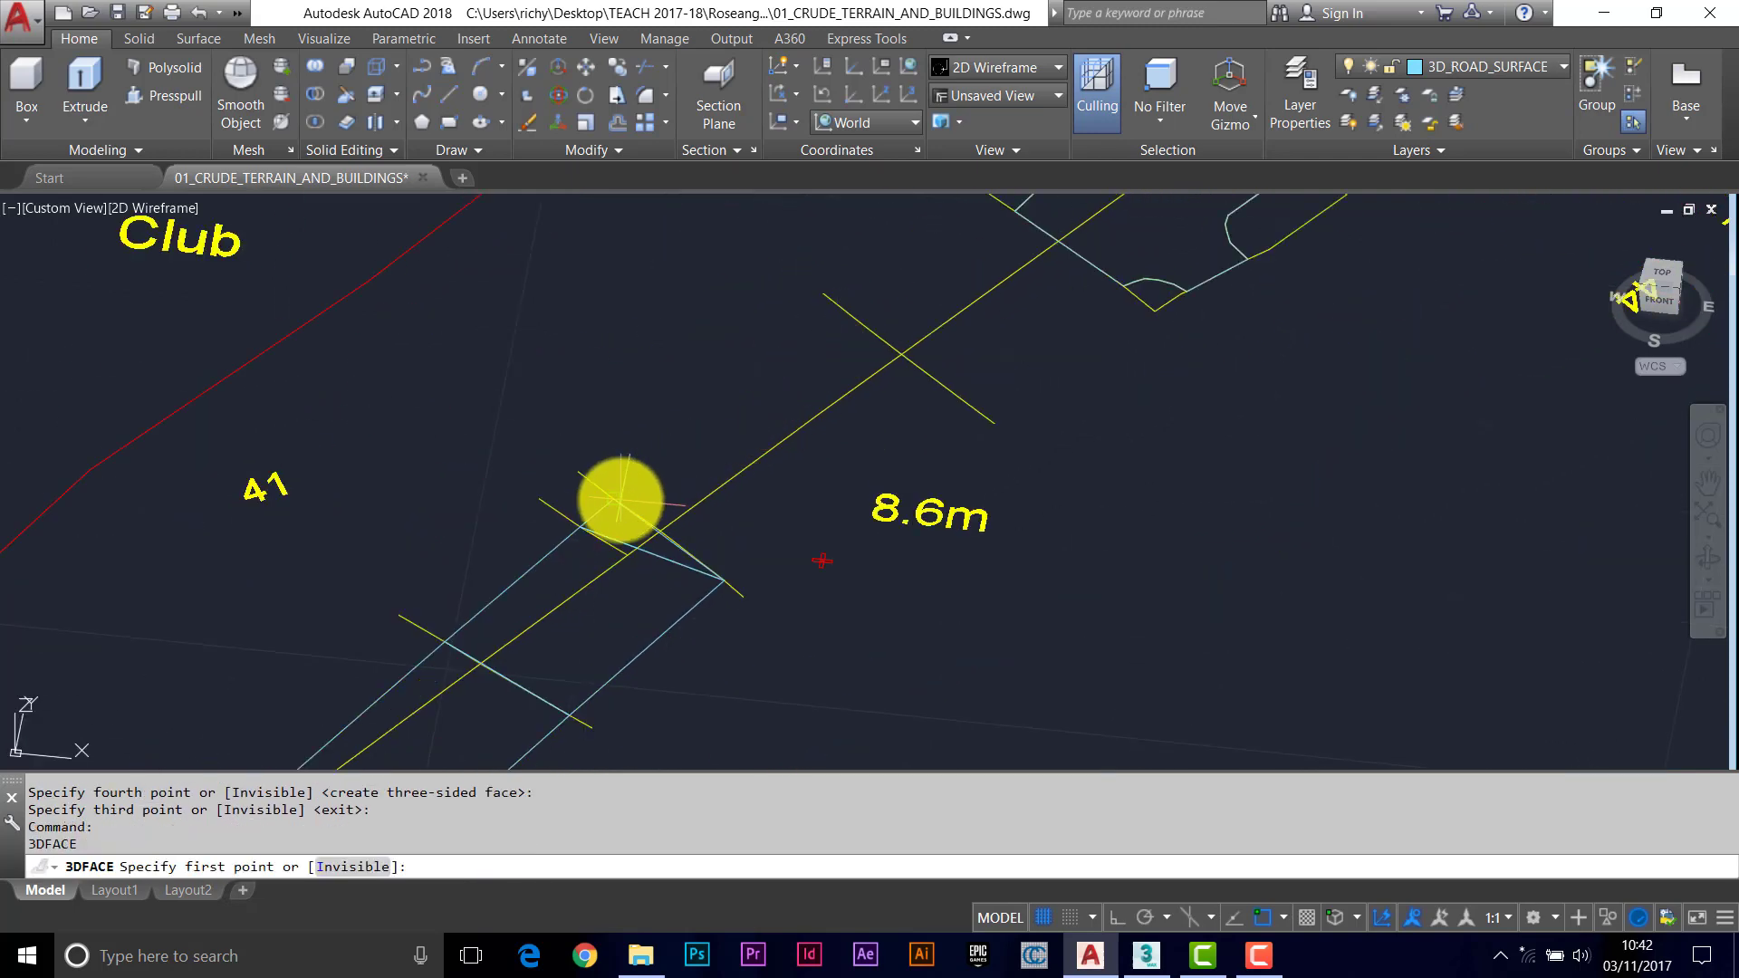
# Draw the last two road faces and zoom out to show the whole road.
pyautogui.click(621, 499)
pyautogui.click(728, 581)
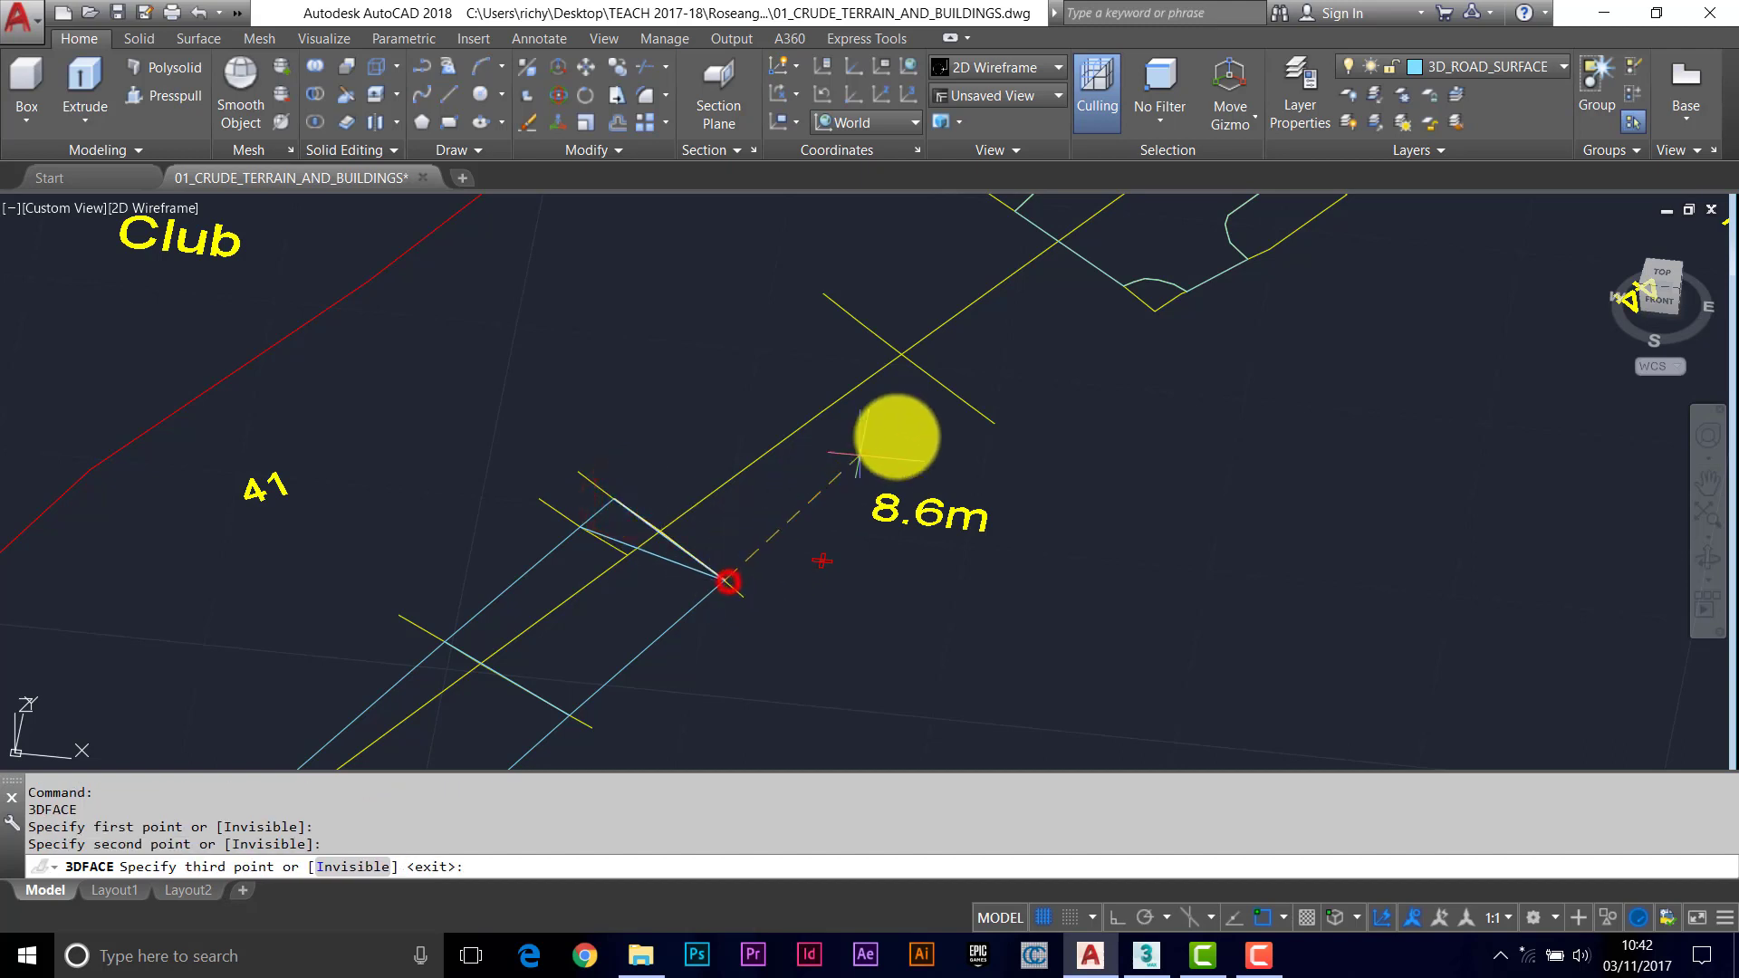
pyautogui.click(967, 409)
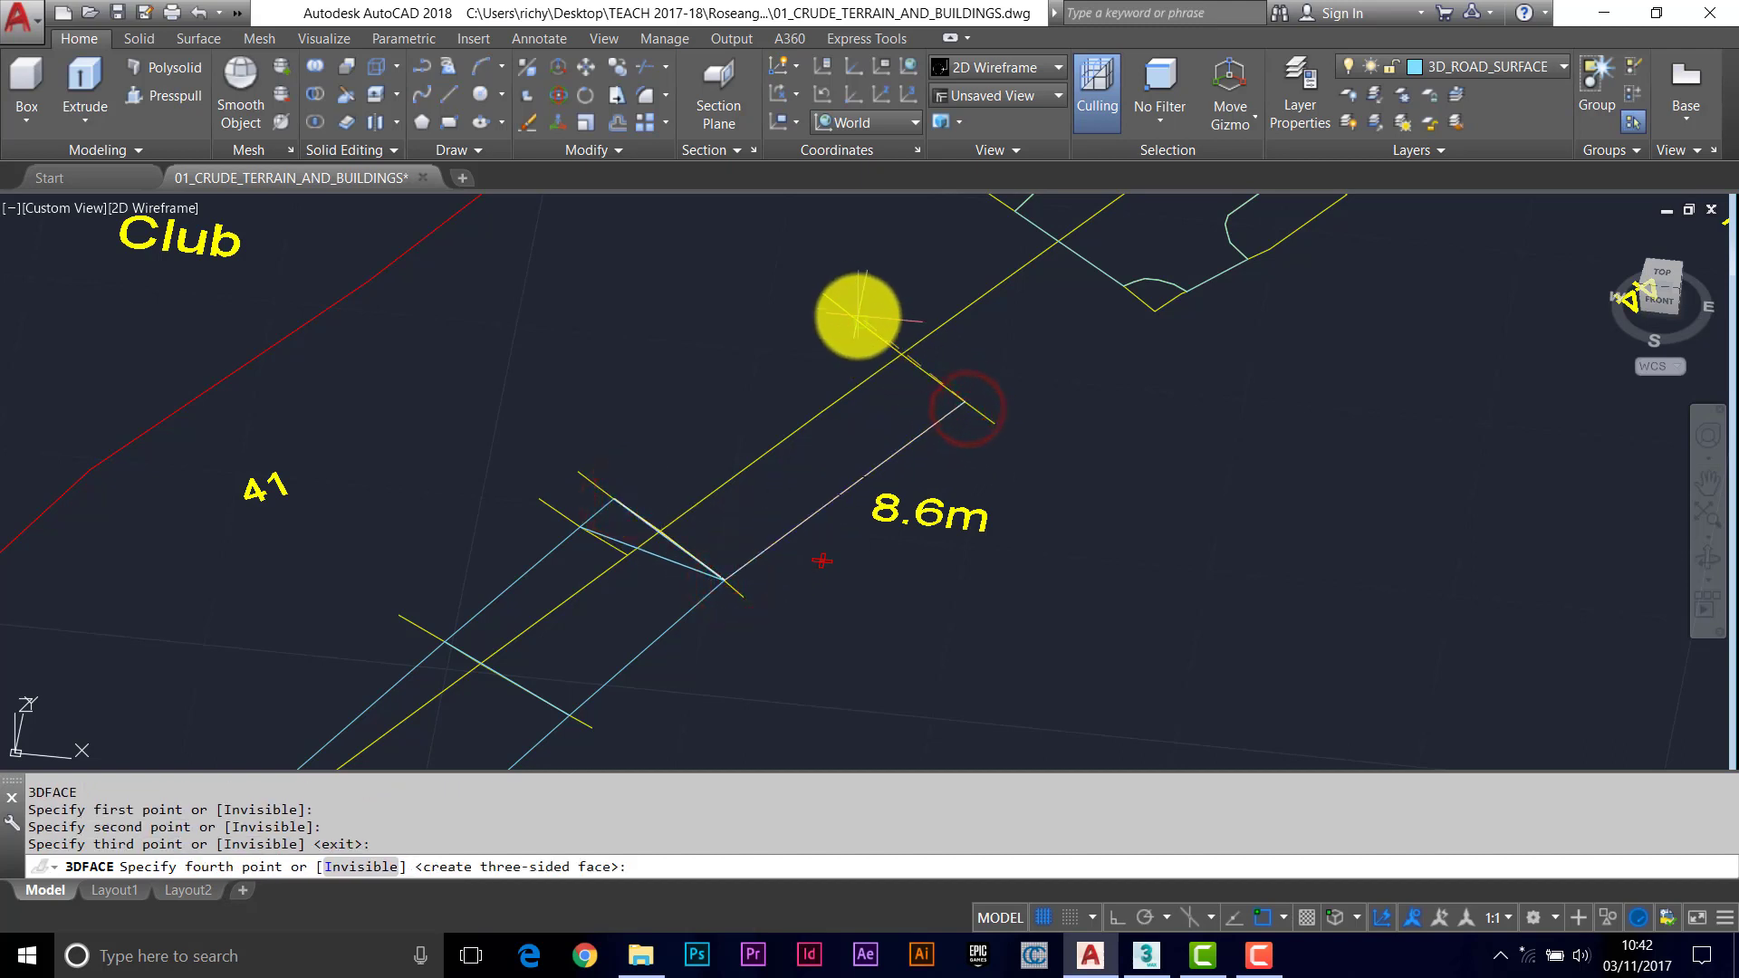
pyautogui.click(856, 315)
pyautogui.moveTo(920, 311); pyautogui.dragTo(757, 434, button='middle')
pyautogui.press('Return')
pyautogui.press('Return')
pyautogui.click(678, 459)
pyautogui.click(784, 540)
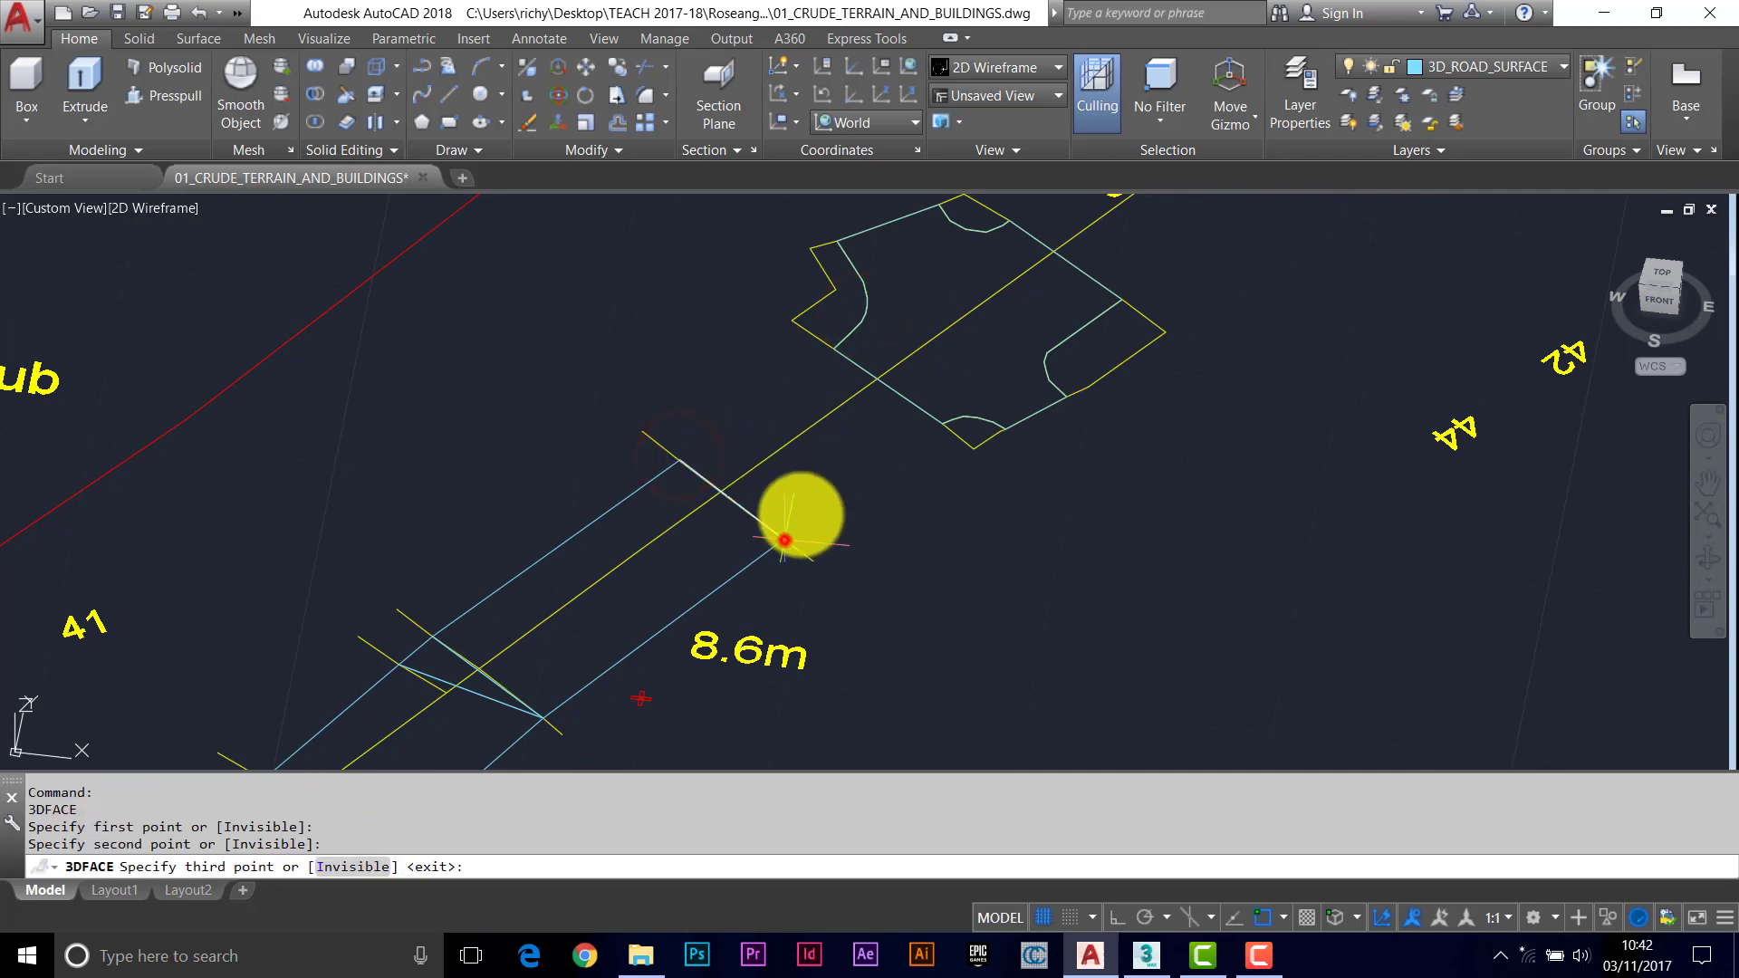
pyautogui.click(941, 427)
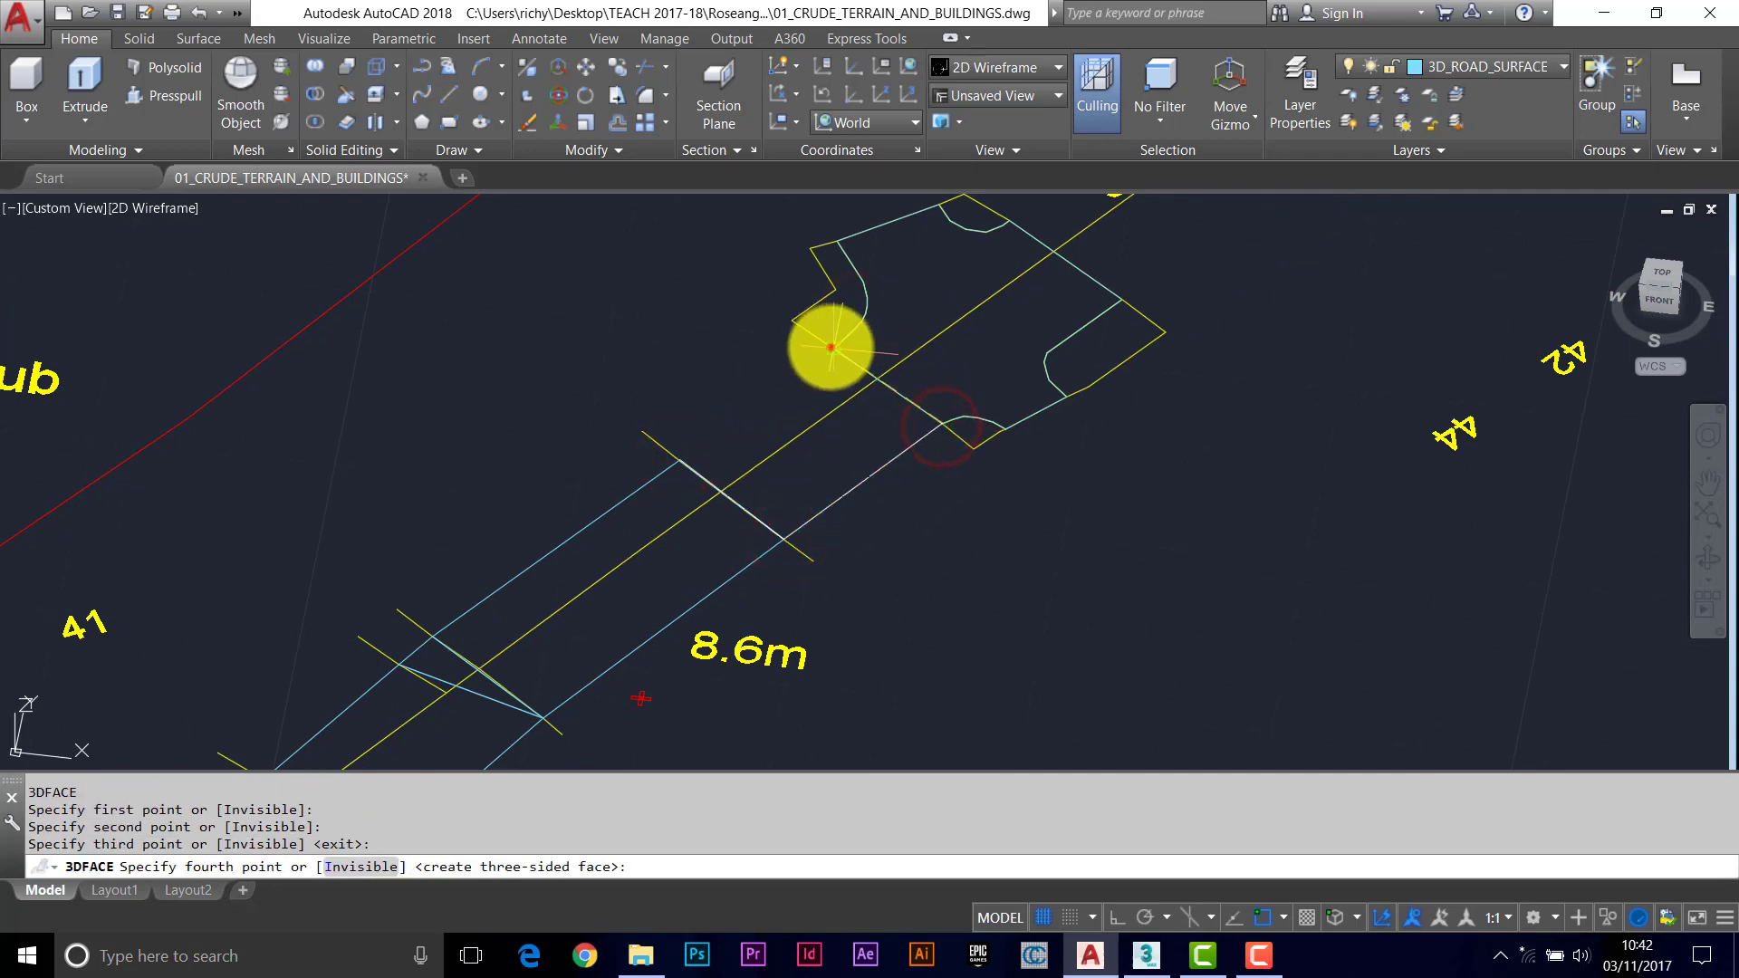
pyautogui.click(830, 347)
pyautogui.scroll(-5, 796, 438)
pyautogui.moveTo(861, 396); pyautogui.dragTo(837, 471, button='middle')
pyautogui.click(150, 207)
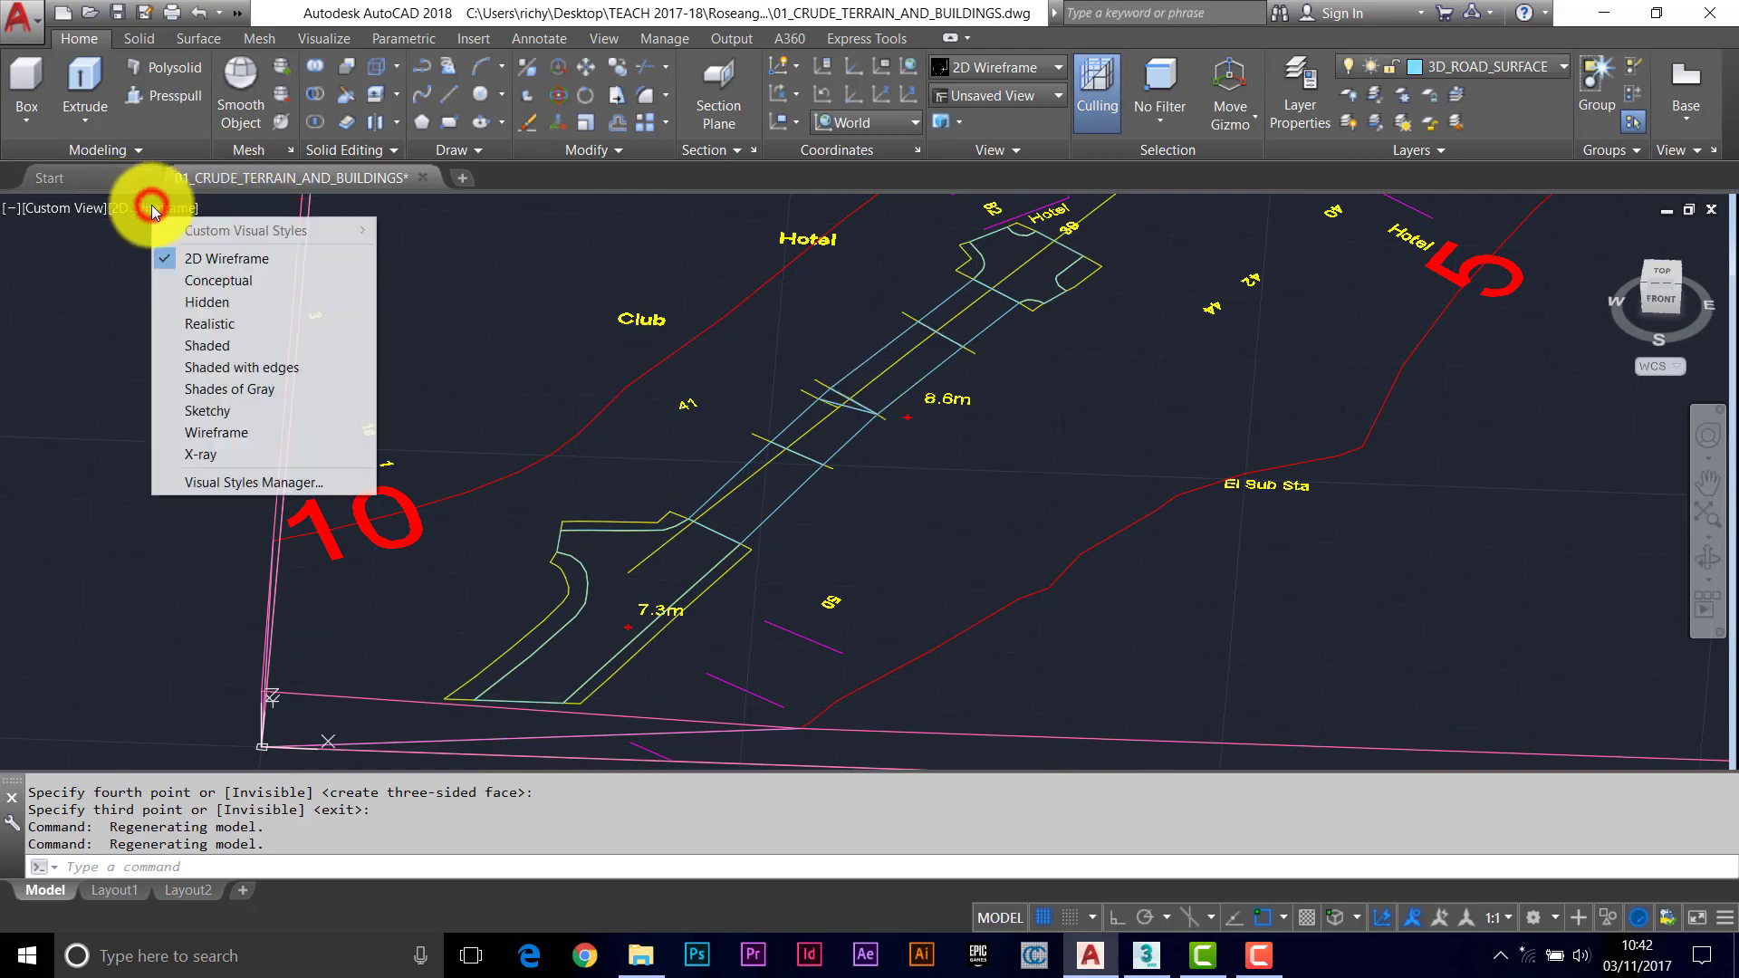
pyautogui.click(225, 369)
pyautogui.moveTo(842, 399)
pyautogui.keyDown('shift'); pyautogui.mouseDown(button='middle')
pyautogui.moveTo(873, 435)
pyautogui.moveTo(888, 377)
pyautogui.moveTo(970, 341)
pyautogui.moveTo(923, 439)
pyautogui.mouseUp(button='middle'); pyautogui.keyUp('shift')
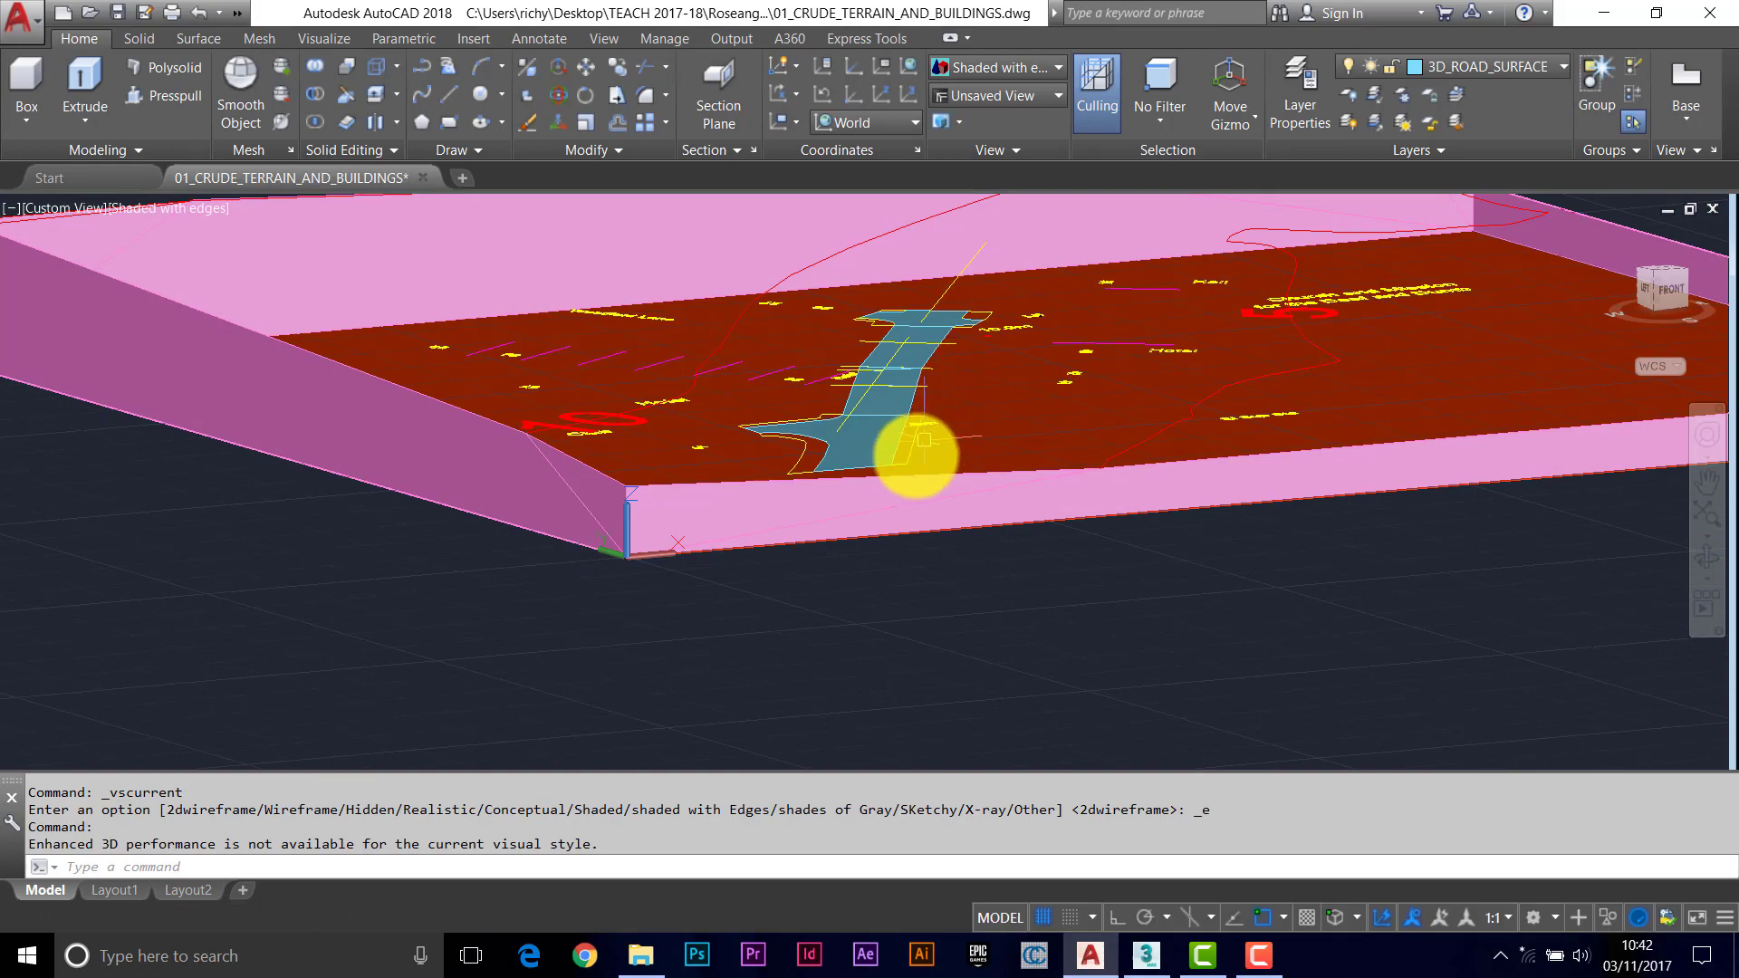
pyautogui.keyDown('shift'); pyautogui.moveTo(944, 380); pyautogui.dragTo(908, 435, button='middle'); pyautogui.keyUp('shift')
pyautogui.scroll(3, 827, 458)
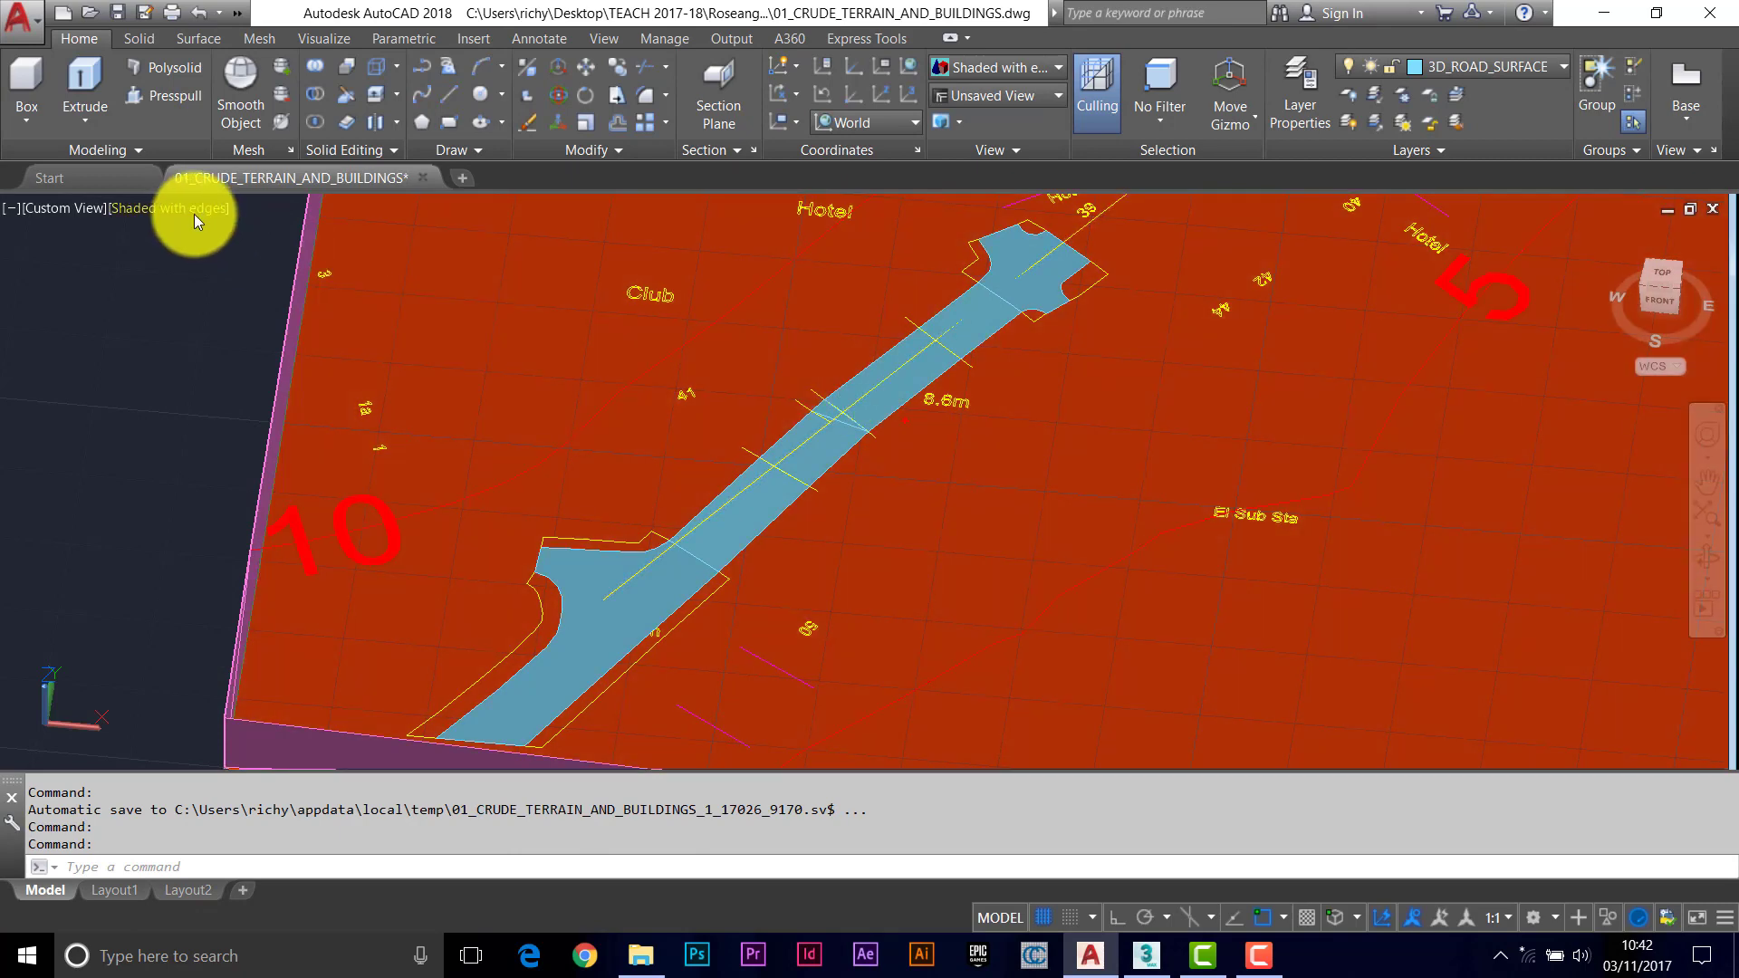
pyautogui.click(193, 214)
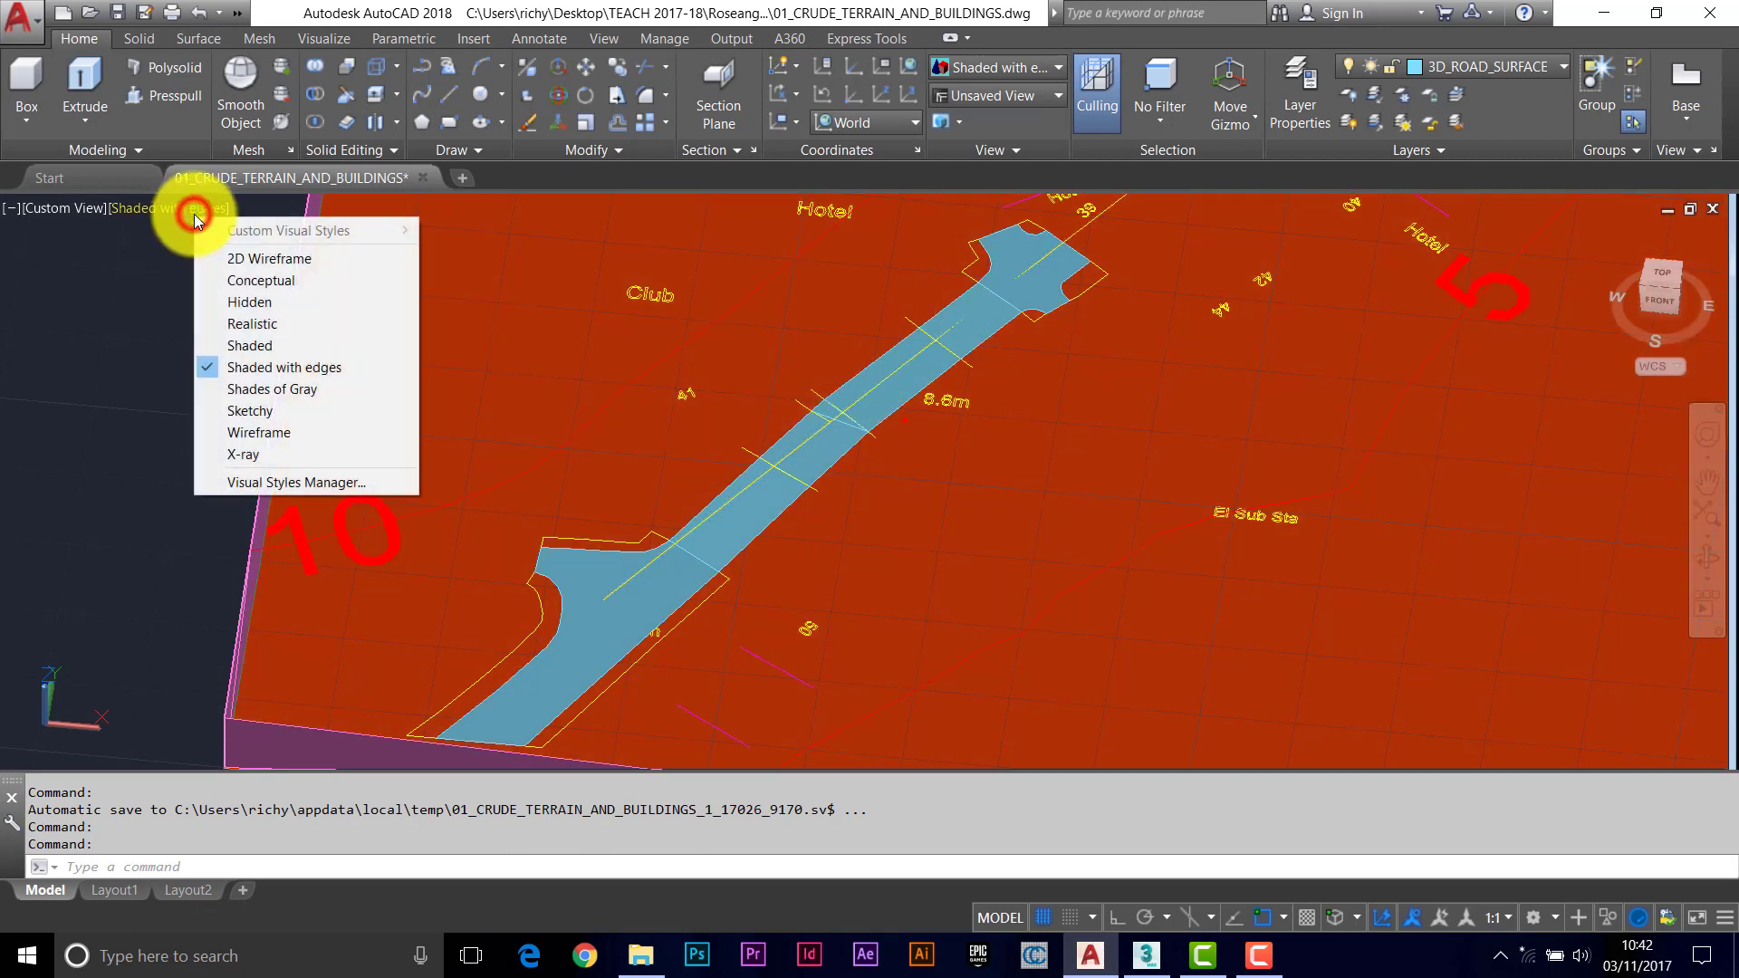
pyautogui.click(256, 262)
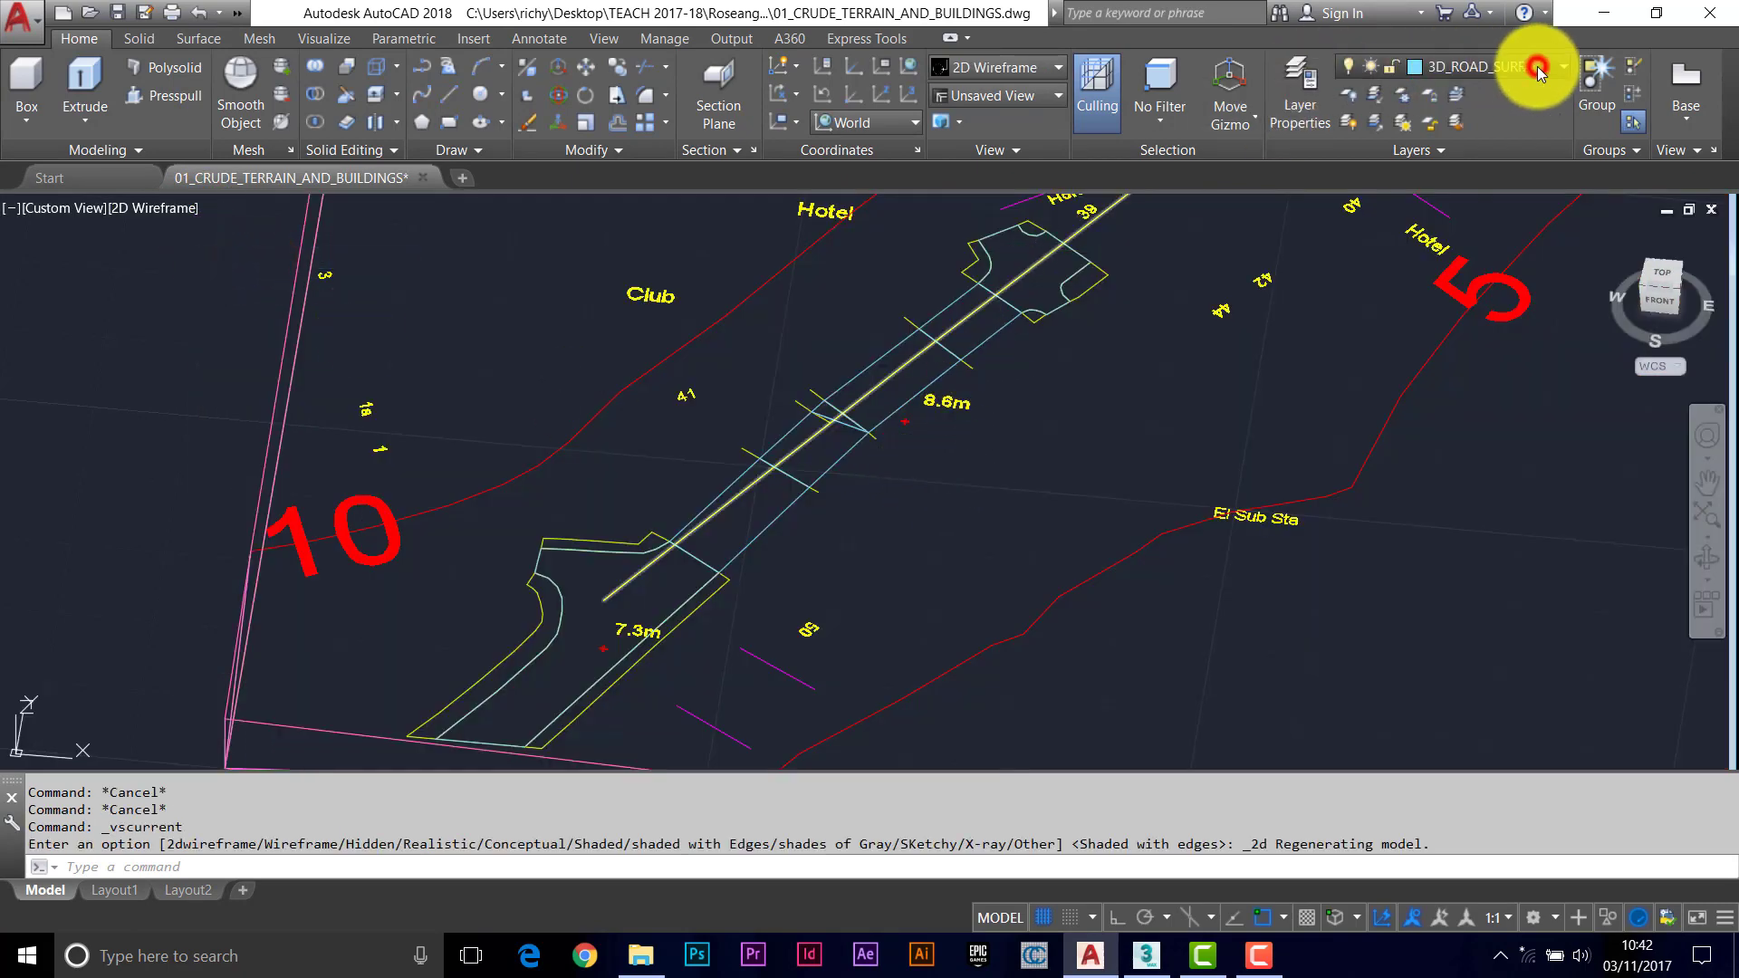
# Make 3D_PATH_SURFACE current and turn three lower path-end outlines into regions.
pyautogui.click(1537, 67)
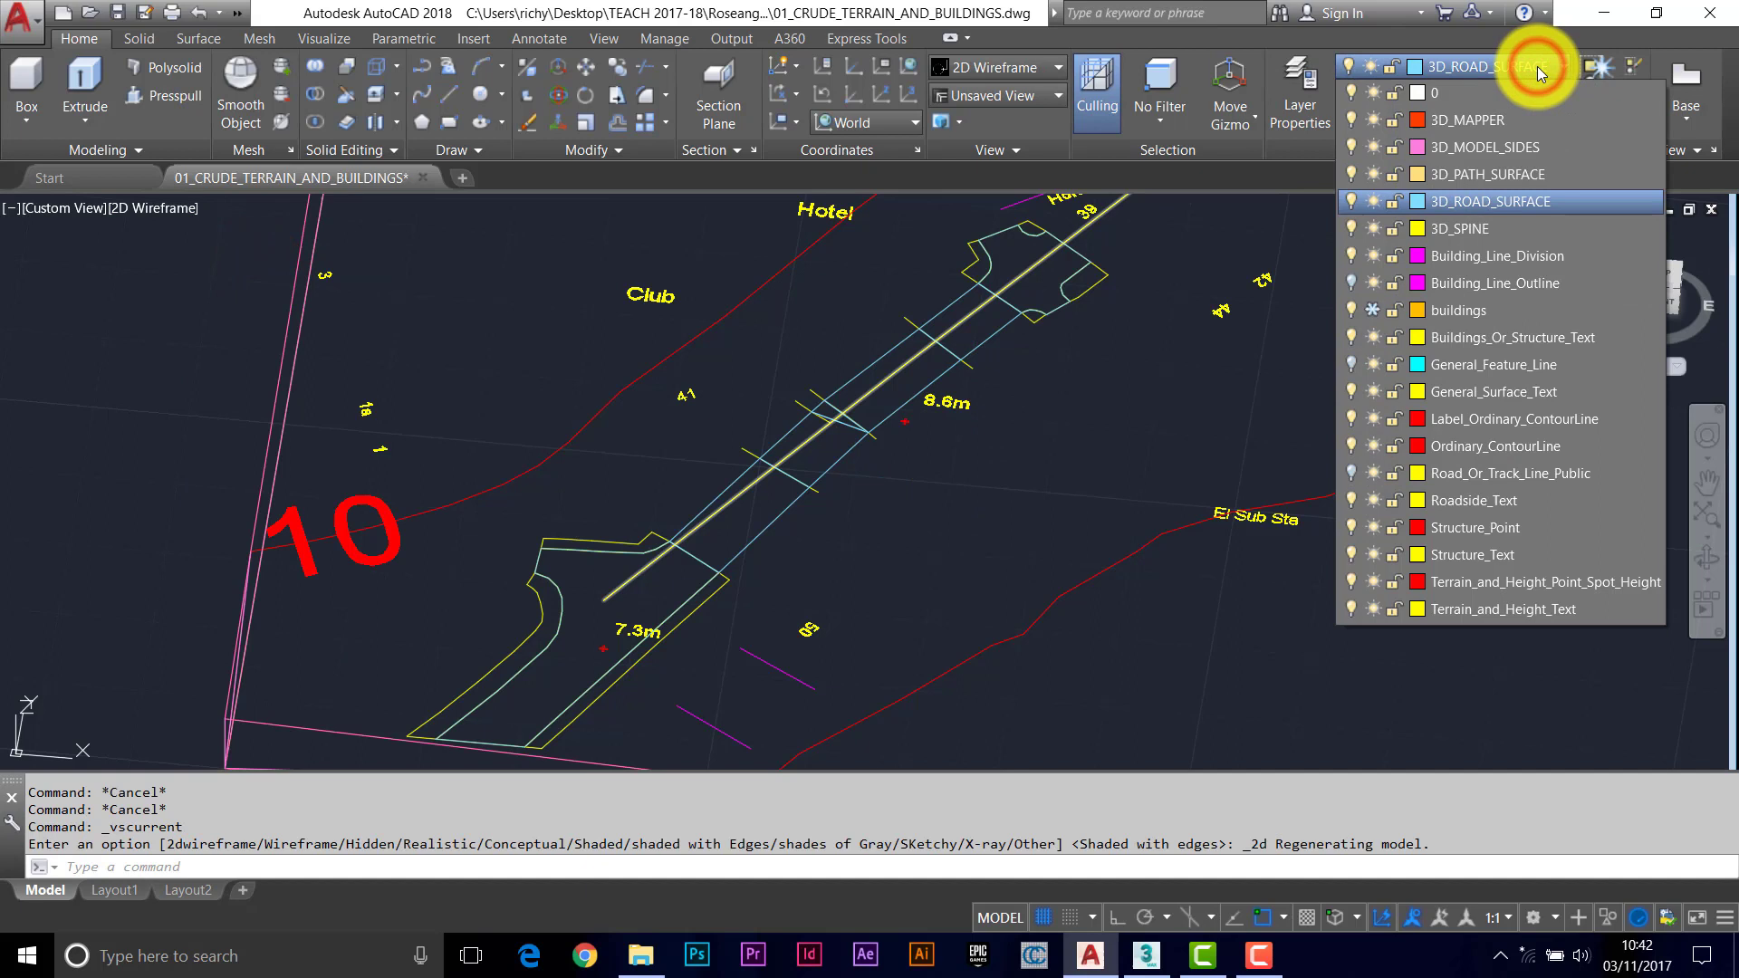
pyautogui.click(1469, 178)
pyautogui.moveTo(613, 621); pyautogui.dragTo(605, 583, button='middle')
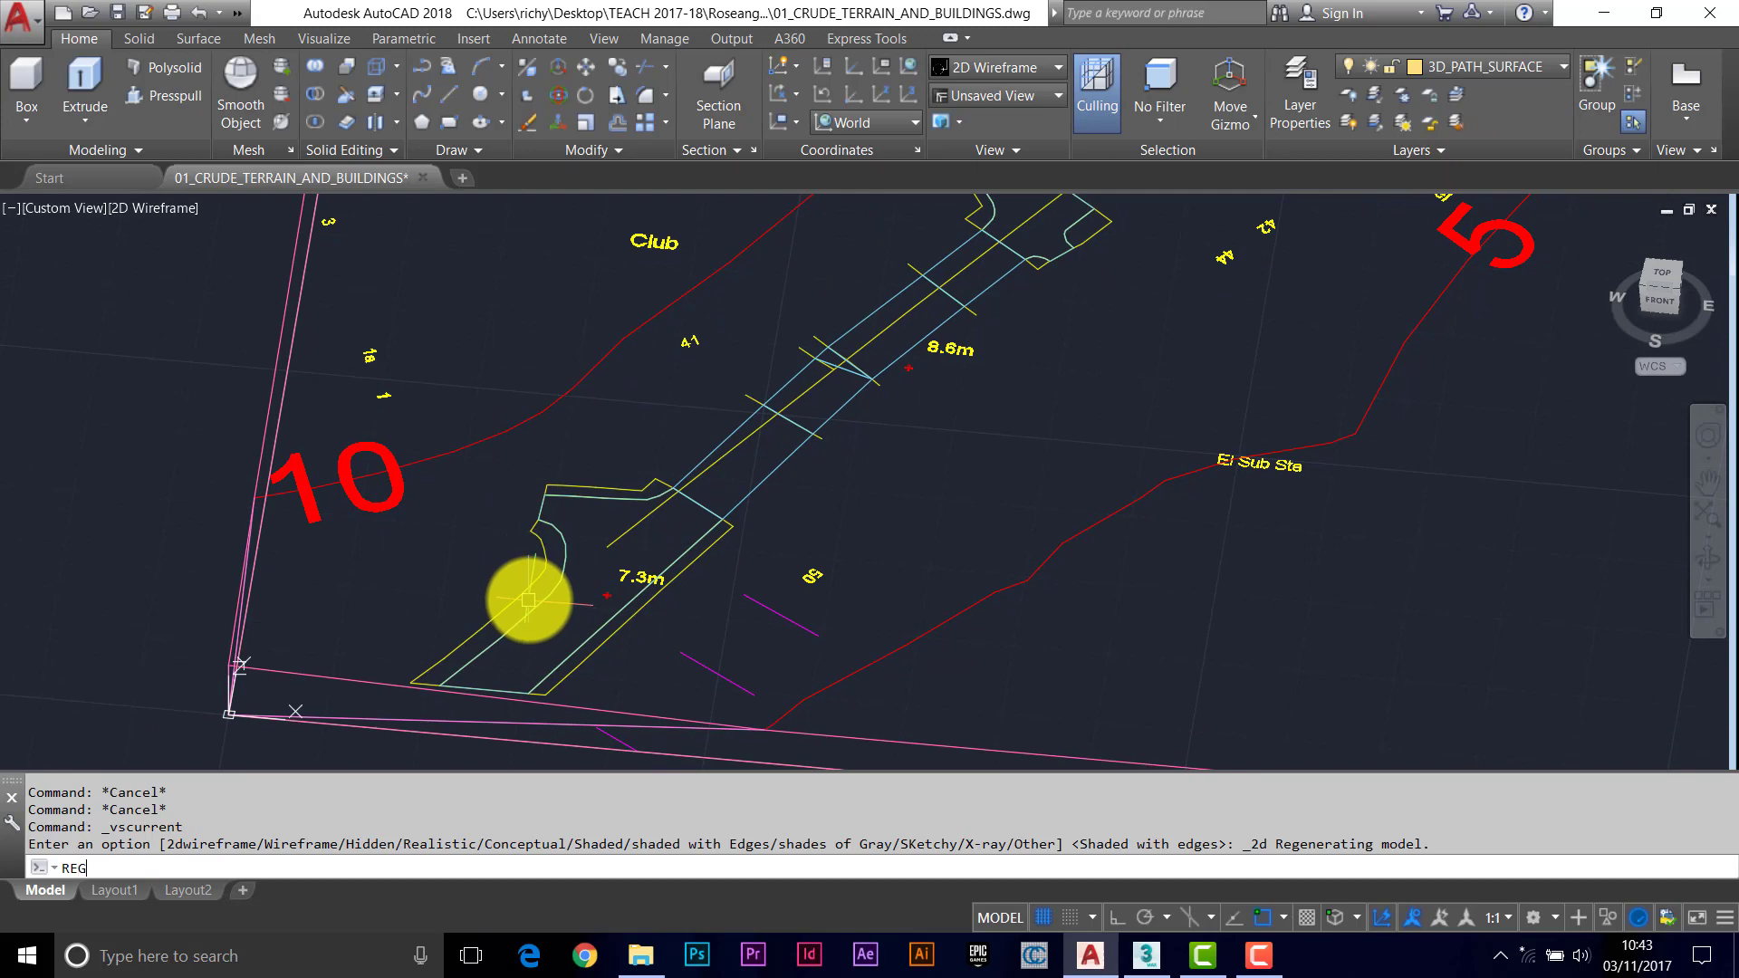
pyautogui.press('Return')
pyautogui.click(530, 590)
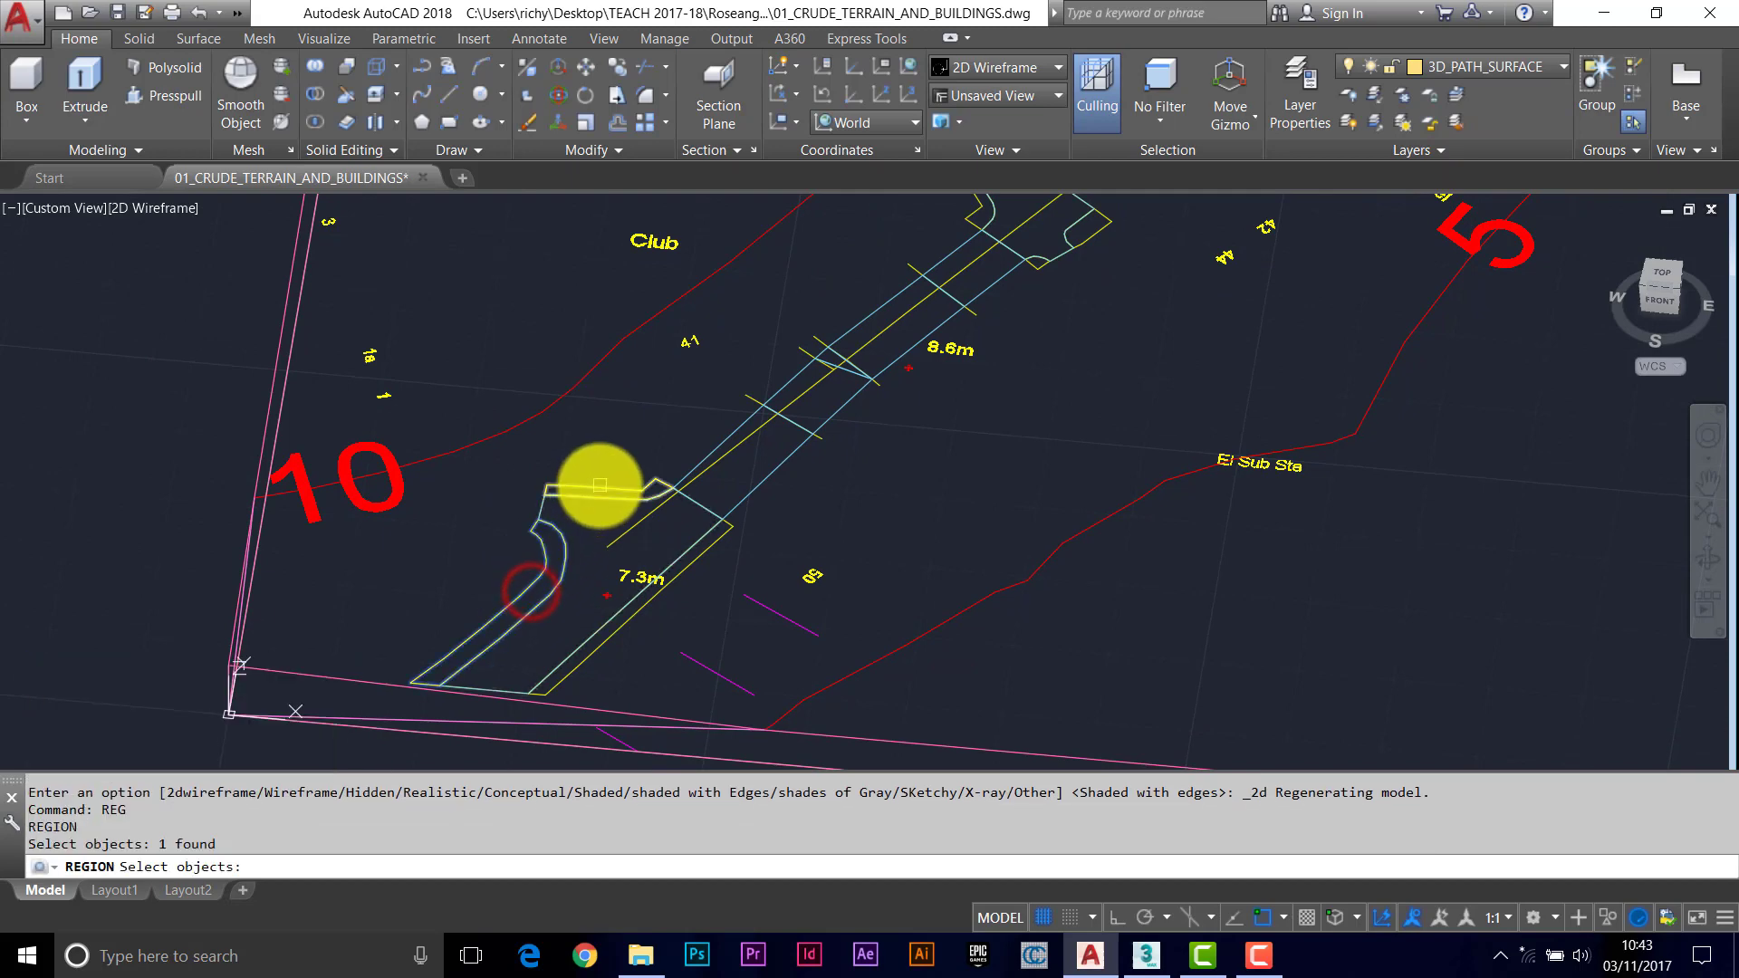
pyautogui.click(600, 486)
pyautogui.click(758, 567)
pyautogui.press('Return')
# Turn the upper path-end outlines into regions, creating 4 regions.
pyautogui.moveTo(941, 257); pyautogui.dragTo(854, 426, button='middle')
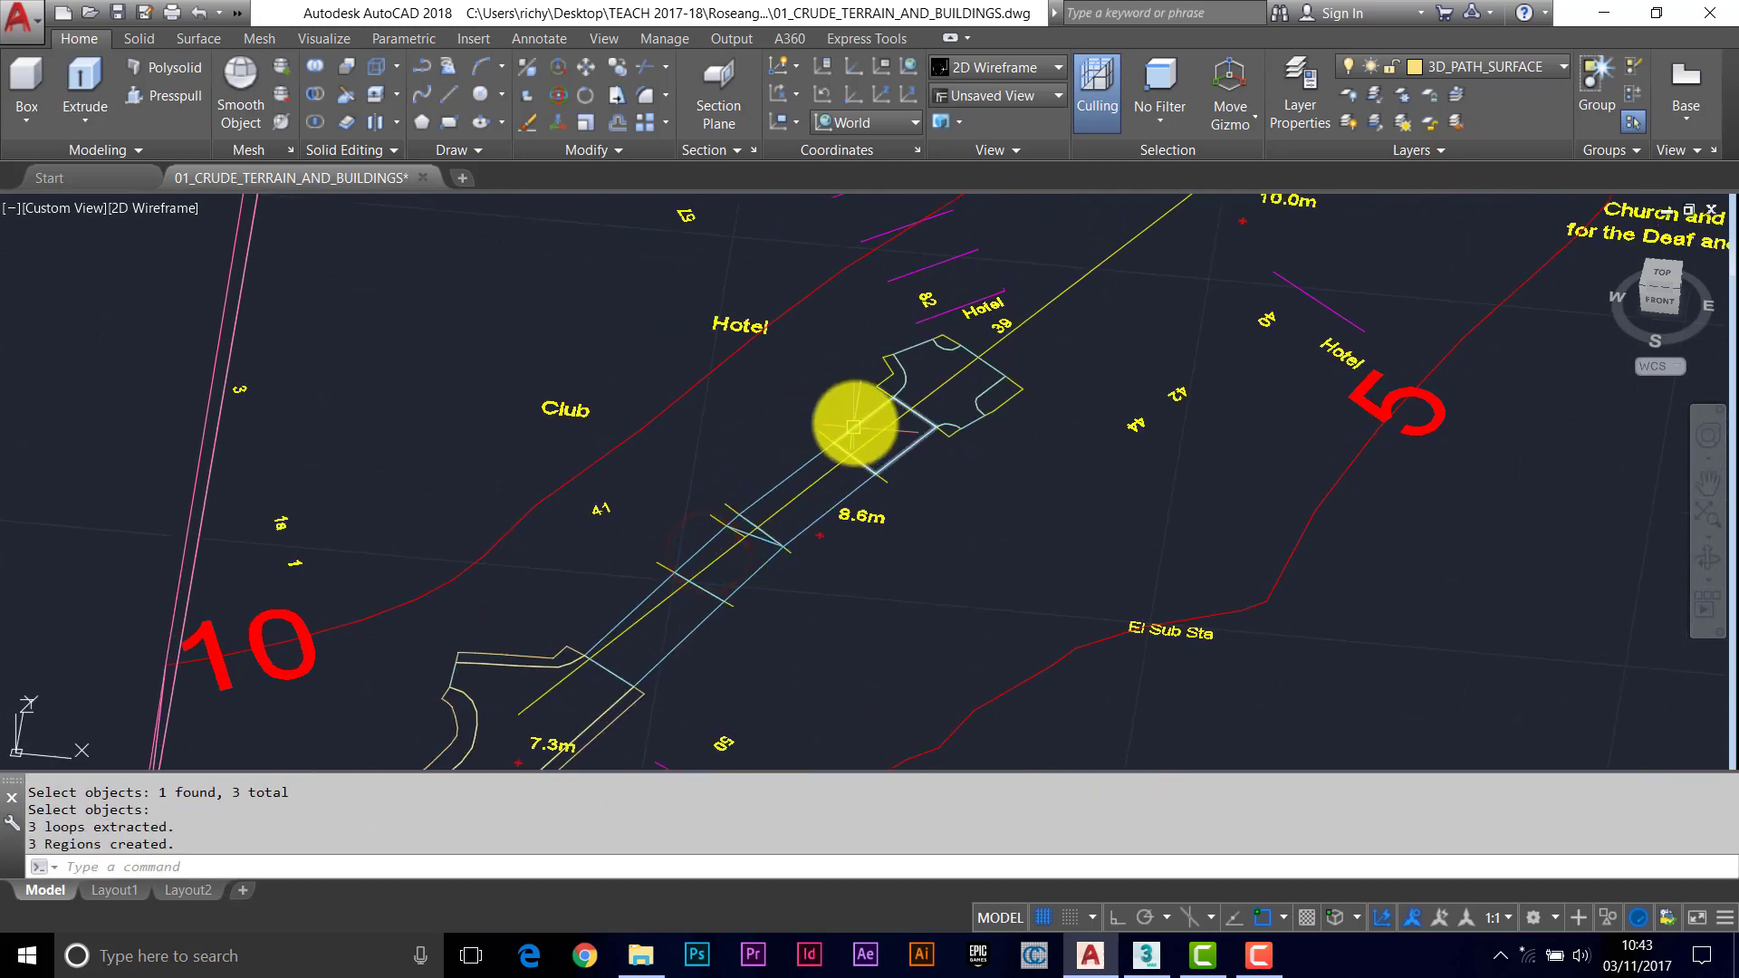
pyautogui.press('Return')
pyautogui.click(883, 385)
pyautogui.click(957, 333)
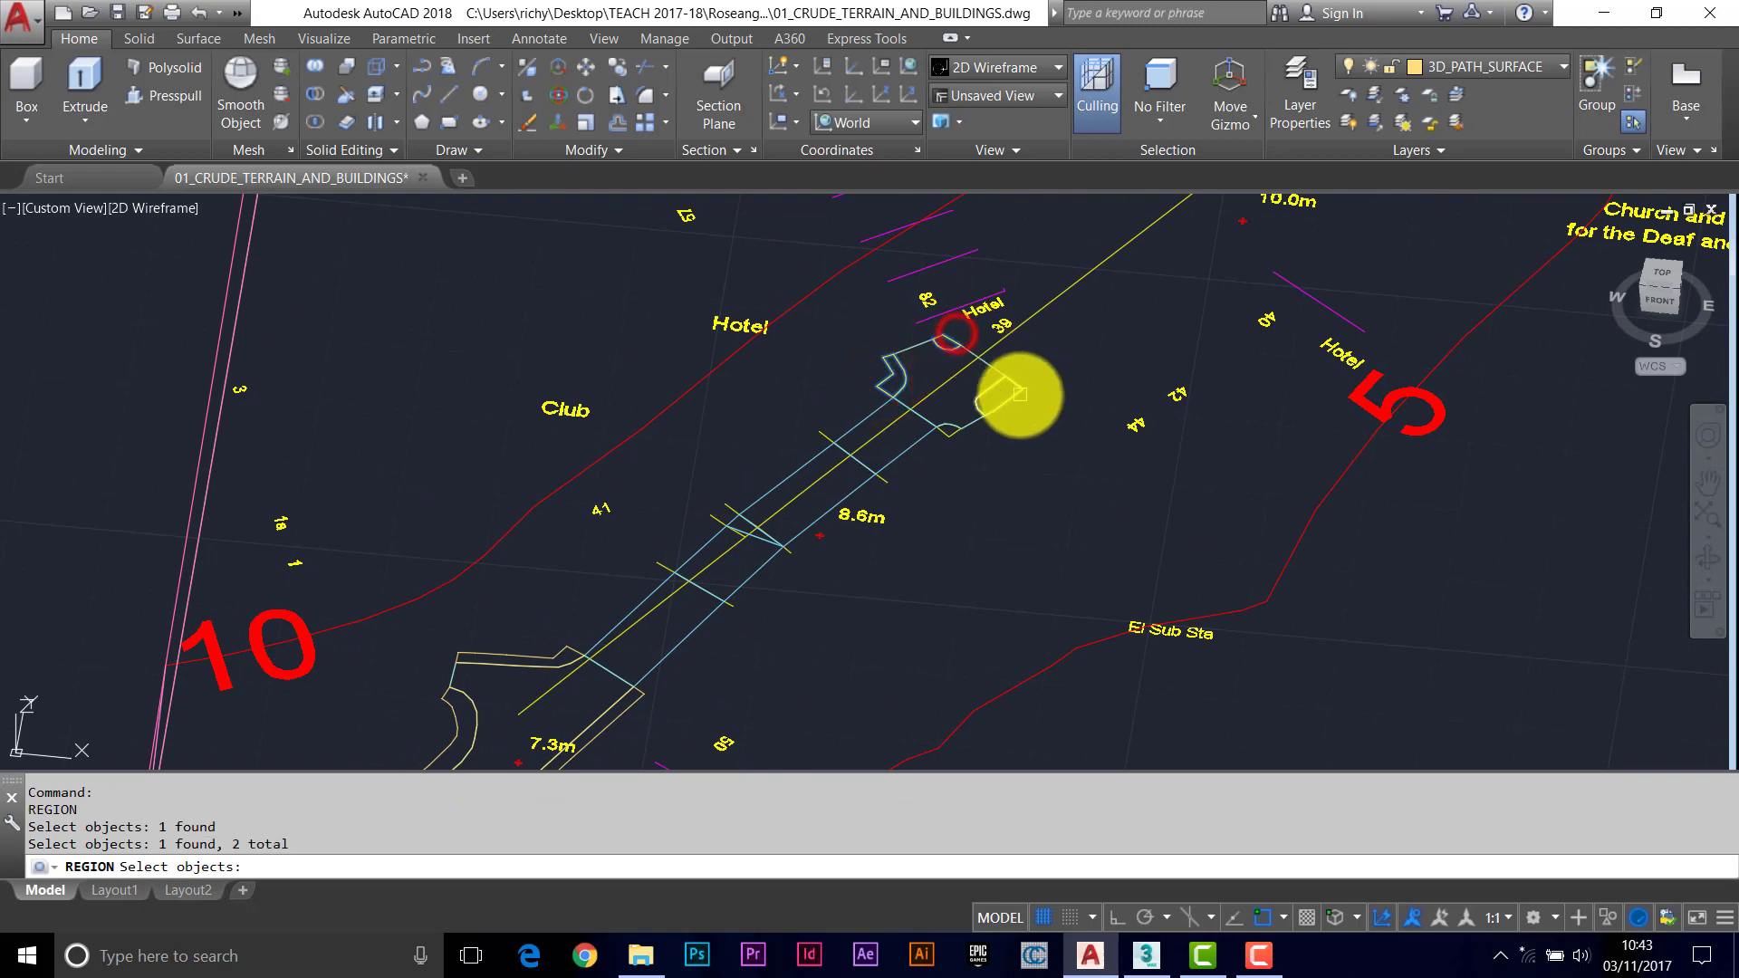
pyautogui.click(1020, 395)
pyautogui.press('Return')
pyautogui.moveTo(888, 399); pyautogui.dragTo(105, 535, button='middle')
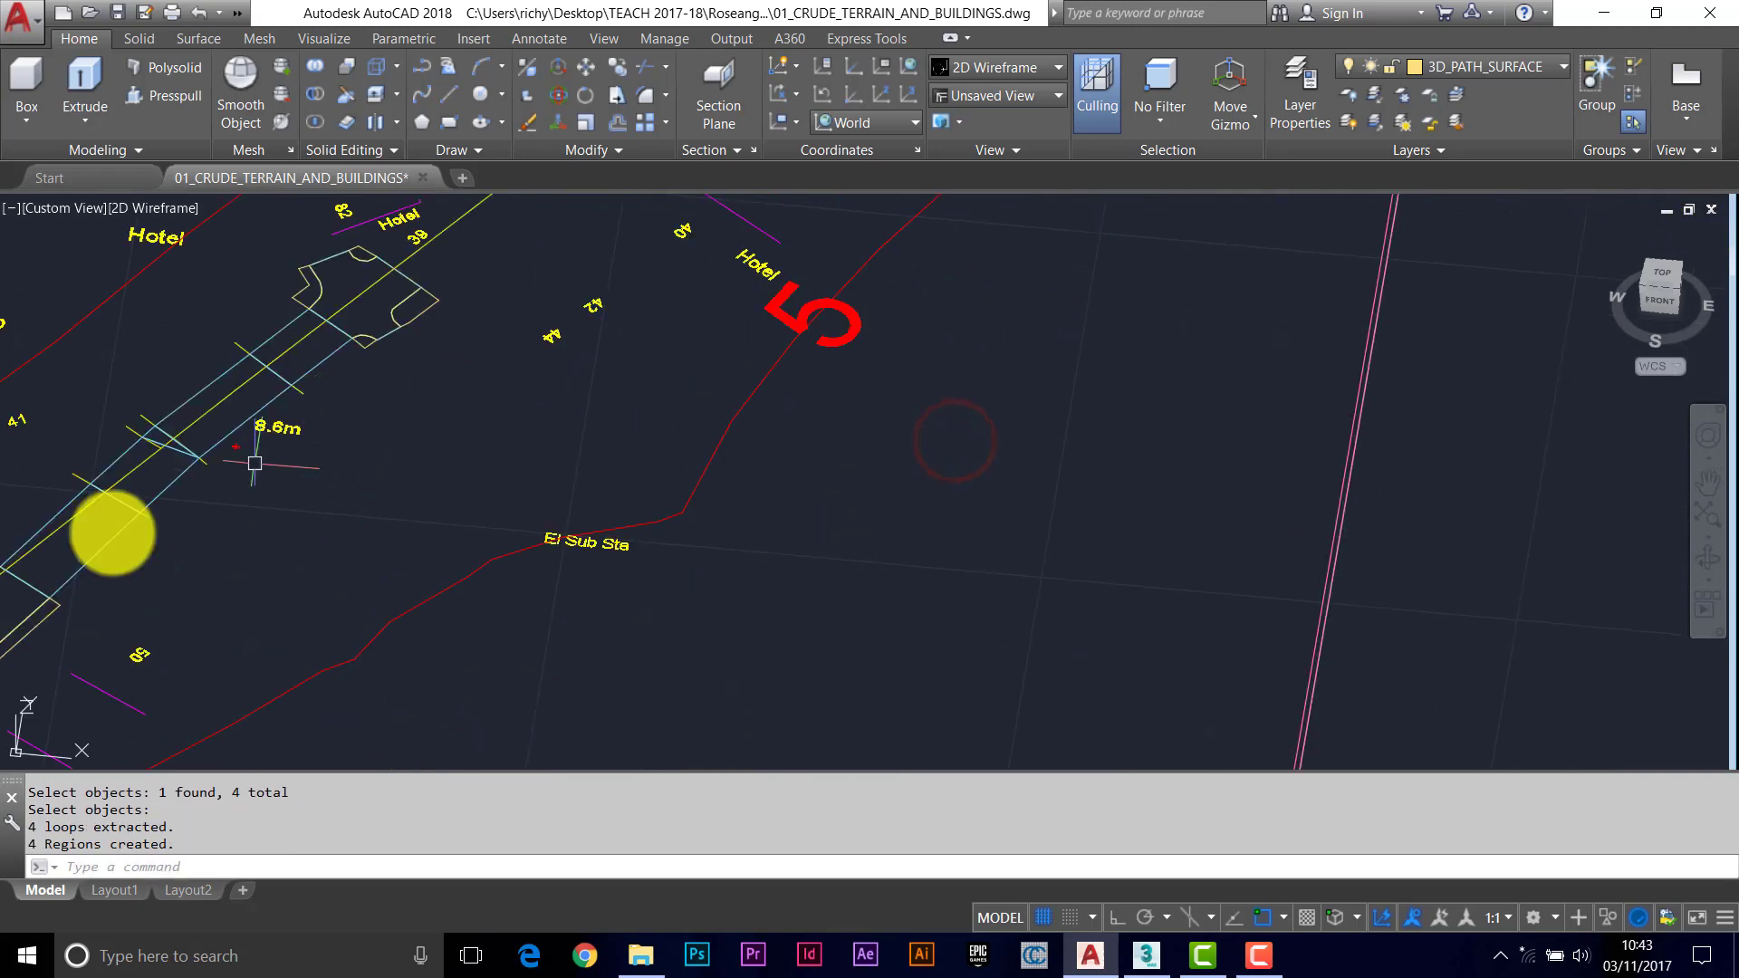
pyautogui.moveTo(202, 481)
pyautogui.mouseDown(button='middle')
pyautogui.moveTo(709, 424)
pyautogui.moveTo(796, 531)
pyautogui.moveTo(764, 601)
pyautogui.moveTo(759, 566)
pyautogui.mouseUp(button='middle')
pyautogui.scroll(2, 761, 539)
pyautogui.press('Escape')
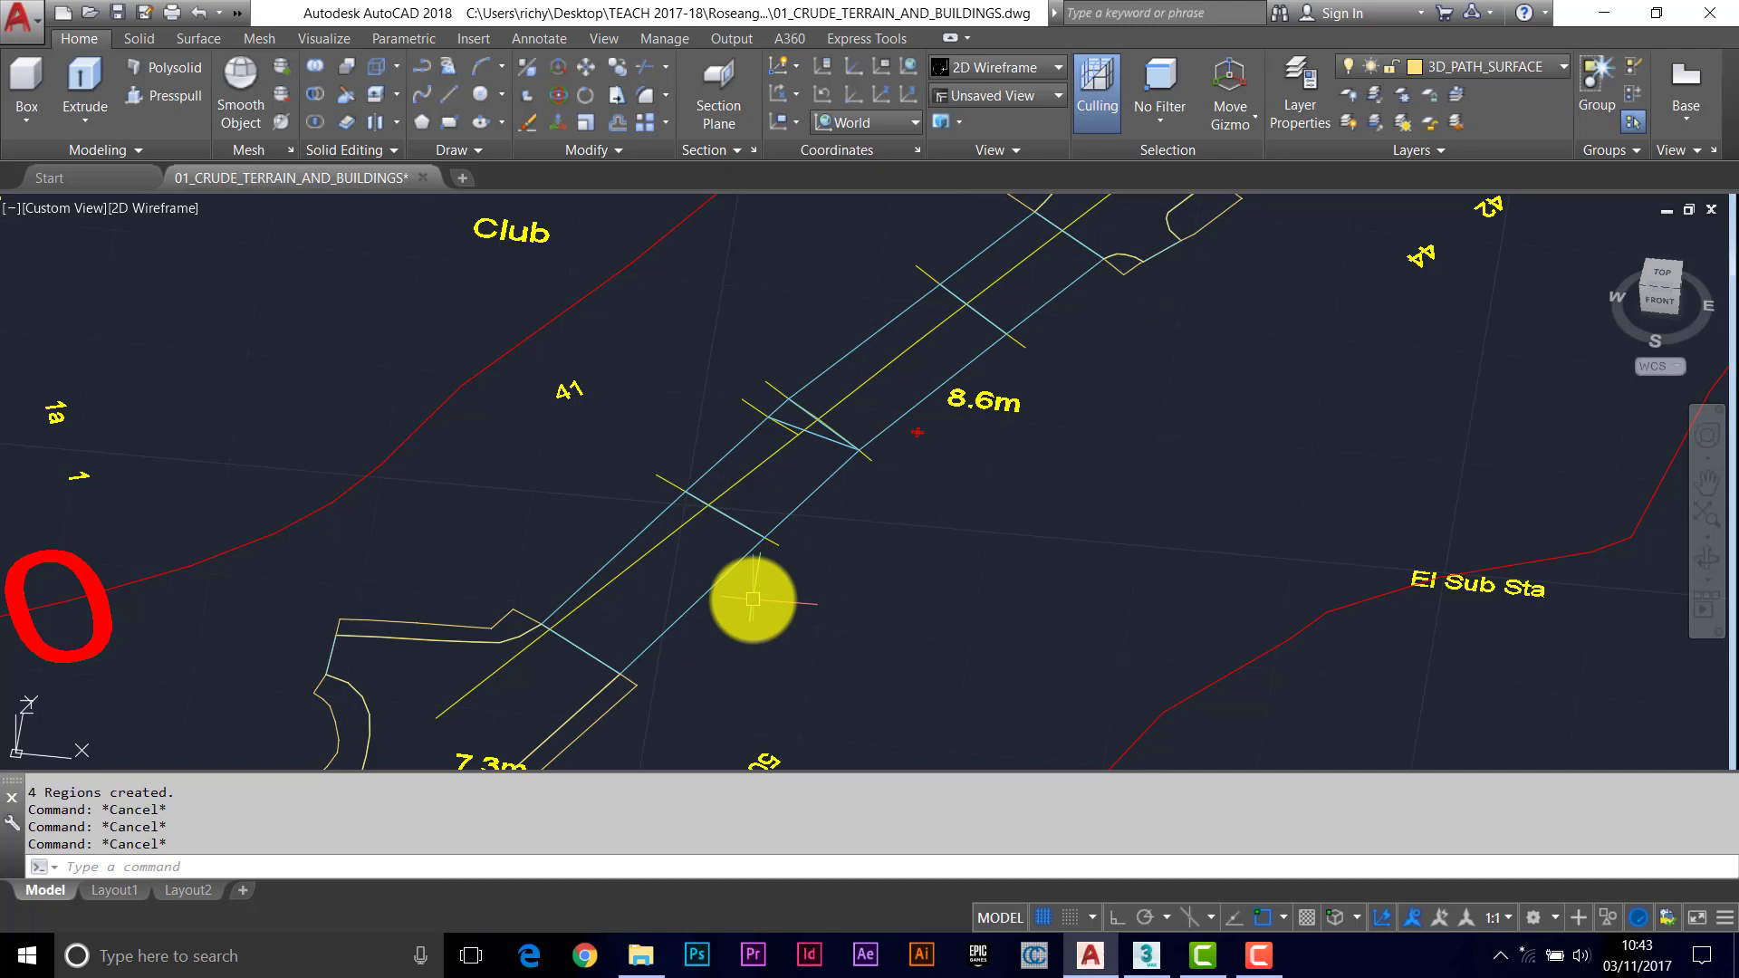
# Cover the first footpath strip with chained 3D faces up to its upper end.
pyautogui.press('Return')
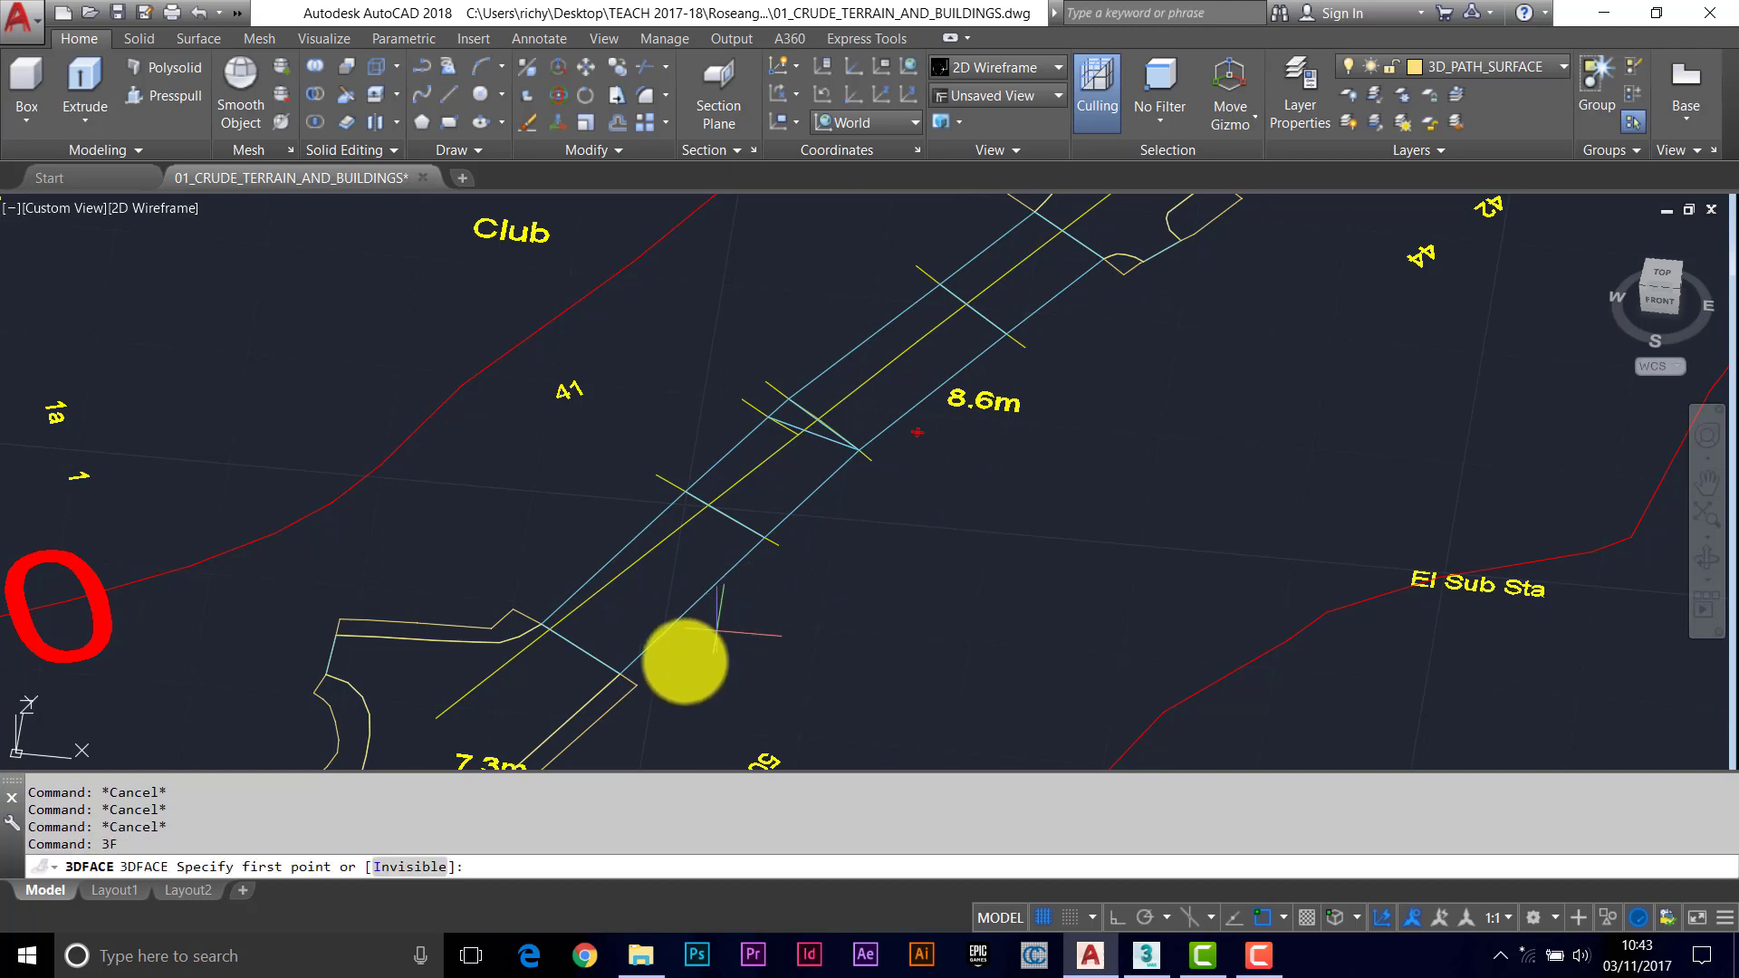
pyautogui.click(615, 670)
pyautogui.click(637, 685)
pyautogui.click(785, 552)
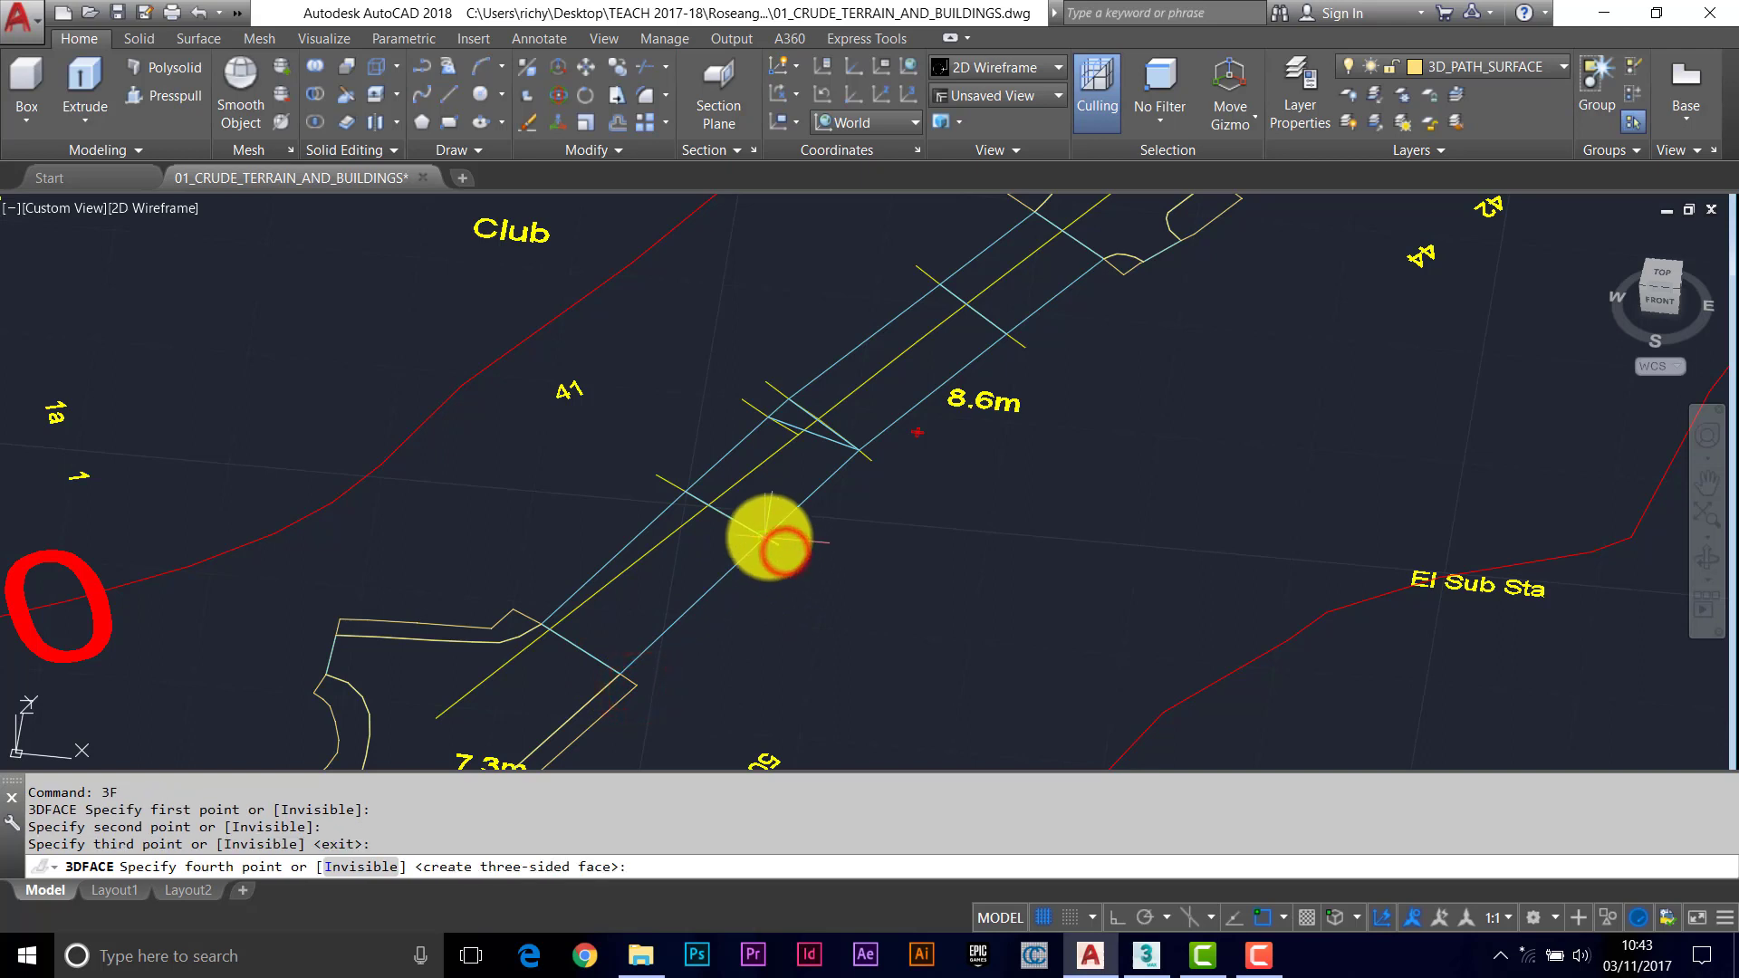
pyautogui.click(769, 537)
pyautogui.click(859, 448)
pyautogui.click(869, 459)
pyautogui.click(1026, 352)
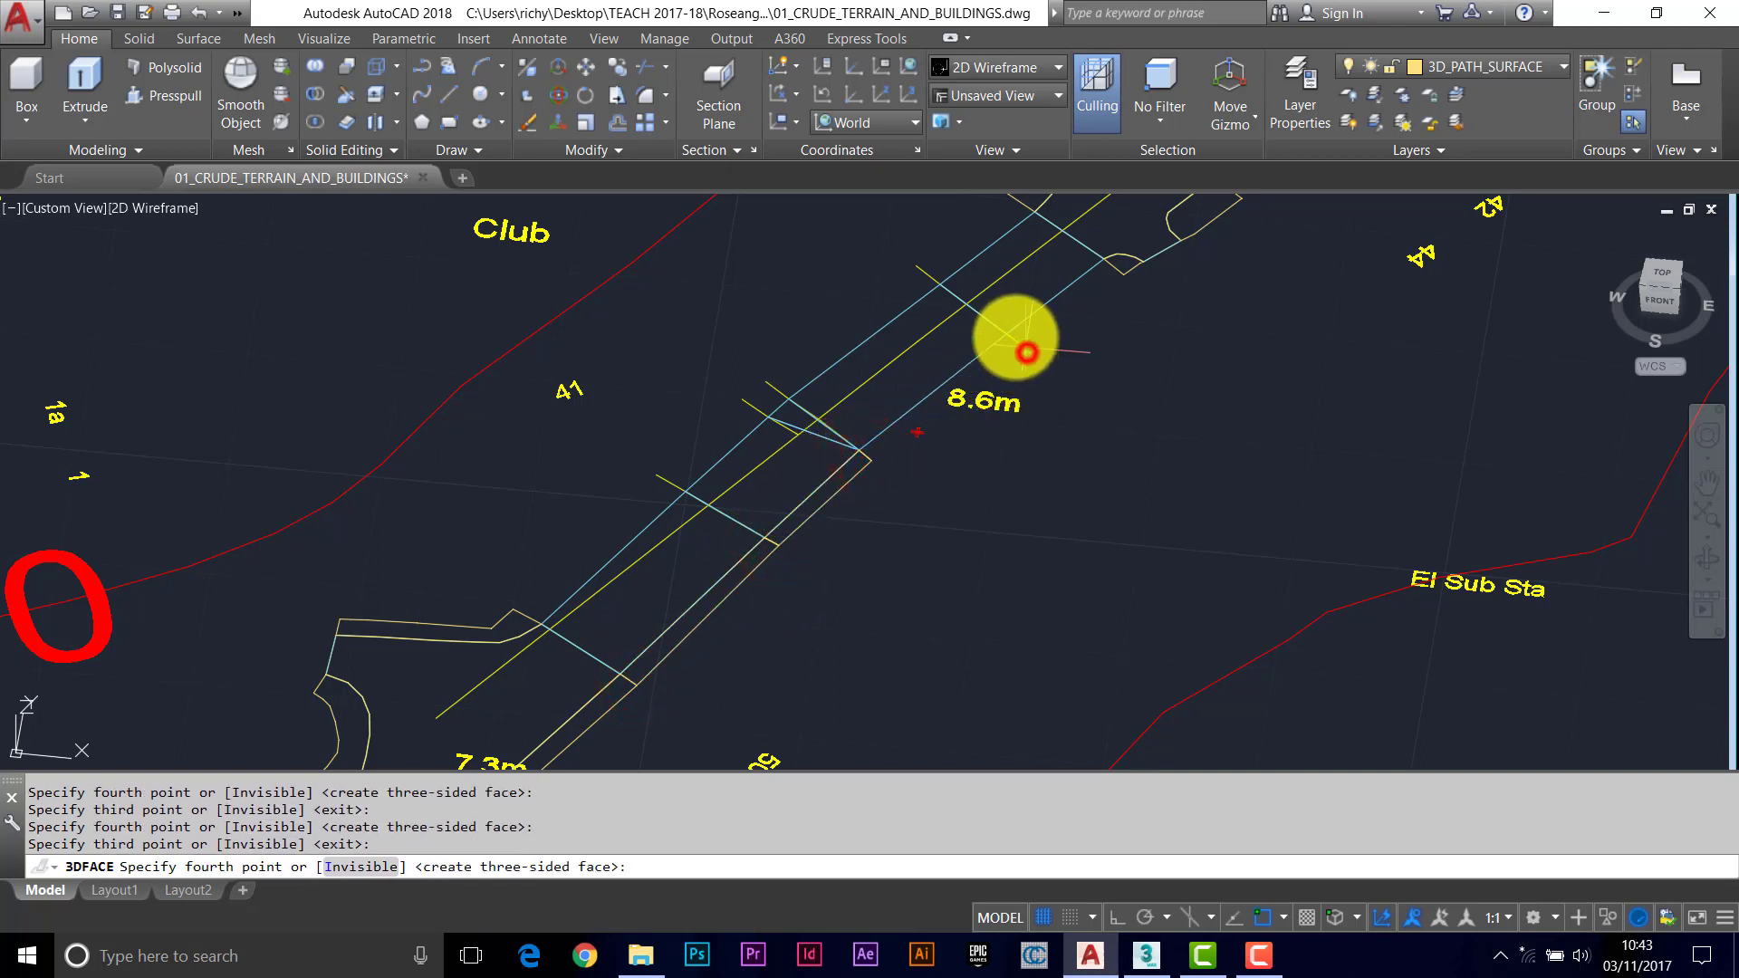
pyautogui.click(1012, 333)
pyautogui.click(1098, 267)
pyautogui.click(1115, 272)
pyautogui.press('Return')
# Draw the first 3D face on the other footpath strip.
pyautogui.moveTo(976, 412); pyautogui.dragTo(1032, 462, button='middle')
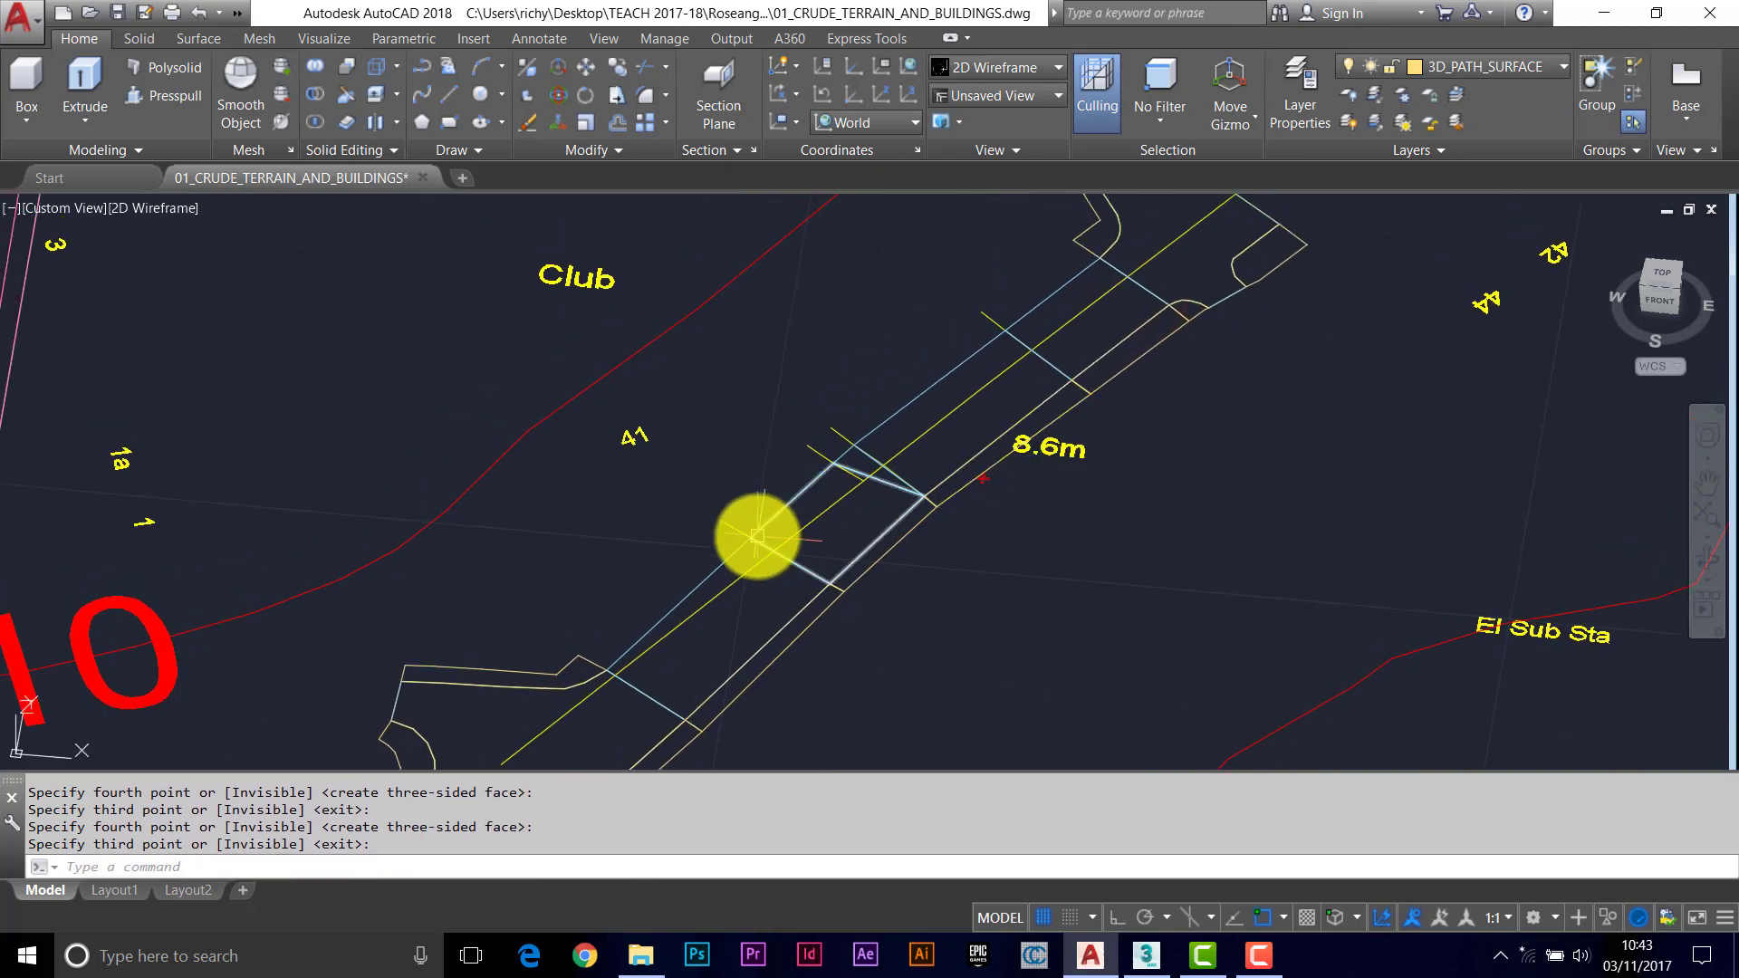
pyautogui.press('Return')
pyautogui.click(578, 653)
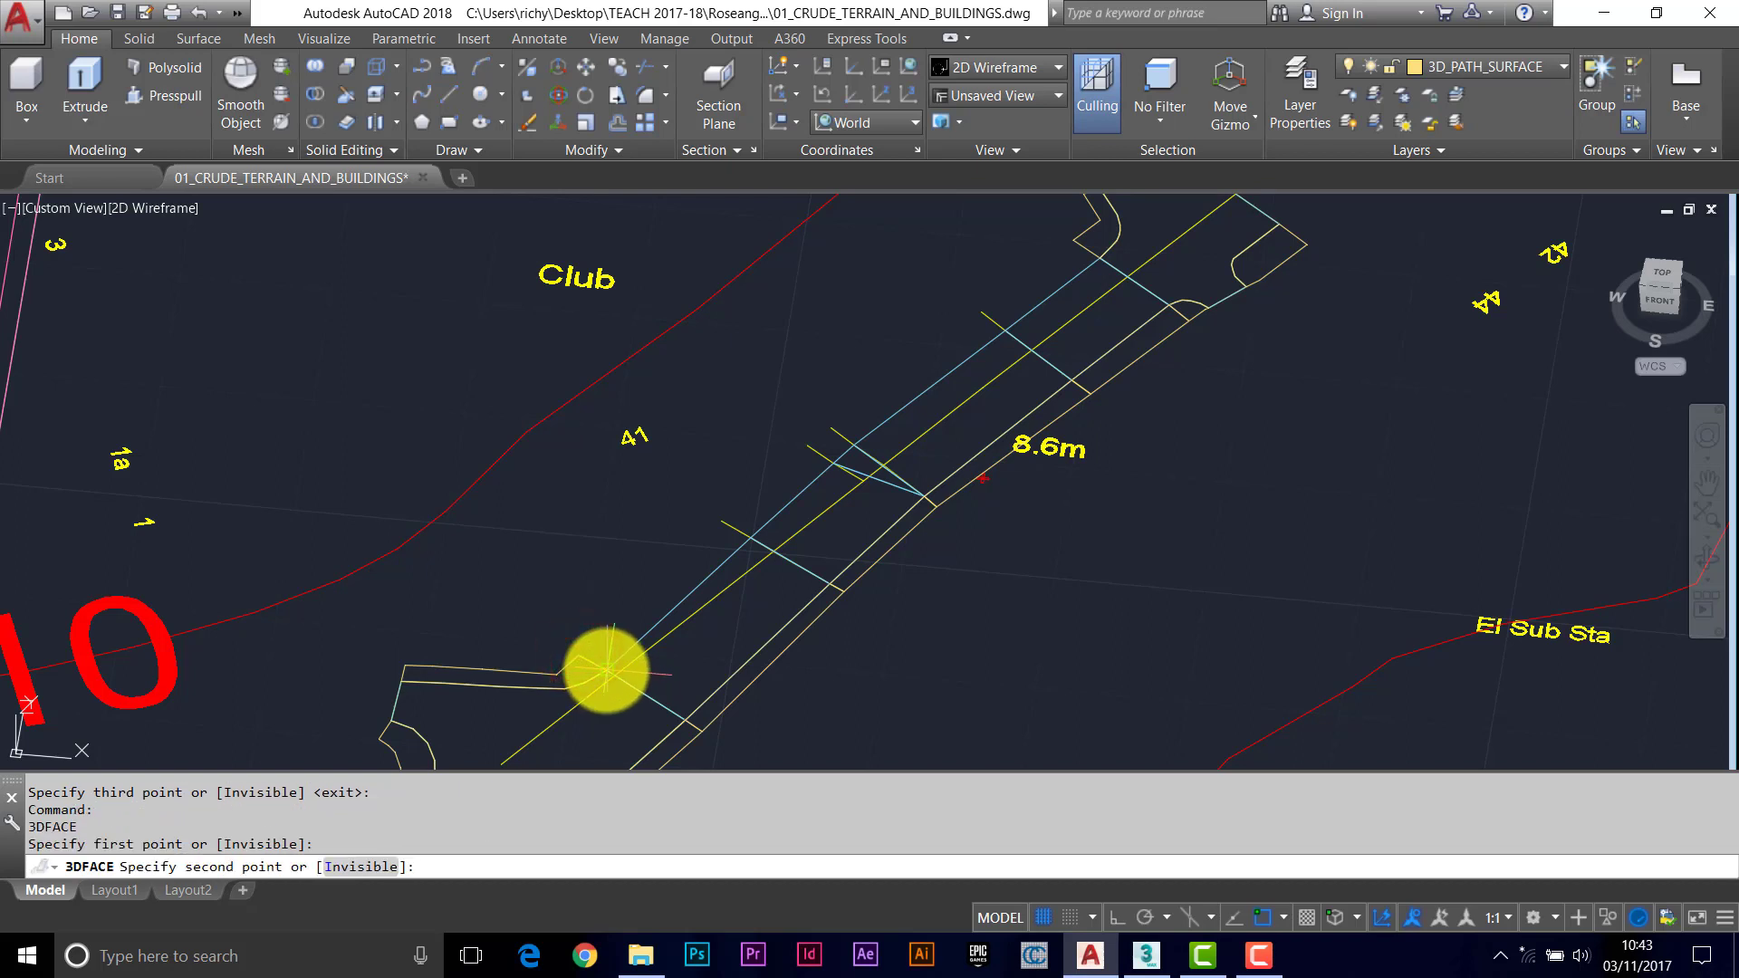
pyautogui.click(604, 669)
pyautogui.click(751, 529)
pyautogui.click(722, 517)
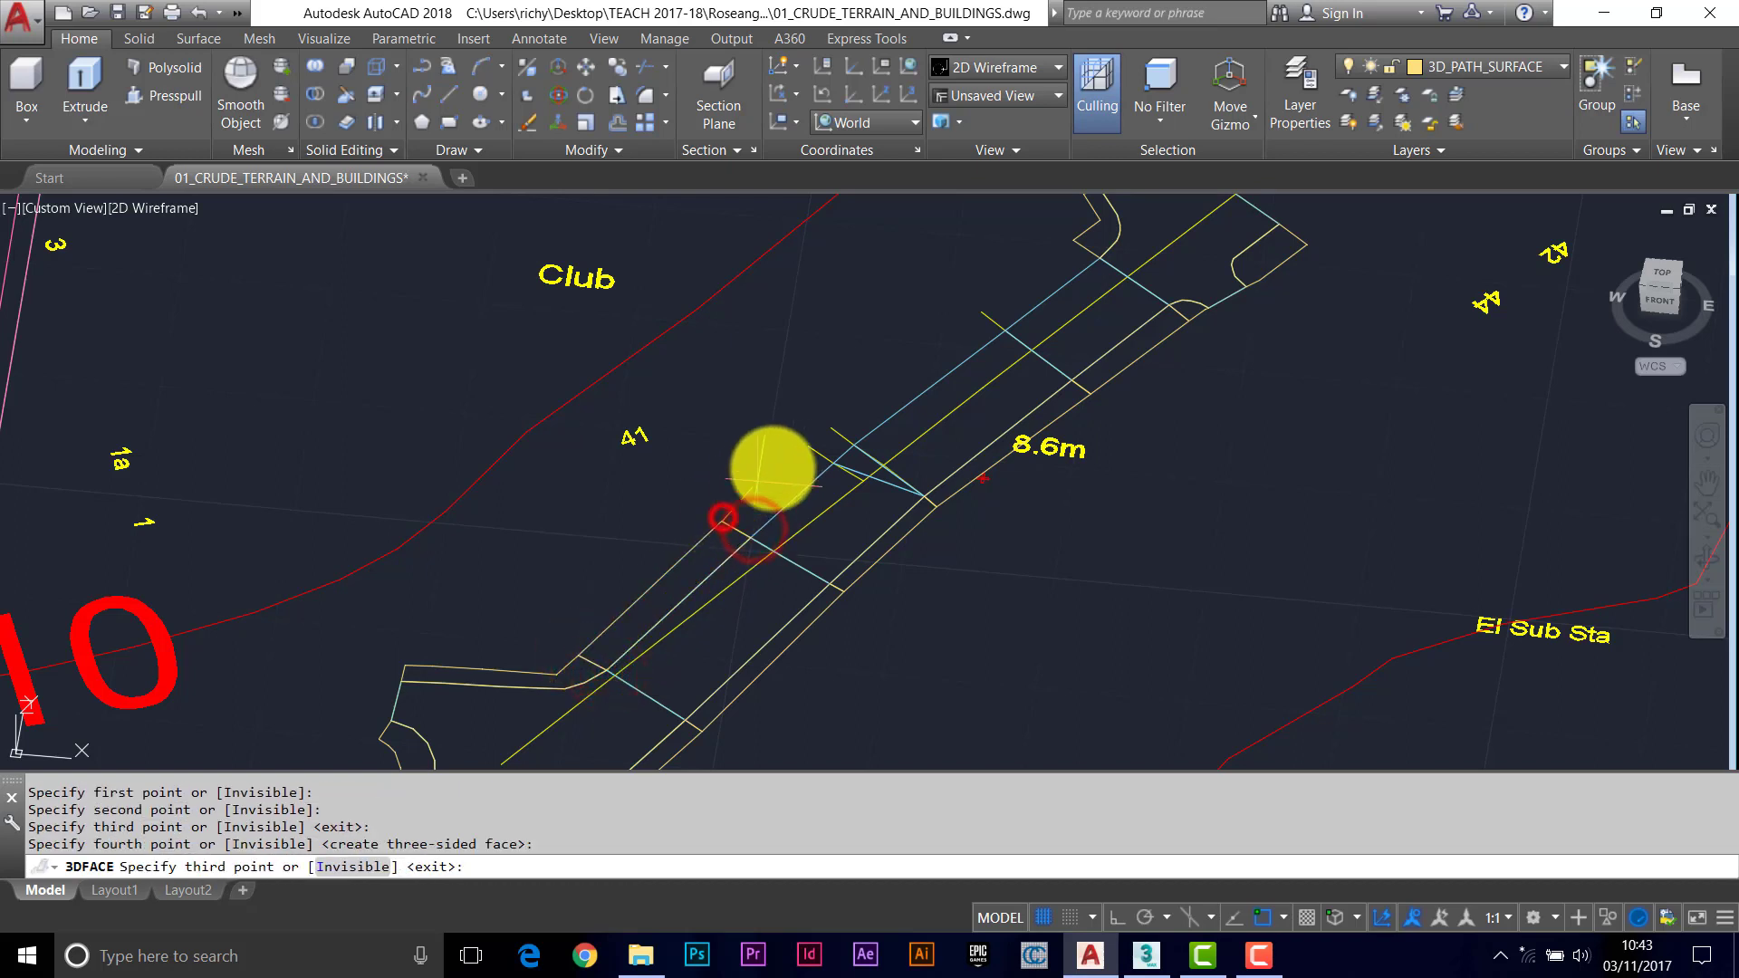
# Extend the second strip's faces past the crossing to its upper end, then orbit to a tilted view.
pyautogui.click(805, 444)
pyautogui.click(833, 462)
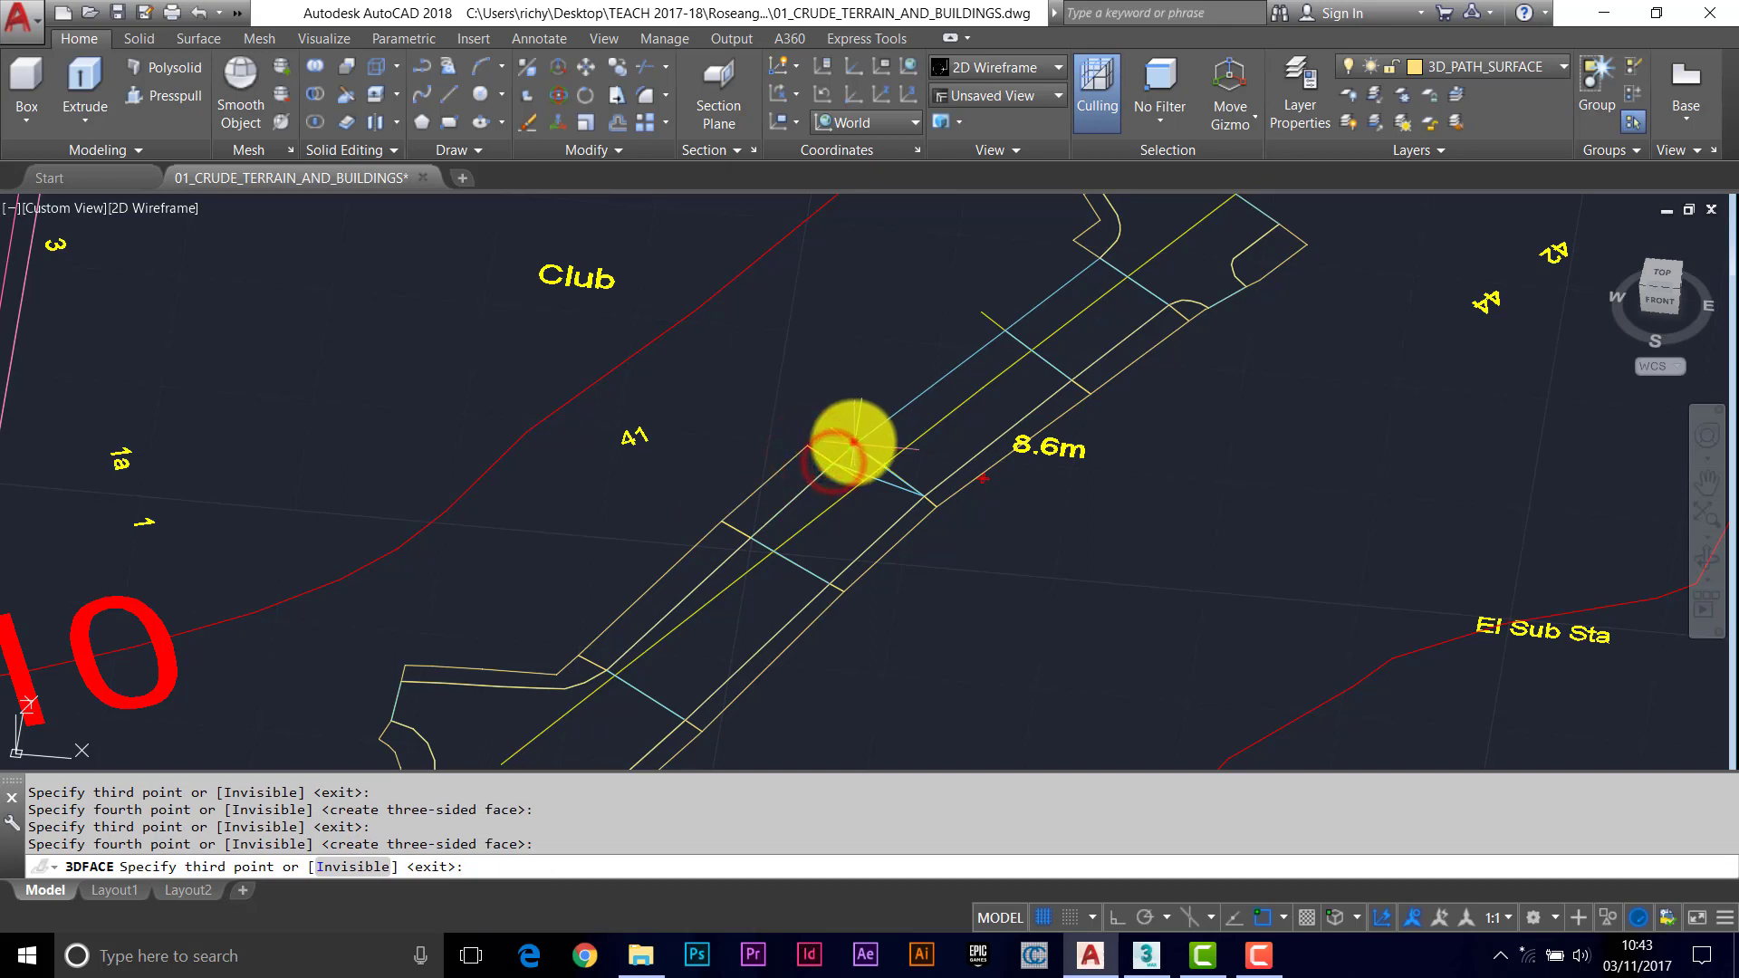
pyautogui.click(853, 442)
pyautogui.click(828, 422)
pyautogui.click(978, 310)
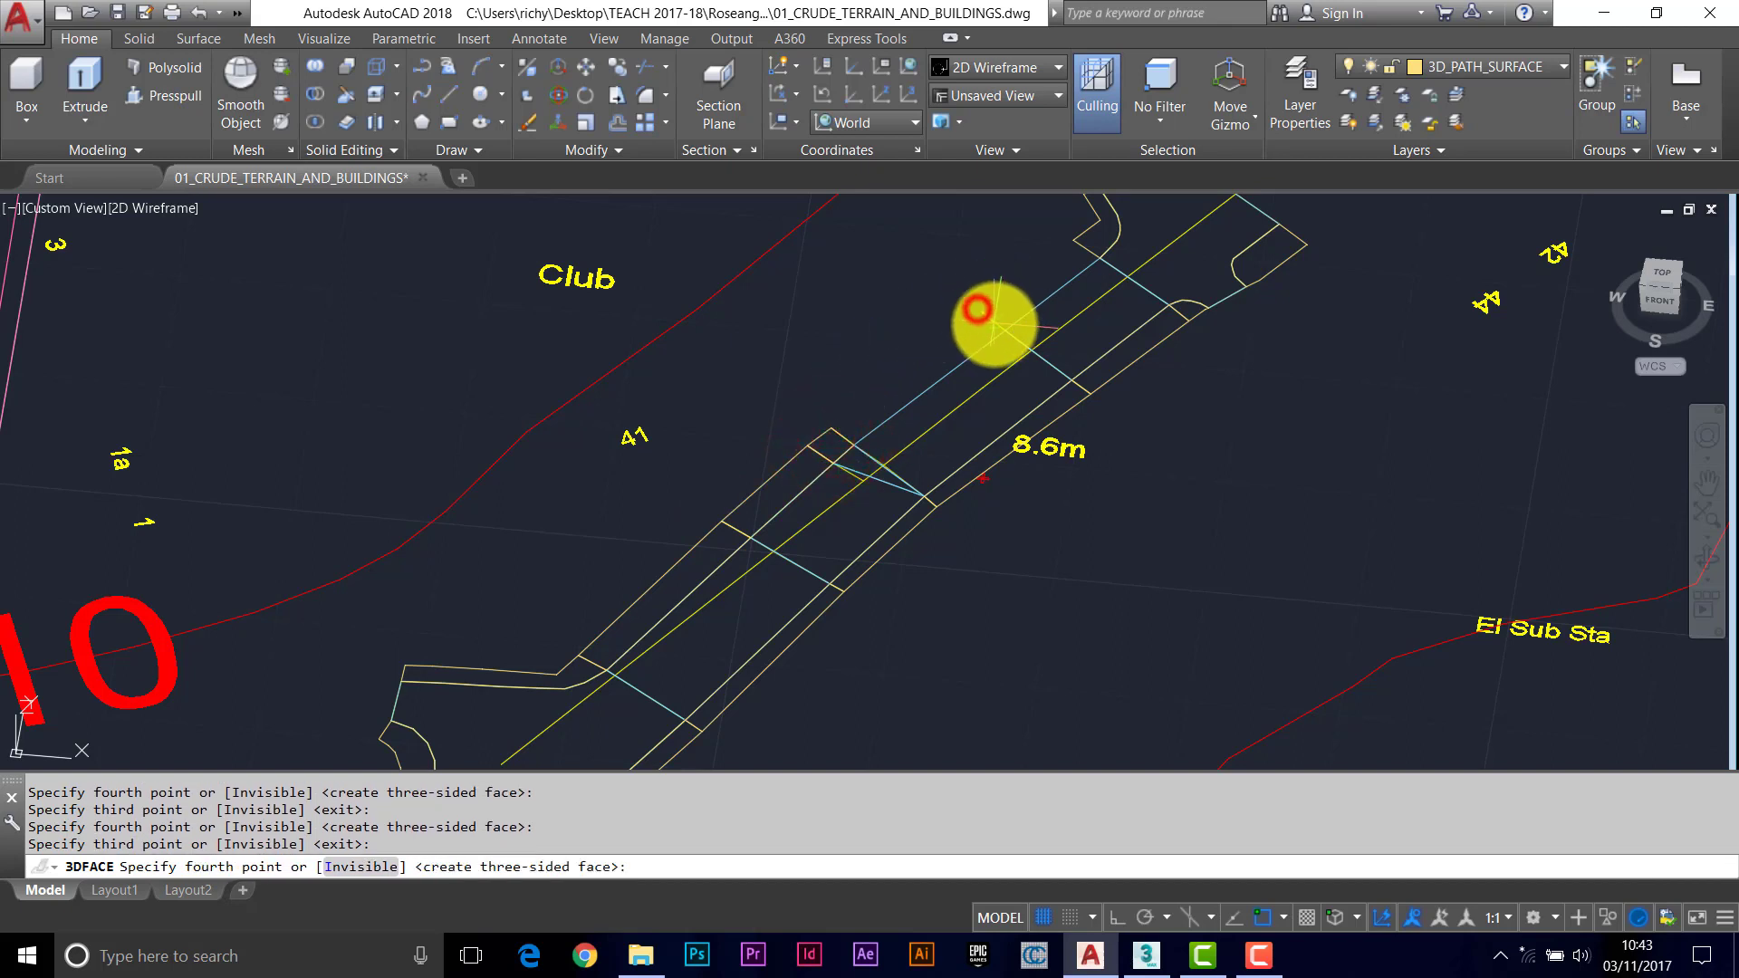
pyautogui.click(999, 324)
pyautogui.click(1091, 261)
pyautogui.click(1073, 247)
pyautogui.press('Escape')
pyautogui.keyDown('shift'); pyautogui.moveTo(812, 481); pyautogui.dragTo(806, 434, button='middle'); pyautogui.keyUp('shift')
# Switch the viewport visual style to Shaded with edges.
pyautogui.click(154, 206)
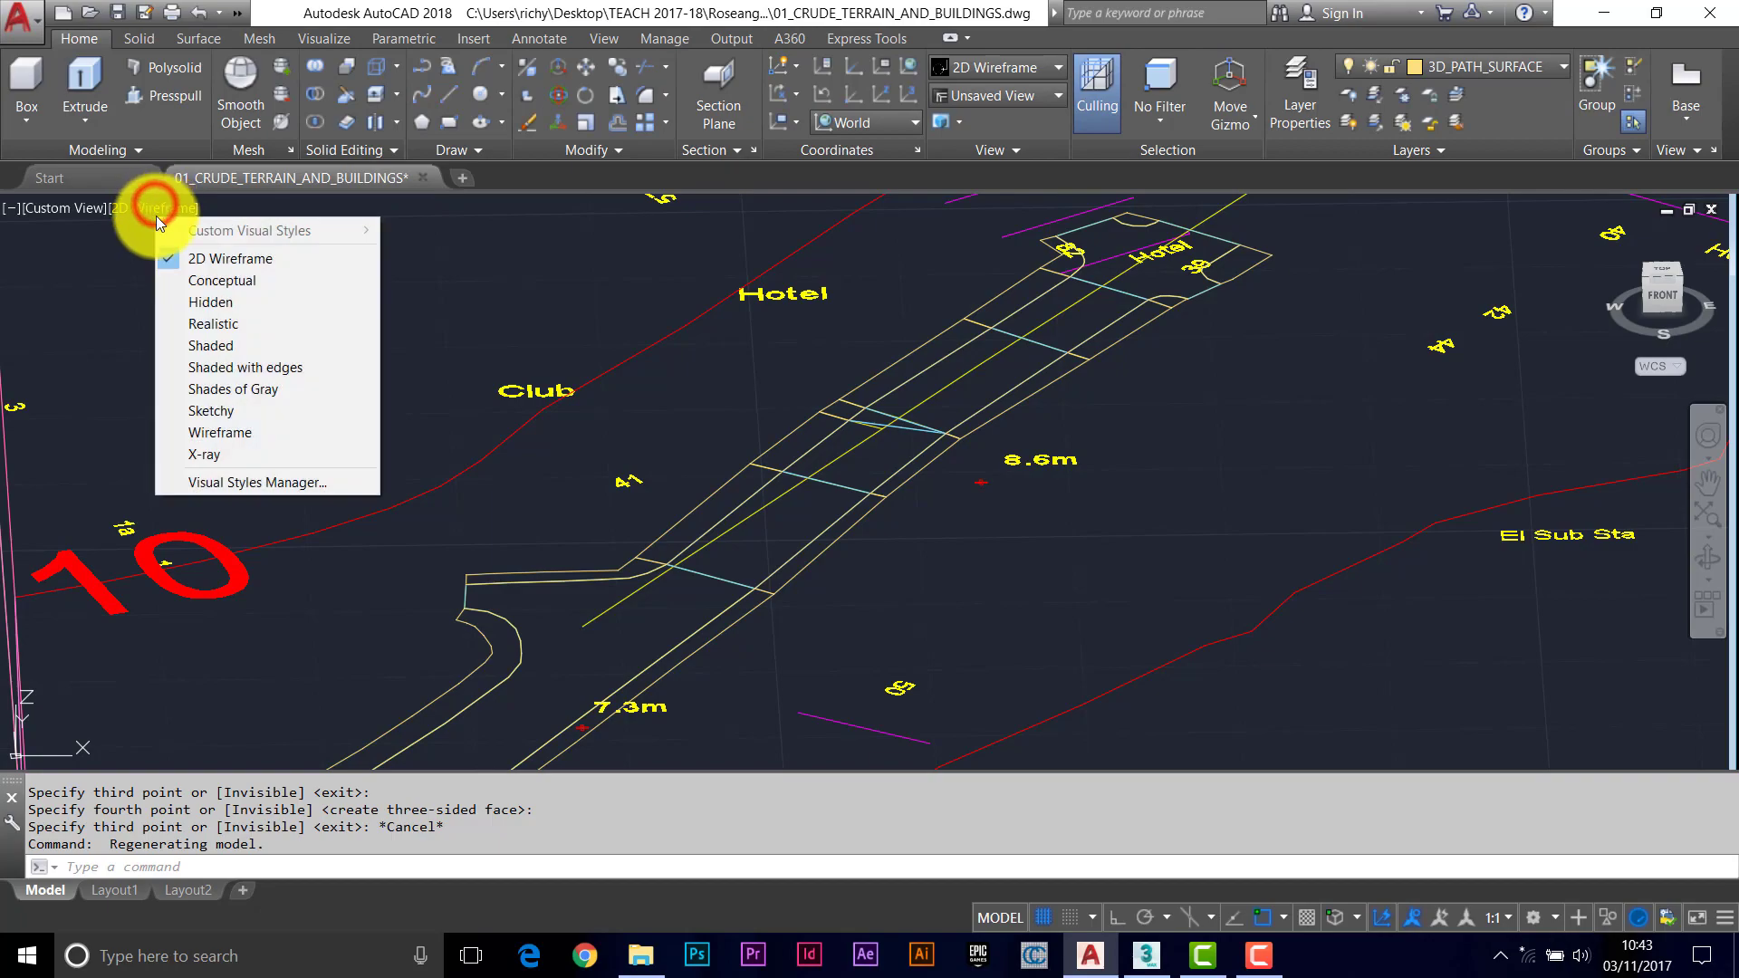
pyautogui.click(221, 368)
pyautogui.moveTo(834, 493)
pyautogui.keyDown('shift'); pyautogui.mouseDown(button='middle')
pyautogui.moveTo(846, 547)
pyautogui.moveTo(730, 516)
pyautogui.moveTo(788, 466)
pyautogui.moveTo(920, 465)
pyautogui.moveTo(882, 474)
pyautogui.moveTo(804, 538)
pyautogui.moveTo(765, 481)
pyautogui.moveTo(737, 486)
pyautogui.moveTo(761, 466)
pyautogui.moveTo(725, 523)
pyautogui.moveTo(706, 505)
pyautogui.moveTo(765, 481)
pyautogui.mouseUp(button='middle'); pyautogui.keyUp('shift')
pyautogui.scroll(-2, 804, 539)
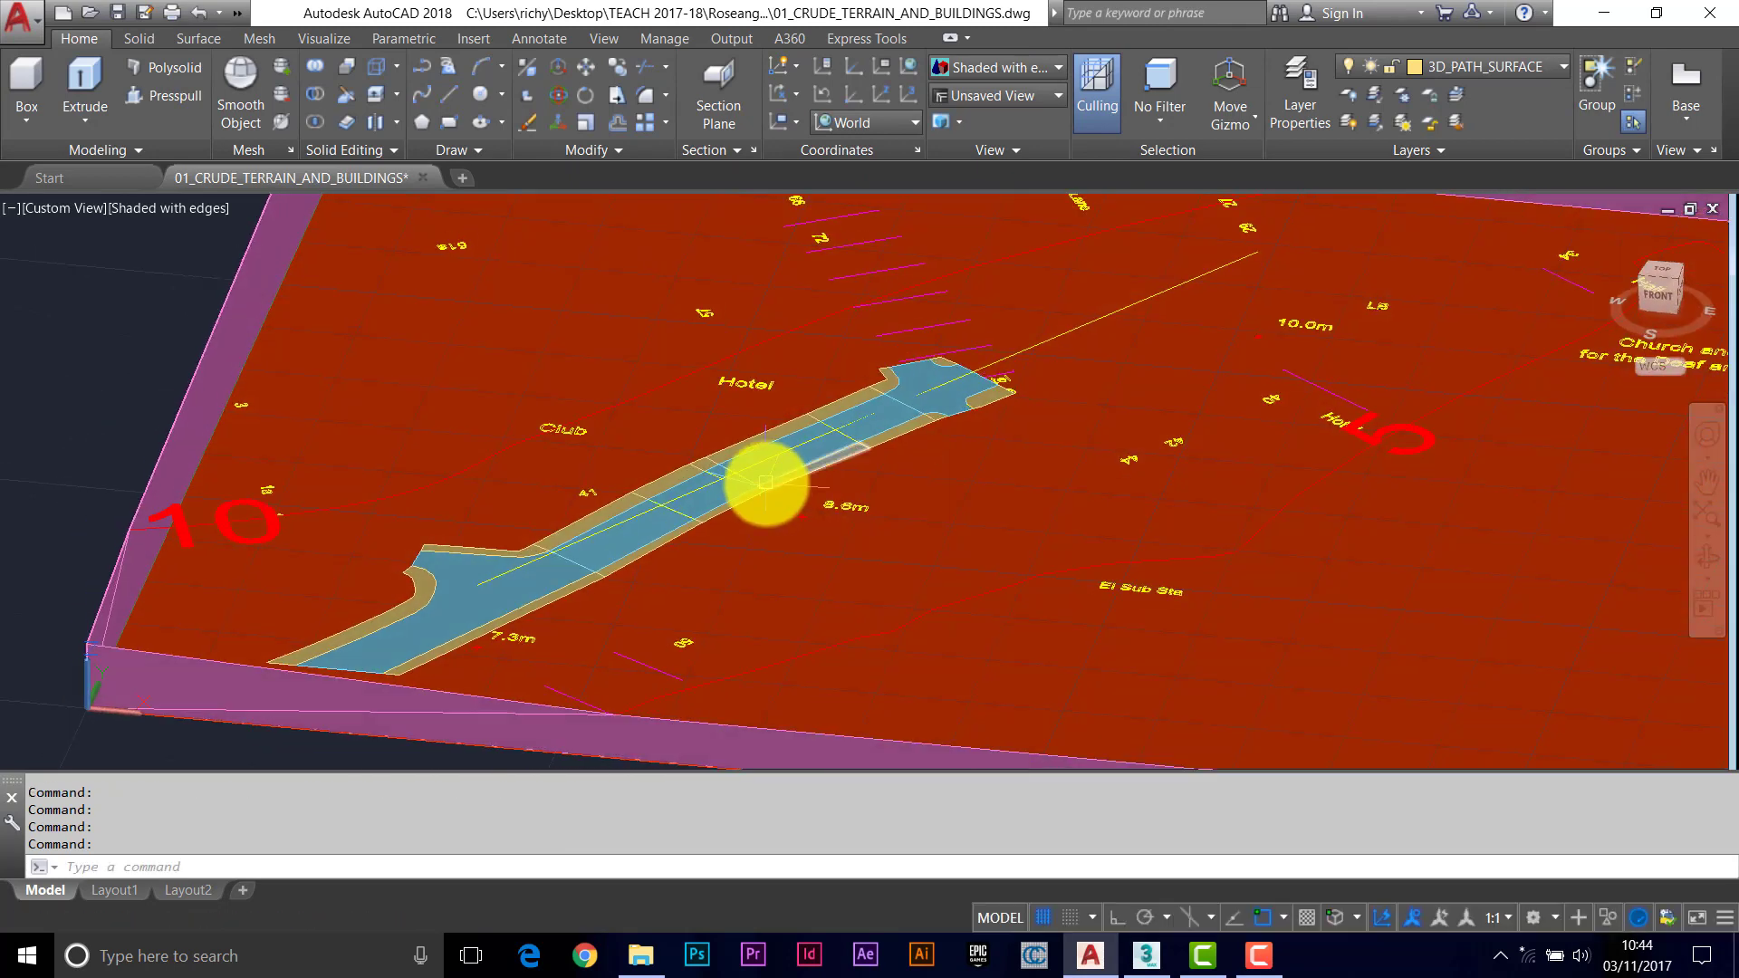
pyautogui.scroll(-3, 801, 469)
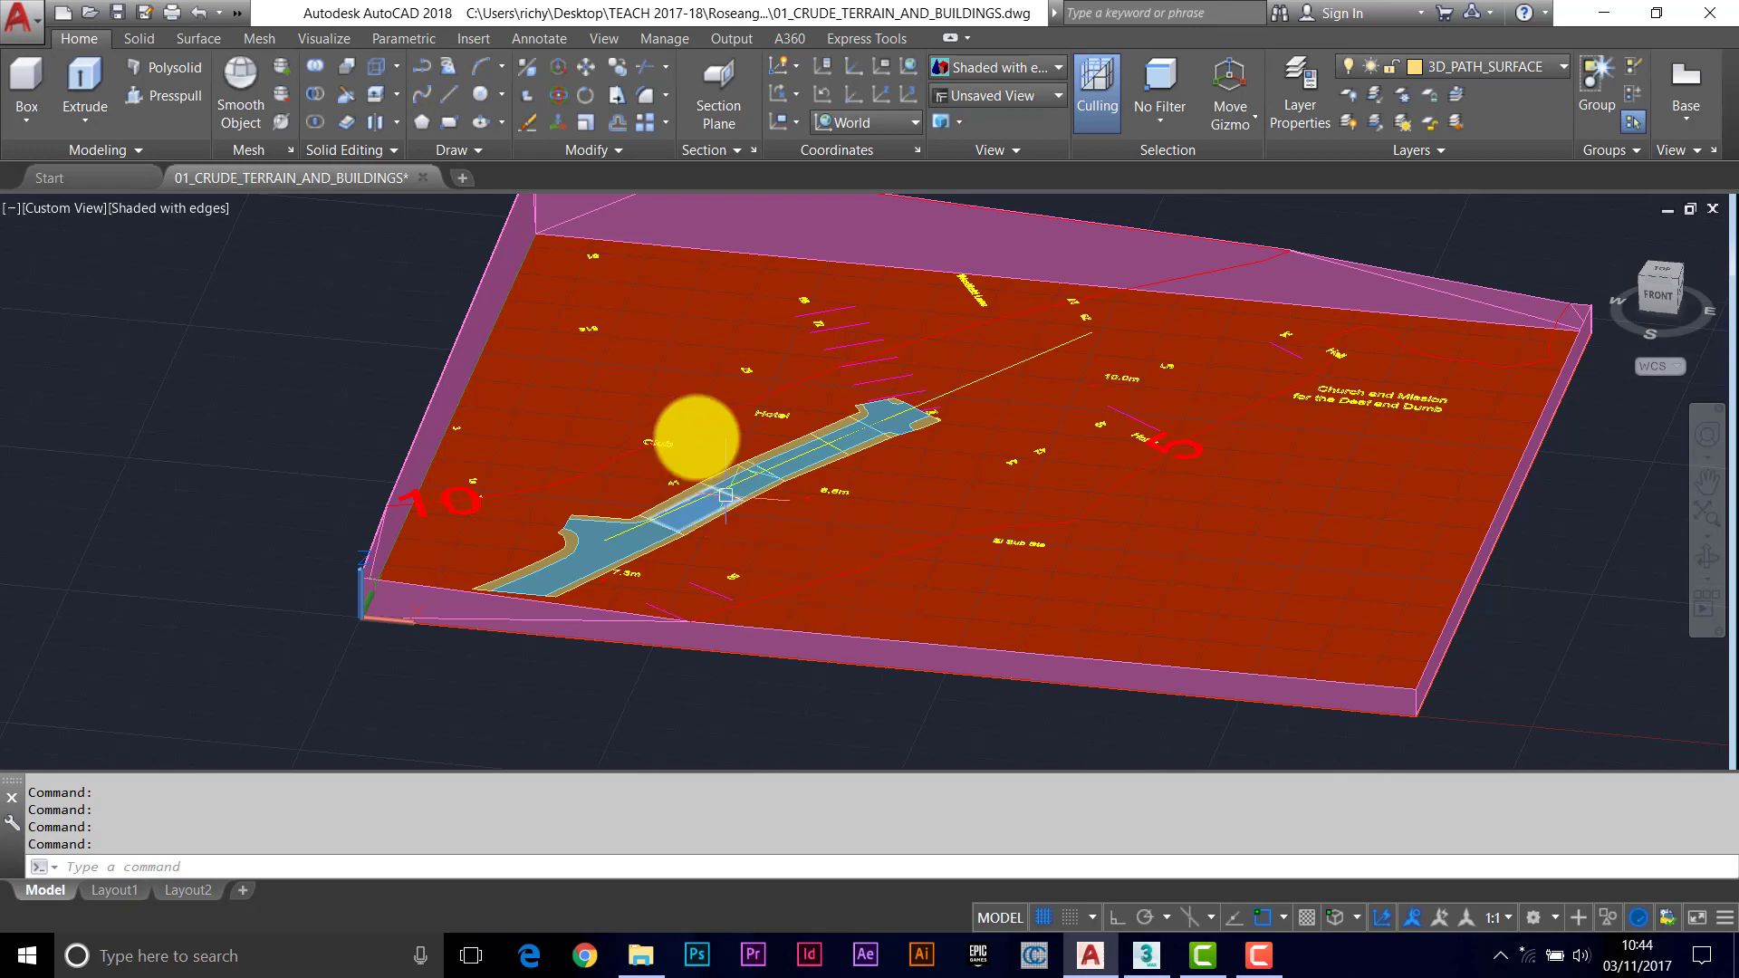
# Orbit and zoom in to inspect the shaded road and path near the lower end.
pyautogui.click(632, 395)
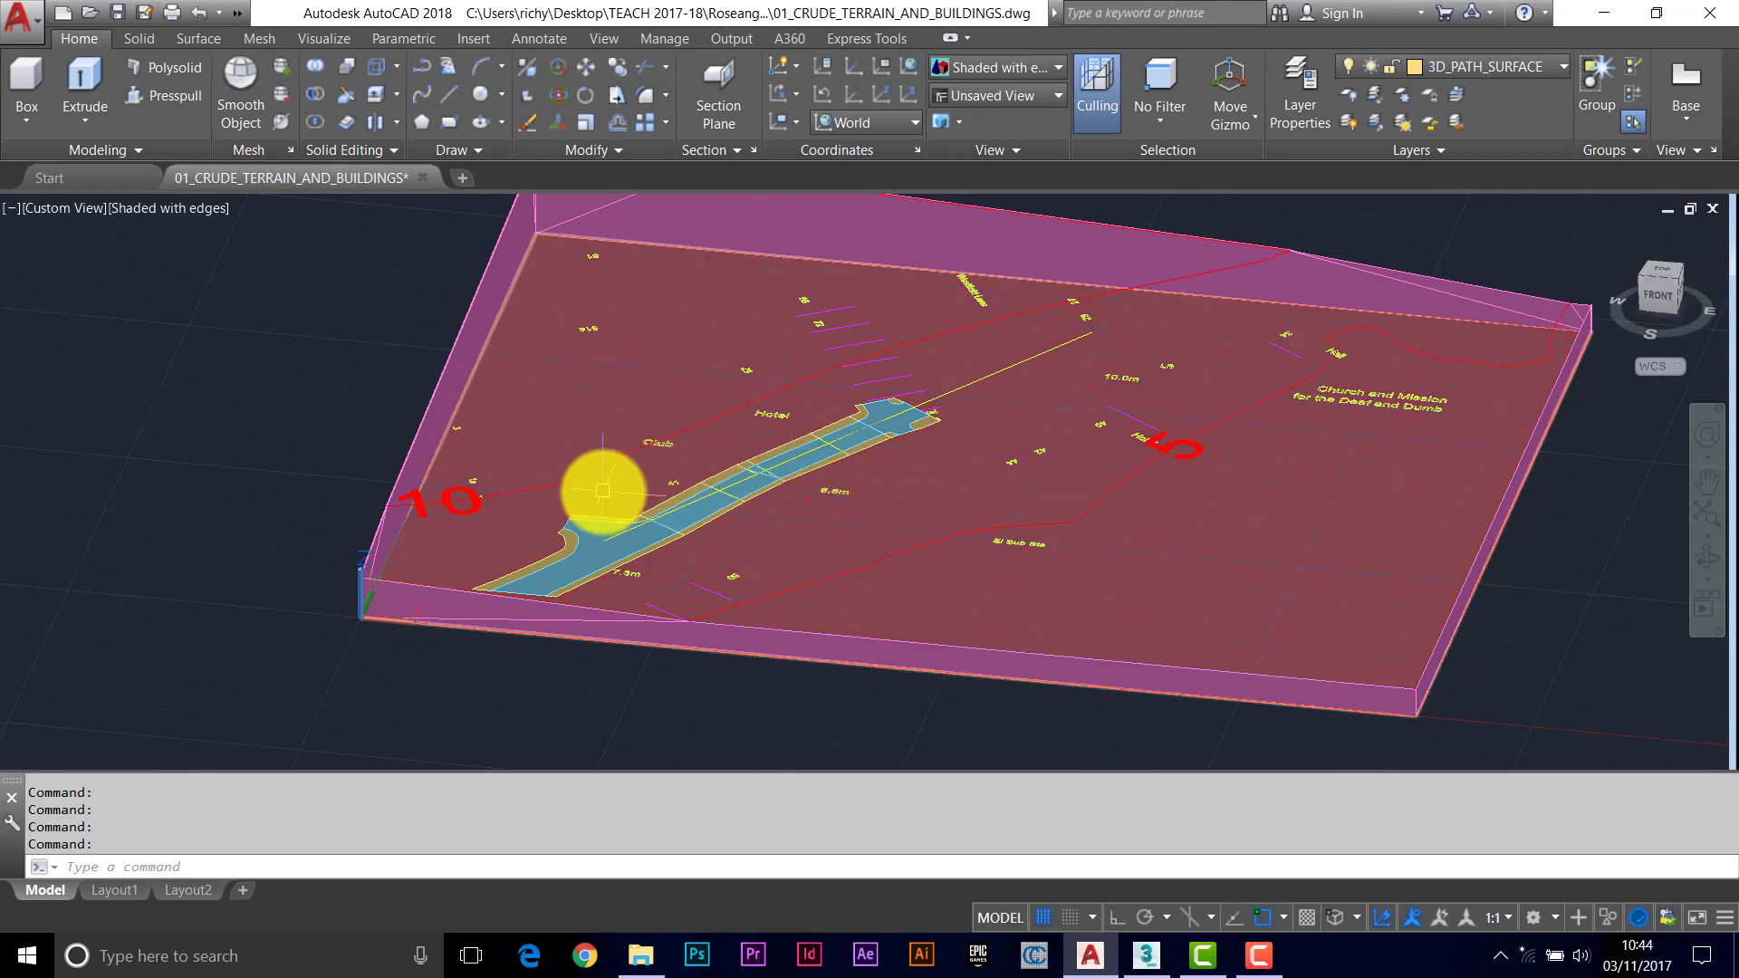
pyautogui.keyDown('shift'); pyautogui.moveTo(764, 492); pyautogui.dragTo(723, 541, button='middle'); pyautogui.keyUp('shift')
pyautogui.keyDown('shift'); pyautogui.moveTo(831, 501); pyautogui.dragTo(803, 525, button='middle'); pyautogui.keyUp('shift')
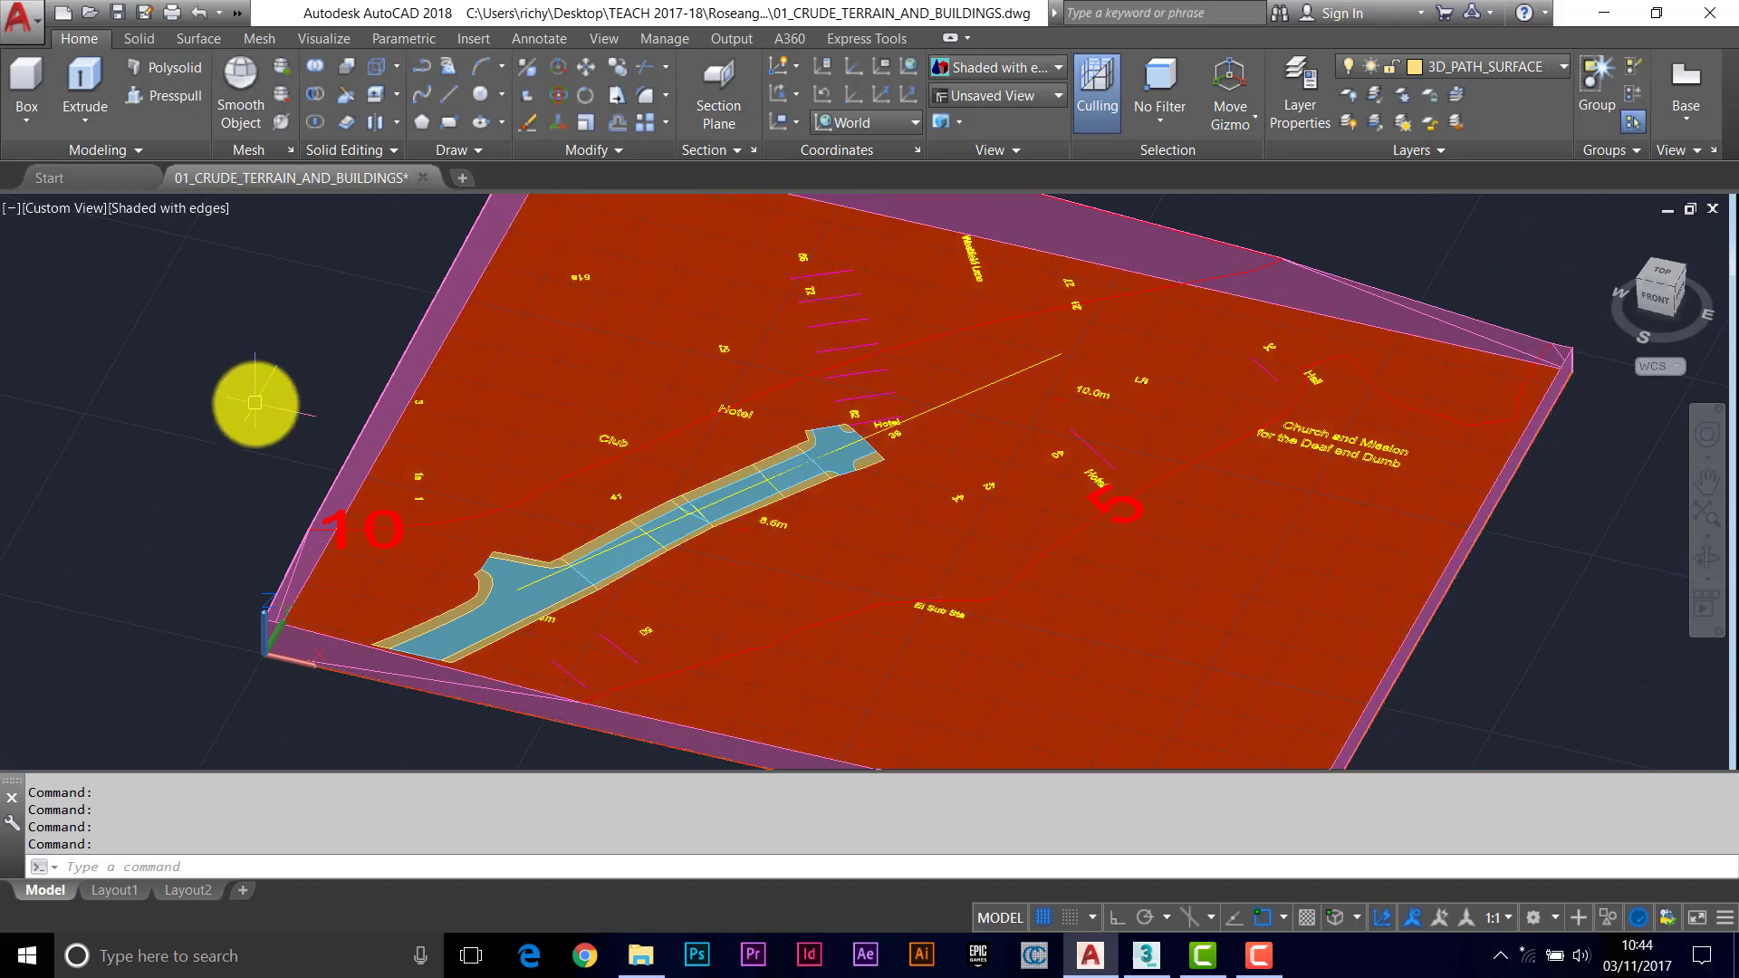
pyautogui.keyDown('shift'); pyautogui.moveTo(498, 560); pyautogui.dragTo(650, 486, button='middle'); pyautogui.keyUp('shift')
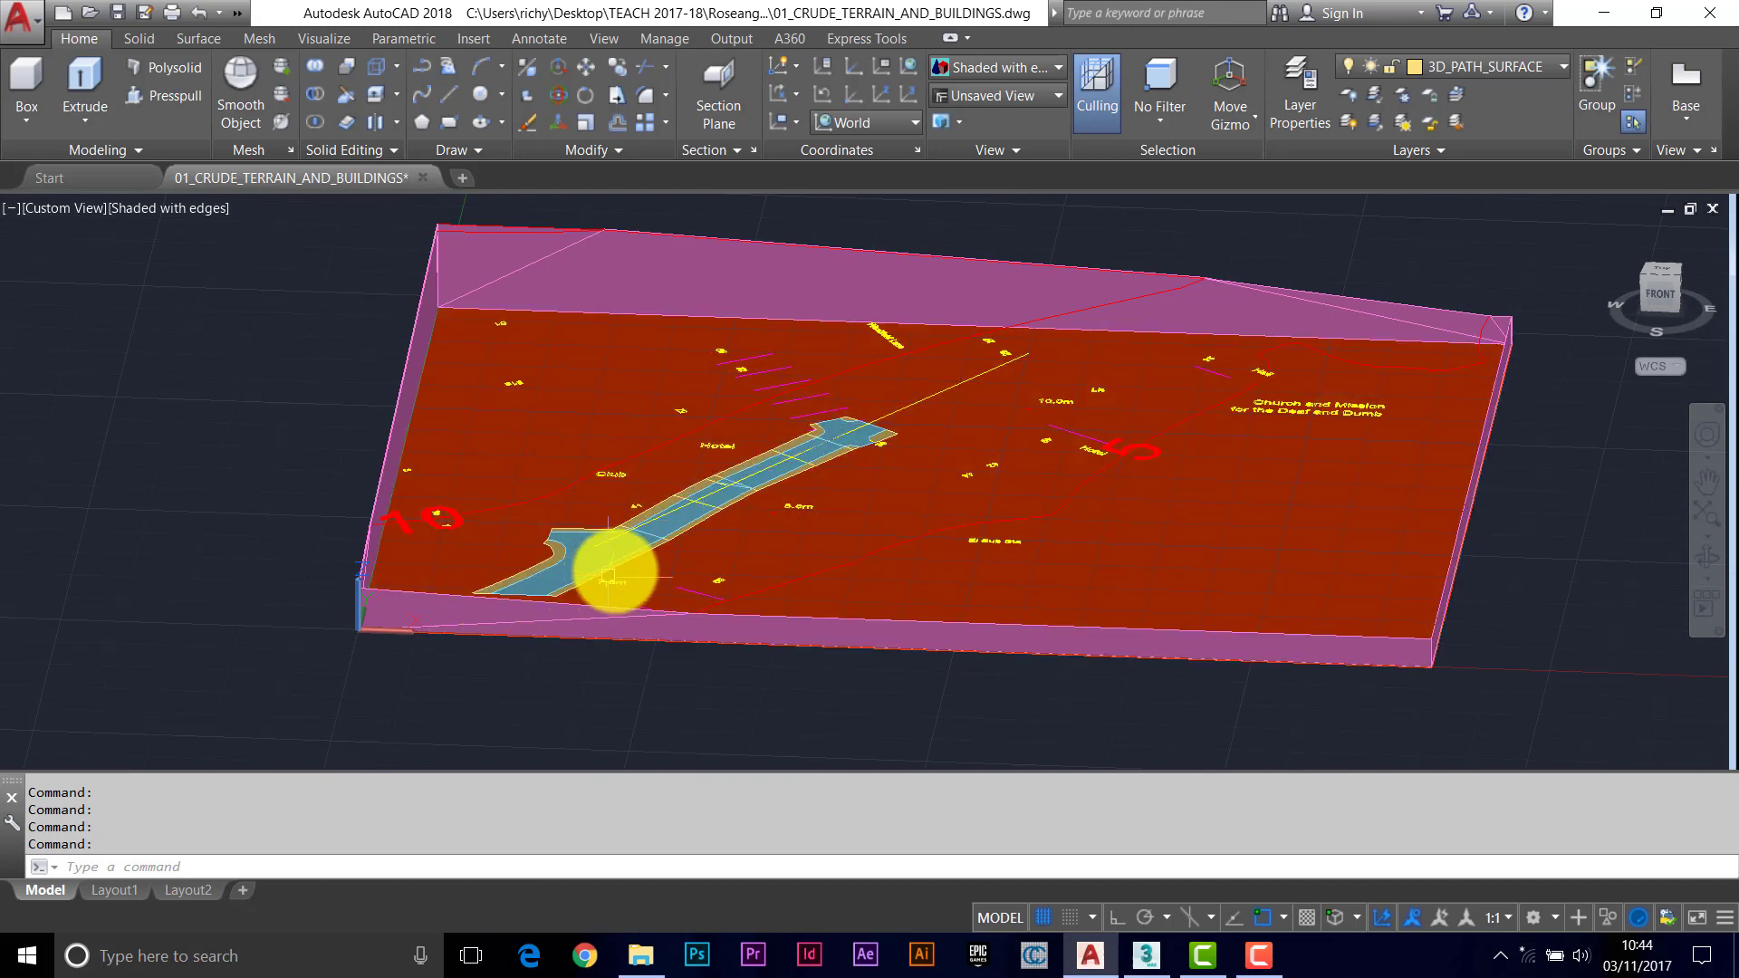
pyautogui.keyDown('shift'); pyautogui.moveTo(465, 625); pyautogui.dragTo(571, 601, button='middle'); pyautogui.keyUp('shift')
pyautogui.scroll(5, 570, 602)
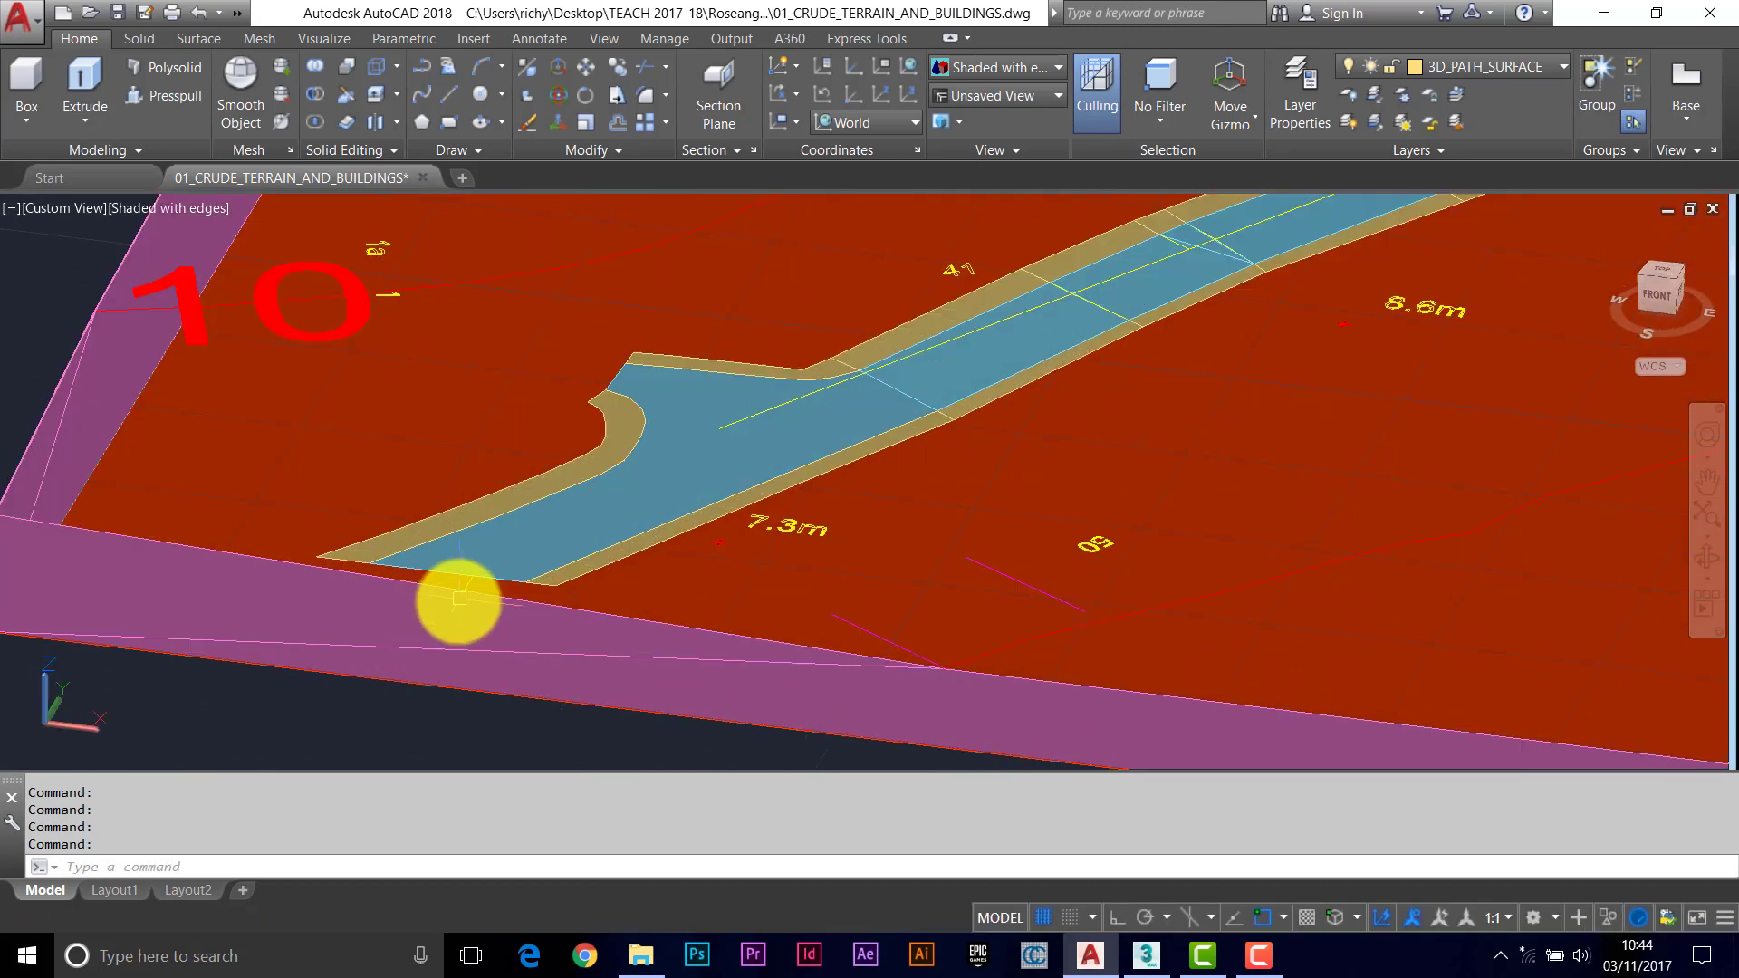